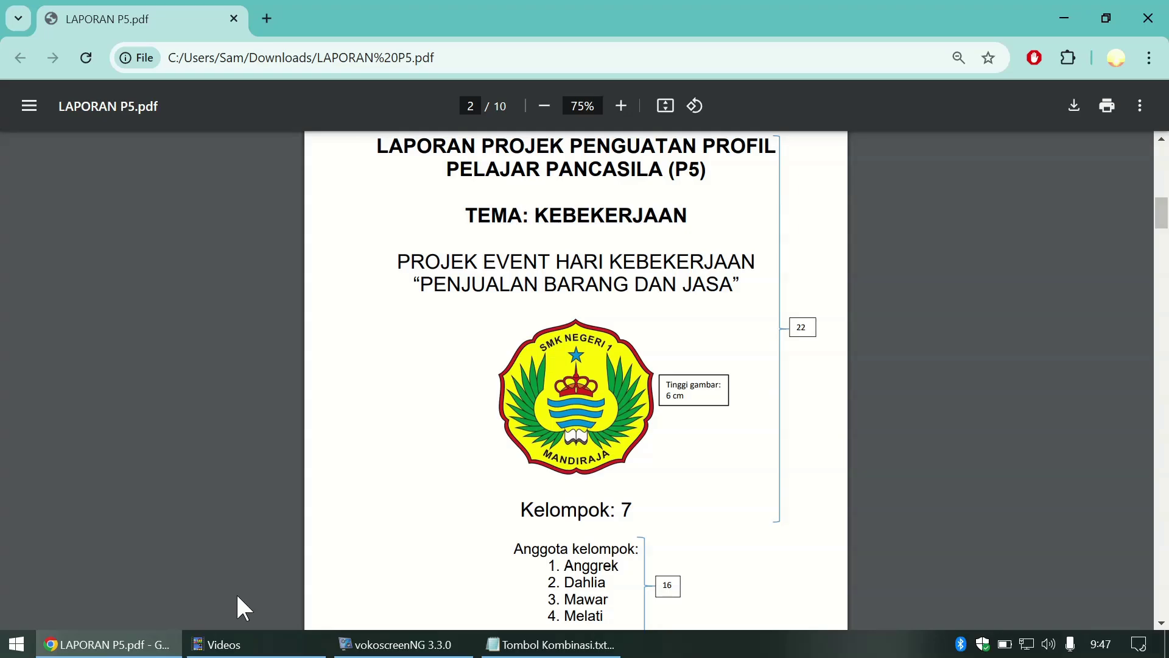
Step: Examine the instructions and sample cover page in LAPORAN P5.pdf, plus the shortcut list in Tombol Kombinasi.txt
{"action": "scroll", "coordinate": [234, 481], "scroll_direction": "up", "scroll_amount": 3}
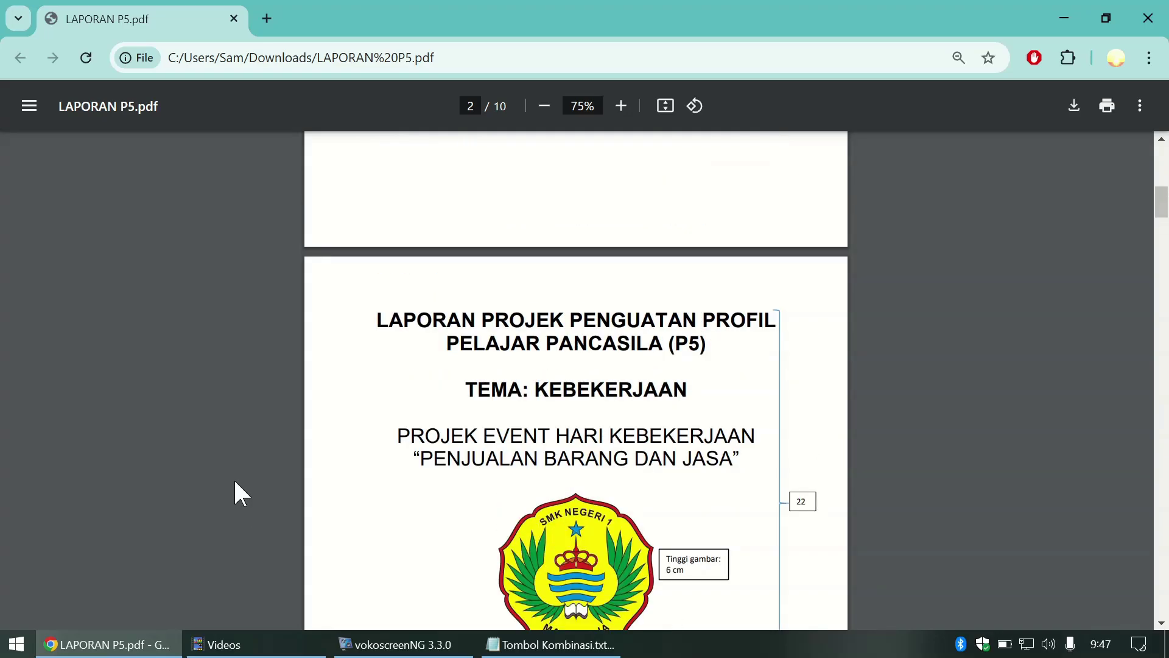
{"action": "scroll", "coordinate": [234, 482], "scroll_direction": "up", "scroll_amount": 8}
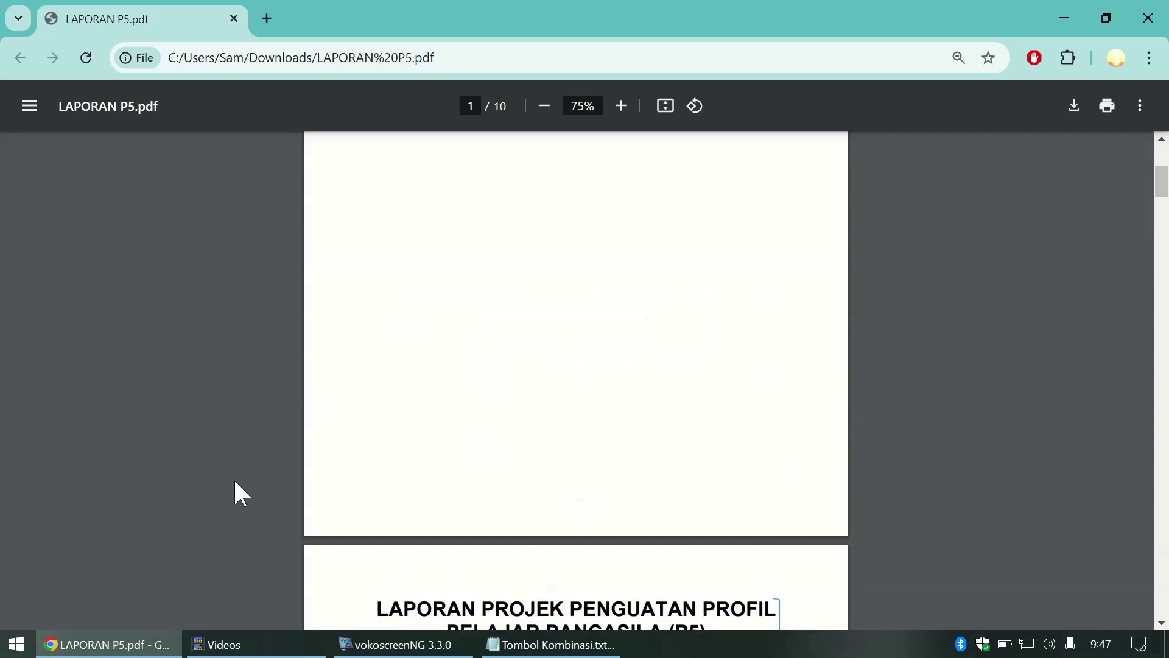
{"action": "scroll", "coordinate": [235, 482], "scroll_direction": "up", "scroll_amount": 4}
{"action": "scroll", "coordinate": [234, 482], "scroll_direction": "down", "scroll_amount": 10}
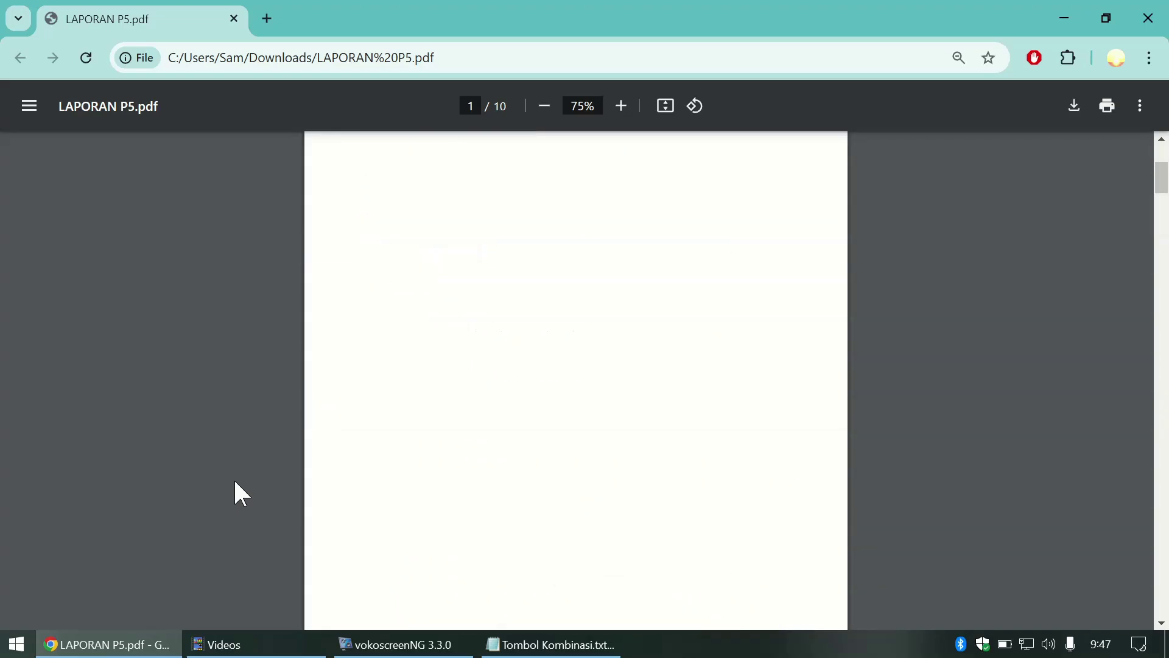
{"action": "scroll", "coordinate": [234, 481], "scroll_direction": "down", "scroll_amount": 4}
{"action": "scroll", "coordinate": [234, 481], "scroll_direction": "down", "scroll_amount": 4}
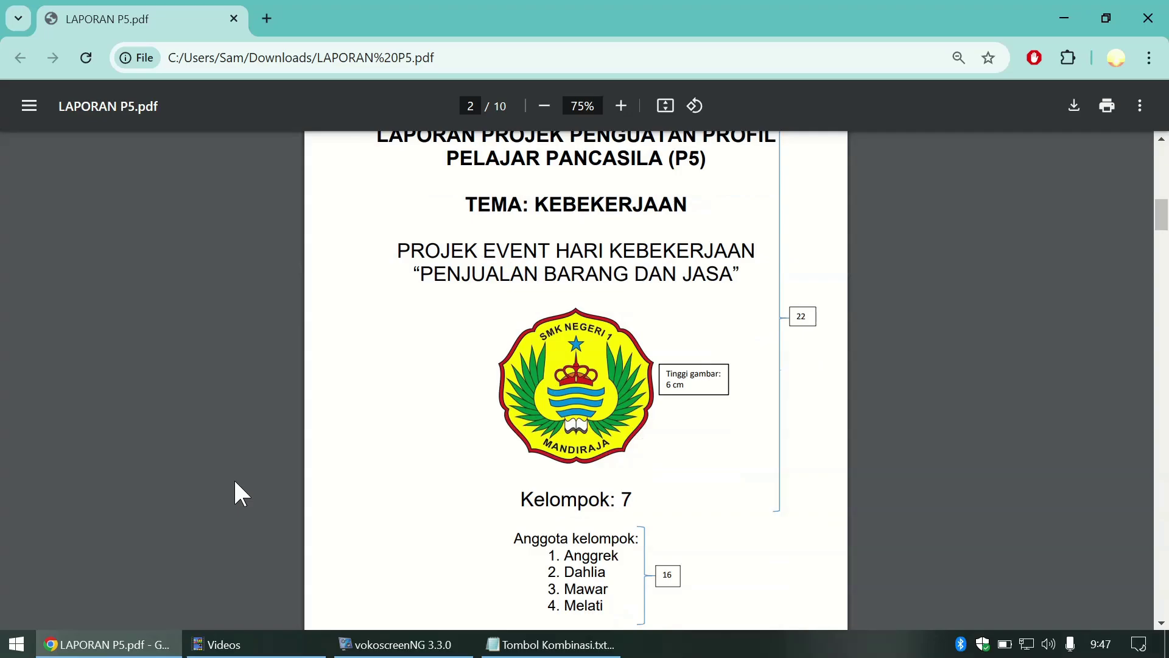
{"action": "scroll", "coordinate": [235, 483], "scroll_direction": "down", "scroll_amount": 1}
{"action": "scroll", "coordinate": [234, 483], "scroll_direction": "up", "scroll_amount": 12}
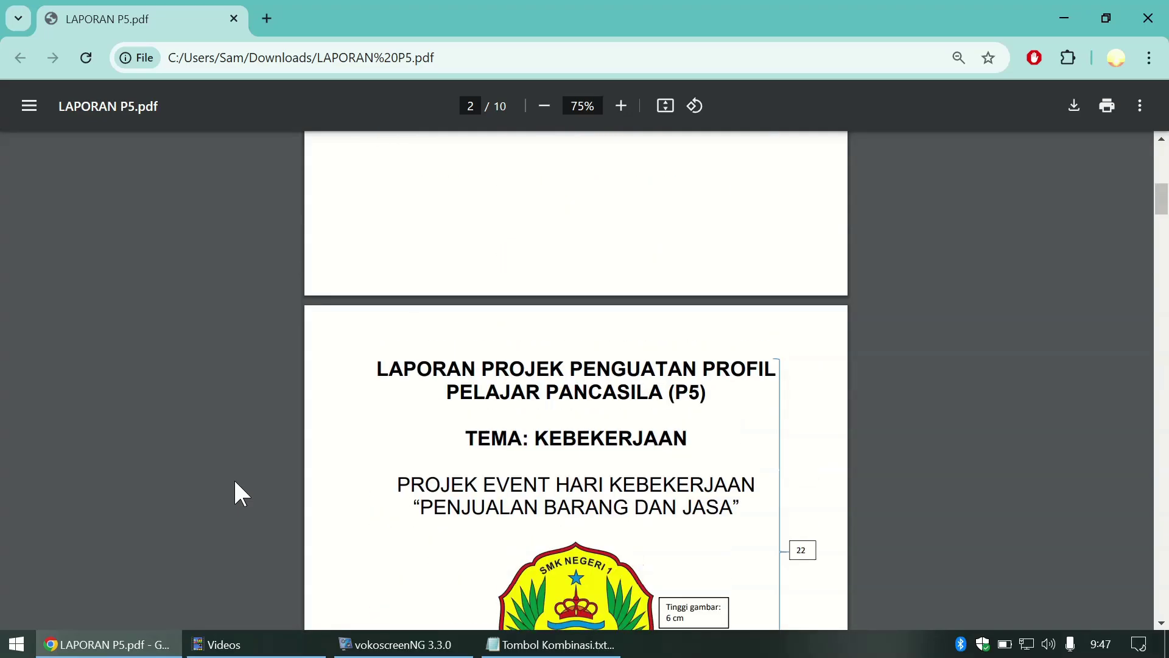
{"action": "scroll", "coordinate": [234, 482], "scroll_direction": "up", "scroll_amount": 3}
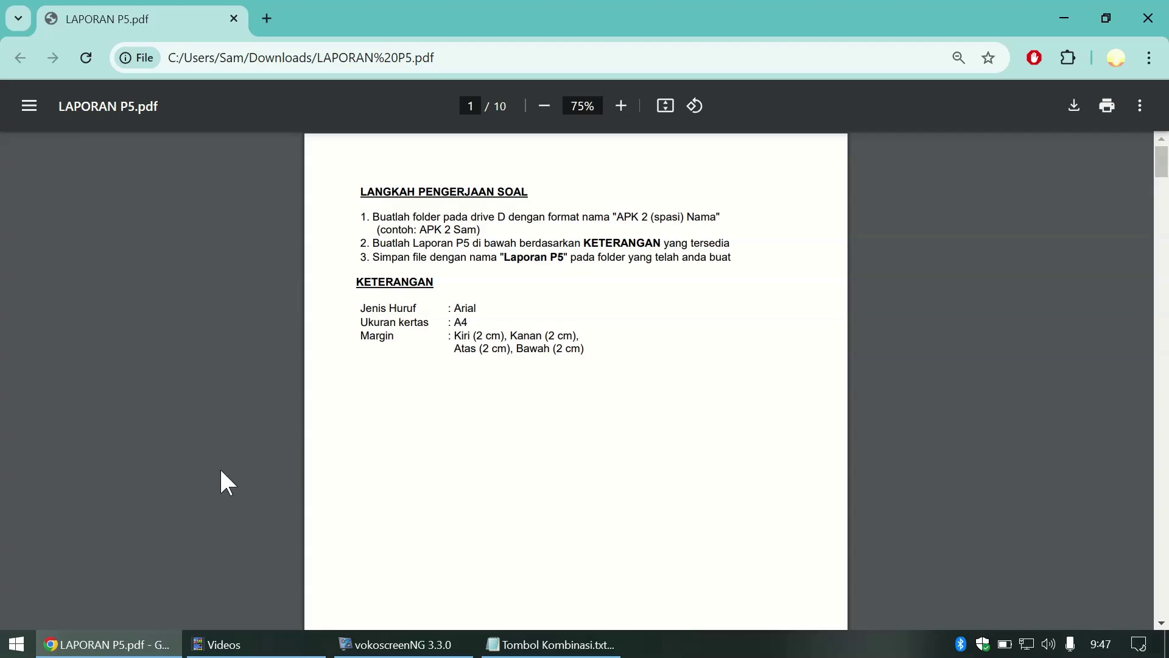
{"action": "left_click", "coordinate": [551, 645]}
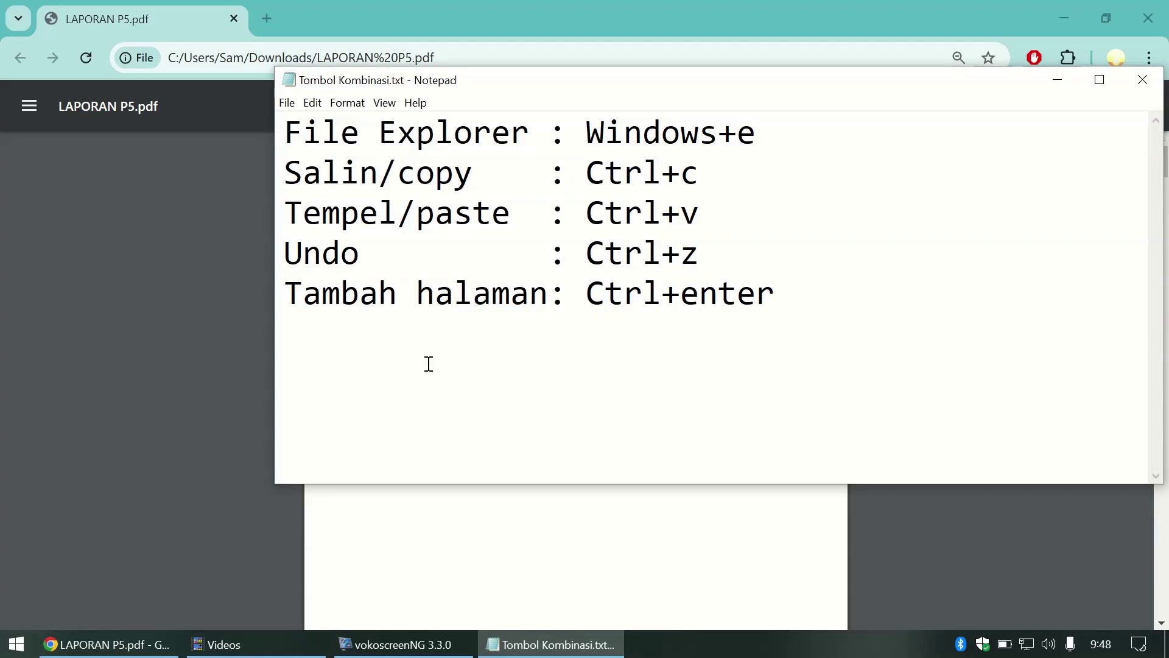
{"action": "left_click", "coordinate": [236, 453]}
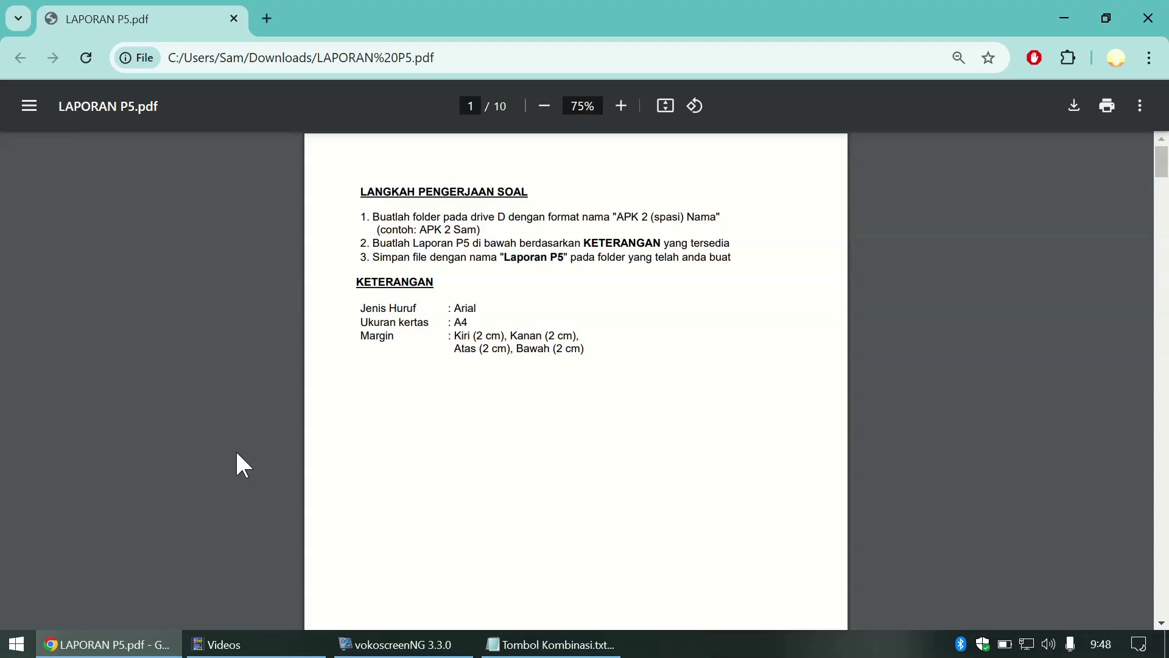
Step: Create a folder on Local Disk (D:) in File Explorer, named "APK 2" followed by a space and the student's name
{"action": "key", "text": "super+e"}
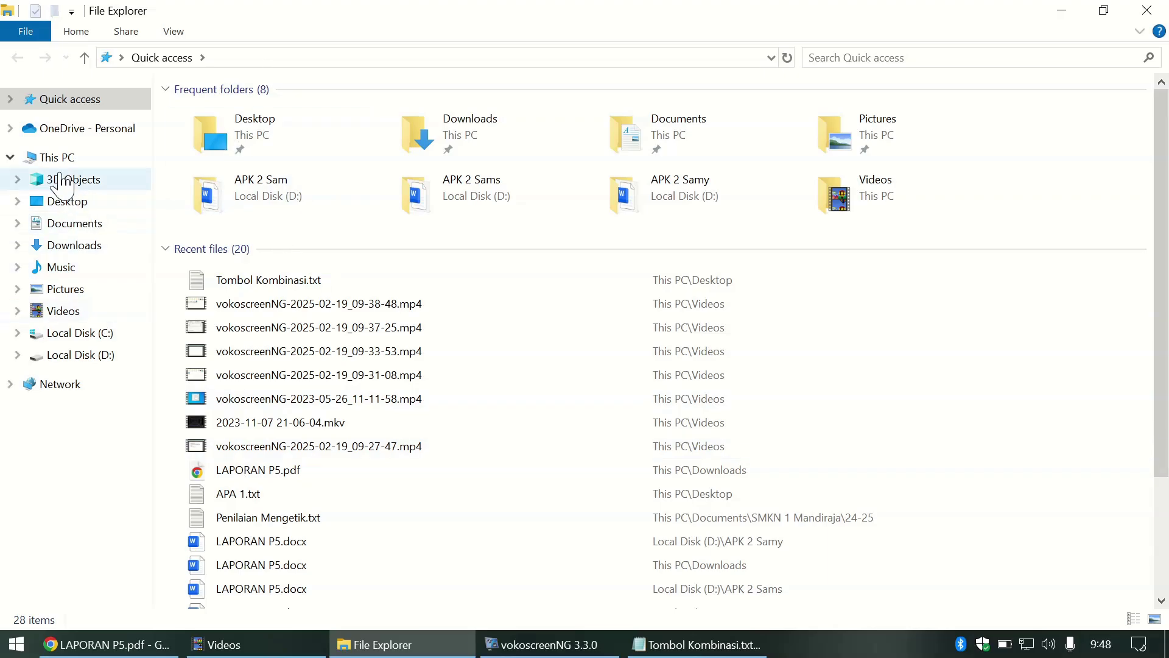
{"action": "left_click", "coordinate": [91, 357]}
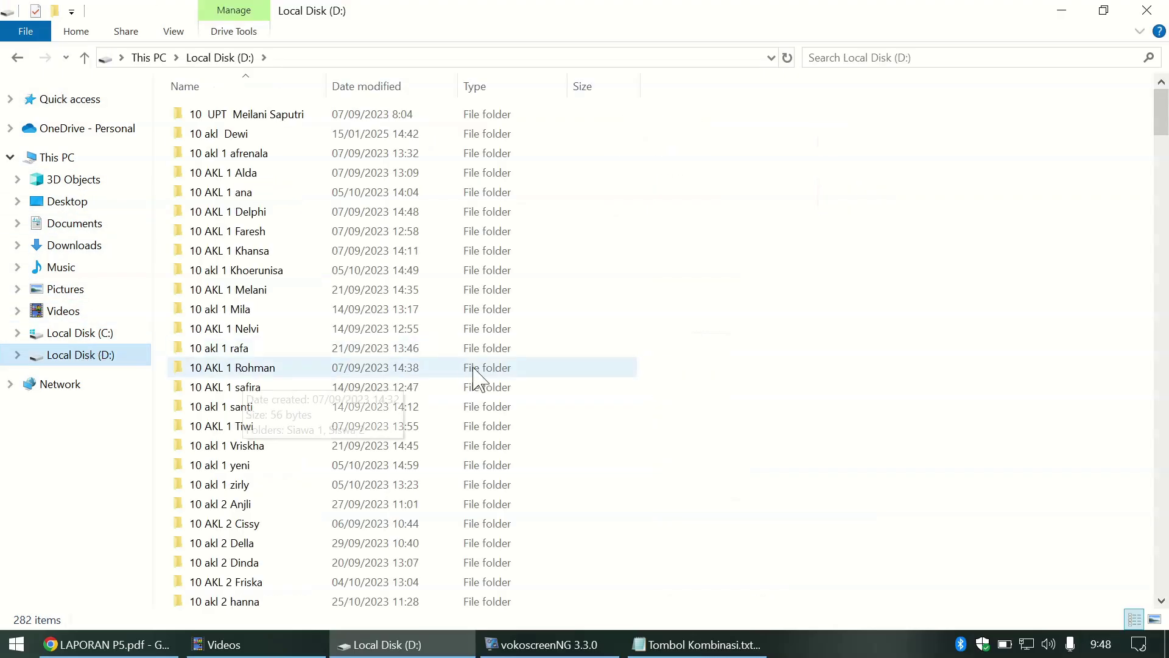
{"action": "right_click", "coordinate": [738, 346]}
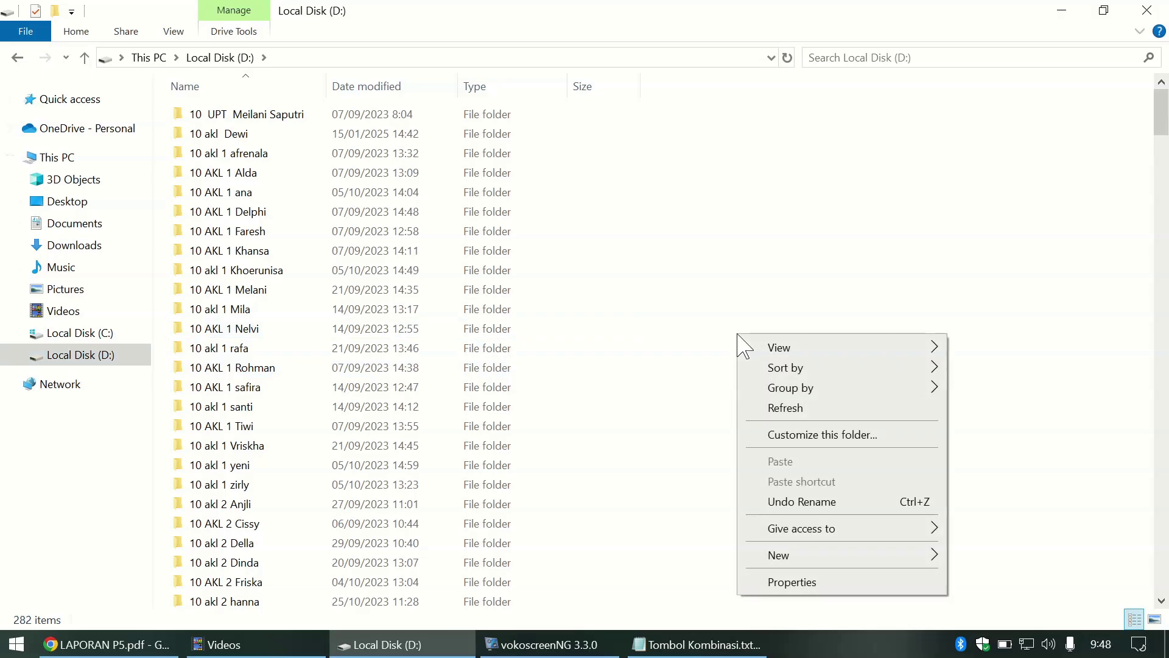
{"action": "mouse_move", "coordinate": [812, 566]}
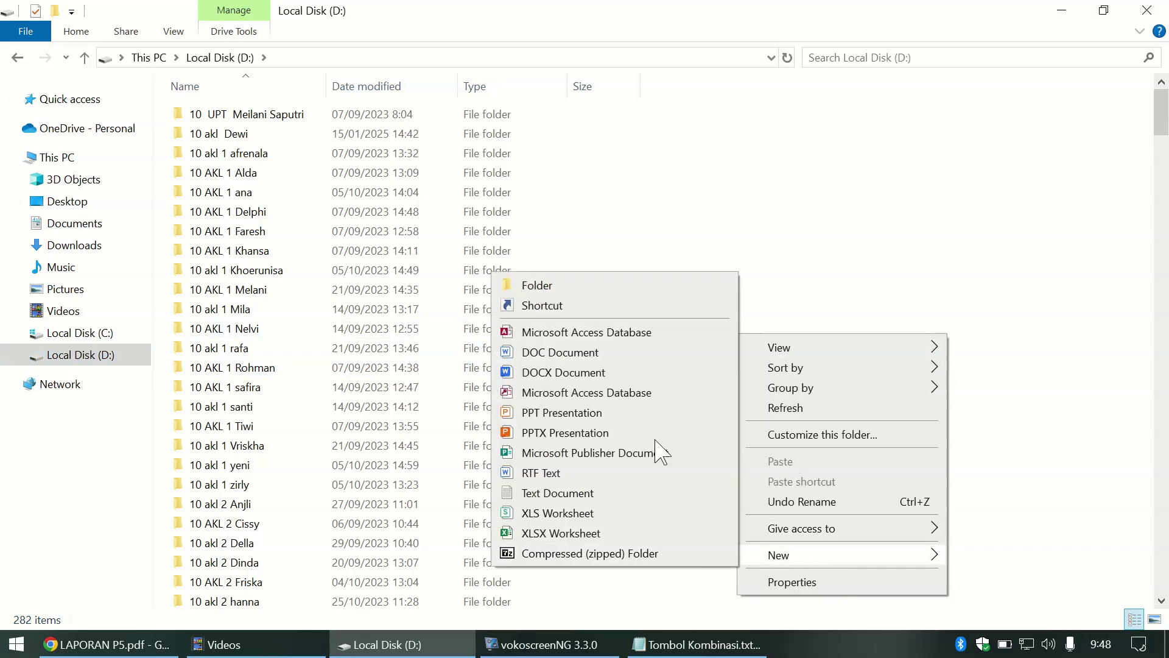
{"action": "left_click", "coordinate": [587, 288]}
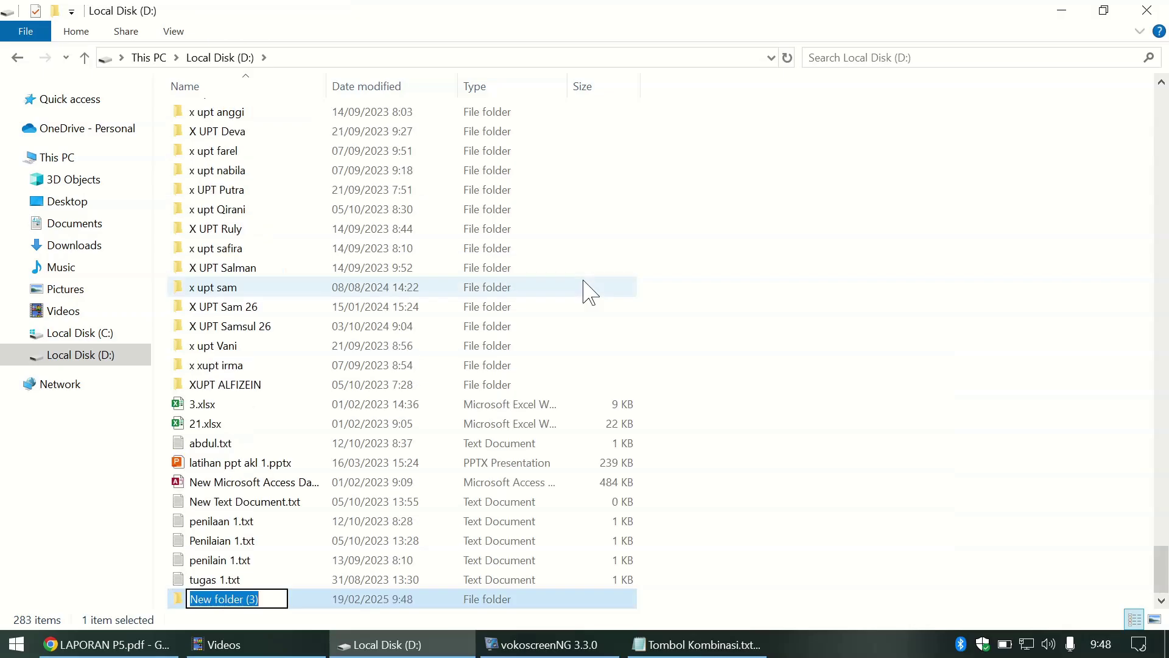
{"action": "type", "text": "AKP"}
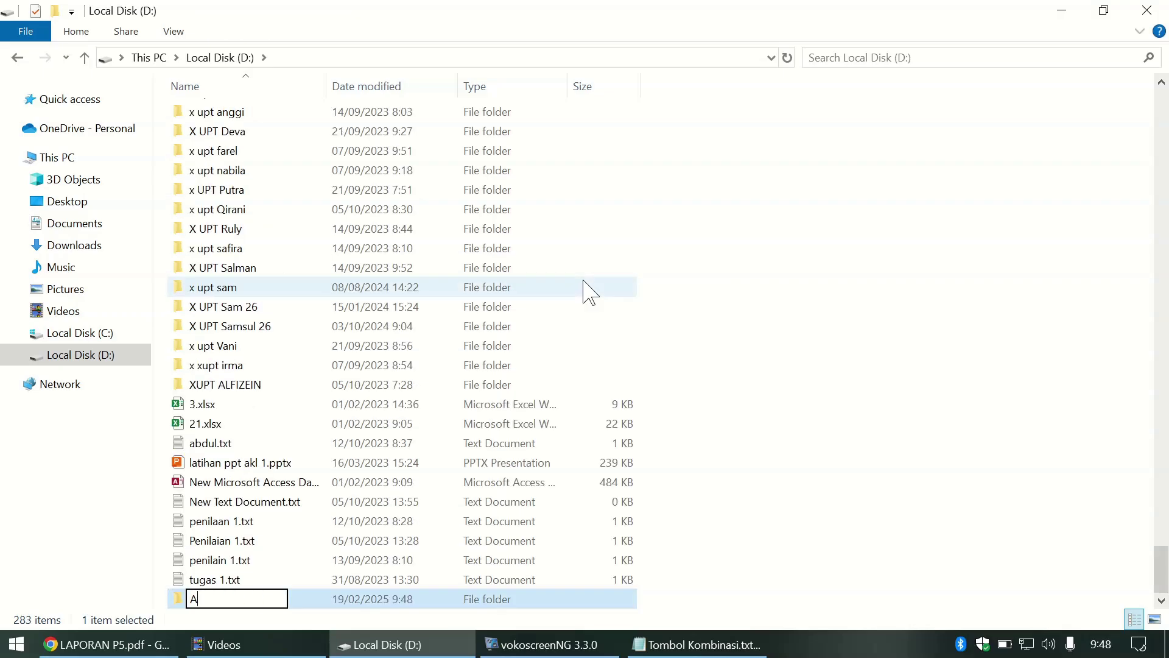
{"action": "key", "text": "BackSpace"}
{"action": "key", "text": "BackSpace"}
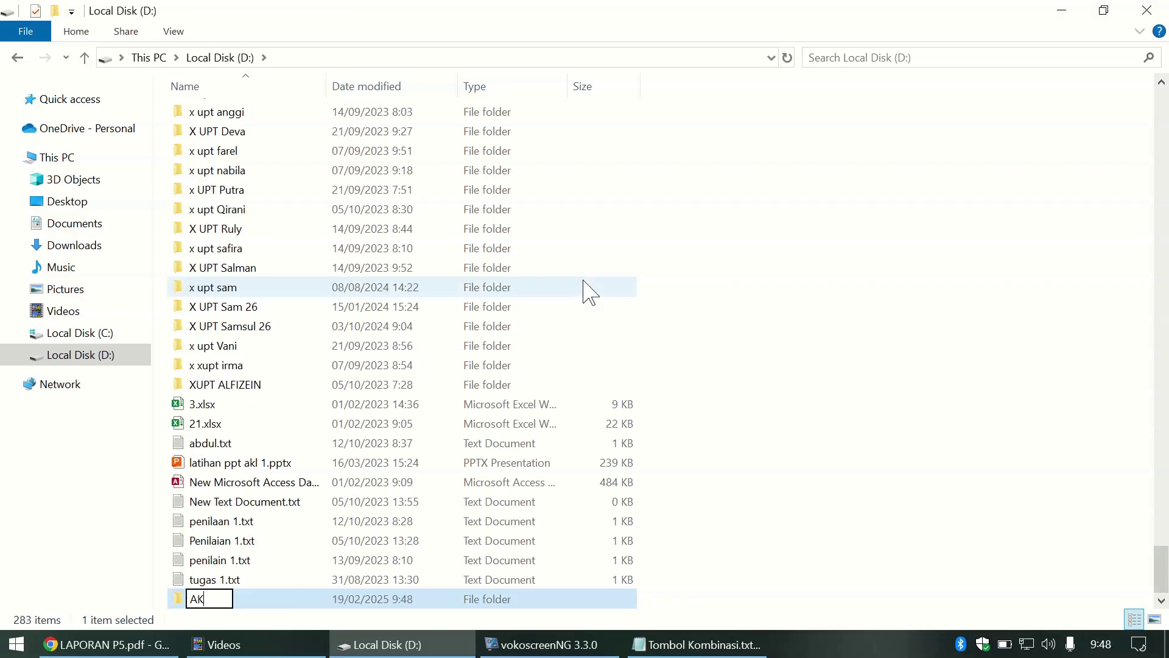
{"action": "type", "text": "PK 2 Sam"}
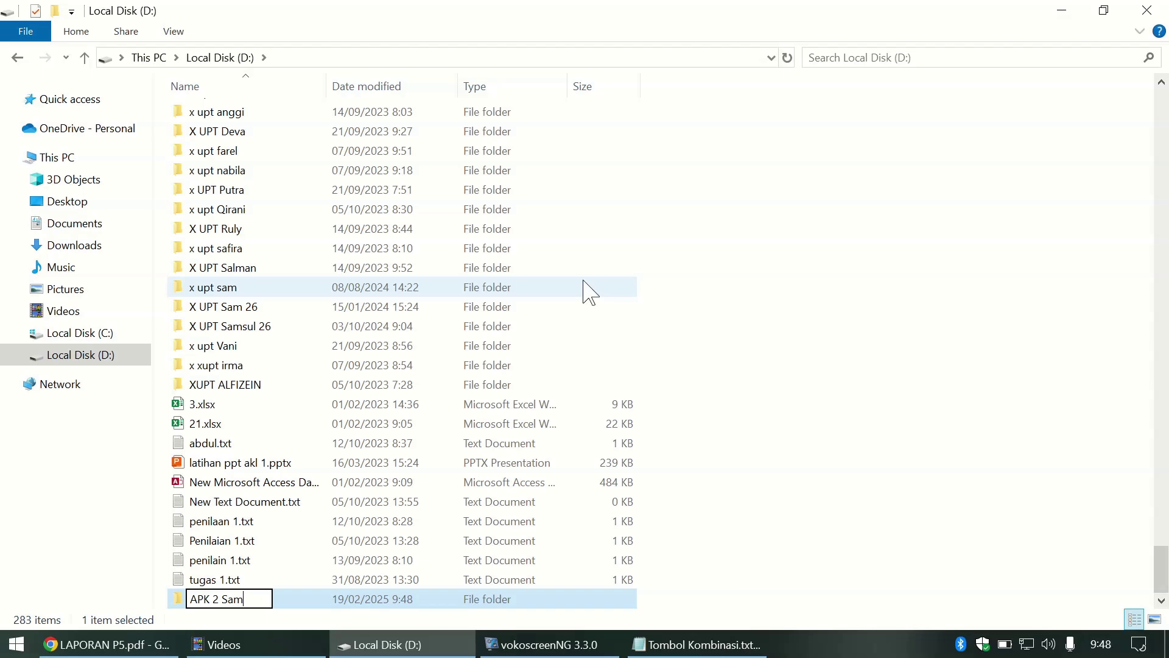
{"action": "type", "text": "m"}
{"action": "left_click", "coordinate": [710, 535]}
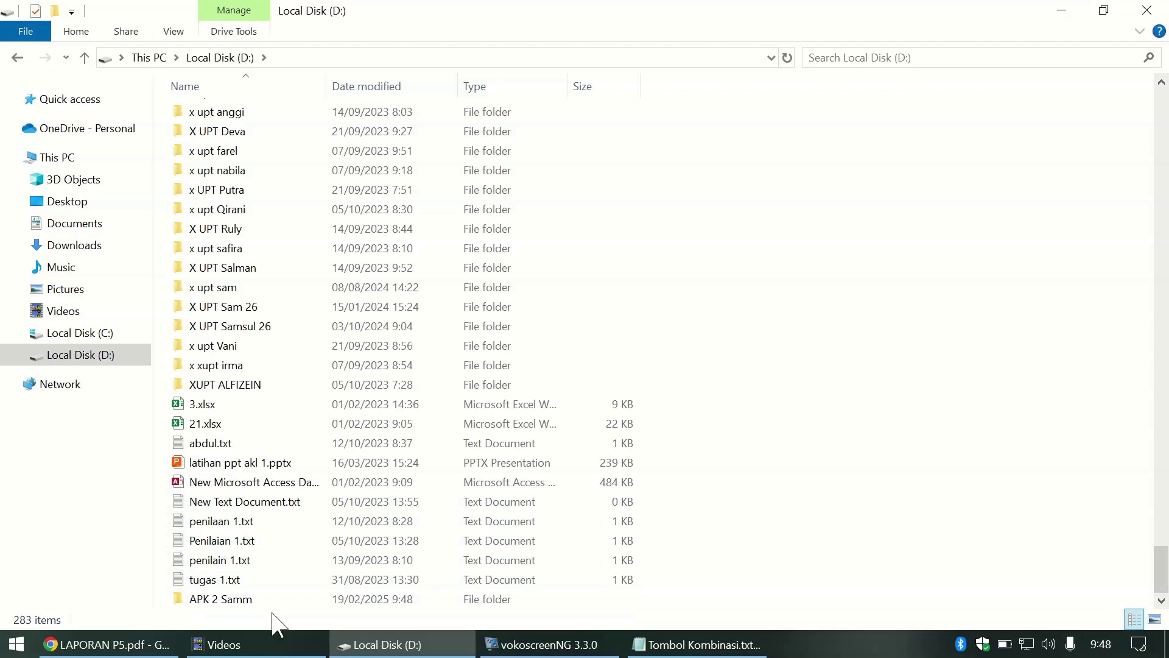
Step: Recheck the instructions and cover page in LAPORAN P5.pdf in Chrome, and create a blank document in WPS Office
{"action": "left_click", "coordinate": [113, 644]}
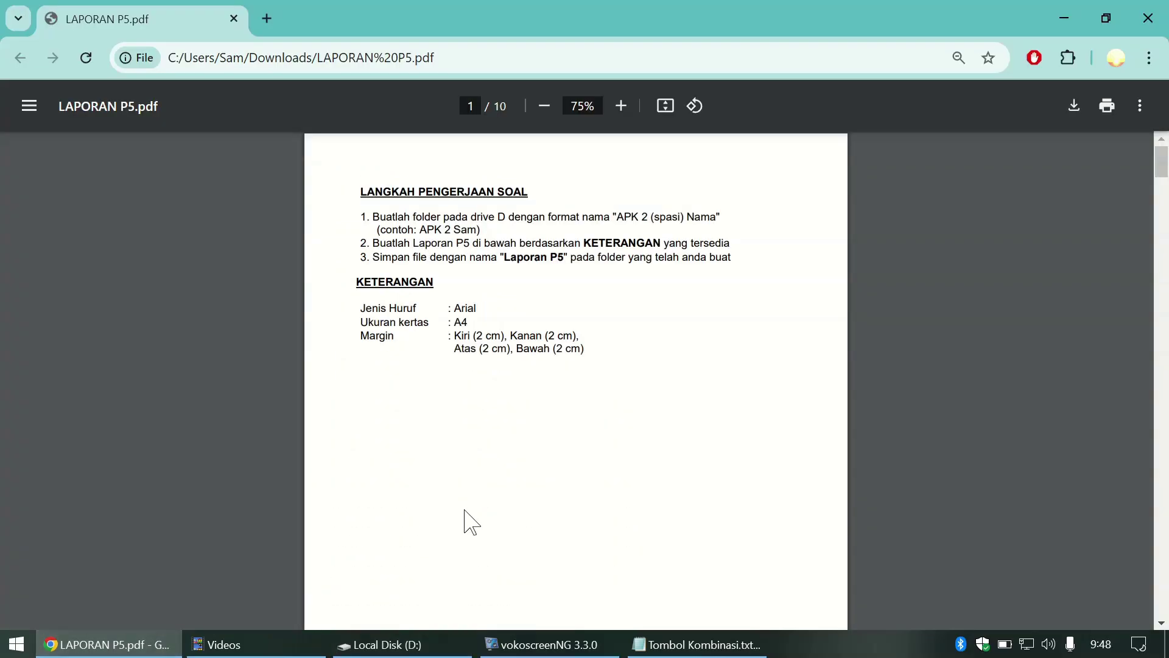
{"action": "scroll", "coordinate": [472, 523], "scroll_direction": "down", "scroll_amount": 10}
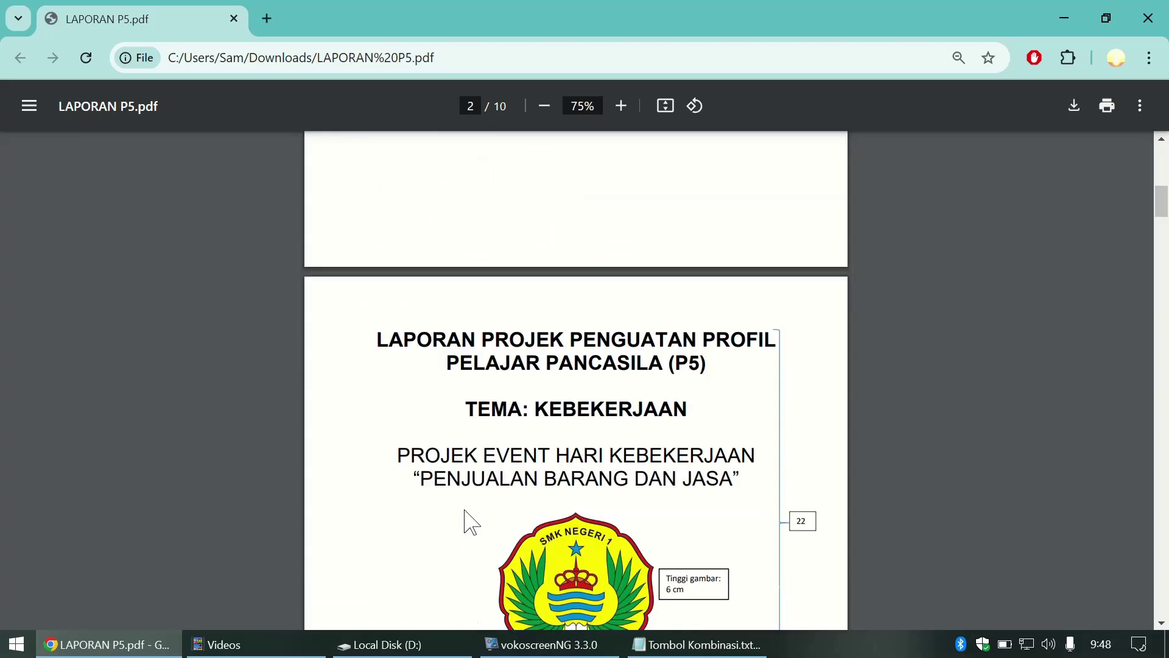
{"action": "scroll", "coordinate": [472, 522], "scroll_direction": "up", "scroll_amount": 6}
{"action": "scroll", "coordinate": [449, 387], "scroll_direction": "up", "scroll_amount": 5}
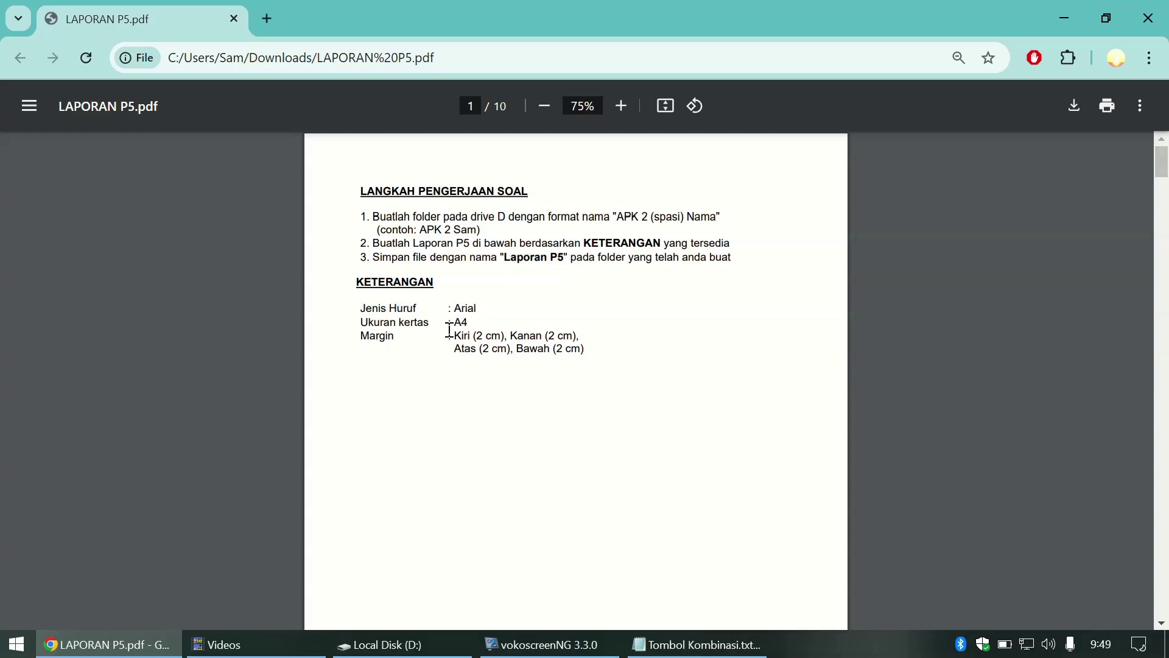
{"action": "left_click", "coordinate": [16, 644]}
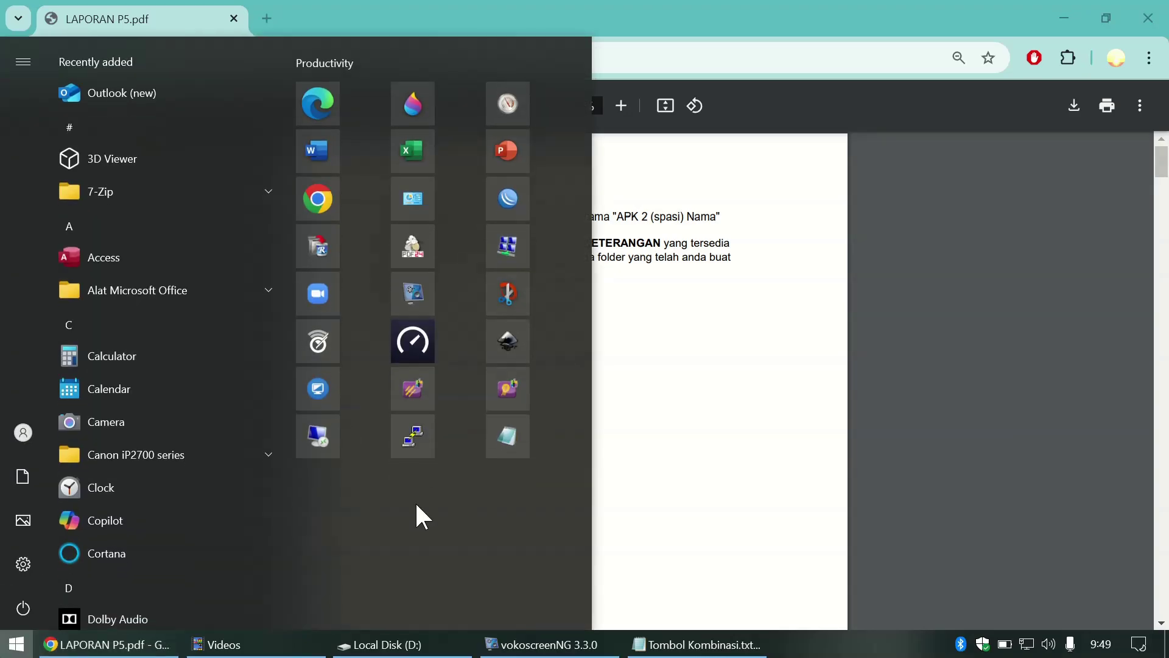
{"action": "type", "text": "wps"}
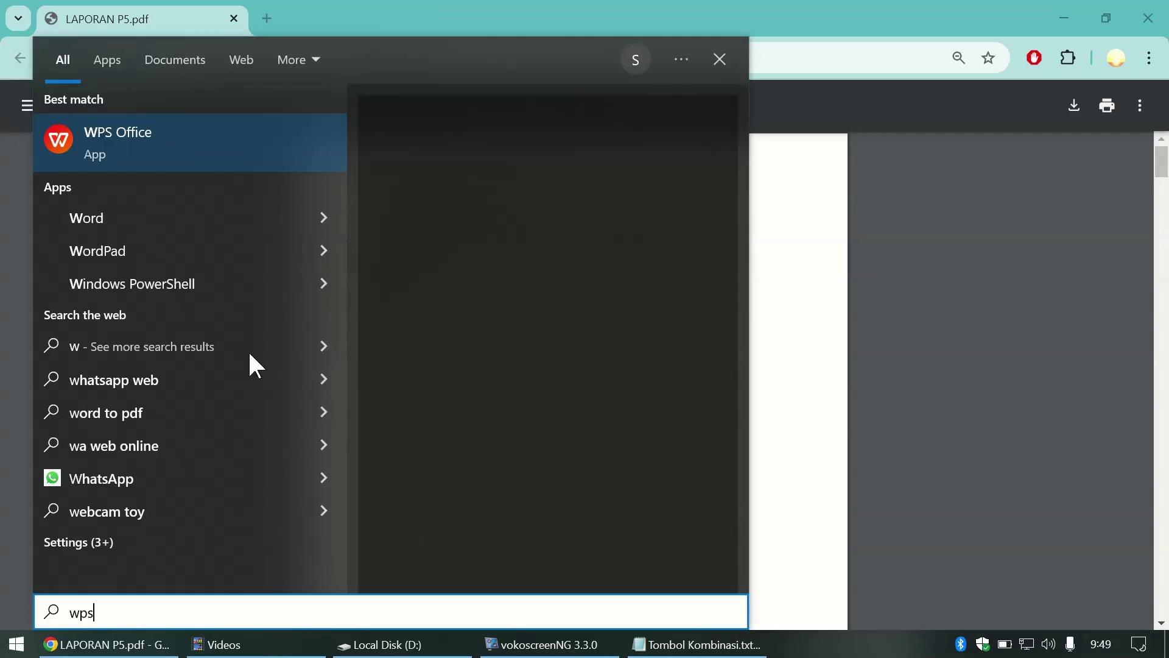
{"action": "left_click", "coordinate": [132, 147]}
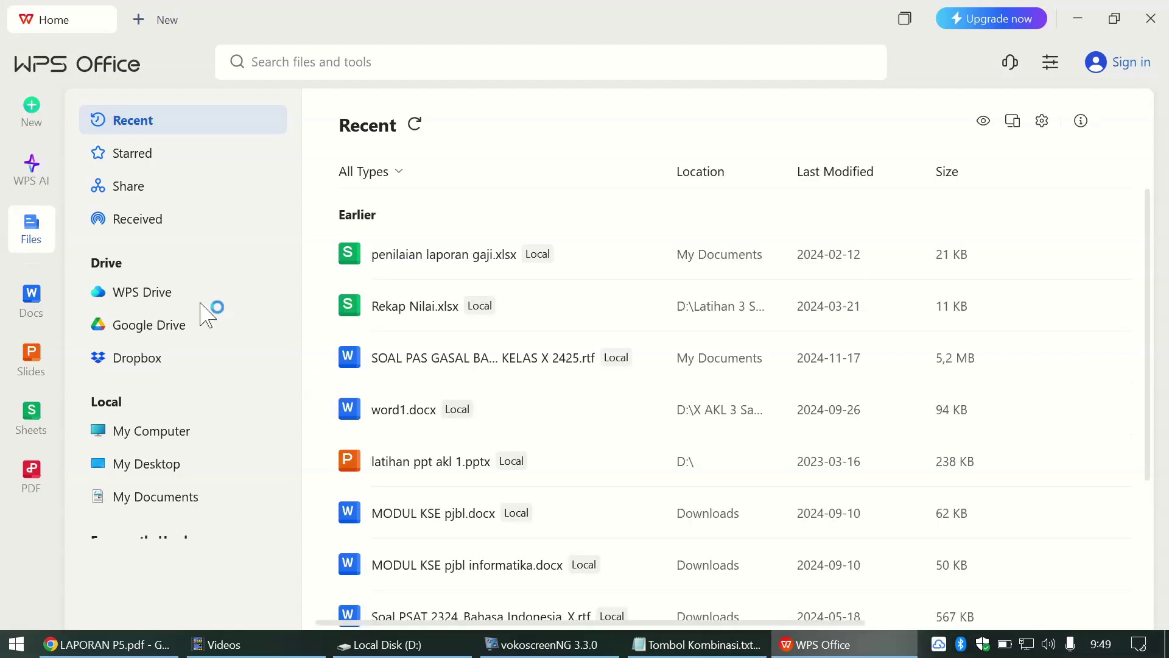
{"action": "left_click", "coordinate": [34, 305]}
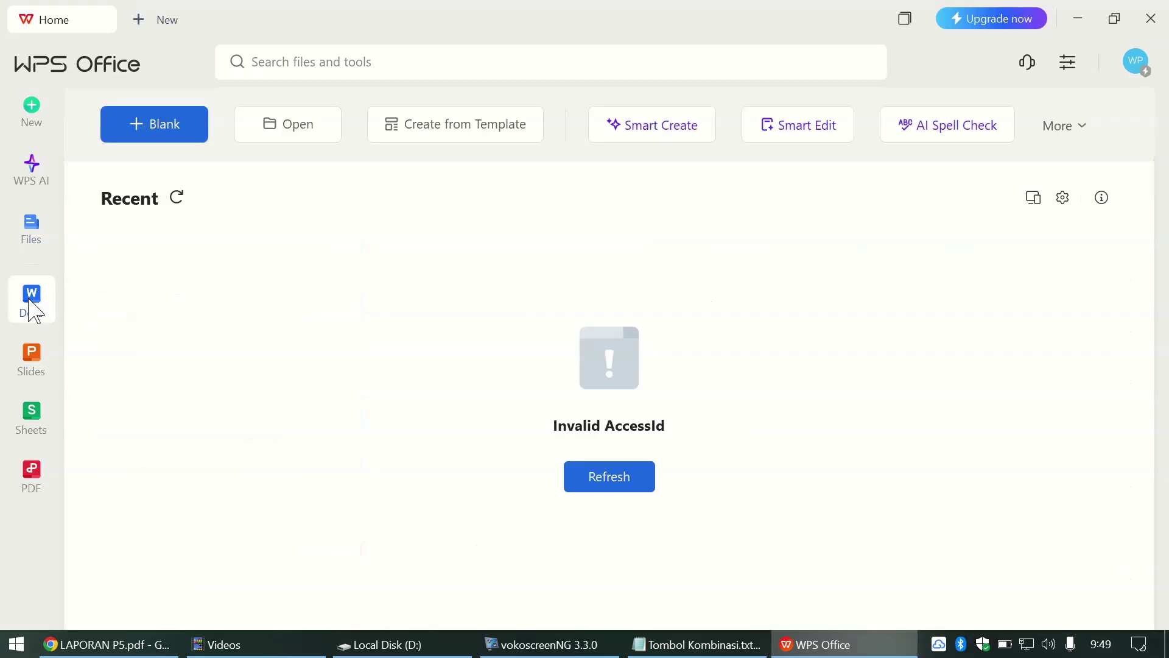
{"action": "left_click", "coordinate": [158, 133]}
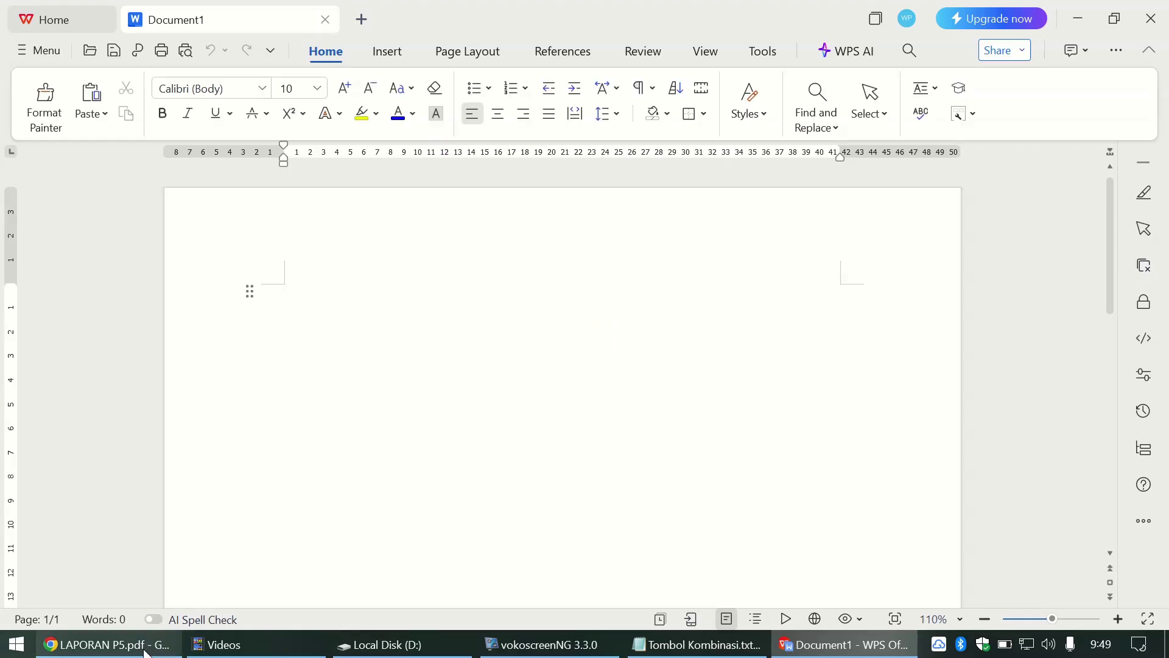
Step: Check the required typeface in LAPORAN P5.pdf and set the blank WPS document's font to Arial
{"action": "left_click", "coordinate": [106, 645]}
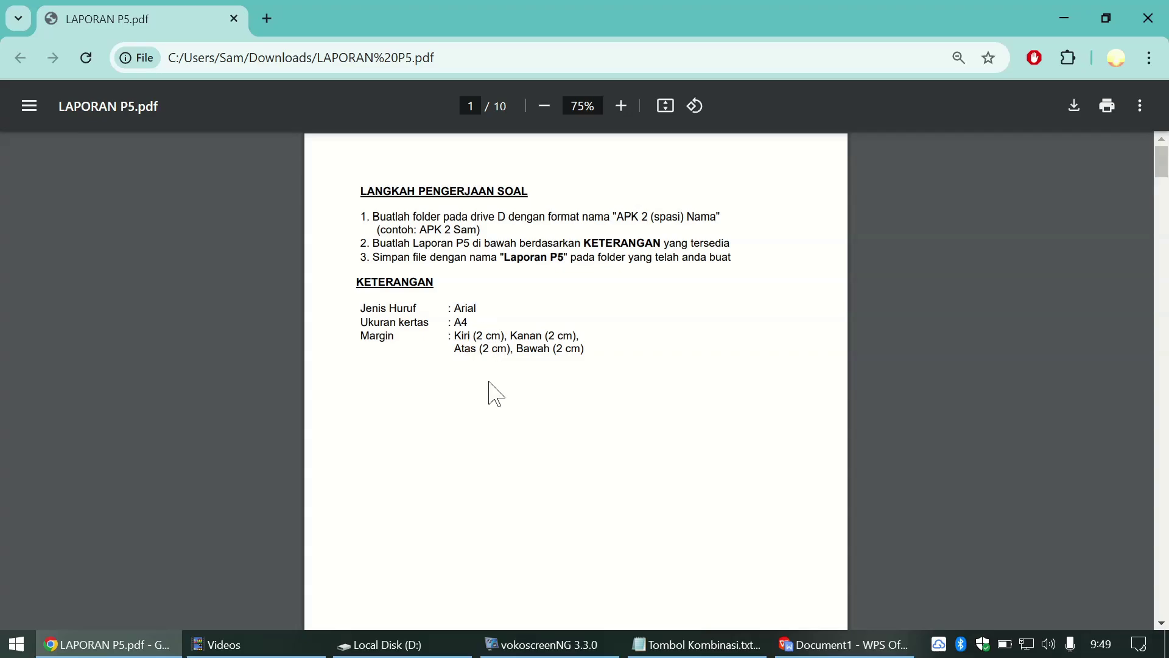
{"action": "key", "text": "alt+Tab"}
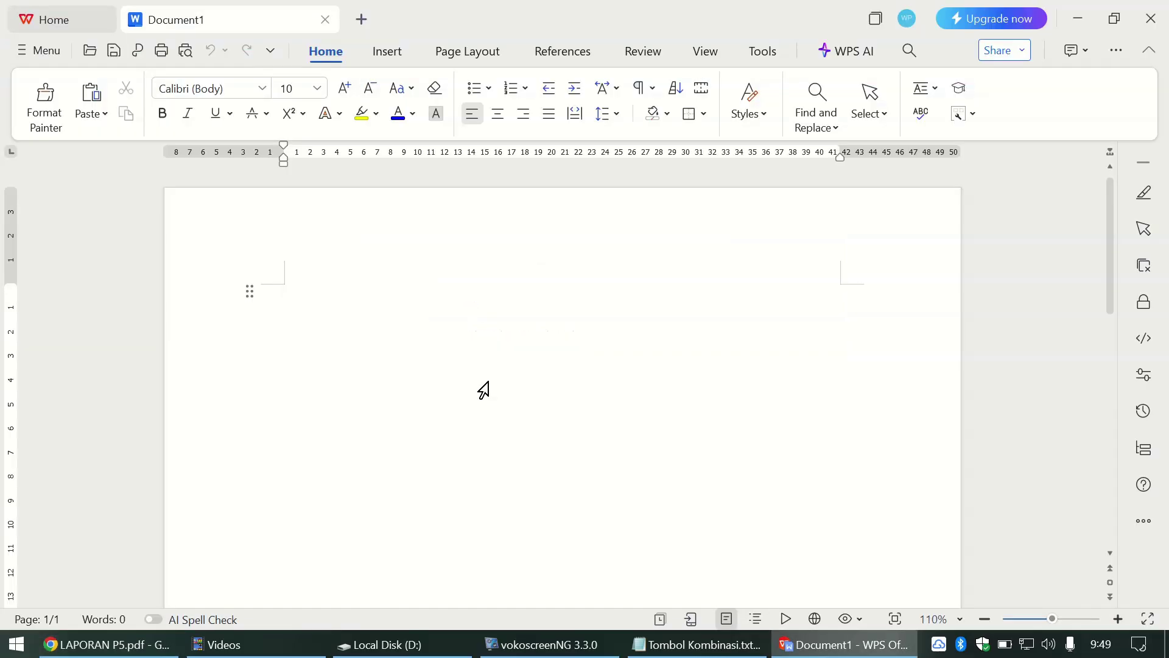
{"action": "left_click", "coordinate": [263, 90]}
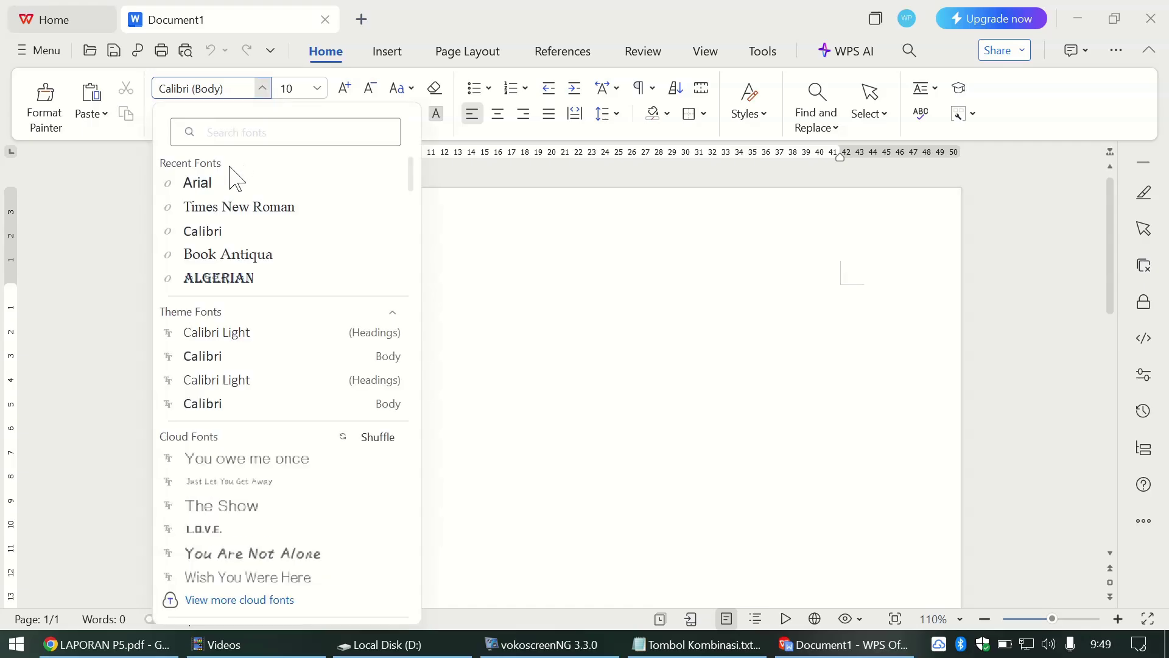
{"action": "left_click", "coordinate": [225, 183]}
Step: Check the required paper size in LAPORAN P5.pdf and set the WPS document's page size to A4 210 x 297 mm
{"action": "key", "text": "alt+Tab"}
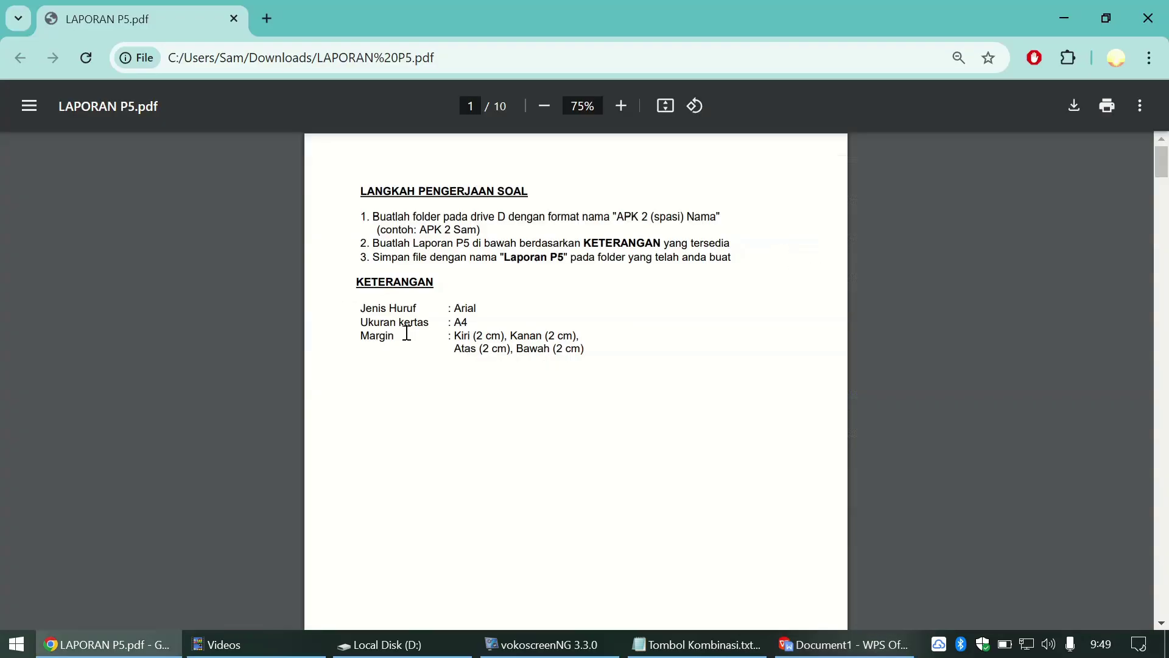
{"action": "key", "text": "alt+Tab"}
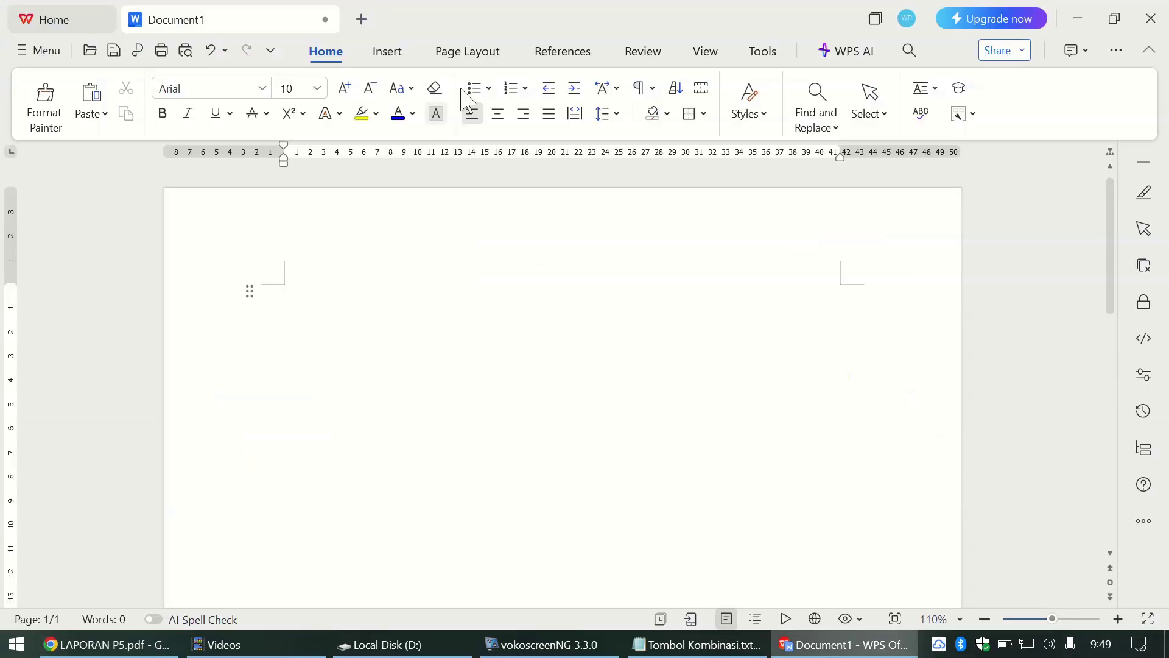
{"action": "left_click", "coordinate": [478, 55]}
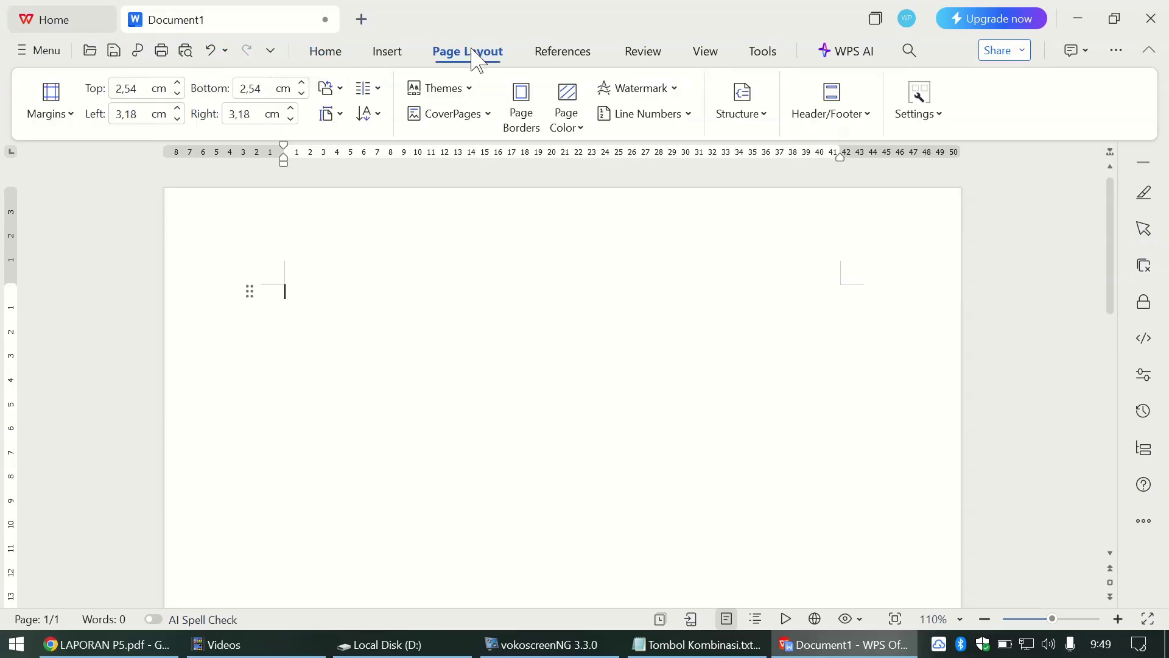
{"action": "left_click", "coordinate": [337, 115]}
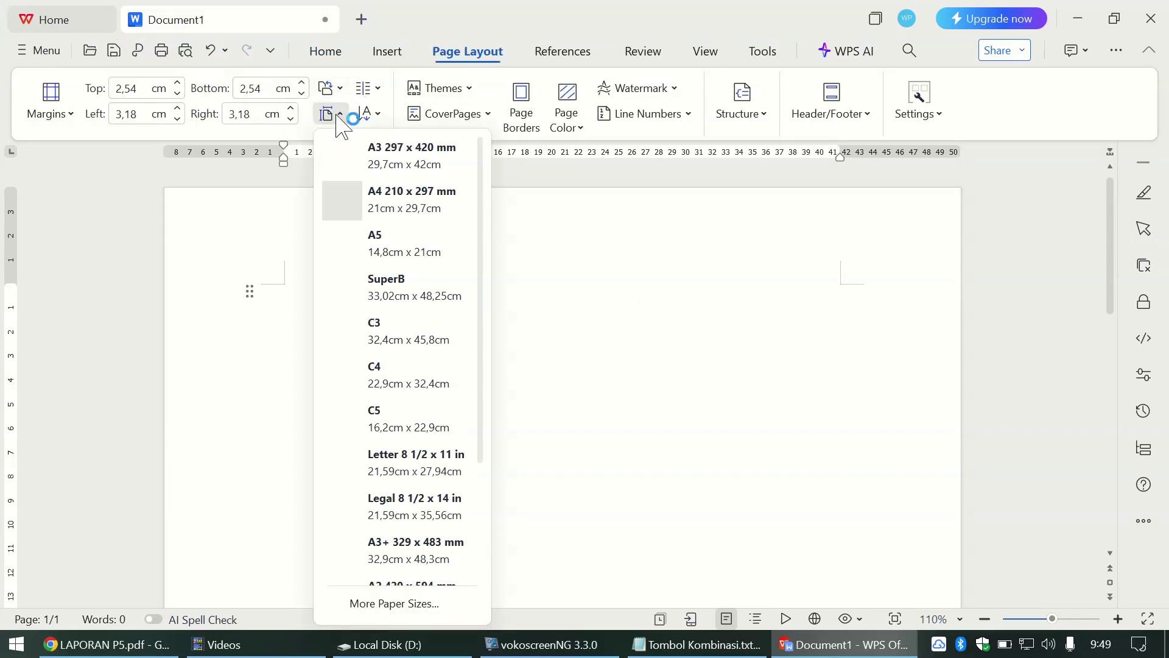
{"action": "left_click", "coordinate": [389, 196]}
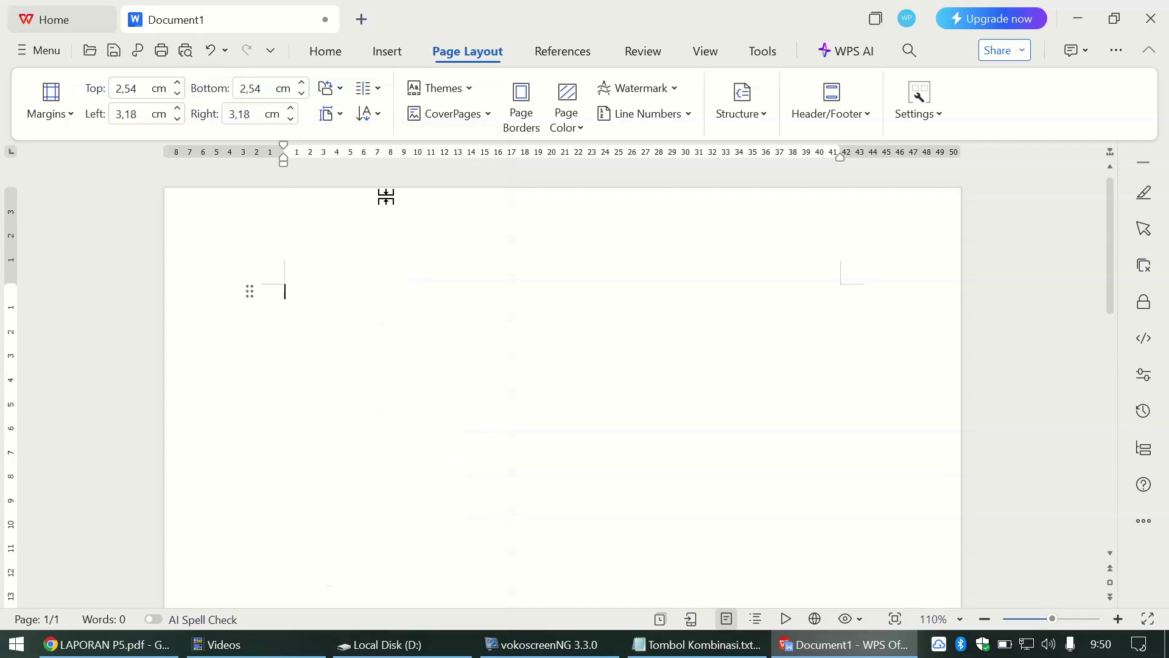
Step: Check the required margins in LAPORAN P5.pdf and set the WPS document's top, bottom and right margins to 2 cm
{"action": "key", "text": "alt+Tab"}
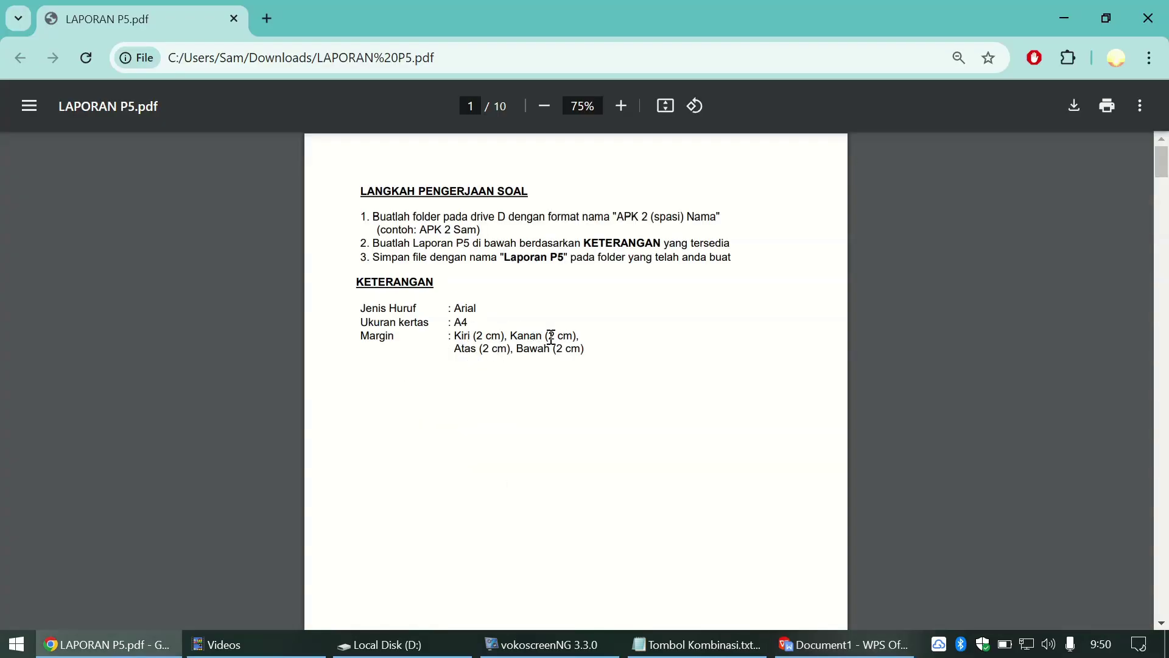
{"action": "key", "text": "alt+Tab"}
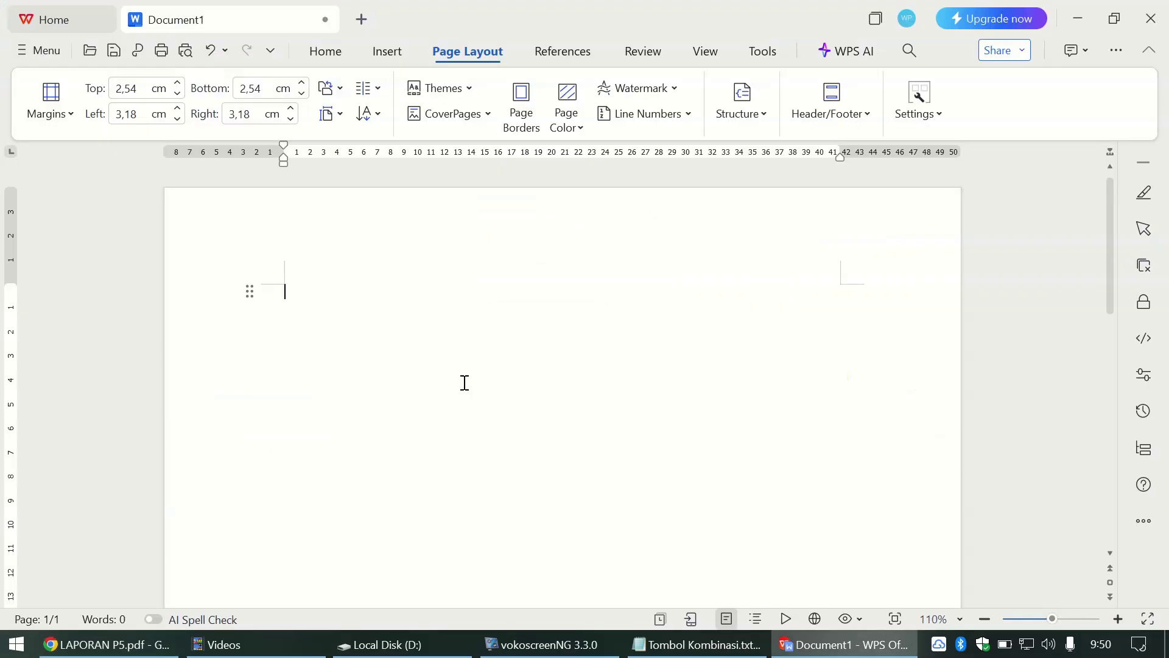
{"action": "left_click", "coordinate": [139, 93]}
{"action": "key", "text": "Return"}
{"action": "left_click", "coordinate": [267, 95]}
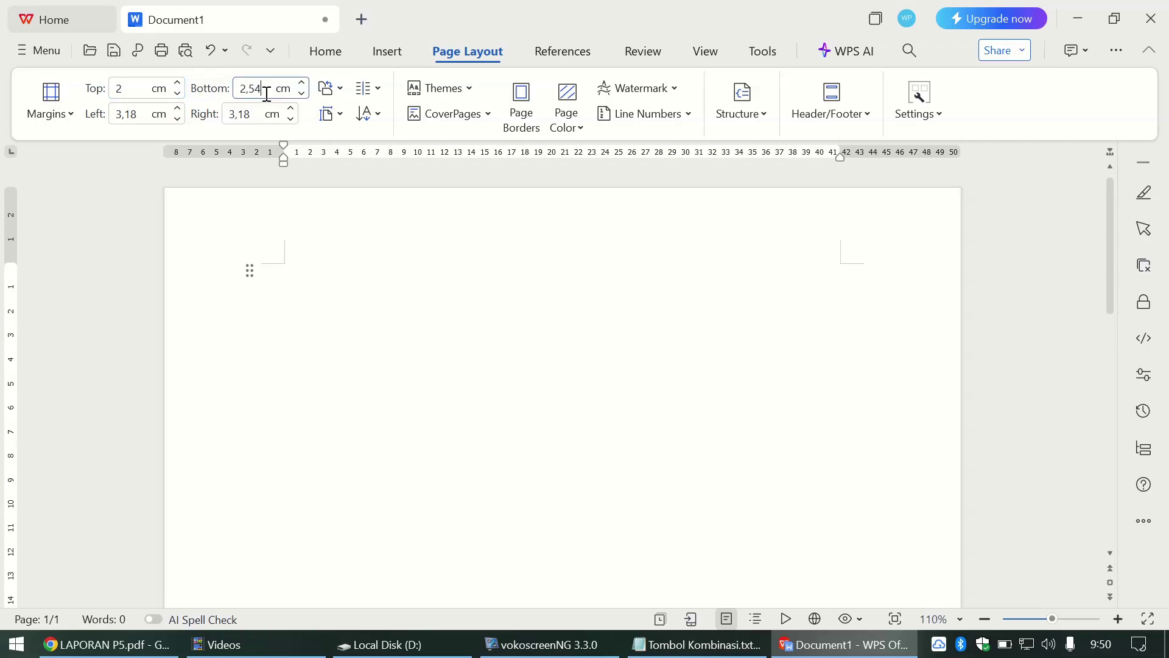
{"action": "type", "text": "2"}
{"action": "left_click", "coordinate": [257, 113]}
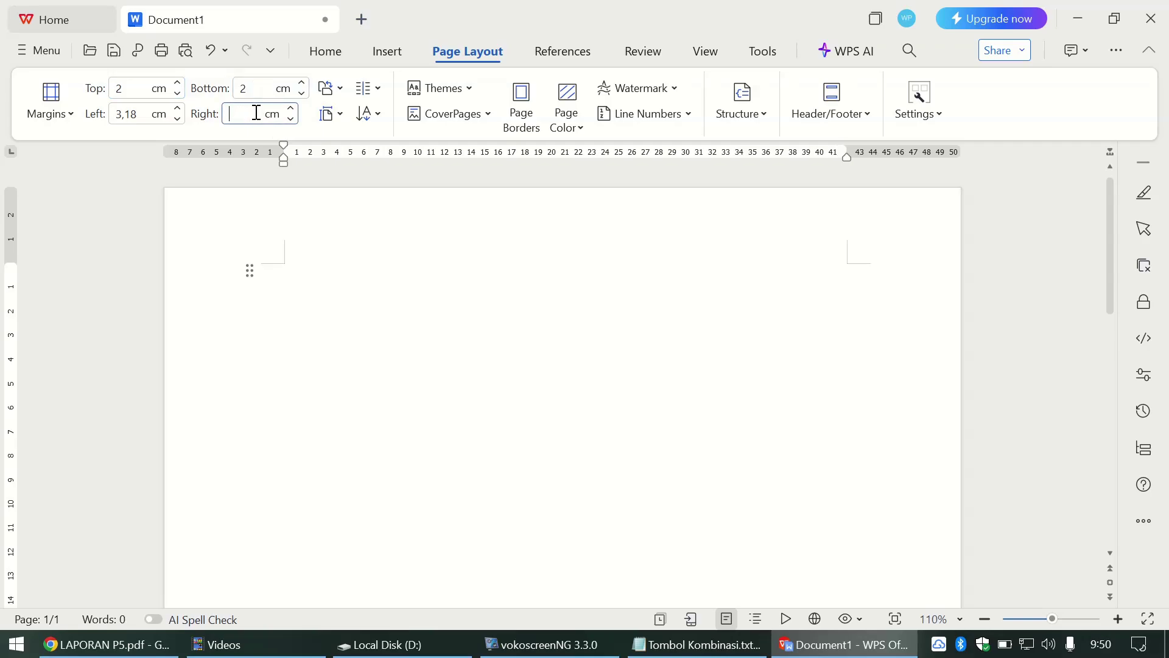
{"action": "type", "text": "2"}
{"action": "key", "text": "Return"}
Step: Set the document's left margin to 2 cm
{"action": "left_click", "coordinate": [163, 114]}
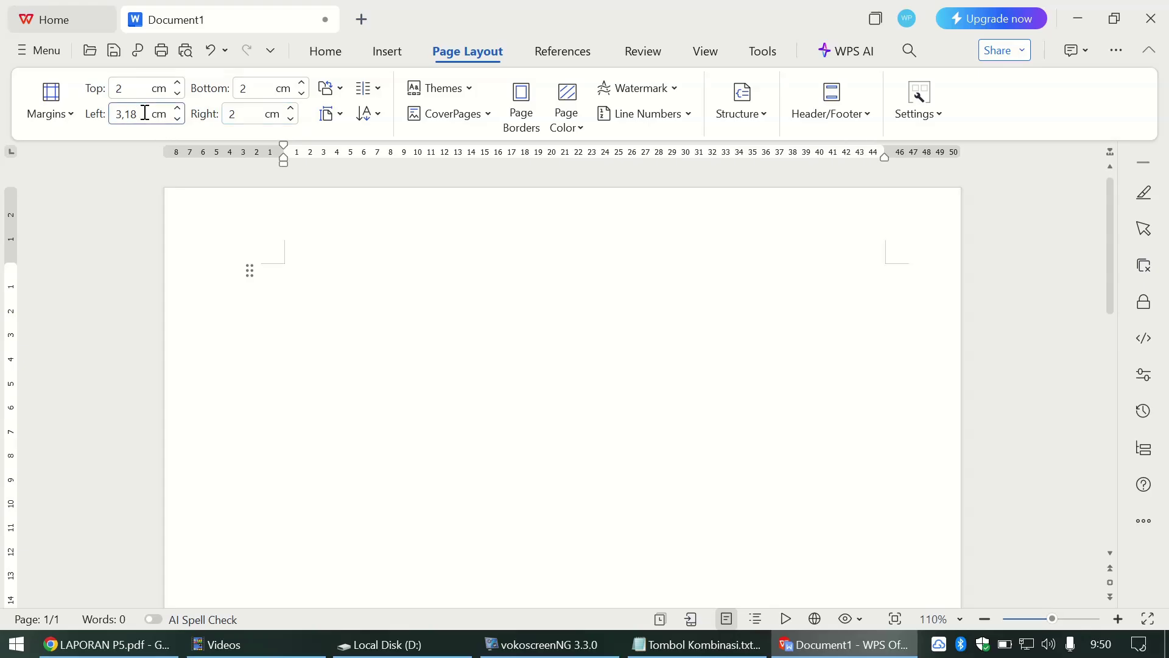
{"action": "key", "text": "BackSpace"}
{"action": "key", "text": "BackSpace"}
{"action": "key", "text": "BackSpace"}
{"action": "key", "text": "BackSpace"}
{"action": "type", "text": "2"}
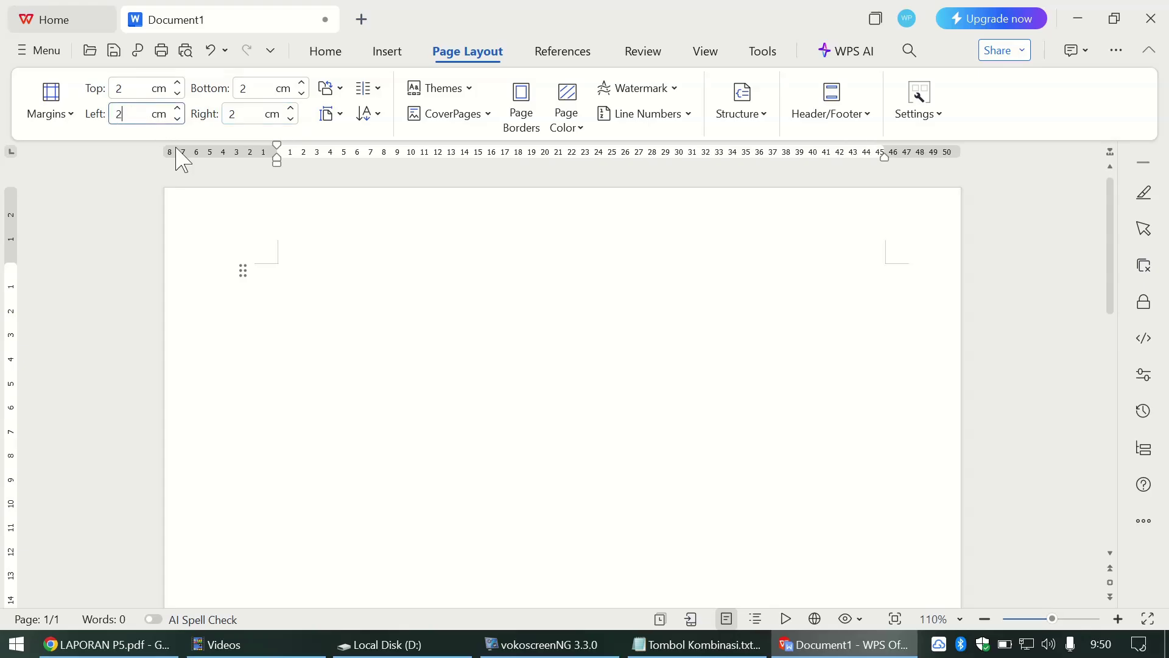
{"action": "key", "text": "Return"}
Step: Consult the cover page in LAPORAN P5.pdf and start the title in the WPS document with "LAPORAN PROJEK PENGUATAN"
{"action": "key", "text": "alt+Tab"}
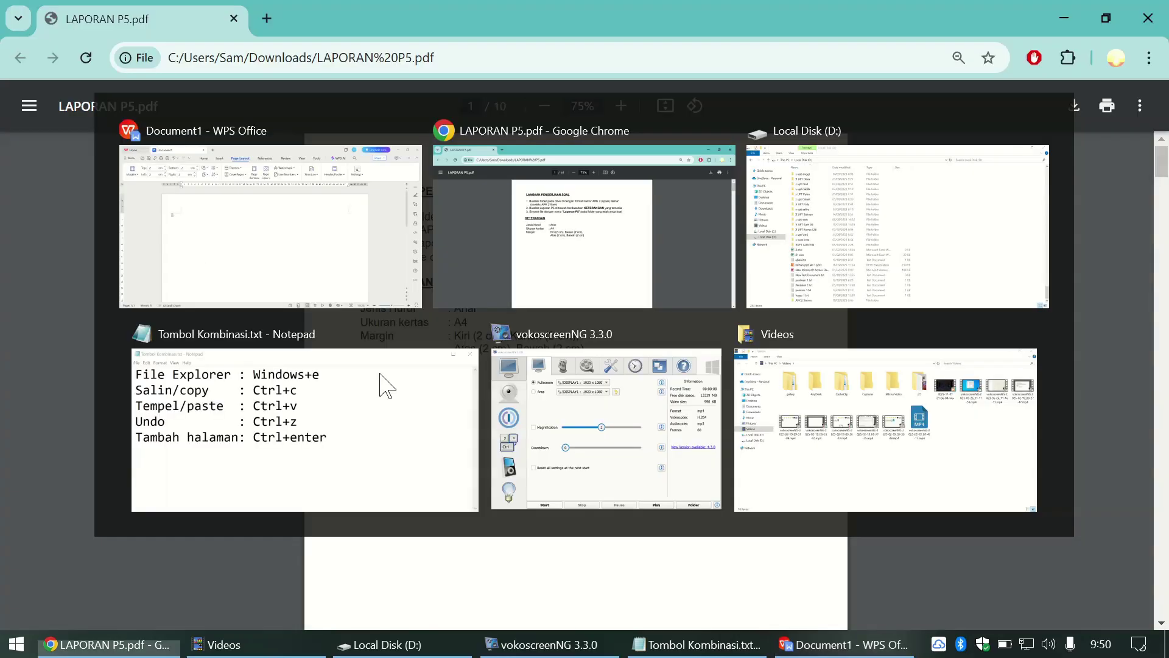
{"action": "scroll", "coordinate": [381, 386], "scroll_direction": "down", "scroll_amount": 3}
{"action": "scroll", "coordinate": [382, 386], "scroll_direction": "down", "scroll_amount": 10}
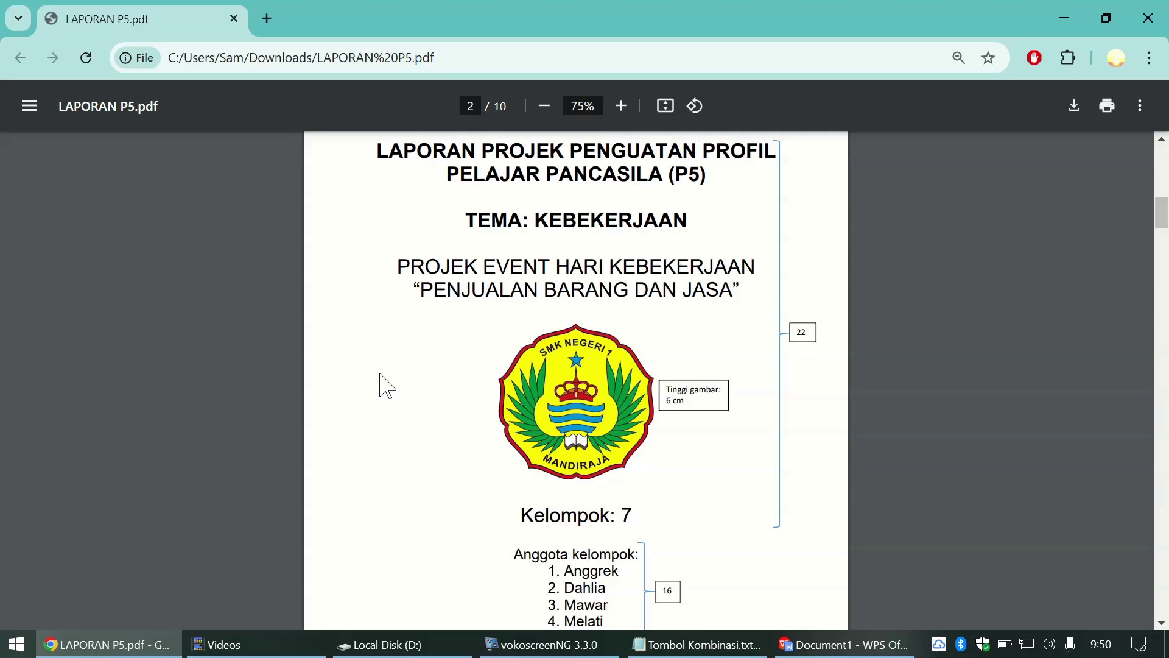
{"action": "key", "text": "alt+Tab"}
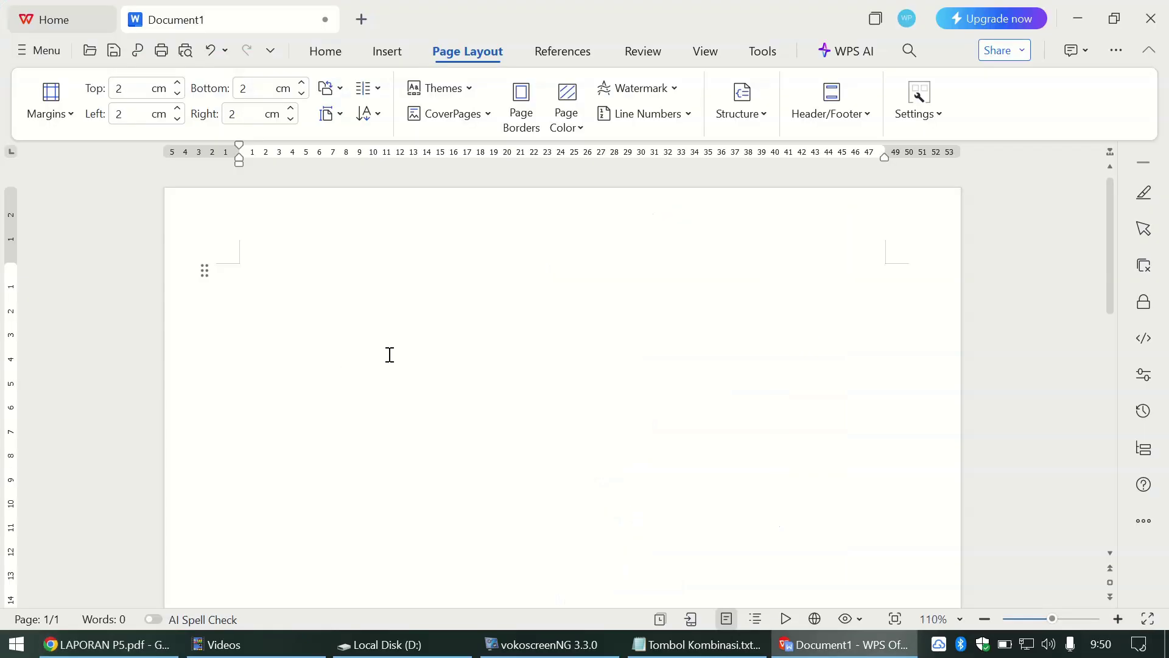
{"action": "type", "text": "LAPORAN PROJEK"}
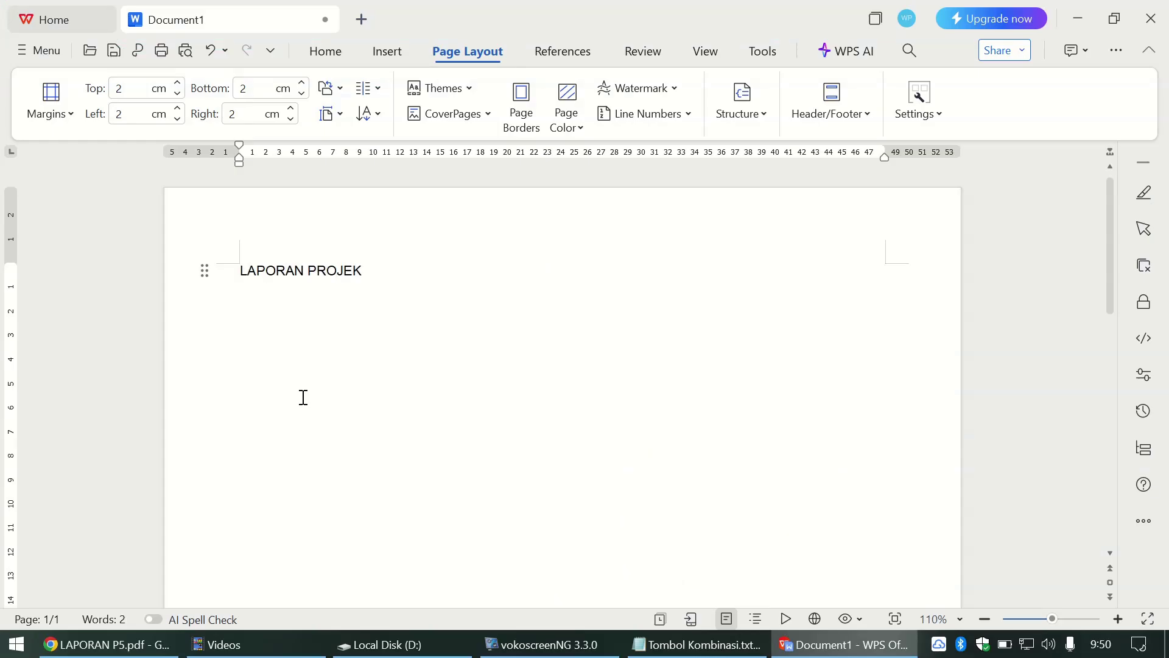
{"action": "key", "text": "alt+Tab"}
{"action": "key", "text": "alt+Tab"}
{"action": "type", "text": "PENGUATAN"}
Step: Complete the title with "PROFIL PELAJAR PANCASILA (P5)", following the cover page in the PDF
{"action": "key", "text": "alt+Tab"}
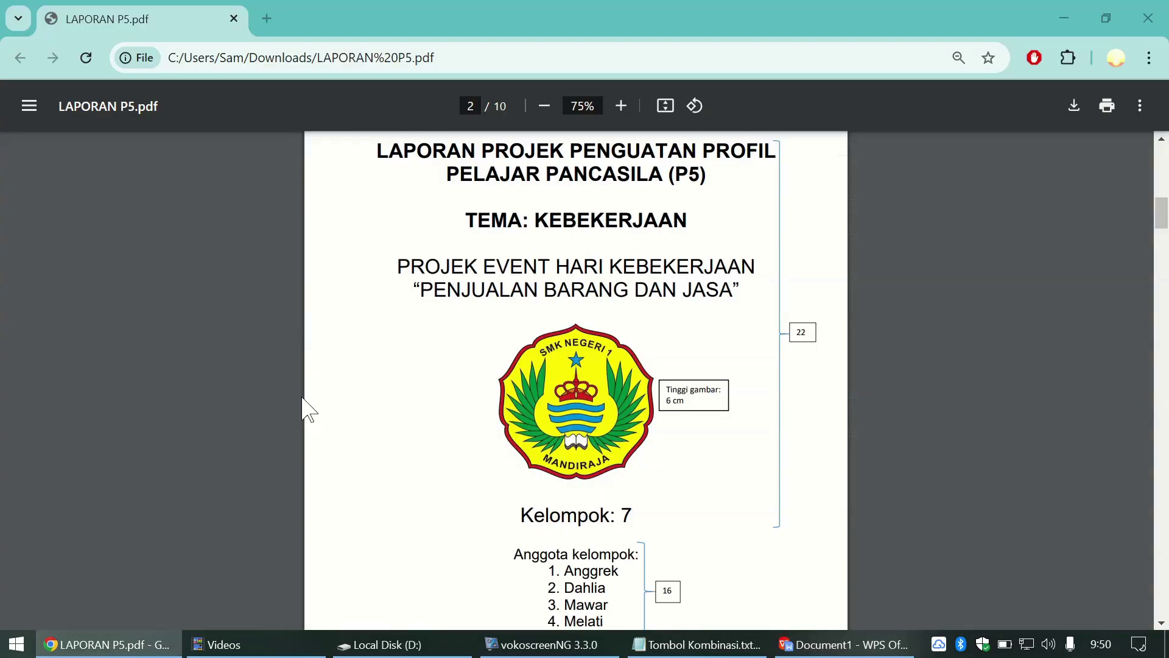
{"action": "key", "text": "alt+Tab"}
{"action": "type", "text": "PROFIL PELAJAR"}
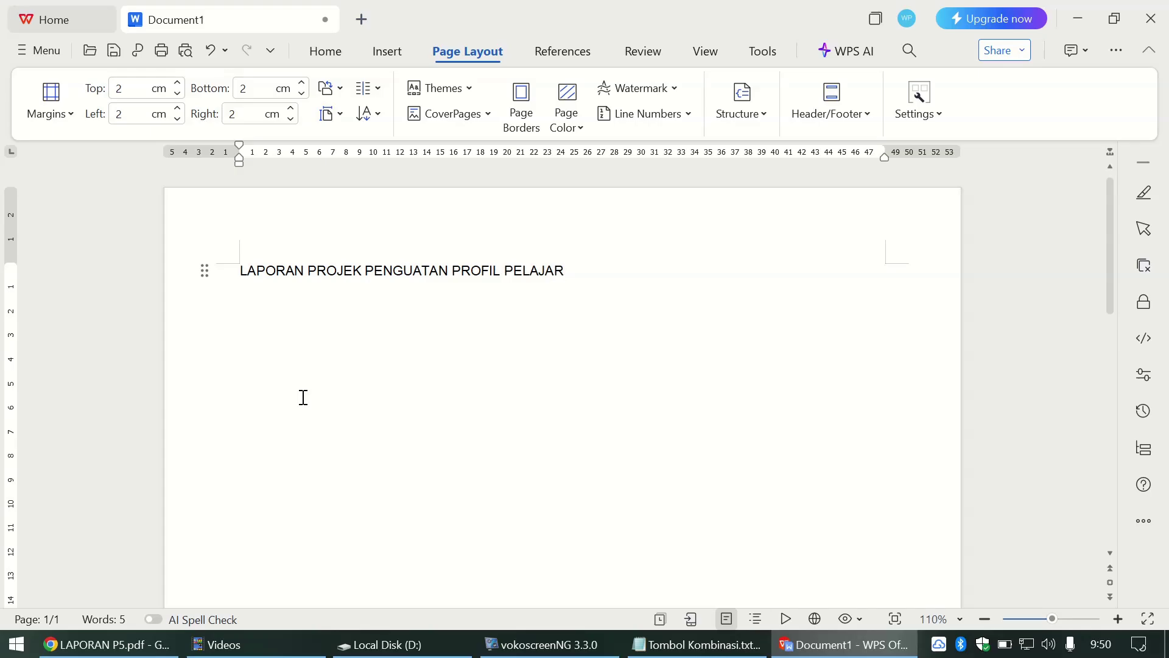
{"action": "key", "text": "alt+Tab"}
{"action": "key", "text": "alt+Tab"}
{"action": "type", "text": "PANCASILA ()P5"}
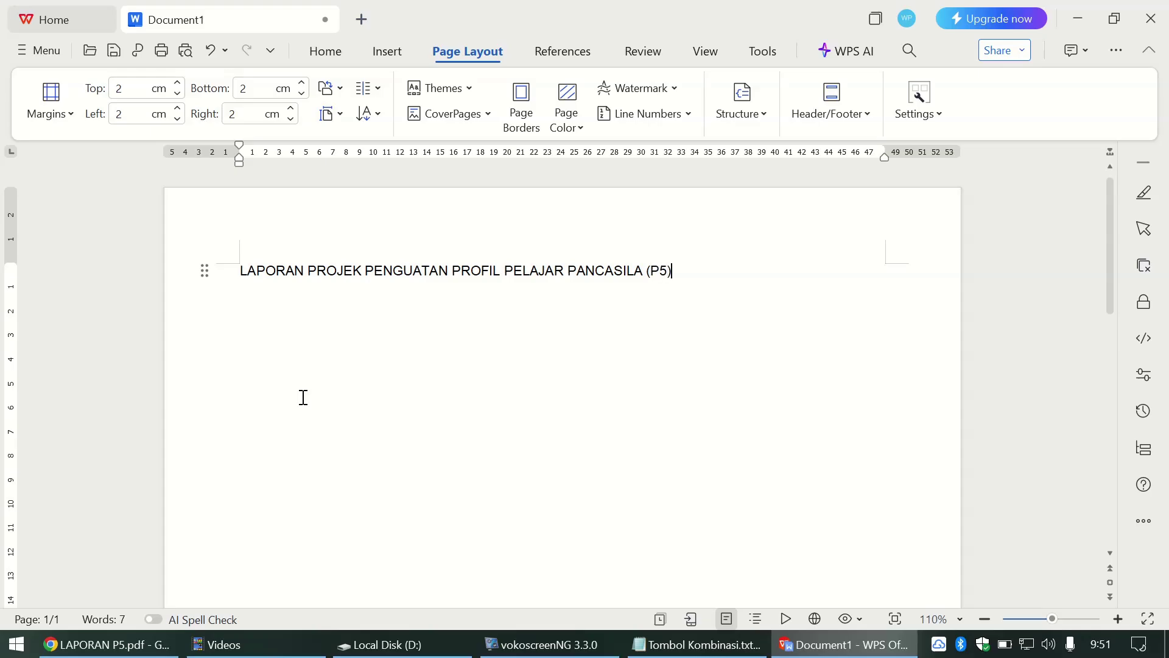
{"action": "key", "text": "alt+Tab"}
{"action": "key", "text": "alt+Tab"}
Step: Add a new paragraph reading "TEMA: KEBEKERJAAN" below the title, following the PDF cover page
{"action": "key", "text": "Return"}
{"action": "key", "text": "alt+Tab"}
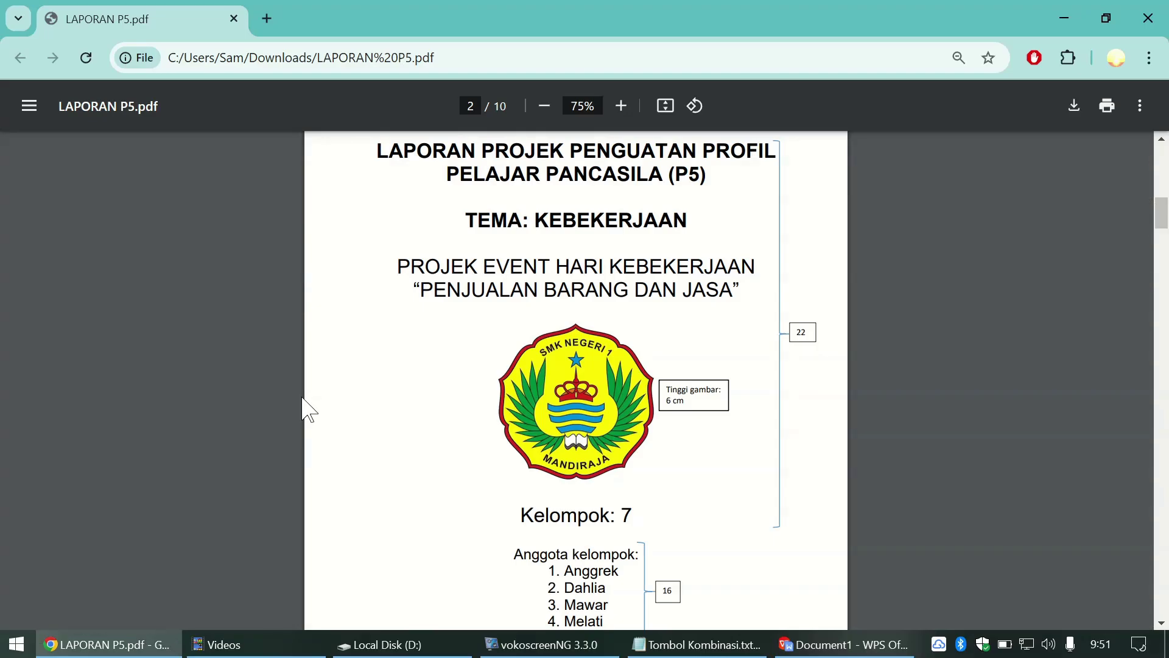
{"action": "key", "text": "alt+Tab"}
{"action": "type", "text": "TEMA: "}
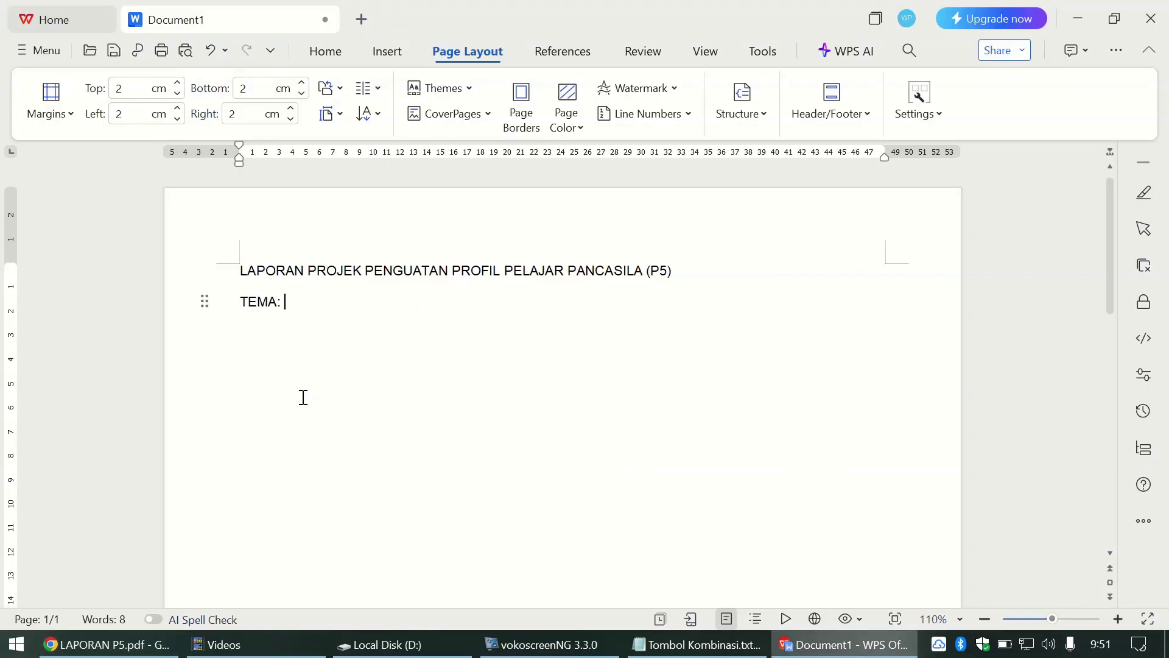
{"action": "type", "text": "KEBEKERJAA"}
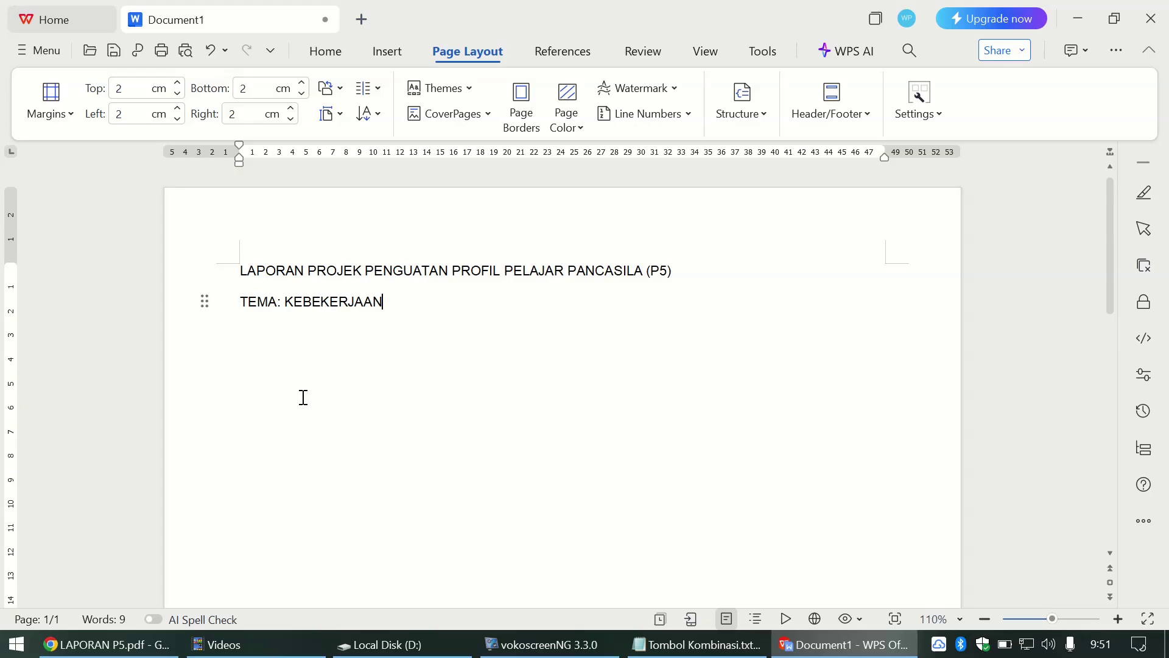
{"action": "type", "text": "N"}
{"action": "key", "text": "Return"}
Step: Enter "PROJEK EVENT HARI KEBEKERJAAN" below the theme line and check its quotation marks against the PDF cover page
{"action": "key", "text": "alt+Tab"}
{"action": "type", "text": "PROJE"}
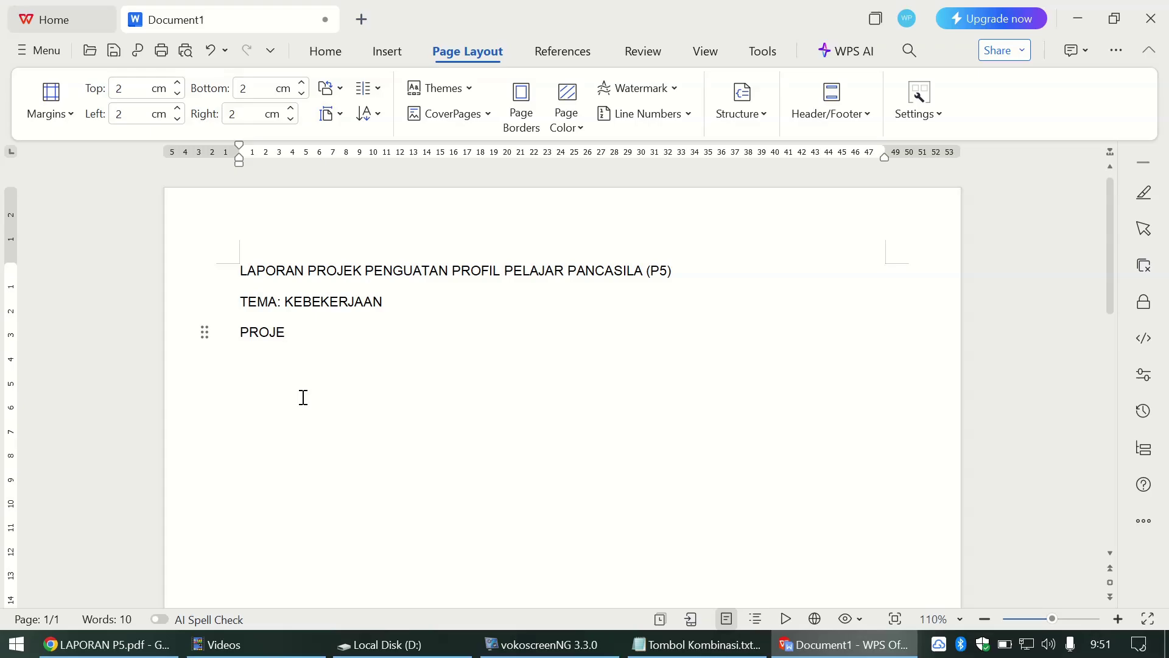
{"action": "type", "text": "K EVENT HARI KEBE"}
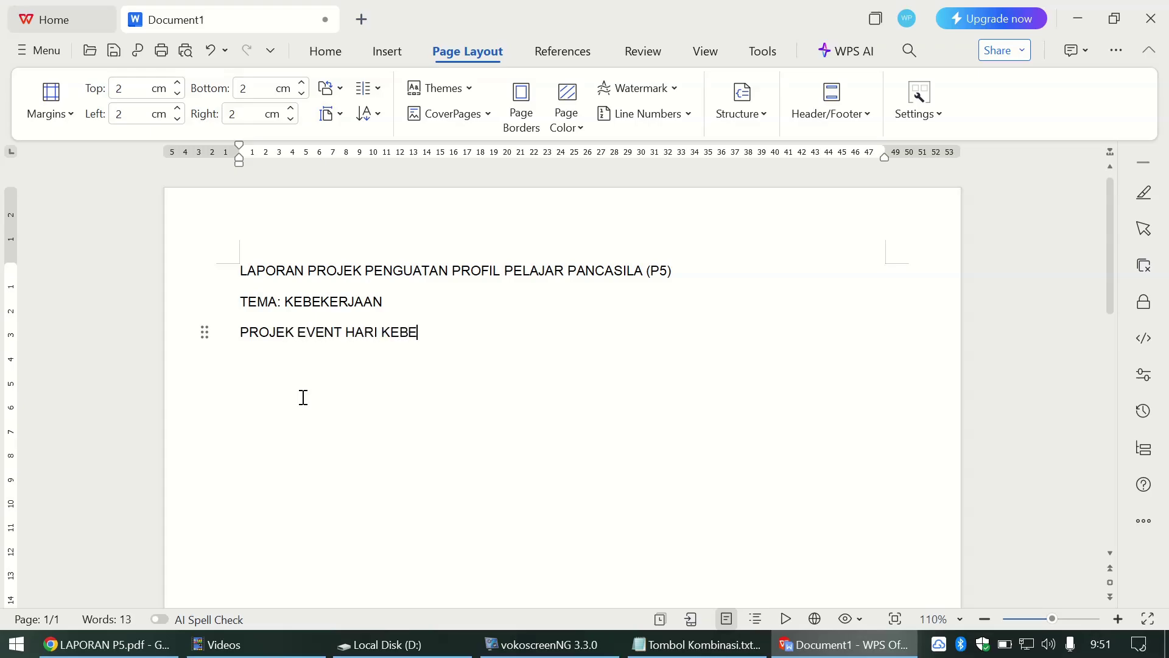
{"action": "type", "text": "KERJAAN”"}
{"action": "left_click", "coordinate": [241, 332]}
{"action": "type", "text": "\""}
{"action": "key", "text": "alt+Tab"}
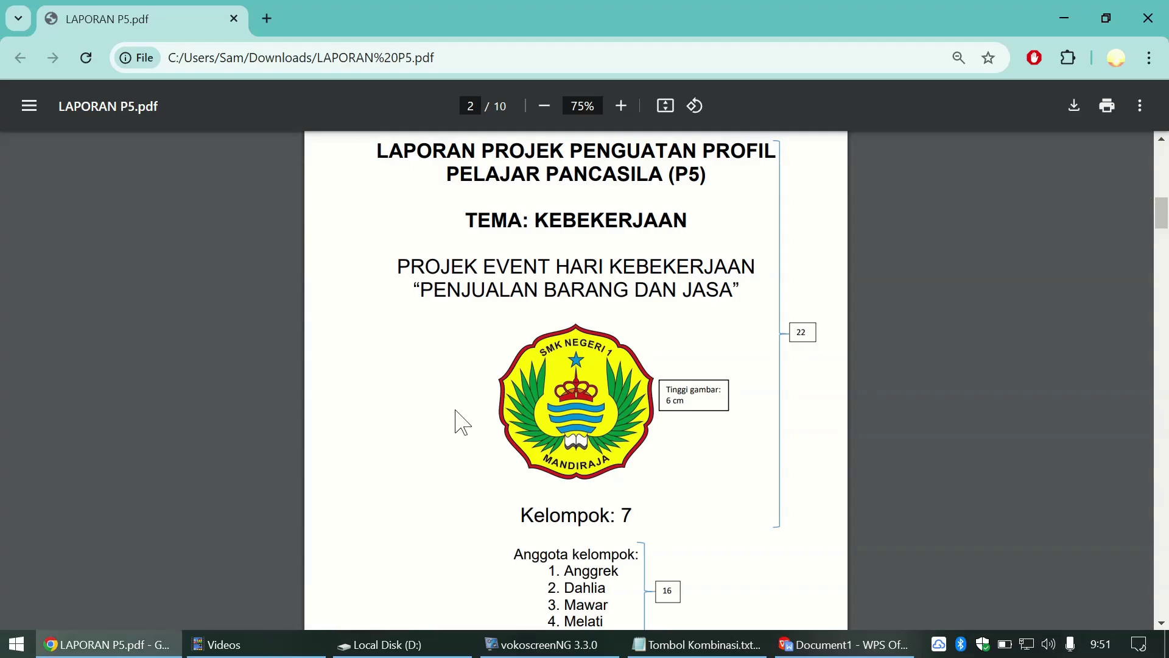
{"action": "key", "text": "alt+Tab"}
{"action": "key", "text": "BackSpace"}
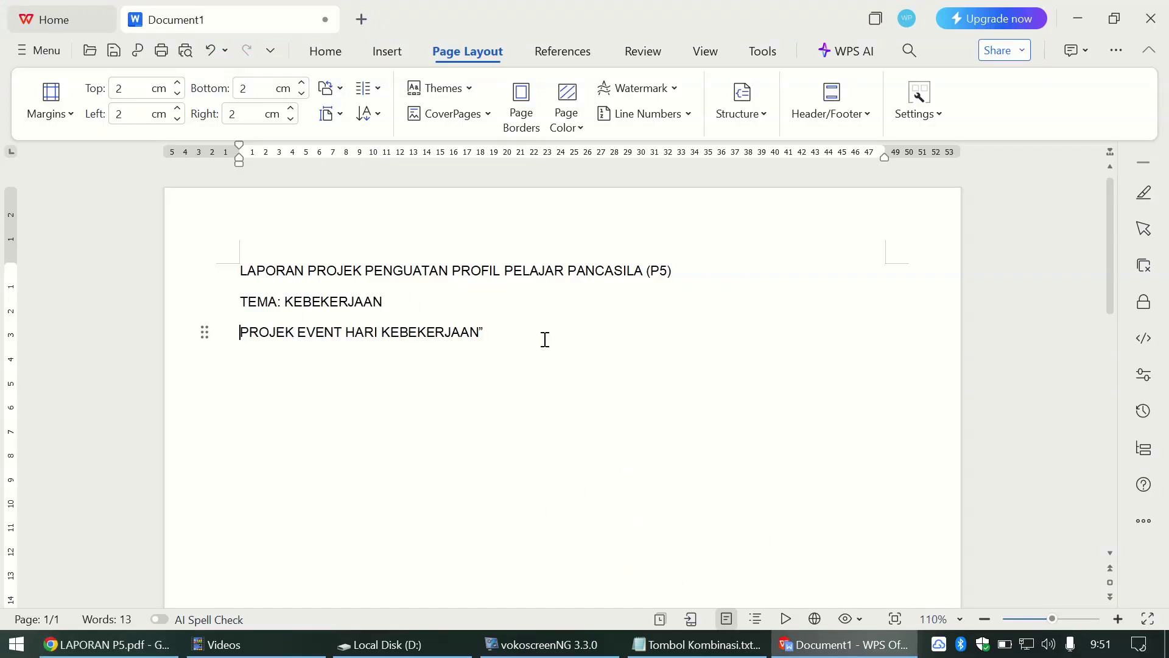
Step: Add “PENJUALAN BARANG DAN JASA” in quotation marks on a new line under the project name, followed by an empty paragraph
{"action": "key", "text": "Return"}
{"action": "type", "text": "\""}
{"action": "type", "text": "PENJUALAN BA"}
{"action": "type", "text": "RANG DAN"}
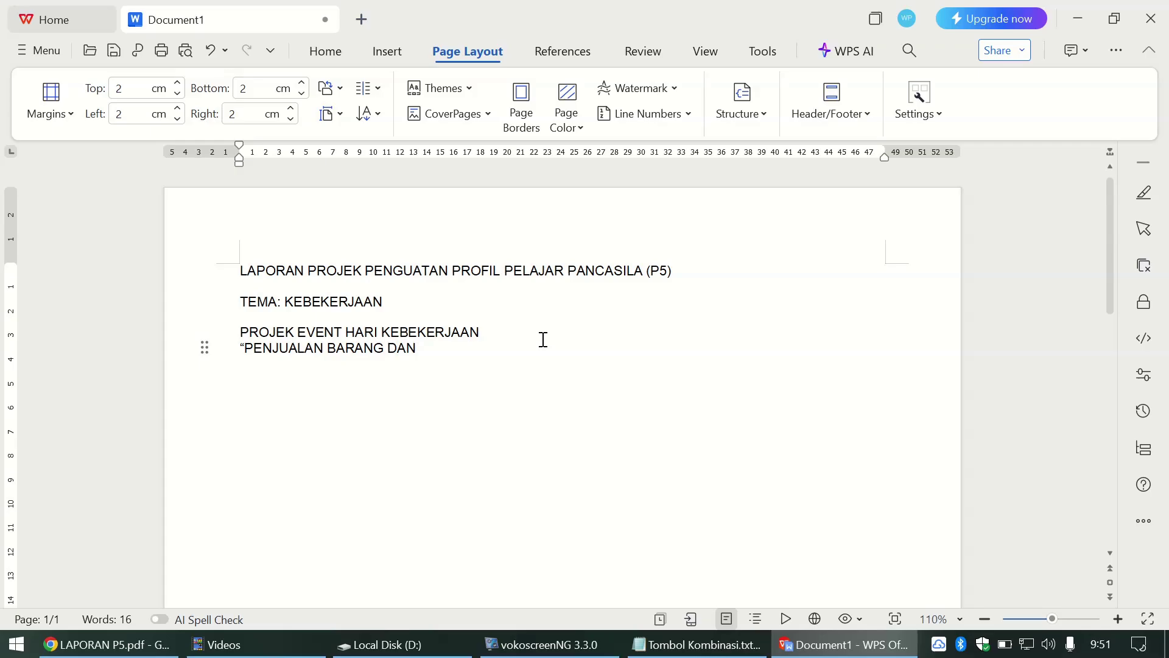
{"action": "type", "text": " JAWA==S"}
{"action": "key", "text": "BackSpace"}
{"action": "key", "text": "BackSpace"}
{"action": "key", "text": "BackSpace"}
{"action": "key", "text": "BackSpace"}
{"action": "key", "text": "BackSpace"}
{"action": "type", "text": "SA\""}
{"action": "key", "text": "alt+Tab"}
{"action": "key", "text": "alt+Tab"}
{"action": "key", "text": "Return"}
{"action": "key", "text": "Return"}
Step: Minimize the open windows down to the desktop and the Tombol Kombinasi.txt note in Notepad
{"action": "left_click", "coordinate": [1076, 20]}
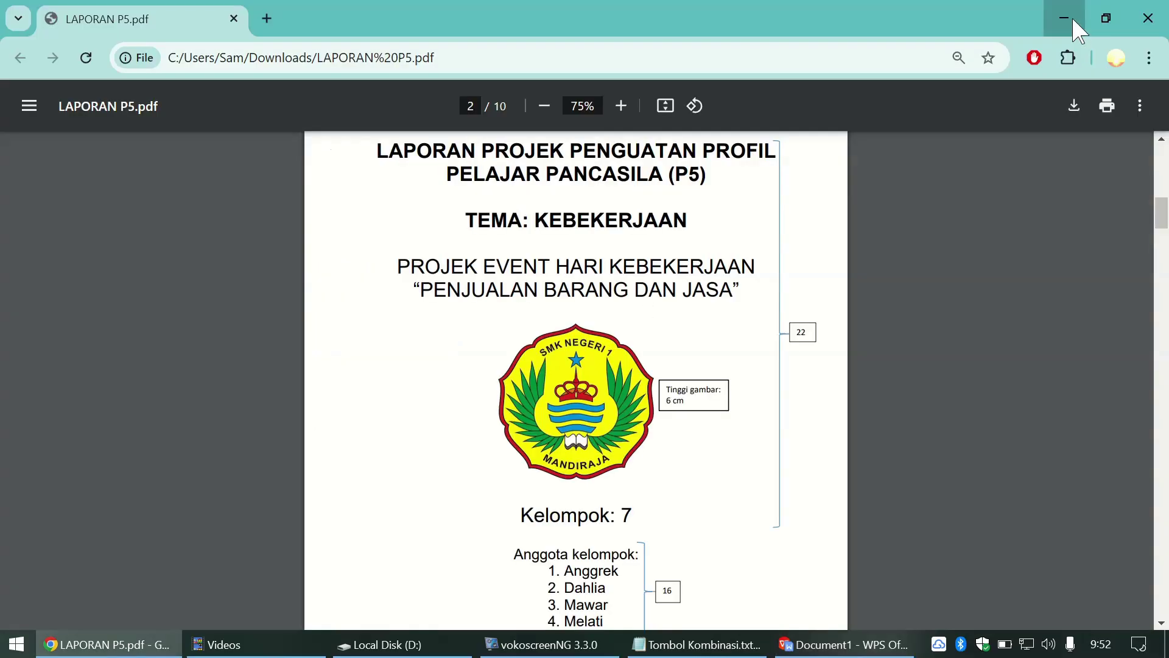
{"action": "left_click", "coordinate": [1070, 20]}
{"action": "left_click", "coordinate": [1062, 18]}
{"action": "left_click", "coordinate": [1061, 14]}
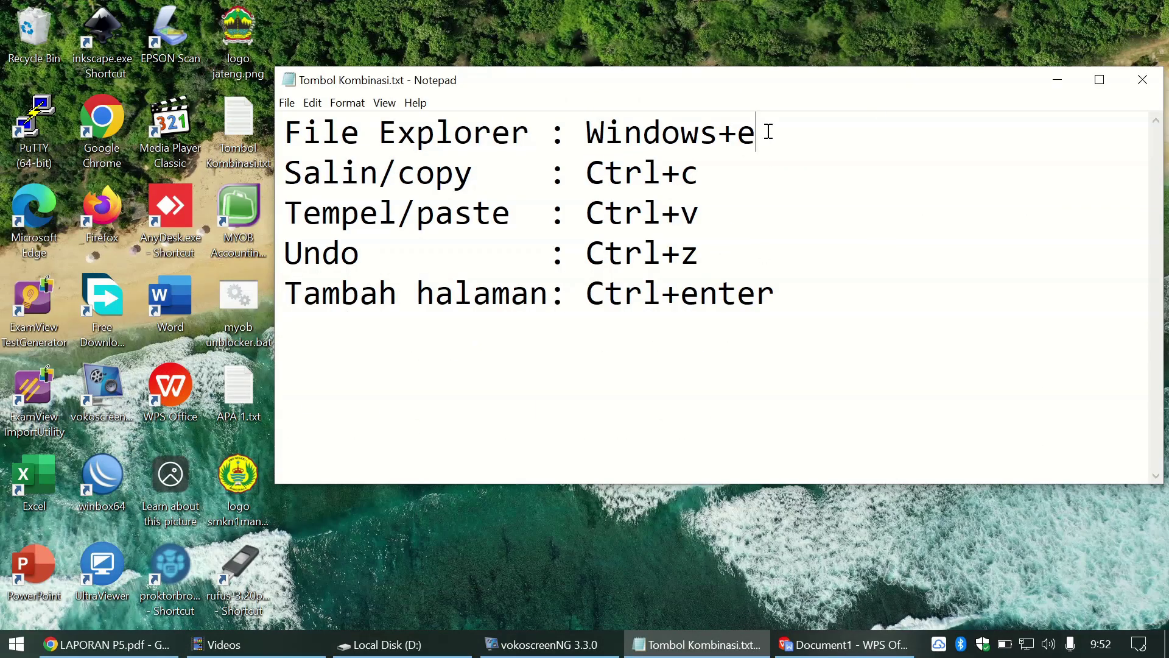
Step: Insert the line "ke Desktop : Windows+d" below the File Explorer entry in Tombol Kombinasi.txt
{"action": "left_click", "coordinate": [769, 132]}
{"action": "key", "text": "Return"}
{"action": "type", "text": "dE=="}
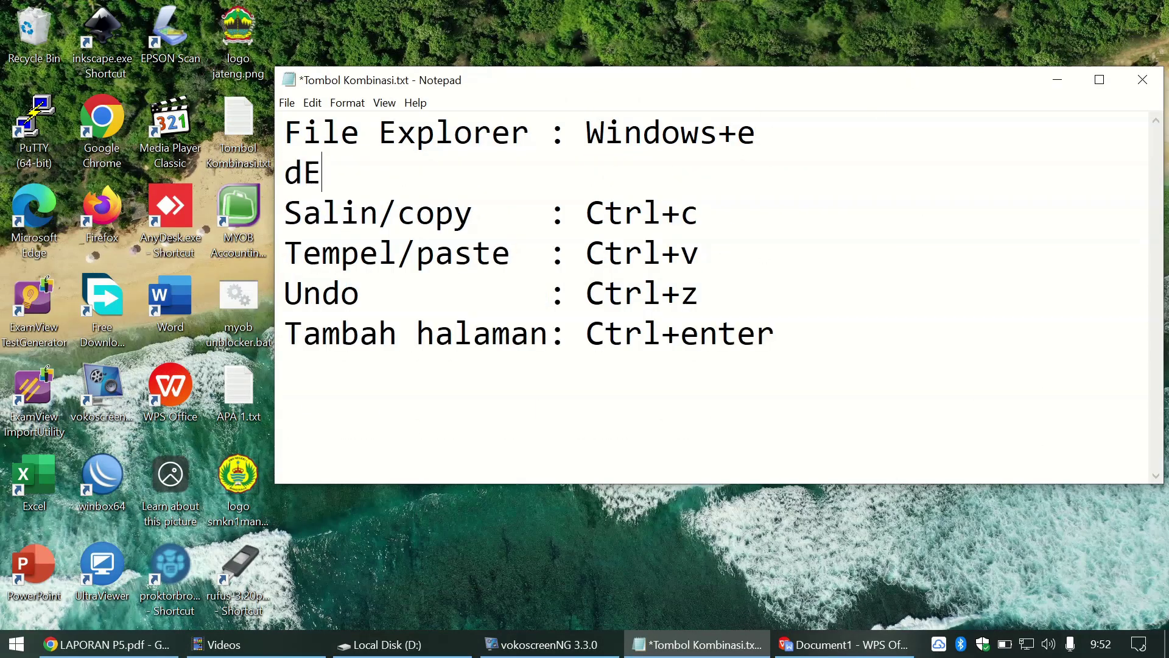
{"action": "key", "text": "BackSpace"}
{"action": "key", "text": "BackSpace"}
{"action": "key", "text": "BackSpace"}
{"action": "key", "text": "BackSpace"}
{"action": "type", "text": "De"}
{"action": "key", "text": "BackSpace"}
{"action": "key", "text": "BackSpace"}
{"action": "type", "text": "ke Desktok"}
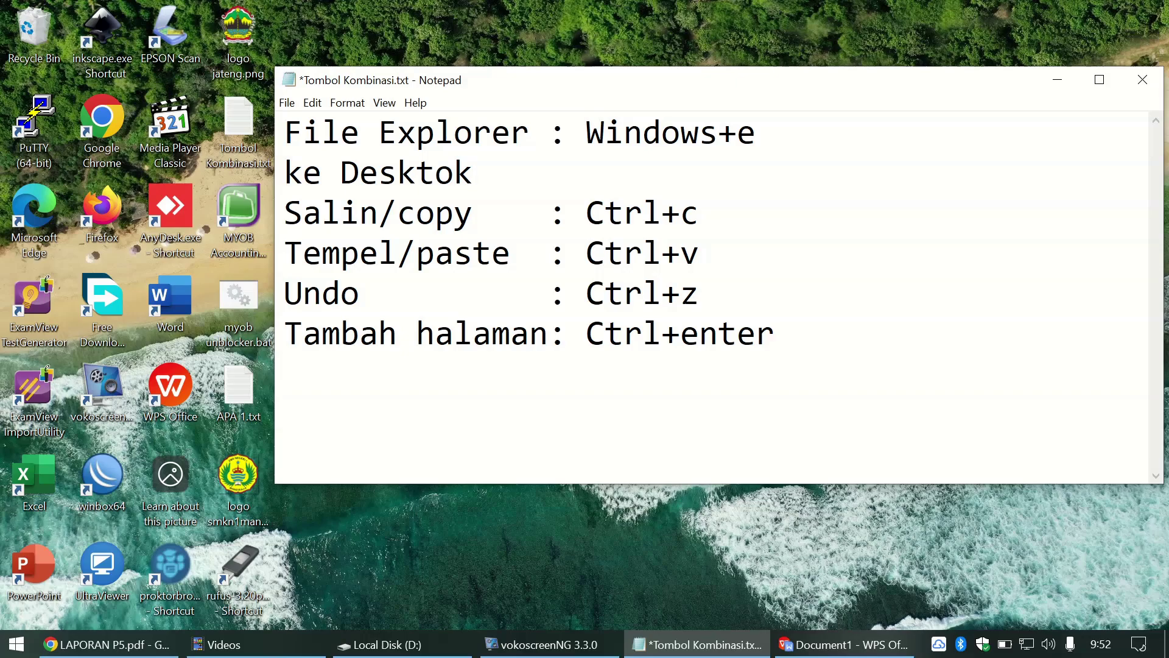
{"action": "key", "text": "BackSpace"}
{"action": "type", "text": "p    : Windows"}
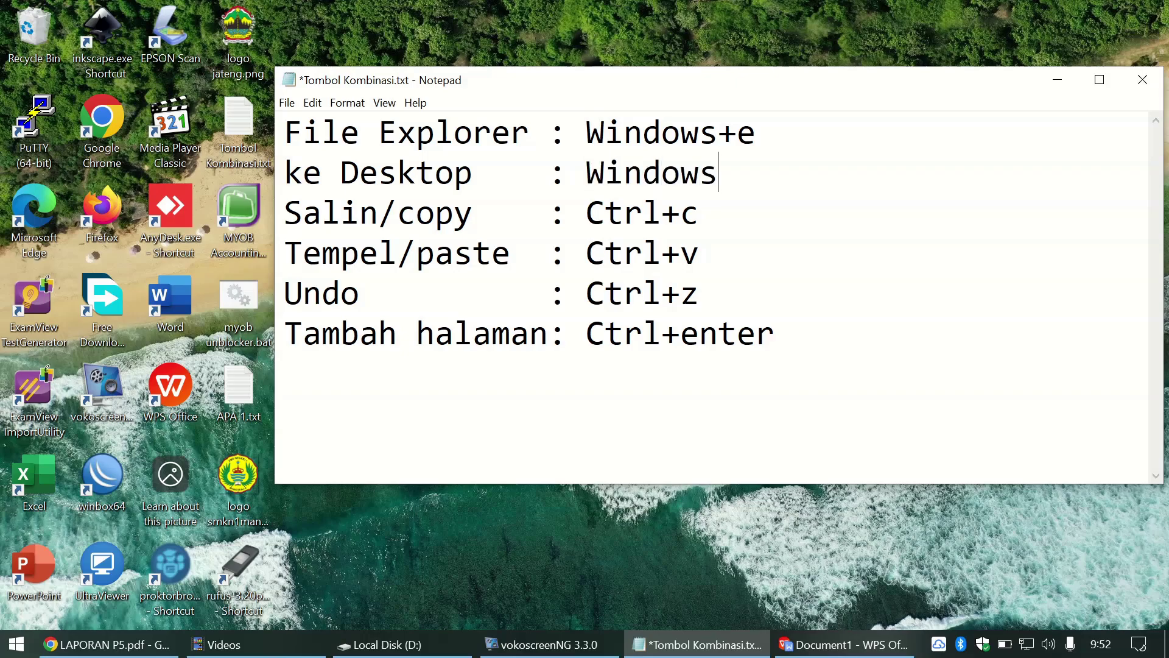
{"action": "type", "text": "+d"}
Step: Check the school logo on the cover page of LAPORAN P5.pdf in Chrome, and select logo smkn1mandiraja.png on the desktop
{"action": "left_click", "coordinate": [510, 646]}
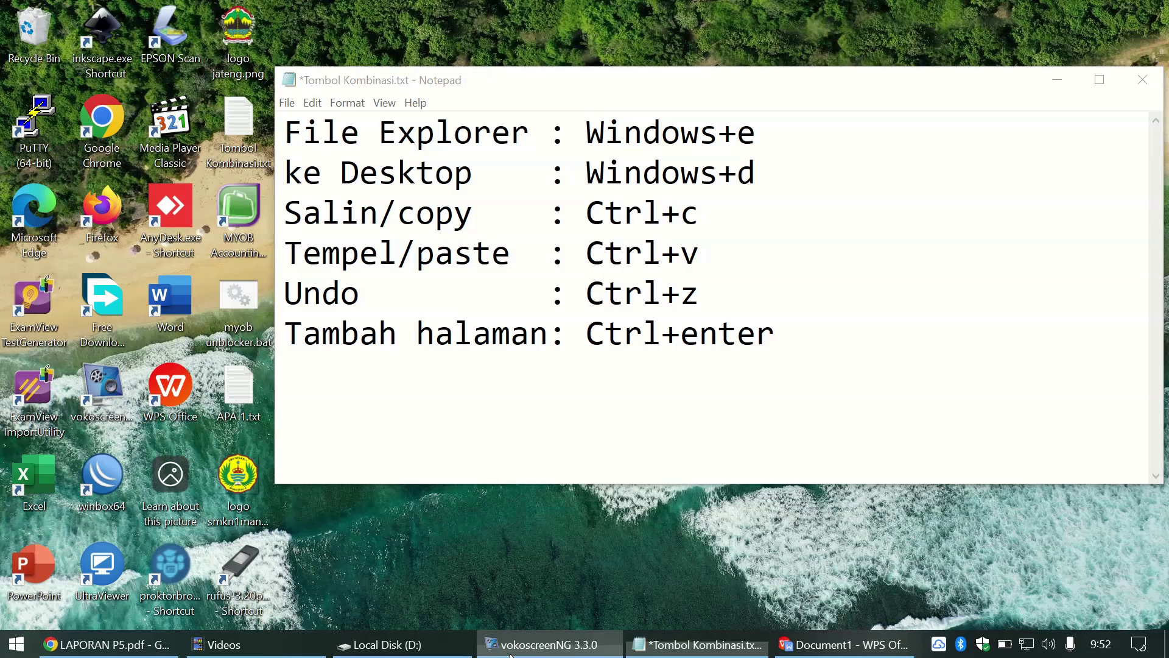
{"action": "left_click", "coordinate": [104, 644]}
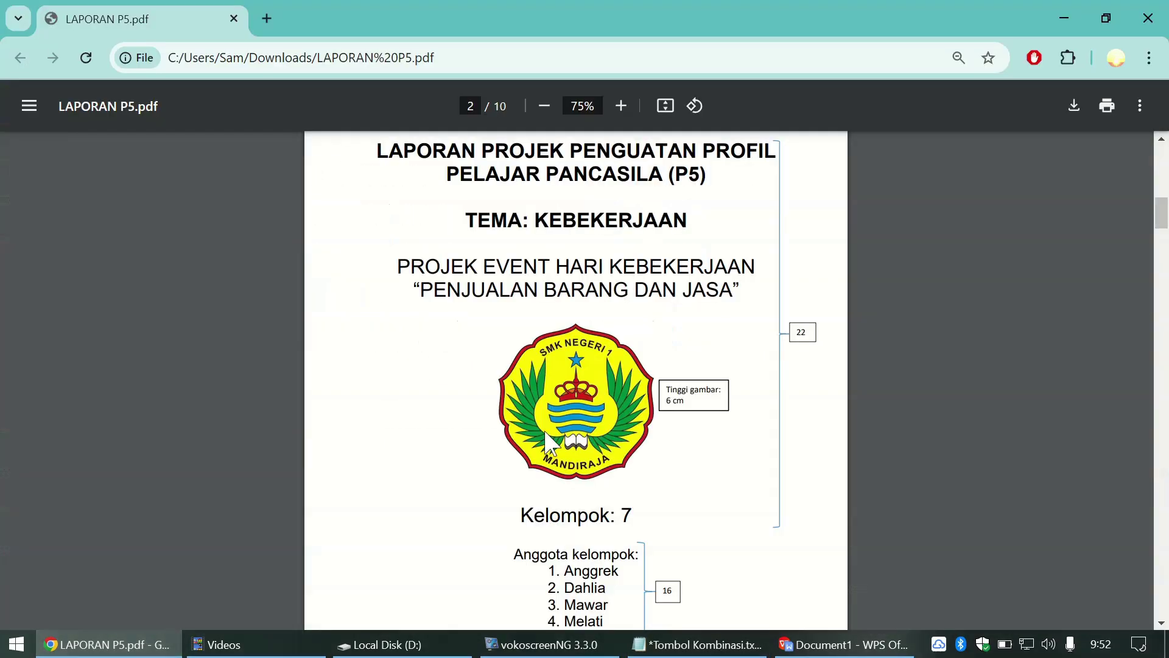
{"action": "key", "text": "super+d"}
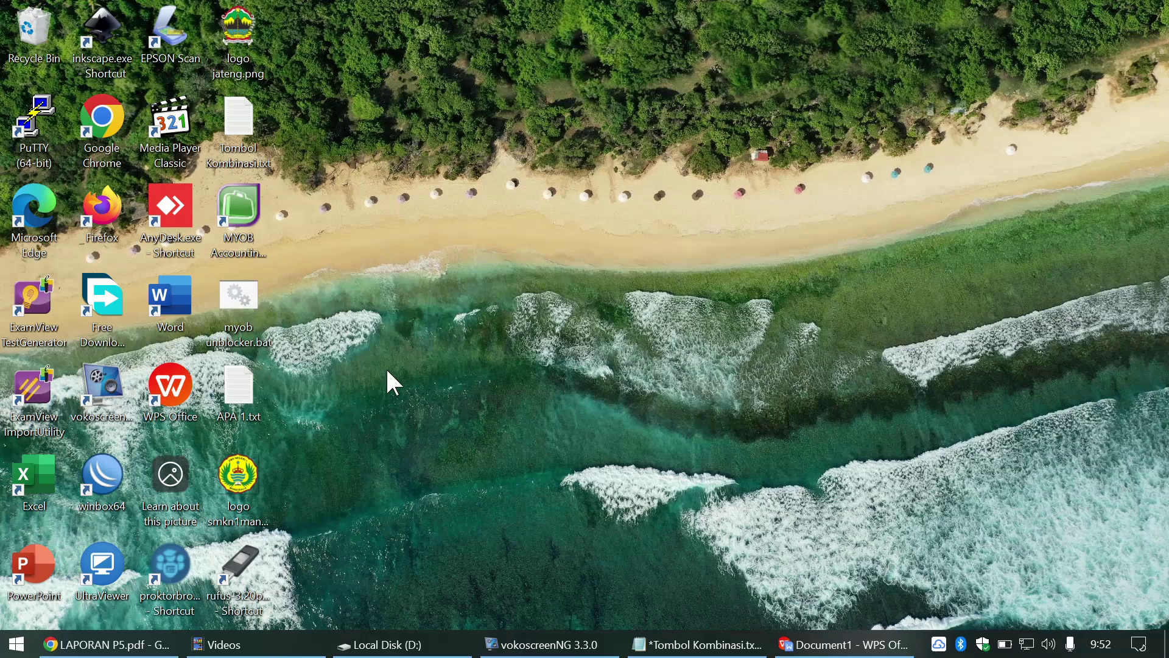
{"action": "left_click", "coordinate": [250, 462]}
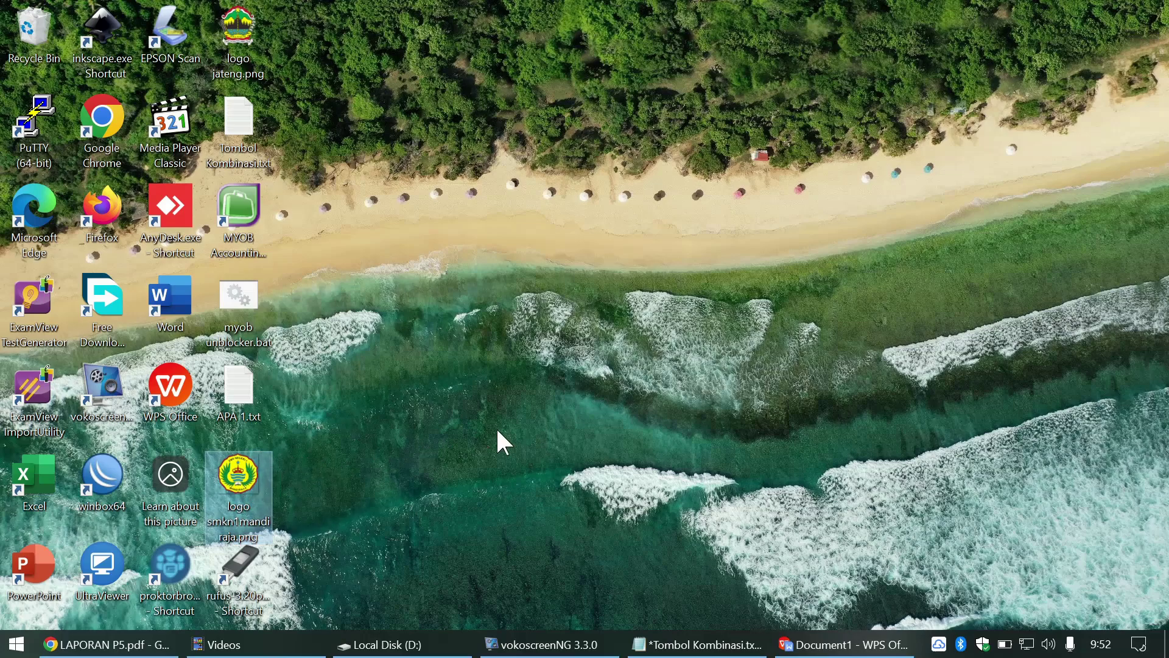
Step: Highlight the Salin/copy shortcut in the Notepad note, and select logo smkn1mandiraja.png on the desktop for copying
{"action": "left_click", "coordinate": [718, 633]}
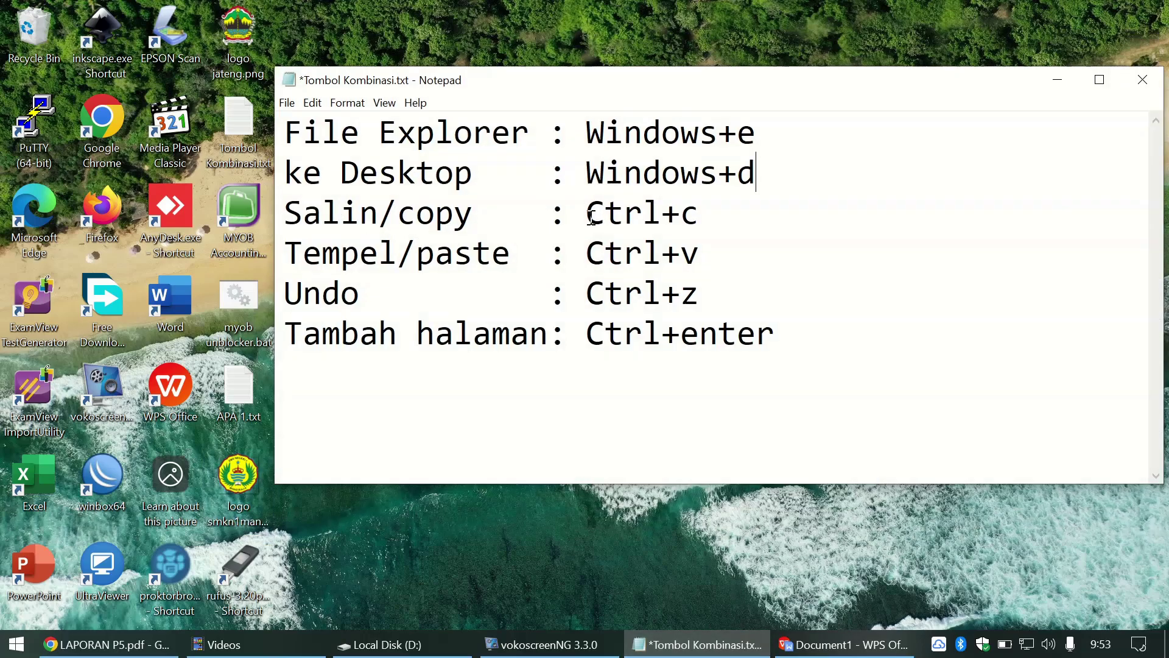
{"action": "left_click_drag", "start_coordinate": [588, 215], "coordinate": [700, 216]}
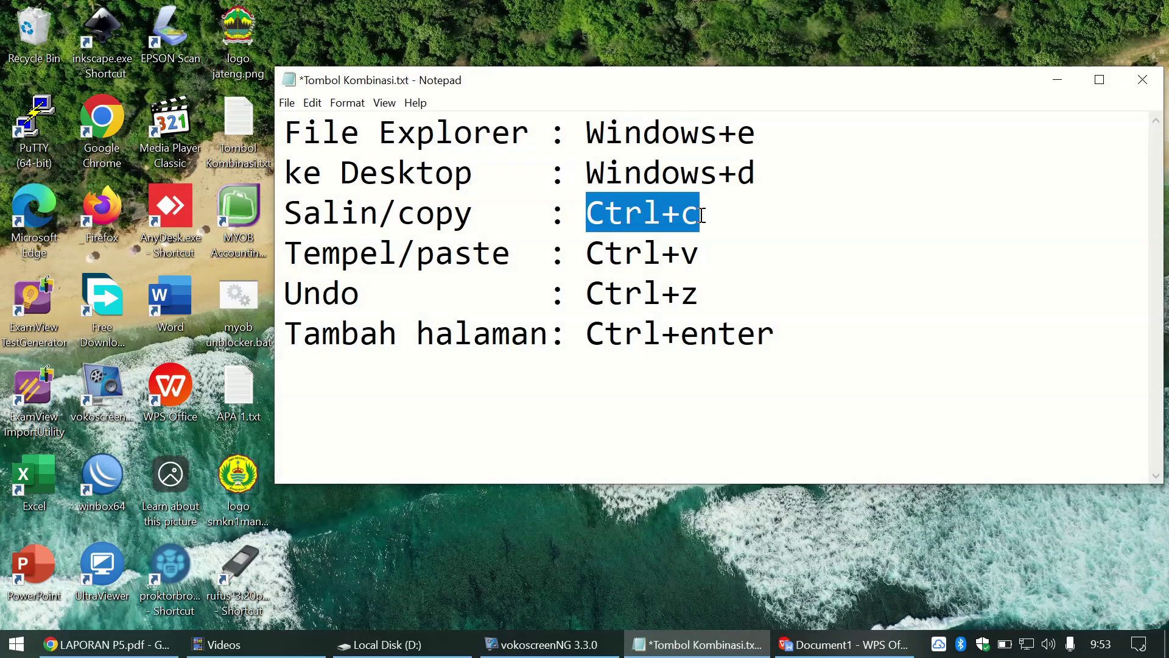
{"action": "left_click", "coordinate": [241, 467]}
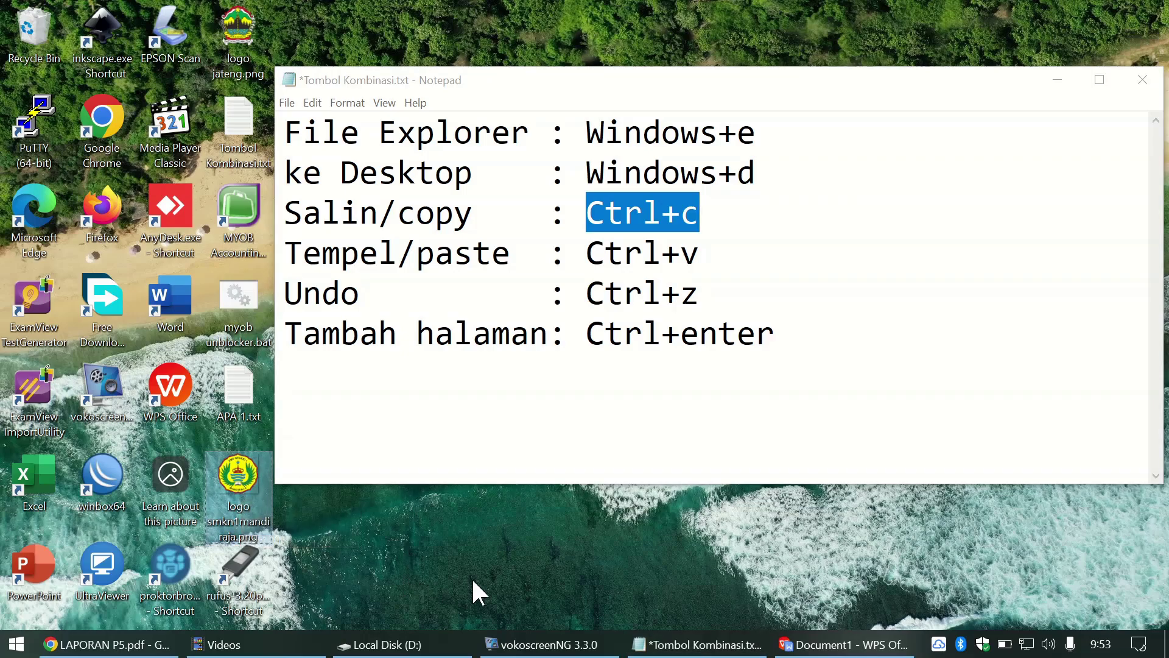
Step: Bring up the WPS document and highlight the Tempel/paste shortcut in the Notepad note over it
{"action": "left_click", "coordinate": [810, 645]}
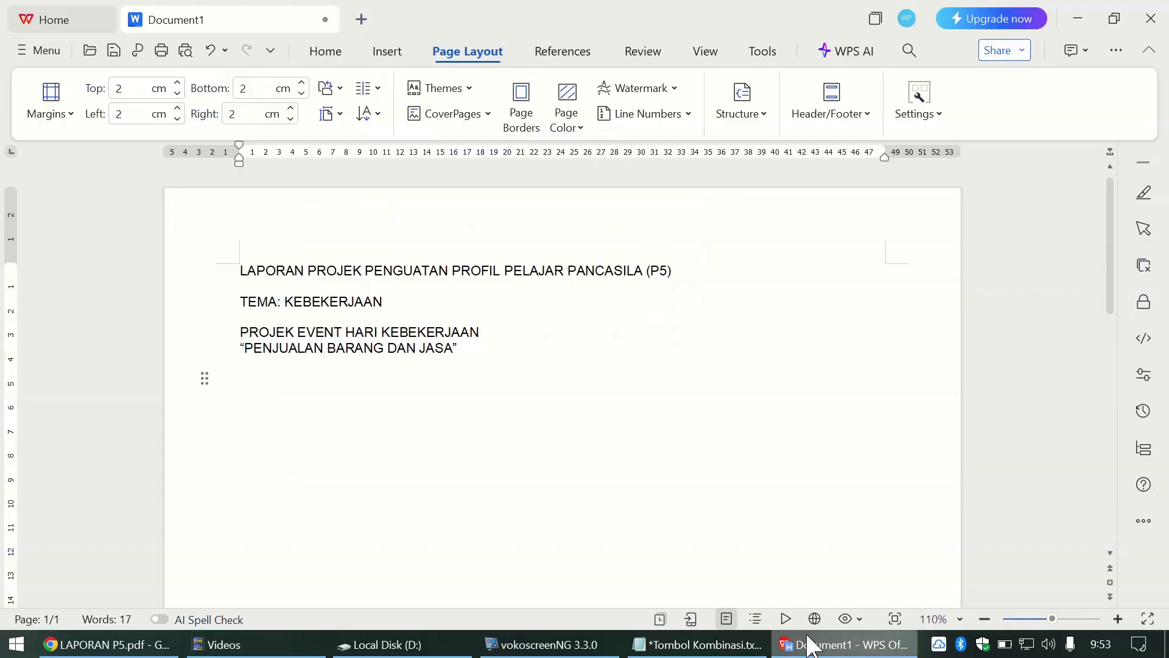
{"action": "left_click", "coordinate": [697, 645]}
{"action": "left_click", "coordinate": [587, 255]}
{"action": "left_click_drag", "start_coordinate": [589, 259], "coordinate": [707, 261]}
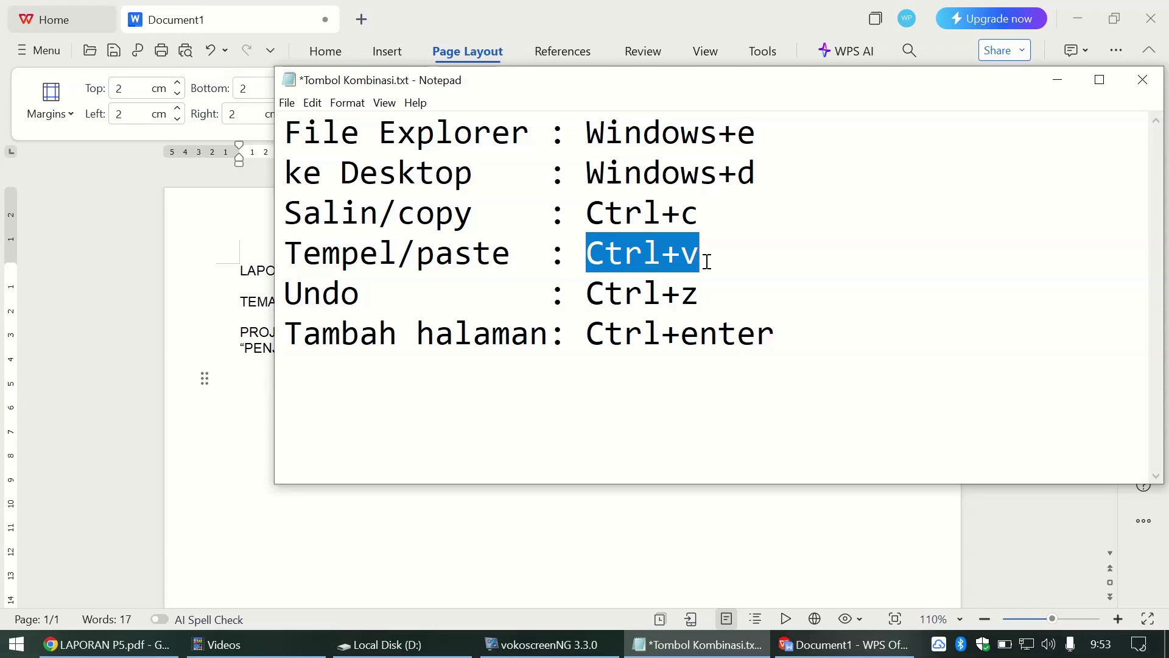
Step: Paste the copied school logo below the project title lines on the cover page of the WPS document
{"action": "left_click", "coordinate": [792, 644]}
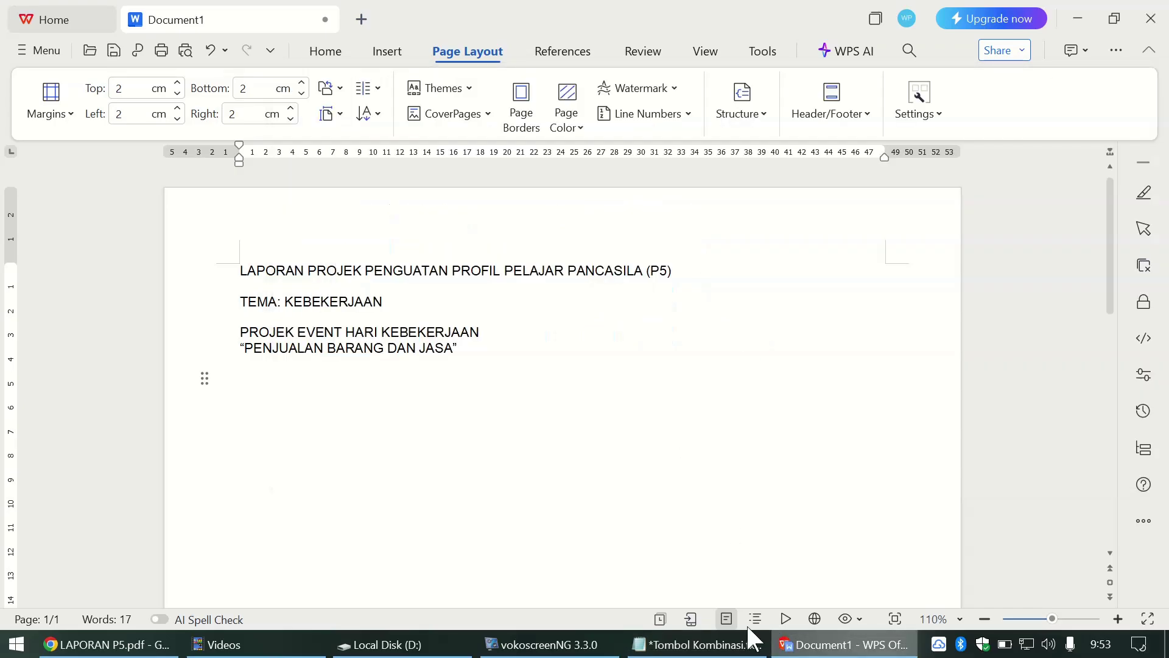
{"action": "key", "text": "ctrl+v"}
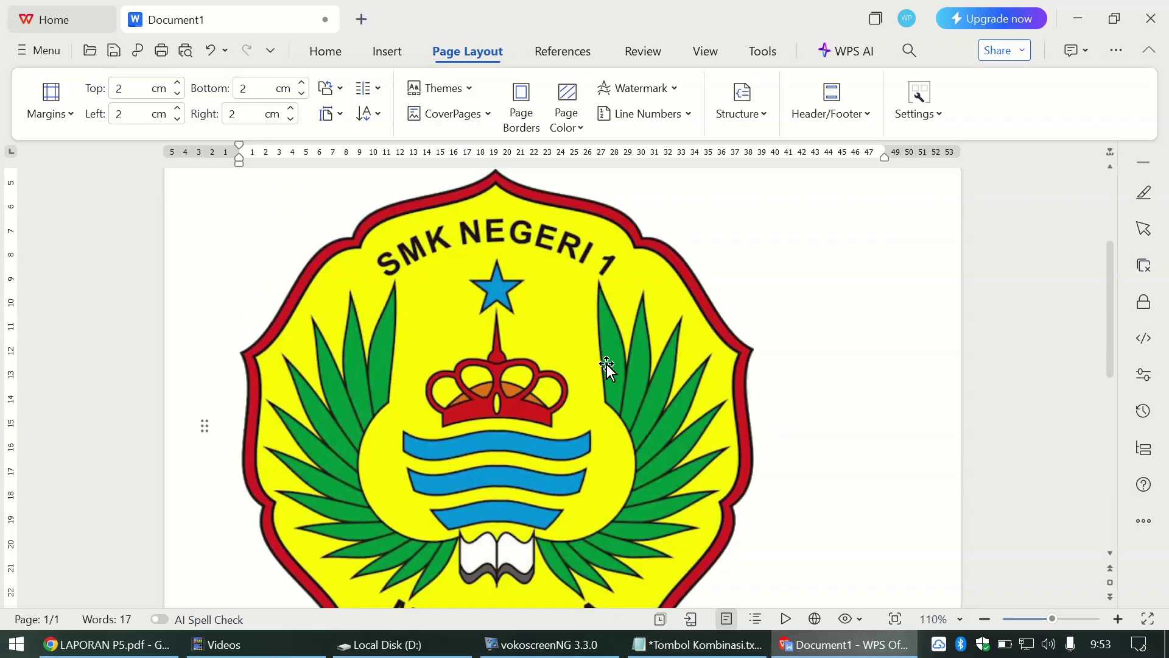
Step: Examine the logo's required height and the text below it on the cover page of LAPORAN P5.pdf in Chrome
{"action": "key", "text": "alt+Tab"}
{"action": "key", "text": "alt+Tab"}
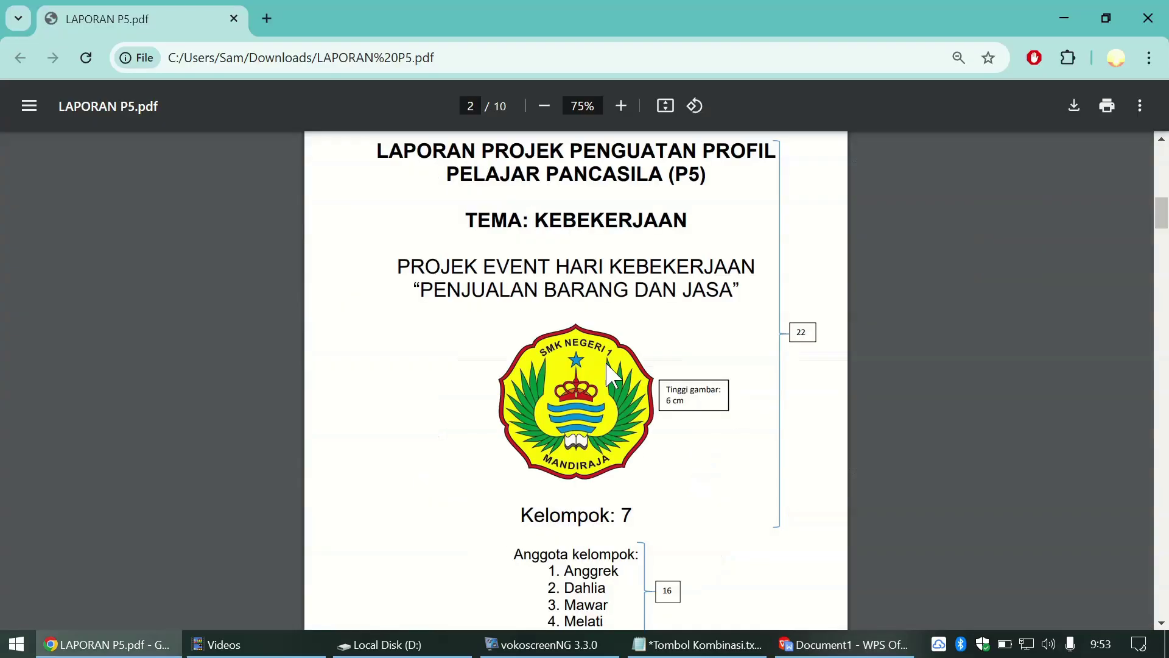
{"action": "scroll", "coordinate": [445, 326], "scroll_direction": "down", "scroll_amount": 1}
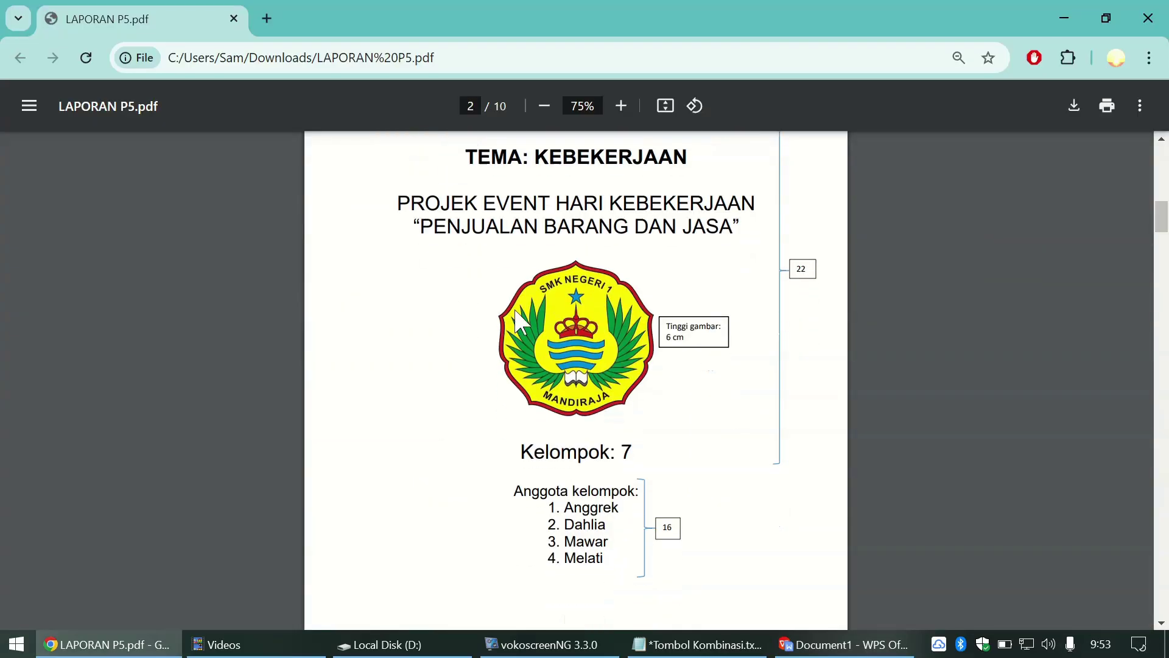
{"action": "key", "text": "alt+Tab"}
{"action": "key", "text": "alt+Tab"}
{"action": "key", "text": "alt+Tab"}
{"action": "key", "text": "alt+Tab"}
{"action": "left_click", "coordinate": [621, 105]}
{"action": "left_click", "coordinate": [621, 105]}
{"action": "left_click", "coordinate": [621, 106]}
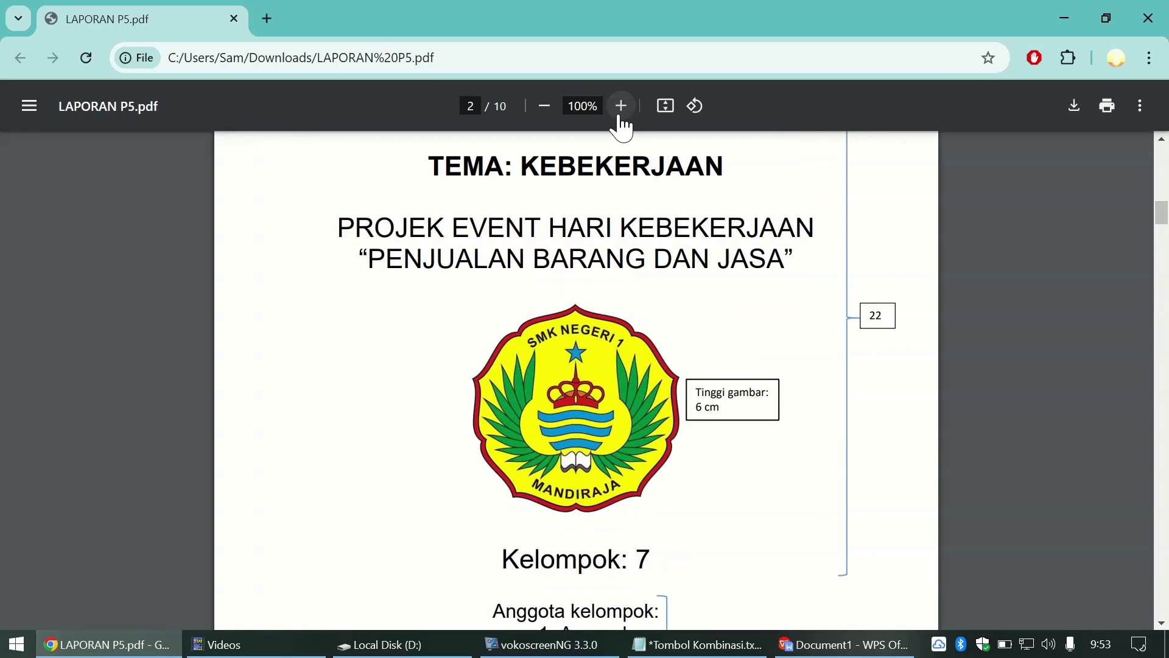
{"action": "left_click", "coordinate": [621, 110]}
{"action": "scroll", "coordinate": [676, 372], "scroll_direction": "down", "scroll_amount": 3}
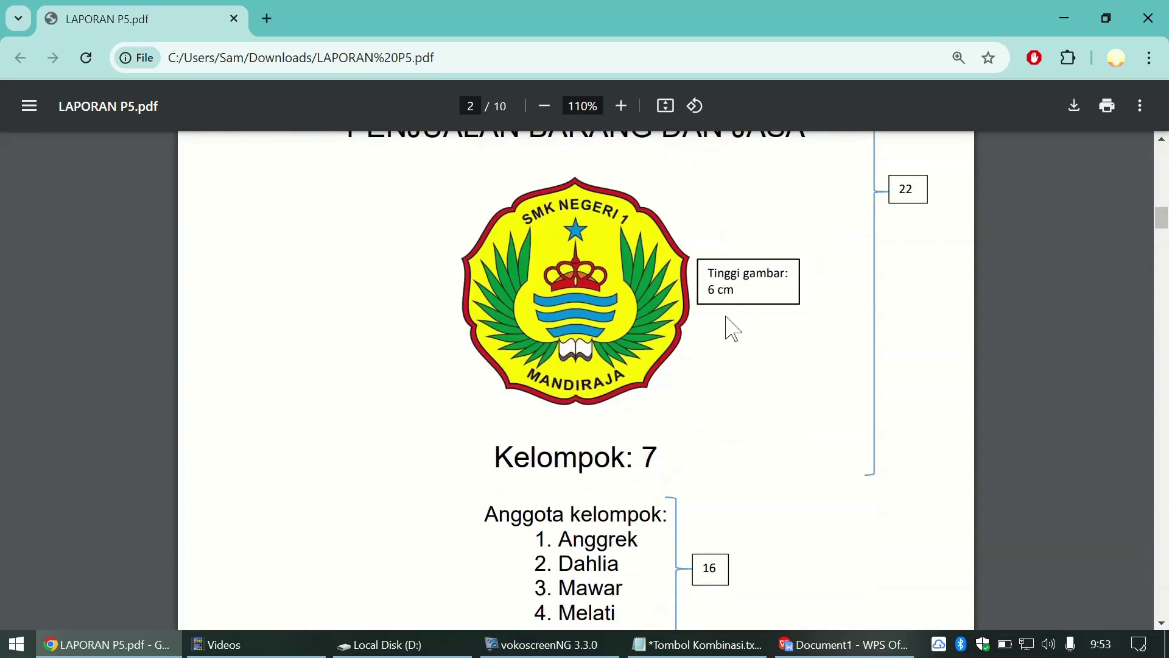
{"action": "left_click", "coordinate": [544, 107]}
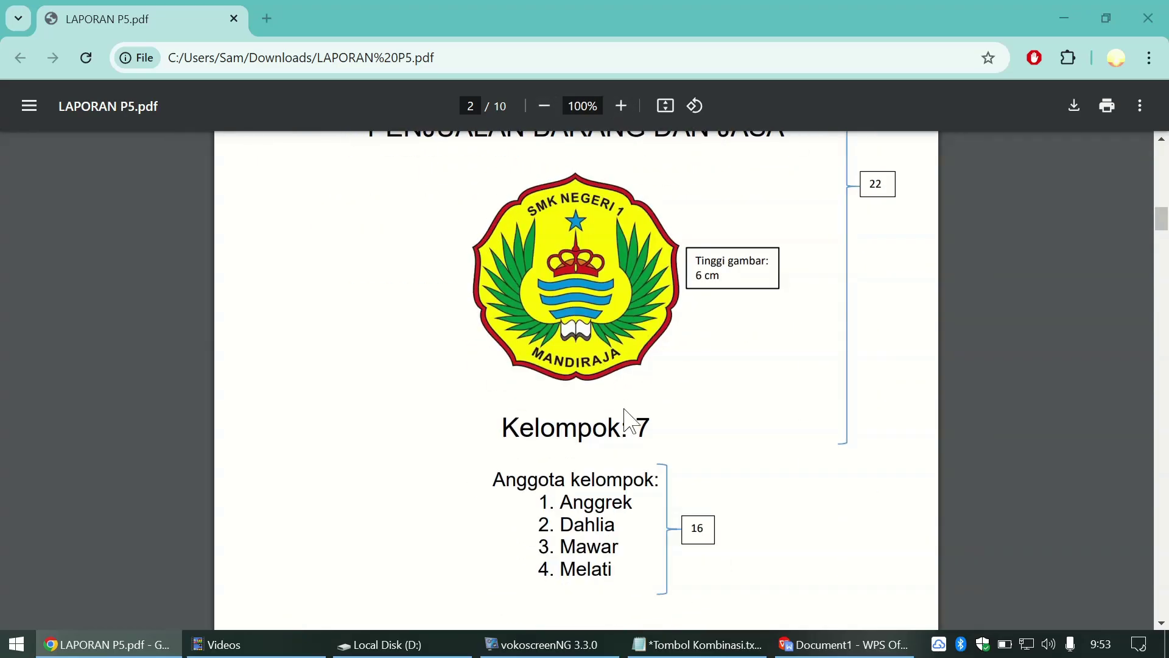
Step: Set the pasted school logo's height to 6 cm in the WPS document, keeping the aspect ratio locked
{"action": "key", "text": "alt+Tab"}
{"action": "left_click", "coordinate": [505, 422]}
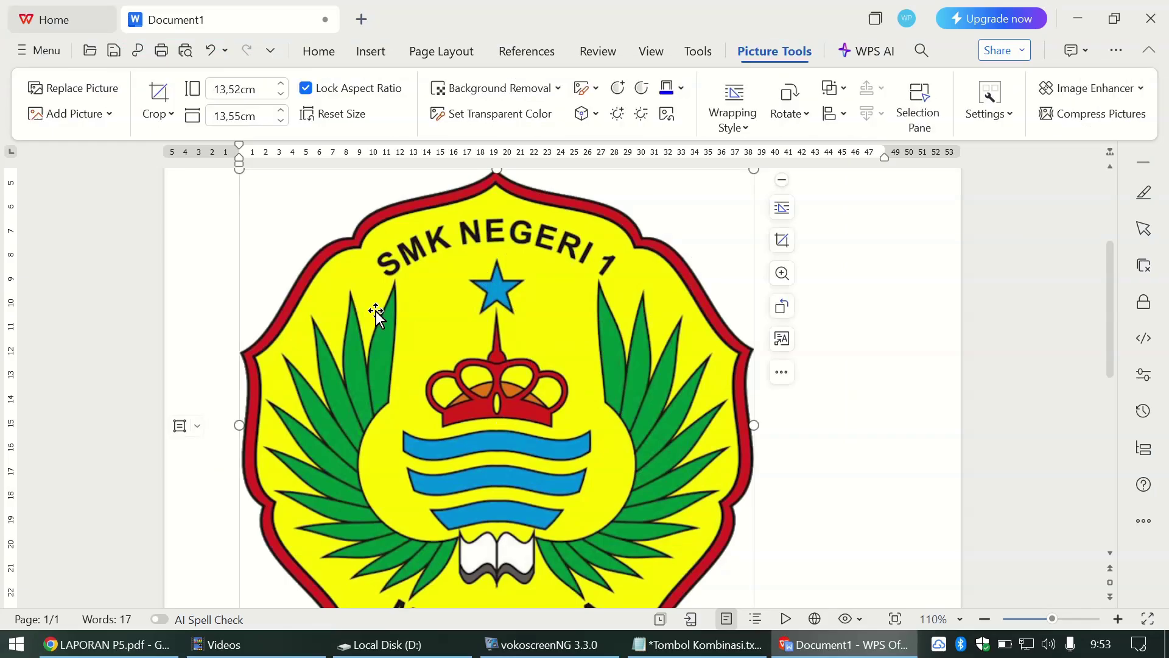
{"action": "left_click", "coordinate": [260, 89]}
{"action": "left_click", "coordinate": [242, 90]}
{"action": "key", "text": "BackSpace"}
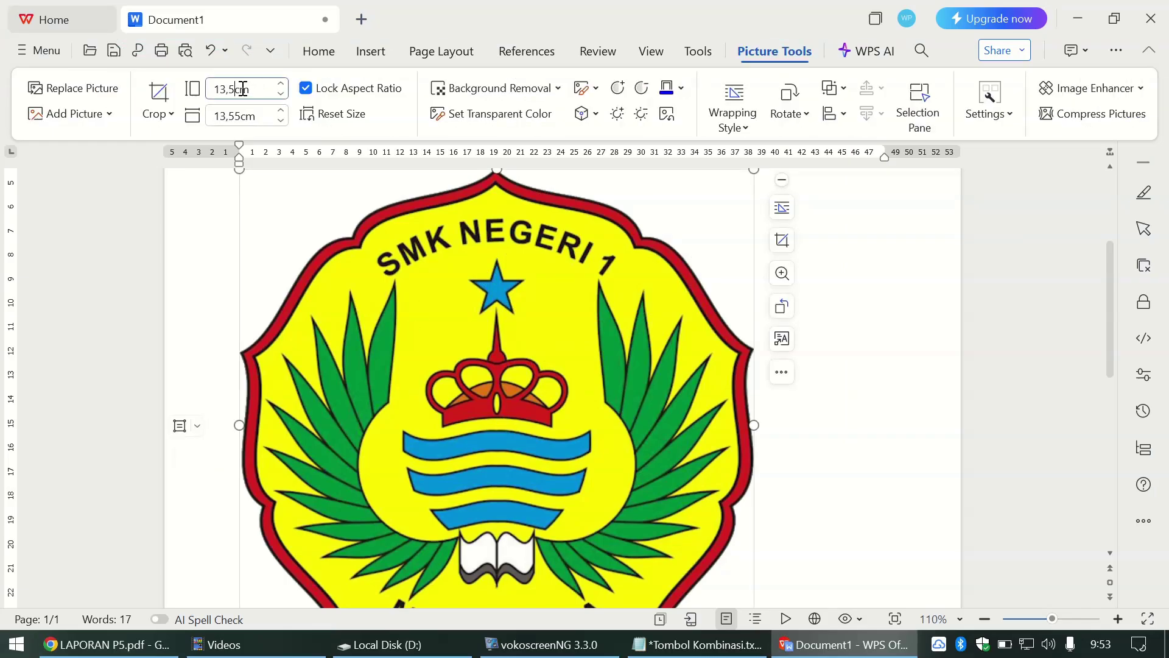
{"action": "key", "text": "BackSpace"}
{"action": "key", "text": "BackSpace"}
{"action": "key", "text": "BackSpace"}
{"action": "key", "text": "BackSpace"}
{"action": "type", "text": "6"}
{"action": "key", "text": "Return"}
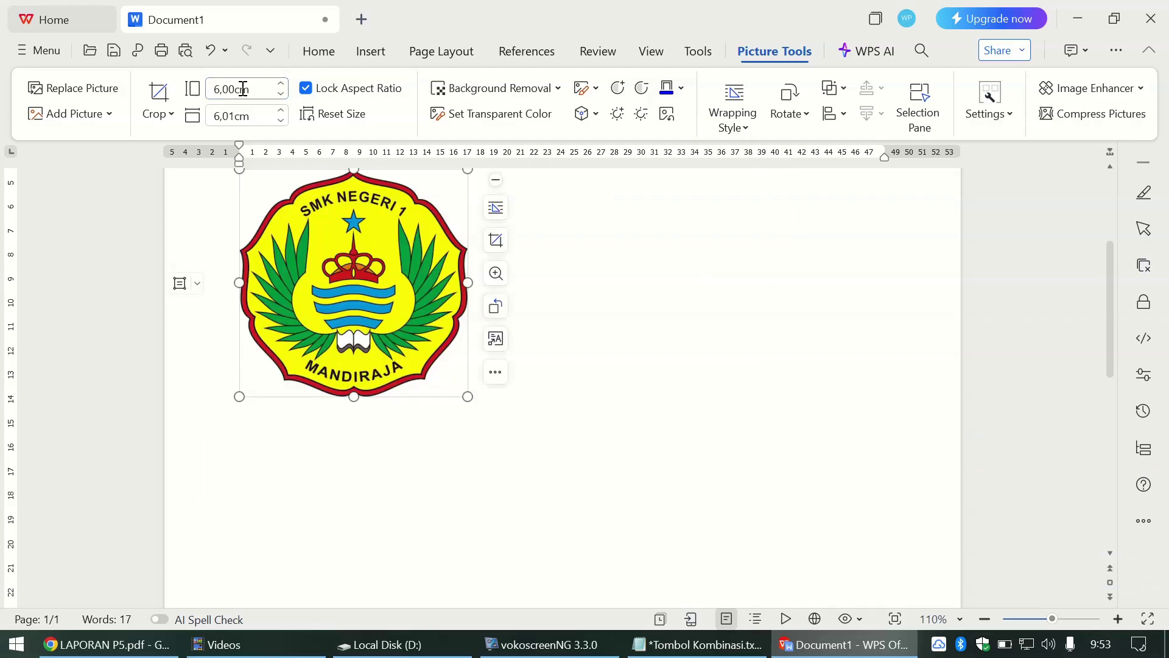
Step: Add the line "Kelompok: 7" below the school logo, following the cover page in LAPORAN P5.pdf
{"action": "left_click", "coordinate": [619, 372]}
{"action": "key", "text": "alt+Tab"}
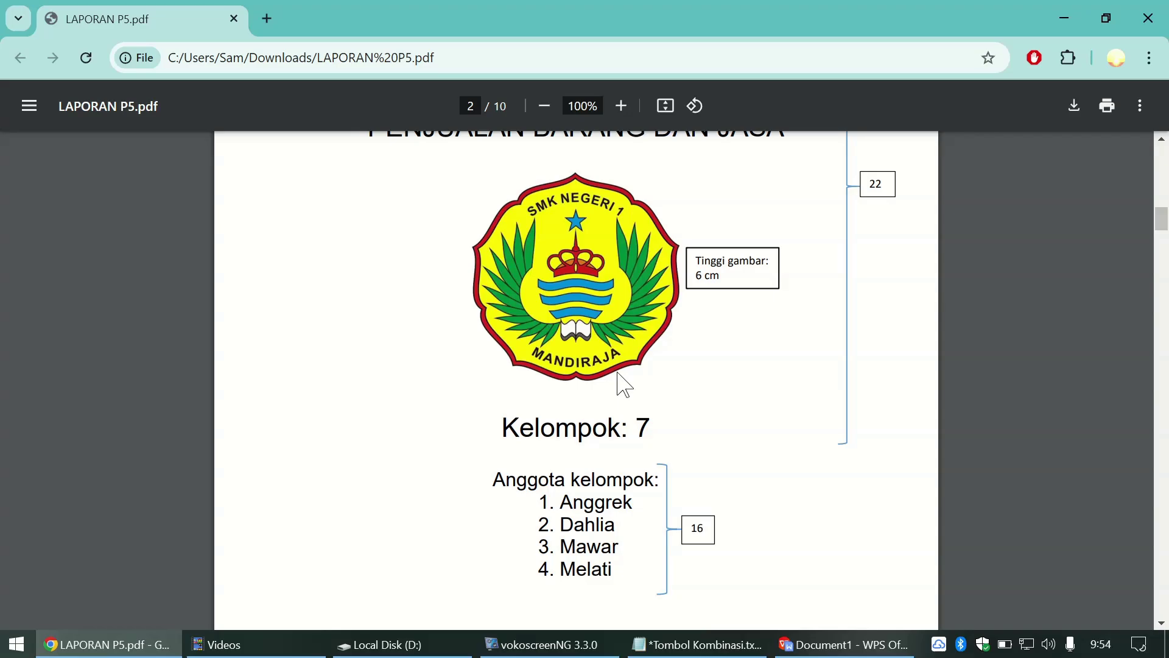
{"action": "key", "text": "alt+Tab"}
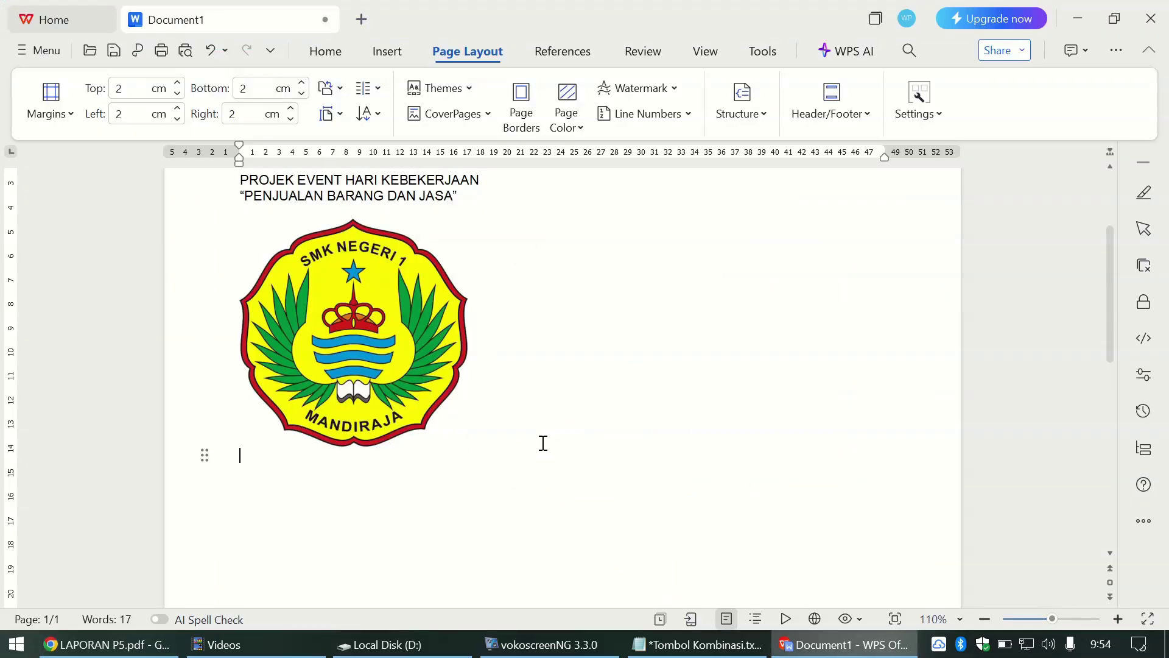
{"action": "key", "text": "Return"}
{"action": "key", "text": "alt+Tab"}
{"action": "key", "text": "alt+Tab"}
{"action": "type", "text": "kelompok"}
{"action": "type", "text": "  7"}
{"action": "key", "text": "Return"}
Step: Add the heading line "Anggota kelompok:" below the group number, as in the PDF
{"action": "key", "text": "alt+Tab"}
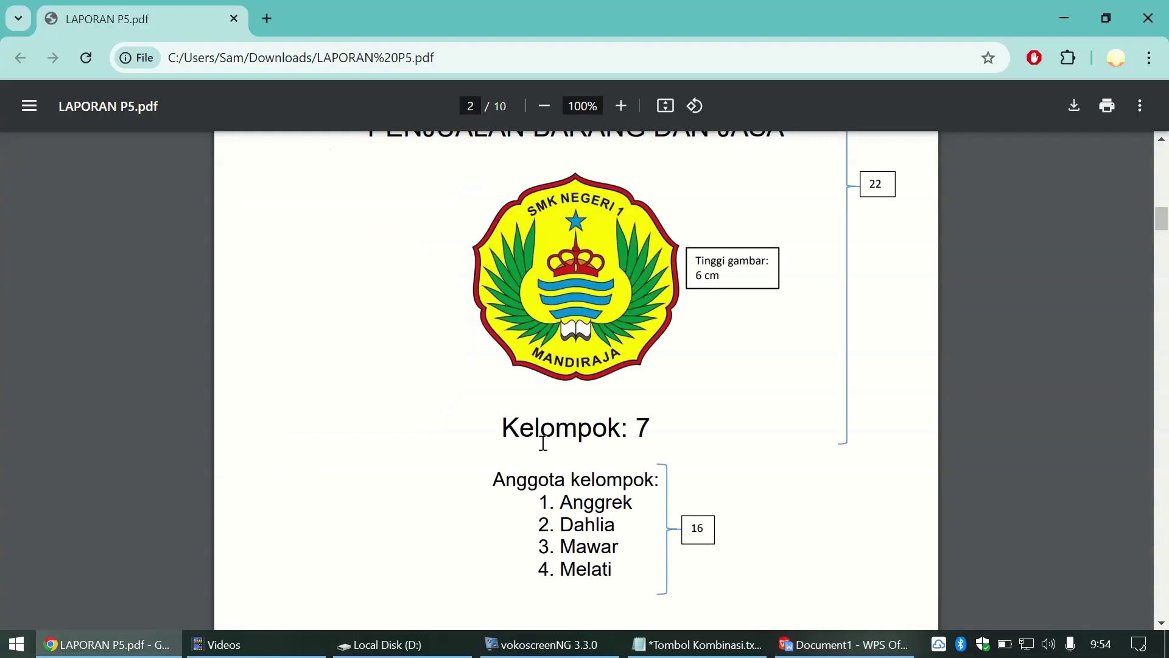
{"action": "key", "text": "alt+Tab"}
{"action": "type", "text": "anggota"}
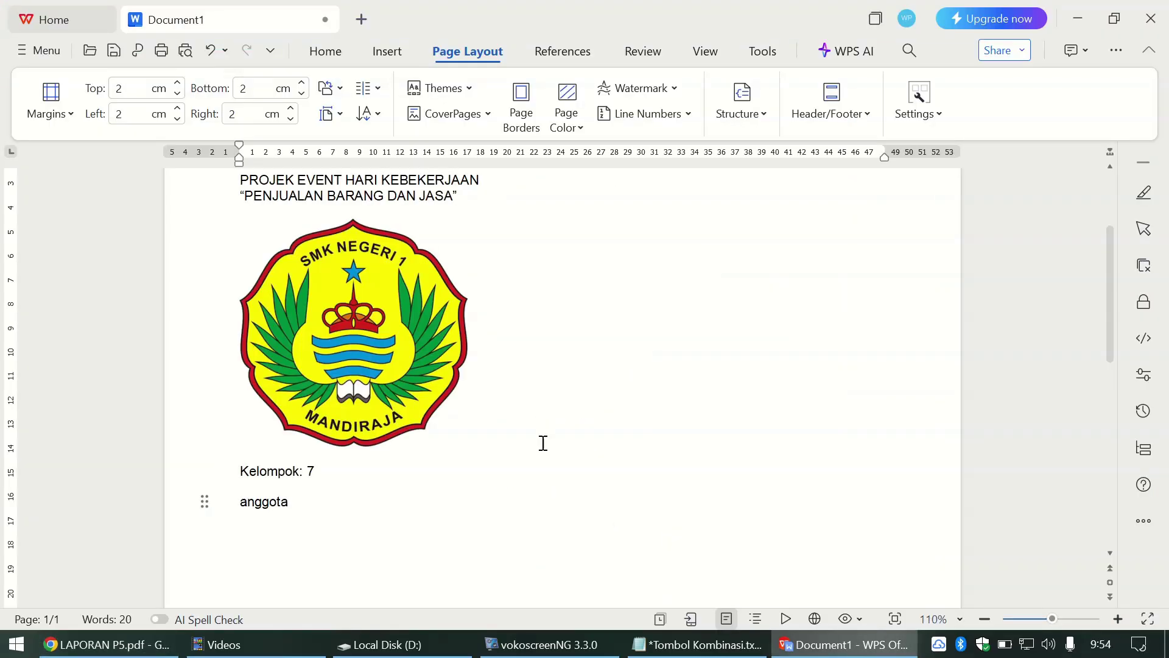
{"action": "type", "text": " kelompok:"}
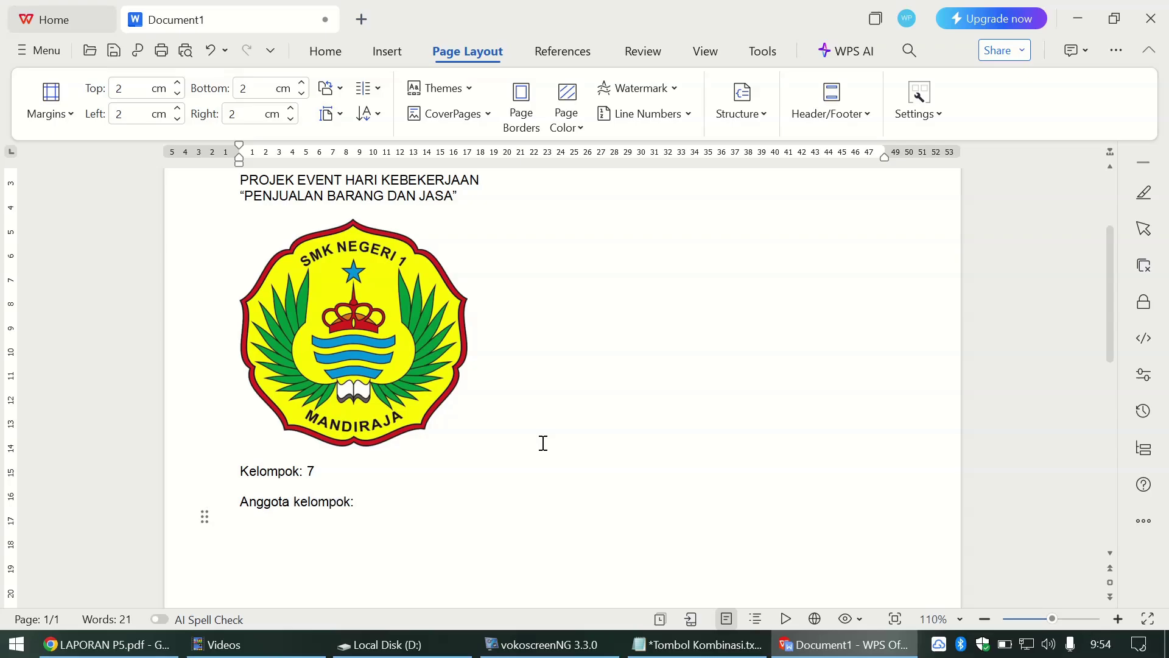
Step: List the four group members from LAPORAN P5.pdf below the "Anggota kelompok:" line, numbered 1 to 4
{"action": "key", "text": "alt+Tab"}
{"action": "key", "text": "alt+Tab"}
{"action": "type", "text": "1. anggrek"}
{"action": "key", "text": "Return"}
{"action": "key", "text": "alt+Tab"}
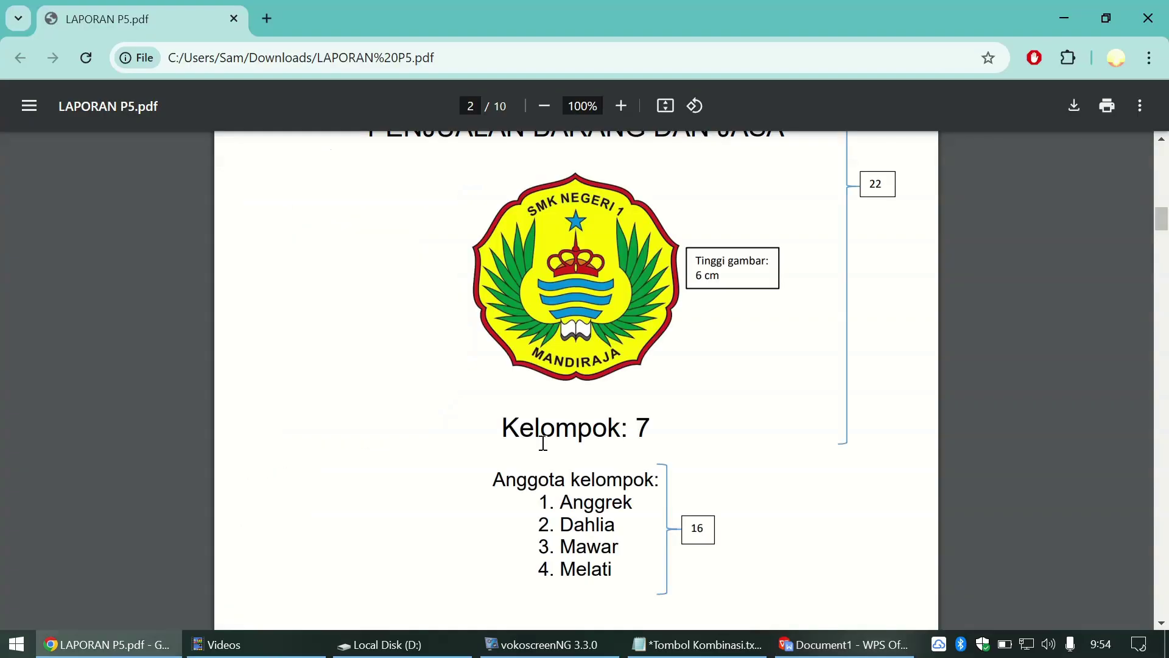
{"action": "key", "text": "alt+Tab"}
{"action": "type", "text": "dahlia"}
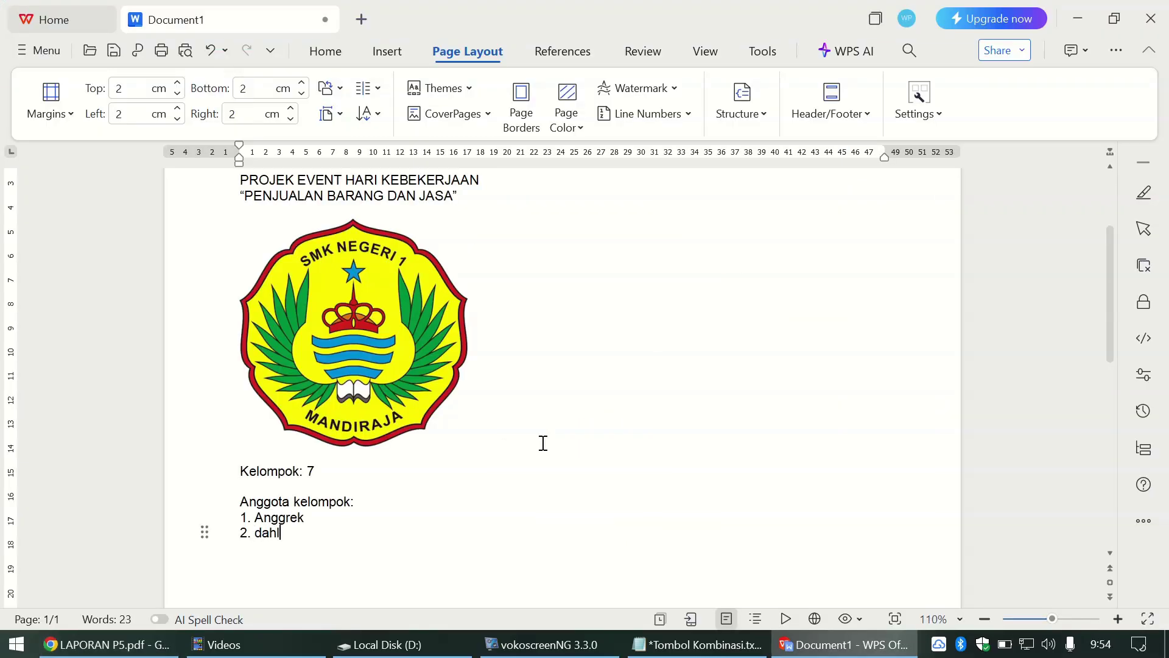
{"action": "key", "text": "Return"}
{"action": "key", "text": "alt+Tab"}
{"action": "key", "text": "alt+Tab"}
{"action": "type", "text": "mawat"}
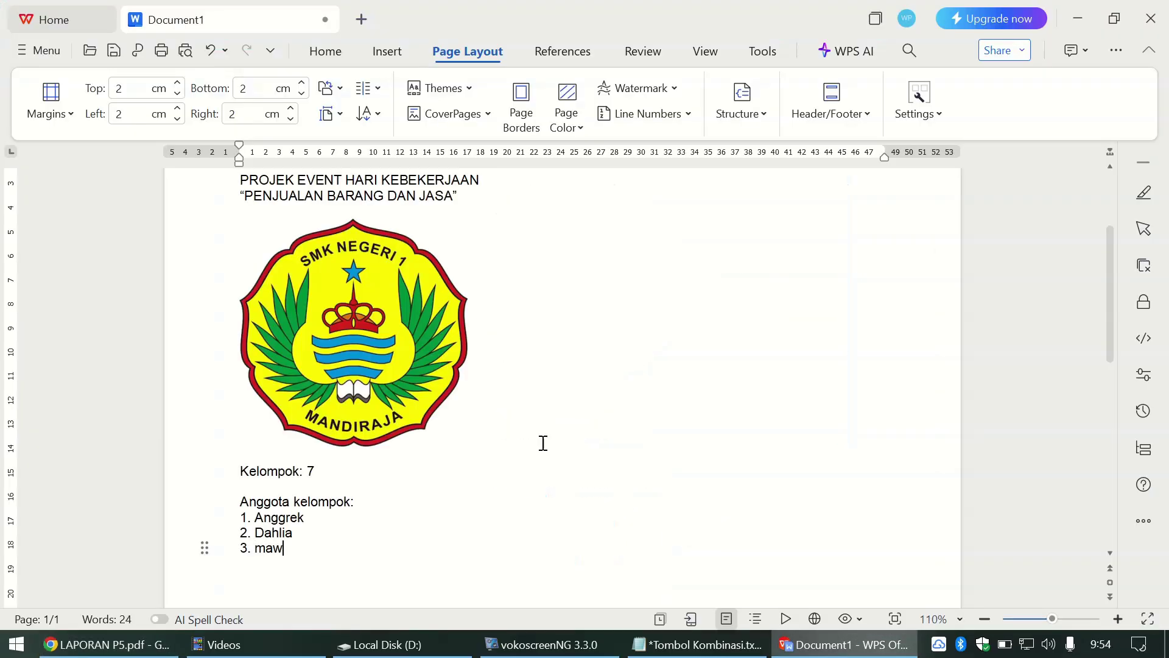
{"action": "key", "text": "Return"}
{"action": "type", "text": "melati"}
{"action": "key", "text": "Return"}
Step: Check the closing lines of the PDF's cover page, and insert five blank lines below the member list in the WPS document
{"action": "key", "text": "alt+Tab"}
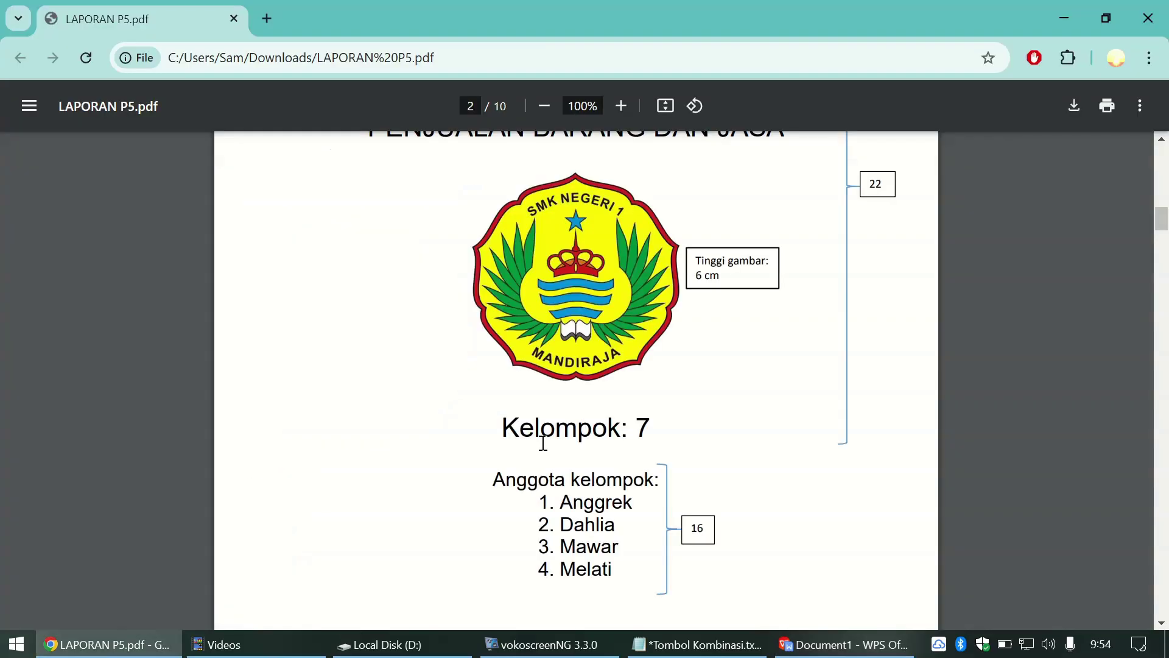
{"action": "scroll", "coordinate": [543, 443], "scroll_direction": "down", "scroll_amount": 5}
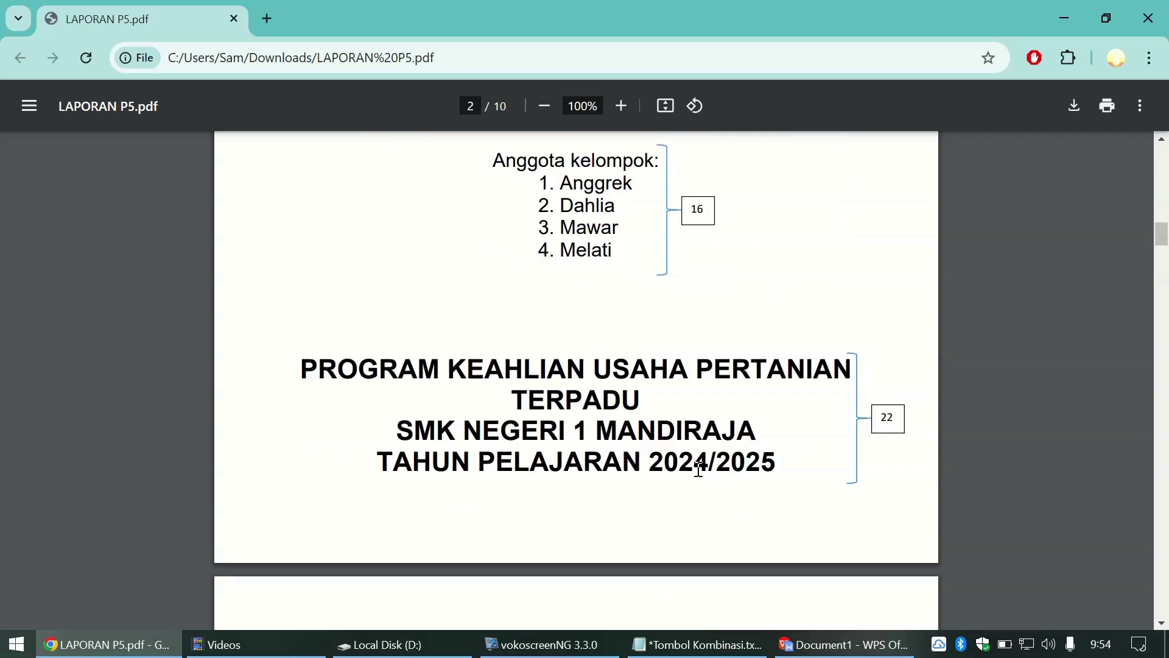
{"action": "key", "text": "alt+Tab"}
{"action": "scroll", "coordinate": [349, 546], "scroll_direction": "down", "scroll_amount": 3}
{"action": "scroll", "coordinate": [348, 546], "scroll_direction": "down", "scroll_amount": 5}
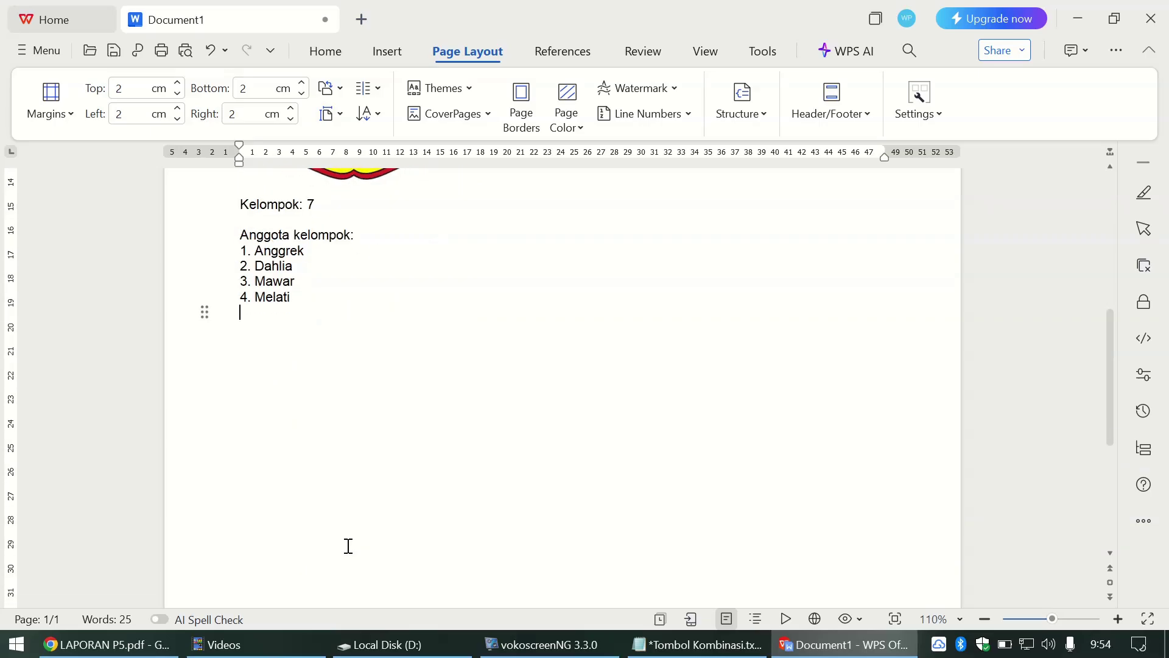
{"action": "key", "text": "Return"}
{"action": "key", "text": "Return"}
{"action": "key", "text": "Return"}
{"action": "key", "text": "Return"}
{"action": "key", "text": "Return"}
Step: Enter the line "PROGRAM KEAHLIAN USAHA PERTANIAN TERPADU" below the blank lines, following the PDF
{"action": "key", "text": "alt+Tab"}
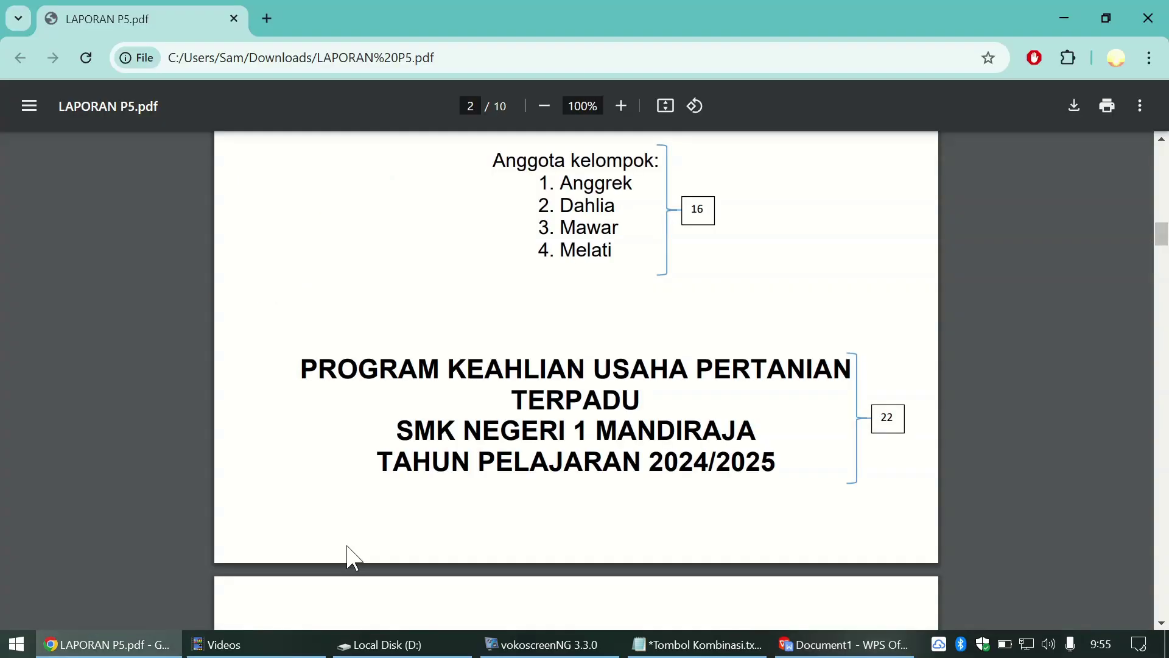
{"action": "key", "text": "alt+Tab"}
{"action": "type", "text": "PRO"}
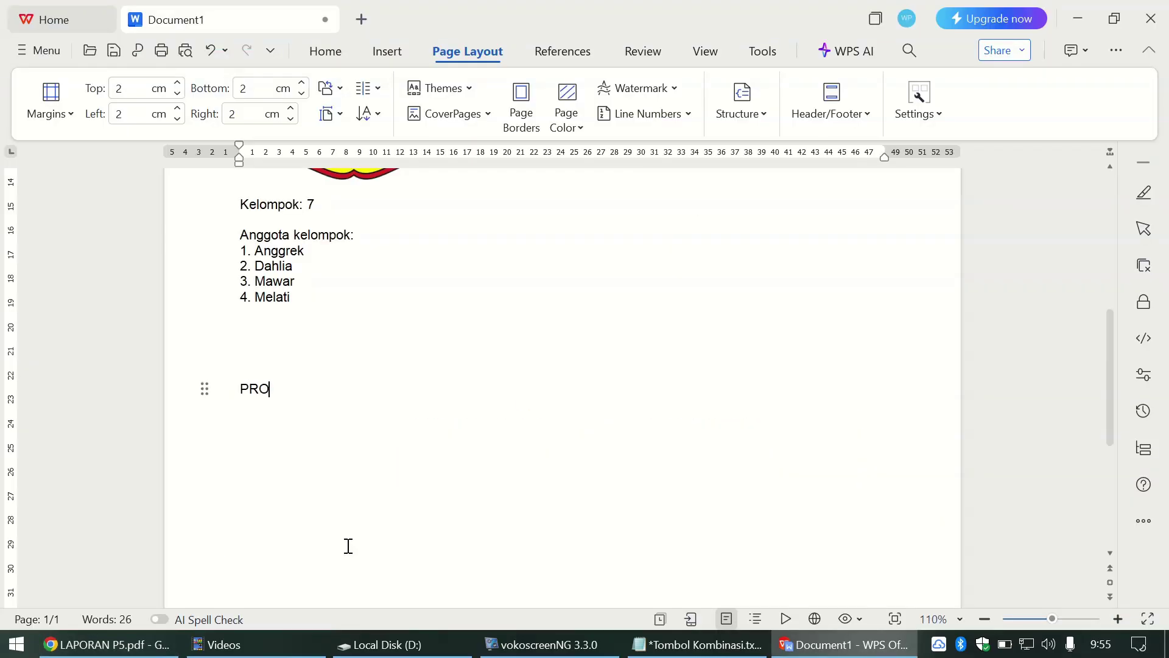
{"action": "type", "text": "GRAM KEAHLIAN"}
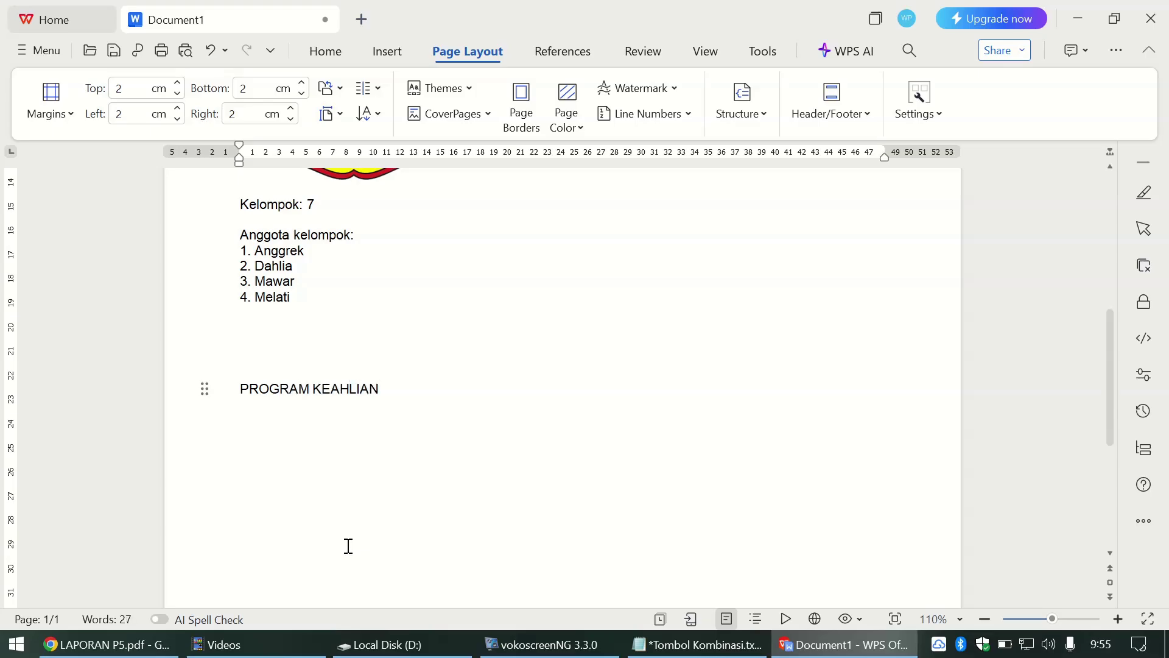
{"action": "key", "text": "alt+Tab"}
{"action": "key", "text": "alt+Tab"}
{"action": "type", "text": "USAHA PERTANI"}
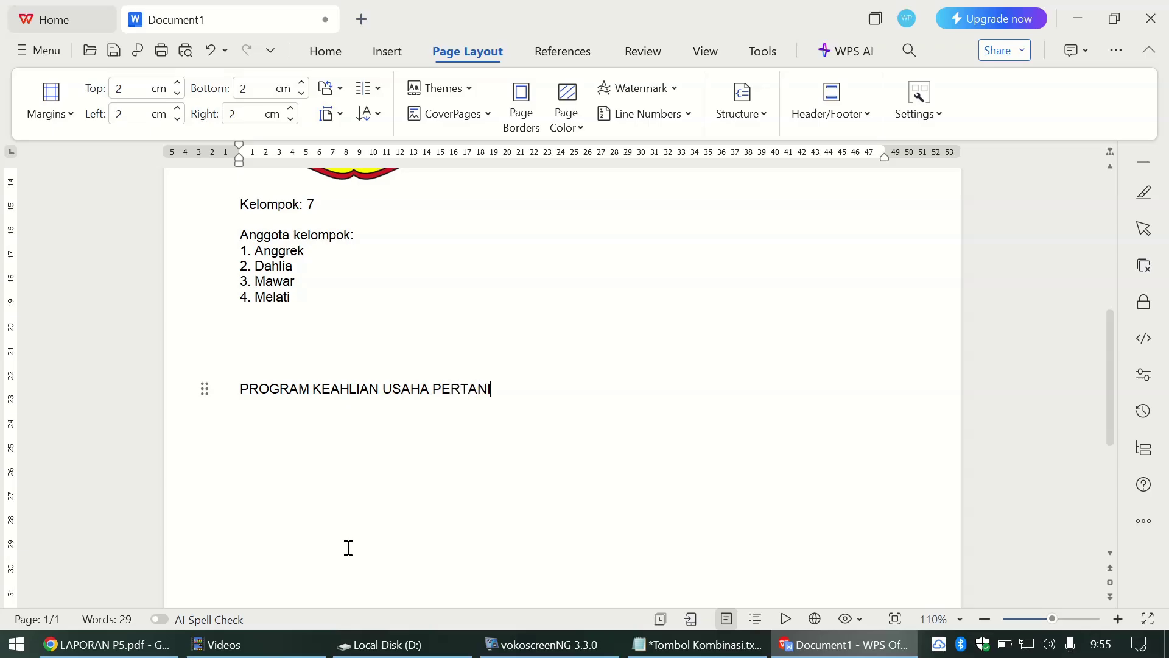
{"action": "type", "text": "AN TERPADU"}
Step: Add the lines "SMK NEGERI 1 MANDIRAJA" and "TAHUN PELAJARAN 2024/205" below the program line
{"action": "key", "text": "alt+Tab"}
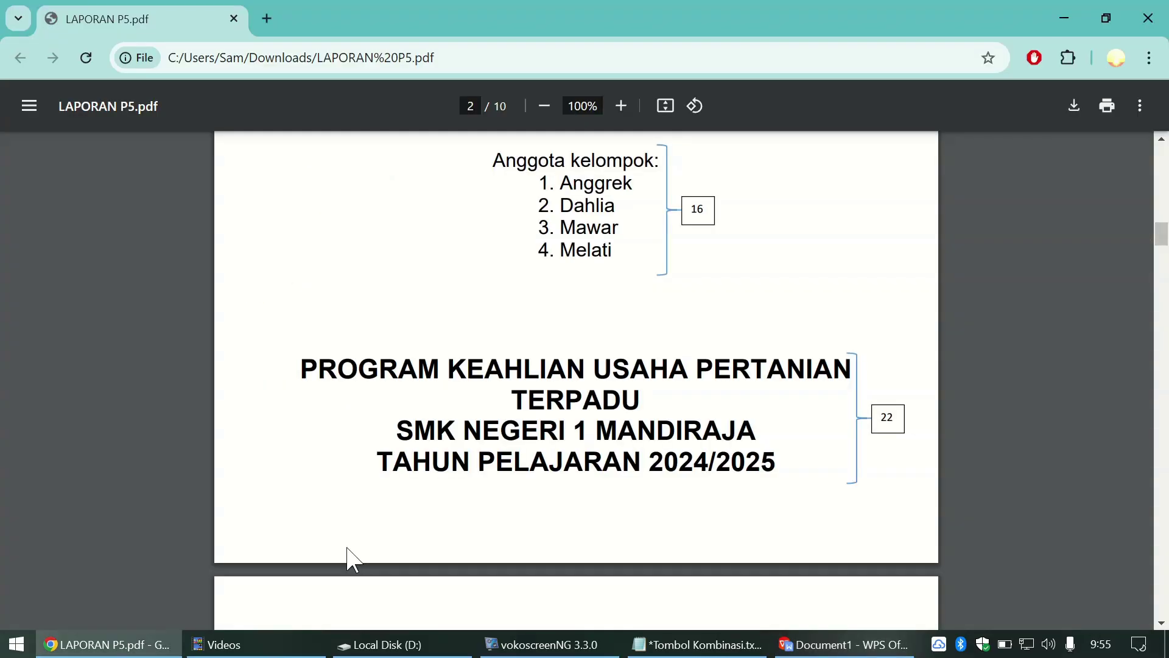
{"action": "key", "text": "alt+Tab"}
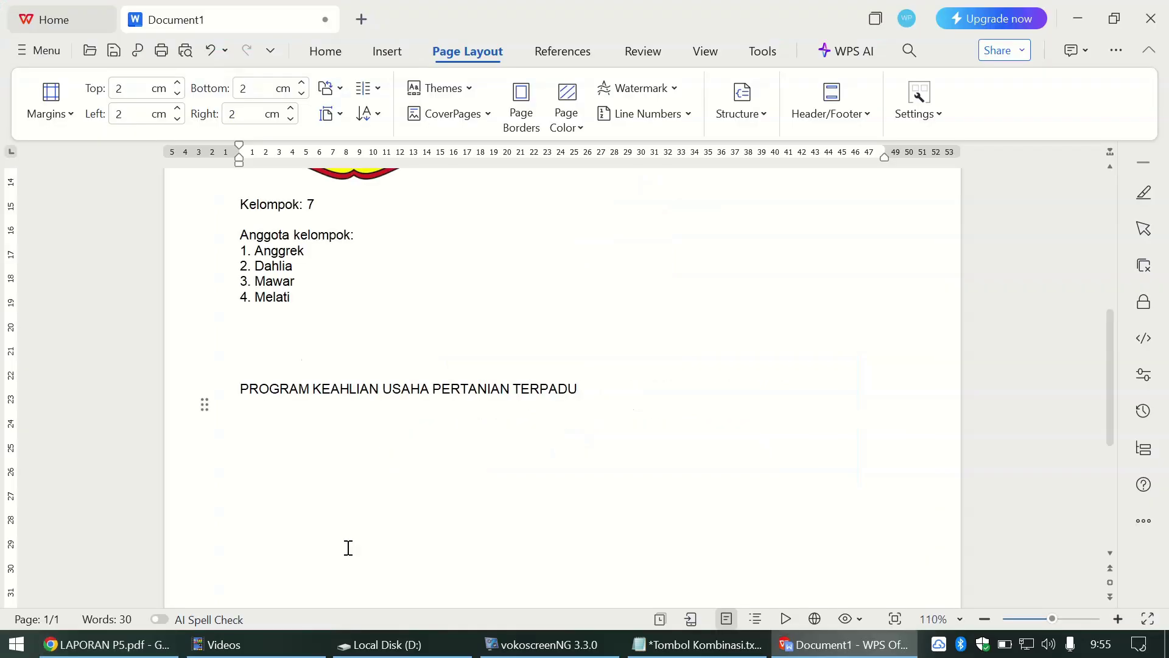
{"action": "type", "text": "SMK"}
{"action": "key", "text": "alt+Tab"}
{"action": "key", "text": "alt+Tab"}
{"action": "type", "text": "NEGERI 1 MANDIRAJA"}
{"action": "key", "text": "Return"}
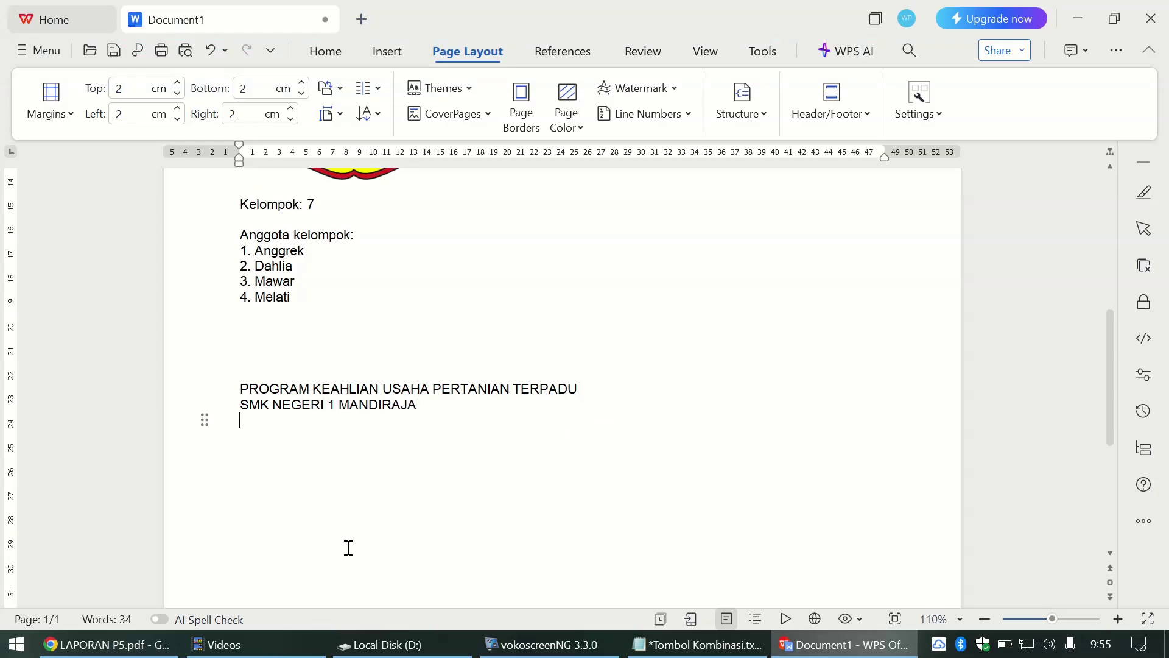
{"action": "type", "text": "TAHUN PELAJARAN 2"}
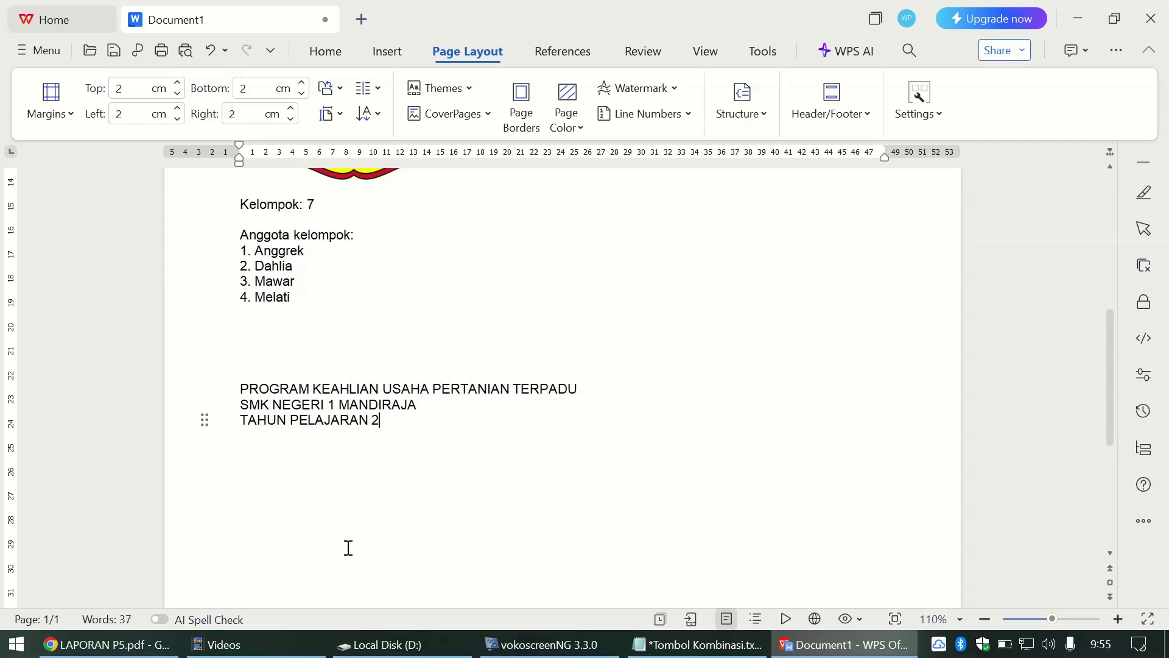
{"action": "type", "text": "024/205"}
Step: Review the finished cover page text, and compare its layout with the bold lines and font-size notes in LAPORAN P5.pdf
{"action": "scroll", "coordinate": [473, 433], "scroll_direction": "down", "scroll_amount": 5}
{"action": "scroll", "coordinate": [474, 435], "scroll_direction": "up", "scroll_amount": 10}
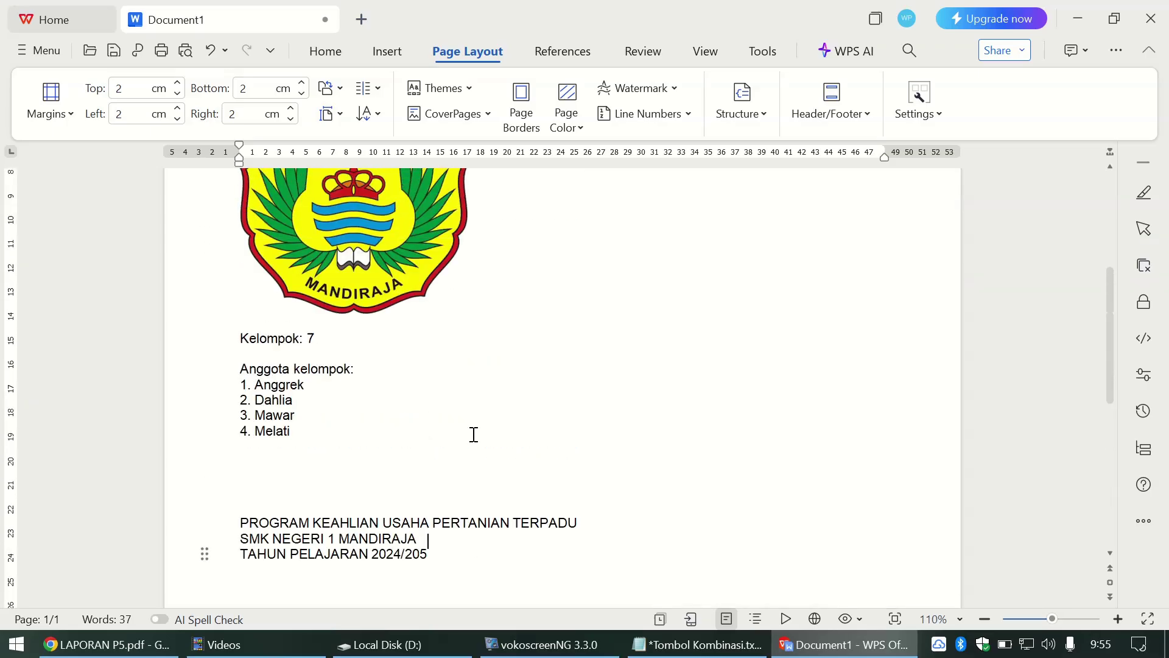
{"action": "scroll", "coordinate": [474, 434], "scroll_direction": "down", "scroll_amount": 2}
{"action": "scroll", "coordinate": [474, 434], "scroll_direction": "up", "scroll_amount": 1}
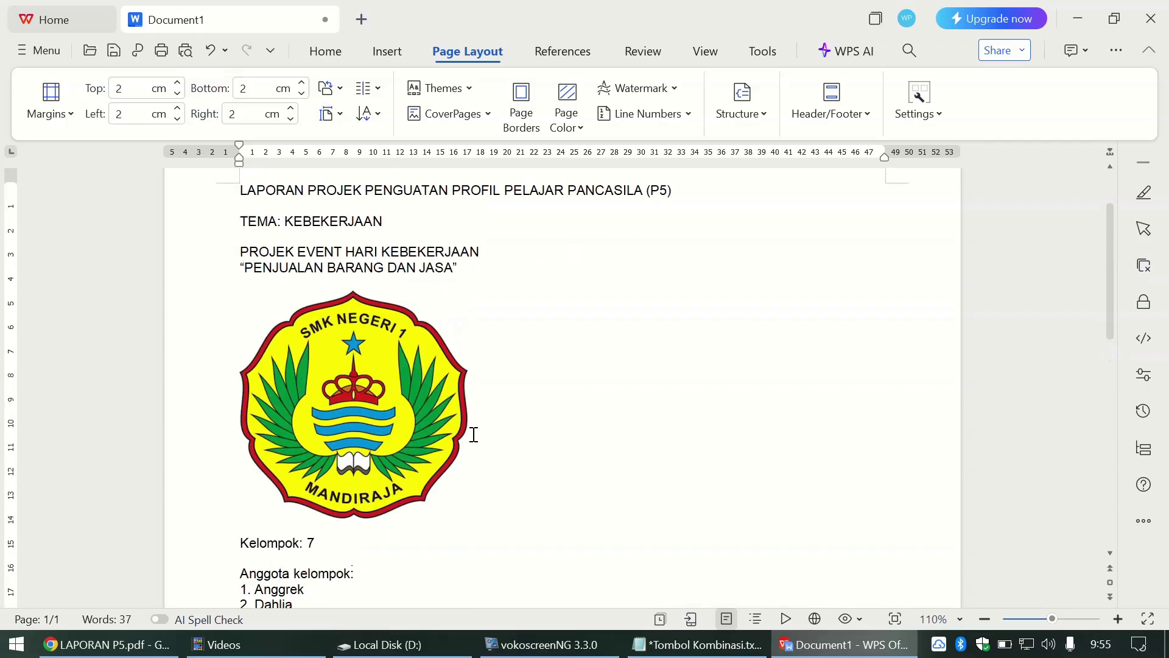
{"action": "key", "text": "alt+Tab"}
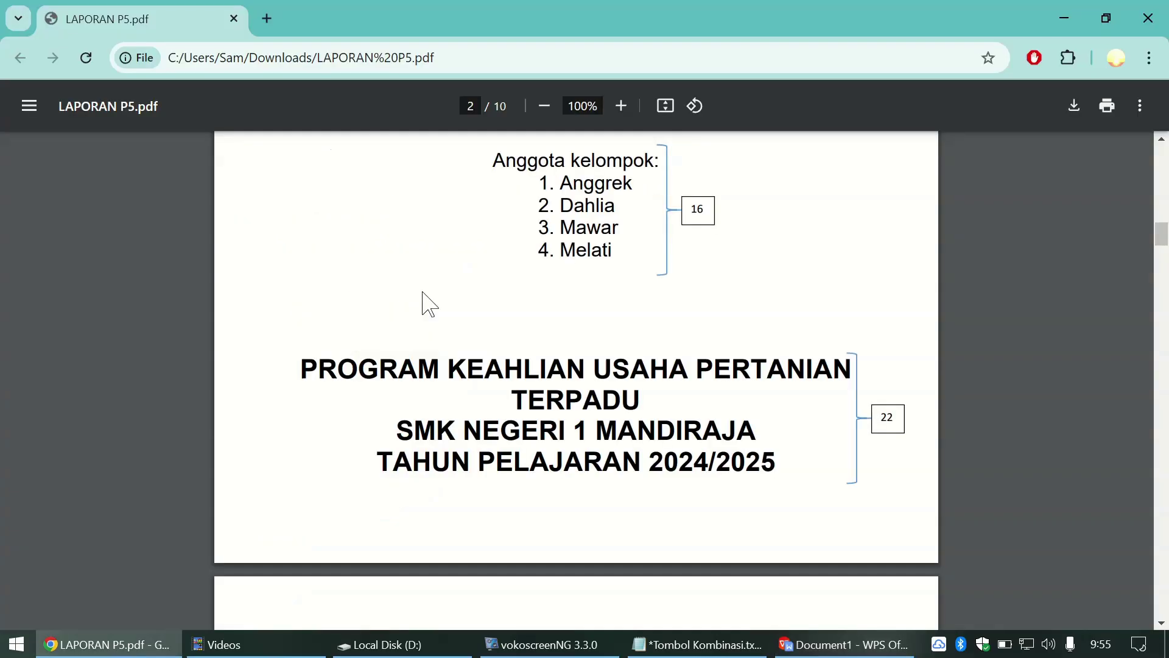
{"action": "scroll", "coordinate": [566, 340], "scroll_direction": "up", "scroll_amount": 6}
{"action": "scroll", "coordinate": [566, 335], "scroll_direction": "down", "scroll_amount": 1}
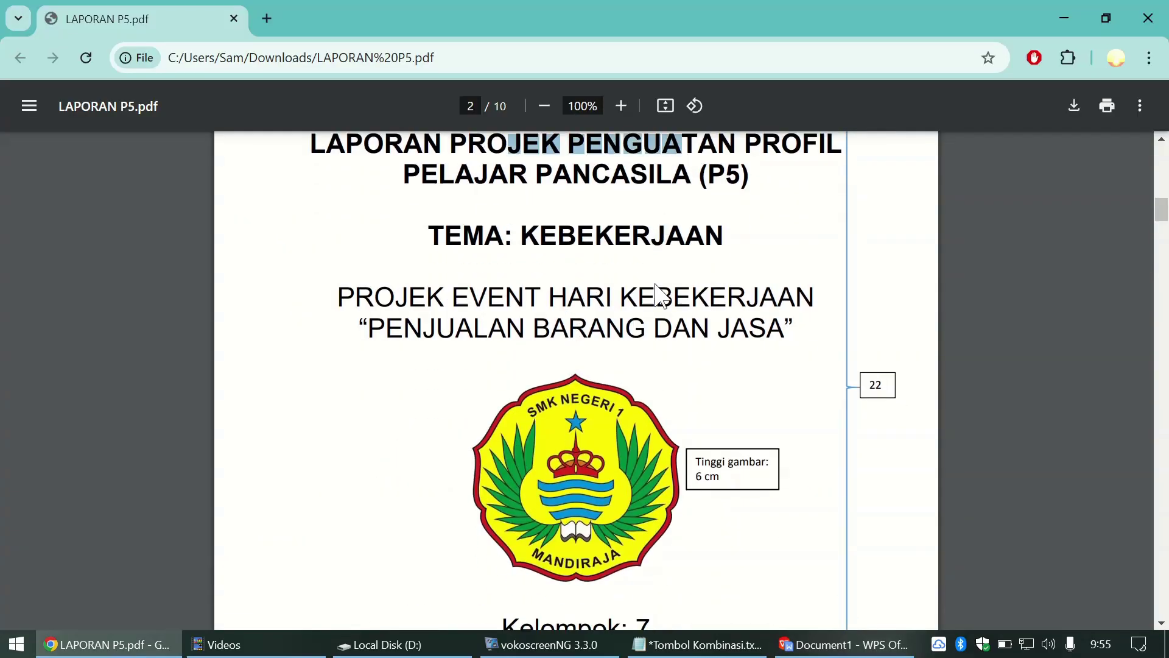
{"action": "scroll", "coordinate": [654, 296], "scroll_direction": "down", "scroll_amount": 3}
{"action": "left_click_drag", "start_coordinate": [561, 522], "coordinate": [674, 536]}
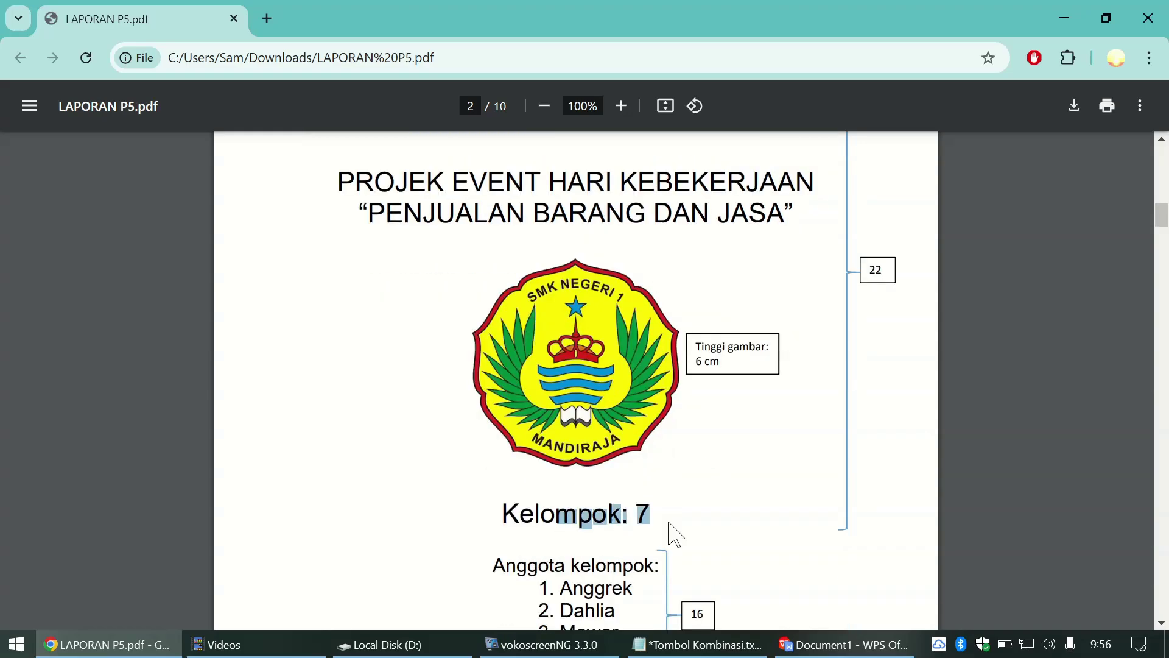
{"action": "key", "text": "alt+Tab"}
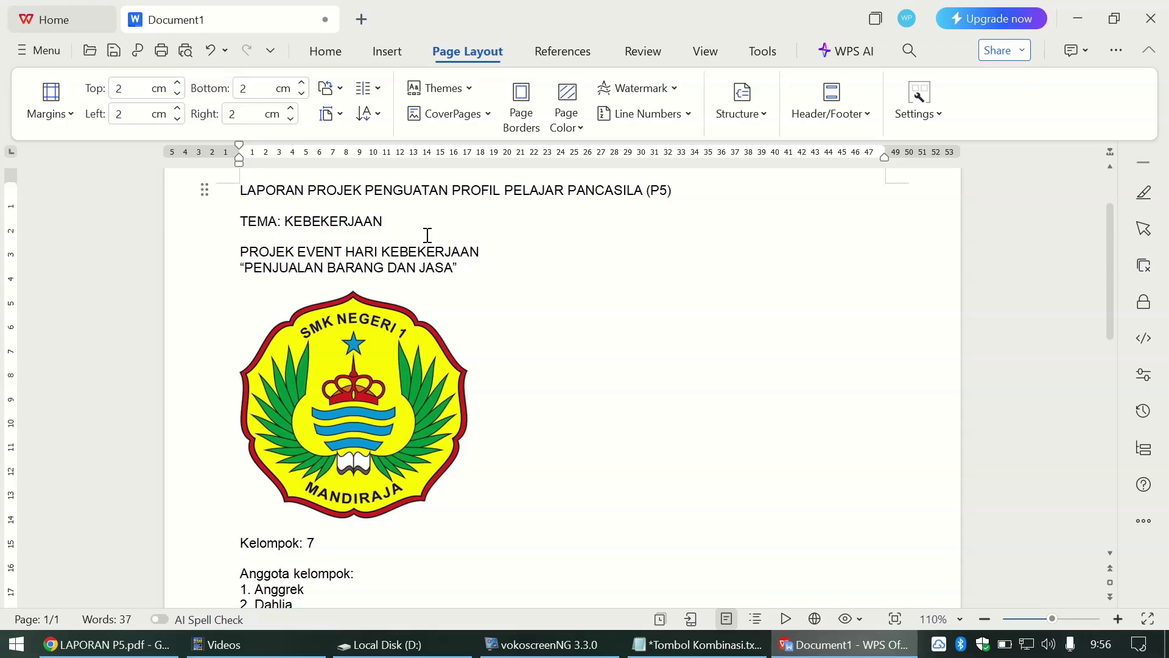
Step: Centre the cover content from the report title through "Kelompok: 7", including the logo, and set its font size to 22
{"action": "scroll", "coordinate": [426, 235], "scroll_direction": "down", "scroll_amount": 1}
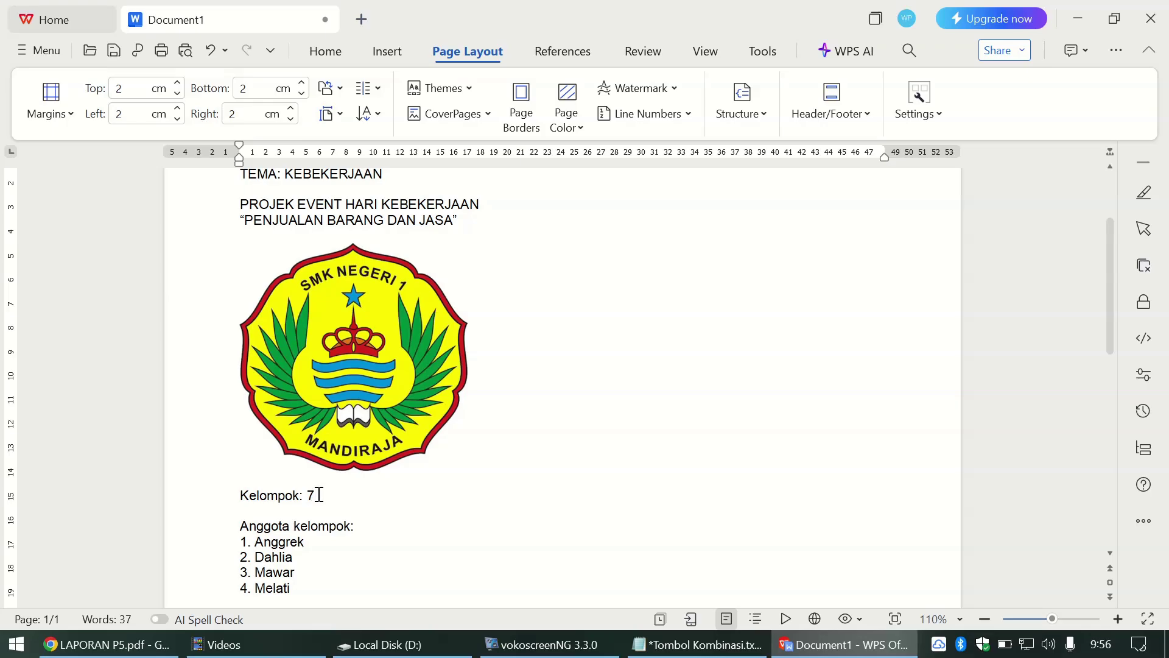
{"action": "key", "text": "ctrl+shift+Home"}
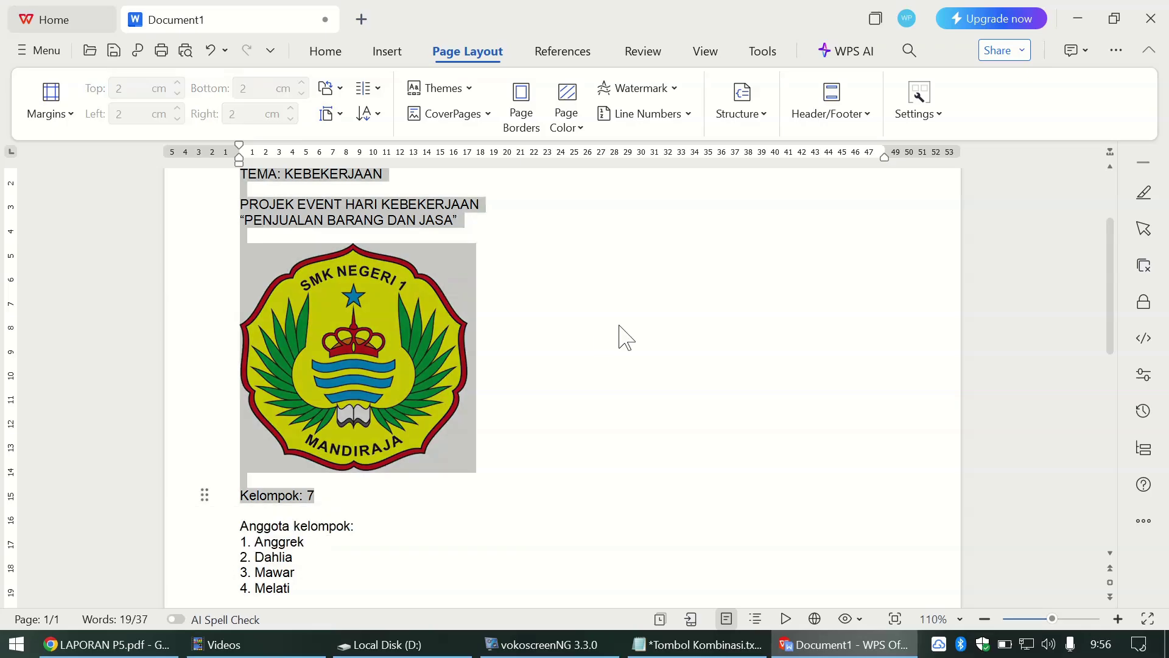
{"action": "scroll", "coordinate": [540, 353], "scroll_direction": "up", "scroll_amount": 2}
{"action": "scroll", "coordinate": [540, 353], "scroll_direction": "down", "scroll_amount": 1}
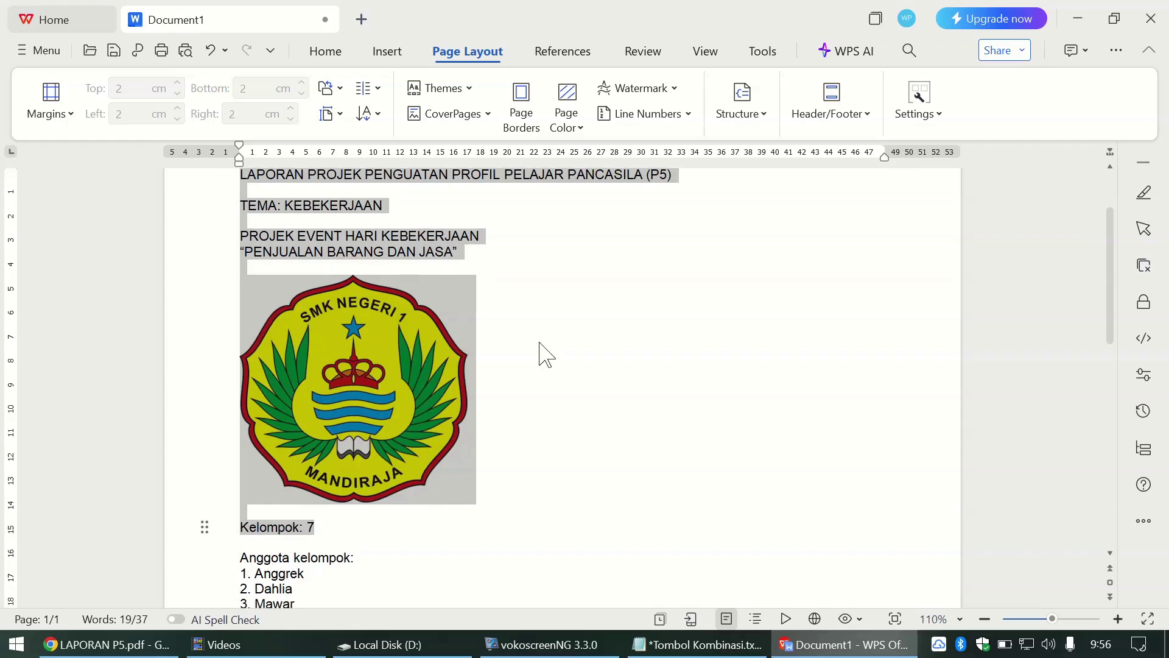
{"action": "left_click", "coordinate": [330, 55]}
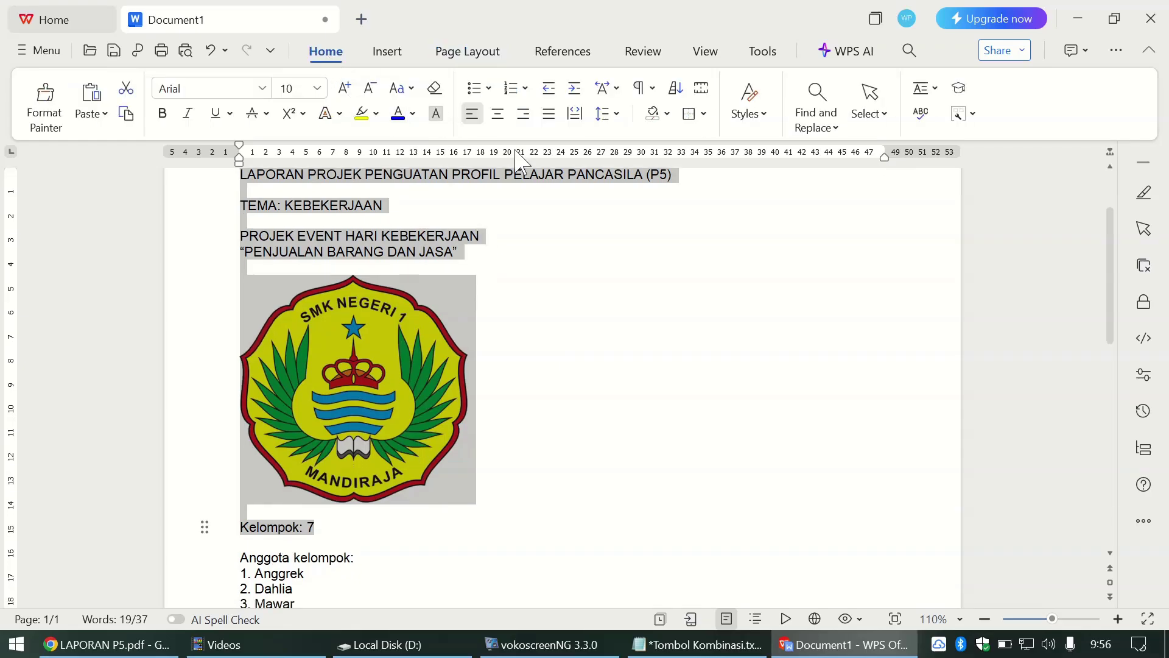
{"action": "left_click", "coordinate": [498, 113]}
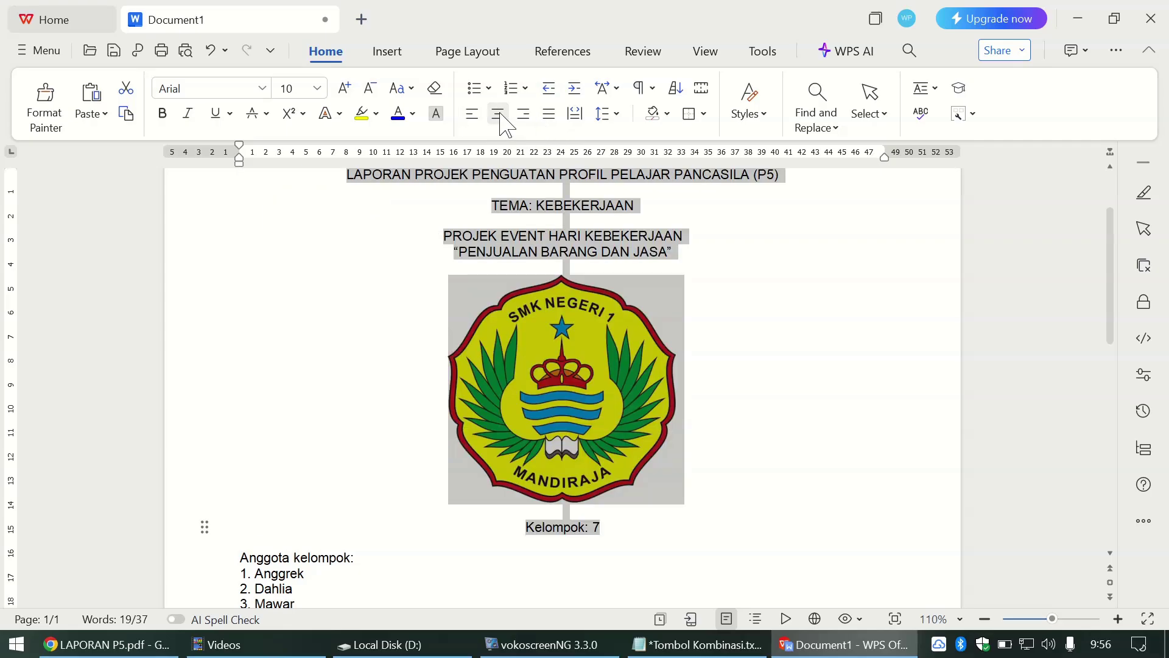
{"action": "left_click", "coordinate": [317, 88]}
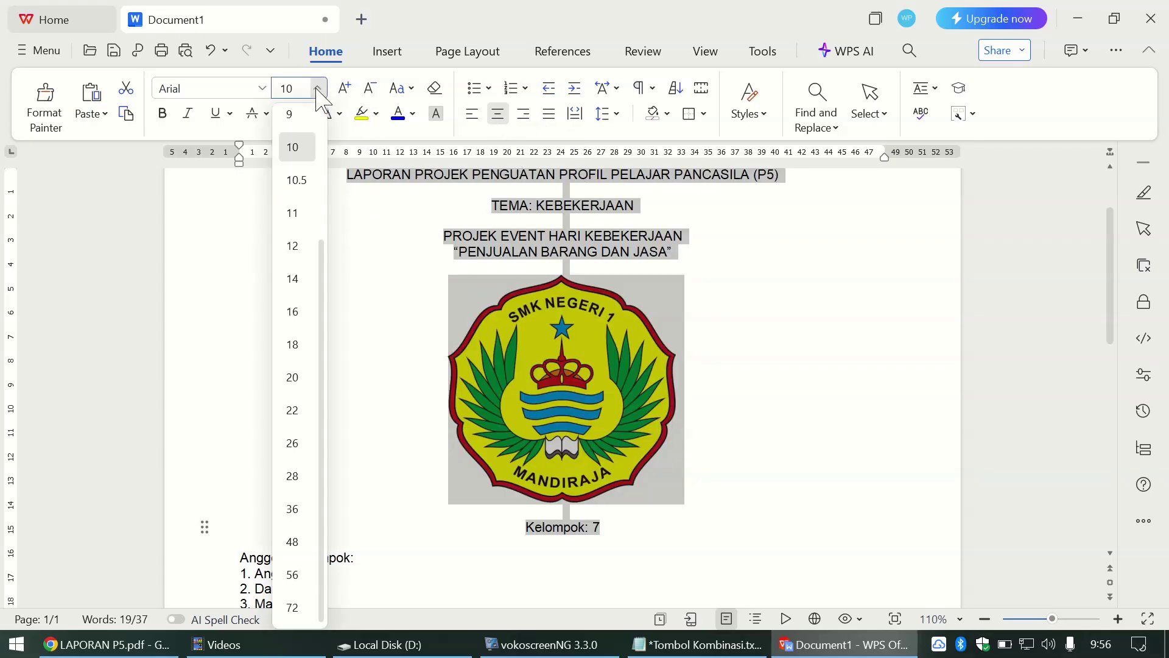
{"action": "left_click", "coordinate": [300, 412]}
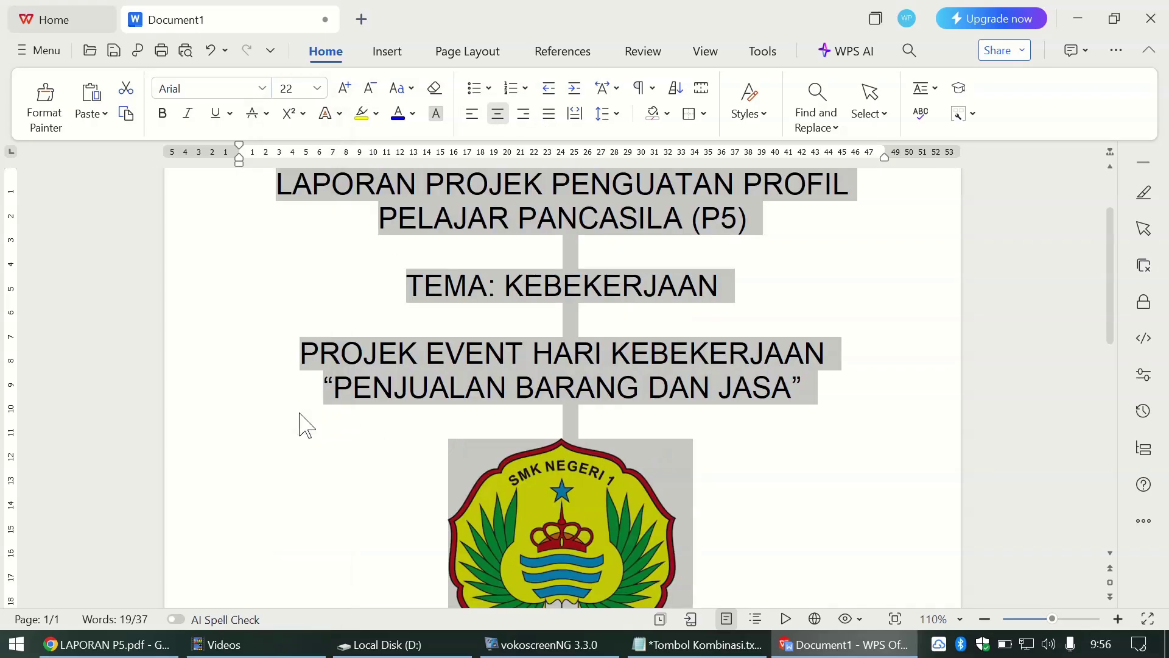
Step: Check the bold lines in LAPORAN P5.pdf, and make the report title and "TEMA: KEBEKERJAAN" bold in the WPS document
{"action": "key", "text": "alt+Tab"}
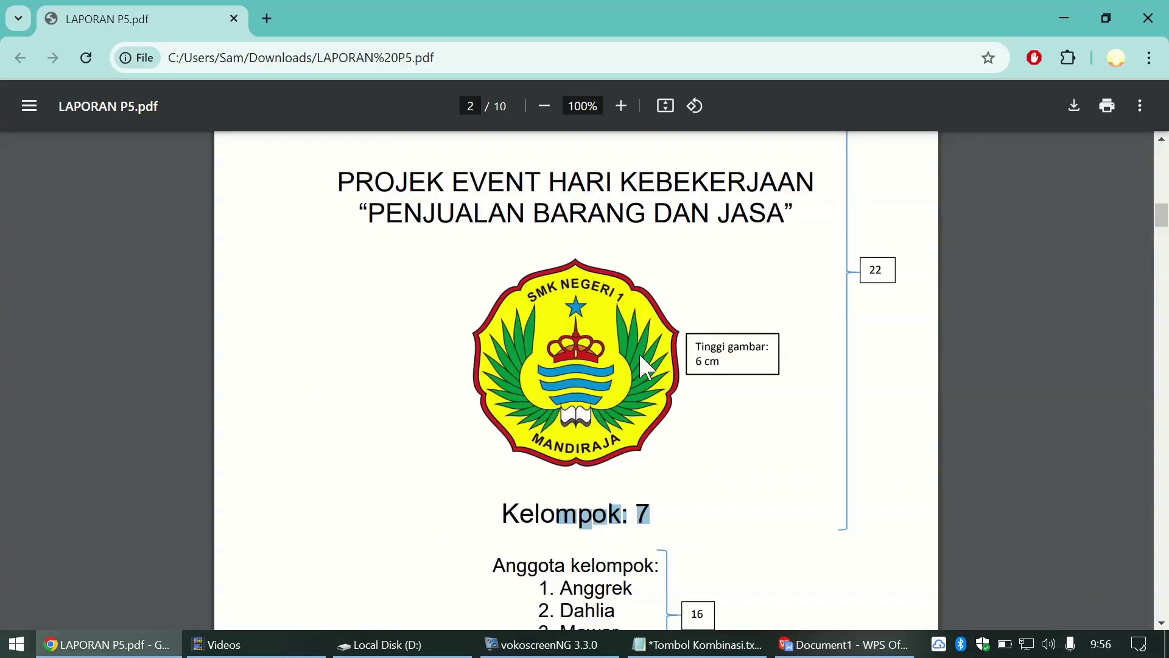
{"action": "scroll", "coordinate": [641, 355], "scroll_direction": "up", "scroll_amount": 3}
{"action": "scroll", "coordinate": [641, 356], "scroll_direction": "up", "scroll_amount": 1}
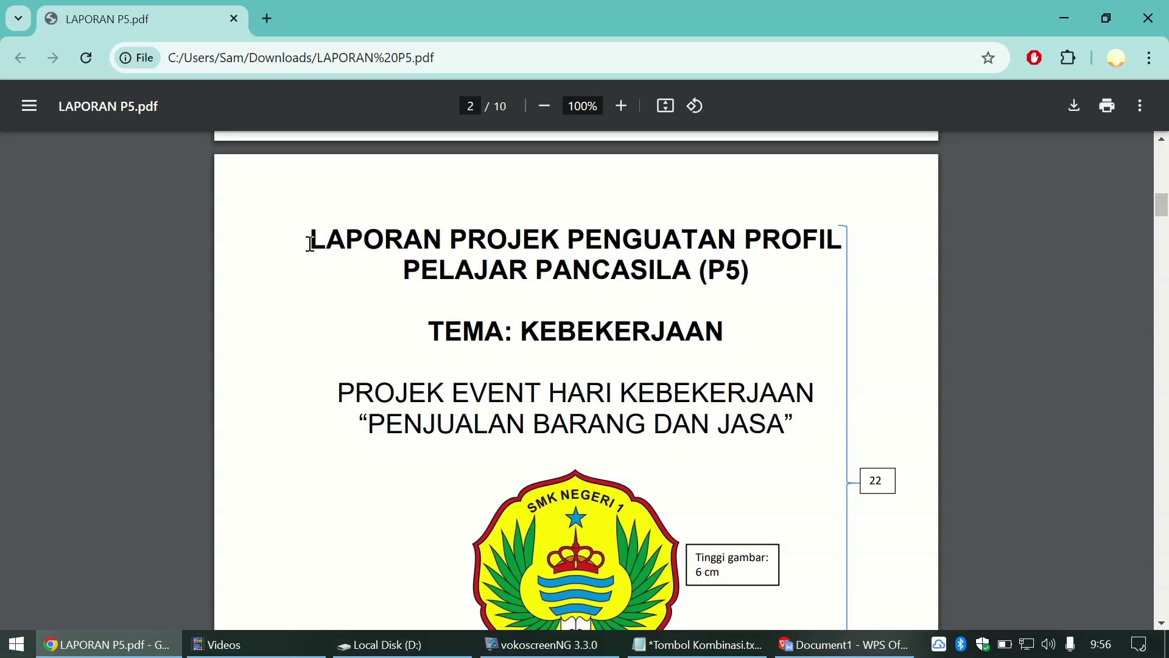
{"action": "left_click_drag", "start_coordinate": [316, 240], "coordinate": [725, 329]}
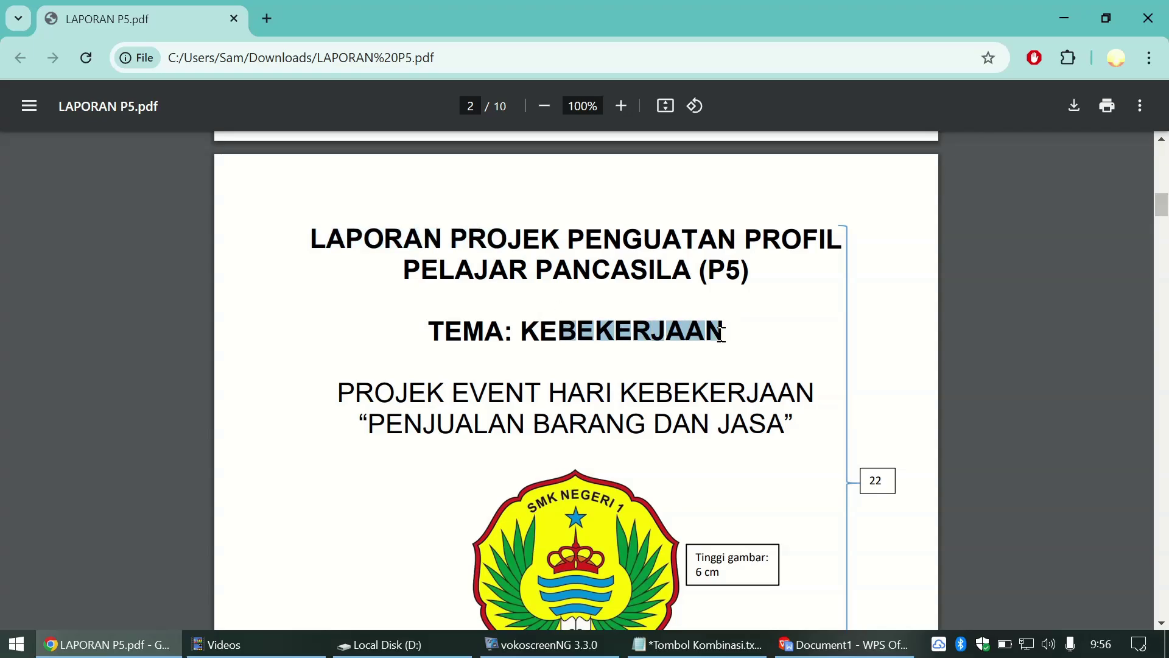
{"action": "key", "text": "alt+Tab"}
{"action": "left_click", "coordinate": [285, 185]}
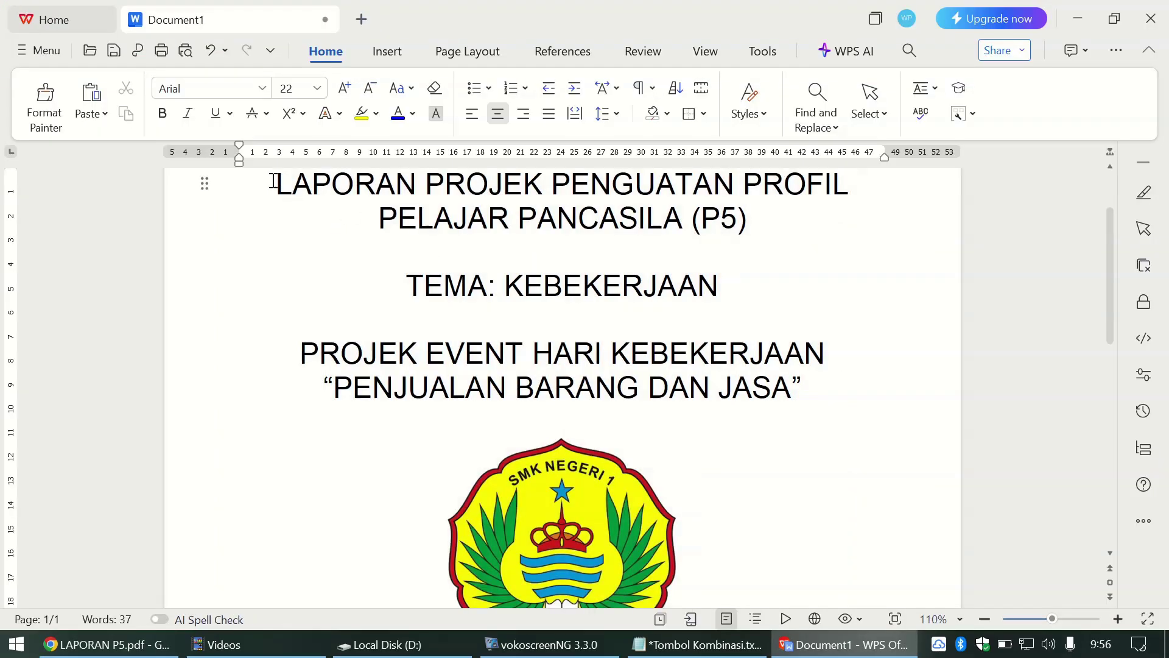
{"action": "left_click_drag", "start_coordinate": [277, 184], "coordinate": [724, 286]}
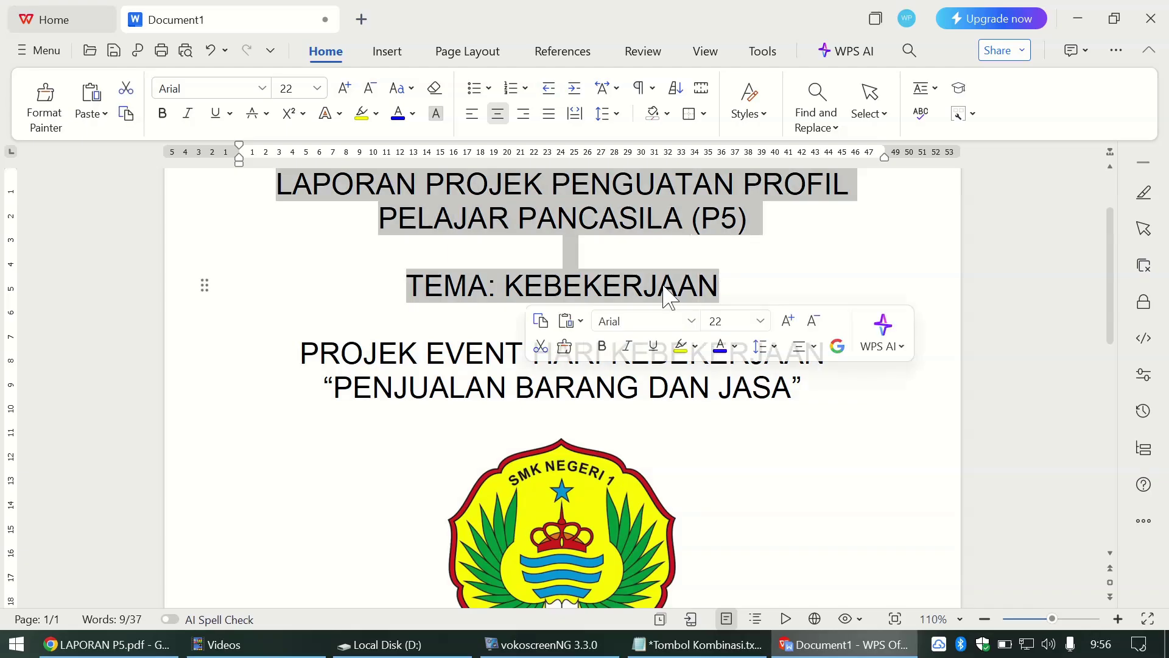
{"action": "left_click", "coordinate": [603, 346]}
{"action": "left_click", "coordinate": [465, 387]}
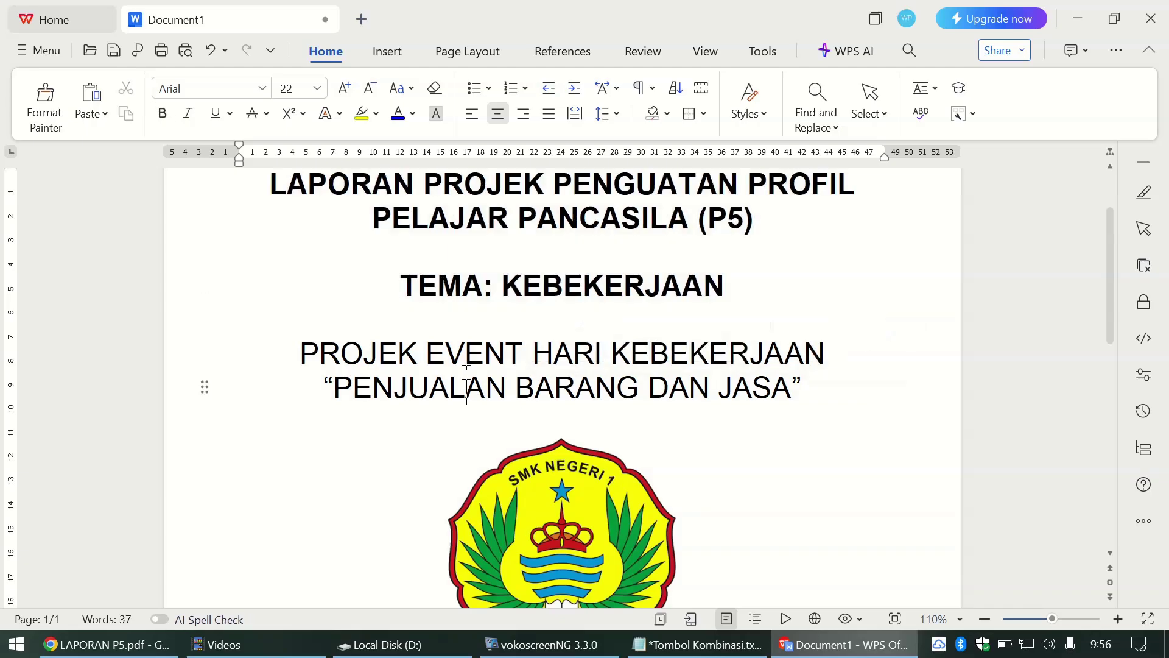
Step: Check the member list's font-size note in the PDF, and set "Anggota kelompok:" and its four names to size 16 in WPS
{"action": "scroll", "coordinate": [466, 378], "scroll_direction": "down", "scroll_amount": 3}
{"action": "scroll", "coordinate": [466, 372], "scroll_direction": "down", "scroll_amount": 2}
{"action": "key", "text": "alt+Tab"}
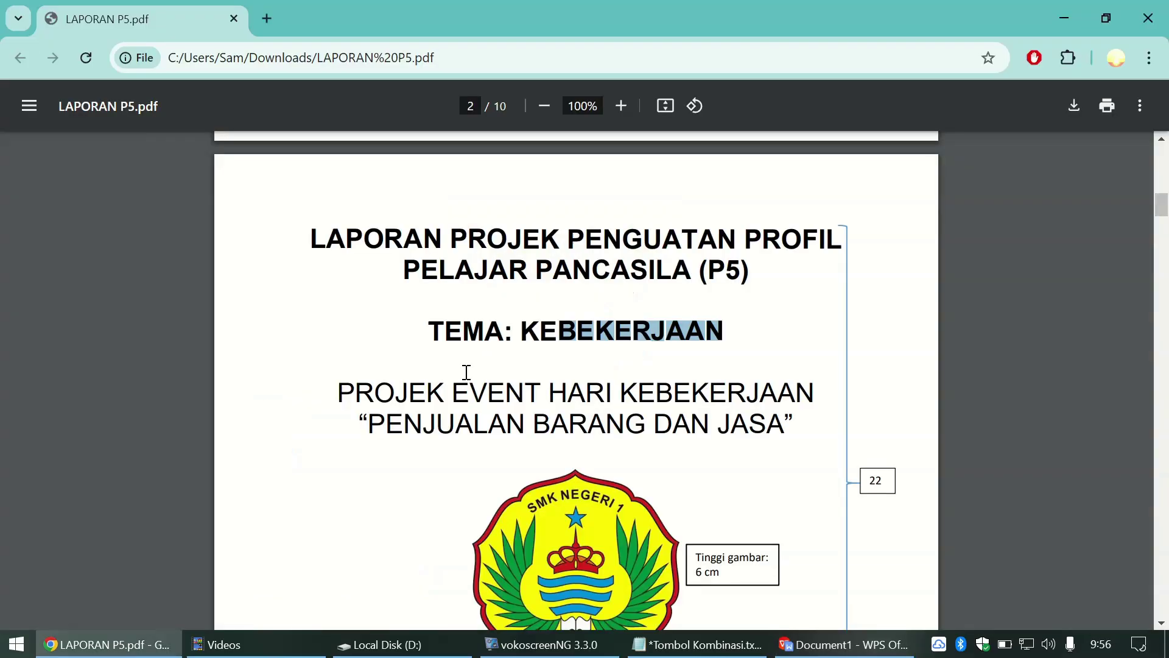
{"action": "scroll", "coordinate": [466, 372], "scroll_direction": "down", "scroll_amount": 4}
{"action": "scroll", "coordinate": [466, 372], "scroll_direction": "down", "scroll_amount": 2}
{"action": "scroll", "coordinate": [466, 372], "scroll_direction": "up", "scroll_amount": 1}
{"action": "scroll", "coordinate": [466, 373], "scroll_direction": "down", "scroll_amount": 3}
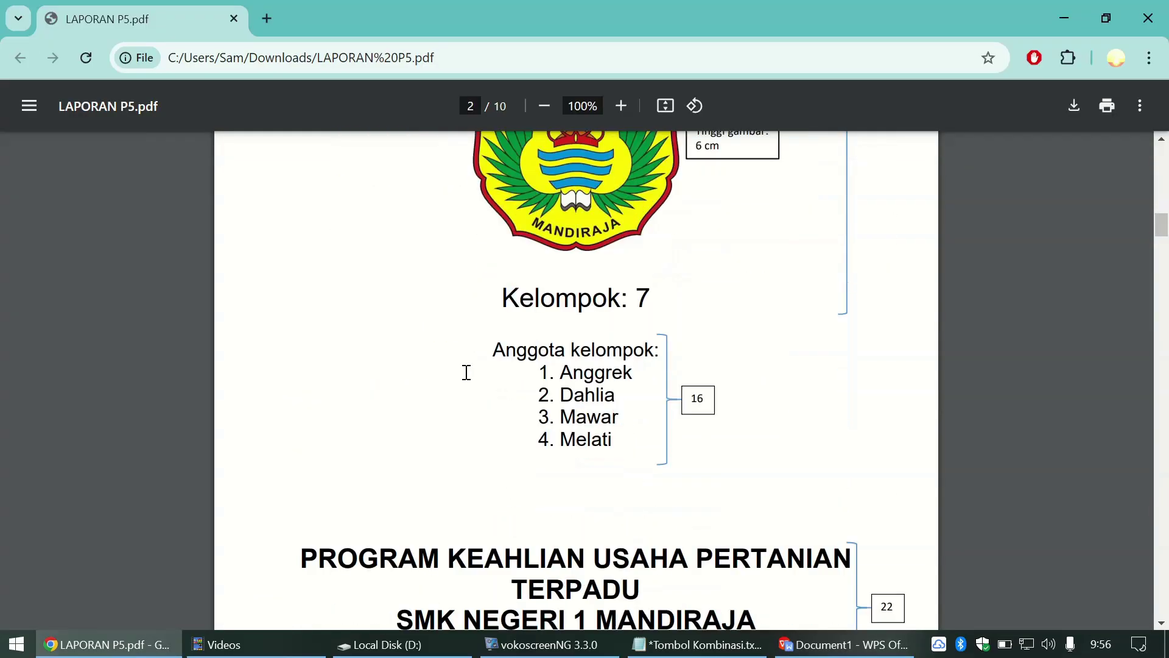
{"action": "scroll", "coordinate": [466, 372], "scroll_direction": "down", "scroll_amount": 2}
{"action": "scroll", "coordinate": [466, 372], "scroll_direction": "up", "scroll_amount": 1}
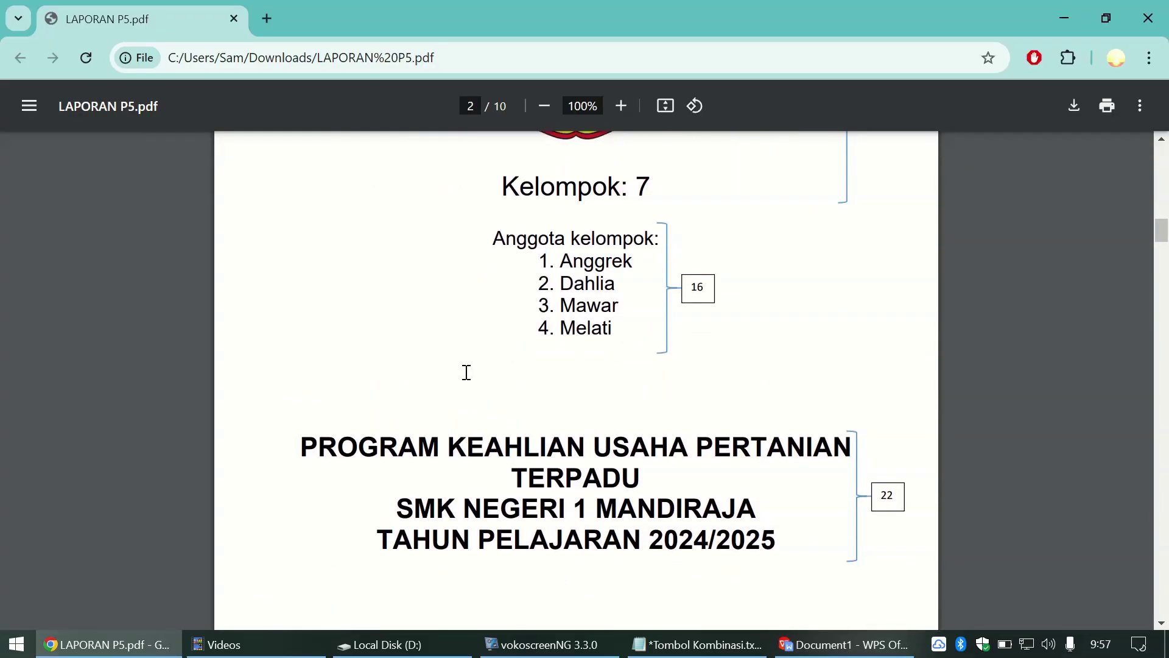
{"action": "key", "text": "alt+Tab"}
{"action": "scroll", "coordinate": [466, 372], "scroll_direction": "down", "scroll_amount": 2}
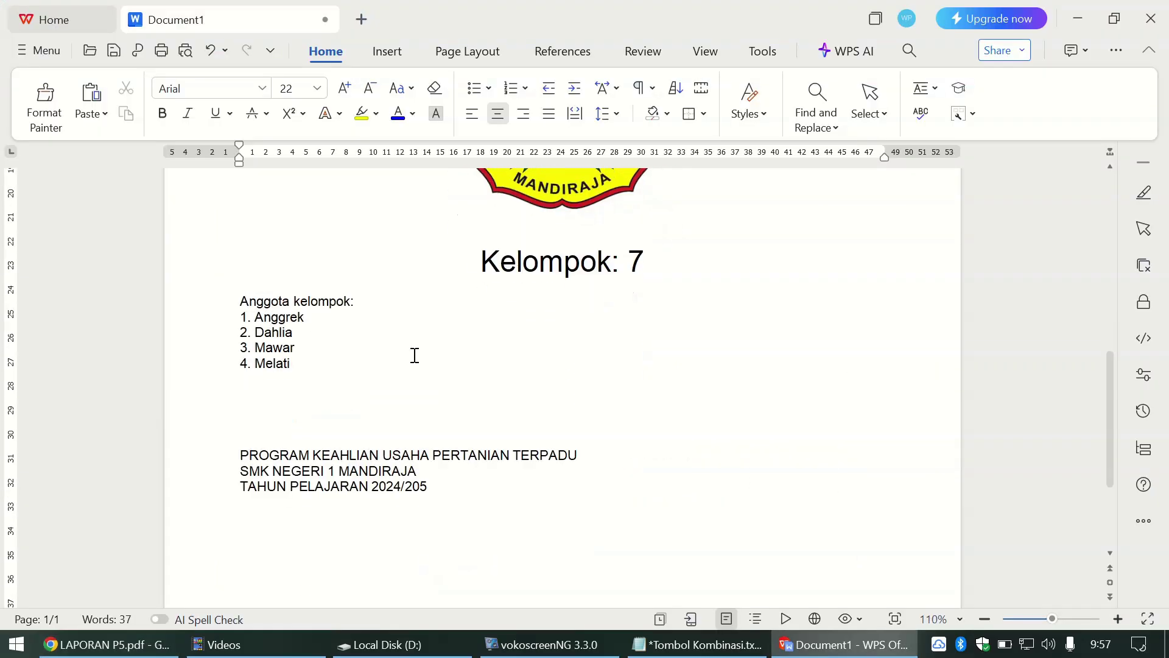
{"action": "left_click_drag", "start_coordinate": [240, 299], "coordinate": [295, 360]}
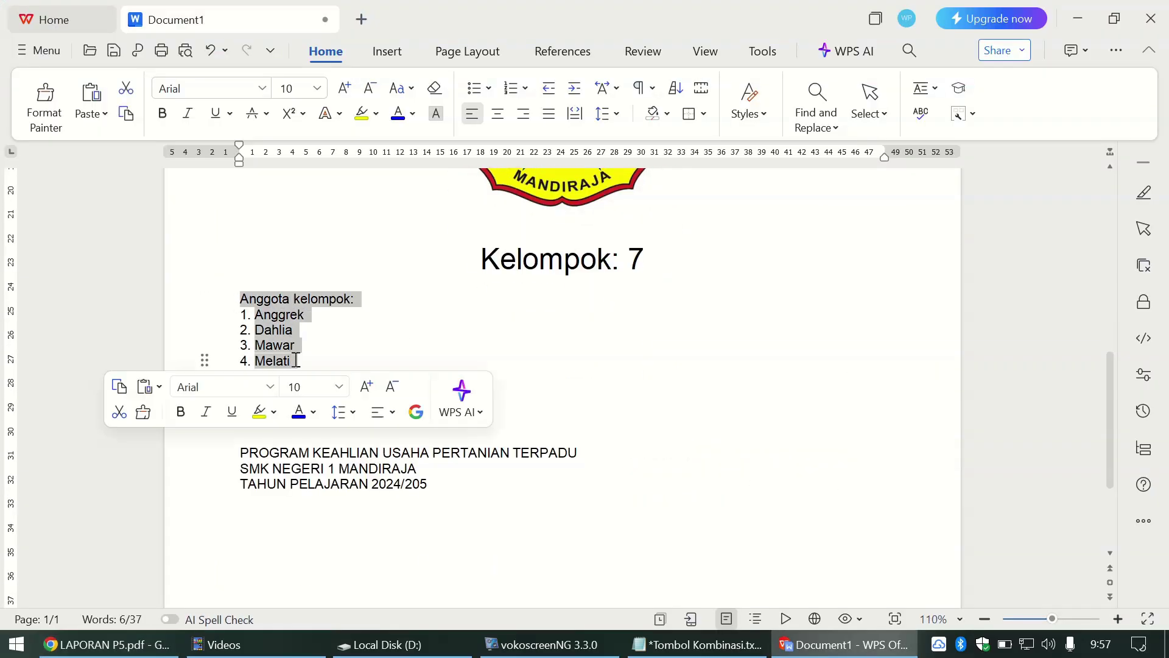
{"action": "left_click", "coordinate": [318, 88]}
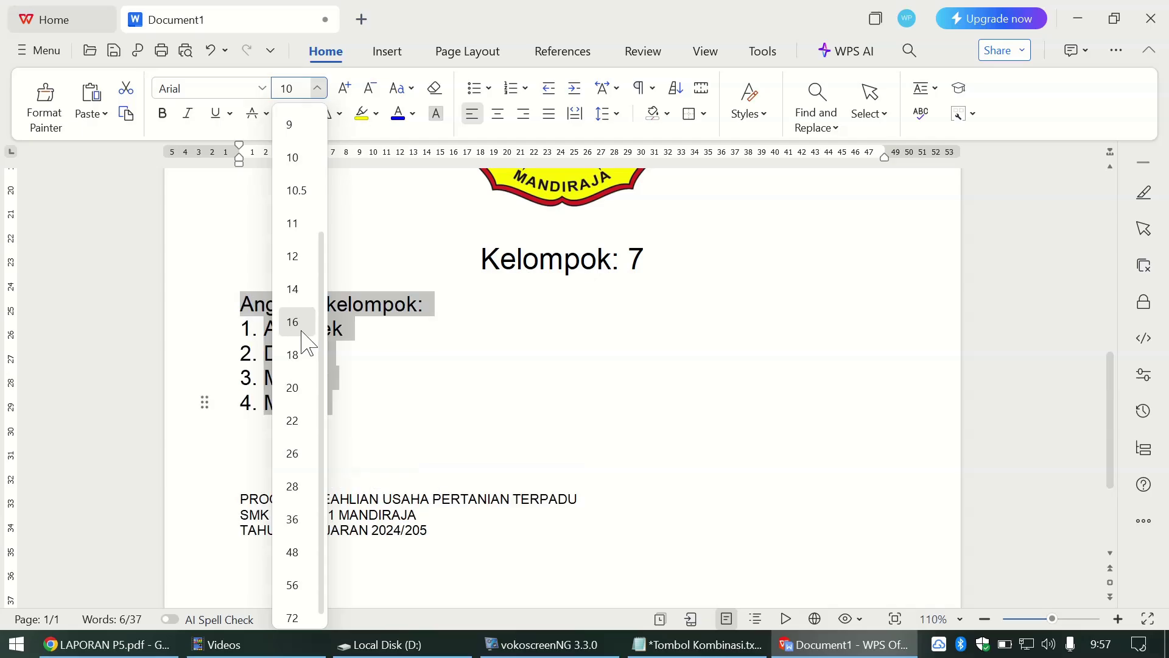
{"action": "left_click", "coordinate": [301, 328]}
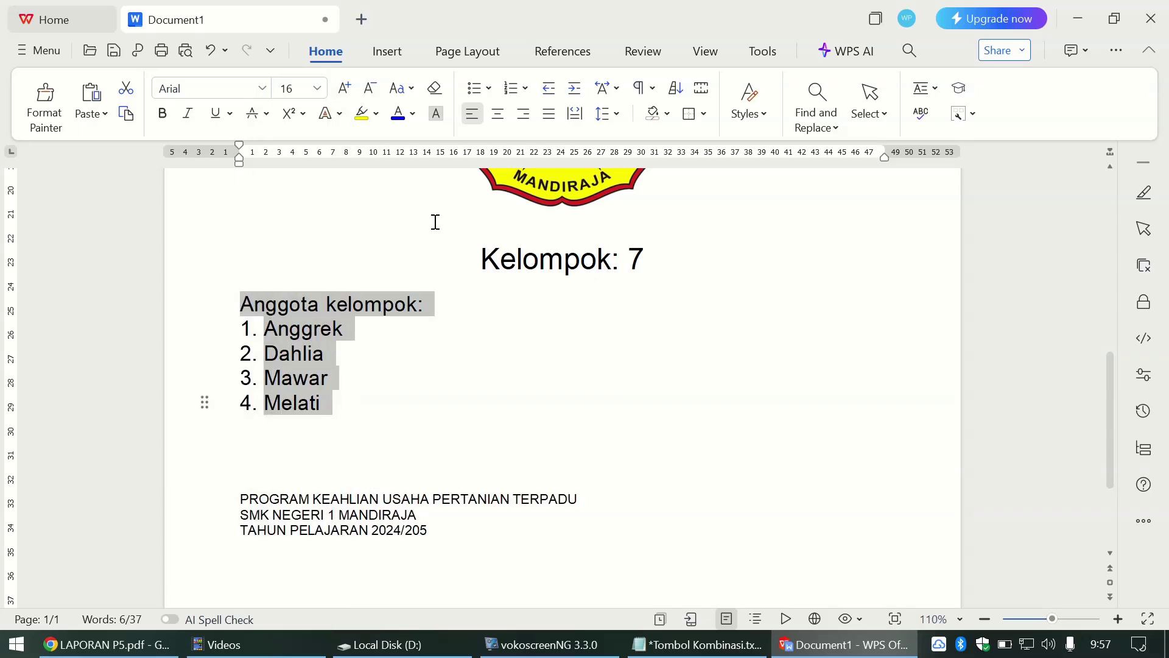
Step: Centre the "Anggota kelompok:" heading, and indent the four-name numbered list beneath it to about 21 on the ruler
{"action": "left_click", "coordinate": [308, 306]}
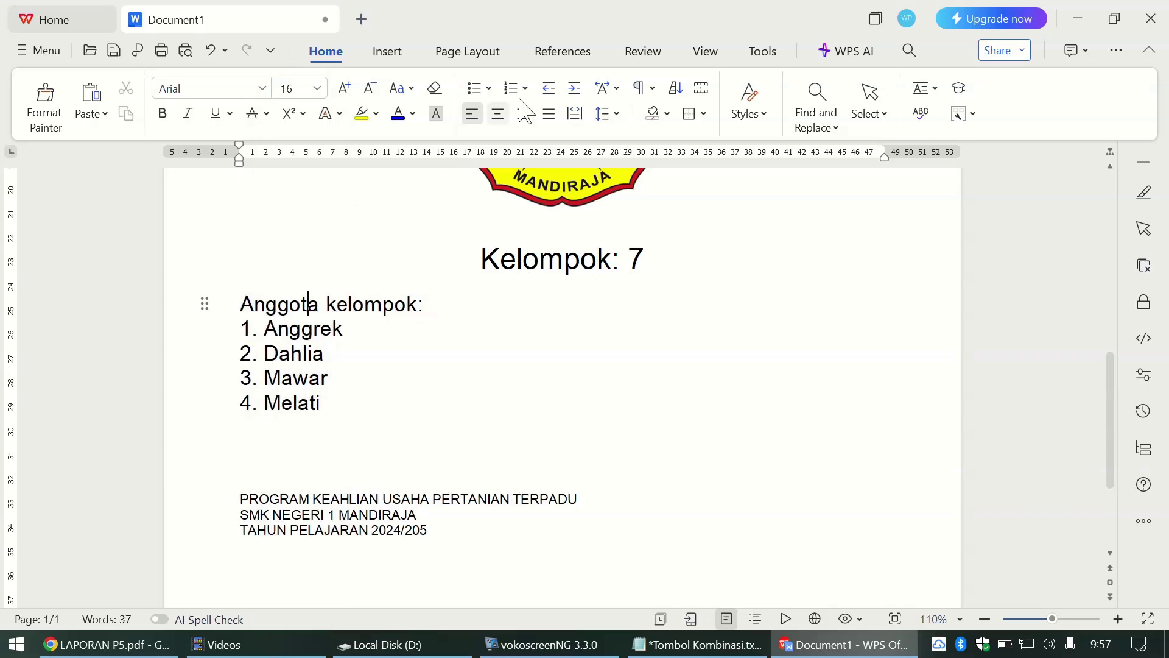
{"action": "left_click", "coordinate": [499, 114]}
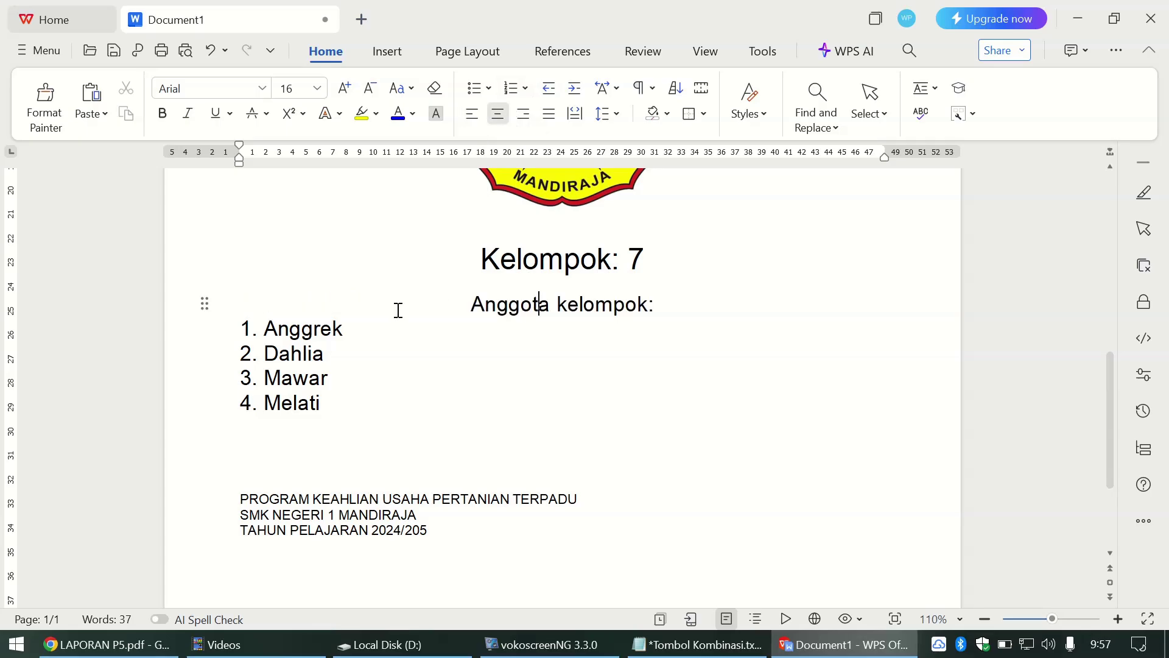
{"action": "left_click", "coordinate": [272, 332]}
{"action": "left_click_drag", "start_coordinate": [280, 338], "coordinate": [311, 403]}
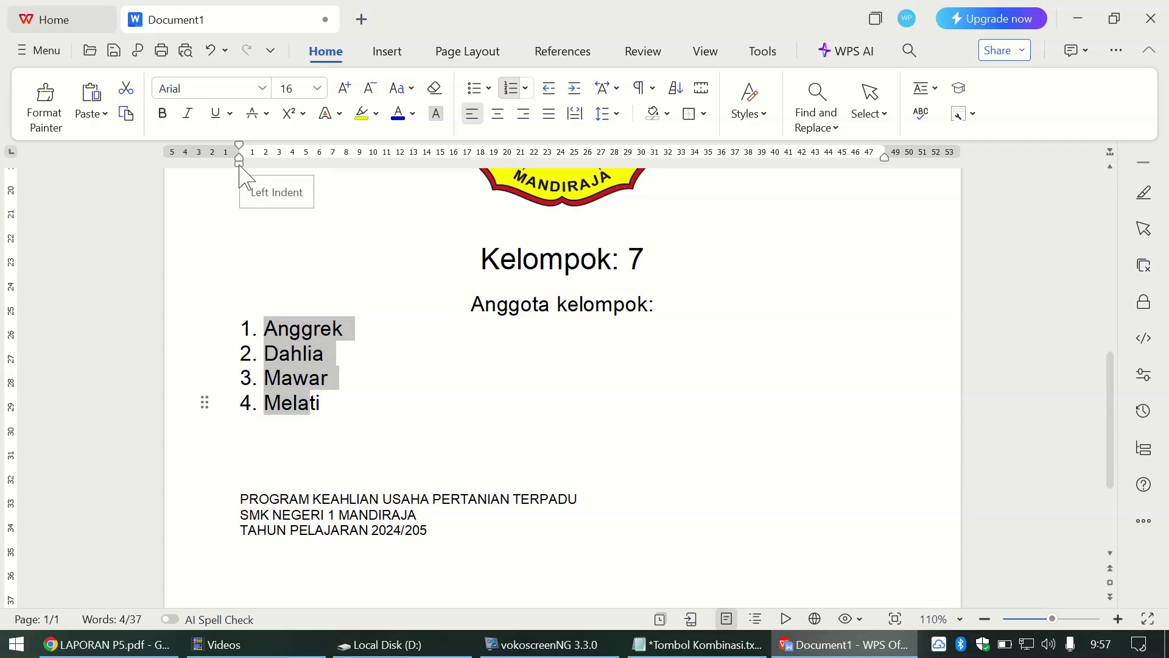
{"action": "mouse_move", "coordinate": [239, 177]}
{"action": "left_mouse_down"}
{"action": "mouse_move", "coordinate": [530, 183]}
{"action": "mouse_move", "coordinate": [522, 190]}
{"action": "left_mouse_up"}
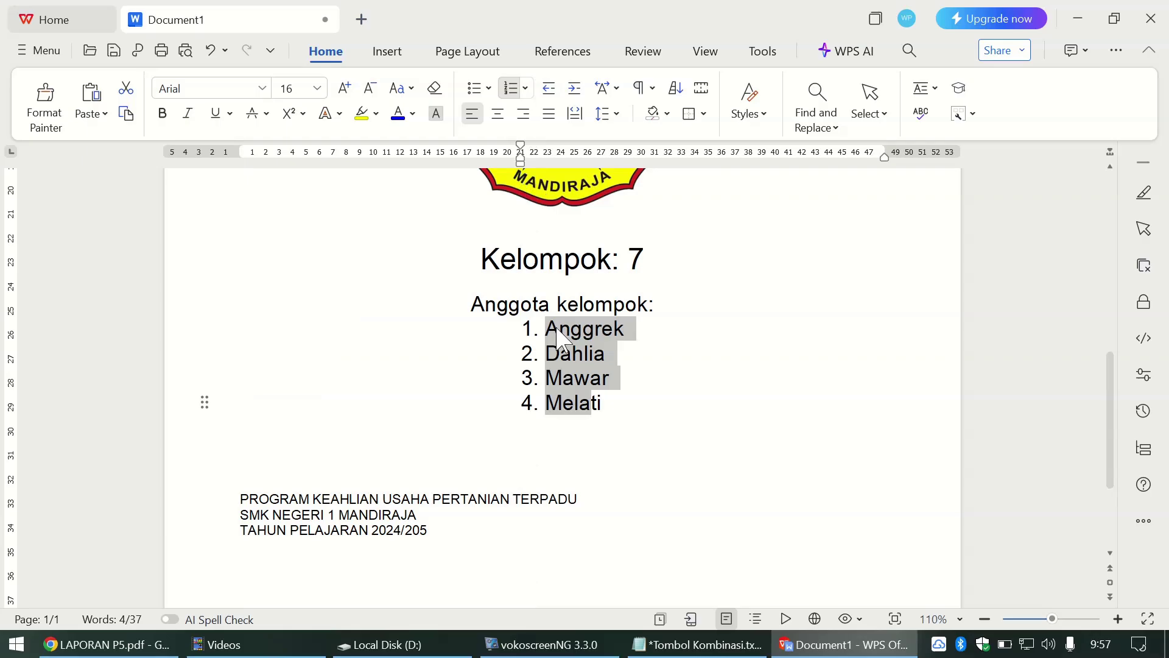
{"action": "left_click", "coordinate": [654, 402]}
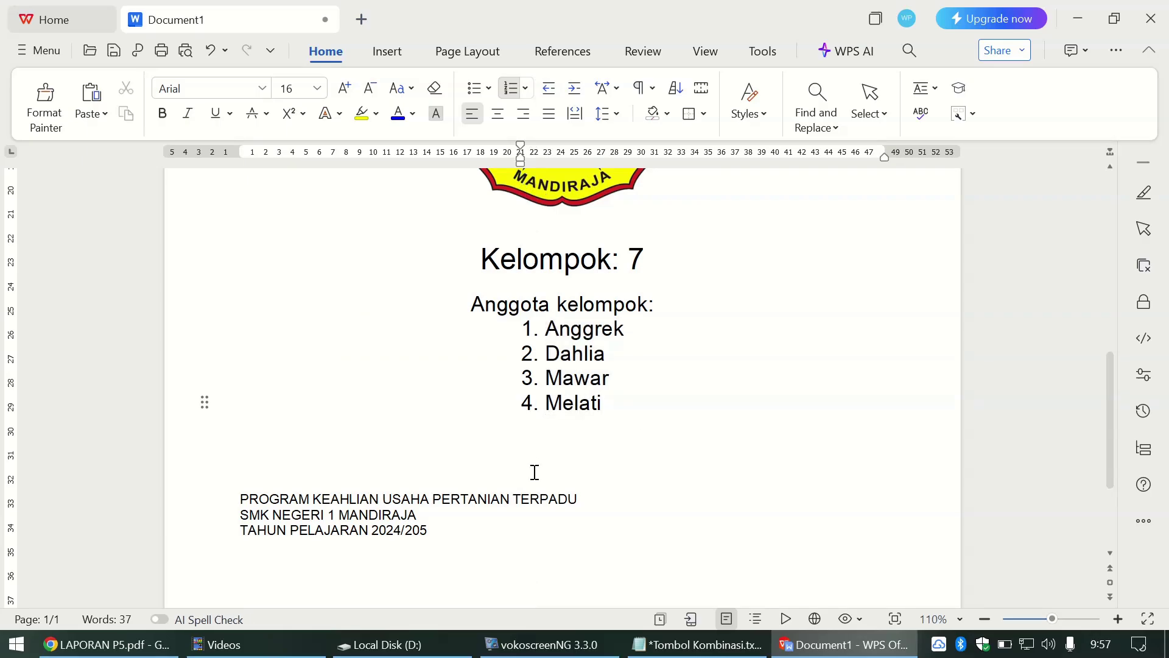
Step: Correct the school year in the last cover line to 2024/2025
{"action": "scroll", "coordinate": [535, 472], "scroll_direction": "down", "scroll_amount": 3}
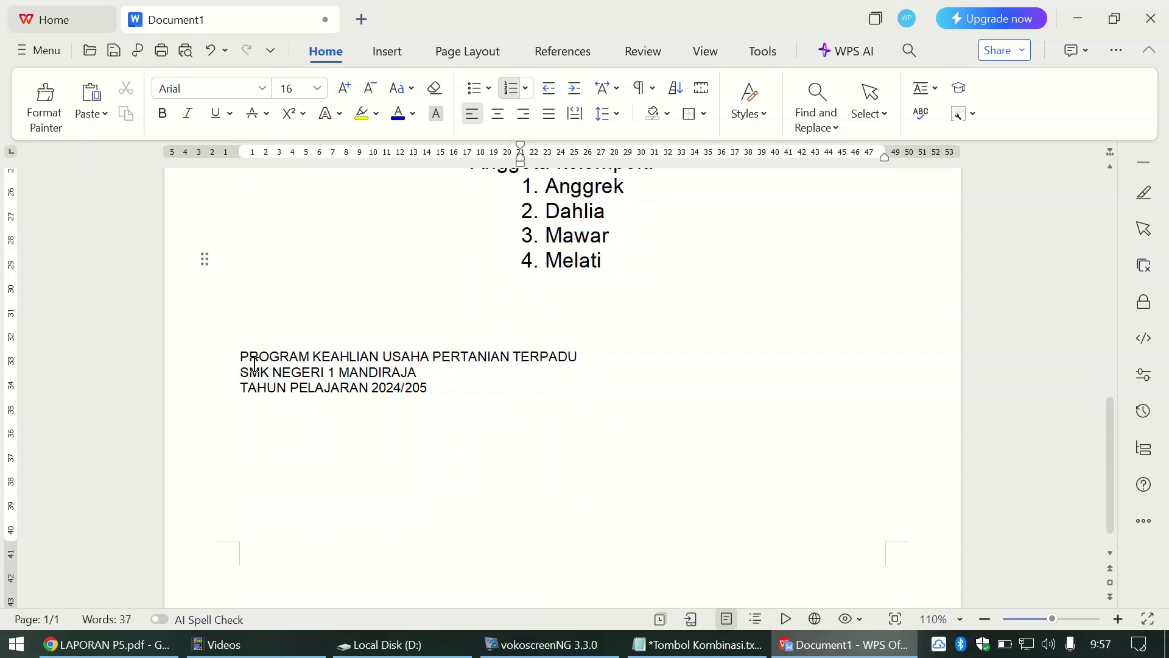
{"action": "left_click_drag", "start_coordinate": [240, 359], "coordinate": [427, 393]}
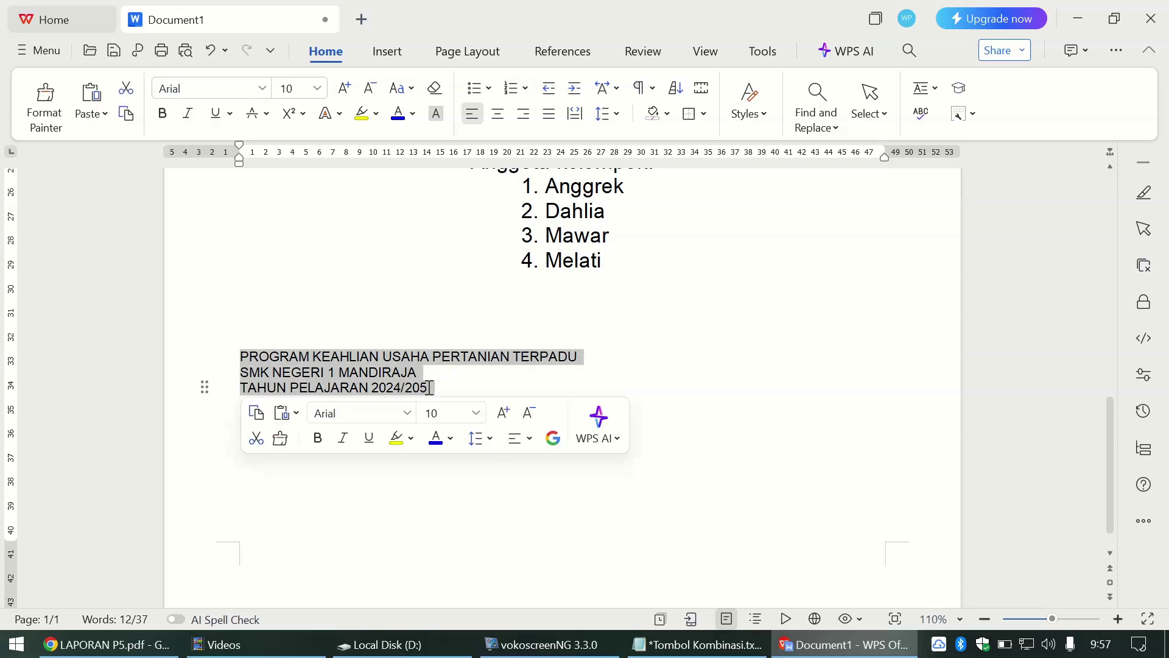
{"action": "left_click", "coordinate": [422, 391]}
{"action": "type", "text": "2"}
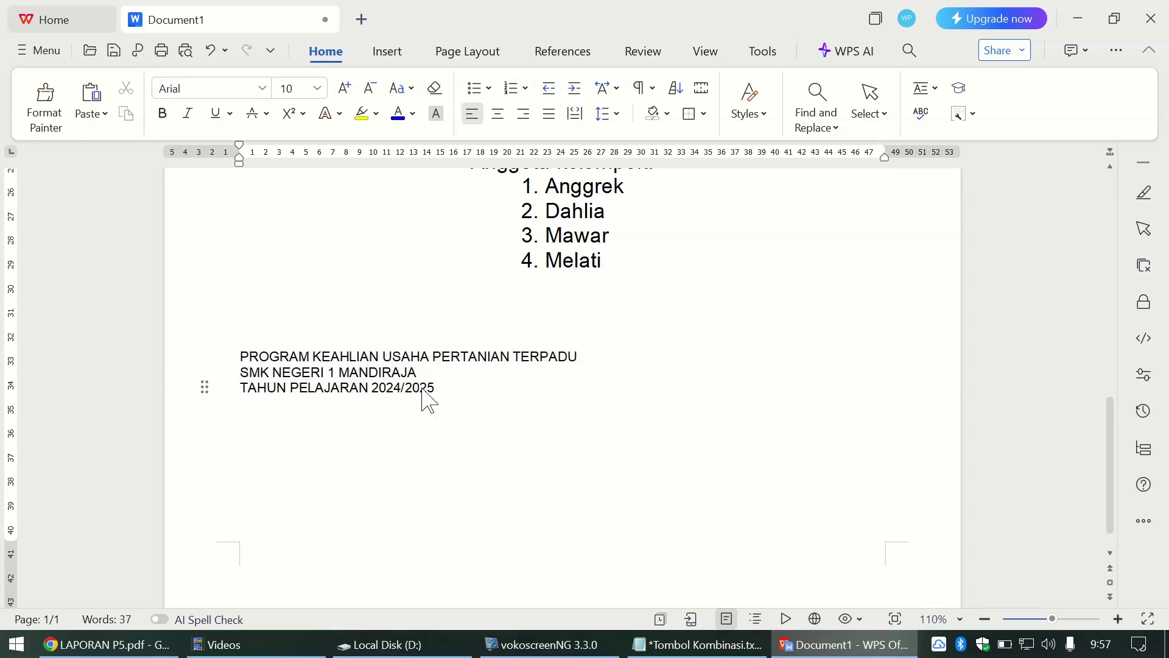
Step: Centre the closing program, school and year lines, and set their font size to 22 following the PDF
{"action": "left_click_drag", "start_coordinate": [436, 390], "coordinate": [240, 357]}
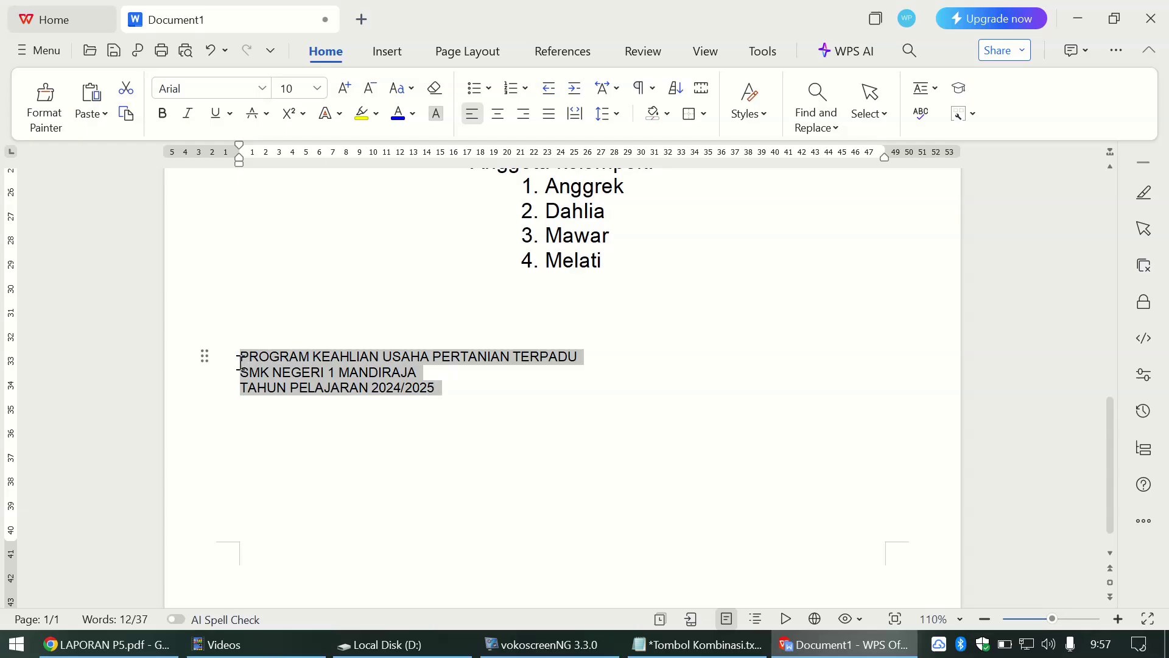
{"action": "left_click", "coordinate": [497, 114]}
{"action": "key", "text": "alt+Tab"}
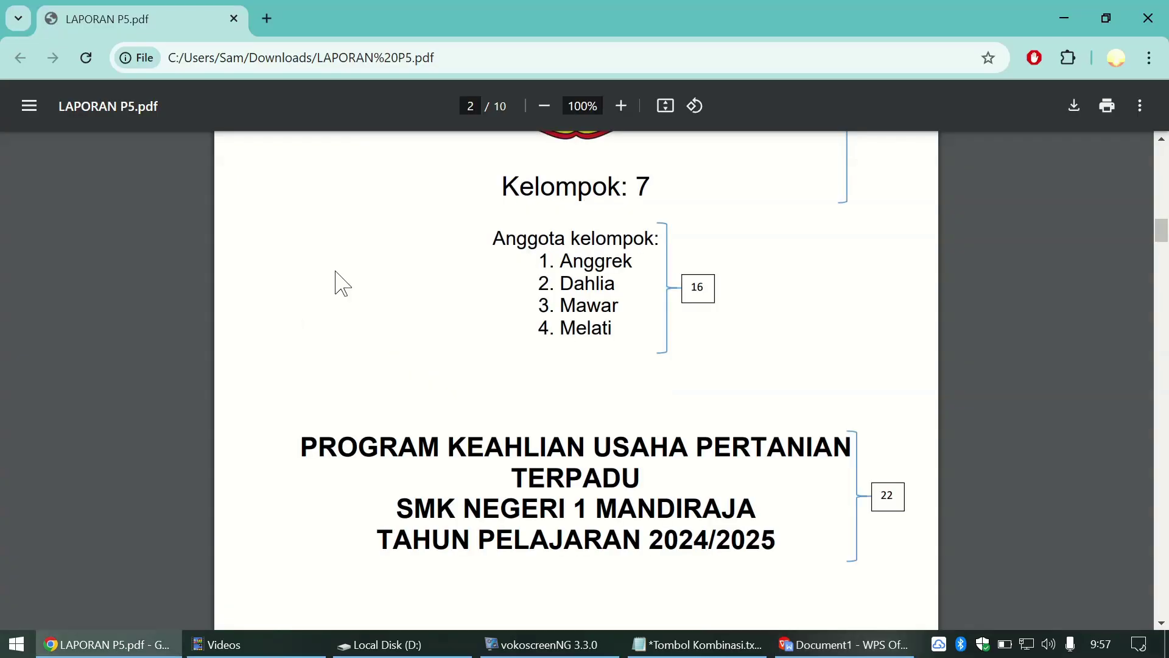
{"action": "key", "text": "alt+Tab"}
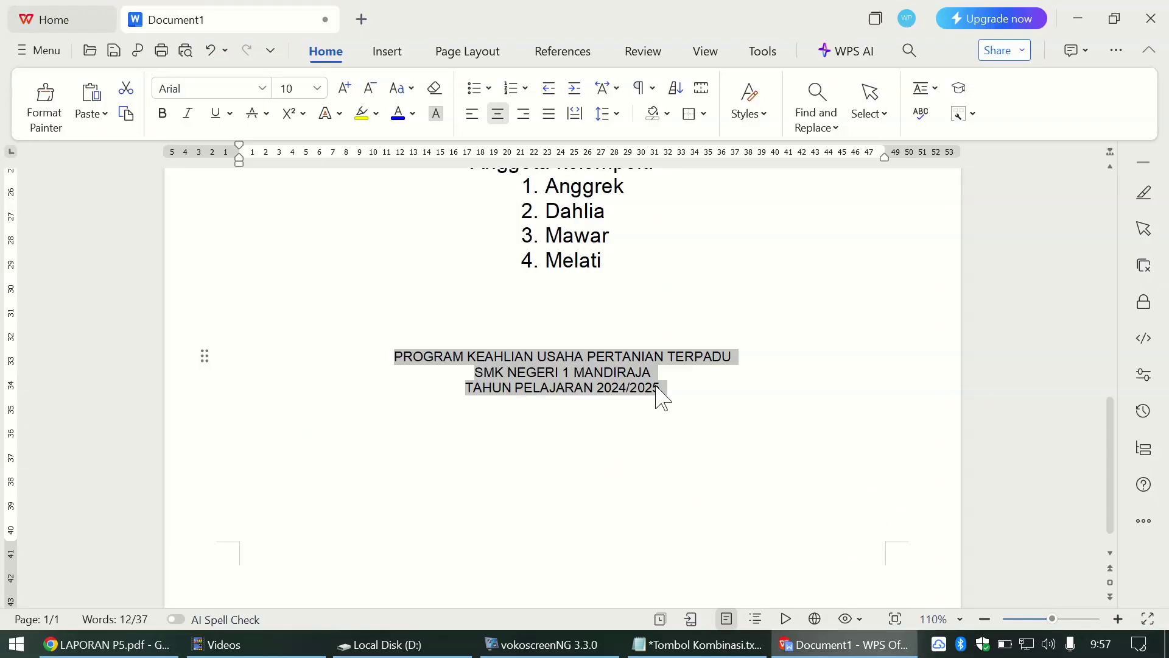
{"action": "left_click", "coordinate": [317, 88]}
{"action": "left_click", "coordinate": [303, 424]}
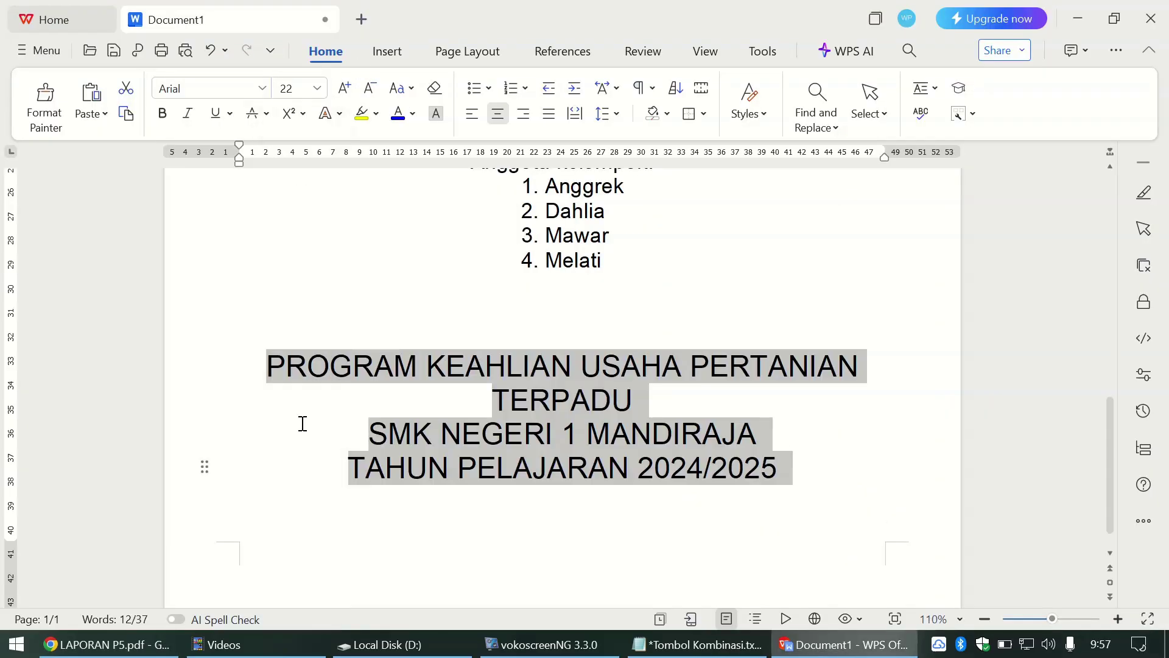
Step: Make the closing program, school and year lines bold, and compare them with the cover page in LAPORAN P5.pdf
{"action": "key", "text": "alt+Tab"}
{"action": "key", "text": "alt+Tab"}
{"action": "left_click", "coordinate": [162, 114]}
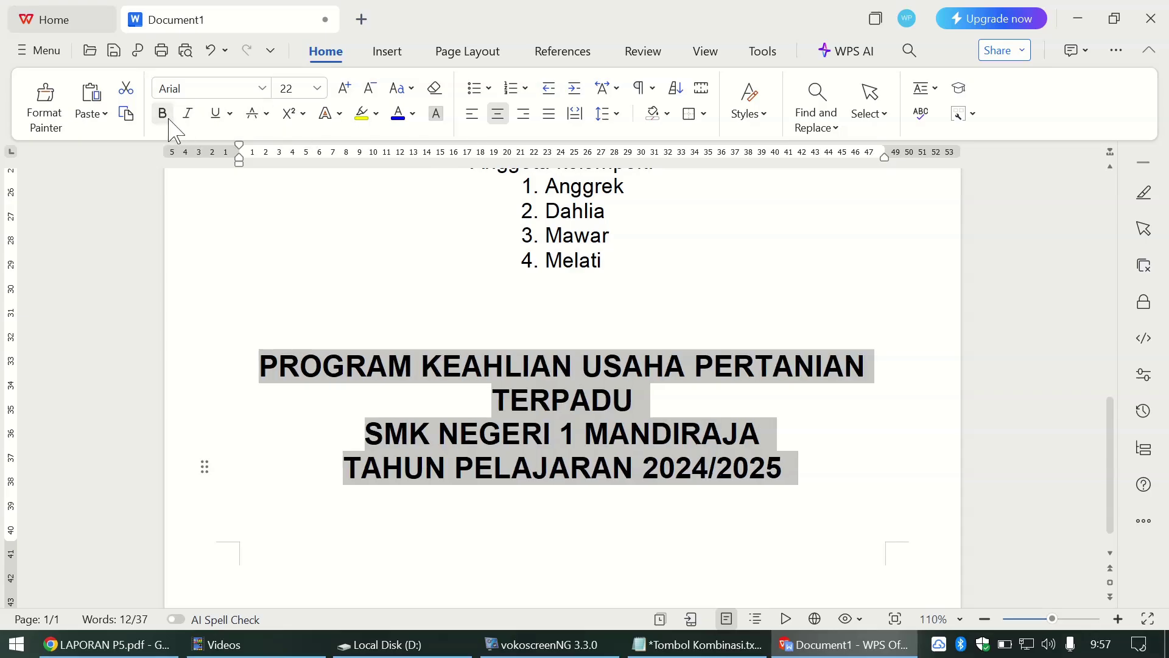
{"action": "left_click", "coordinate": [613, 468]}
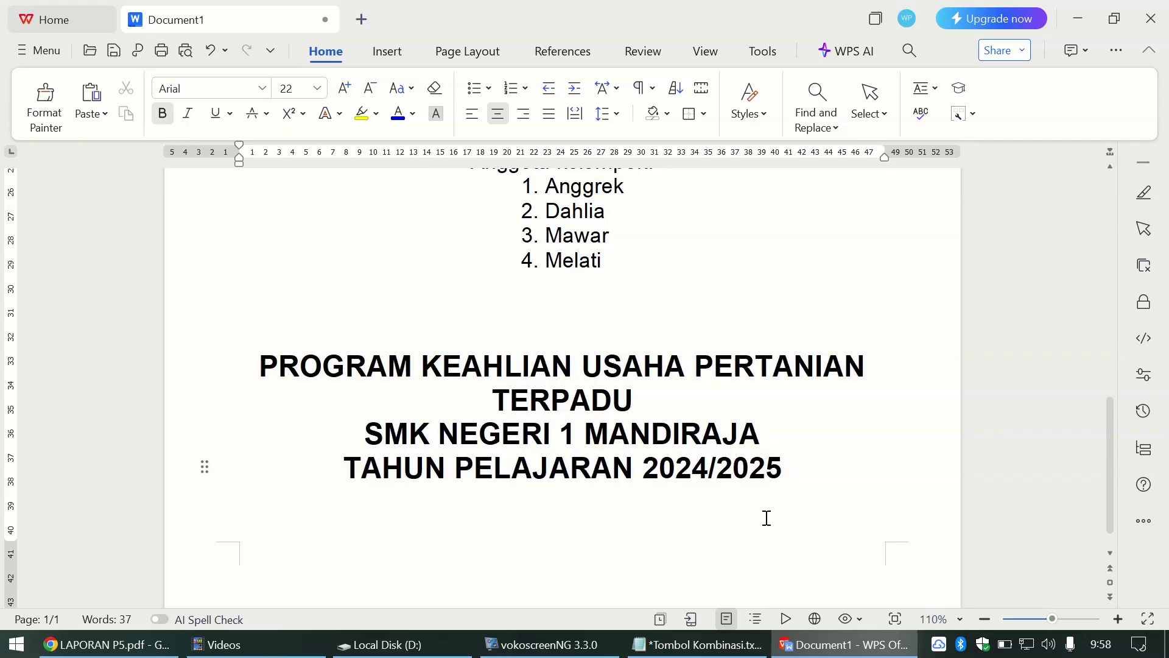
{"action": "scroll", "coordinate": [767, 517], "scroll_direction": "down", "scroll_amount": 1}
{"action": "key", "text": "alt+Tab"}
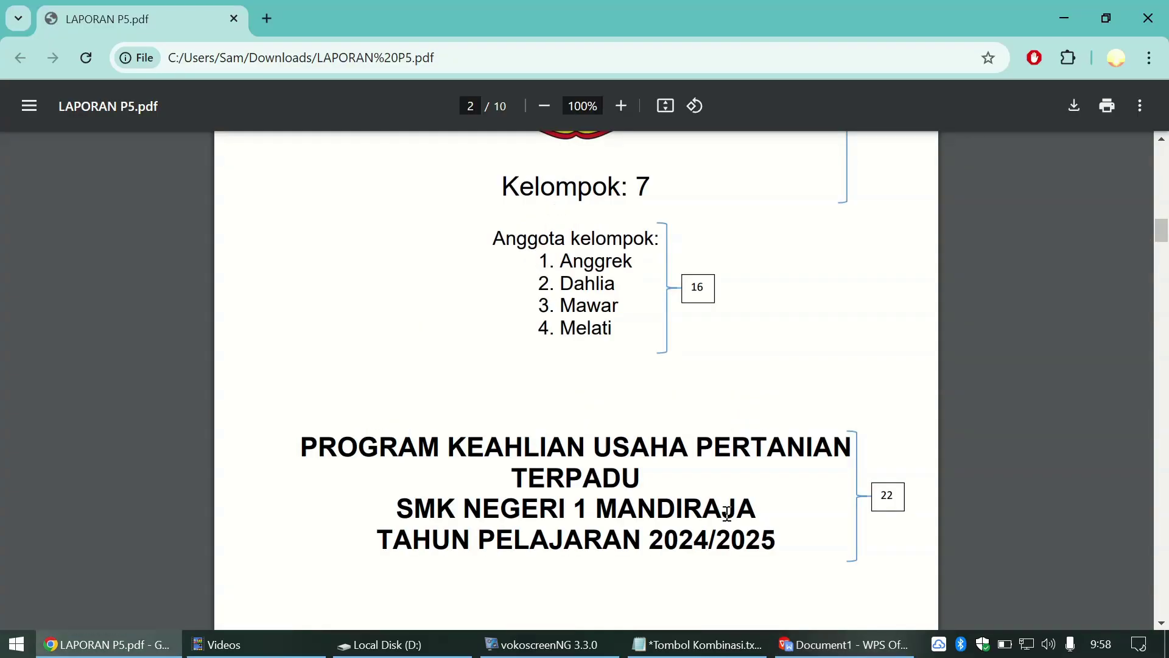
Step: Examine the LEMBAR PENGESAHAN page in LAPORAN P5.pdf, and return to the report in WPS Office
{"action": "scroll", "coordinate": [585, 506], "scroll_direction": "down", "scroll_amount": 8}
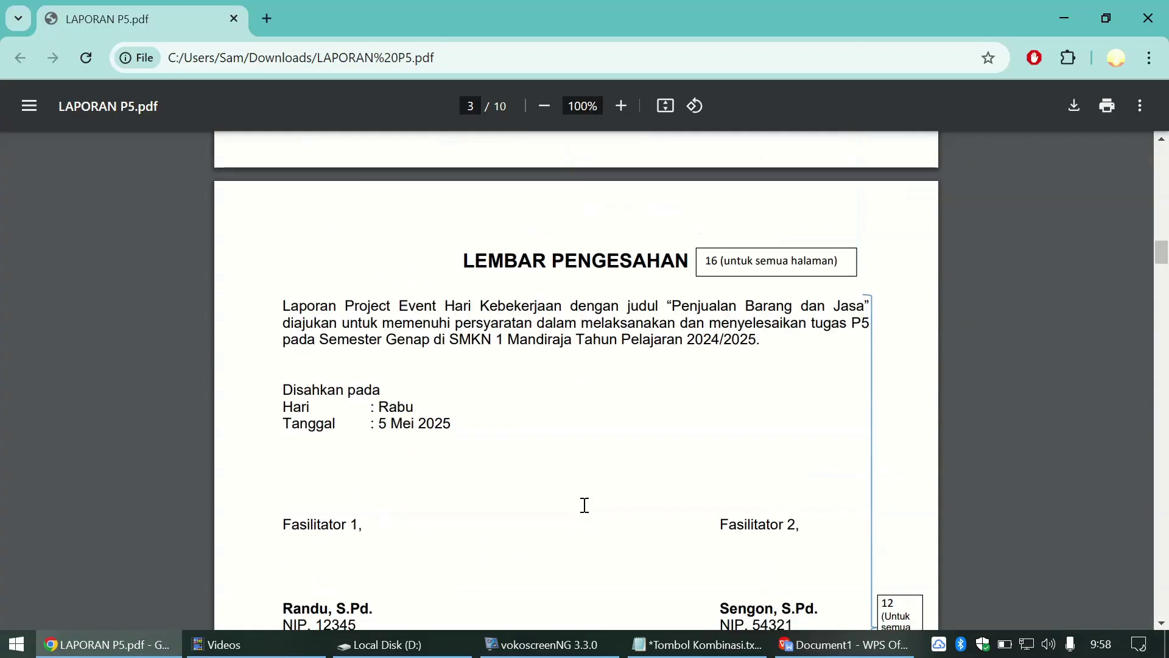
{"action": "scroll", "coordinate": [584, 506], "scroll_direction": "down", "scroll_amount": 2}
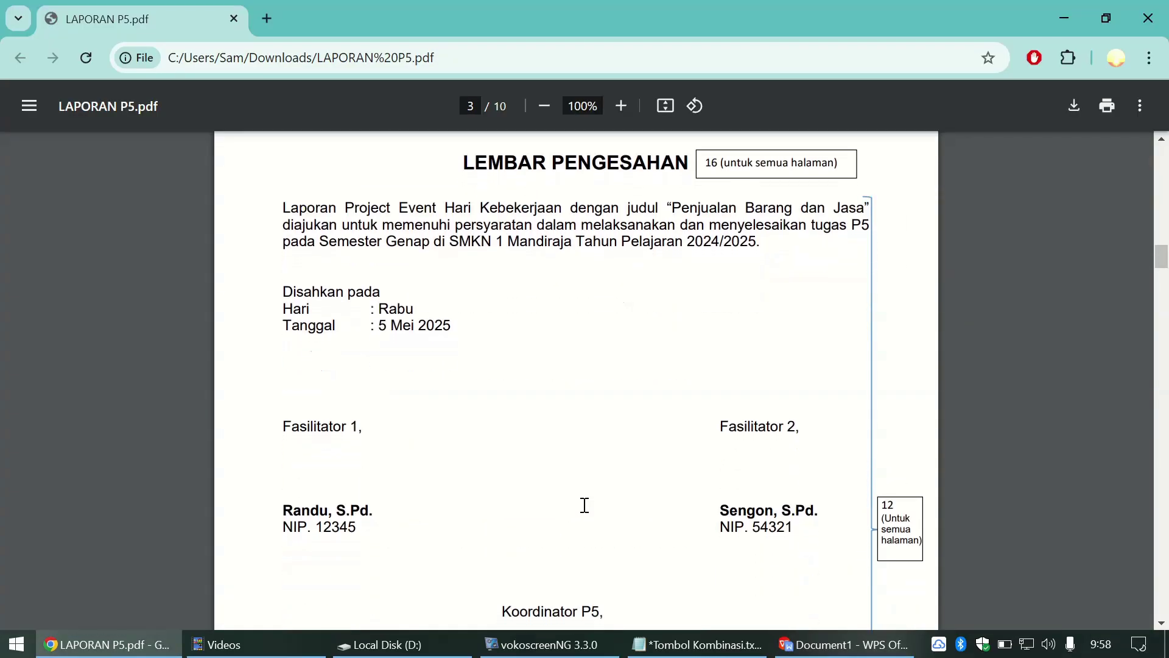
{"action": "key", "text": "alt+Tab"}
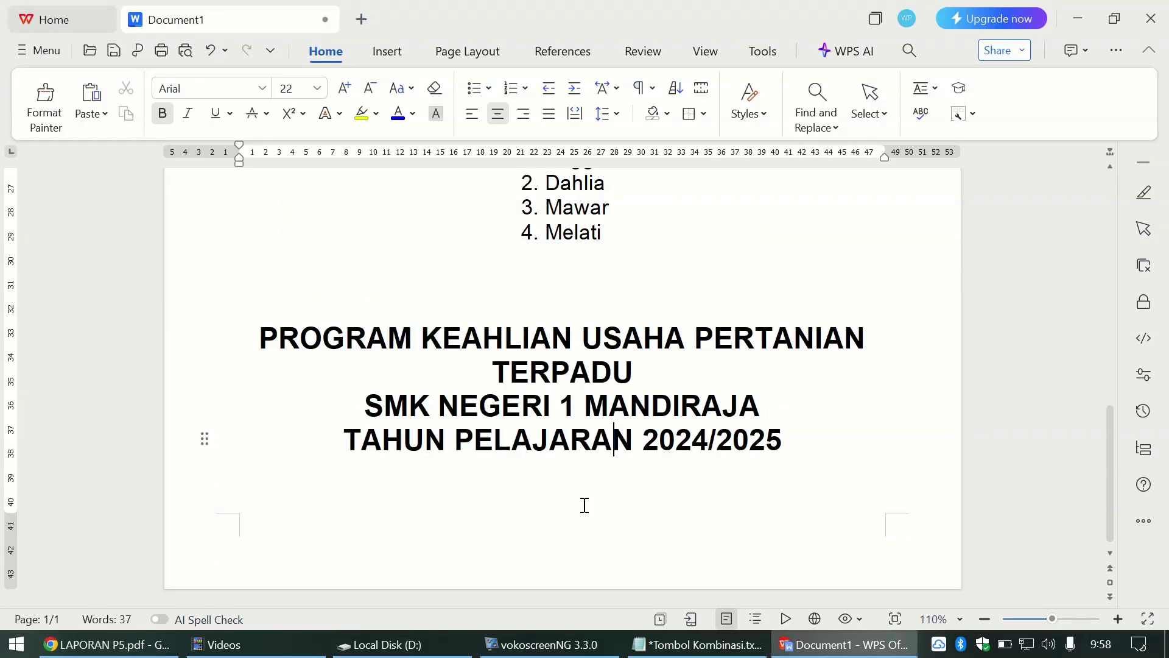
Step: Check the Tambah halaman entry in Tombol Kombinasi.txt, and insert a page break after the cover's last line
{"action": "left_click", "coordinate": [808, 475]}
{"action": "left_click", "coordinate": [813, 451]}
{"action": "left_click", "coordinate": [698, 644]}
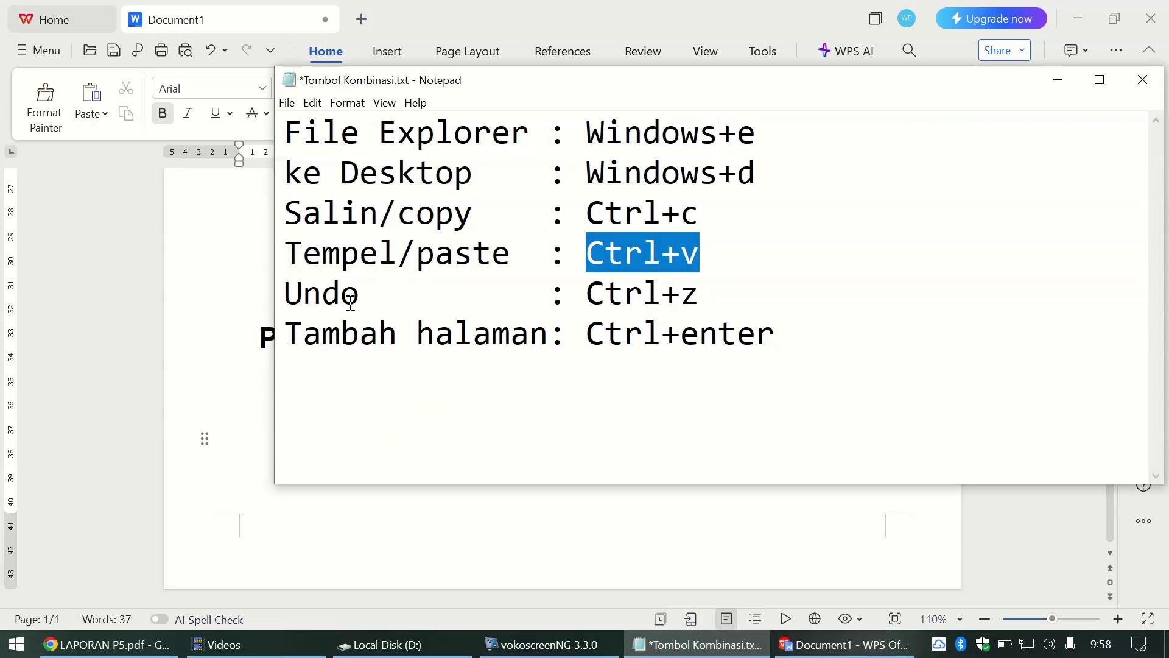
{"action": "left_click_drag", "start_coordinate": [588, 336], "coordinate": [796, 340]}
{"action": "left_click", "coordinate": [780, 347]}
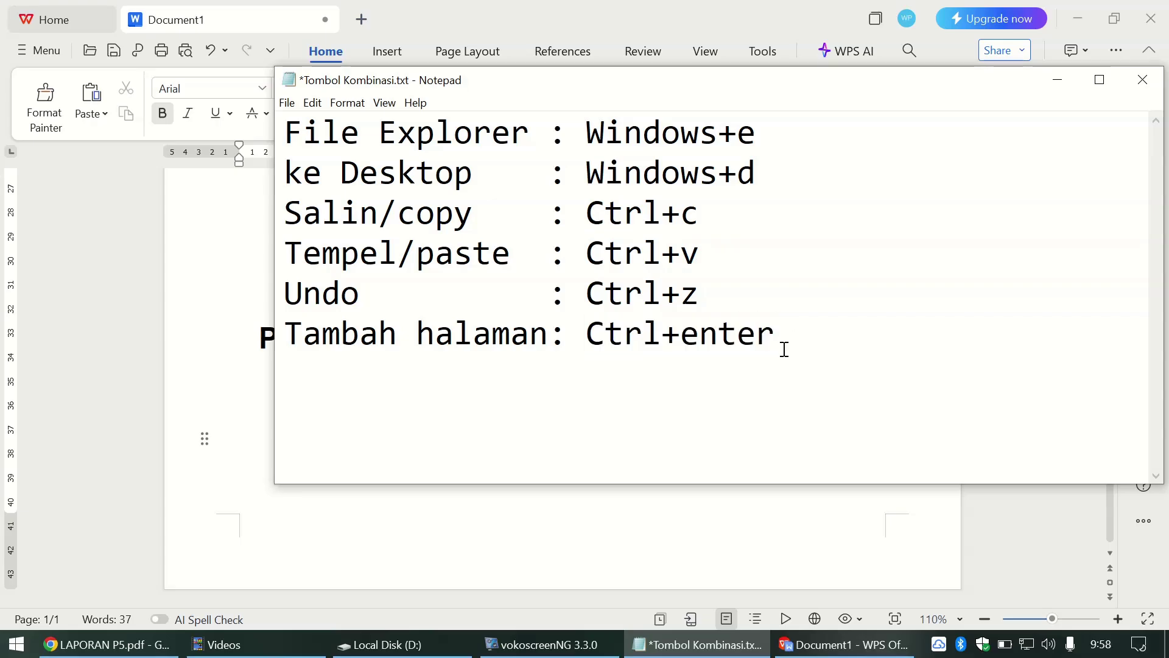
{"action": "left_click", "coordinate": [577, 541]}
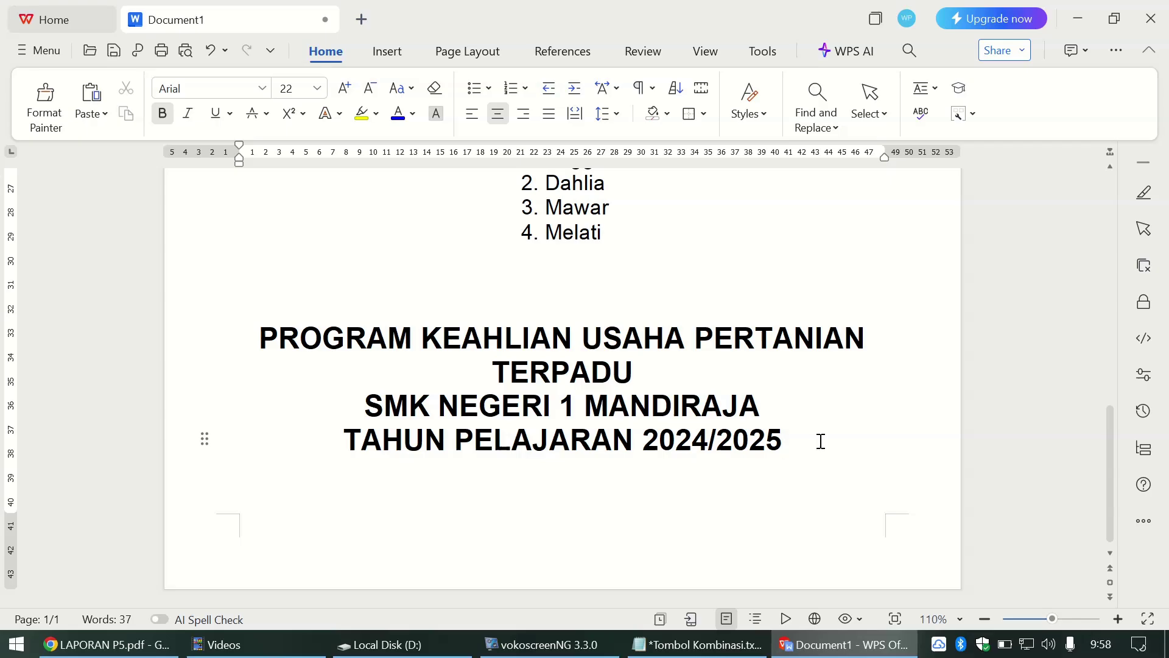
{"action": "key", "text": "ctrl+Return"}
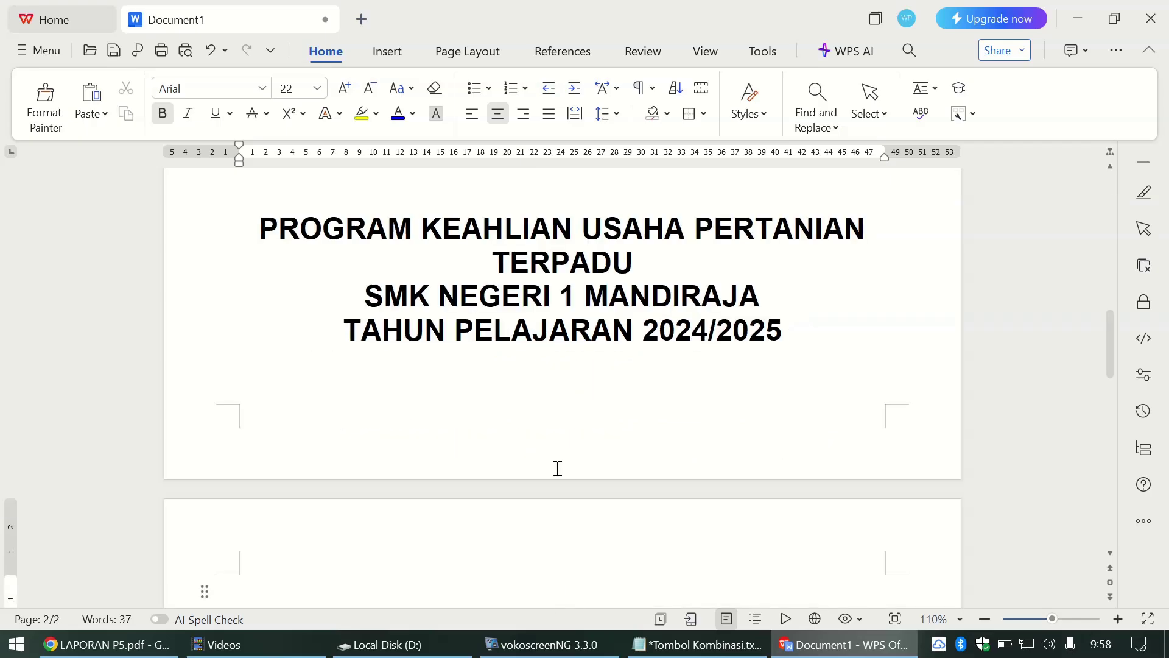
{"action": "scroll", "coordinate": [558, 468], "scroll_direction": "down", "scroll_amount": 3}
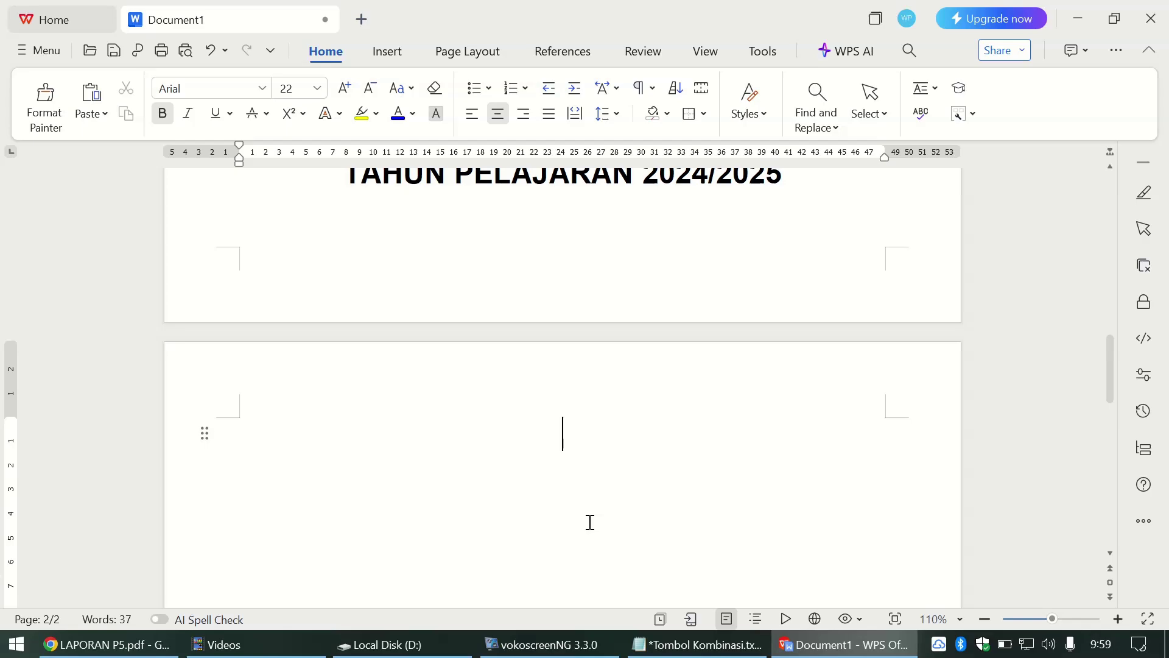
Step: Enter the heading "LEMBAR PENGESAHAN" on the new second page, following page 3 of LAPORAN P5.pdf
{"action": "key", "text": "alt+Tab"}
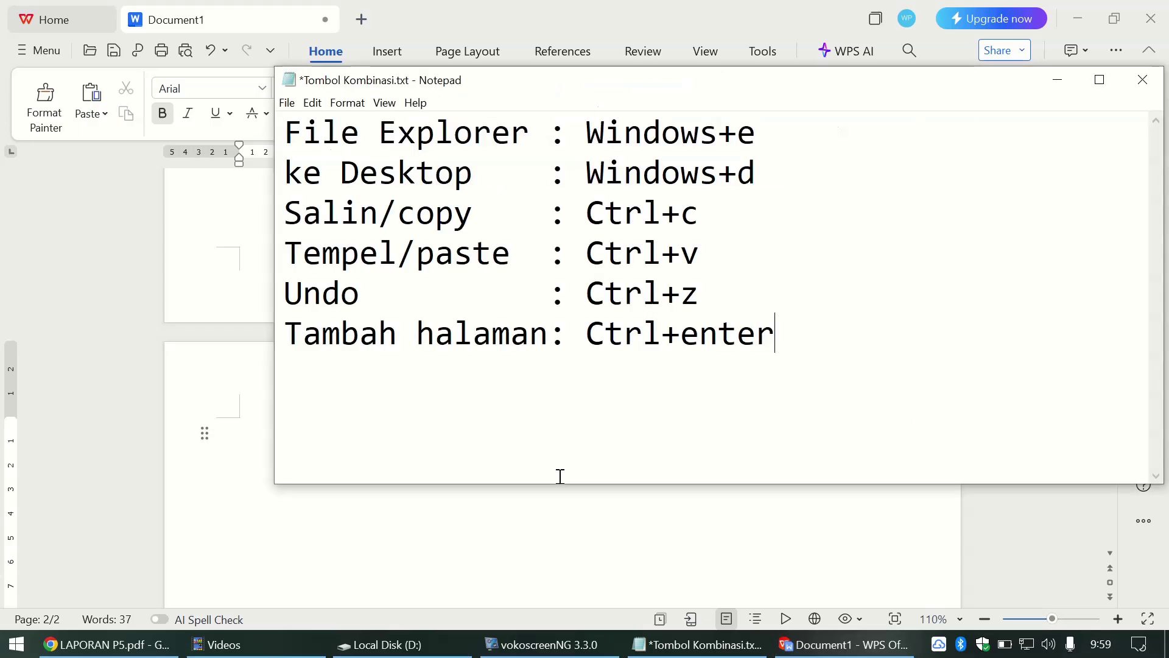
{"action": "key", "text": "alt+Tab"}
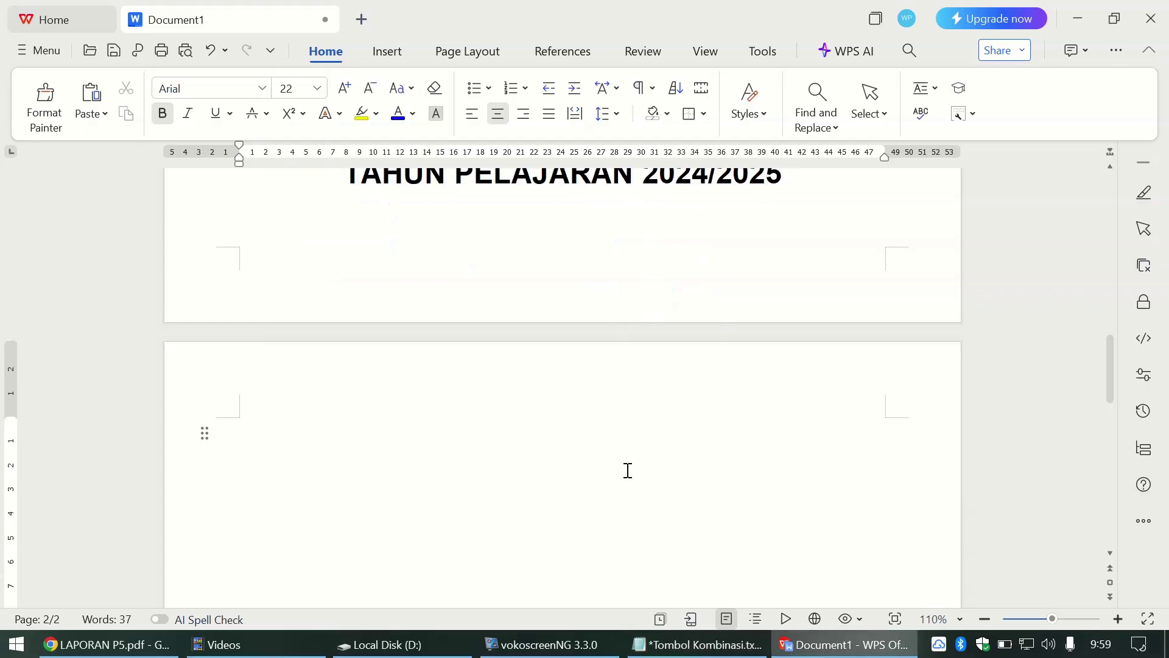
{"action": "key", "text": "alt+Tab"}
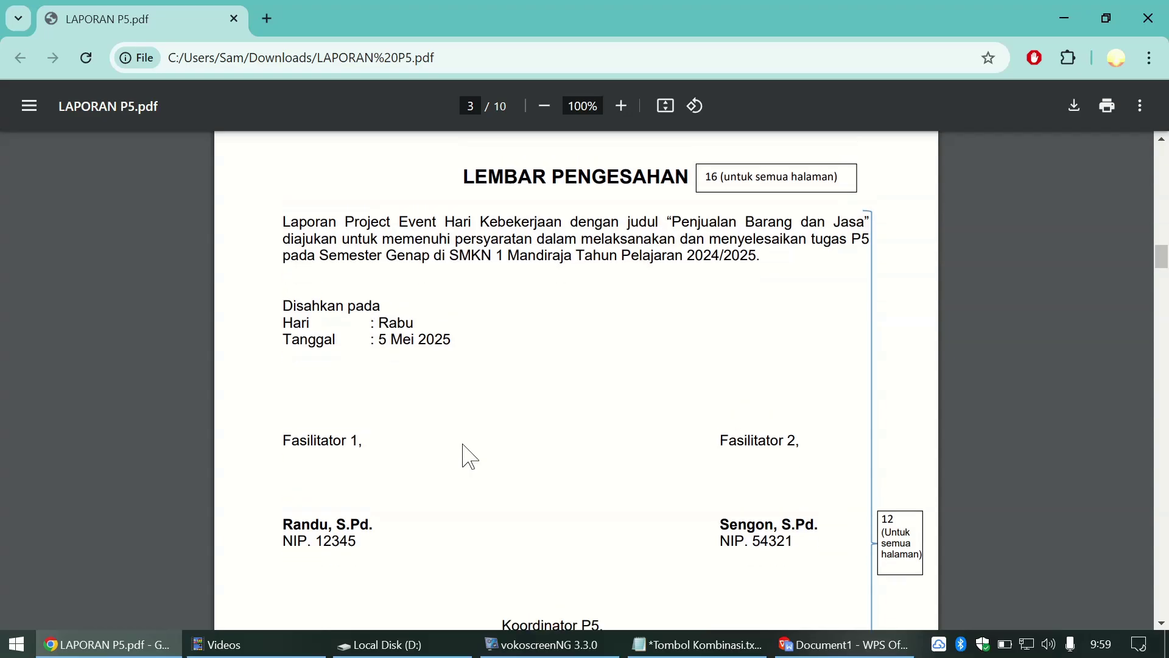
{"action": "key", "text": "alt+Tab"}
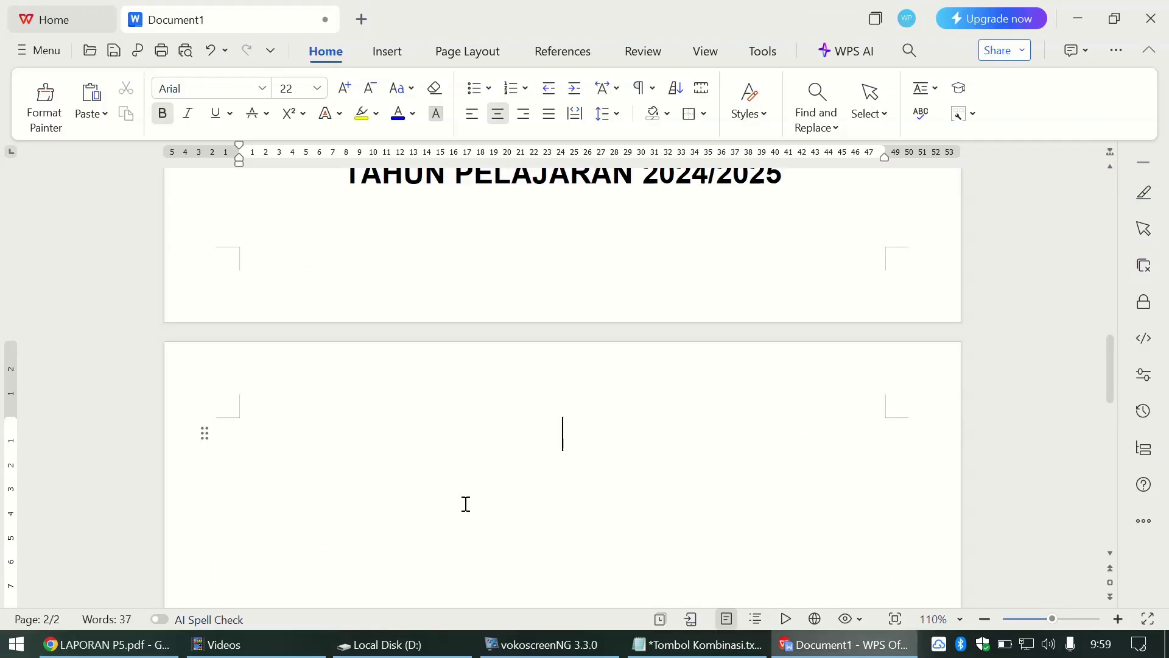
{"action": "type", "text": "LEMBAR"}
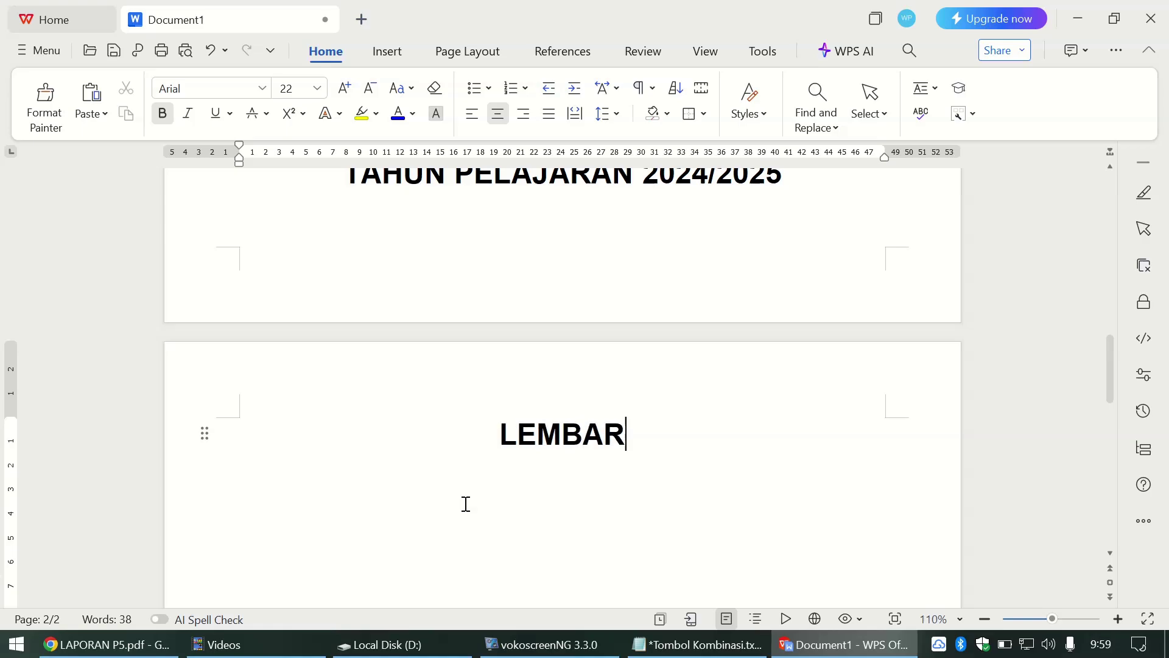
{"action": "type", "text": " PENGESAHAN"}
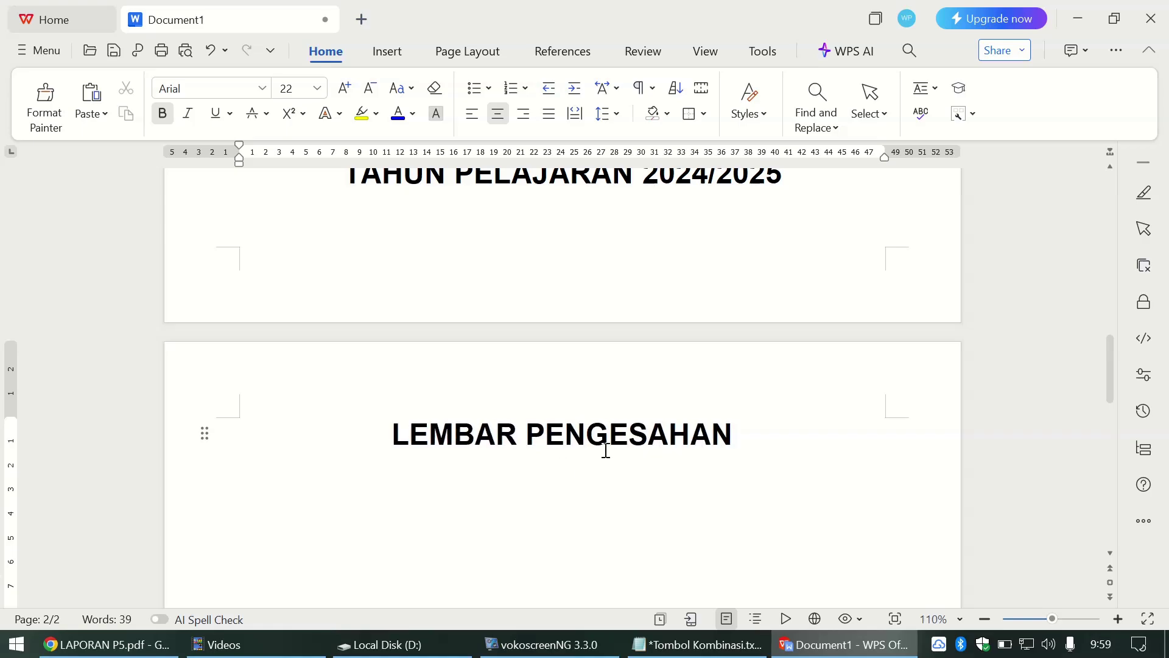
Step: Set the font size of the LEMBAR PENGESAHAN heading to 16, following the size note in the PDF
{"action": "left_click", "coordinate": [551, 186]}
{"action": "left_click", "coordinate": [557, 428]}
{"action": "left_click_drag", "start_coordinate": [744, 441], "coordinate": [391, 436]}
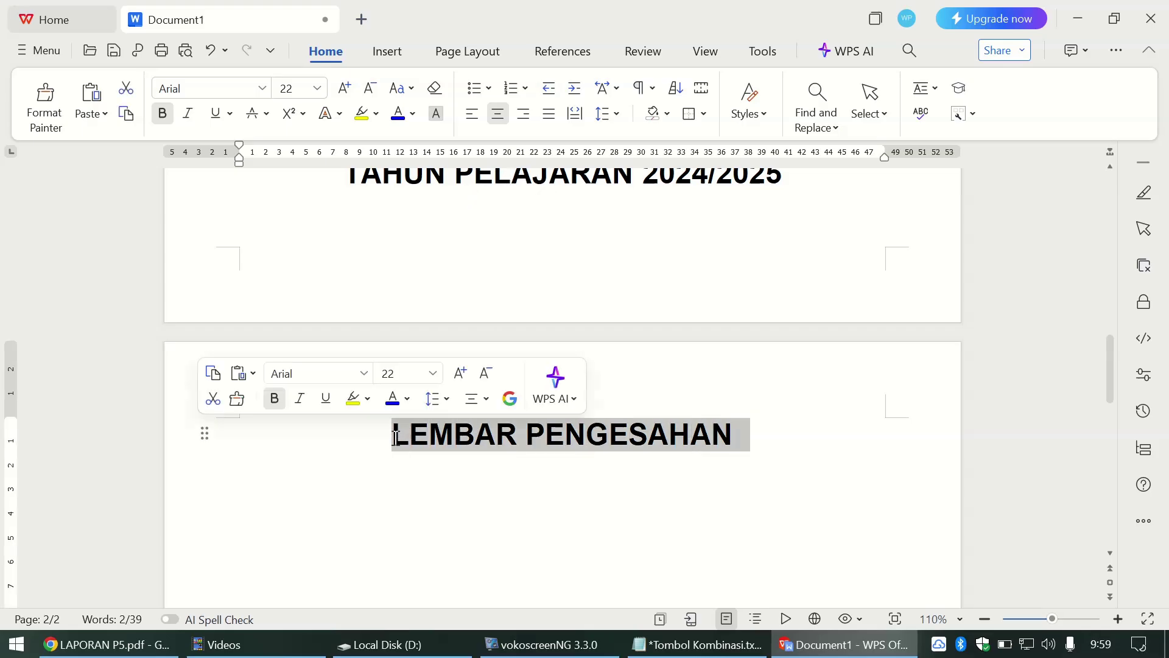
{"action": "left_click", "coordinate": [318, 89]}
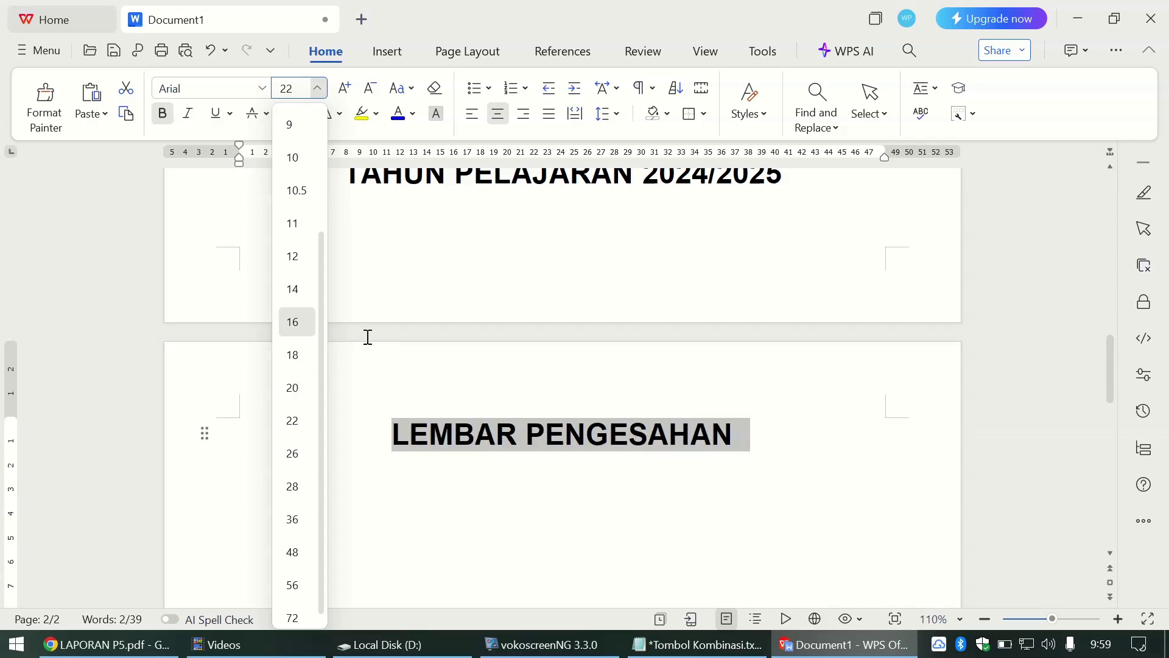
{"action": "key", "text": "alt+Tab"}
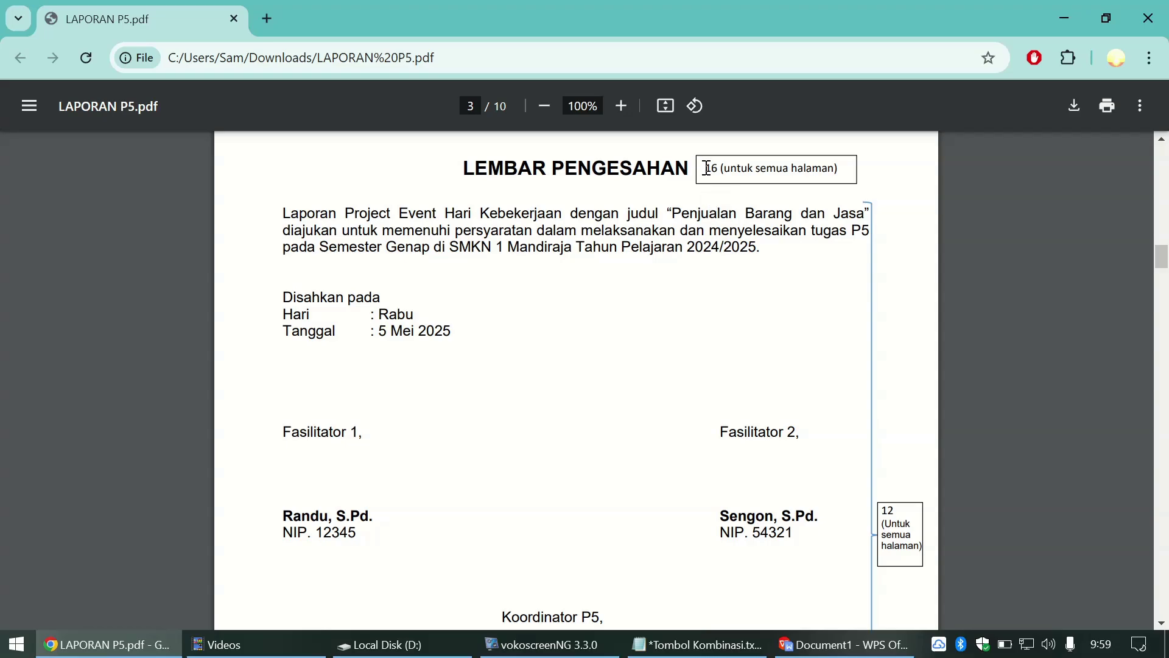
{"action": "key", "text": "alt+Tab"}
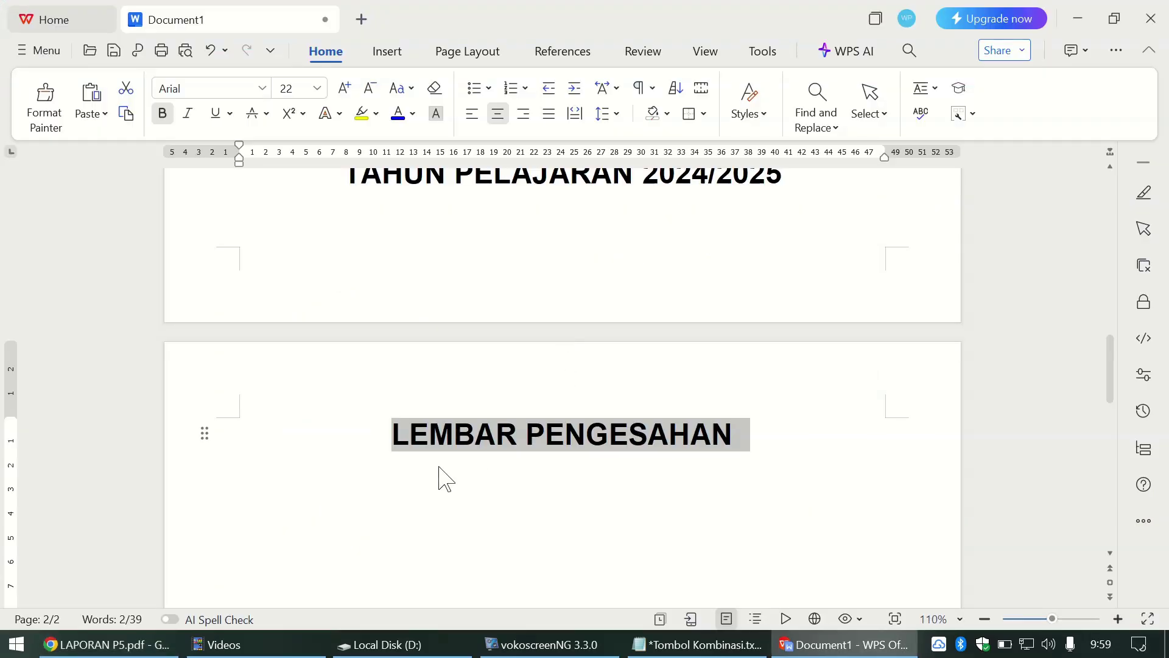
{"action": "left_click", "coordinate": [317, 89]}
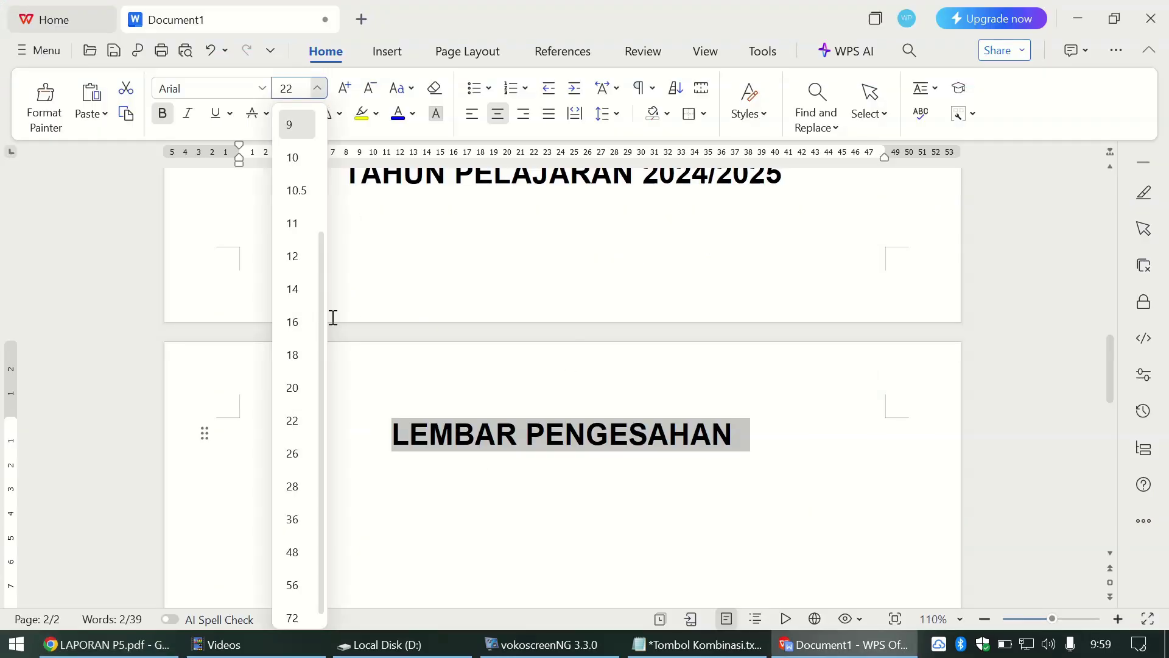
{"action": "left_click", "coordinate": [298, 323]}
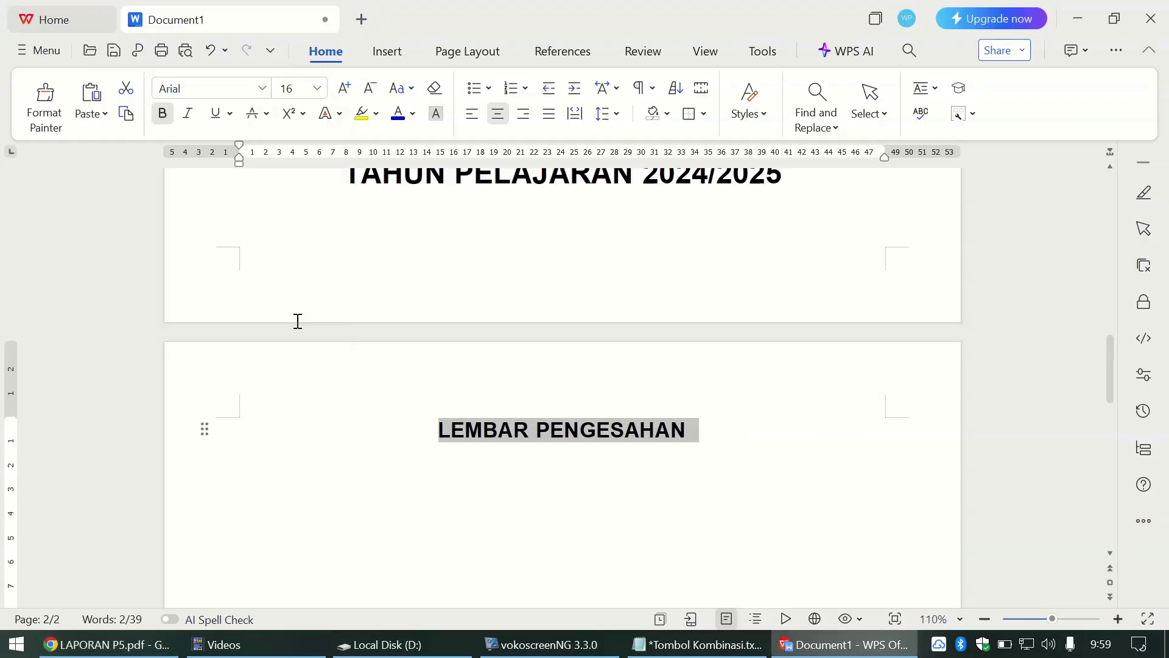
Step: Start a new paragraph two lines below the LEMBAR PENGESAHAN heading
{"action": "left_click", "coordinate": [778, 444]}
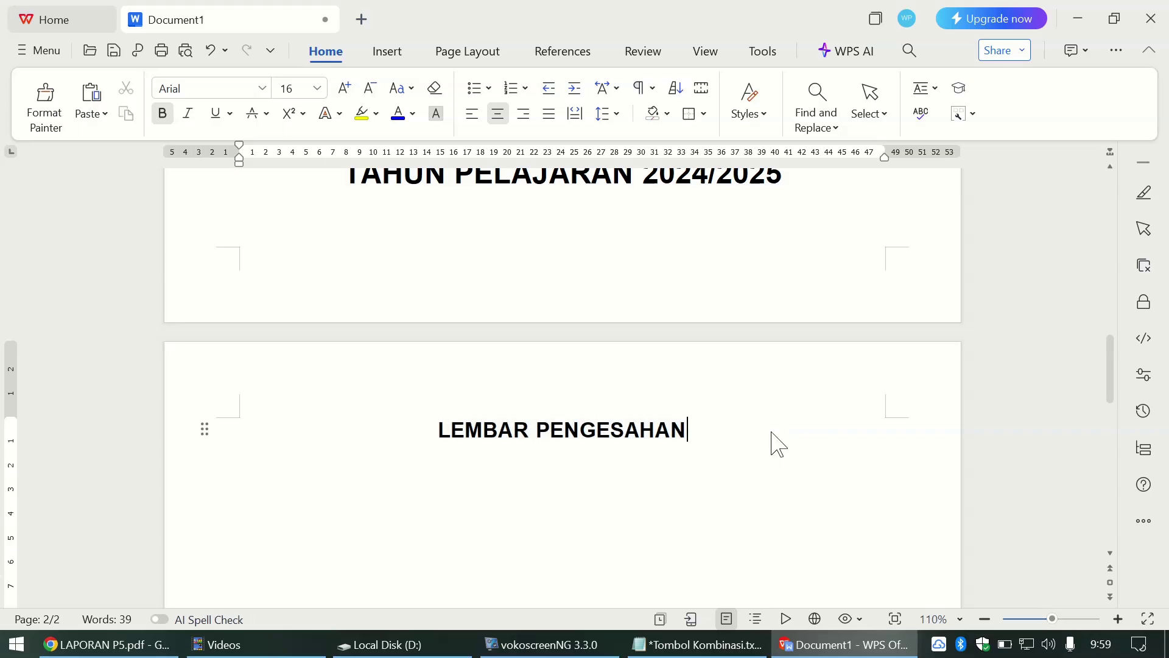
{"action": "key", "text": "Return"}
{"action": "key", "text": "Return"}
Step: Examine the body text, signature block and font size note of the LEMBAR PENGESAHAN page in LAPORAN P5.pdf
{"action": "key", "text": "alt+Tab"}
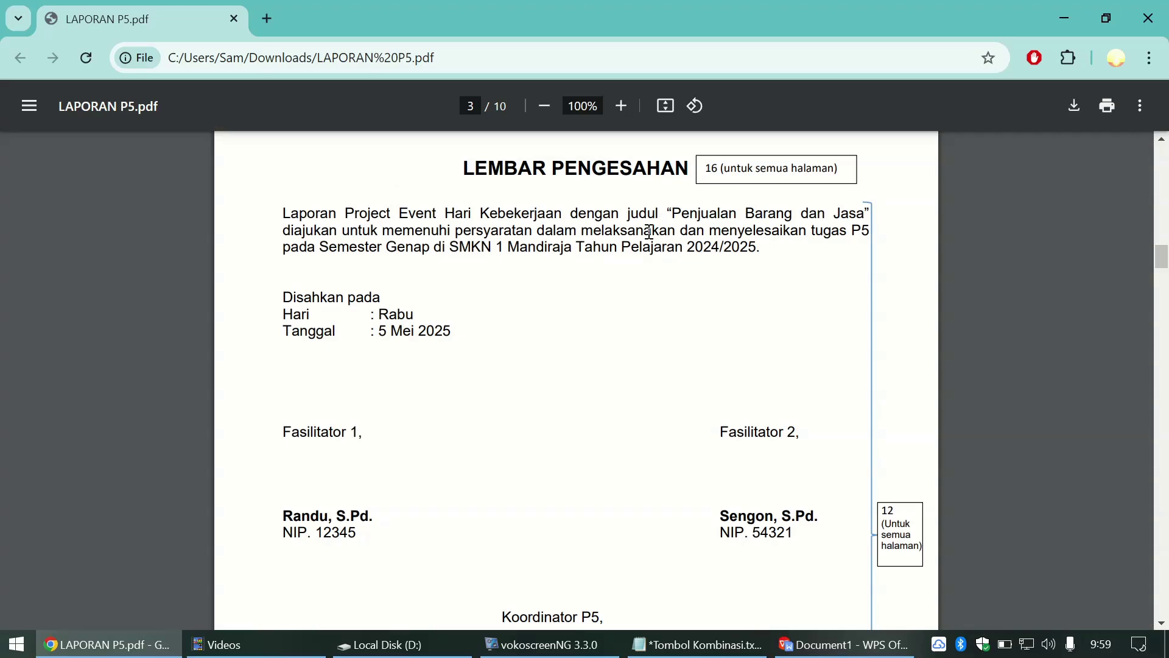
{"action": "scroll", "coordinate": [603, 327], "scroll_direction": "down", "scroll_amount": 2}
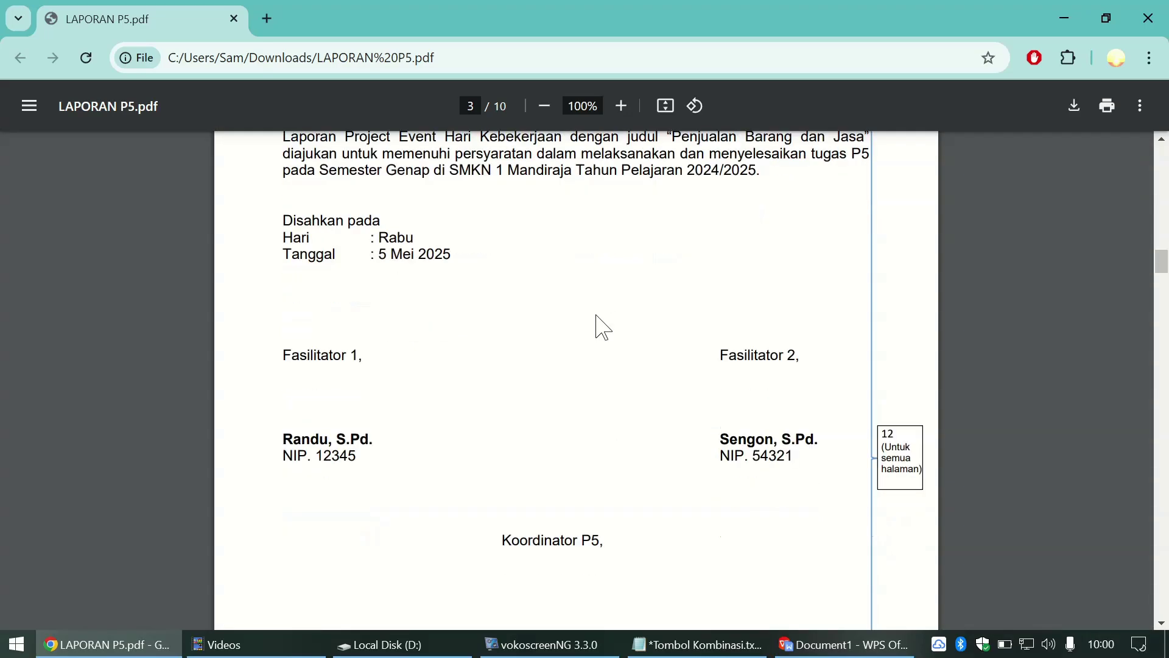
{"action": "scroll", "coordinate": [603, 327], "scroll_direction": "up", "scroll_amount": 2}
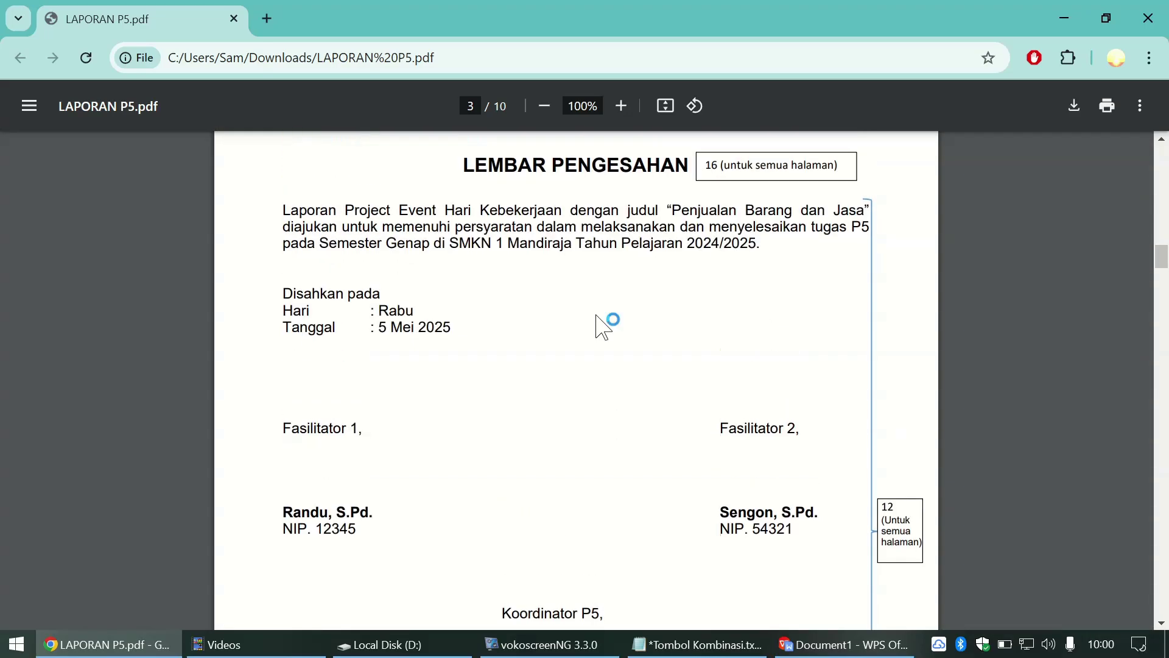
{"action": "scroll", "coordinate": [603, 327], "scroll_direction": "down", "scroll_amount": 2}
{"action": "scroll", "coordinate": [597, 317], "scroll_direction": "up", "scroll_amount": 2}
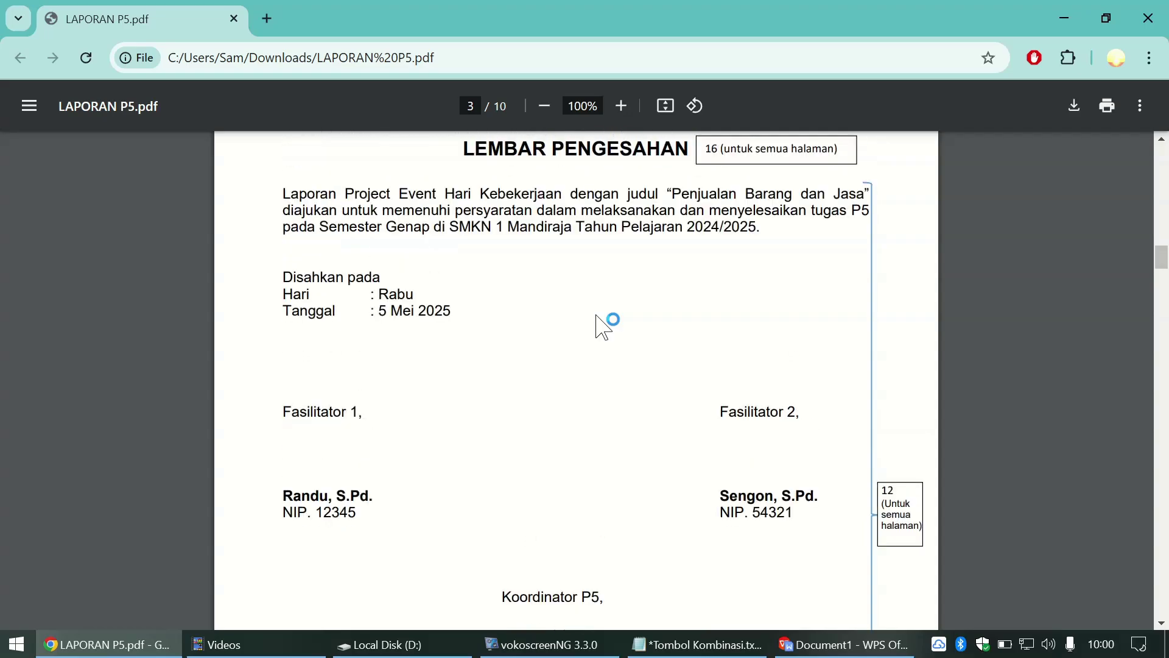
{"action": "scroll", "coordinate": [598, 316], "scroll_direction": "down", "scroll_amount": 1}
{"action": "scroll", "coordinate": [603, 327], "scroll_direction": "down", "scroll_amount": 2}
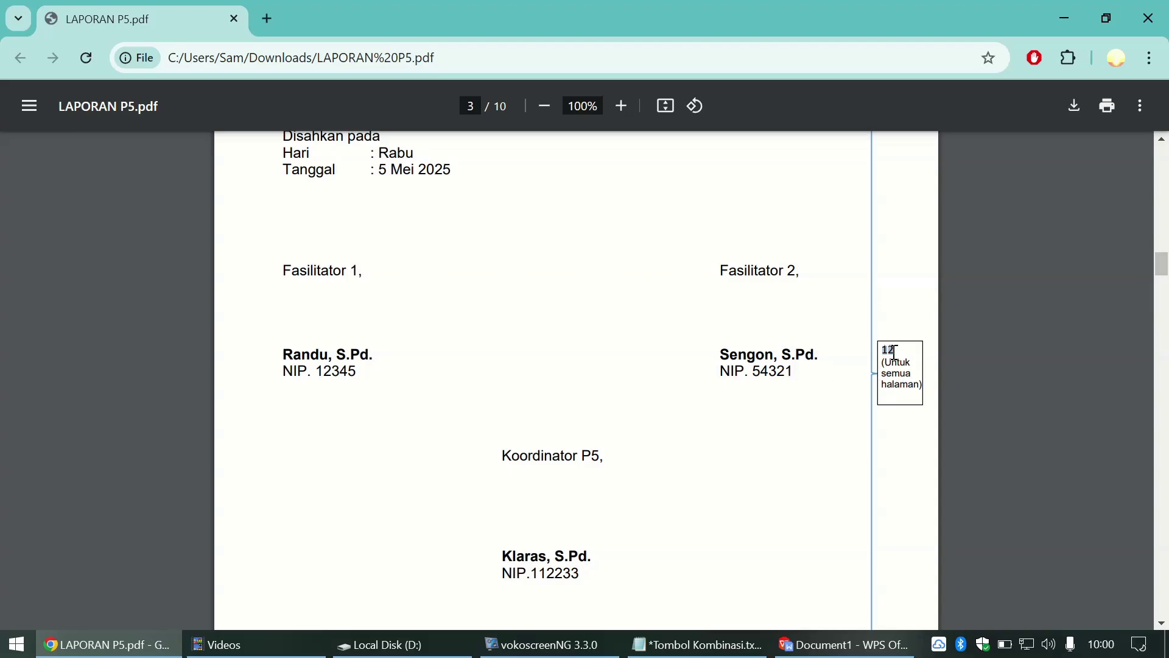
{"action": "scroll", "coordinate": [571, 360], "scroll_direction": "up", "scroll_amount": 5}
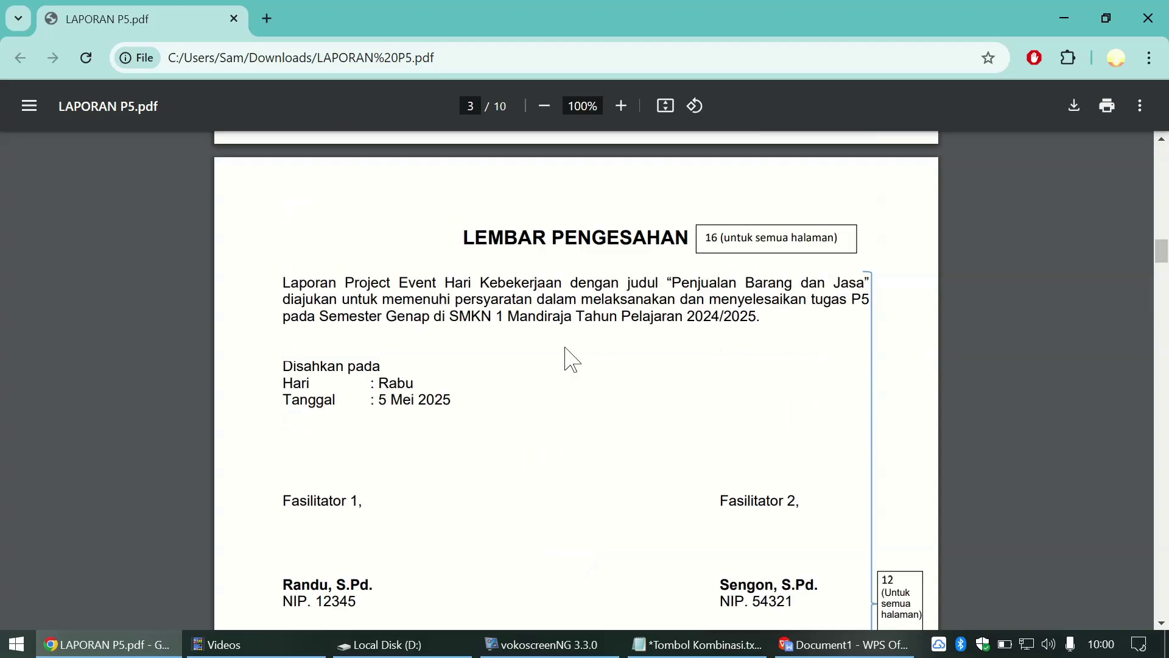
{"action": "scroll", "coordinate": [571, 359], "scroll_direction": "down", "scroll_amount": 2}
{"action": "key", "text": "alt+Tab"}
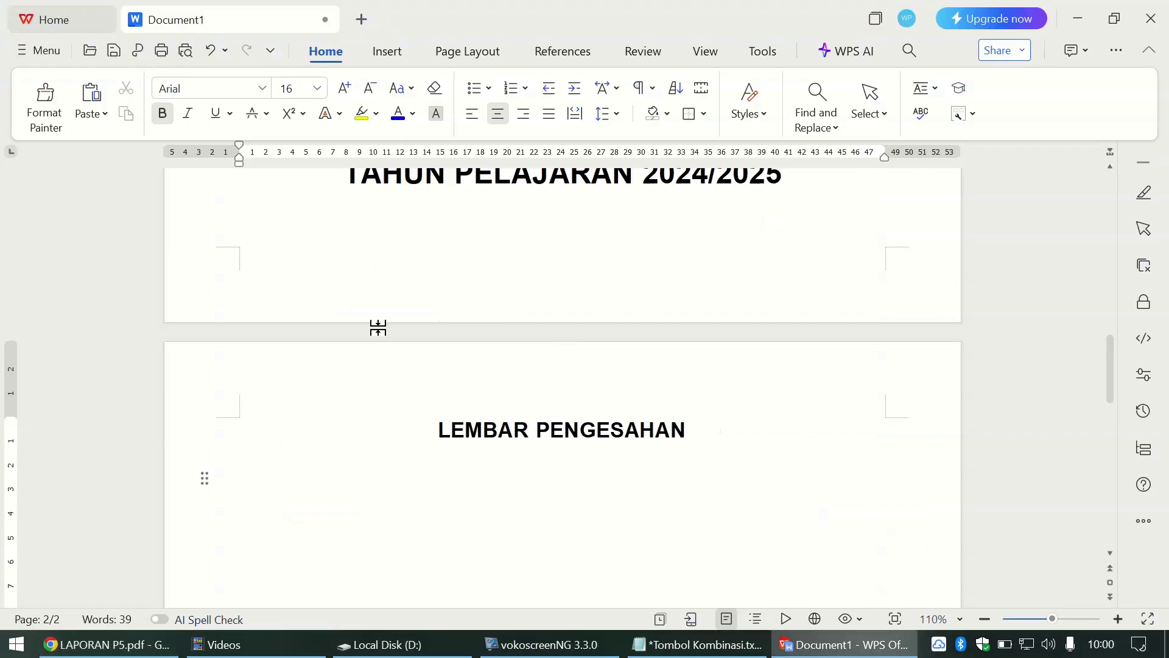
Step: Set the new paragraph below the heading to font size 12 and justified alignment, and check the PDF's opening sentence
{"action": "left_click", "coordinate": [318, 88]}
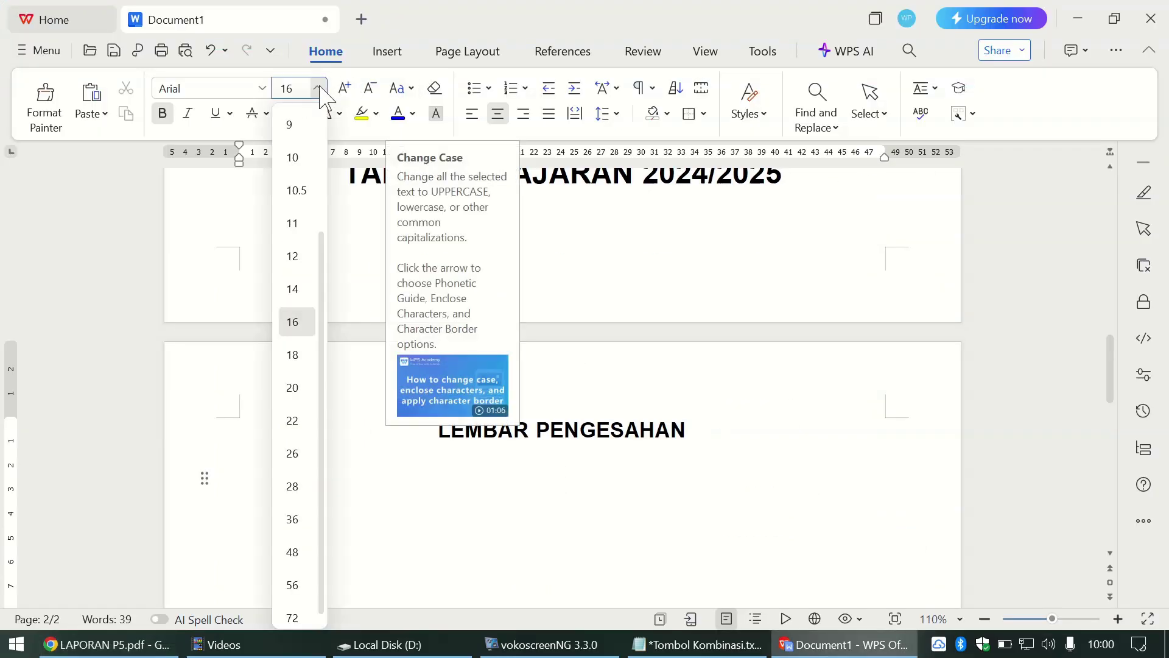
{"action": "left_click", "coordinate": [294, 256]}
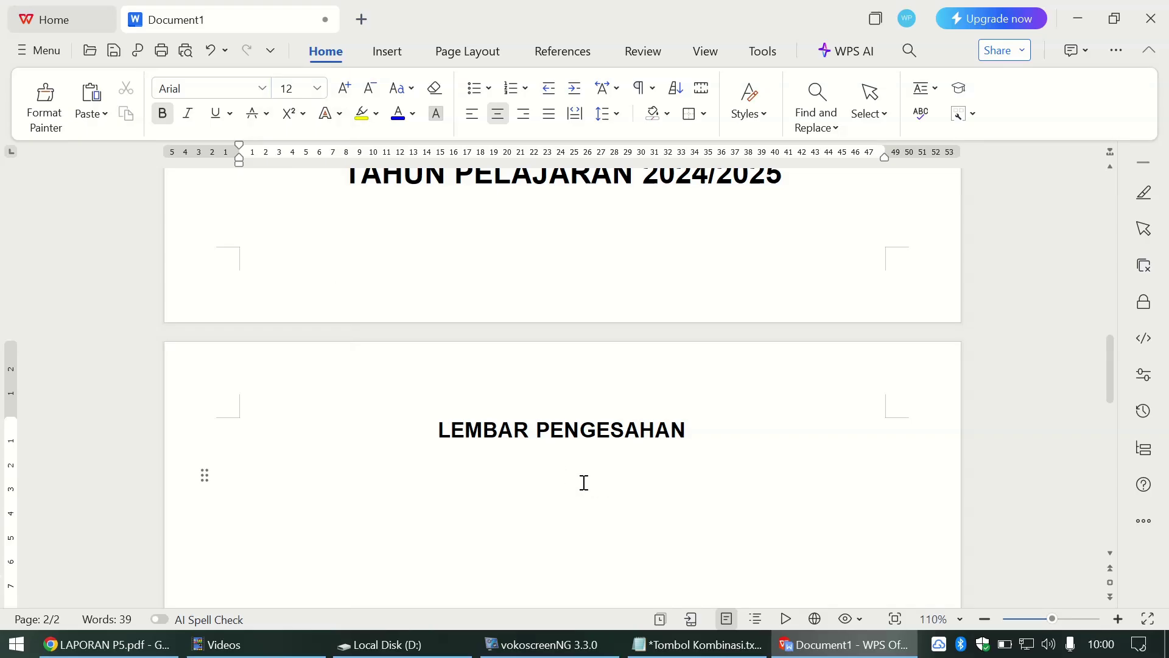
{"action": "key", "text": "ctrl+j"}
{"action": "key", "text": "alt+Tab"}
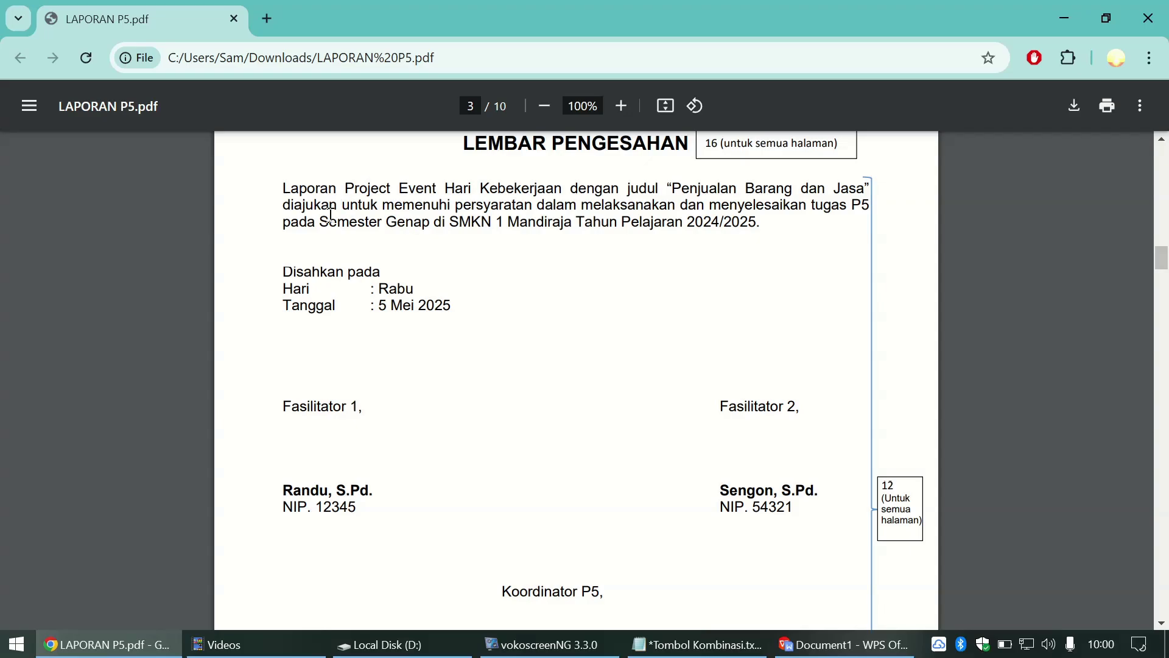
{"action": "key", "text": "alt+Tab"}
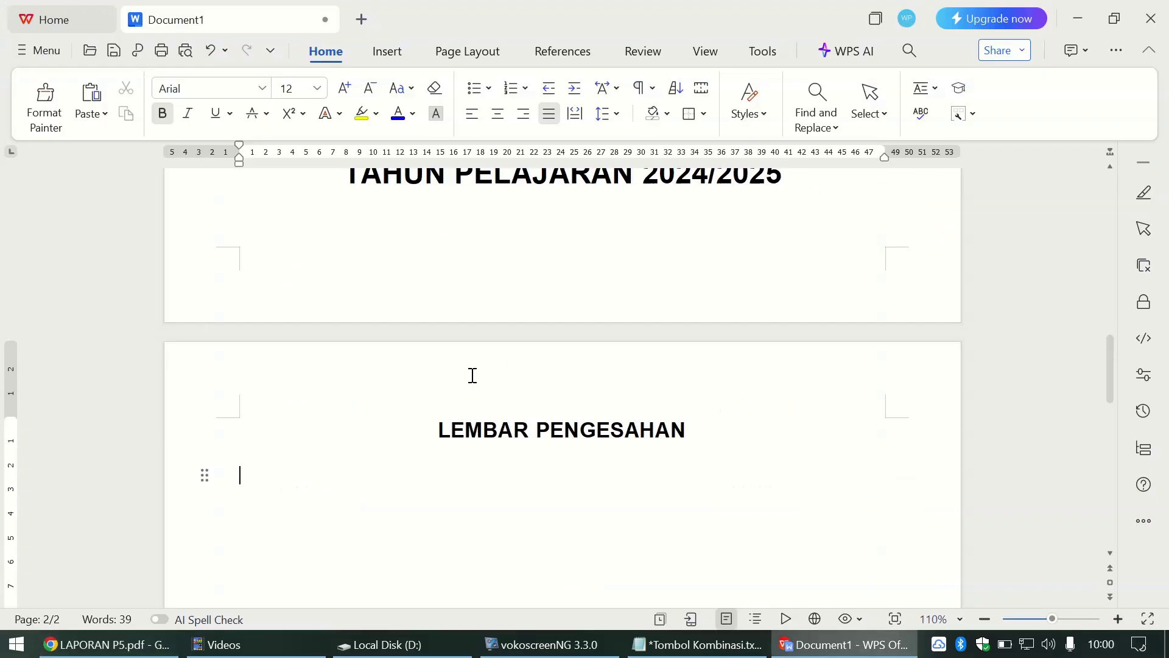
Step: Begin the paragraph below the LEMBAR PENGESAHAN heading with "Laporan" and remove its bold formatting
{"action": "type", "text": "lapora"}
{"action": "left_click_drag", "start_coordinate": [305, 475], "coordinate": [239, 478]}
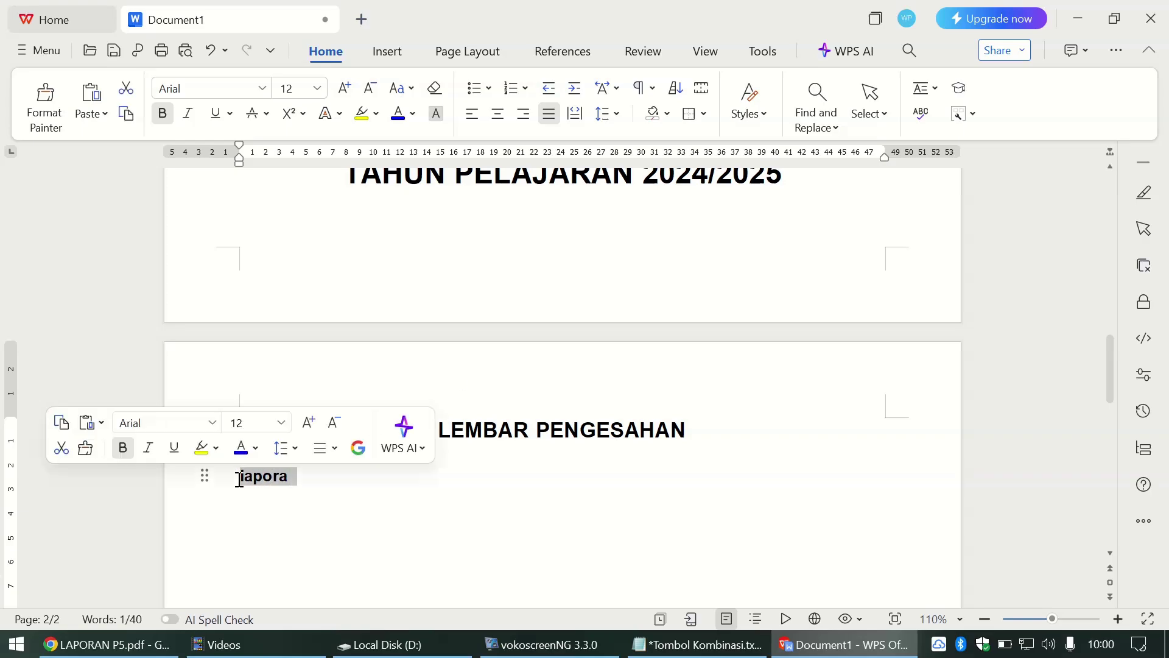
{"action": "left_click", "coordinate": [162, 114]}
{"action": "left_click", "coordinate": [320, 472]}
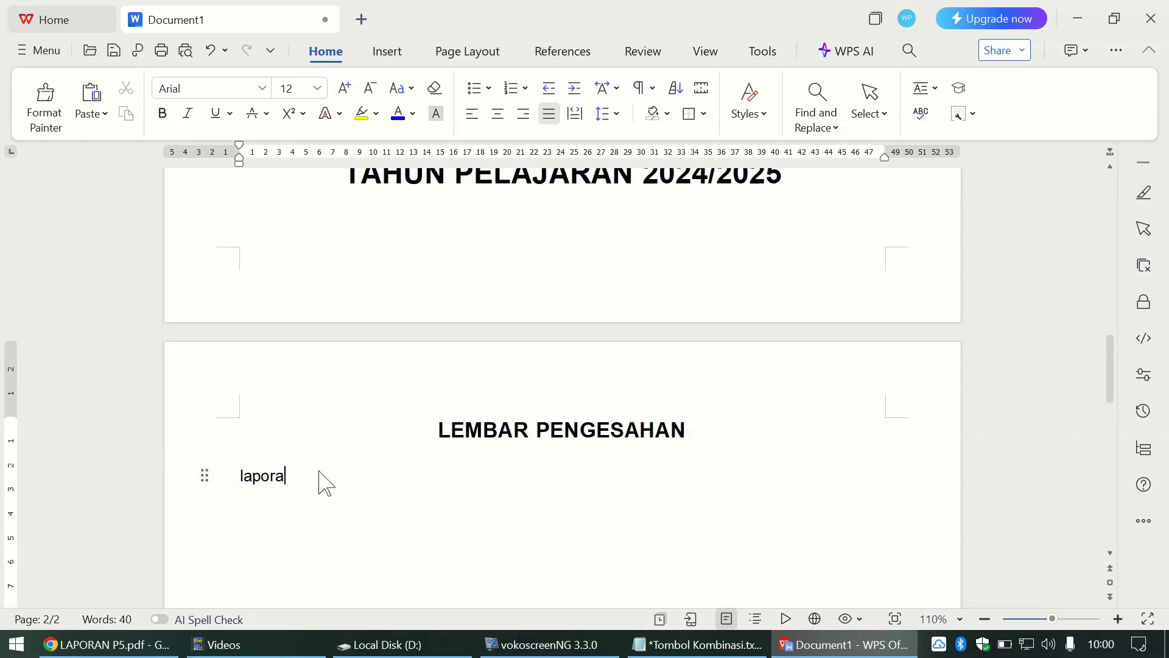
{"action": "type", "text": "n"}
Step: Continue the paragraph after "Laporan" with "Projek Penguatan Profil Pelajar Pancasila ()"
{"action": "key", "text": "alt+Tab"}
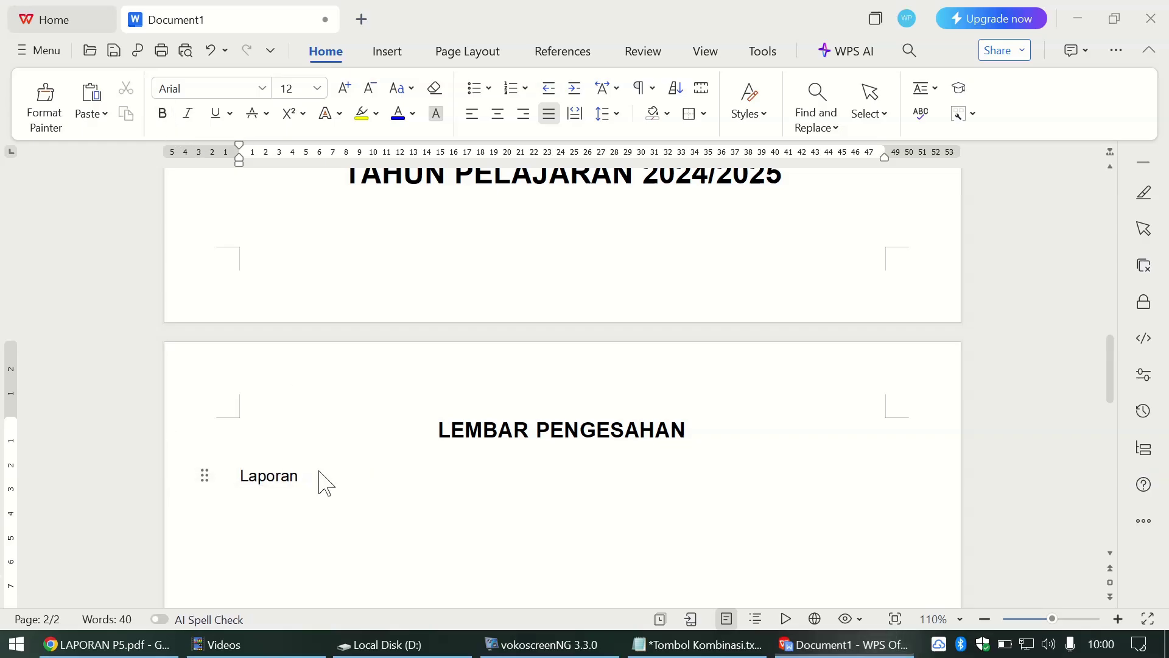
{"action": "key", "text": "alt+Tab"}
{"action": "type", "text": "P"}
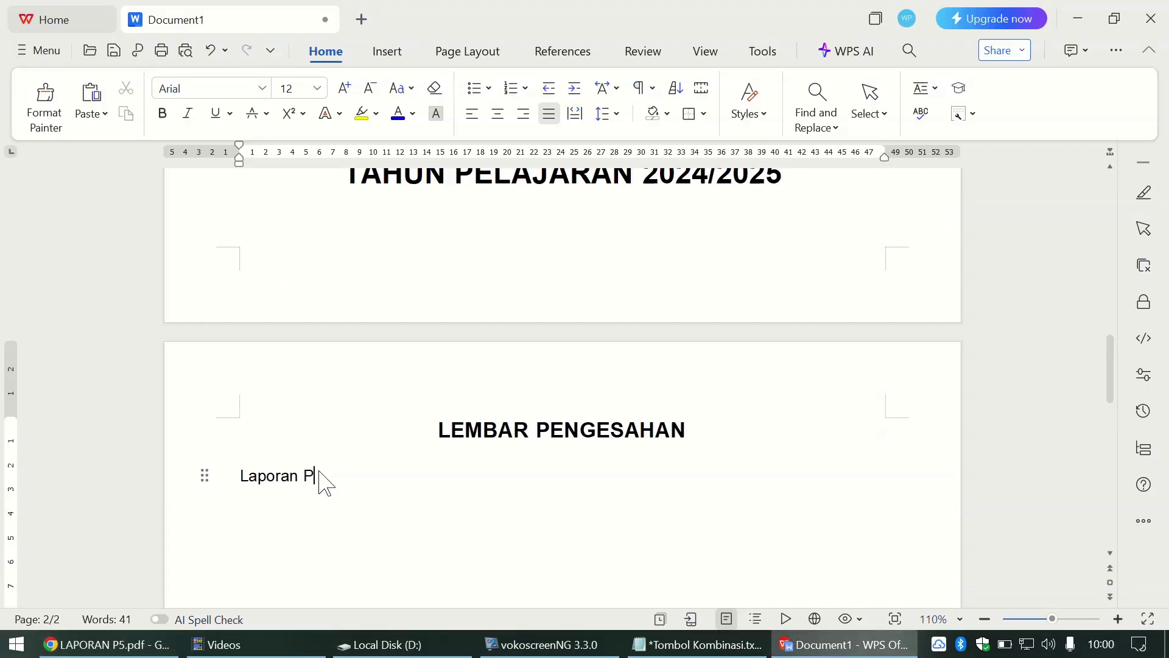
{"action": "type", "text": "rojek Penguatan Profi"}
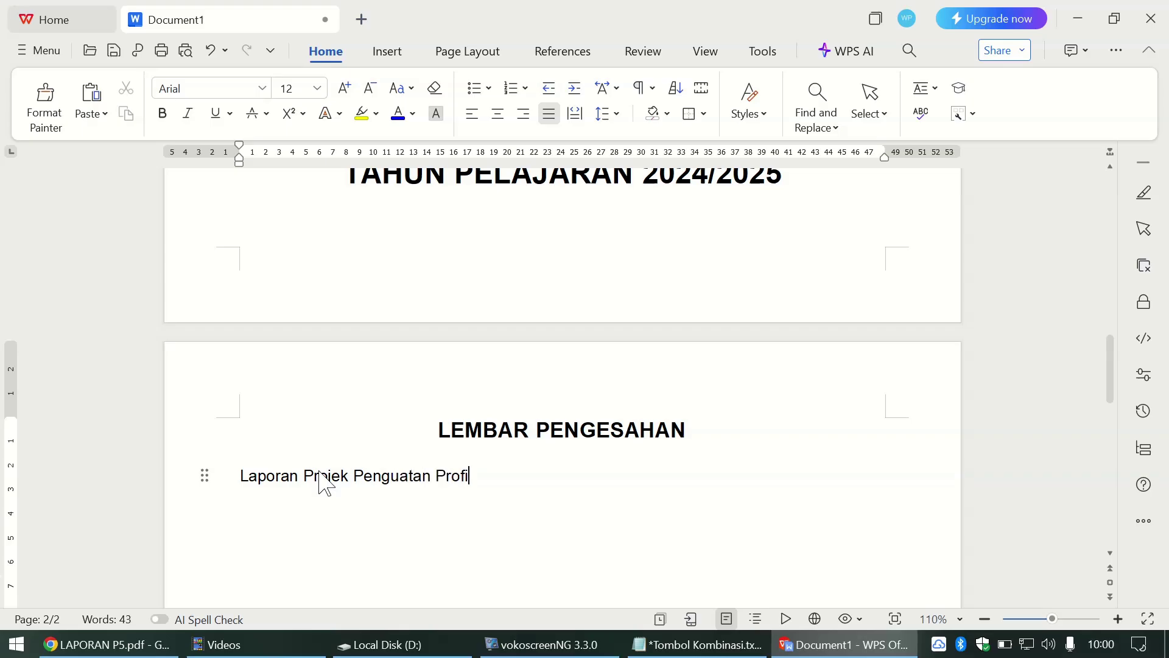
{"action": "type", "text": "l Pelajar Panca"}
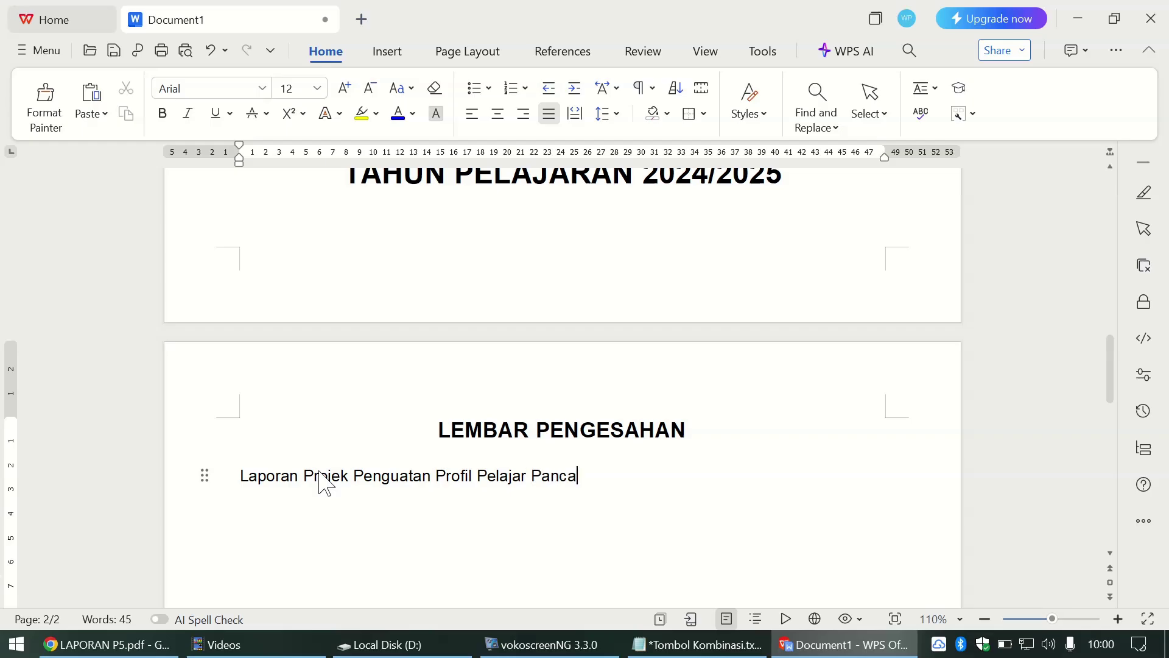
{"action": "type", "text": "sila ("}
Step: Compare the wording with the PDF and replace "Penguatan Profil Pelajar Pancasila ()" with "Event Kebekerjaan"
{"action": "key", "text": "alt+Tab"}
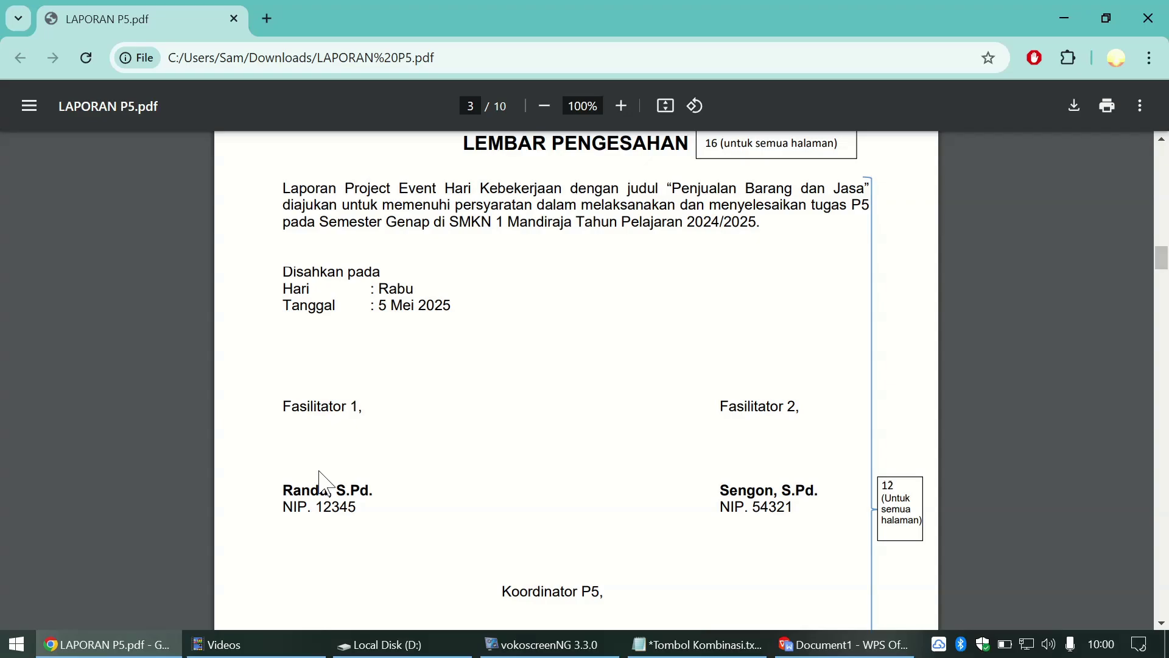
{"action": "key", "text": "alt+Tab"}
{"action": "key", "text": "alt+Tab"}
{"action": "key", "text": "alt+Tab"}
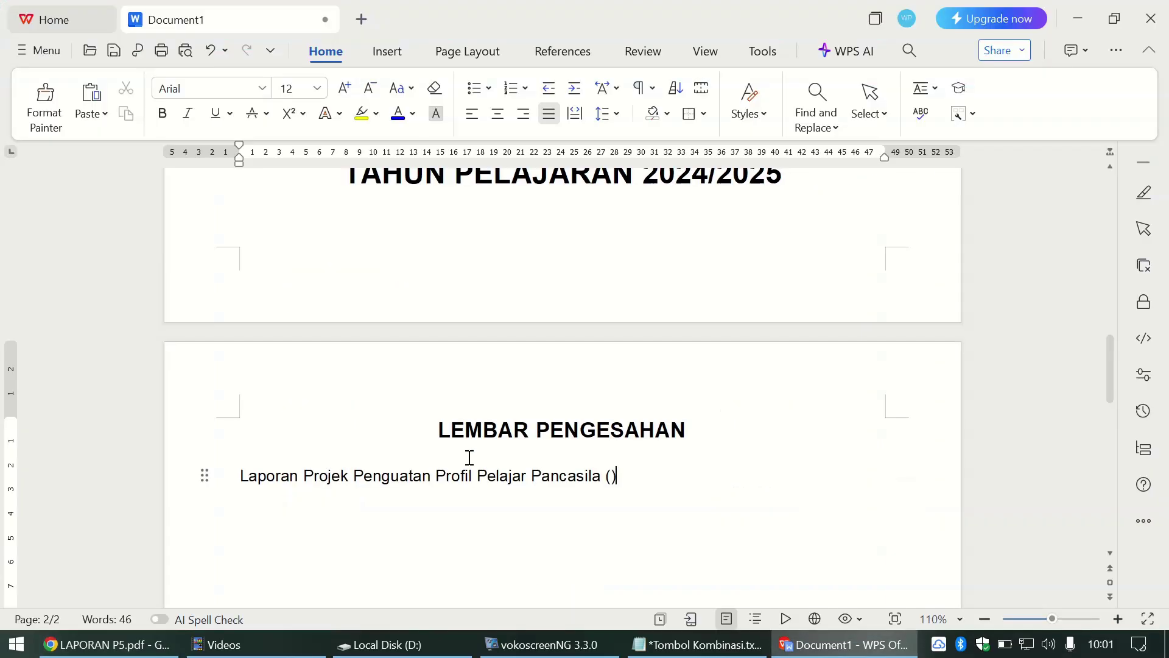
{"action": "left_click_drag", "start_coordinate": [629, 481], "coordinate": [358, 479]}
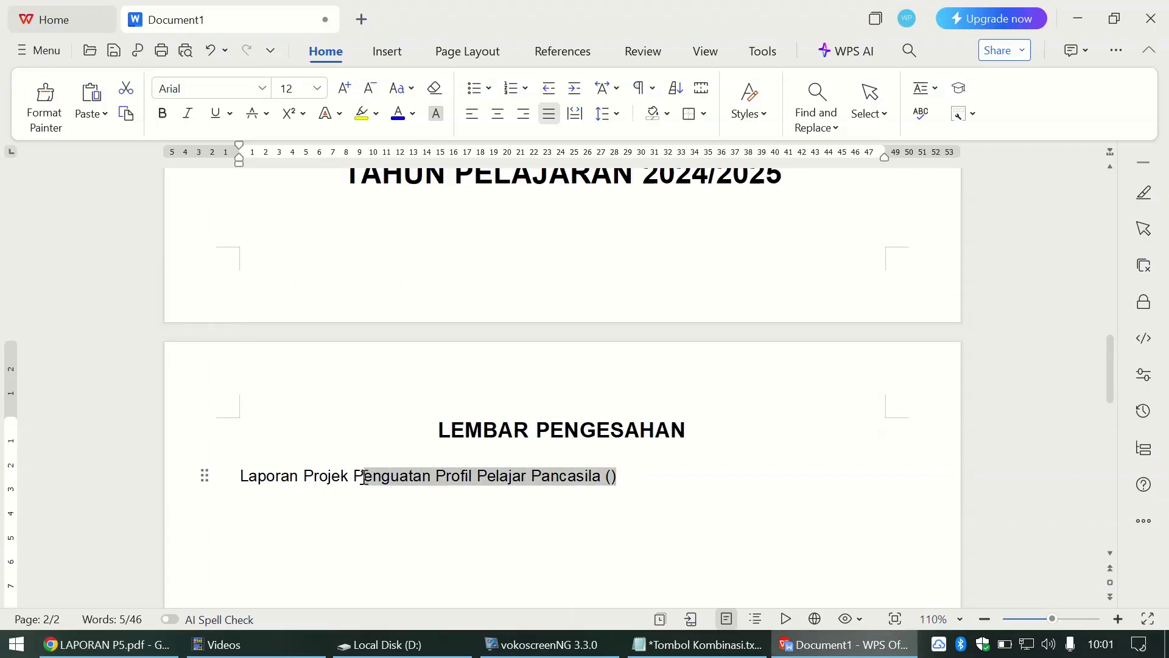
{"action": "key", "text": "alt+Tab"}
{"action": "key", "text": "alt+Tab"}
{"action": "key", "text": "BackSpace"}
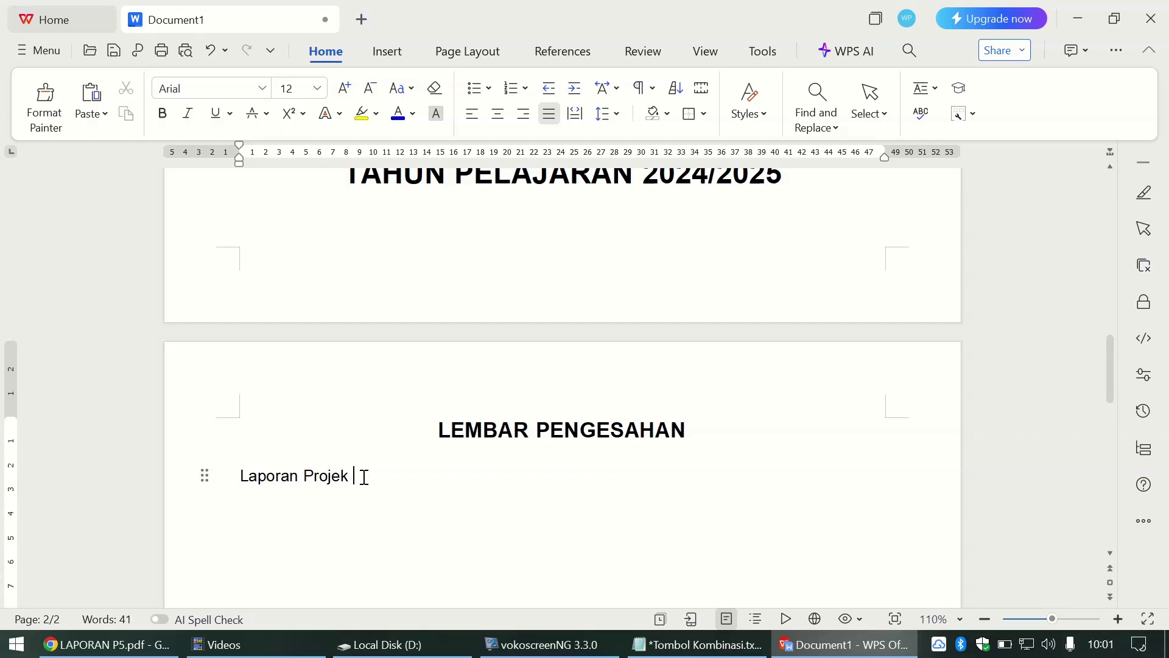
{"action": "type", "text": "K"}
{"action": "key", "text": "BackSpace"}
{"action": "type", "text": "Event Kebekerjaan"}
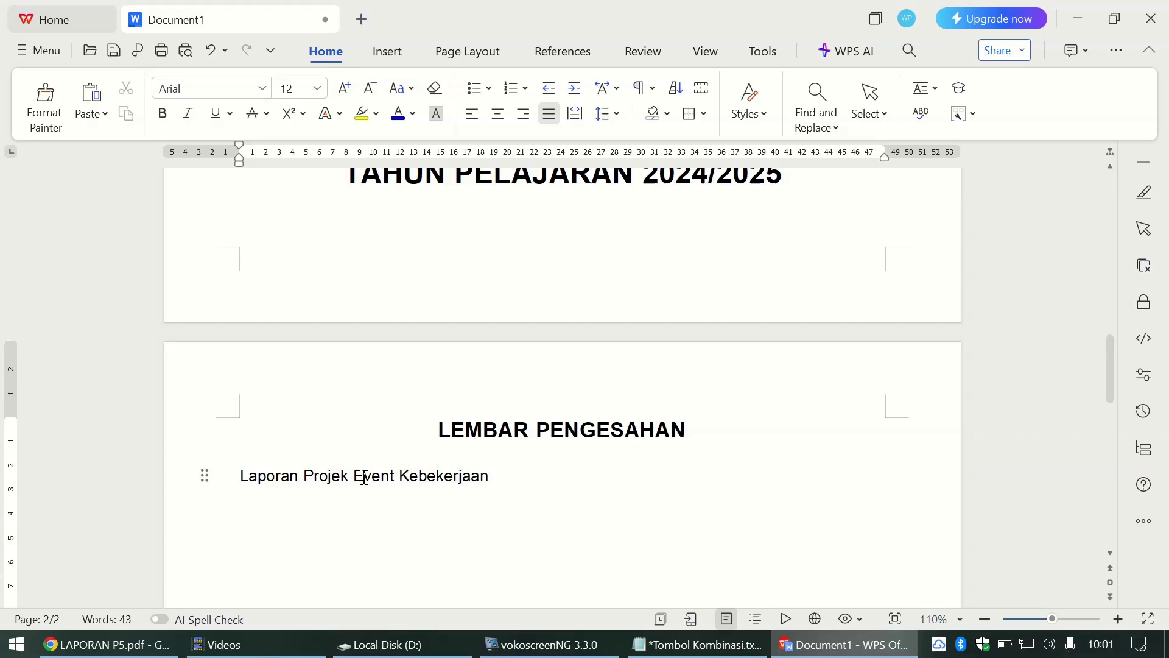
Step: Check the project name in the PDF and insert "Hari" before "Kebekerjaan"
{"action": "key", "text": "alt+Tab"}
{"action": "key", "text": "alt+Tab"}
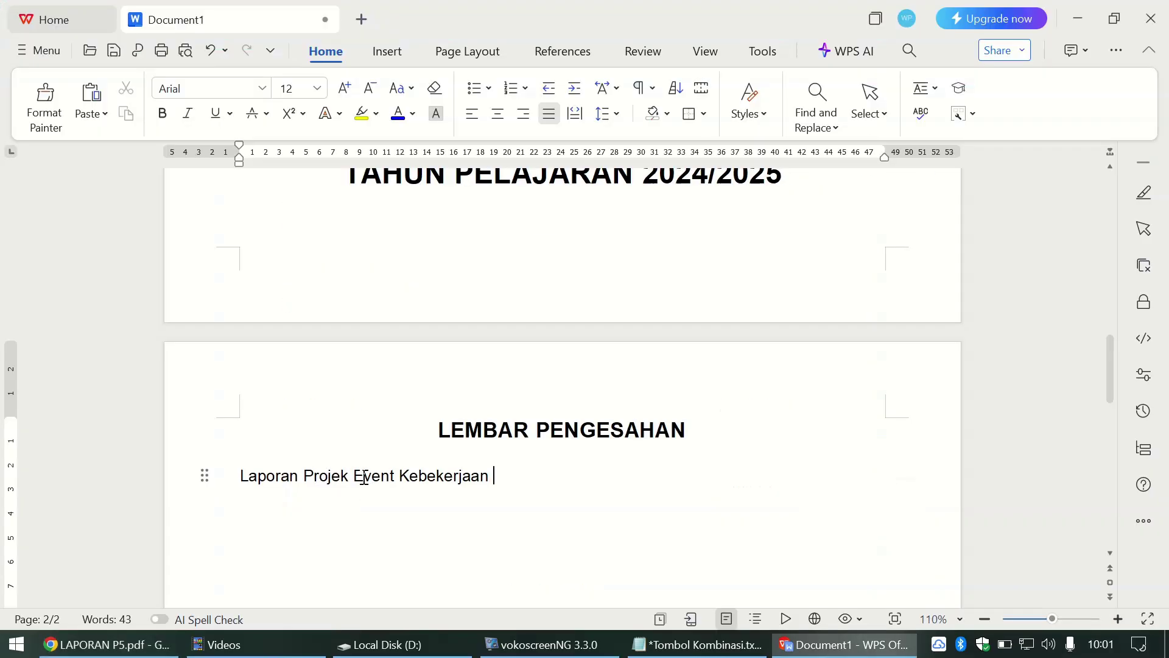
{"action": "key", "text": "Left"}
{"action": "key", "text": "Left"}
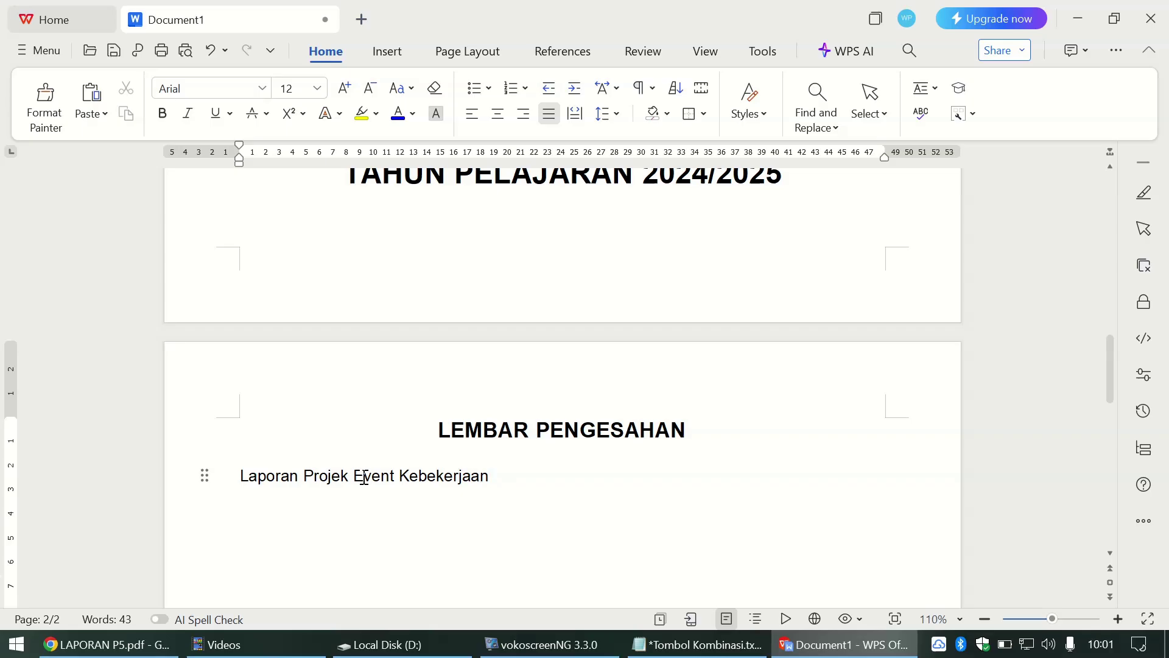
{"action": "type", "text": "Hari"}
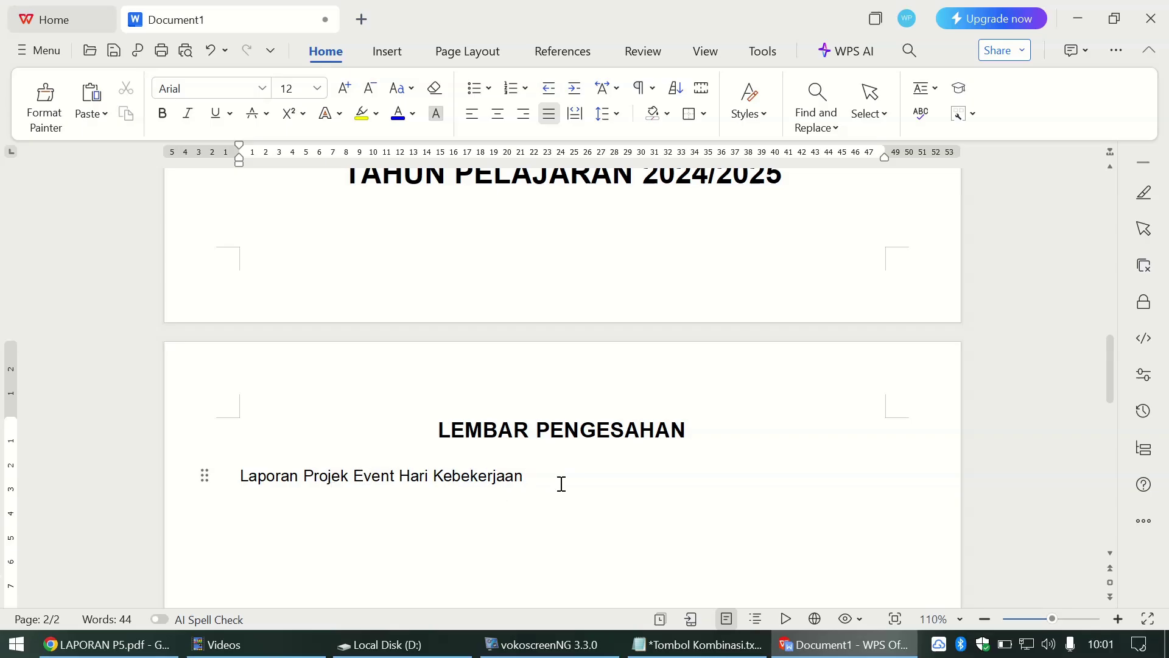
Step: Continue the sentence with "dengan judul" as in the PDF, dismissing the low battery notice
{"action": "key", "text": "alt+Tab"}
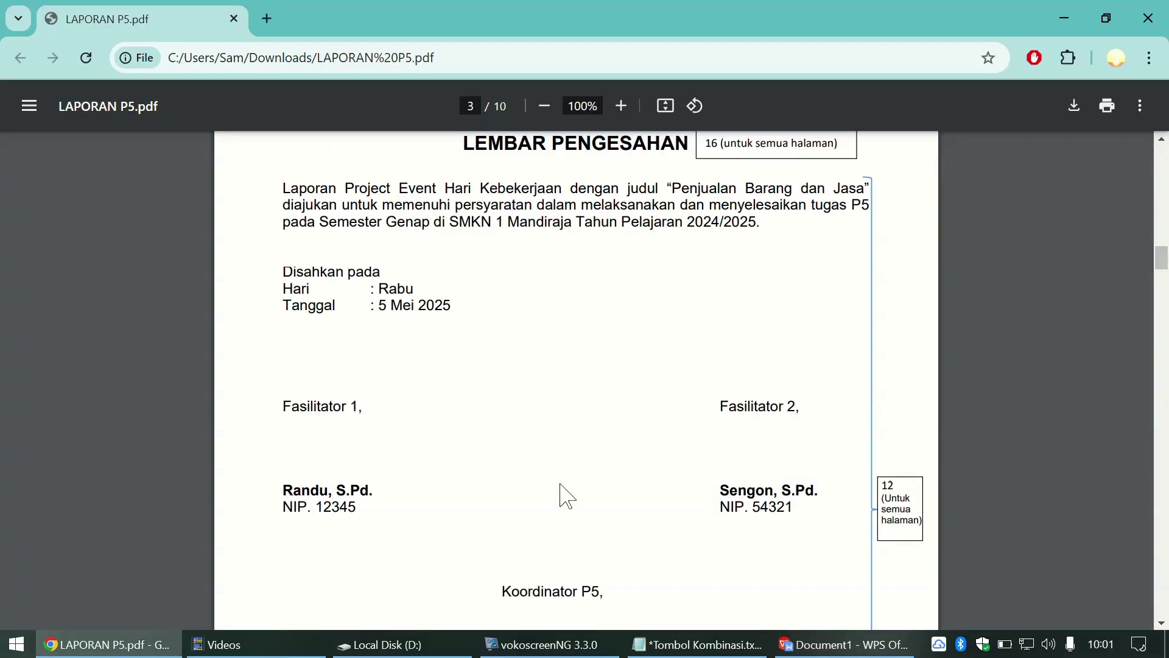
{"action": "key", "text": "alt+Tab"}
{"action": "type", "text": "dengan "}
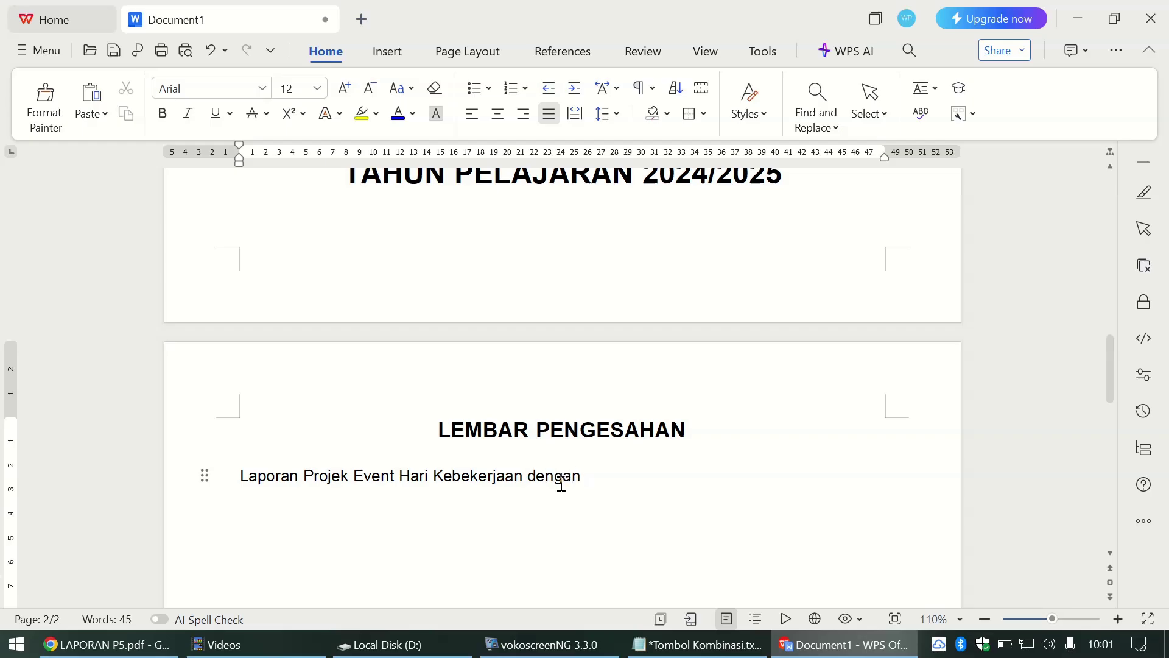
{"action": "type", "text": "judu"}
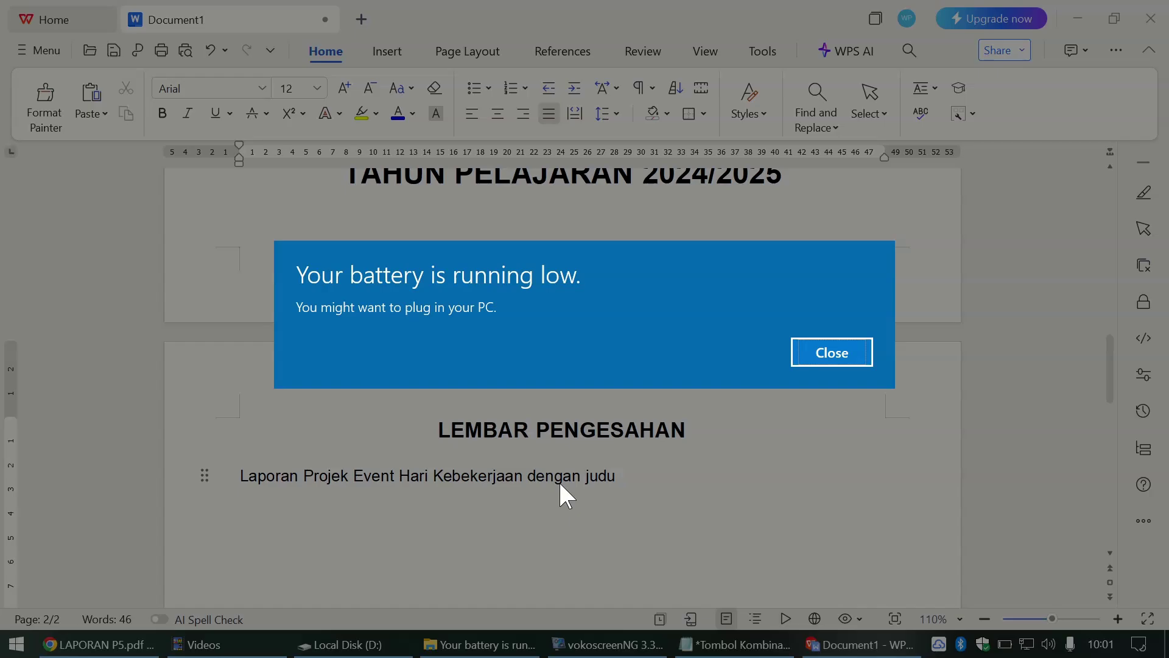
{"action": "key", "text": "Return"}
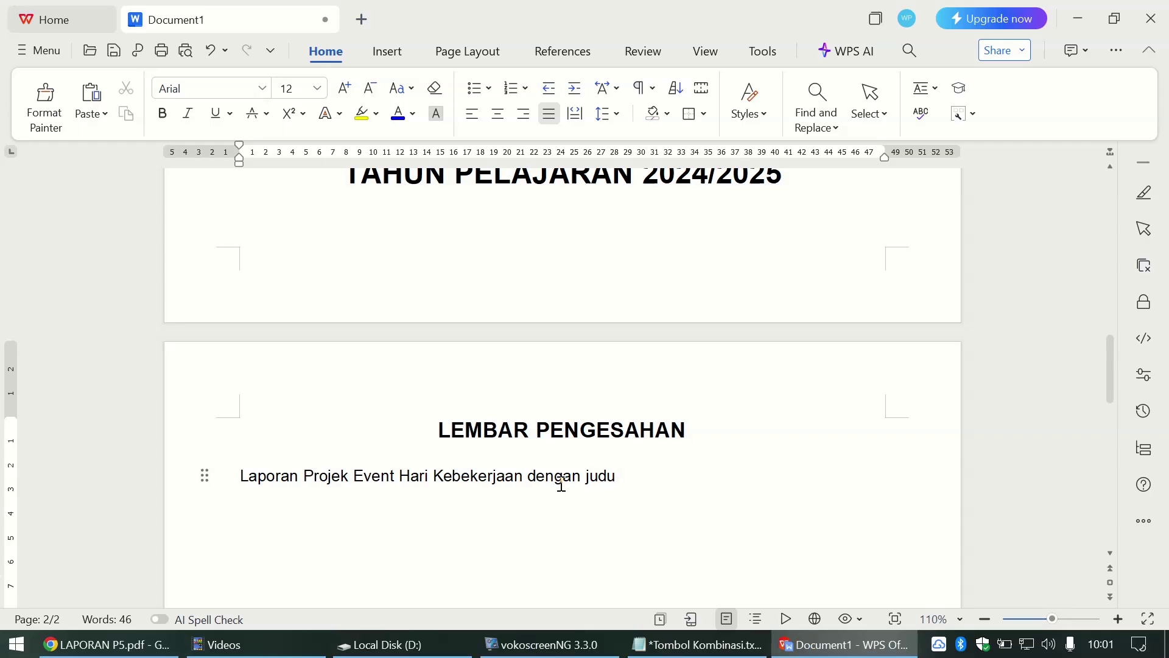
{"action": "type", "text": "l"}
Step: Add the project title "Penjualan Barang dan Jasa" in quotation marks after "judul", following the PDF
{"action": "key", "text": "alt+Tab"}
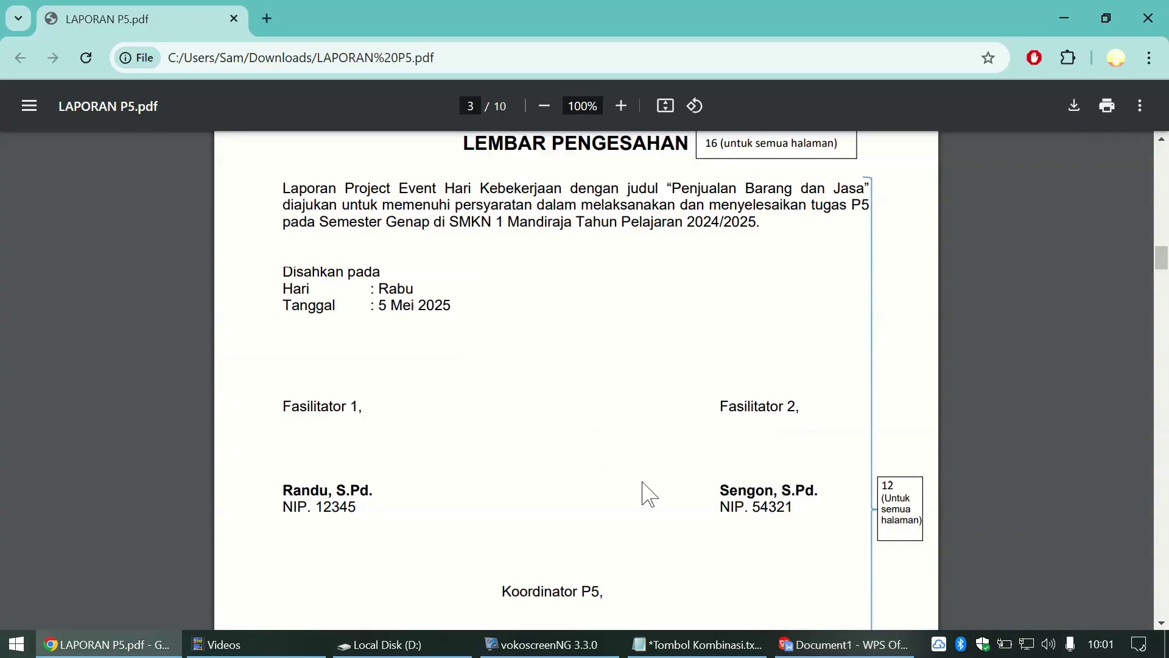
{"action": "key", "text": "alt+Tab"}
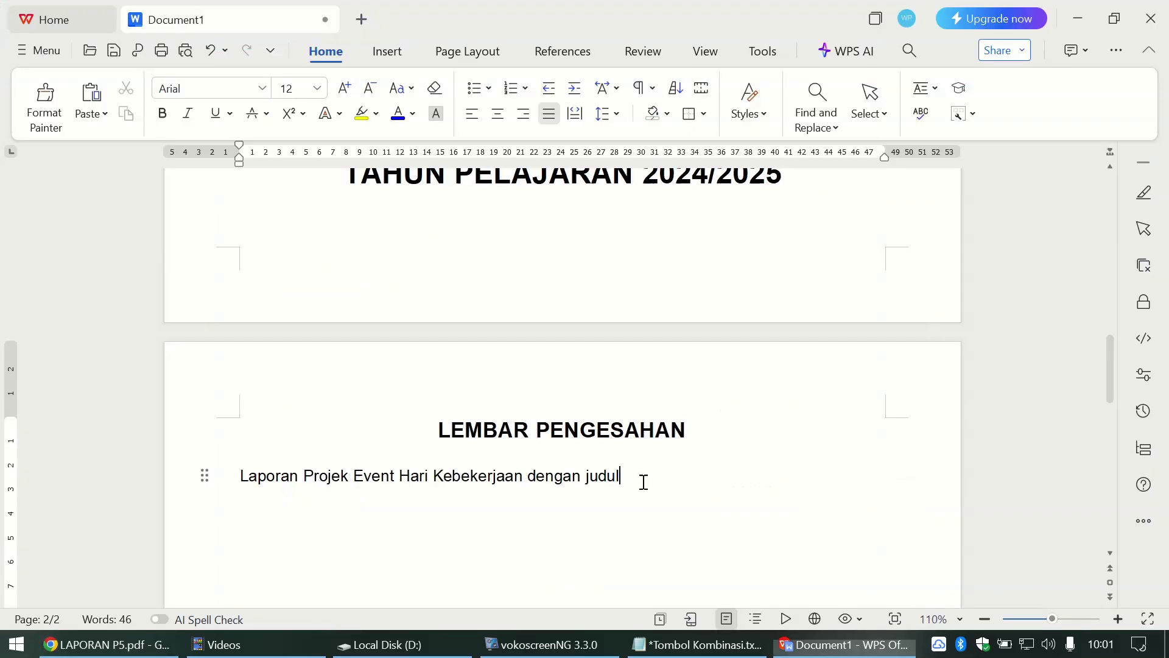
{"action": "type", "text": "\"\""}
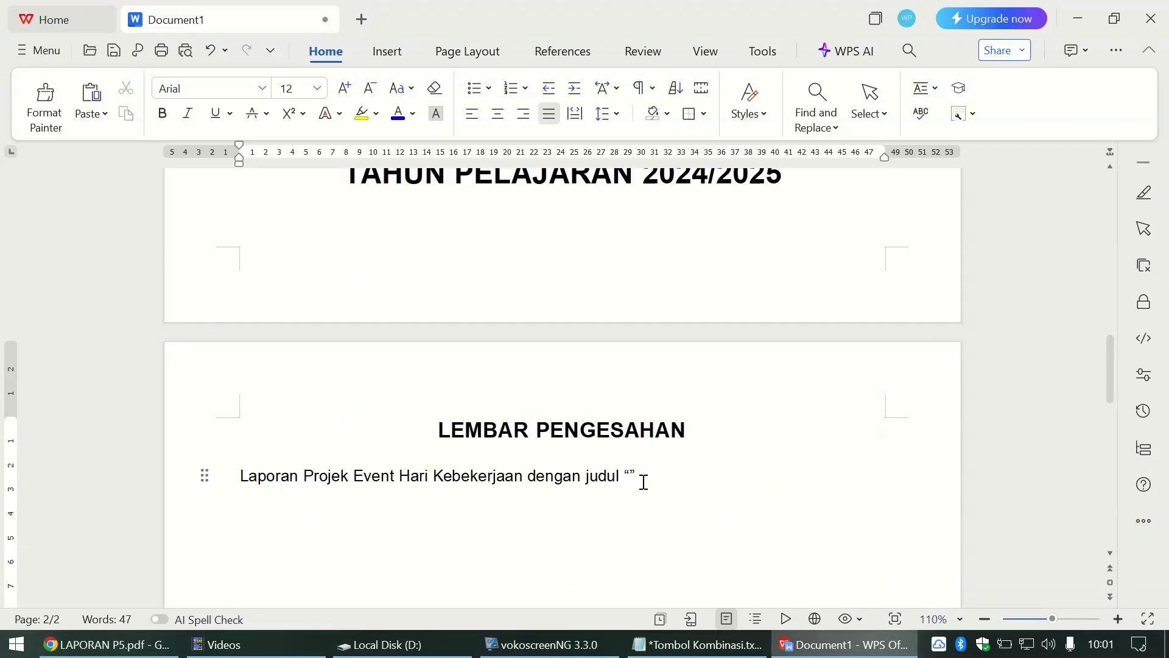
{"action": "type", "text": "Penjualan Bar"}
{"action": "key", "text": "alt+Tab"}
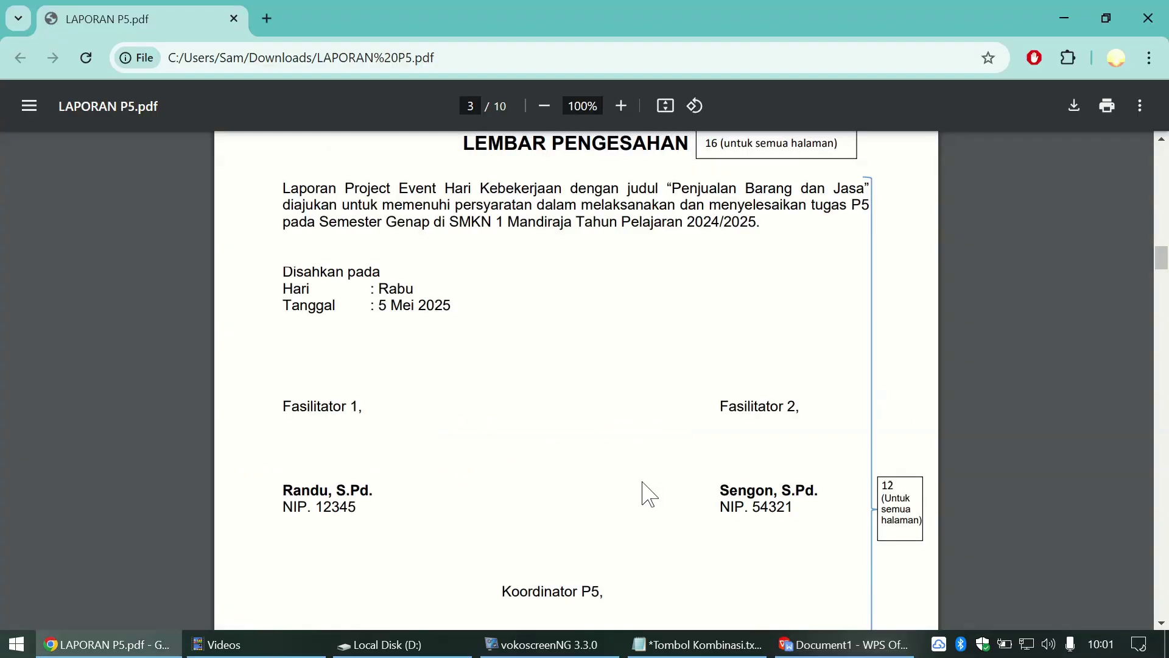
{"action": "key", "text": "alt+Tab"}
{"action": "key", "text": "BackSpace"}
{"action": "key", "text": "BackSpace"}
{"action": "key", "text": "BackSpace"}
{"action": "type", "text": "Baran"}
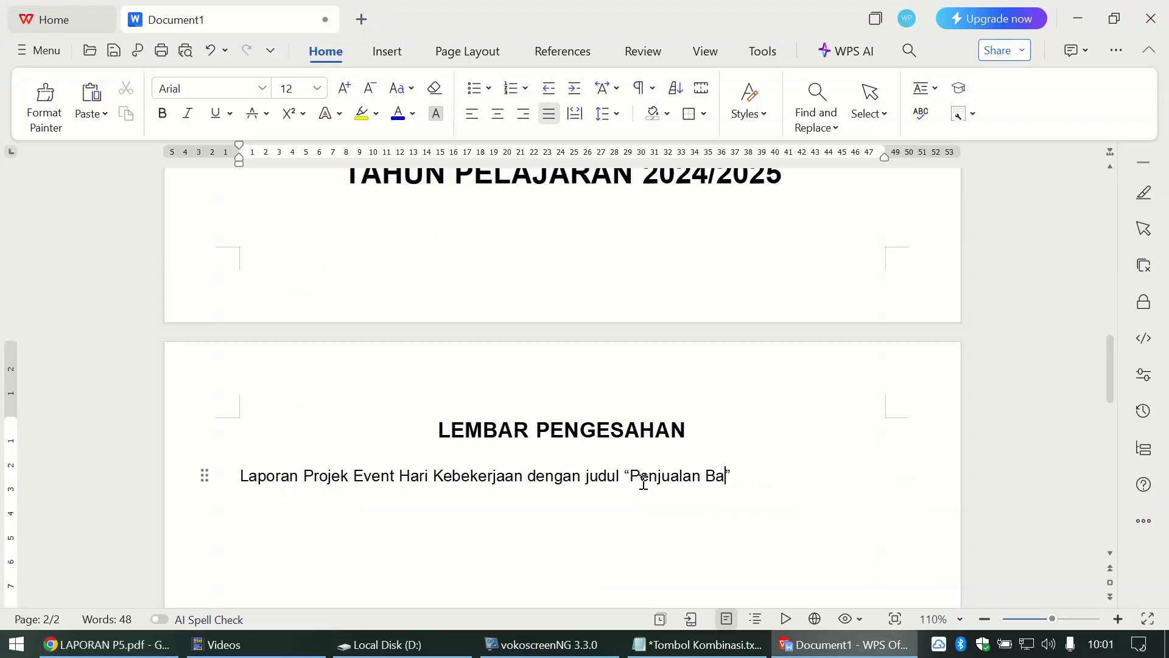
{"action": "type", "text": "g dan Jasa"}
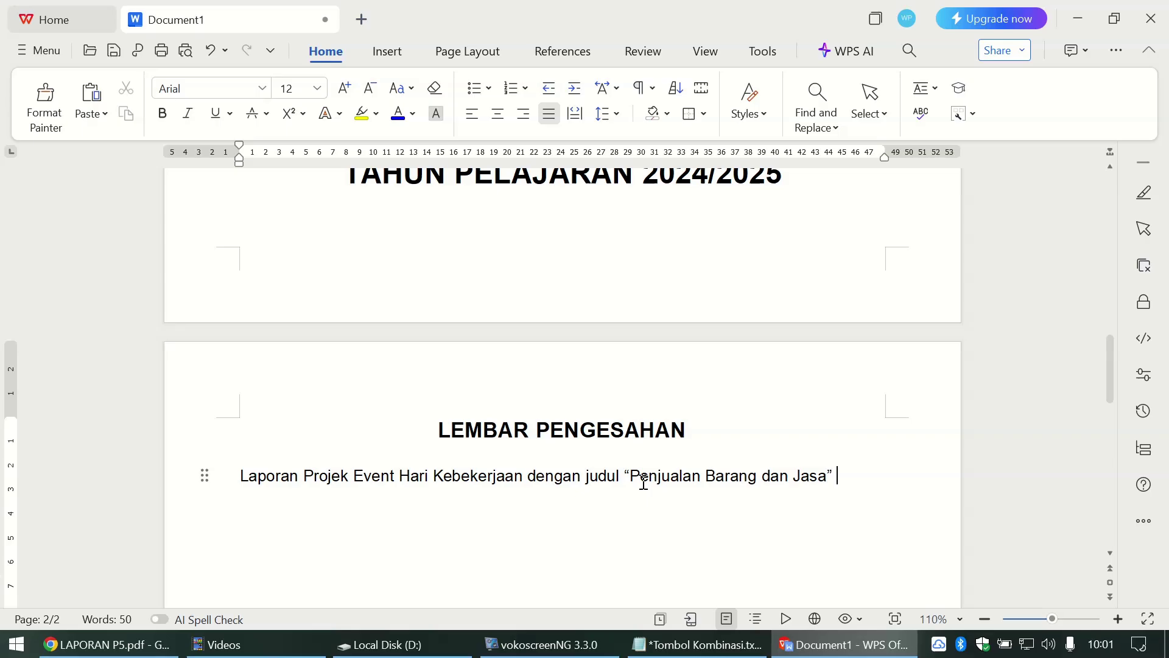
{"action": "key", "text": "alt+Tab"}
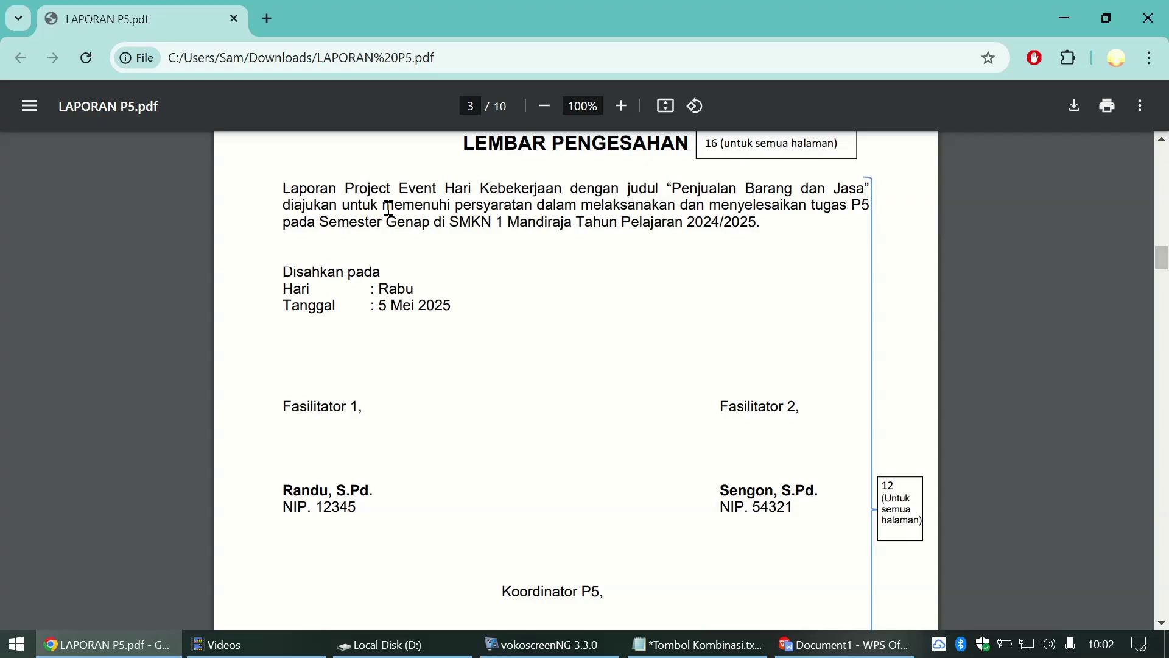
{"action": "key", "text": "alt+Tab"}
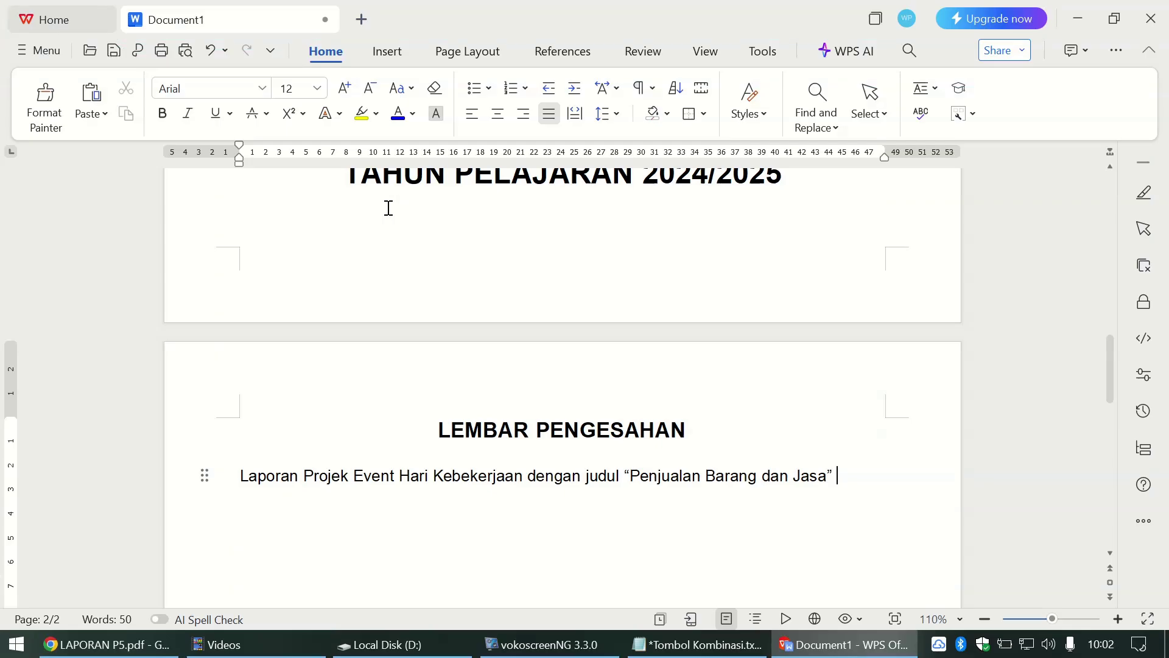
{"action": "type", "text": "dilanjutkan"}
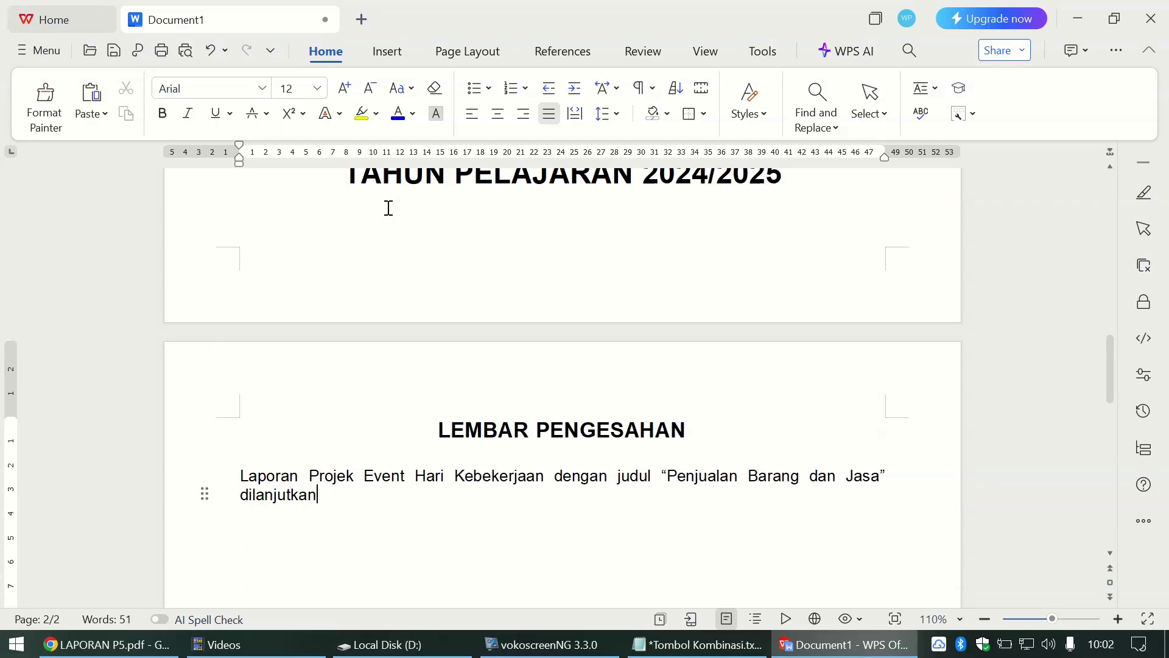
{"action": "type", "text": " de"}
{"action": "key", "text": "BackSpace"}
{"action": "key", "text": "BackSpace"}
{"action": "key", "text": "alt+Tab"}
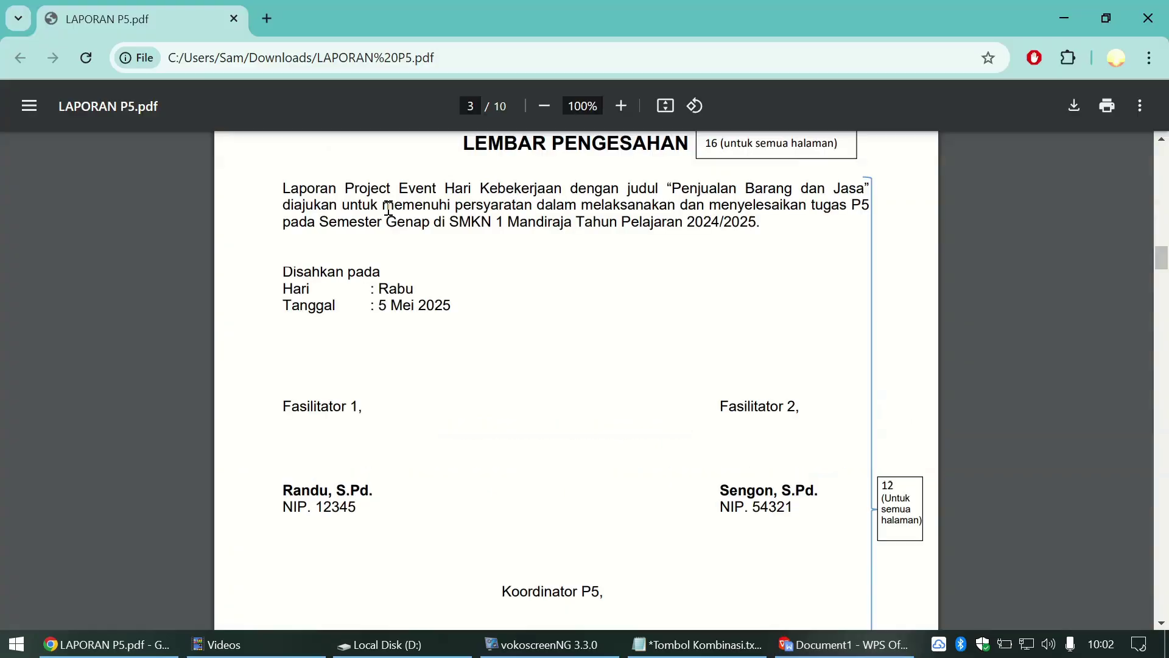
{"action": "key", "text": "alt+Tab"}
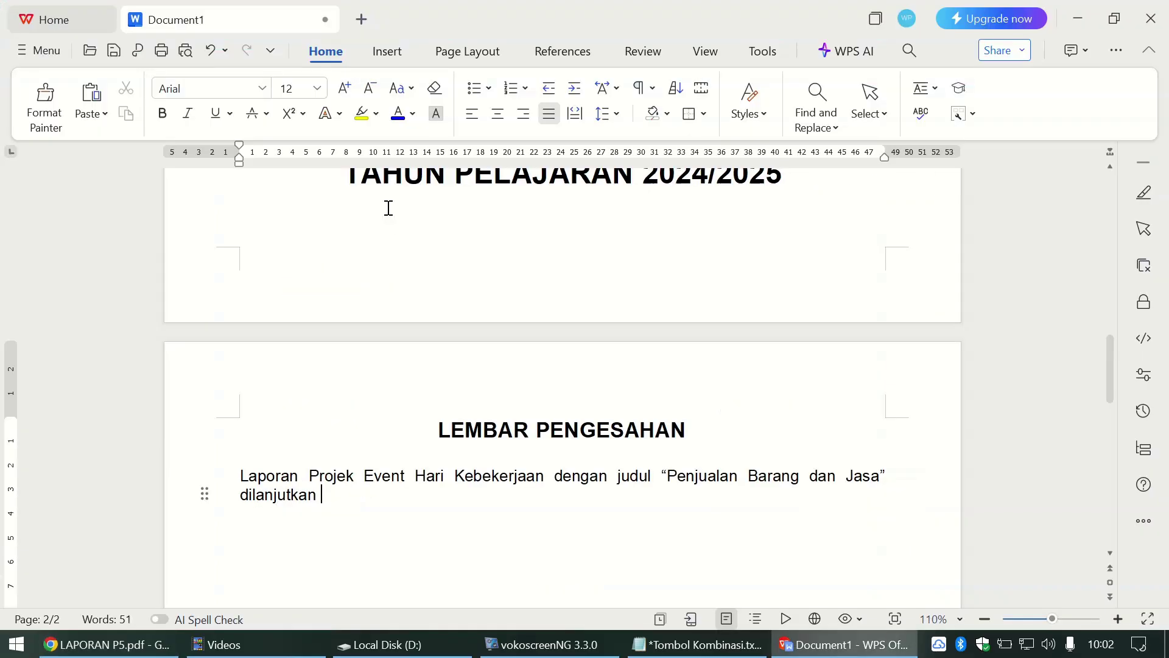
{"action": "key", "text": "BackSpace"}
{"action": "key", "text": "BackSpace"}
{"action": "key", "text": "BackSpace"}
{"action": "key", "text": "BackSpace"}
{"action": "key", "text": "BackSpace"}
{"action": "key", "text": "BackSpace"}
{"action": "key", "text": "BackSpace"}
{"action": "key", "text": "BackSpace"}
{"action": "key", "text": "BackSpace"}
{"action": "key", "text": "BackSpace"}
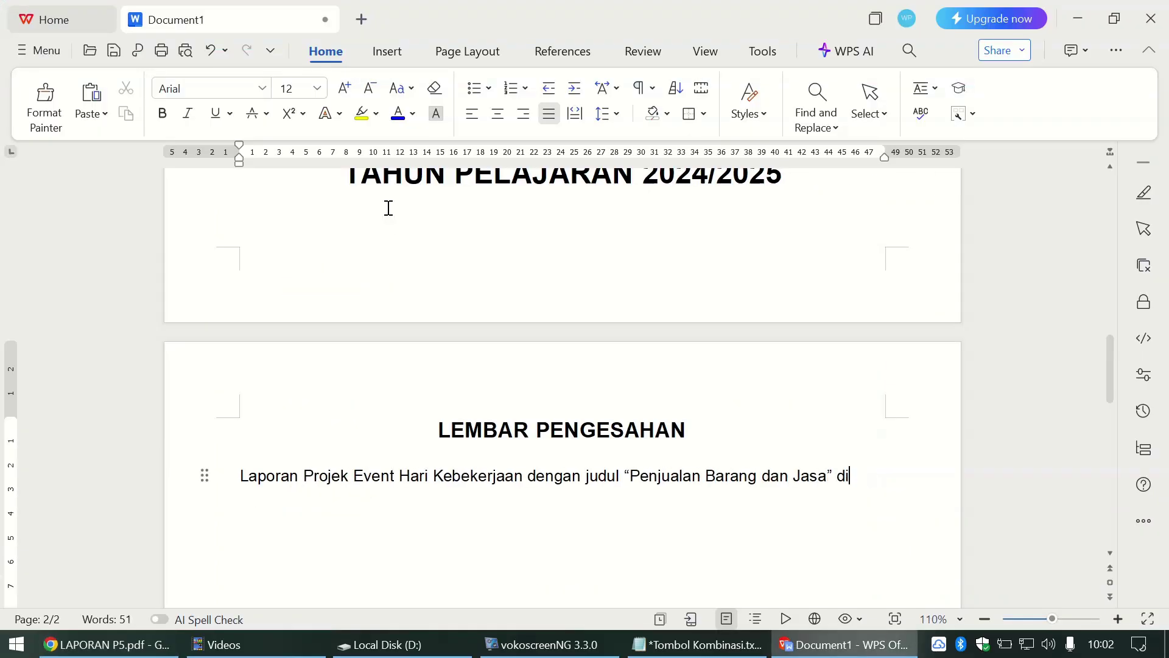
Step: Continue the sentence after the quoted title with "diajukan untuk memenuhi persyaratan", checking the wording against the PDF
{"action": "type", "text": "ajukan"}
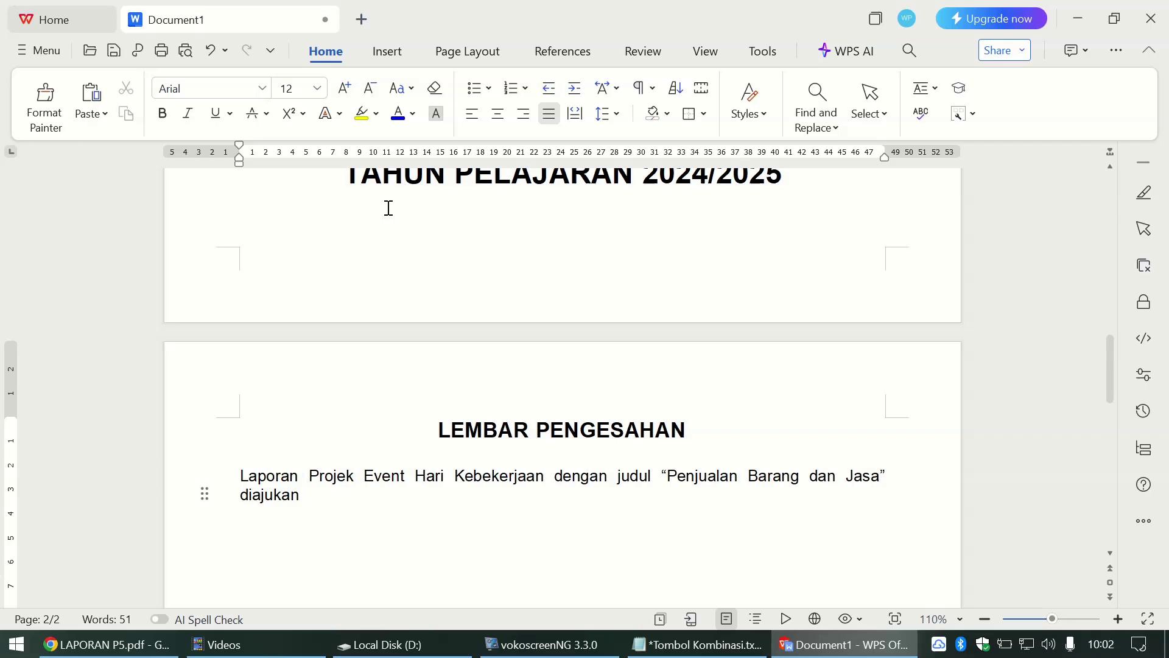
{"action": "key", "text": "alt+Tab"}
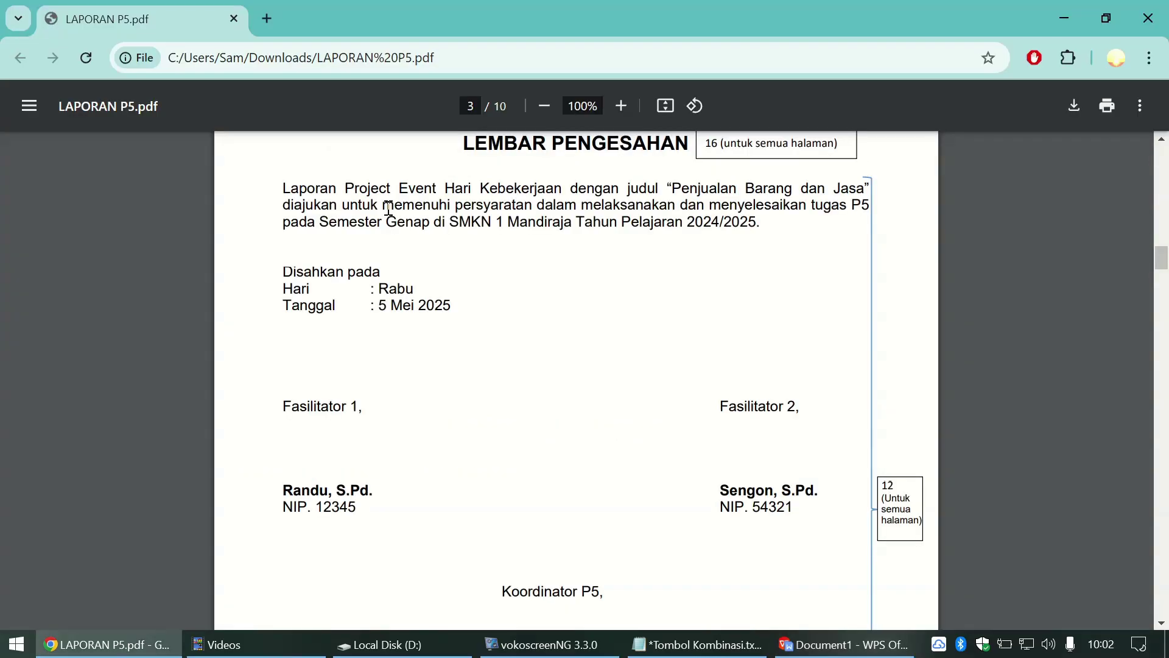
{"action": "key", "text": "alt+Tab"}
{"action": "type", "text": "untuk"}
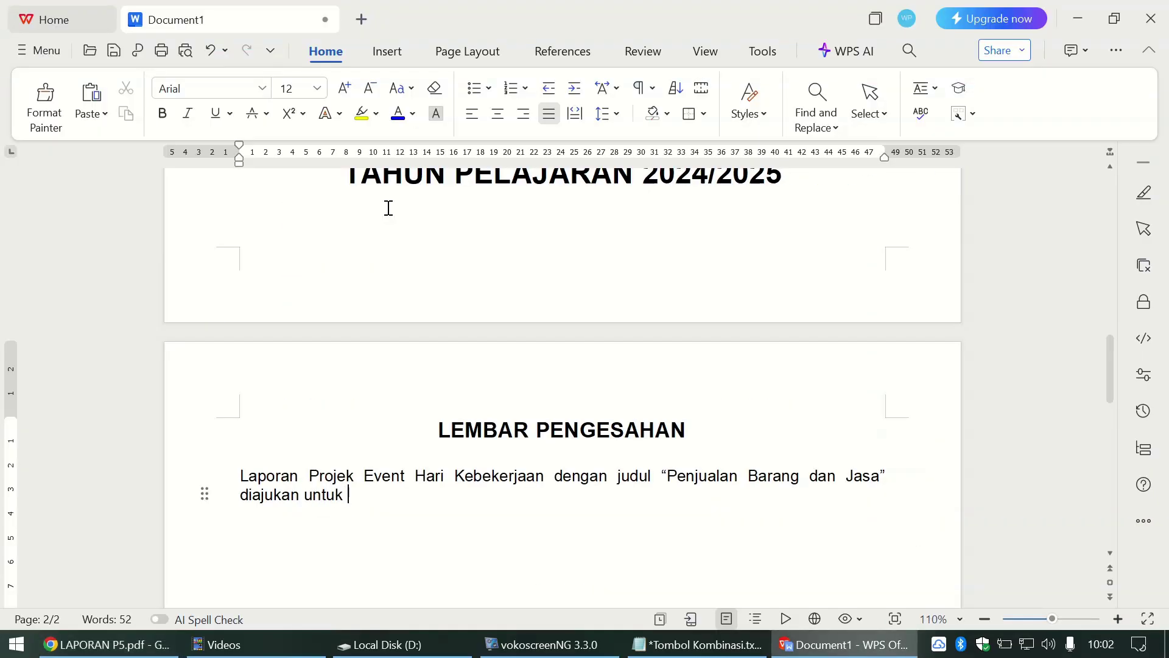
{"action": "key", "text": "alt+Tab"}
{"action": "key", "text": "alt+Tab"}
{"action": "type", "text": "memenuhi pers"}
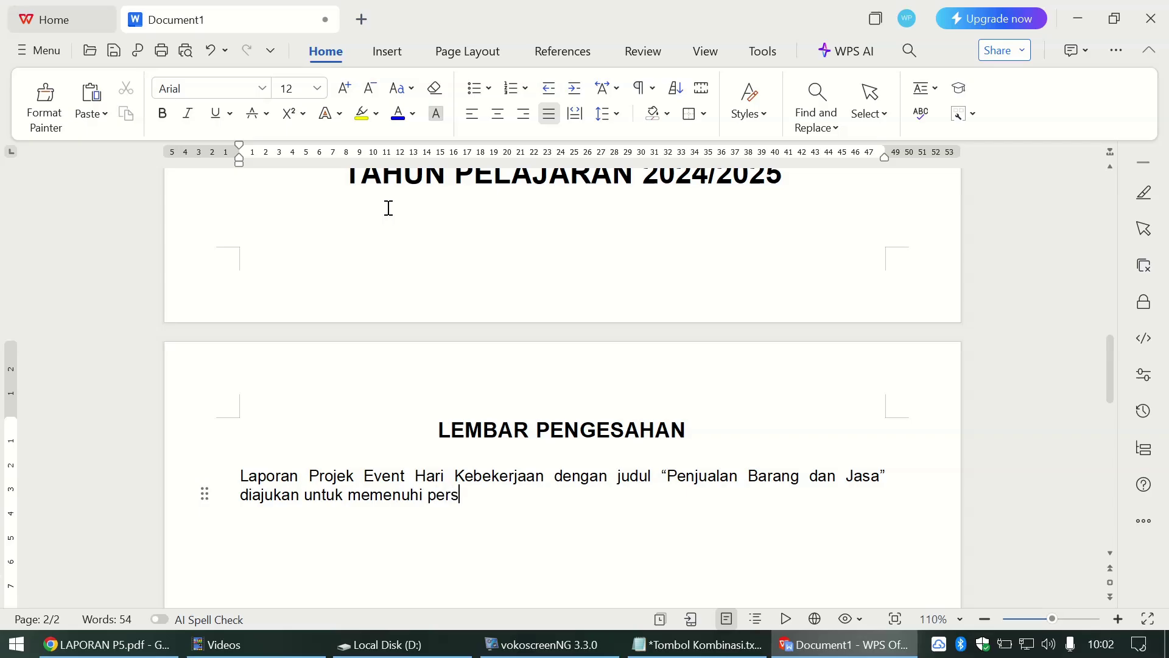
{"action": "type", "text": "yaratan"}
{"action": "key", "text": "alt+Tab"}
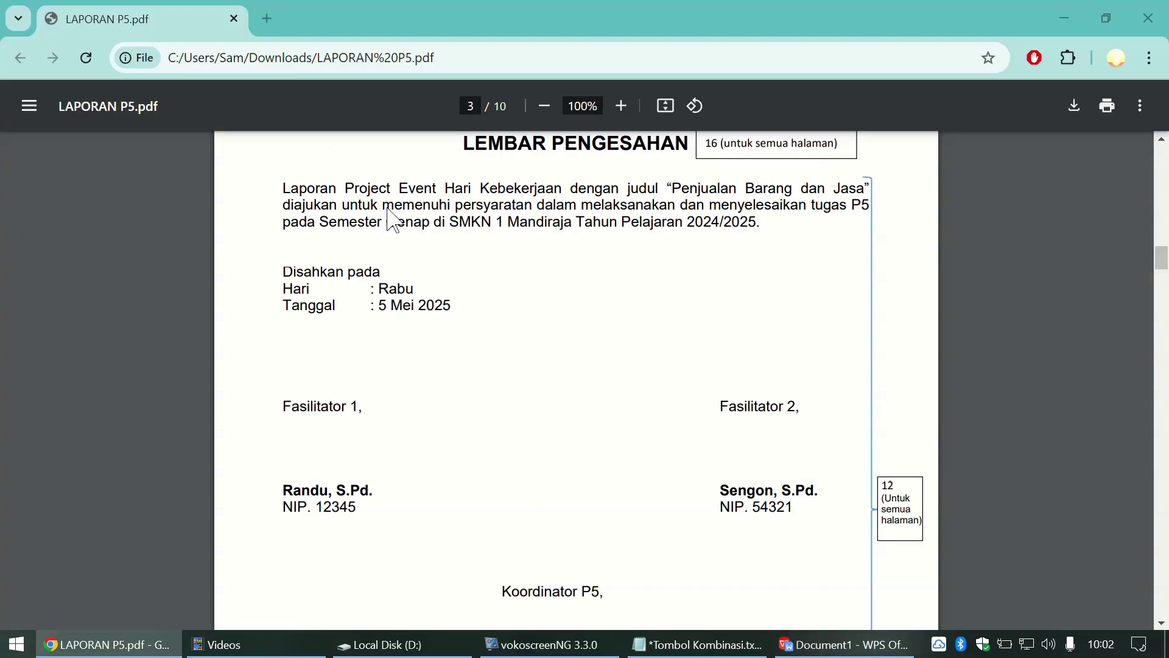
Step: Continue the opening sentence after "persyaratan" with "dalam melaksanakan"
{"action": "key", "text": "alt+Tab"}
{"action": "type", "text": "dalan"}
{"action": "key", "text": "BackSpace"}
{"action": "type", "text": "m"}
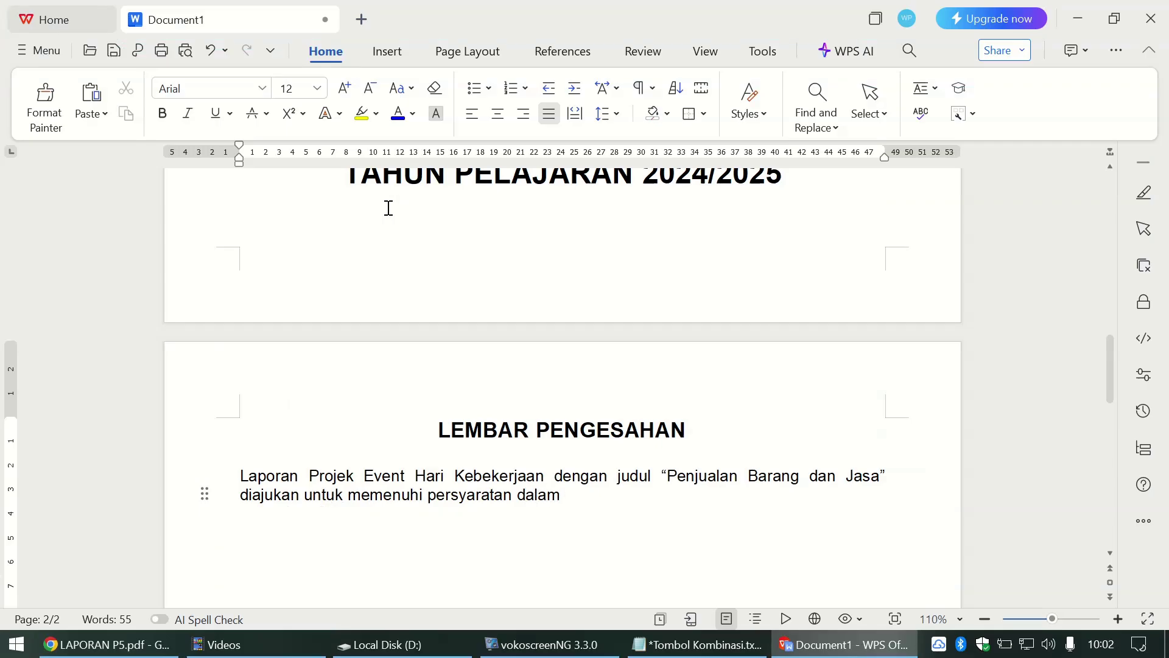
{"action": "type", "text": " melaksanakan"}
Step: Check the wording in the PDF and continue the sentence with "dan menyelesaikan tugas P5"
{"action": "key", "text": "alt+Tab"}
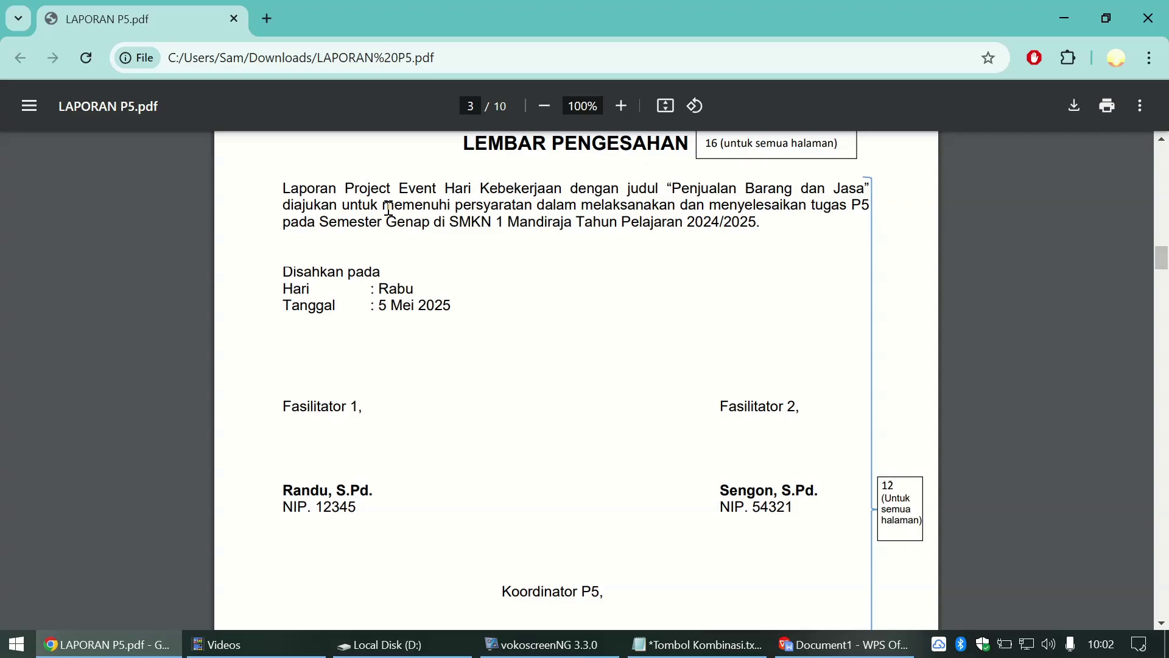
{"action": "key", "text": "alt+Tab"}
{"action": "key", "text": "alt+Tab"}
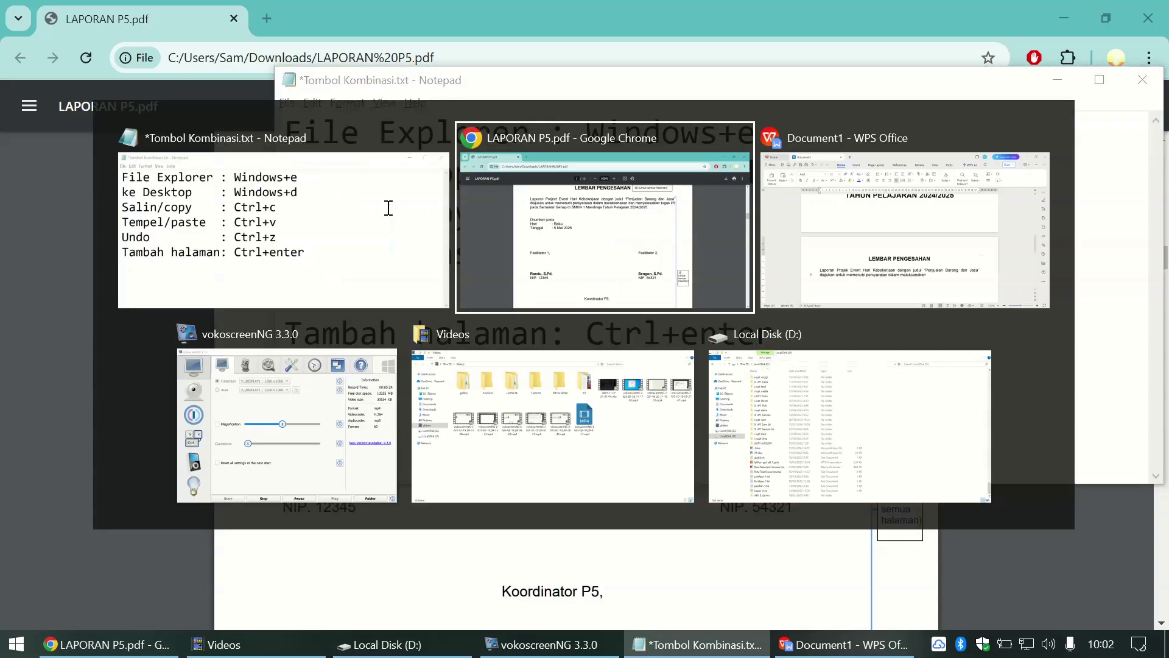
{"action": "key", "text": "alt+Tab"}
{"action": "key", "text": "Tab"}
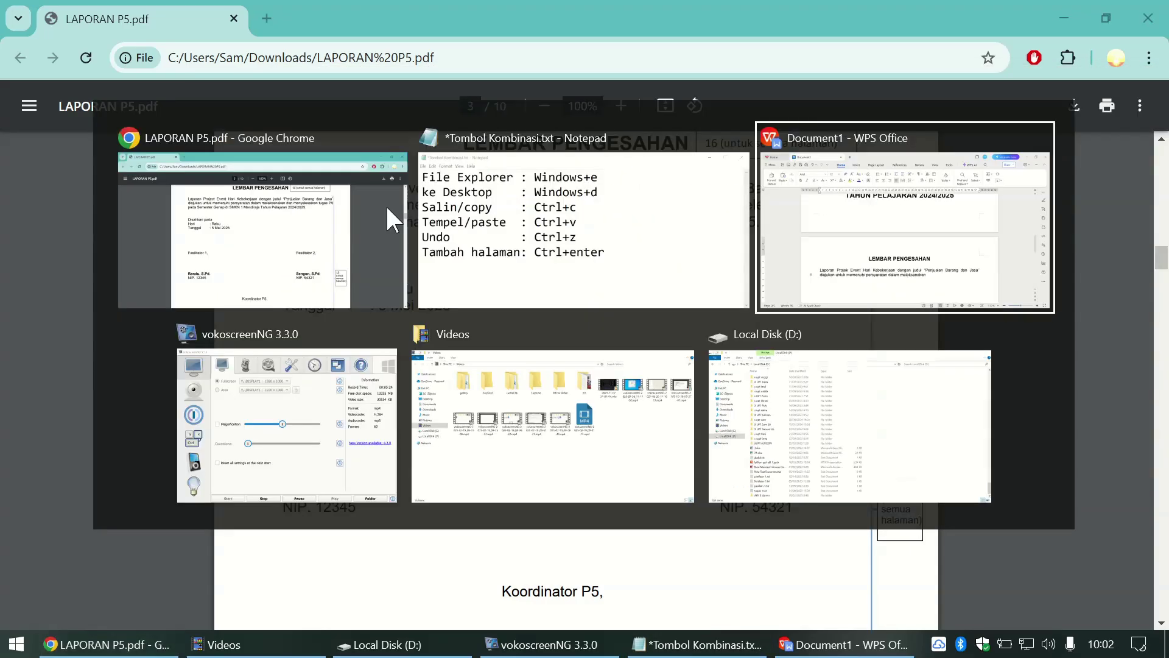
{"action": "type", "text": "dan"}
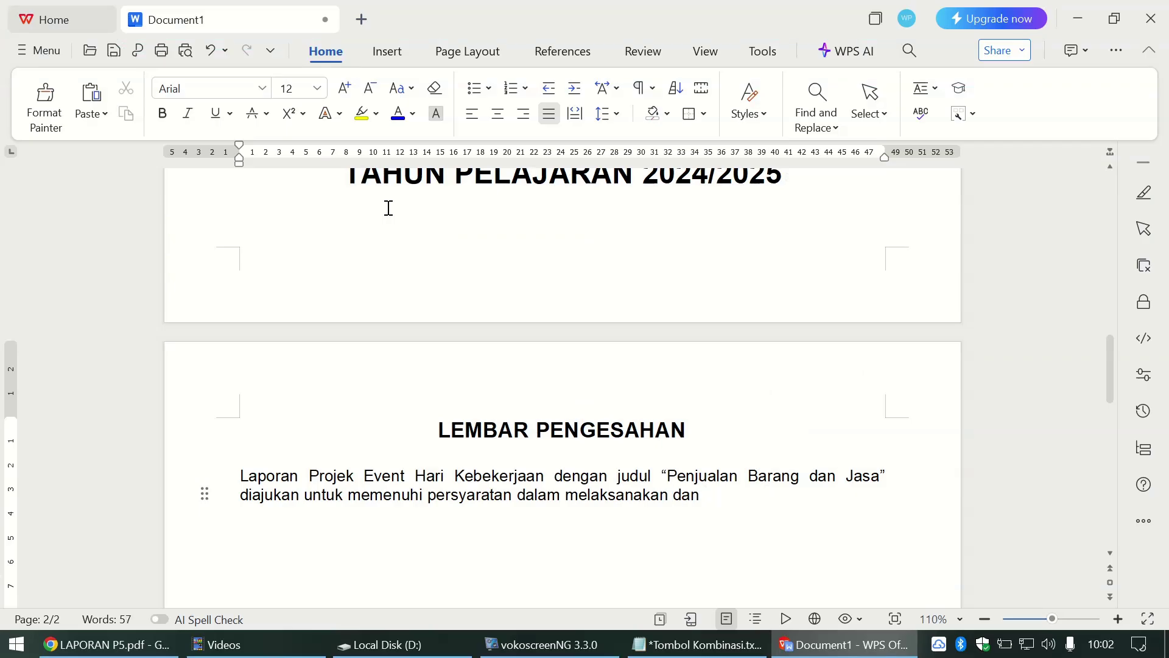
{"action": "type", "text": " menyelelesaikan tugas"}
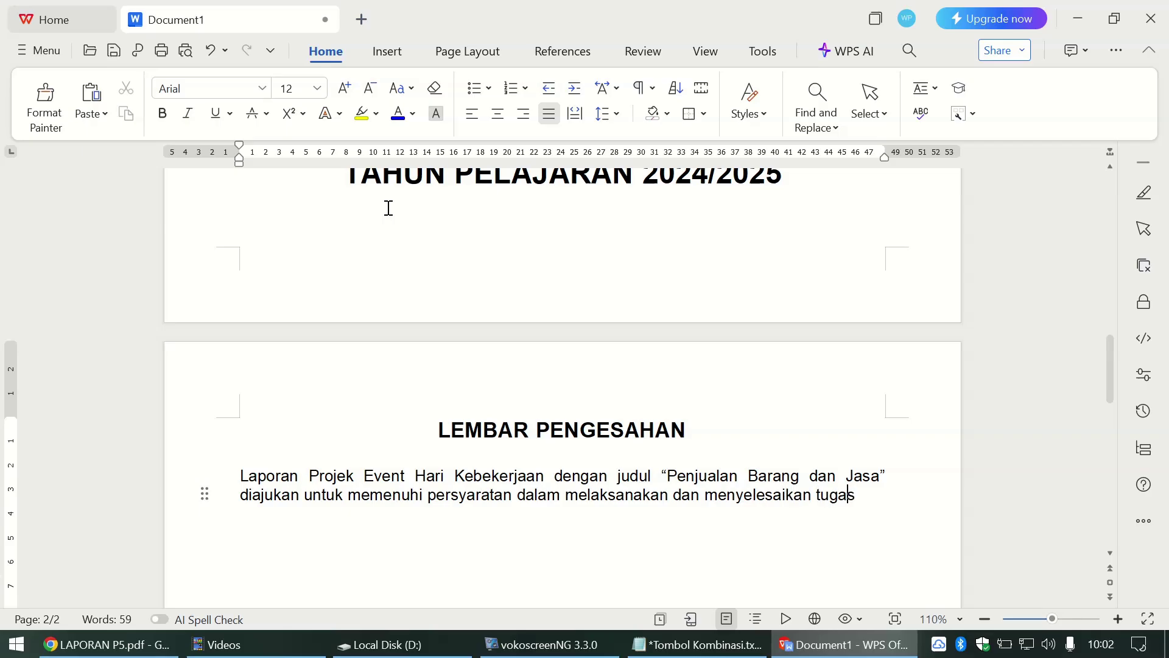
{"action": "key", "text": "alt+Tab"}
{"action": "key", "text": "alt+Tab"}
{"action": "type", "text": "P5"}
Step: Add "pada Semester Genap" after "tugas P5", following the PDF
{"action": "key", "text": "alt+Tab"}
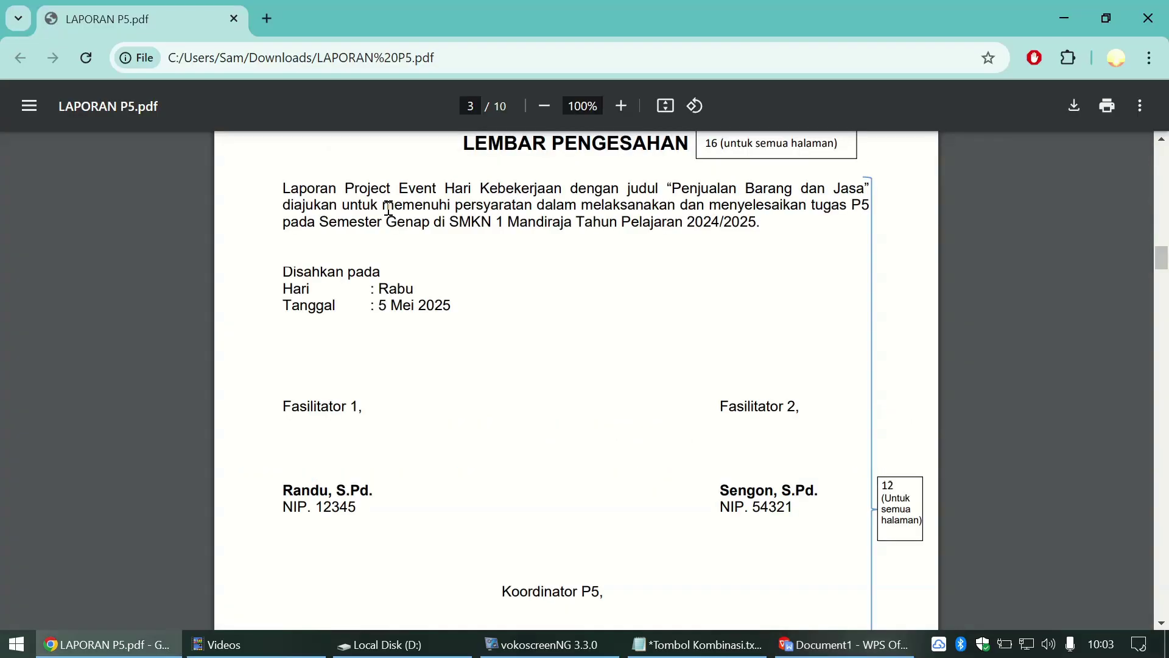
{"action": "key", "text": "alt+Tab"}
{"action": "type", "text": "pada s"}
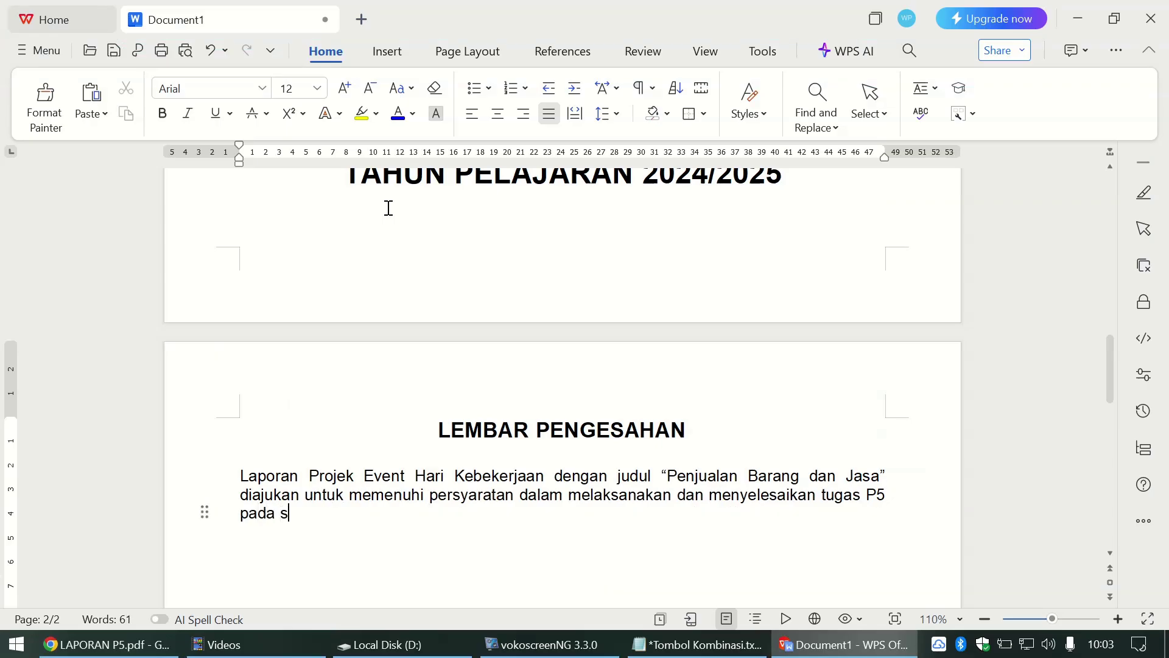
{"action": "key", "text": "BackSpace"}
{"action": "type", "text": "Semes"}
{"action": "type", "text": "ter"}
{"action": "type", "text": "eb"}
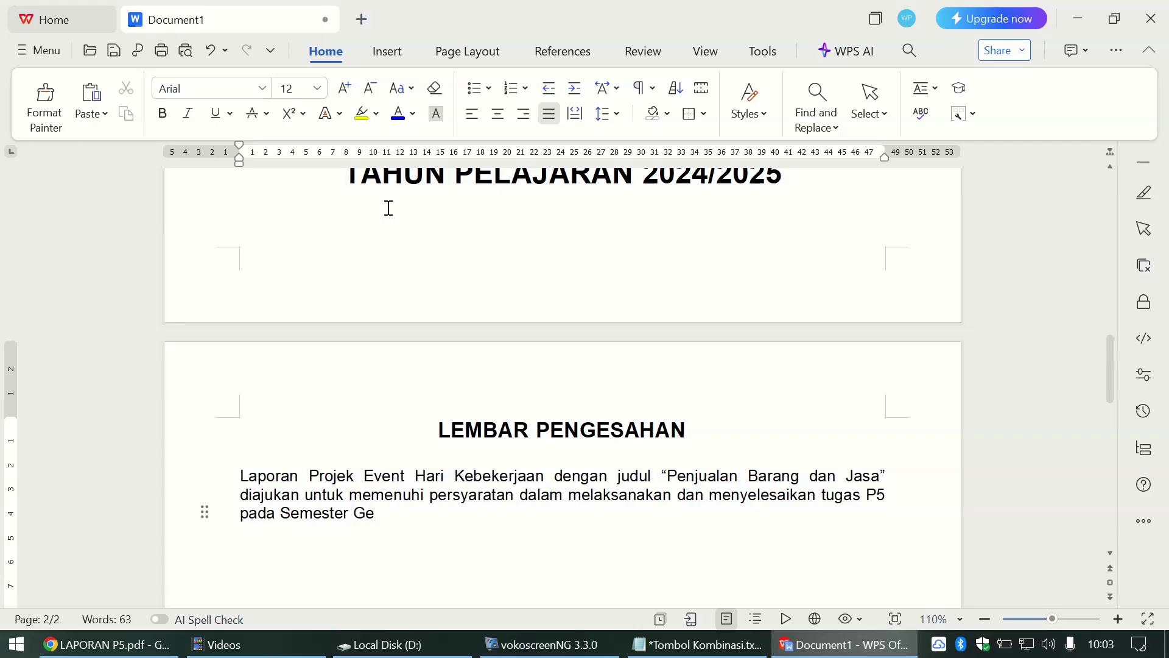
{"action": "key", "text": "BackSpace"}
{"action": "key", "text": "BackSpace"}
{"action": "type", "text": "enap"}
Step: Continue the sentence with the school name, "di SMKN 1 Mandiraja", as in the PDF
{"action": "key", "text": "alt+Tab"}
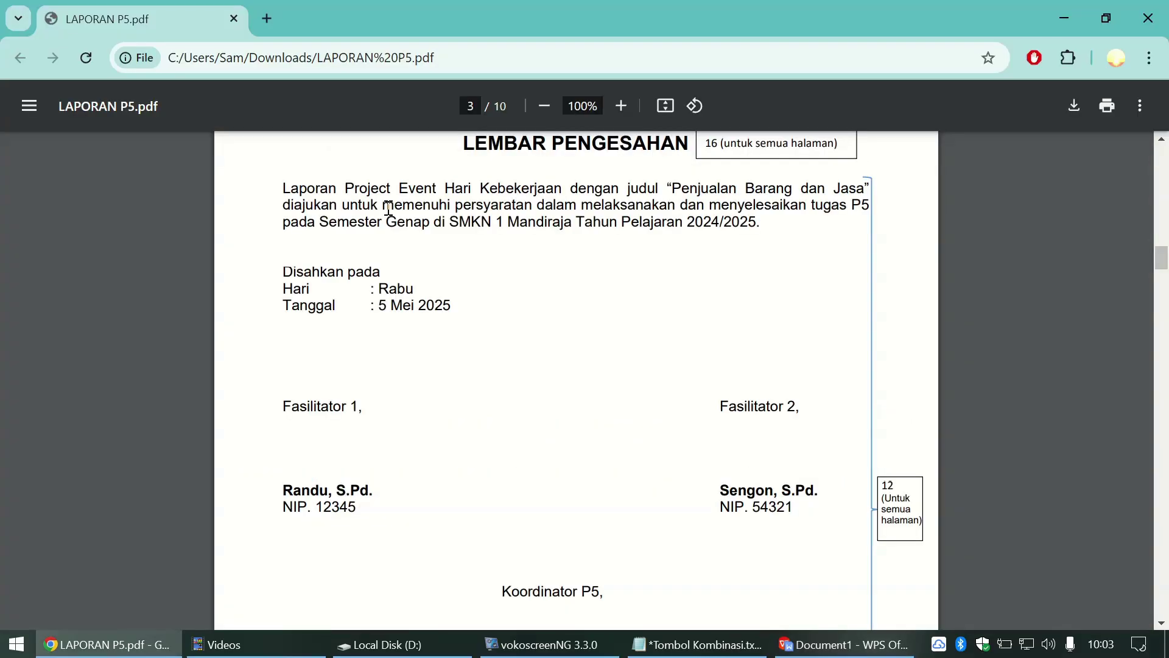
{"action": "key", "text": "alt+Tab"}
{"action": "type", "text": "di "}
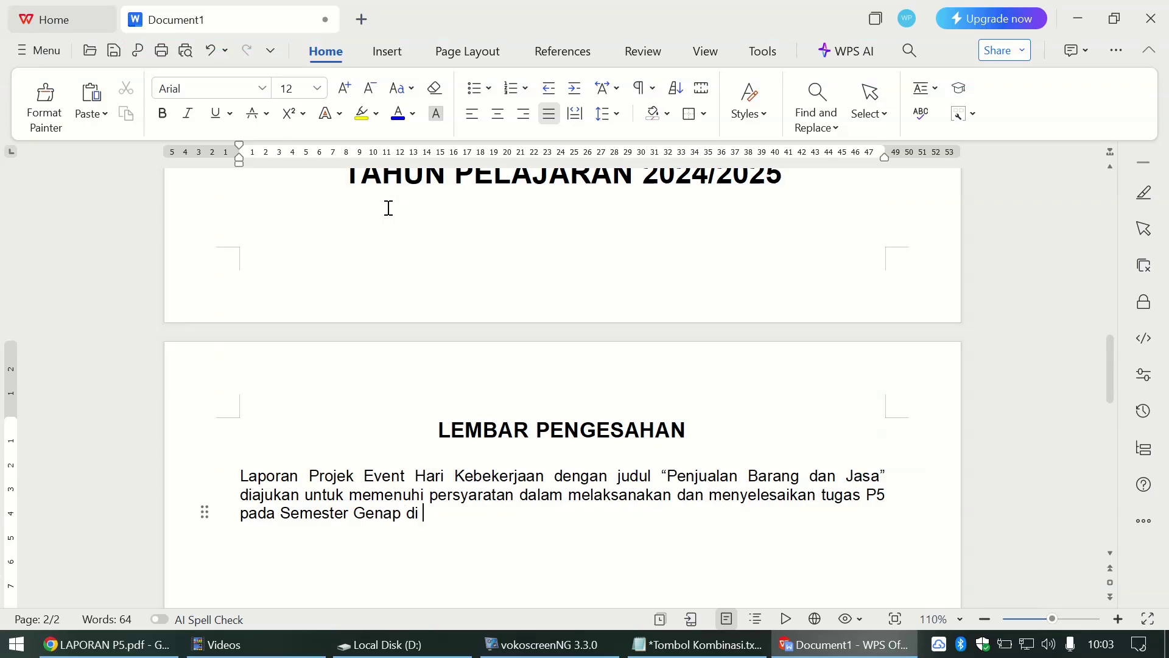
{"action": "type", "text": "SMKN 1 Mand"}
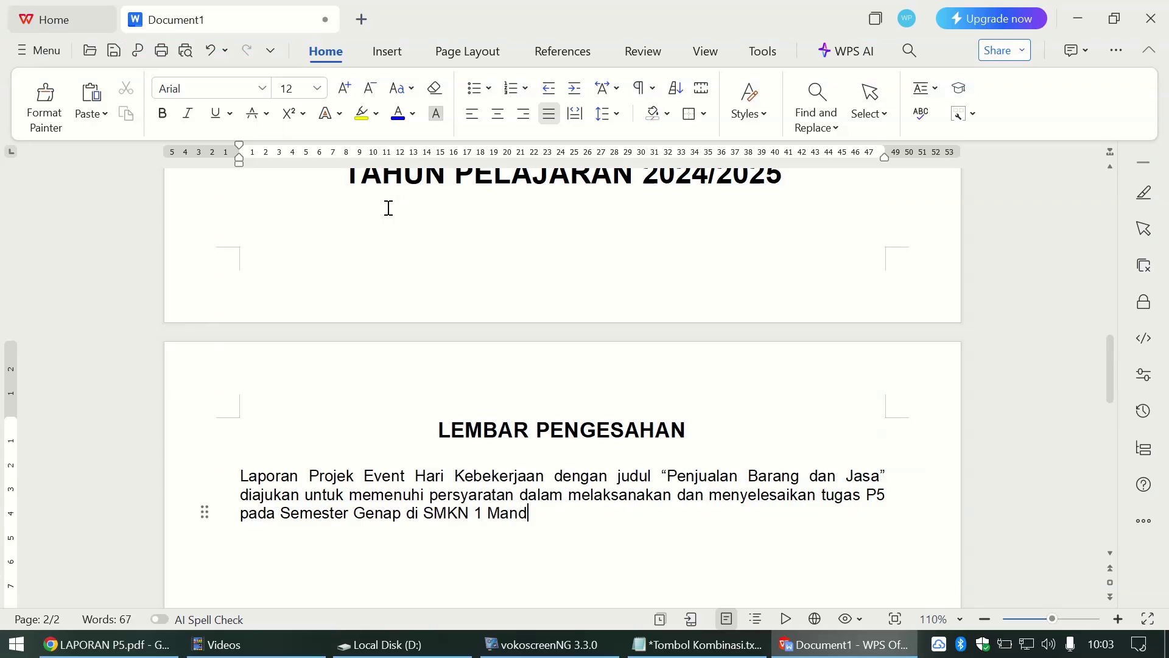
{"action": "type", "text": "iraja"}
Step: Finish the opening paragraph with "Tahun Pelajaran 2024/2025.", checking the ending against the PDF
{"action": "key", "text": "alt+Tab"}
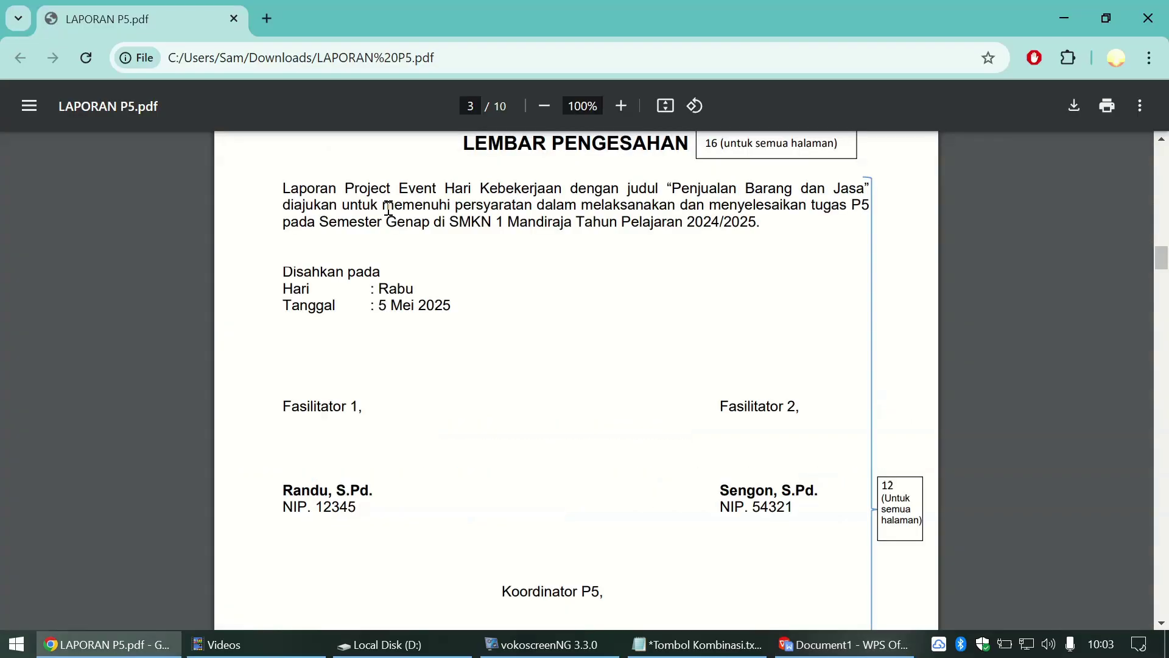
{"action": "key", "text": "alt+Tab"}
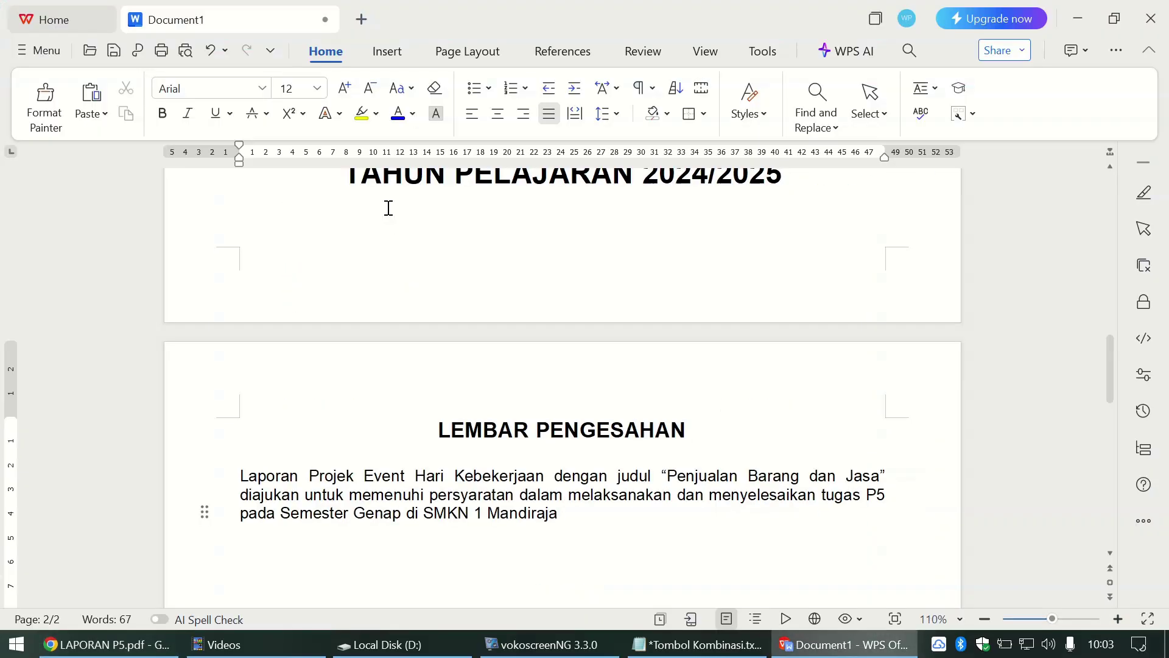
{"action": "type", "text": "Tahun Pelajaran "}
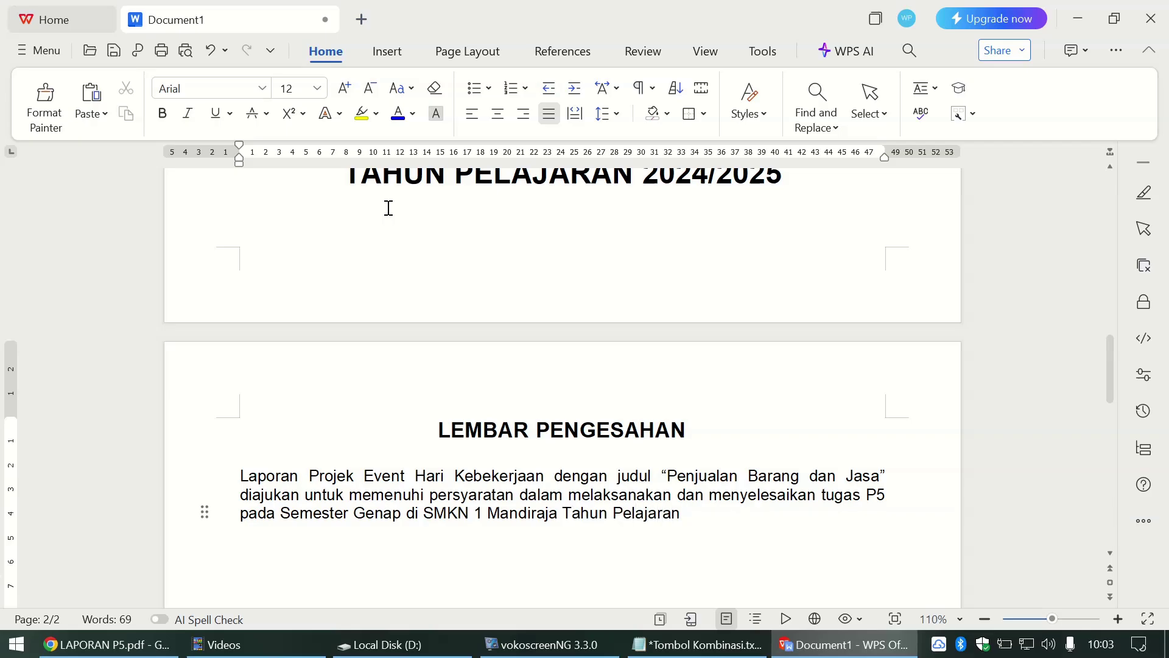
{"action": "type", "text": "2024/2025."}
{"action": "key", "text": "alt+Tab"}
{"action": "key", "text": "alt+Tab"}
{"action": "type", "text": "."}
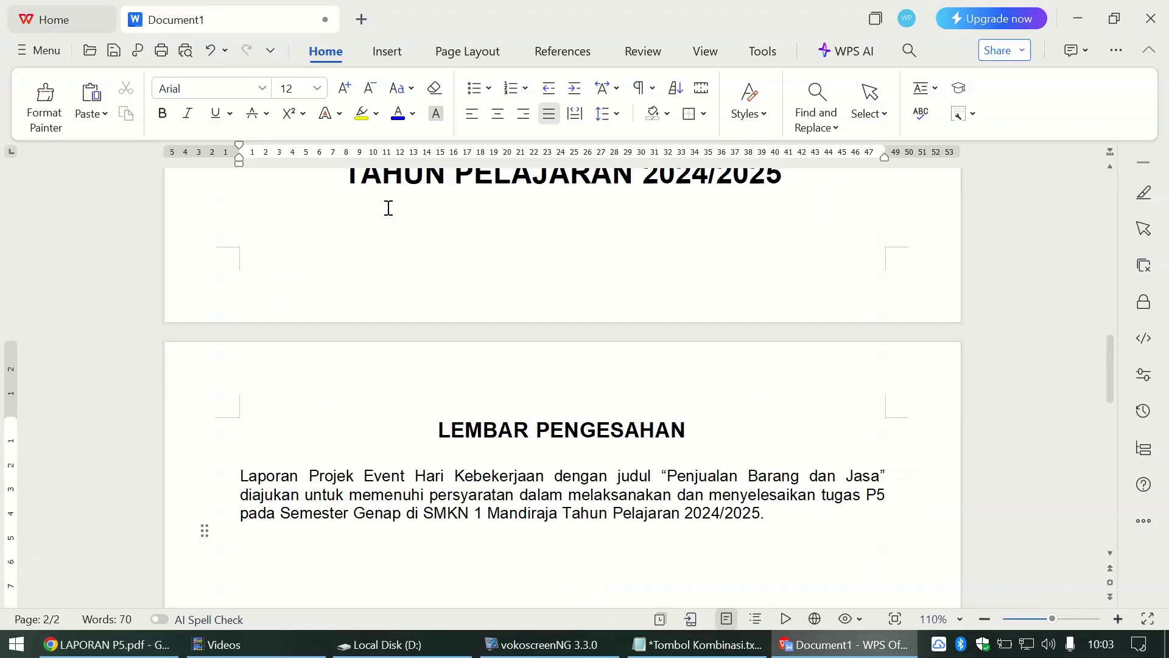
Step: Leave two blank lines below the paragraph and add the line "Disahkan pada", following the PDF
{"action": "key", "text": "Return"}
{"action": "scroll", "coordinate": [388, 207], "scroll_direction": "down", "scroll_amount": 3}
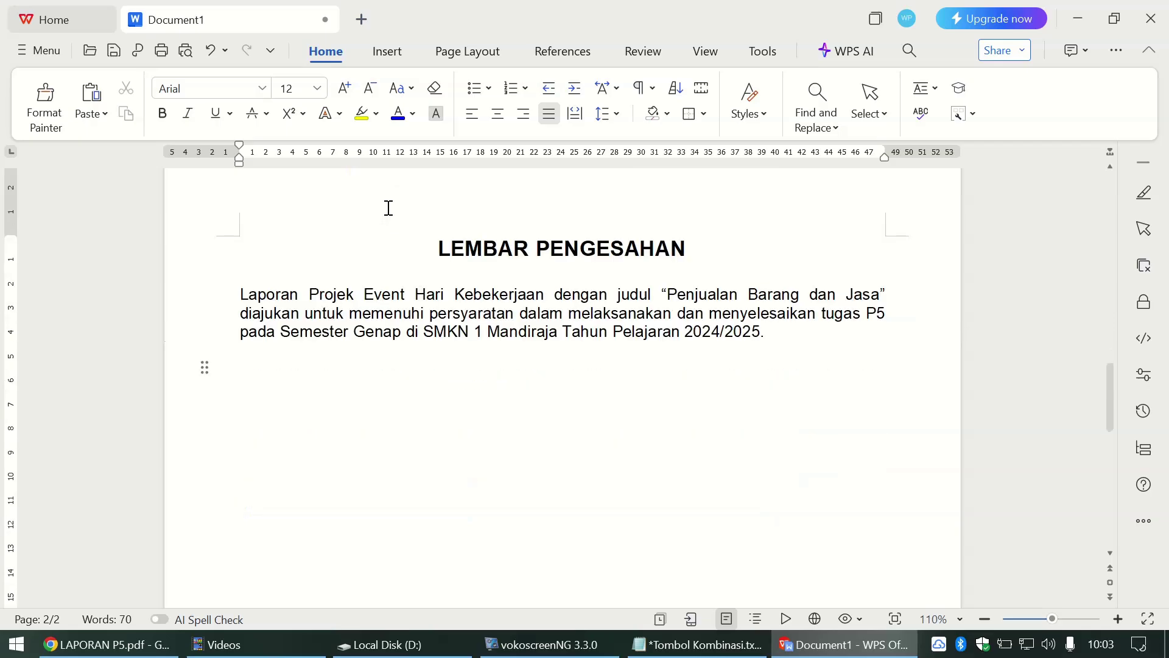
{"action": "key", "text": "alt+Tab"}
{"action": "key", "text": "alt+Tab"}
{"action": "key", "text": "alt+Tab"}
{"action": "key", "text": "alt+Tab"}
{"action": "type", "text": "disahkan pada"}
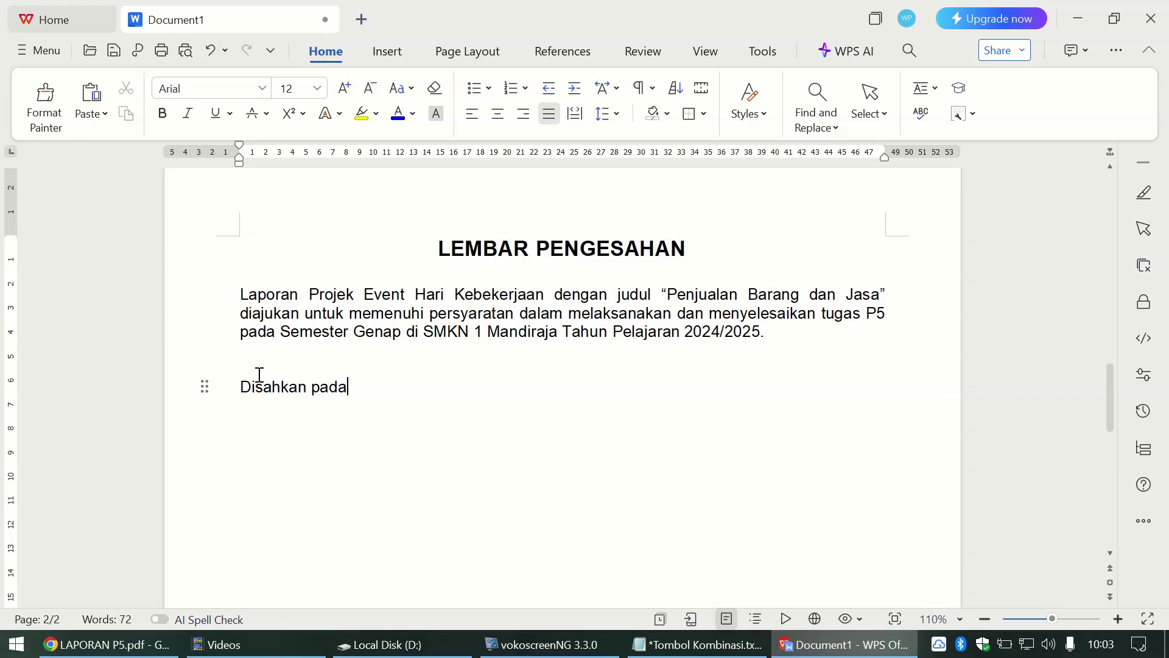
Step: Start a line below "Disahkan pada" with the label "Hari" and a tab-spaced colon
{"action": "key", "text": "Return"}
{"action": "key", "text": "alt+Tab"}
{"action": "key", "text": "alt+Tab"}
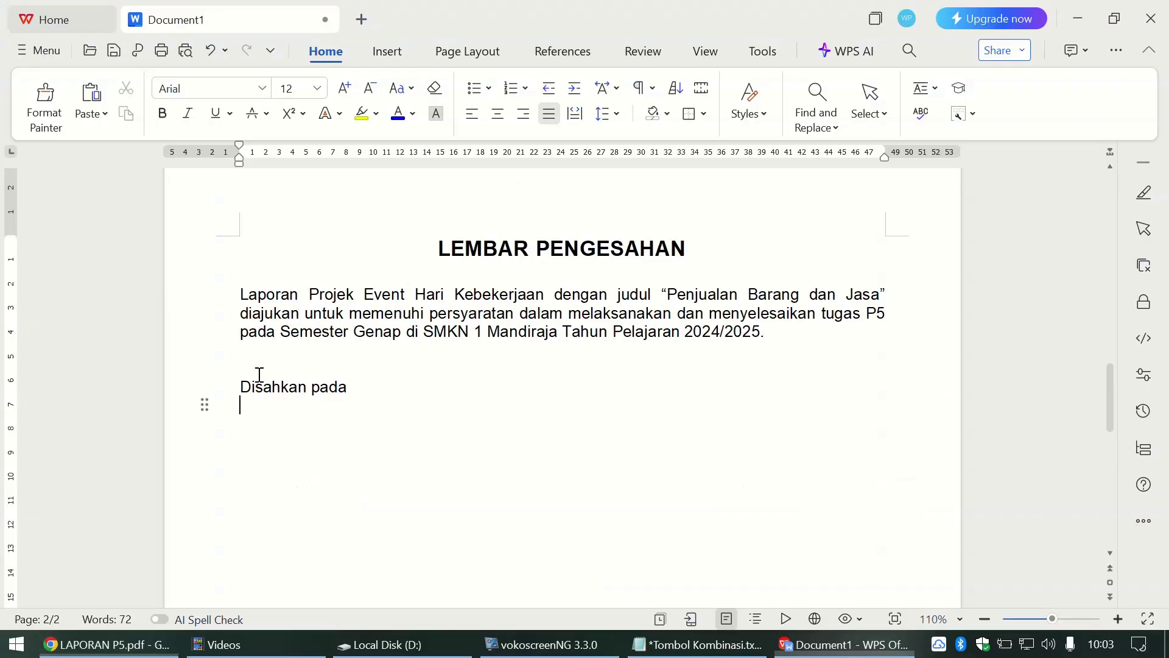
{"action": "type", "text": "hari"}
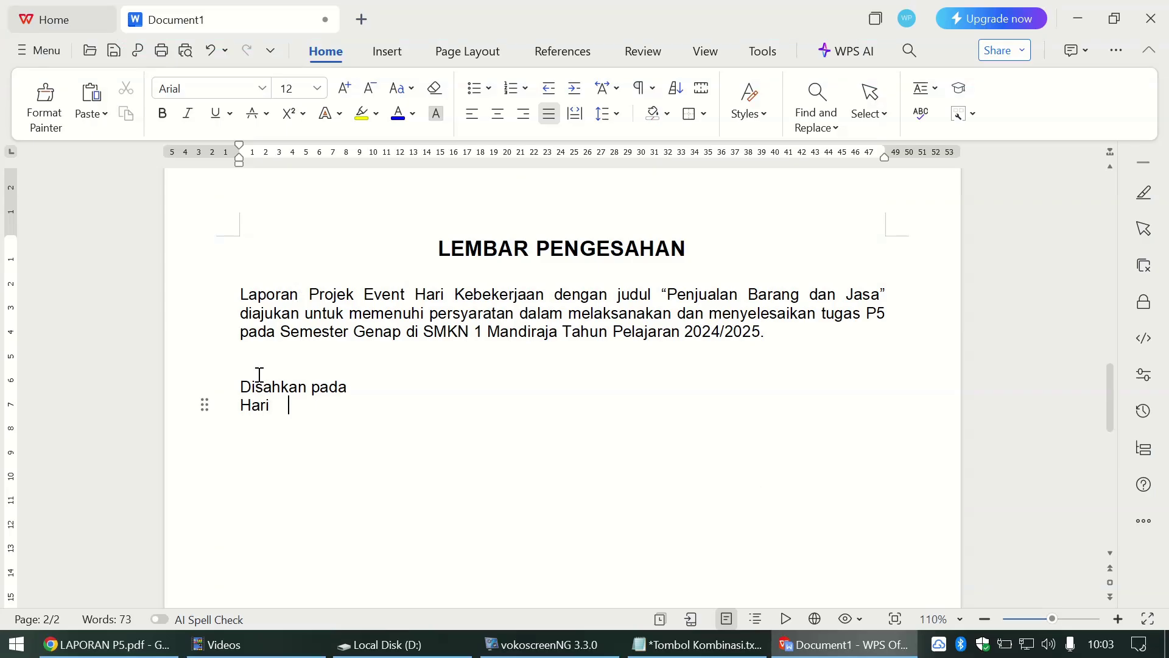
{"action": "type", "text": " :"}
Step: Check the day in the PDF and enter "Rabu" with a capital R after the "Hari" colon
{"action": "key", "text": "alt+Tab"}
{"action": "key", "text": "alt+Tab"}
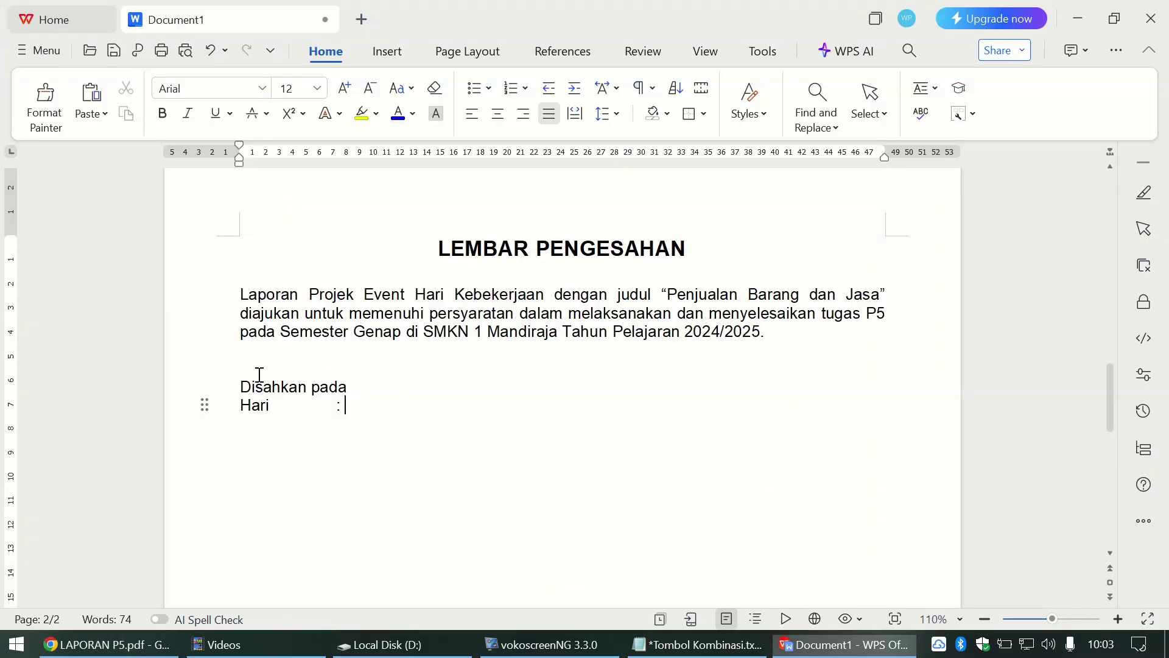
{"action": "type", "text": "rabu"}
{"action": "key", "text": "Return"}
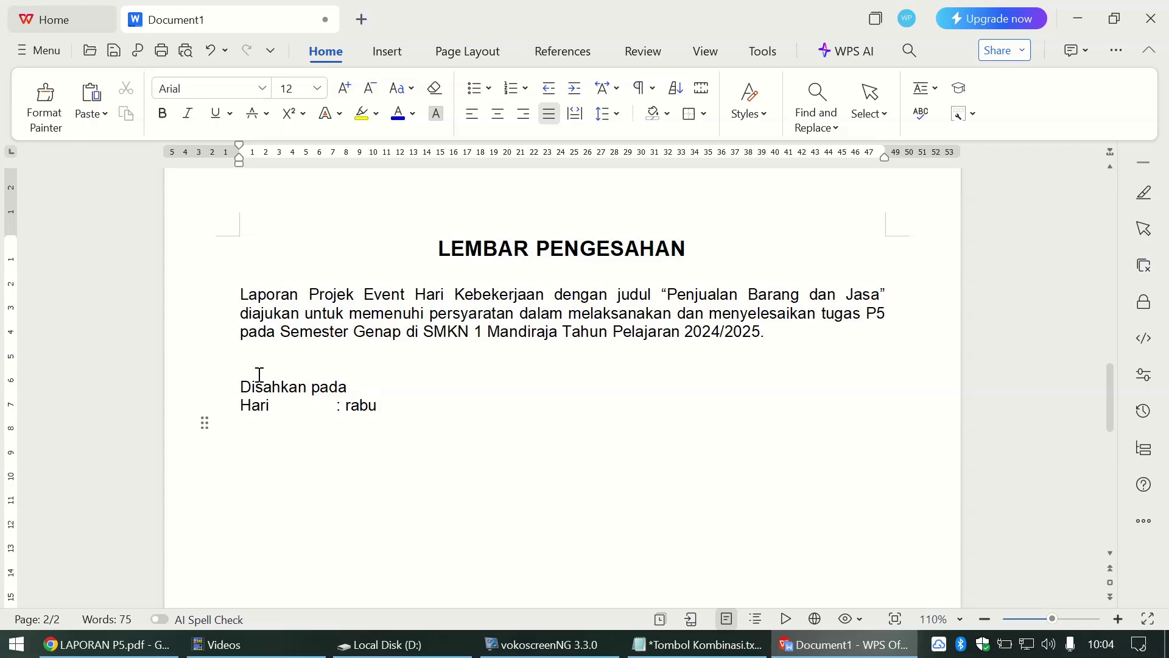
{"action": "key", "text": "BackSpace"}
{"action": "key", "text": "BackSpace"}
{"action": "key", "text": "BackSpace"}
{"action": "key", "text": "BackSpace"}
{"action": "key", "text": "BackSpace"}
{"action": "type", "text": "Rabu"}
Step: Add the line "Tanggal : 5 Mei 2025" below the "Hari" line, with its colon aligned to the one above
{"action": "key", "text": "Return"}
{"action": "key", "text": "alt+Tab"}
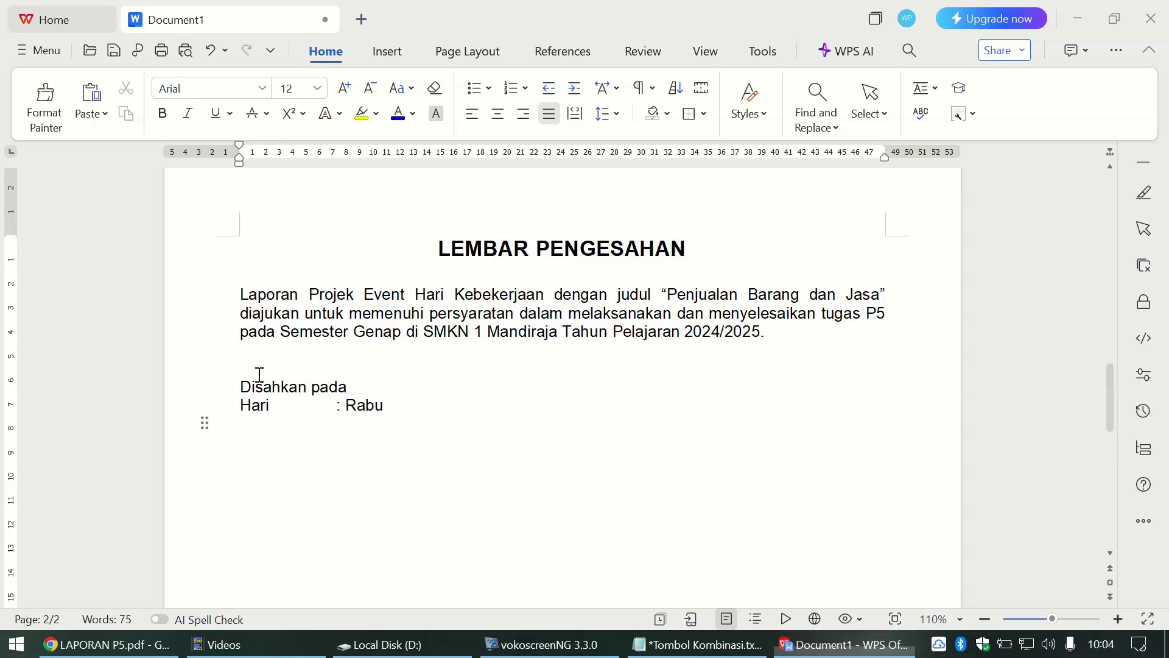
{"action": "key", "text": "alt+Tab"}
{"action": "type", "text": "tanggal"}
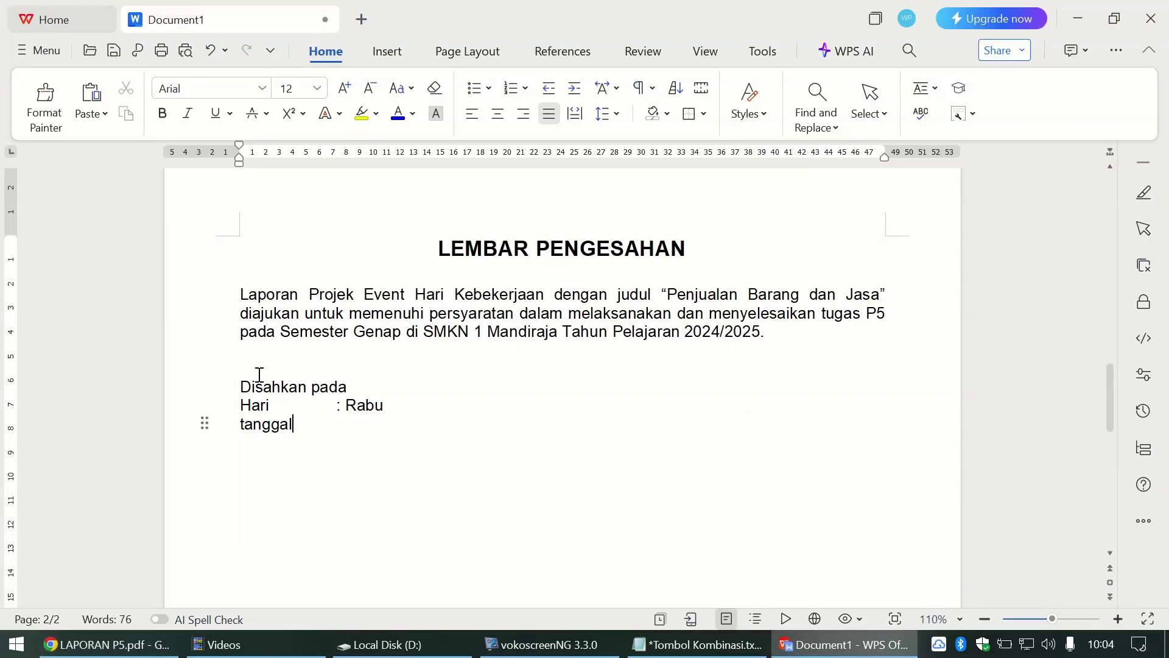
{"action": "key", "text": "Tab"}
{"action": "key", "text": "alt+Tab"}
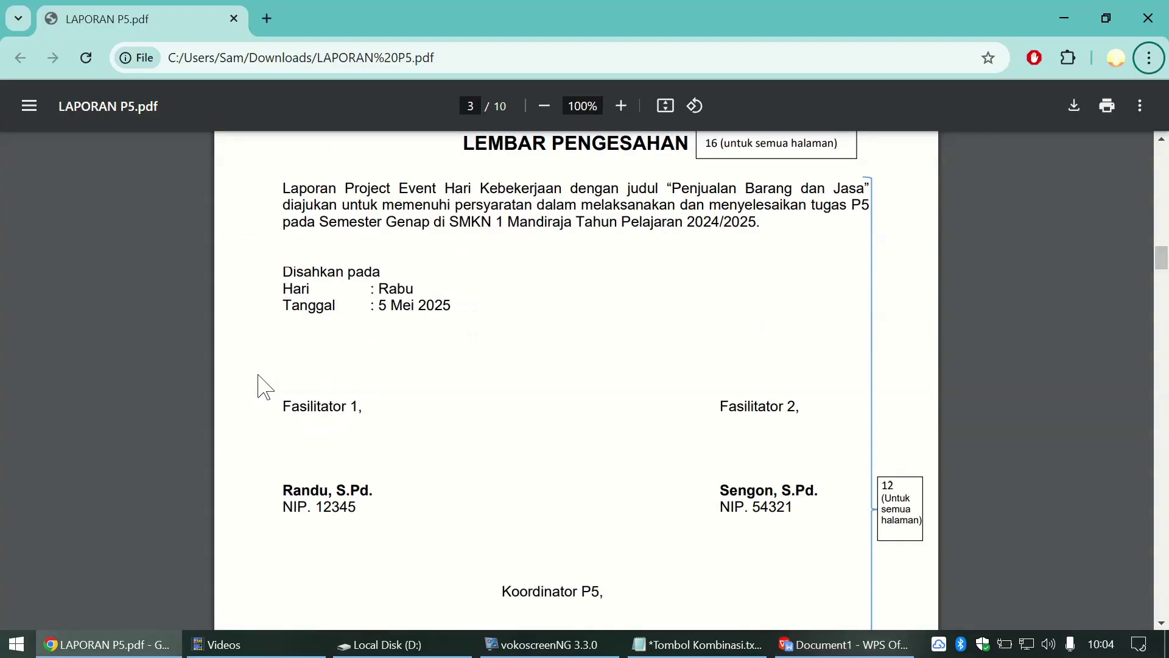
{"action": "key", "text": "alt+Tab"}
{"action": "type", "text": "5"}
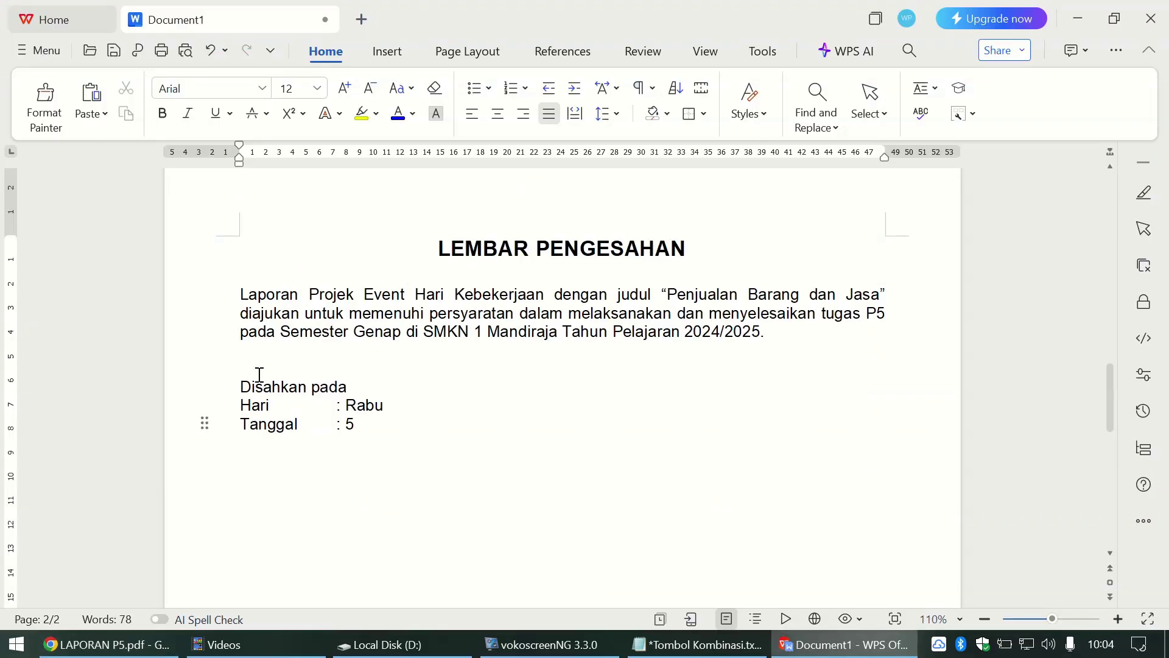
{"action": "type", "text": " Mei 2025"}
Step: Leave five blank lines below the "Tanggal" line, comparing the spacing with the PDF
{"action": "key", "text": "Return"}
{"action": "key", "text": "alt+Tab"}
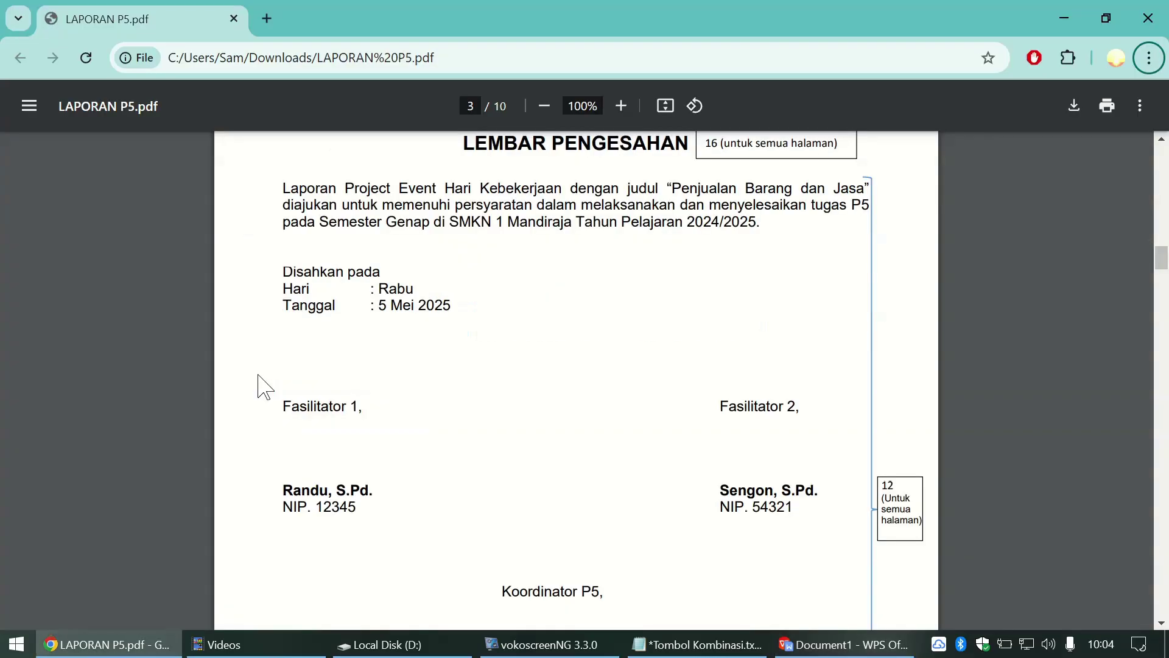
{"action": "key", "text": "alt+Tab"}
{"action": "key", "text": "Return"}
{"action": "key", "text": "Return"}
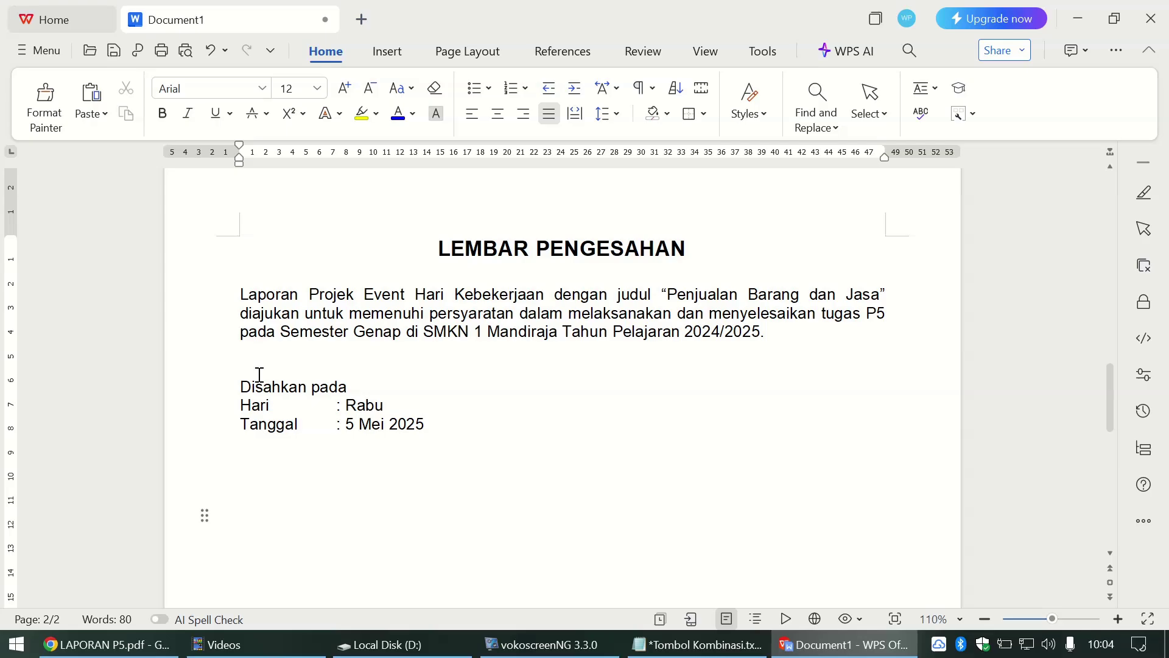
{"action": "key", "text": "Return"}
Step: Review the signature block layout in the PDF and insert a table with two columns and one row below the date
{"action": "key", "text": "alt+Tab"}
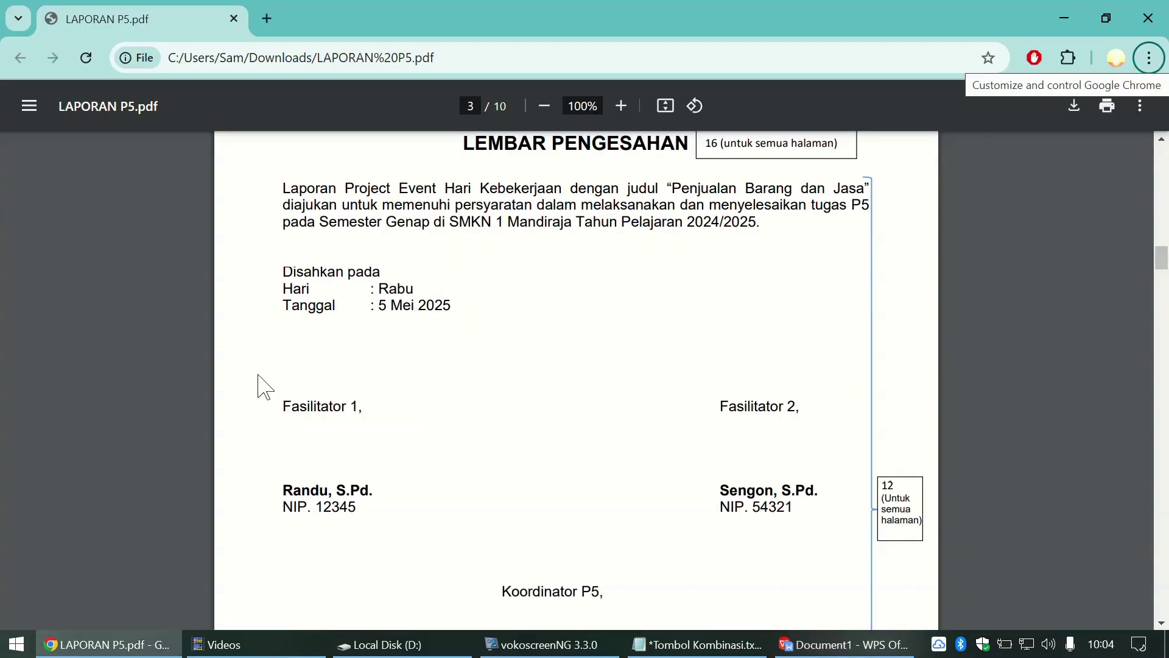
{"action": "scroll", "coordinate": [265, 386], "scroll_direction": "down", "scroll_amount": 2}
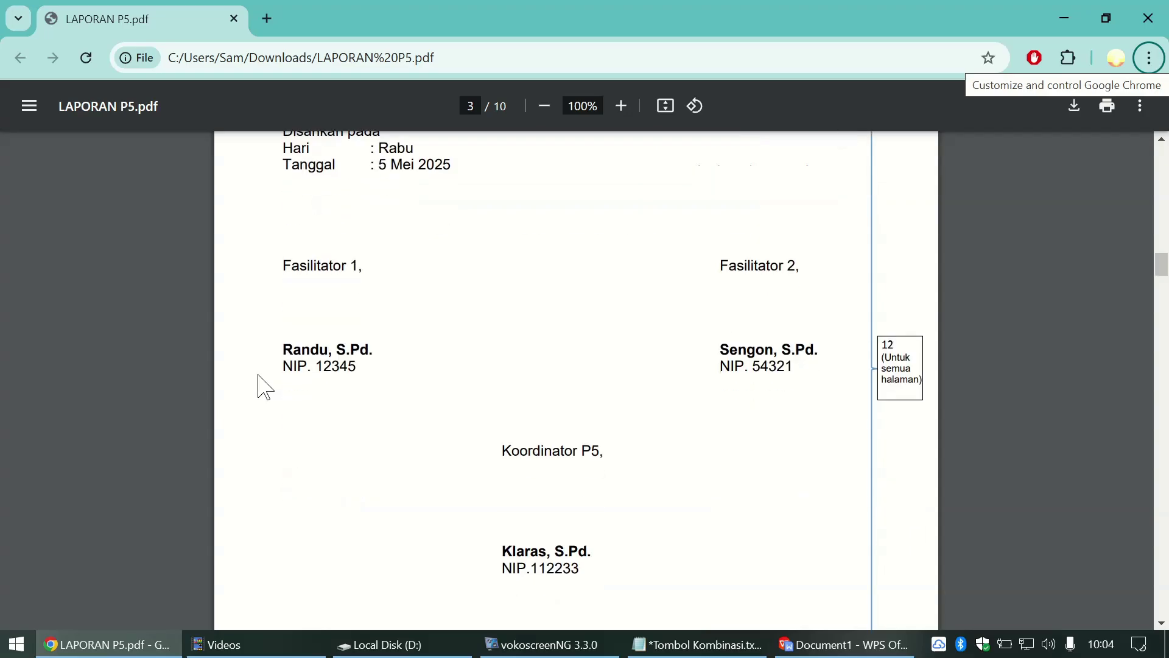
{"action": "scroll", "coordinate": [265, 387], "scroll_direction": "down", "scroll_amount": 1}
{"action": "key", "text": "alt+Tab"}
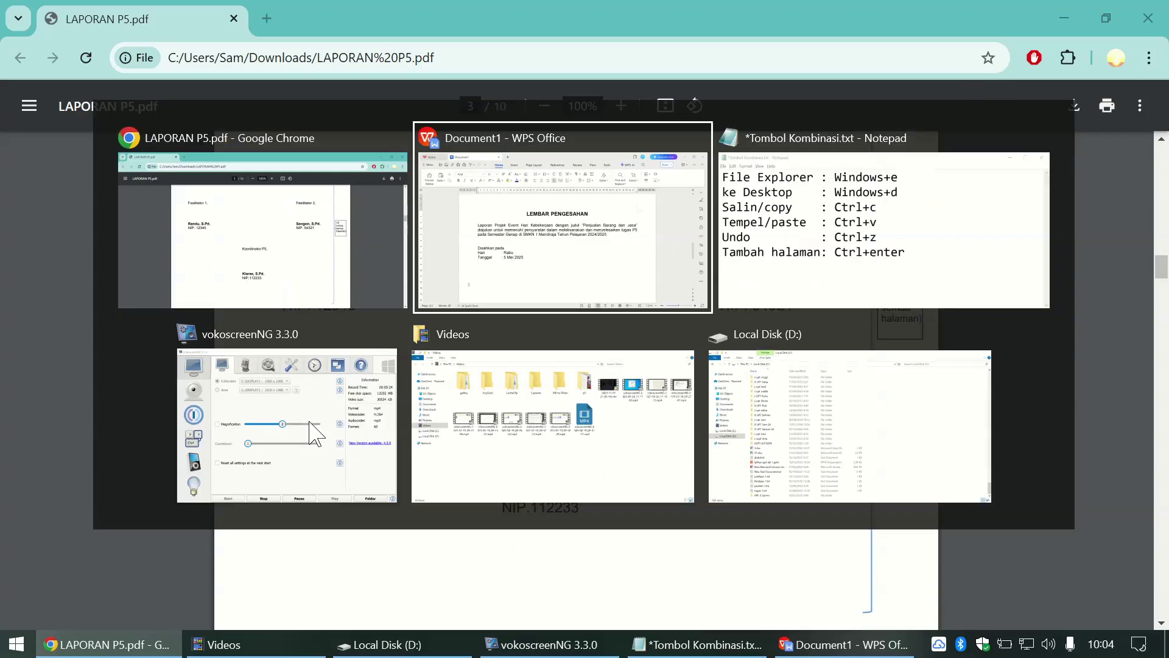
{"action": "scroll", "coordinate": [309, 421], "scroll_direction": "down", "scroll_amount": 2}
{"action": "scroll", "coordinate": [309, 421], "scroll_direction": "down", "scroll_amount": 2}
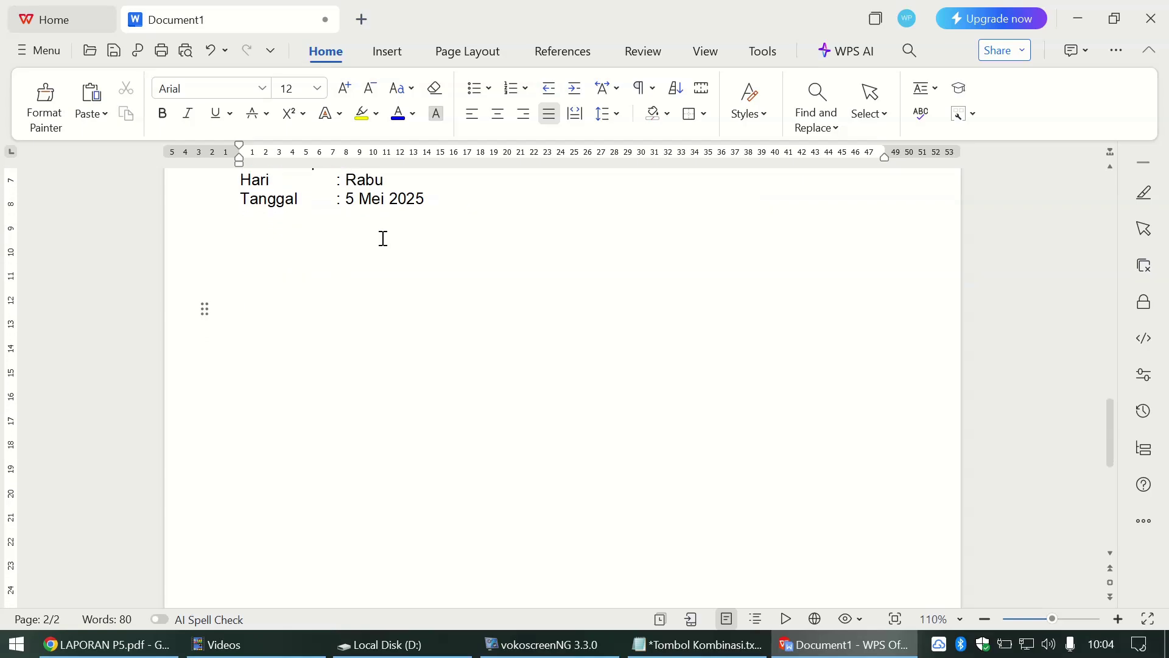
{"action": "left_click", "coordinate": [393, 59]}
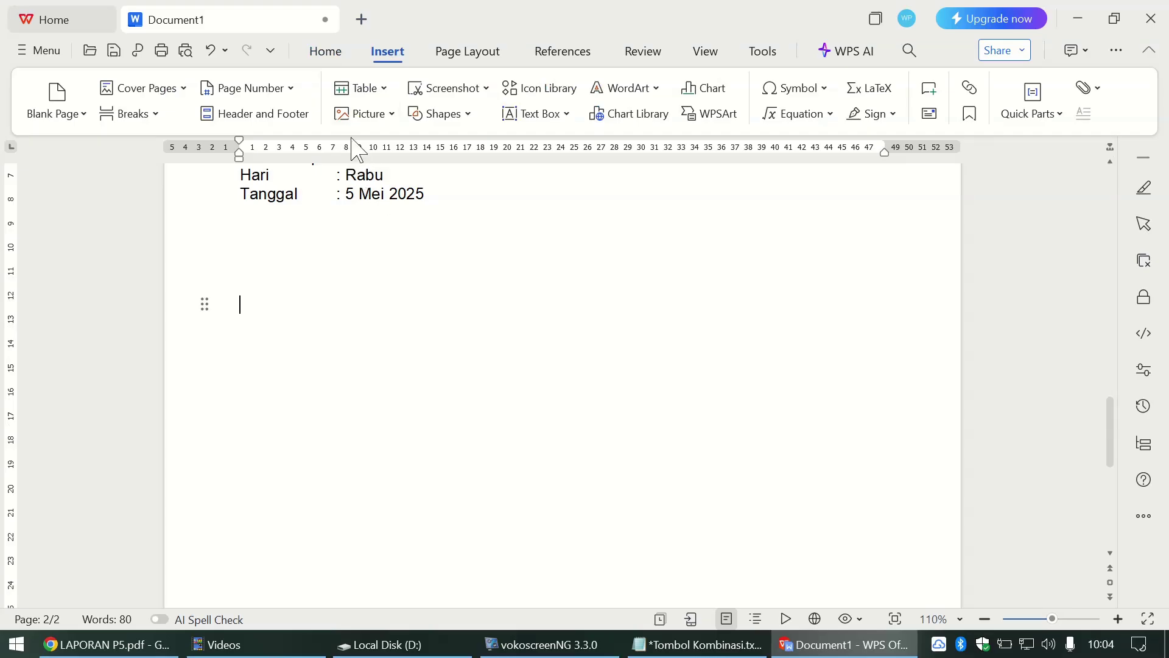
{"action": "left_click", "coordinate": [358, 90]}
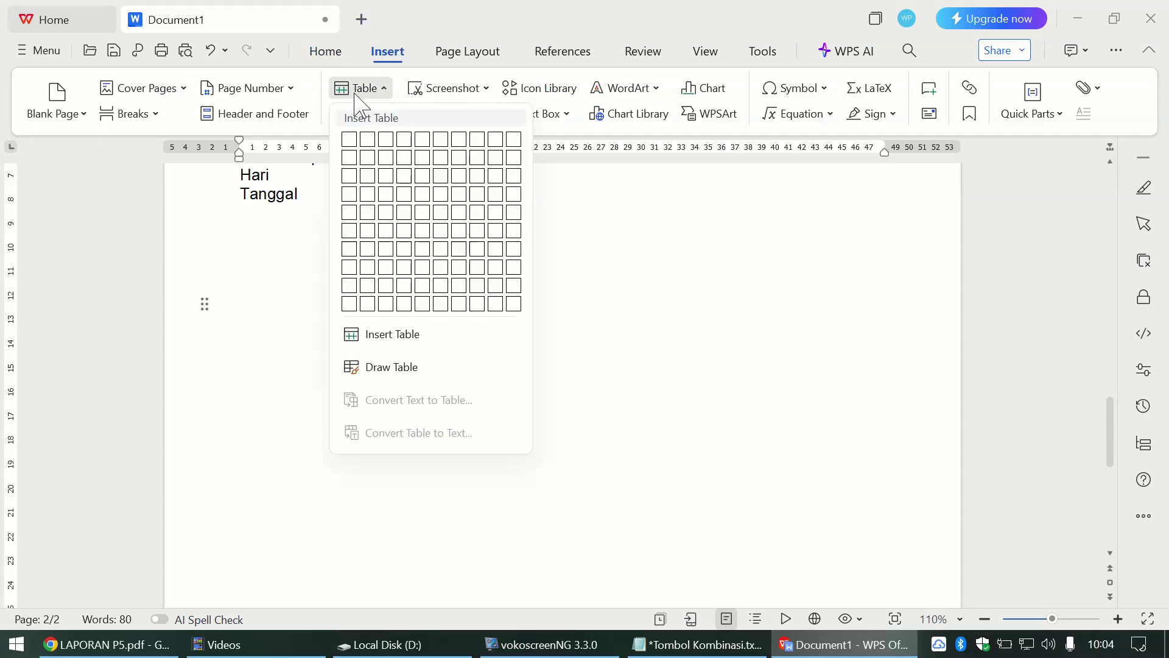
{"action": "left_click", "coordinate": [367, 140]}
{"action": "mouse_move", "coordinate": [333, 310]}
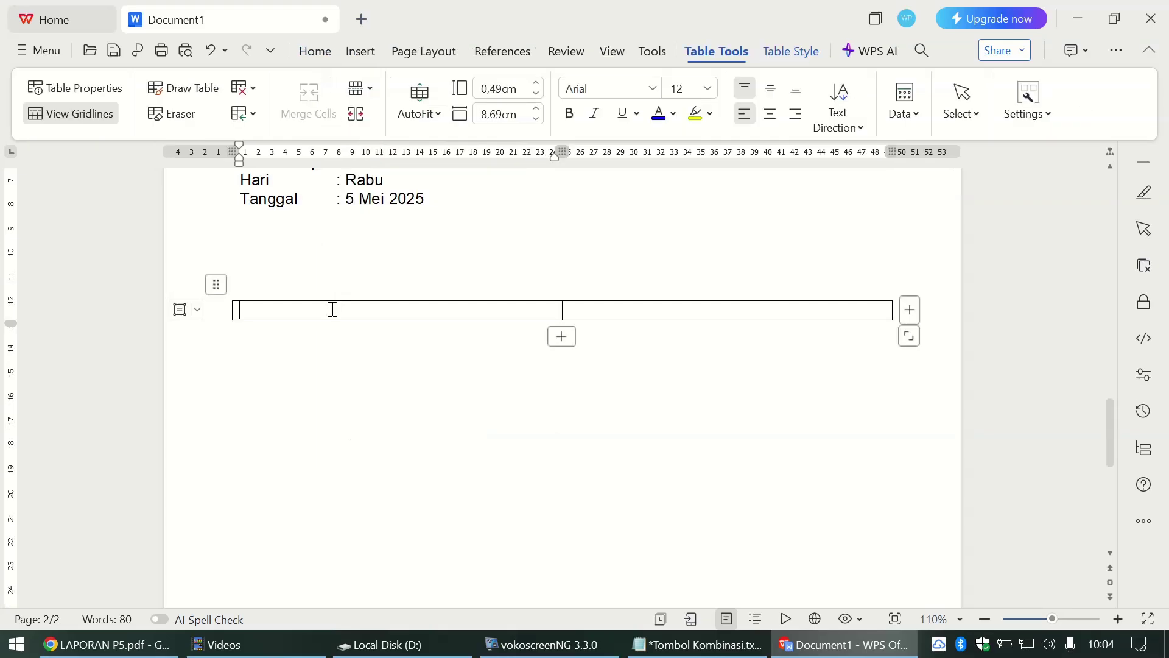
Step: Enter "Fasilitator 1," in the first table cell and leave four blank lines below it for the signature
{"action": "type", "text": "fas"}
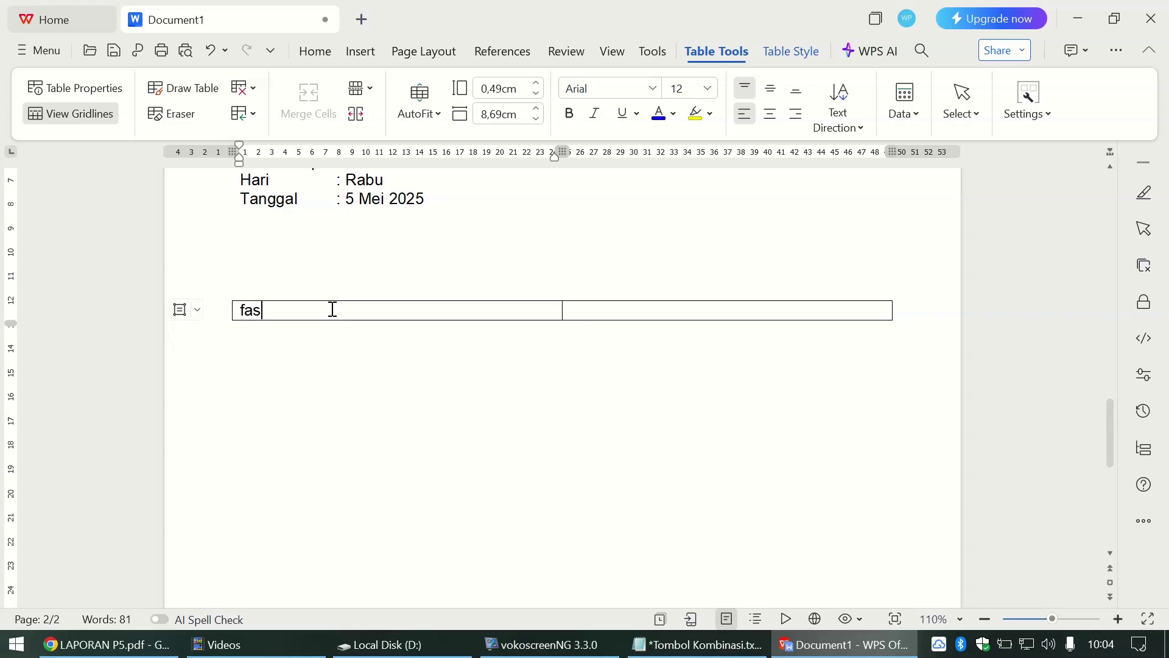
{"action": "type", "text": "ilitator 1,"}
{"action": "key", "text": "Return"}
{"action": "key", "text": "Return"}
{"action": "key", "text": "Return"}
{"action": "key", "text": "Return"}
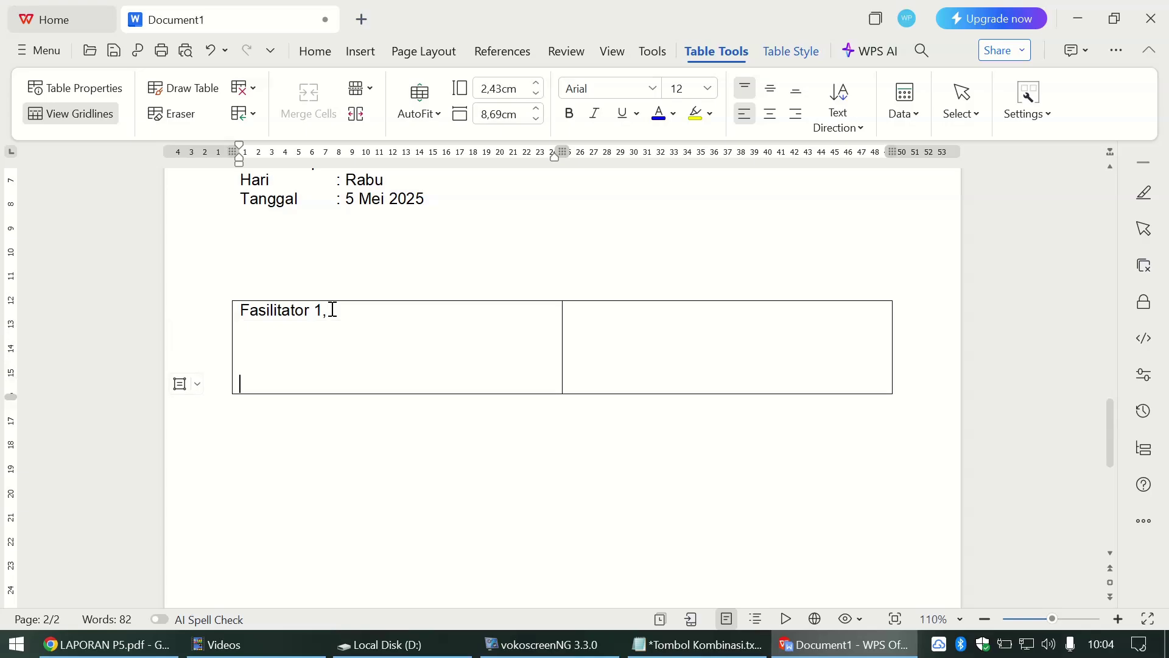
{"action": "key", "text": "Return"}
Step: Add the first facilitator's name with the title "S.Pd." below the blank lines, copying it from the PDF
{"action": "key", "text": "alt+Tab"}
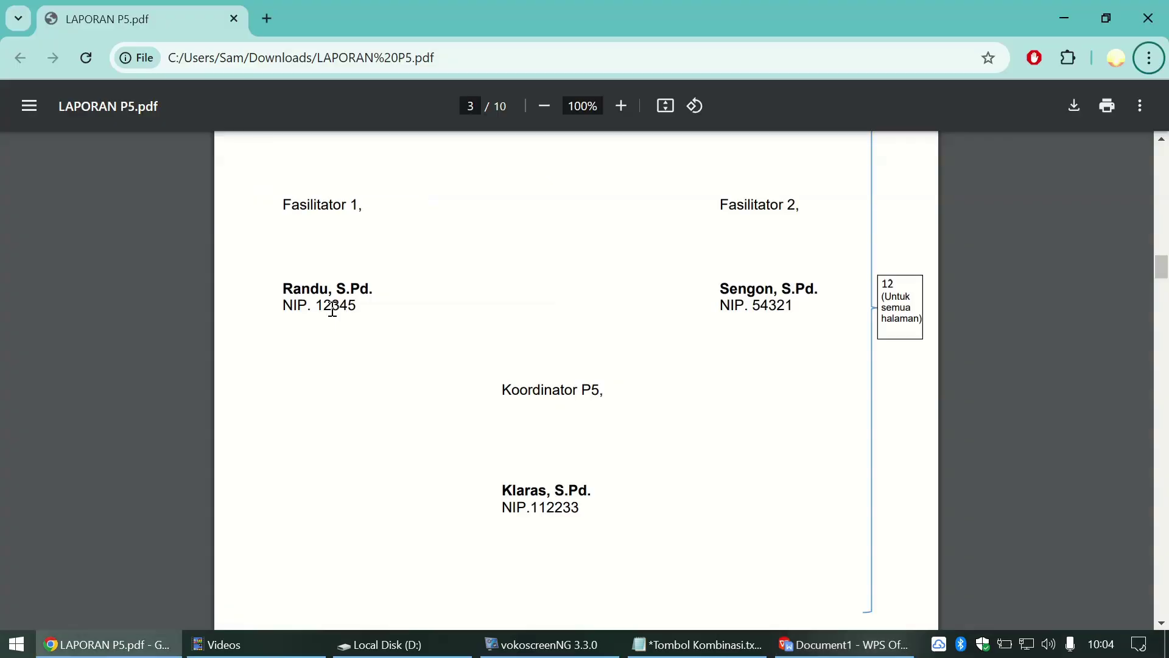
{"action": "key", "text": "alt+Tab"}
{"action": "type", "text": "randu"}
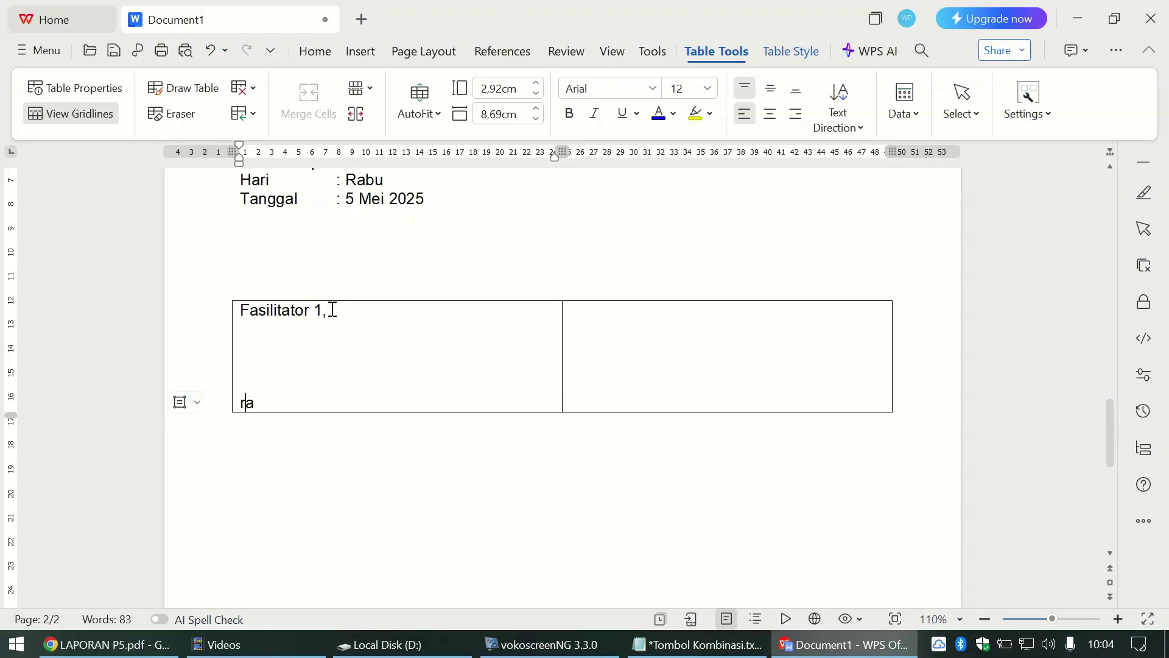
{"action": "key", "text": "alt+Tab"}
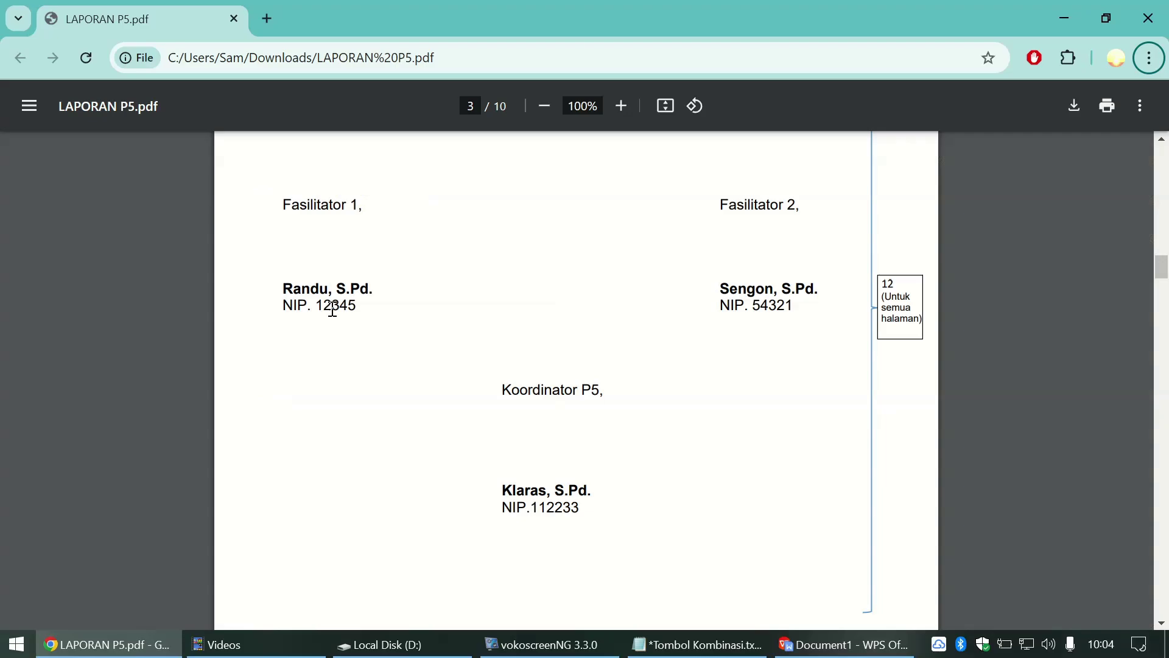
{"action": "key", "text": "alt+Tab"}
{"action": "key", "text": "BackSpace"}
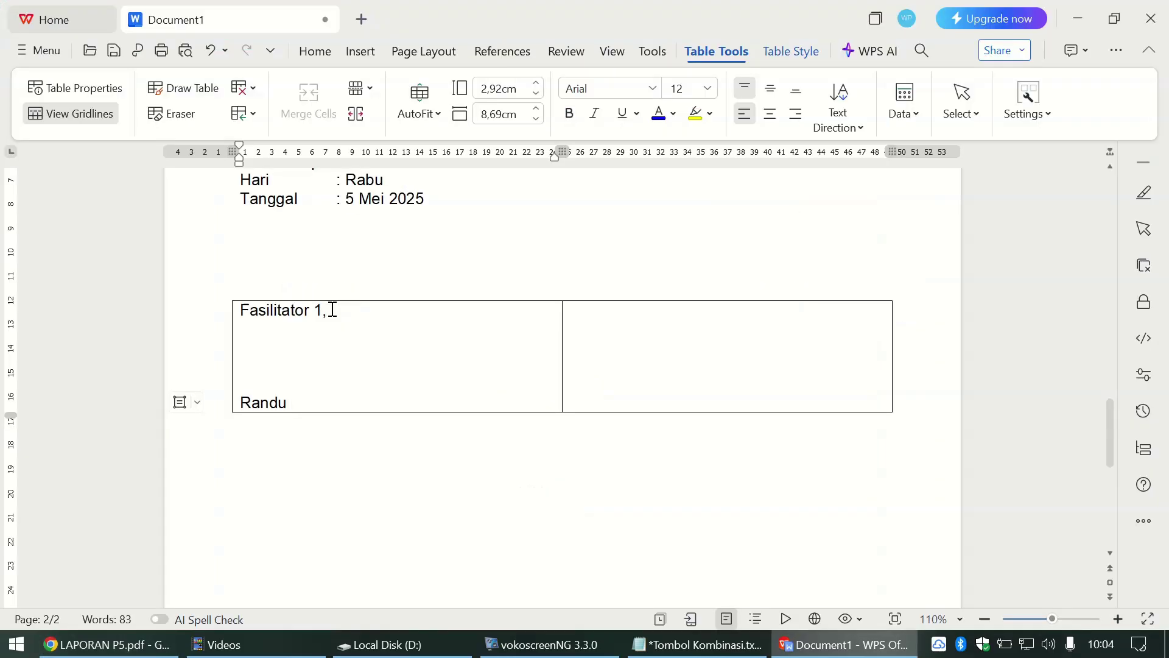
{"action": "type", "text": ", S.Pd."}
{"action": "key", "text": "Return"}
Step: Add a "NIP." line with the first facilitator's employee number from the PDF below the name
{"action": "key", "text": "alt+Tab"}
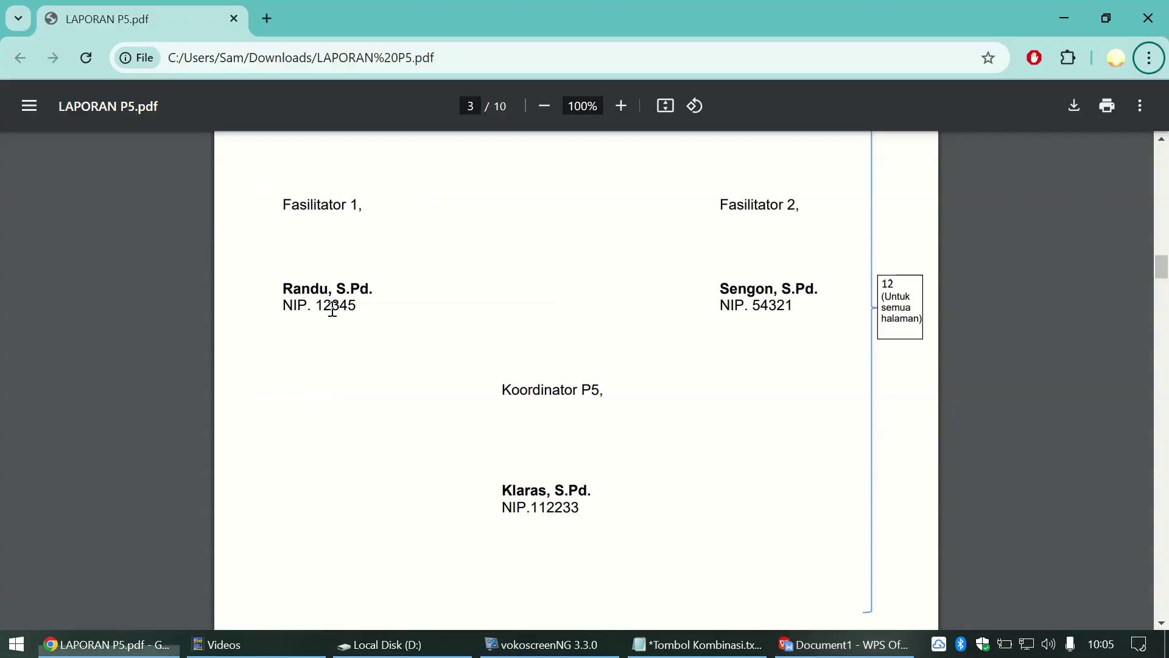
{"action": "key", "text": "alt+Tab"}
{"action": "type", "text": "NI"}
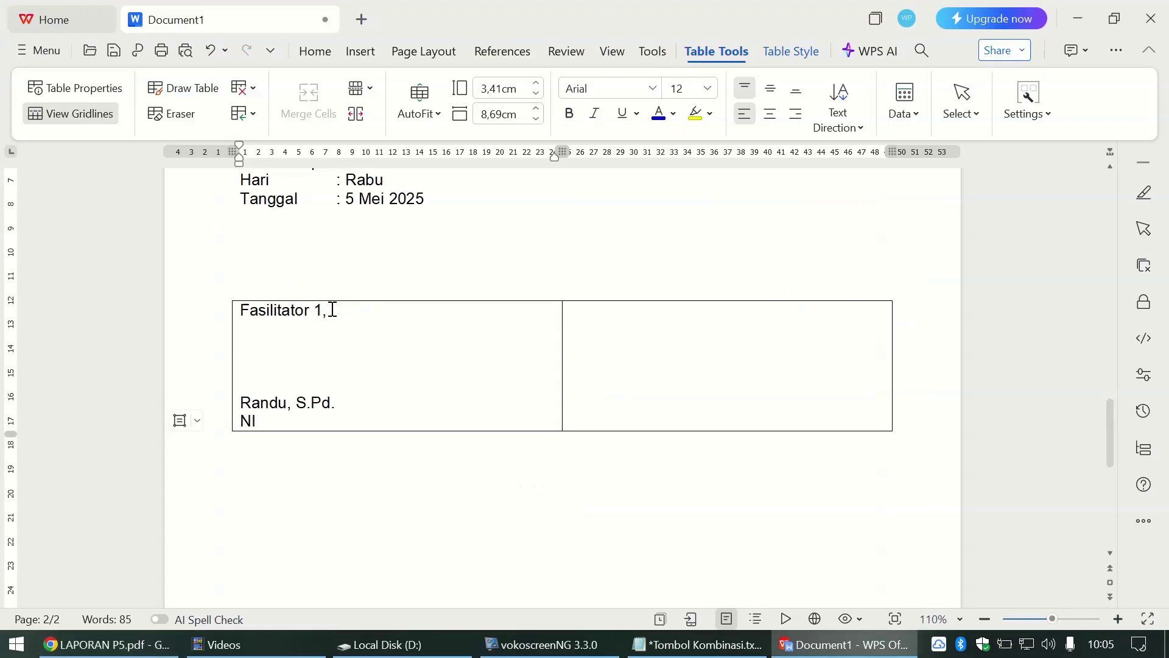
{"action": "type", "text": "P."}
{"action": "key", "text": "alt+Tab"}
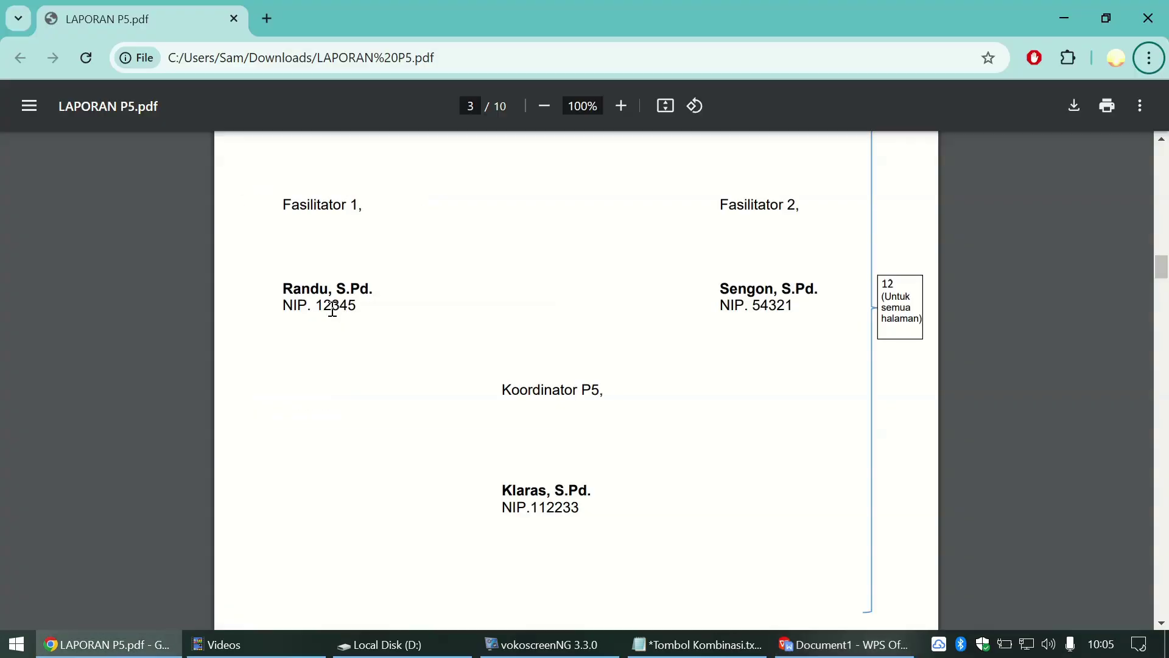
{"action": "key", "text": "alt+Tab"}
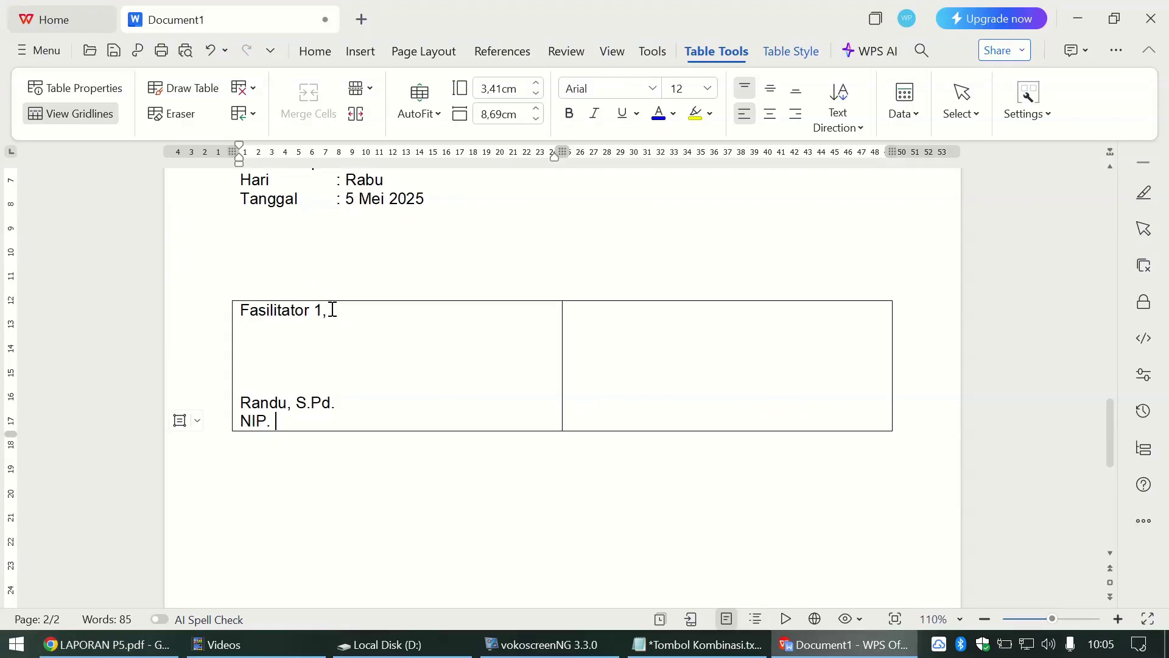
{"action": "type", "text": "12345"}
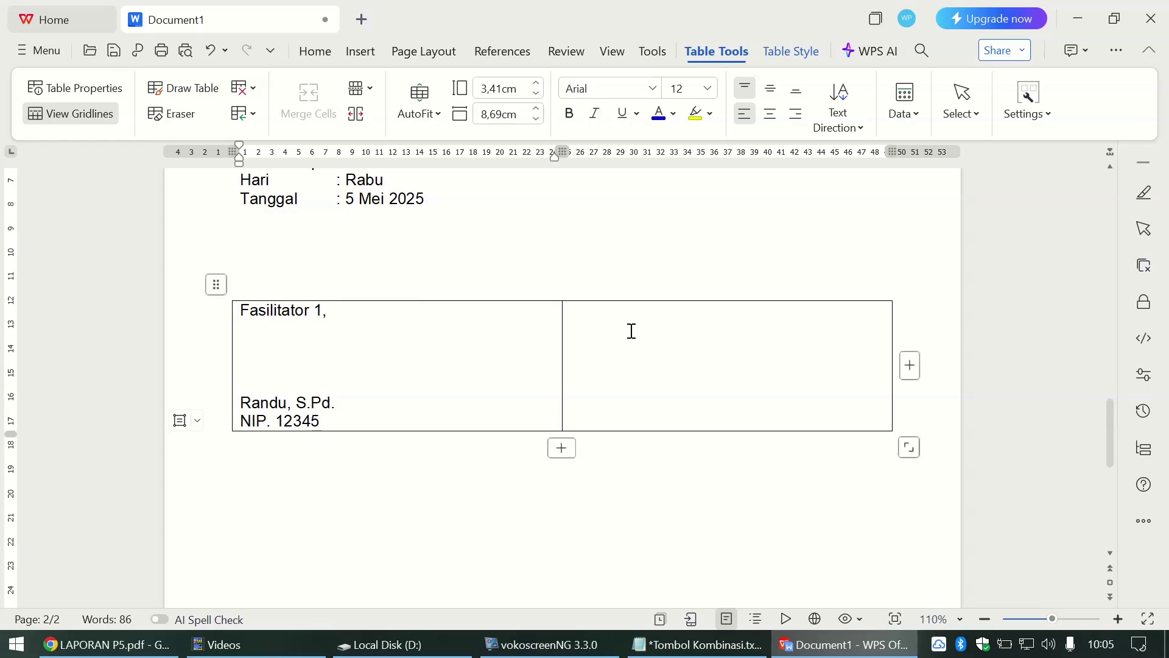
Step: Enter "Fasilitator 2," in the second table cell and leave four blank lines below it for the signature
{"action": "key", "text": "alt+Tab"}
{"action": "key", "text": "alt+Tab"}
{"action": "key", "text": "Tab"}
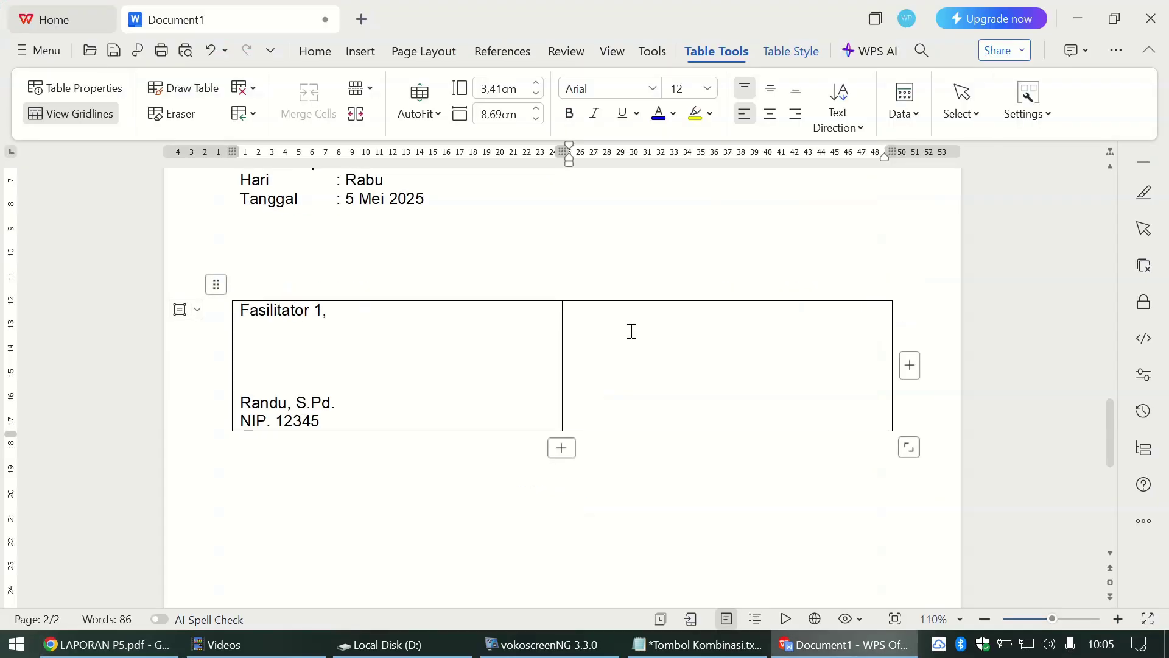
{"action": "type", "text": "fasilitat"}
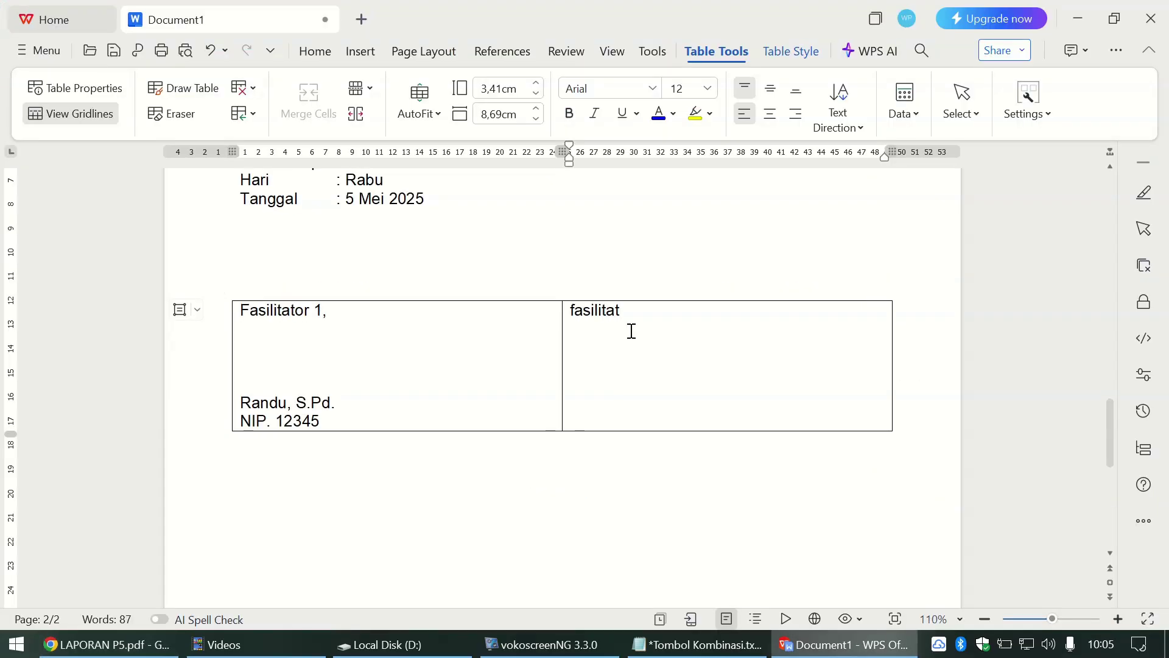
{"action": "type", "text": "or 2,"}
{"action": "key", "text": "Return"}
{"action": "key", "text": "Return"}
{"action": "key", "text": "Return"}
{"action": "key", "text": "Return"}
Step: Enter the second facilitator's name with the title "S.Pd." below the blank lines, following the PDF
{"action": "key", "text": "alt+Tab"}
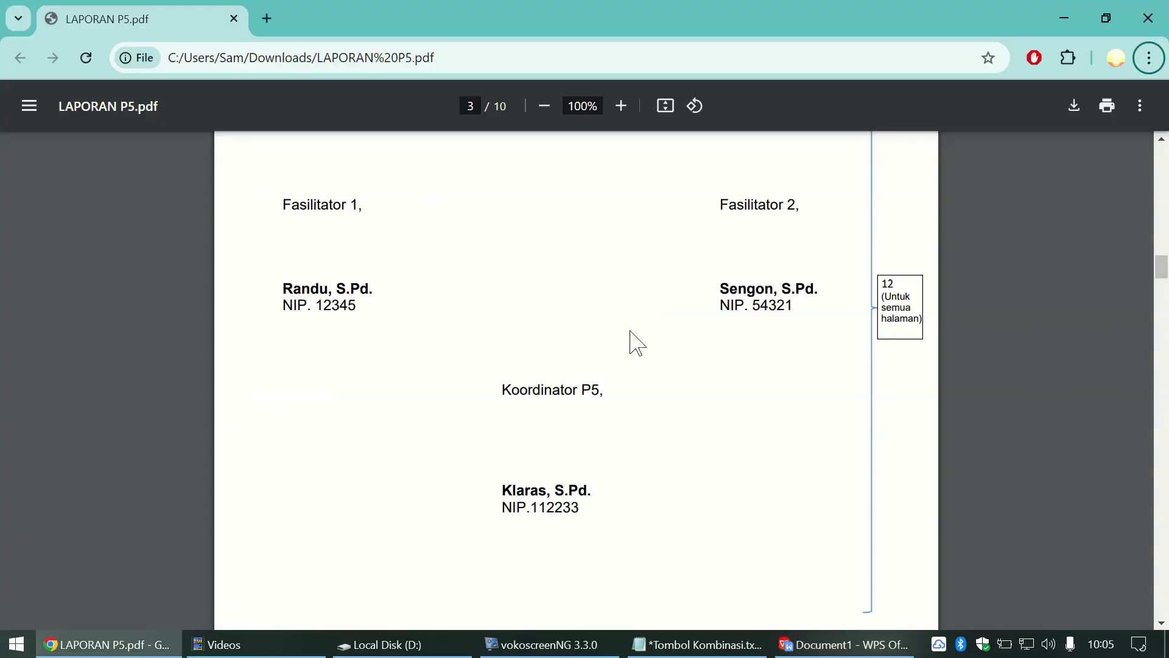
{"action": "key", "text": "alt+Tab"}
{"action": "type", "text": "se"}
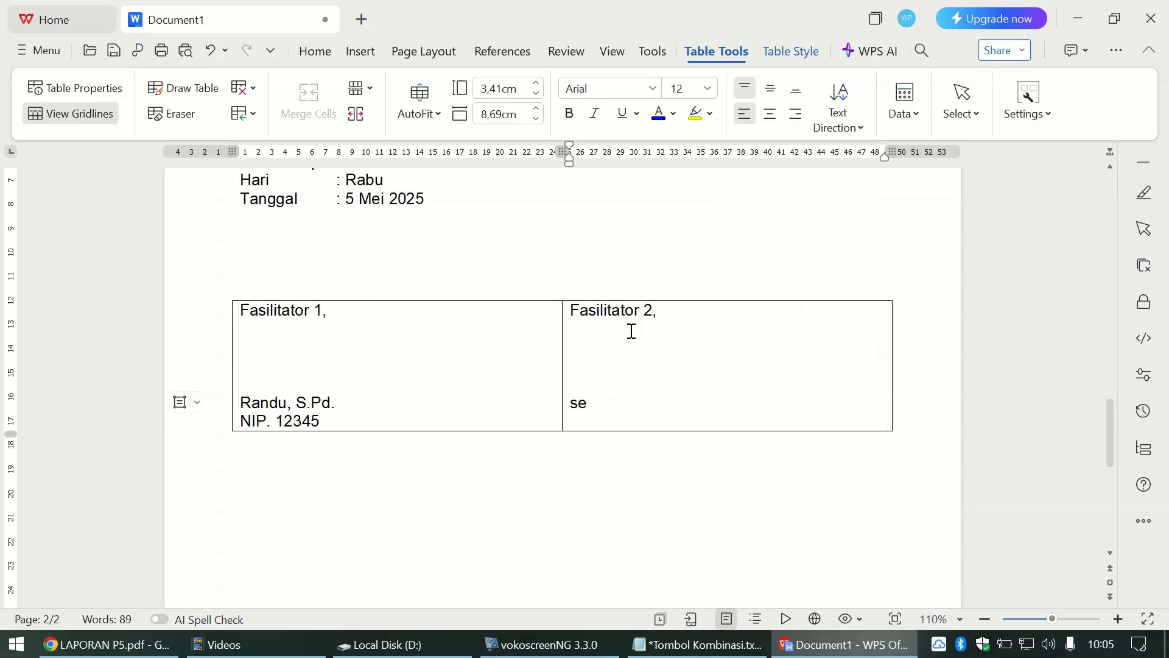
{"action": "type", "text": "ngon, S.Pd."}
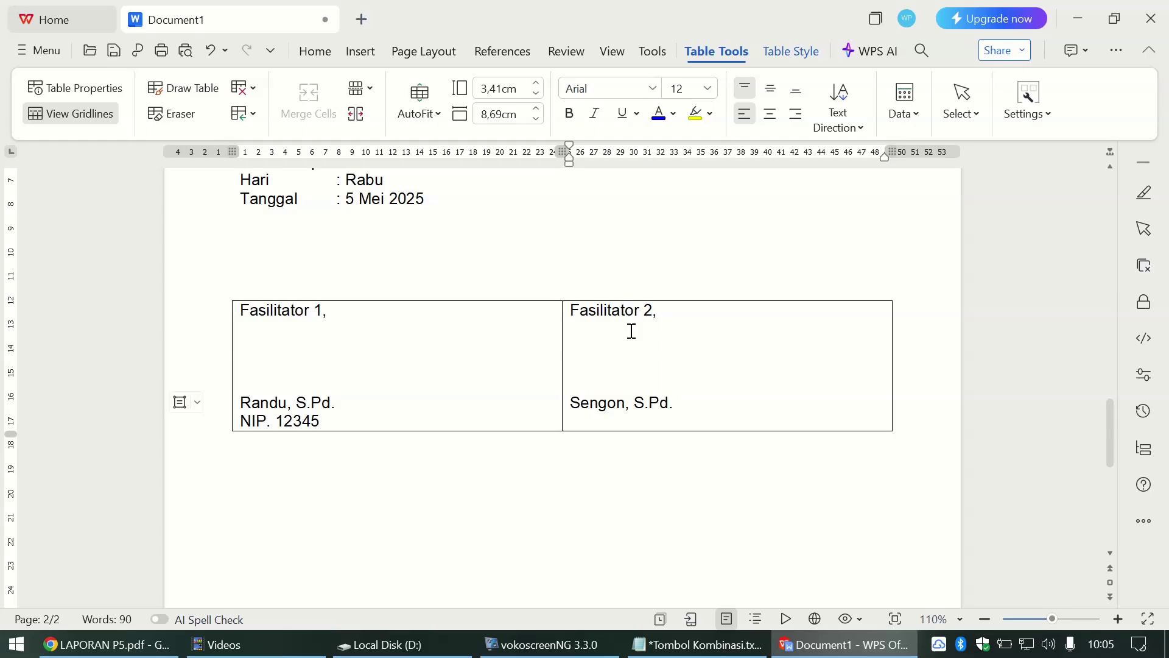
Step: Add a "NIP." line with the second facilitator's employee number from the PDF in the second cell
{"action": "key", "text": "Return"}
{"action": "type", "text": "NIP."}
{"action": "key", "text": "alt+Tab"}
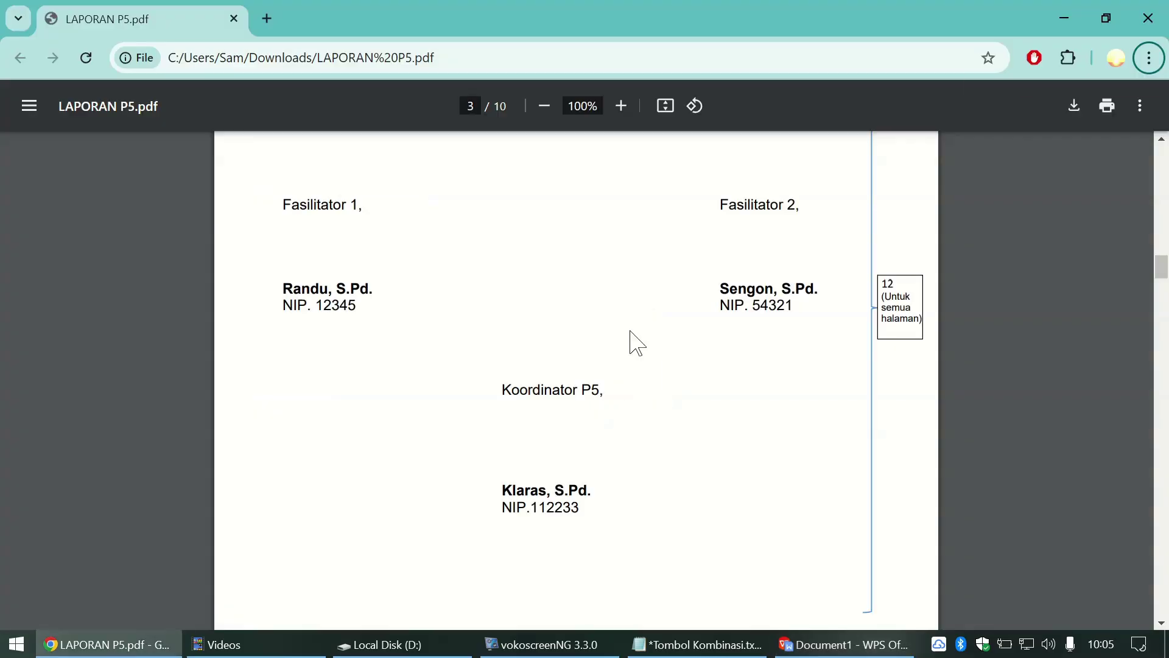
{"action": "key", "text": "alt+Tab"}
{"action": "type", "text": "54321"}
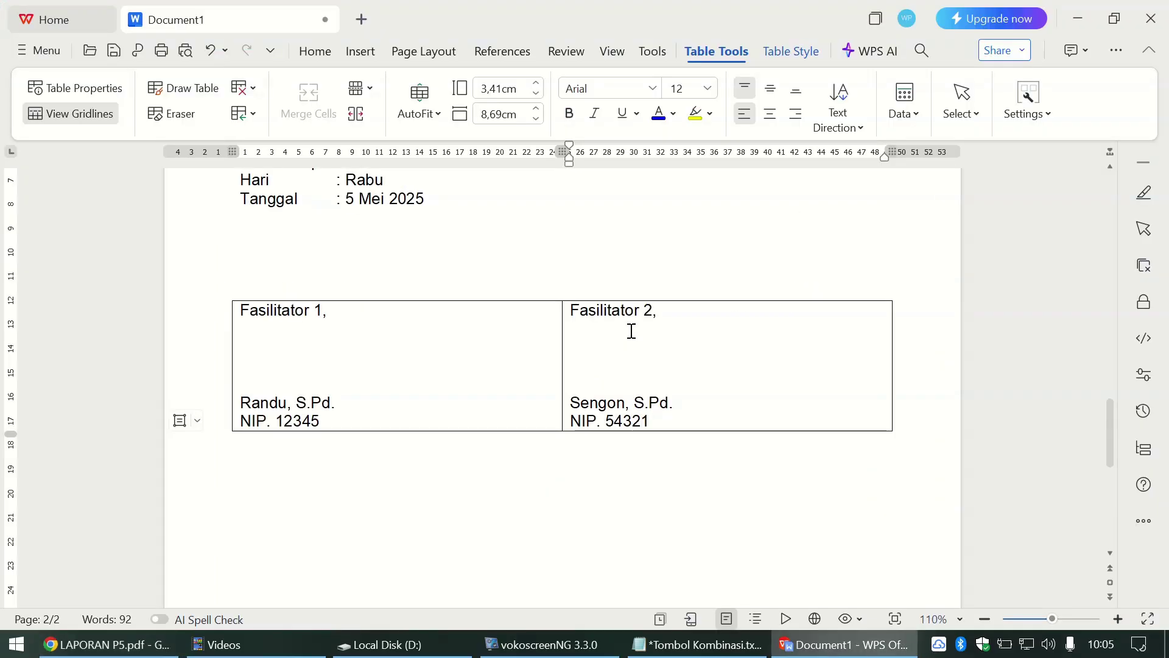
Step: Compare the facilitator positions with the PDF and move the column divider right, making the second column about 4.19 cm wide
{"action": "key", "text": "alt+Tab"}
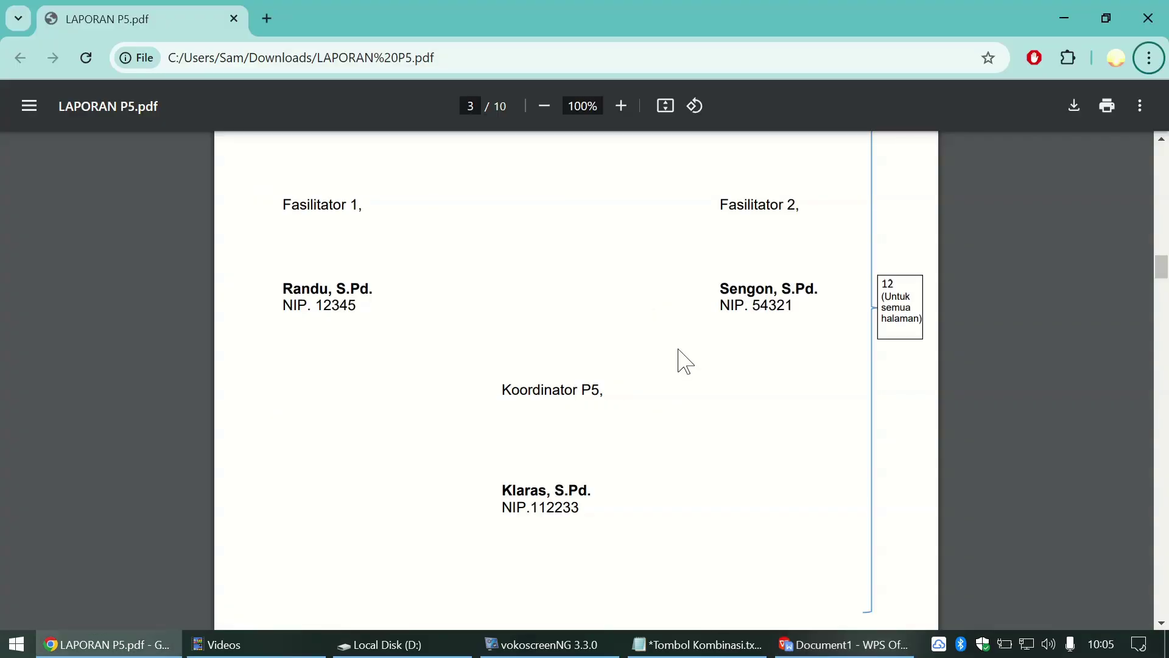
{"action": "scroll", "coordinate": [679, 351], "scroll_direction": "up", "scroll_amount": 1}
{"action": "scroll", "coordinate": [679, 351], "scroll_direction": "down", "scroll_amount": 1}
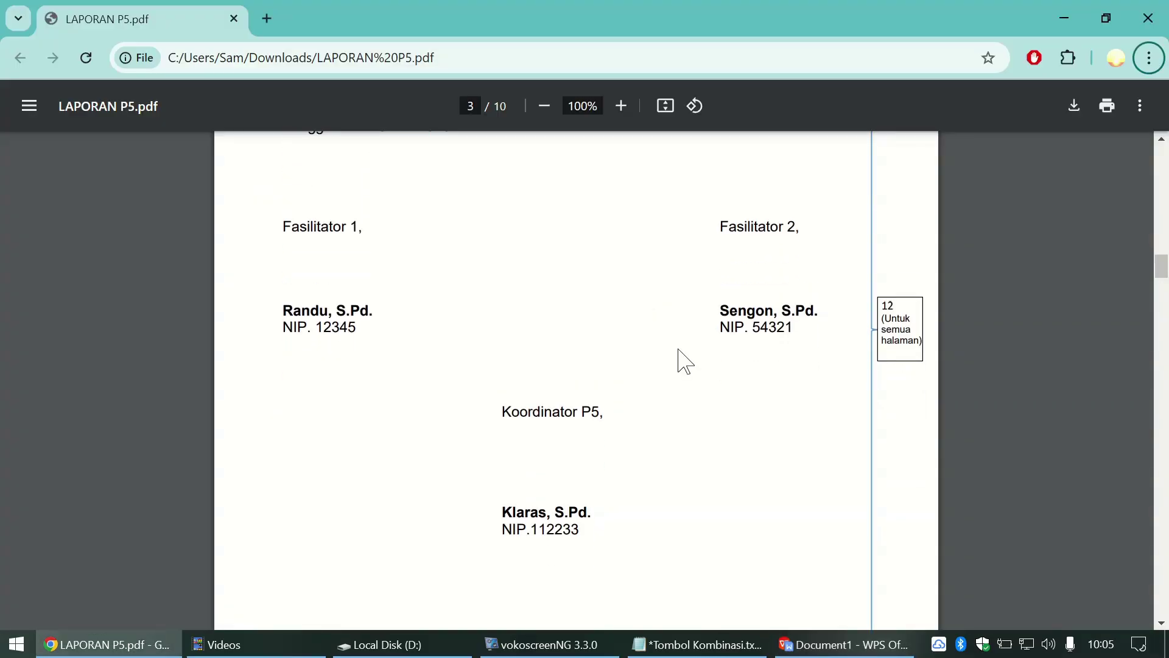
{"action": "key", "text": "alt+Tab"}
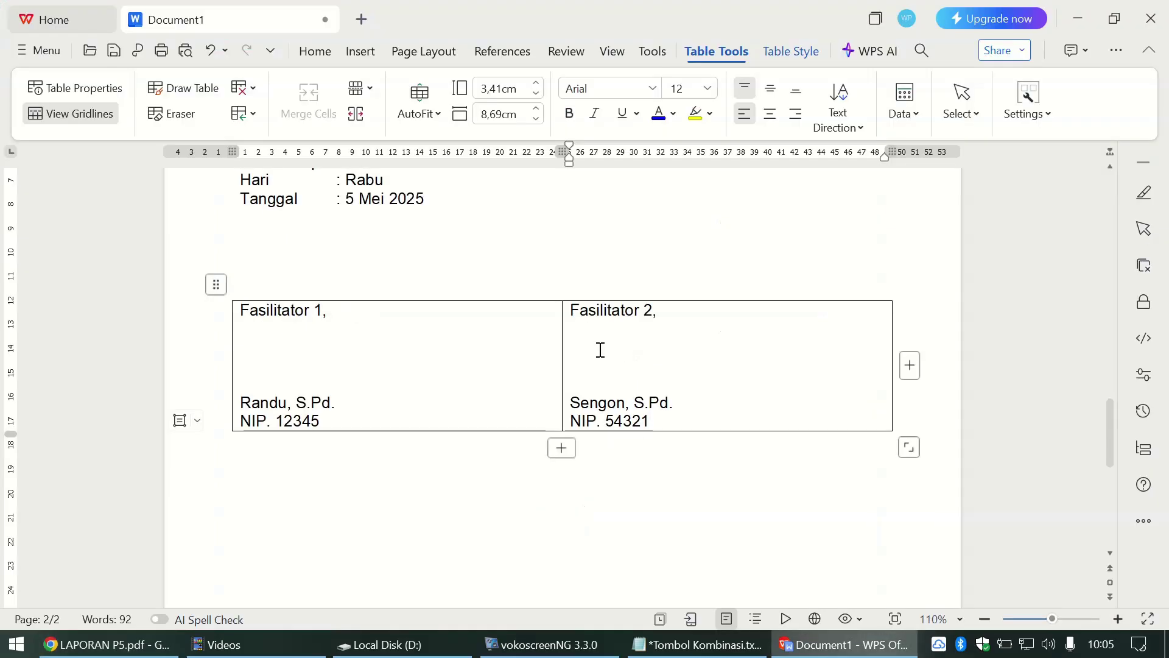
{"action": "left_click_drag", "start_coordinate": [564, 365], "coordinate": [733, 363]}
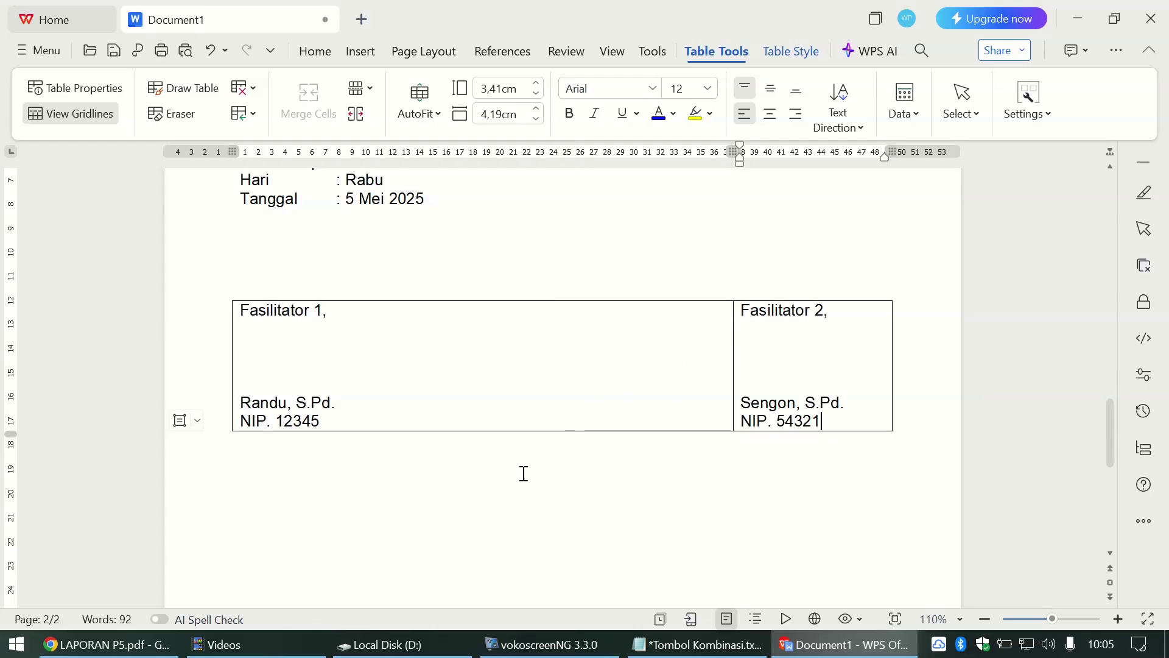
Step: Remove all borders from the signature table by applying the None border setting to the whole table
{"action": "left_click", "coordinate": [540, 362]}
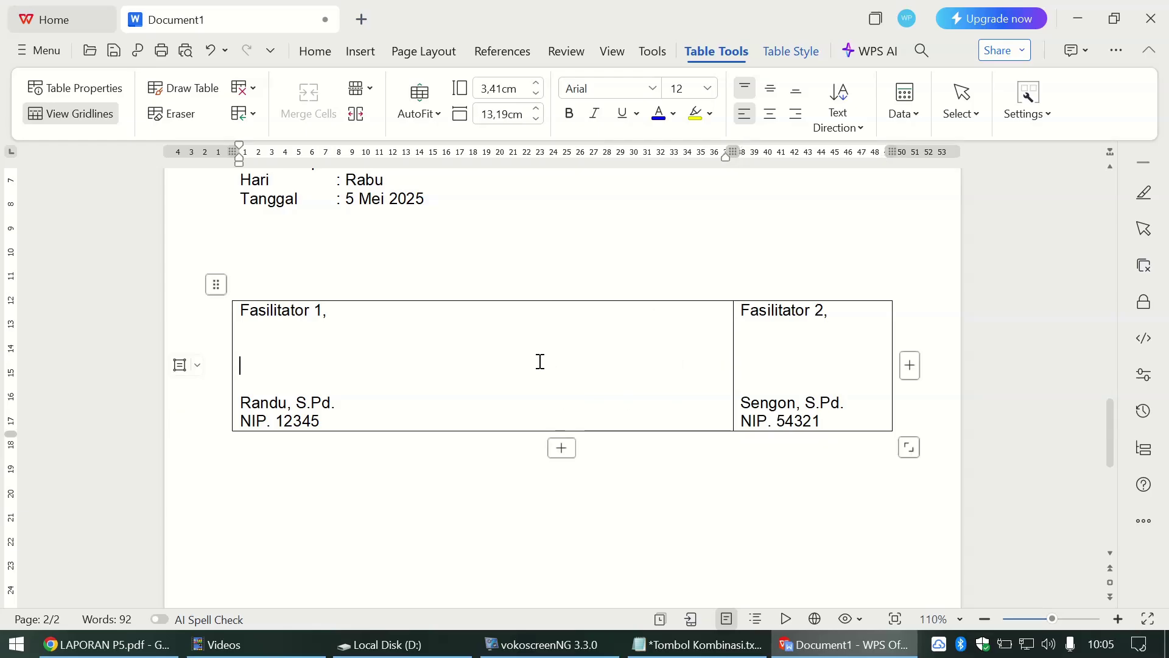
{"action": "left_click", "coordinate": [540, 356]}
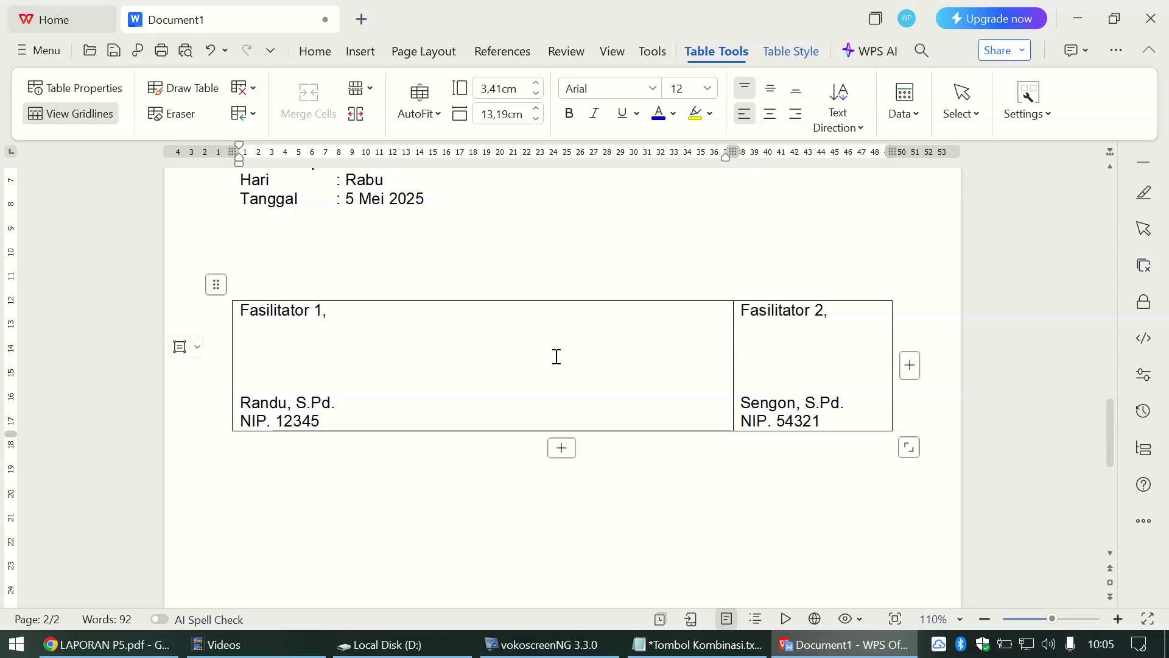
{"action": "right_click", "coordinate": [500, 360]}
{"action": "left_click", "coordinate": [500, 364]}
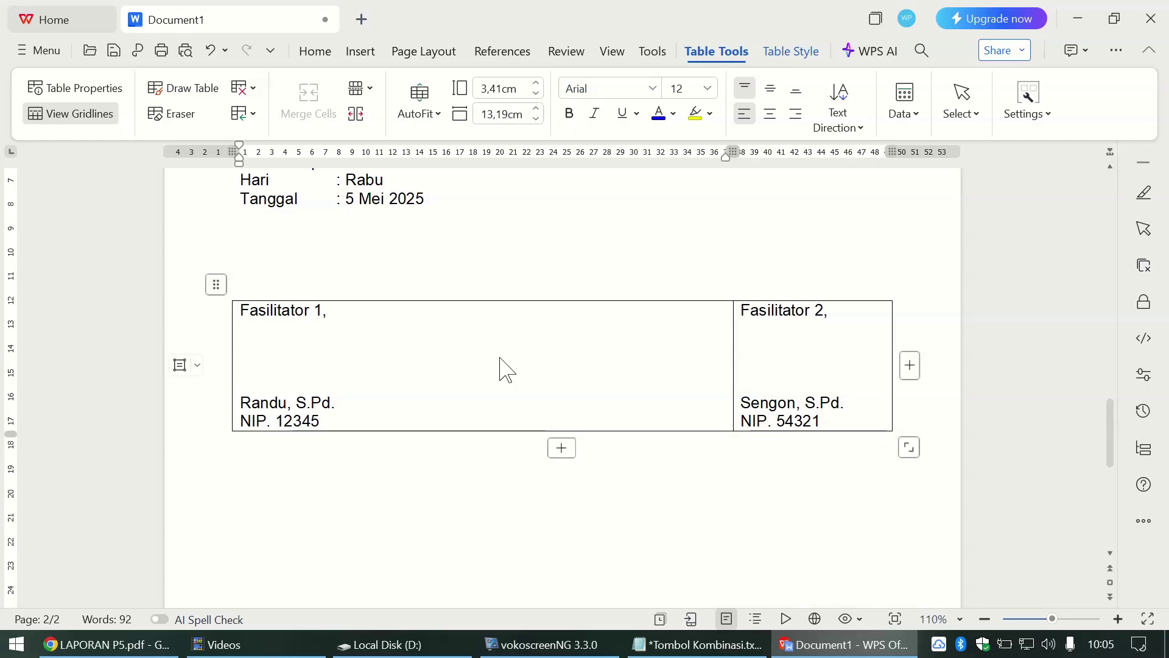
{"action": "right_click", "coordinate": [500, 365]}
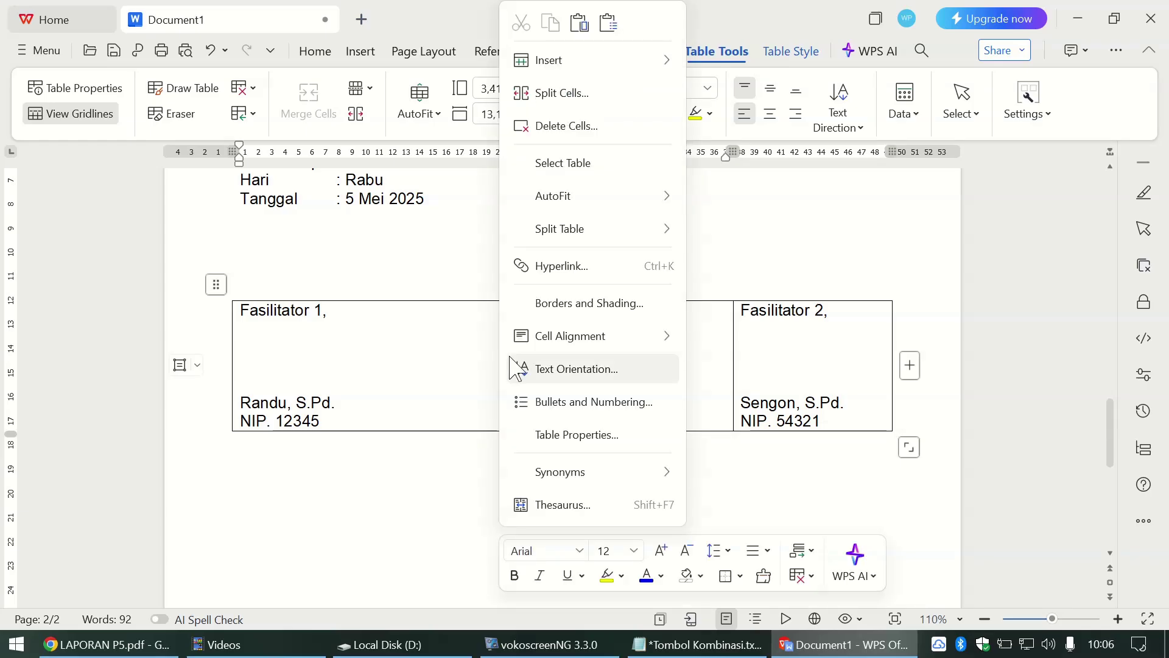
{"action": "left_click", "coordinate": [600, 314]}
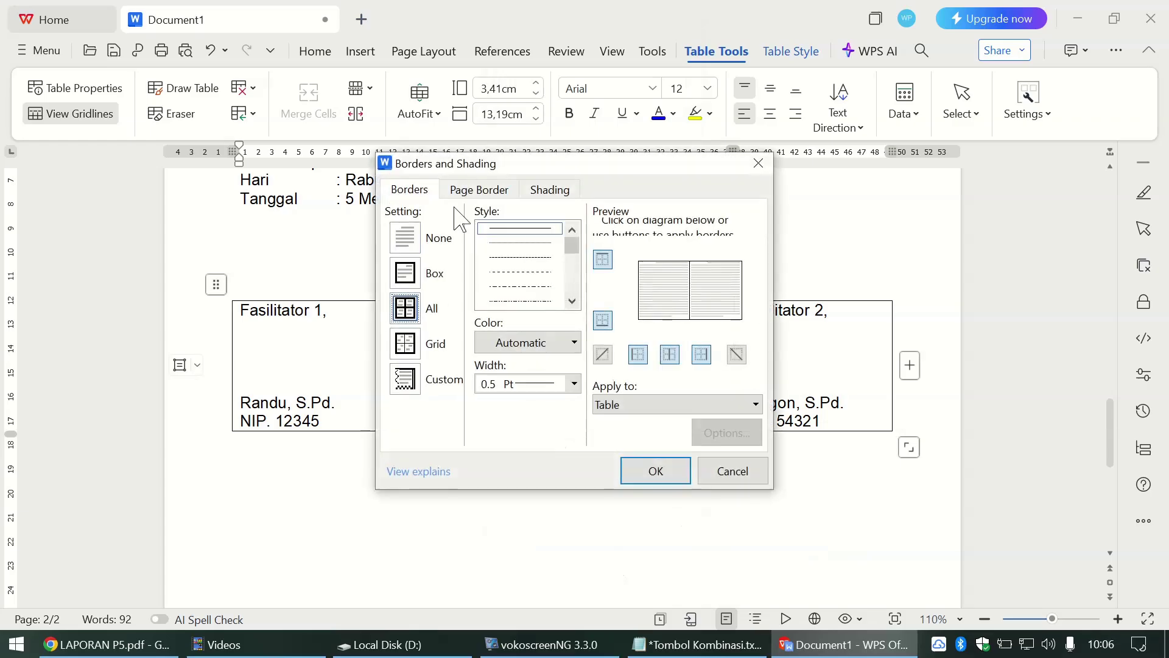
{"action": "left_click", "coordinate": [407, 240]}
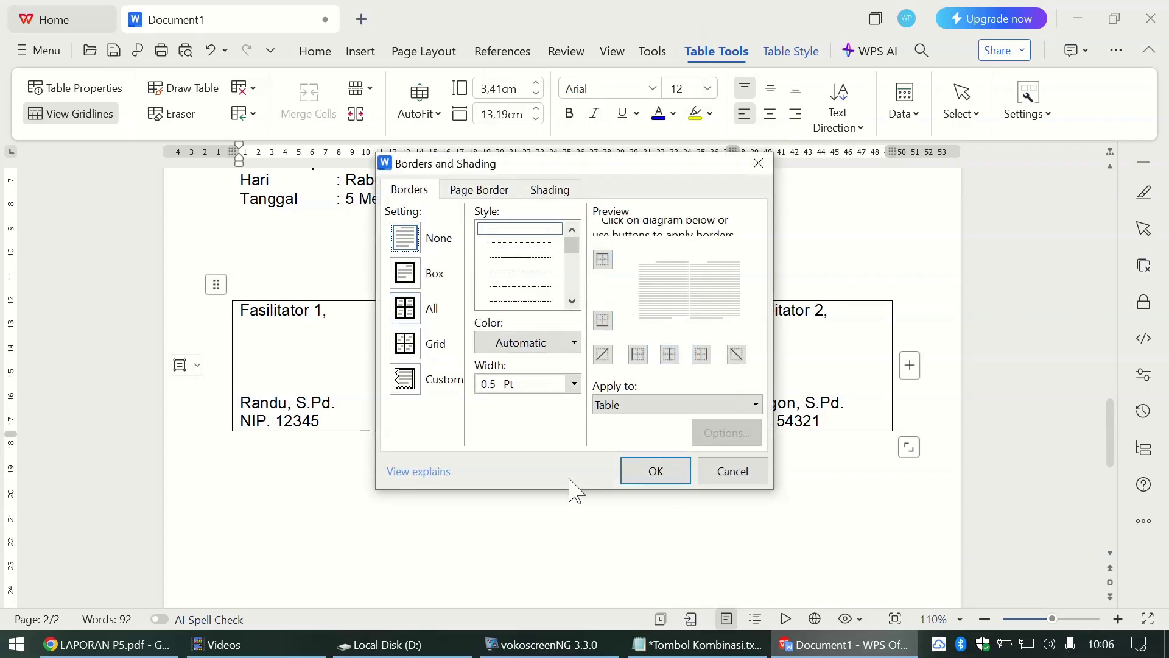
{"action": "left_click", "coordinate": [656, 472]}
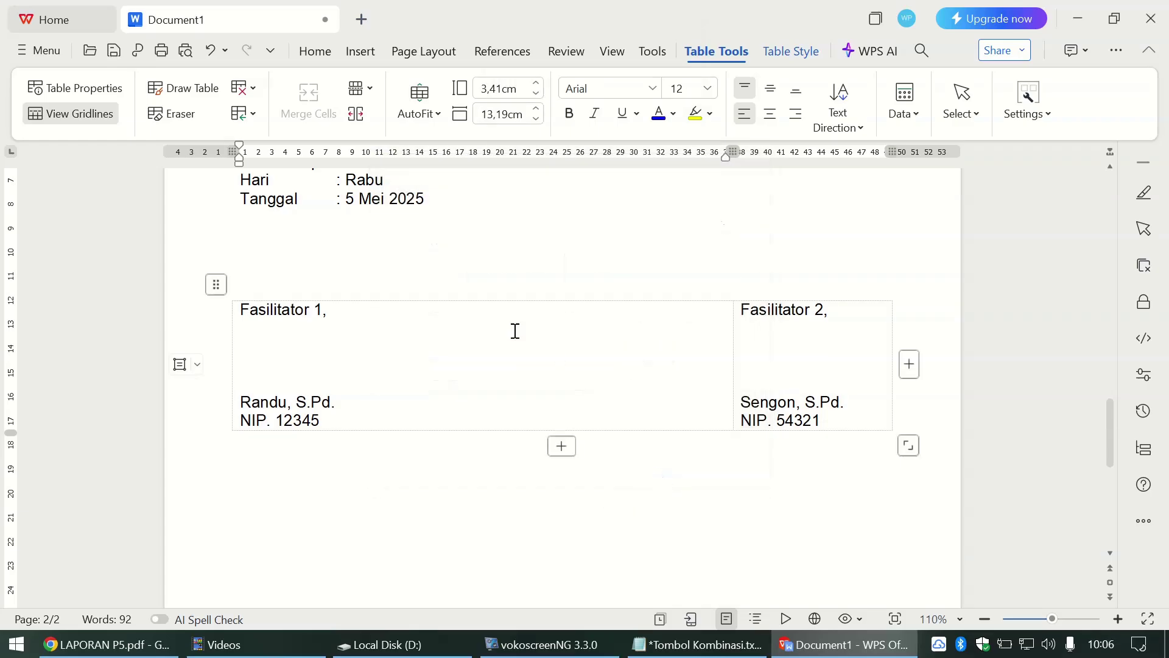
Step: Examine the LEMBAR PENGESAHAN page in print preview and check the PDF for the Koordinator P5 signature block
{"action": "left_click", "coordinate": [490, 511]}
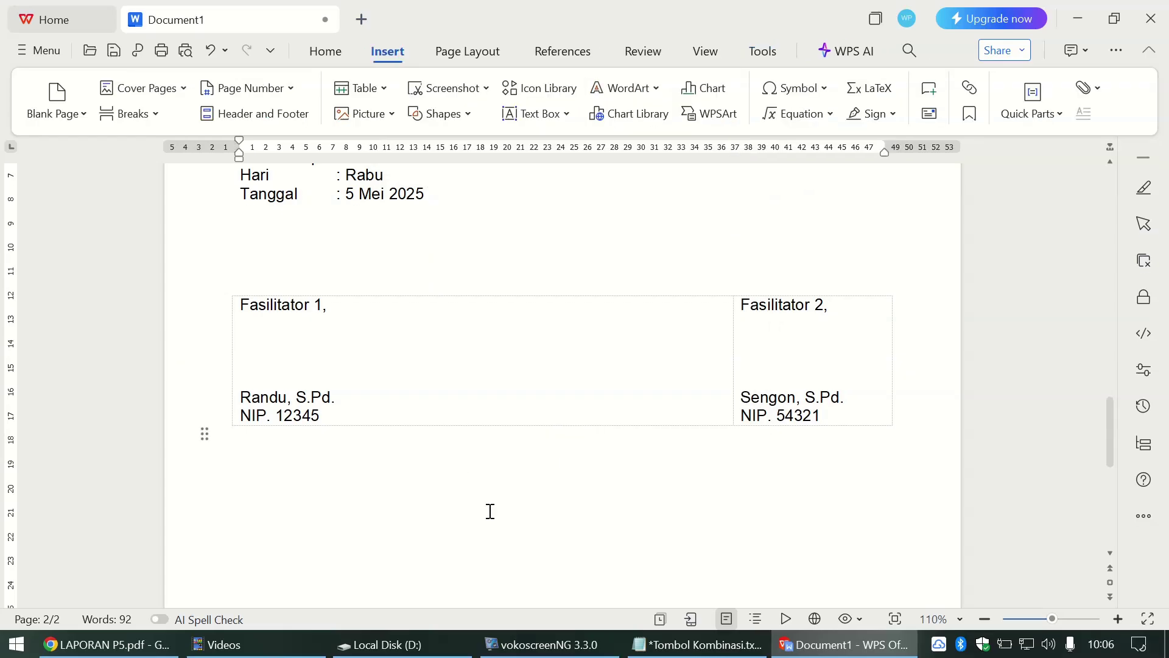
{"action": "left_click", "coordinate": [185, 51]}
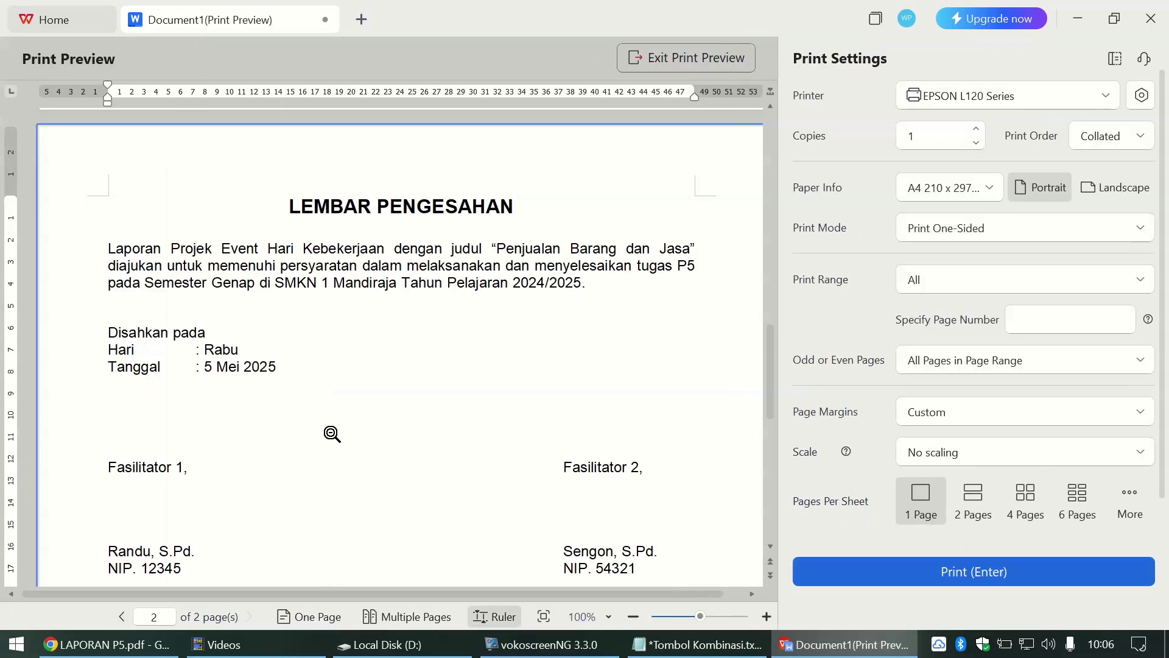
{"action": "scroll", "coordinate": [332, 434], "scroll_direction": "down", "scroll_amount": 2}
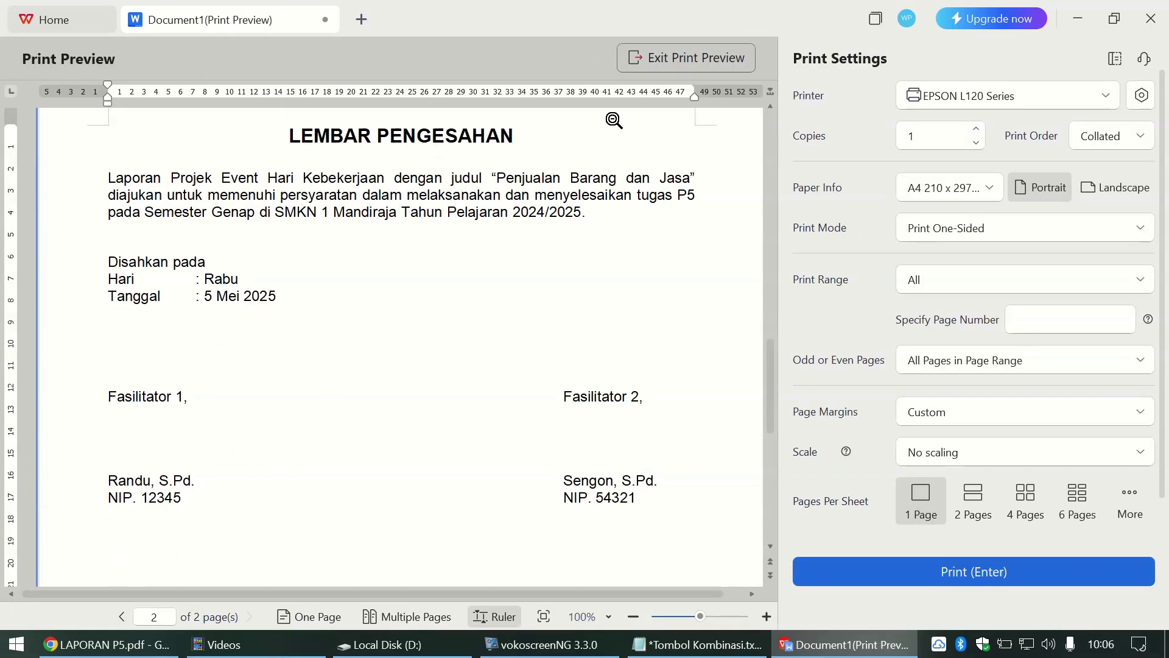
{"action": "left_click", "coordinate": [707, 64]}
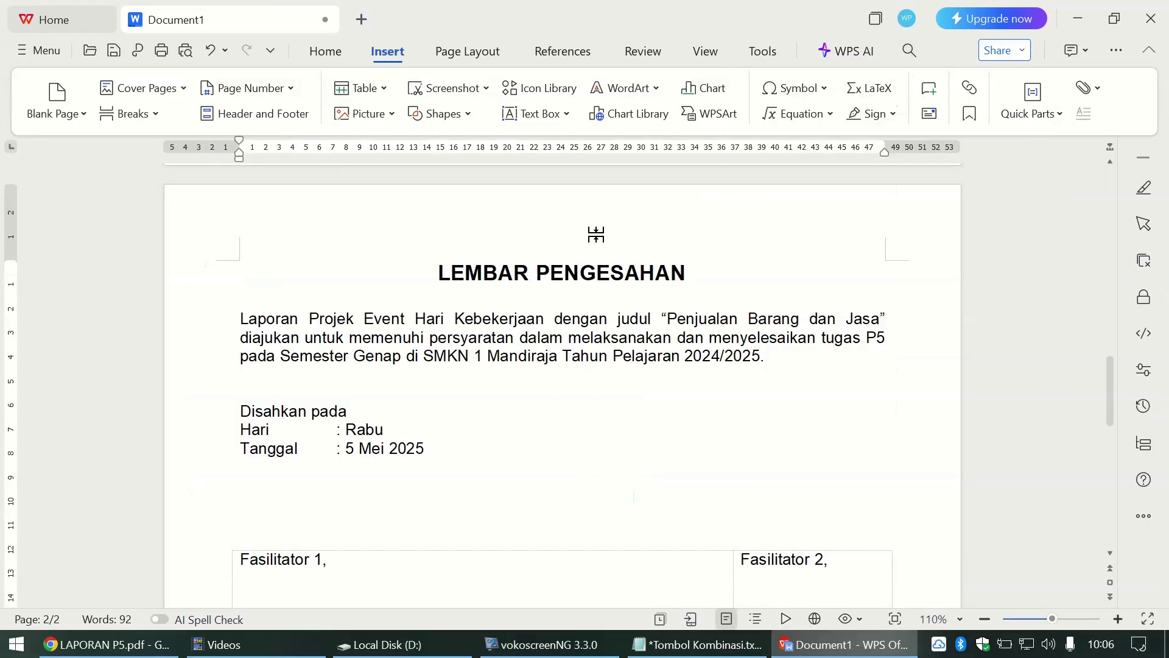
{"action": "scroll", "coordinate": [515, 478], "scroll_direction": "down", "scroll_amount": 3}
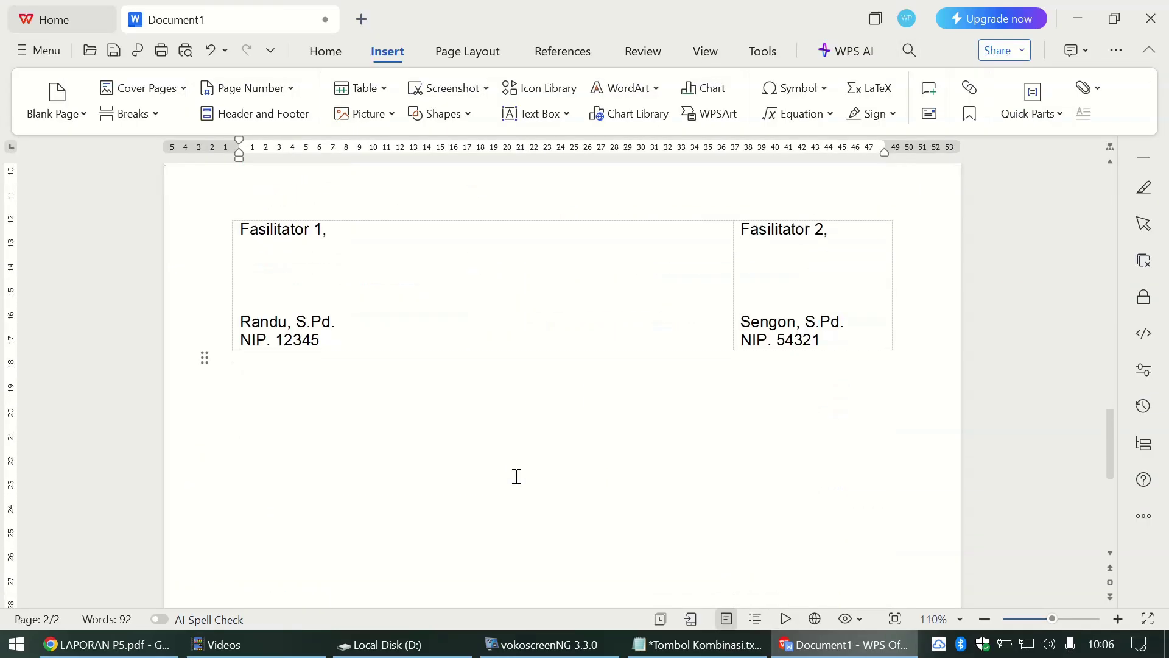
{"action": "key", "text": "alt+Tab"}
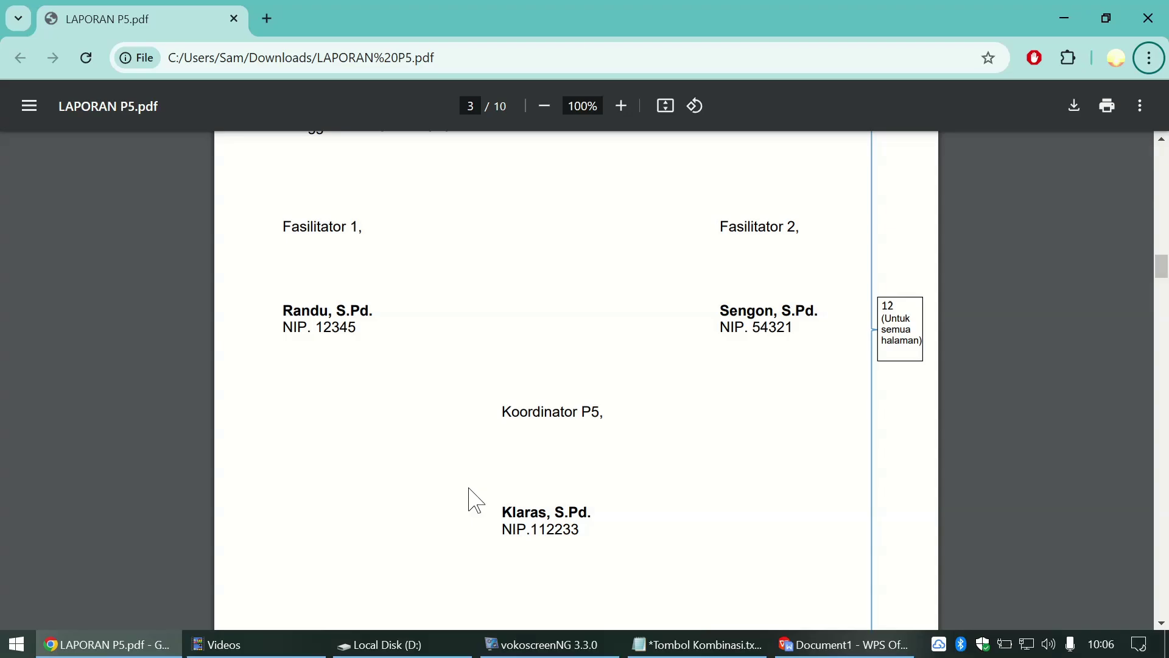
Step: Add the line "Koordinator P5," below the signature table as in the PDF, with blank lines under it for the signature
{"action": "key", "text": "alt+Tab"}
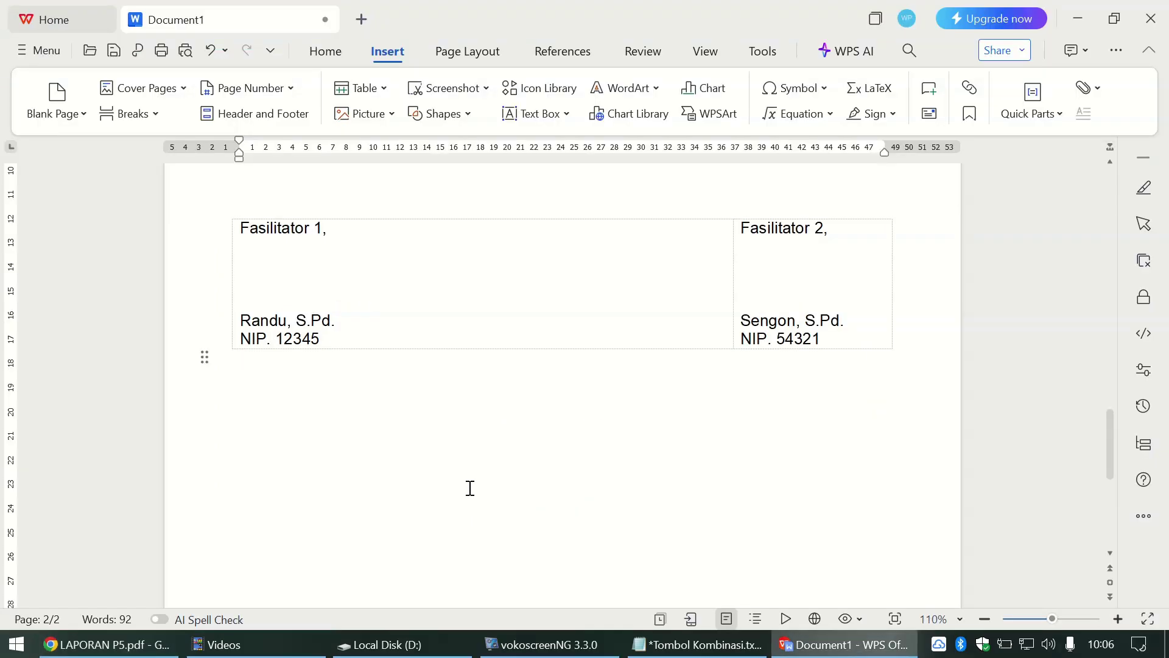
{"action": "key", "text": "alt+Tab"}
{"action": "key", "text": "Return"}
{"action": "key", "text": "alt+Tab"}
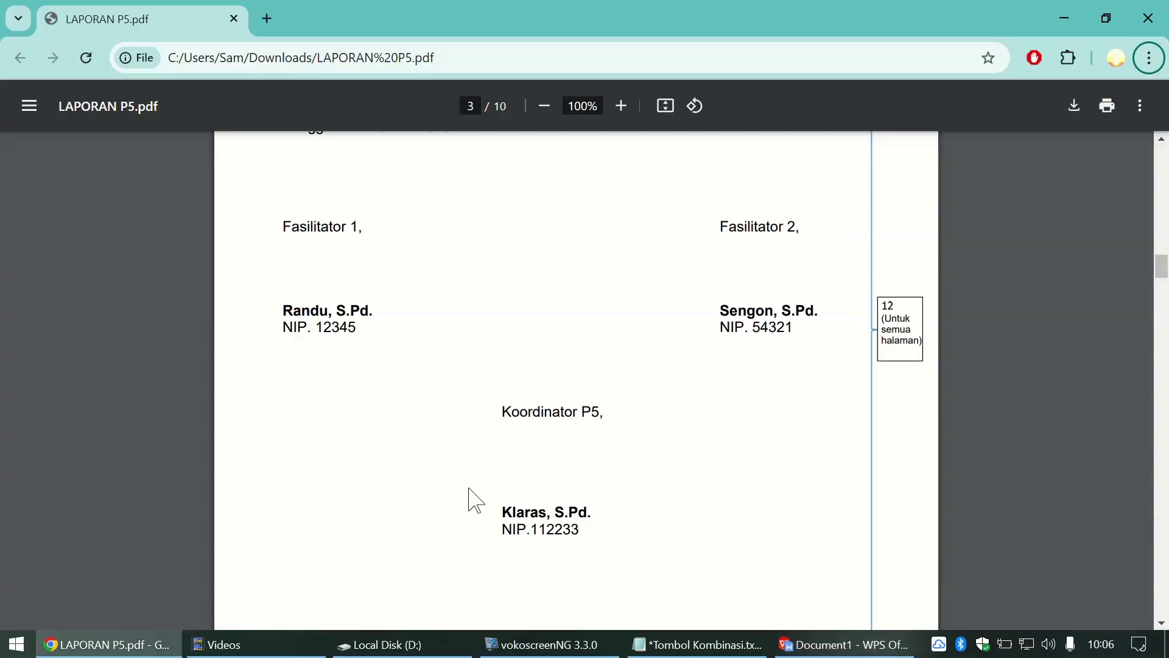
{"action": "key", "text": "alt+Tab"}
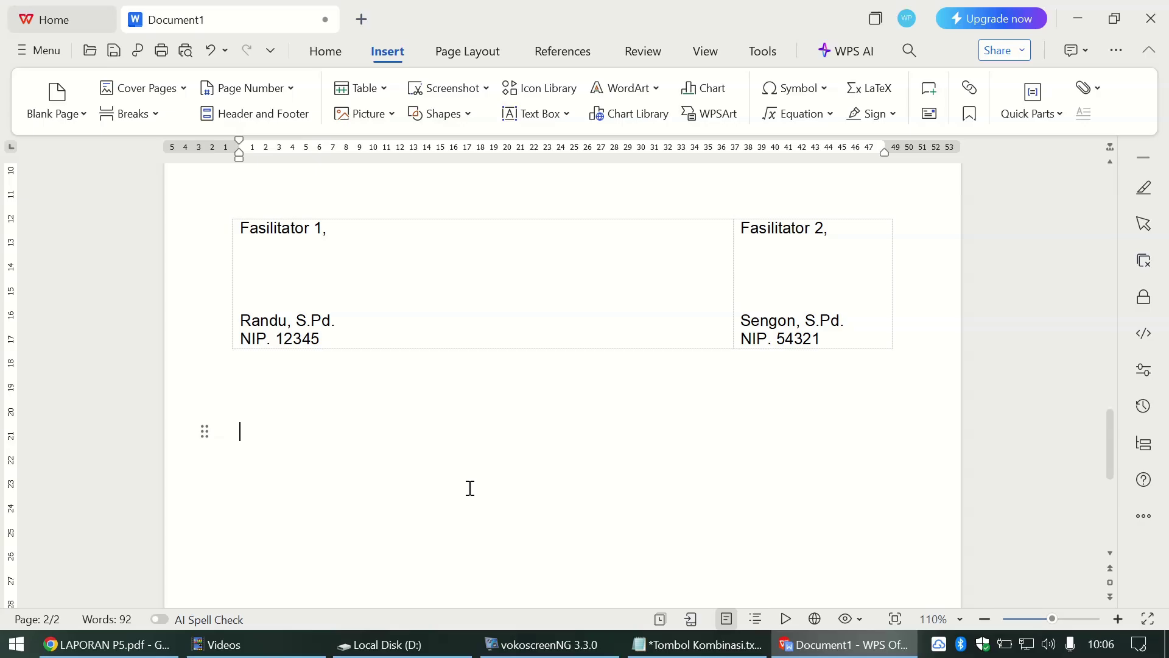
{"action": "type", "text": "kood"}
{"action": "type", "text": "dinator P5,"}
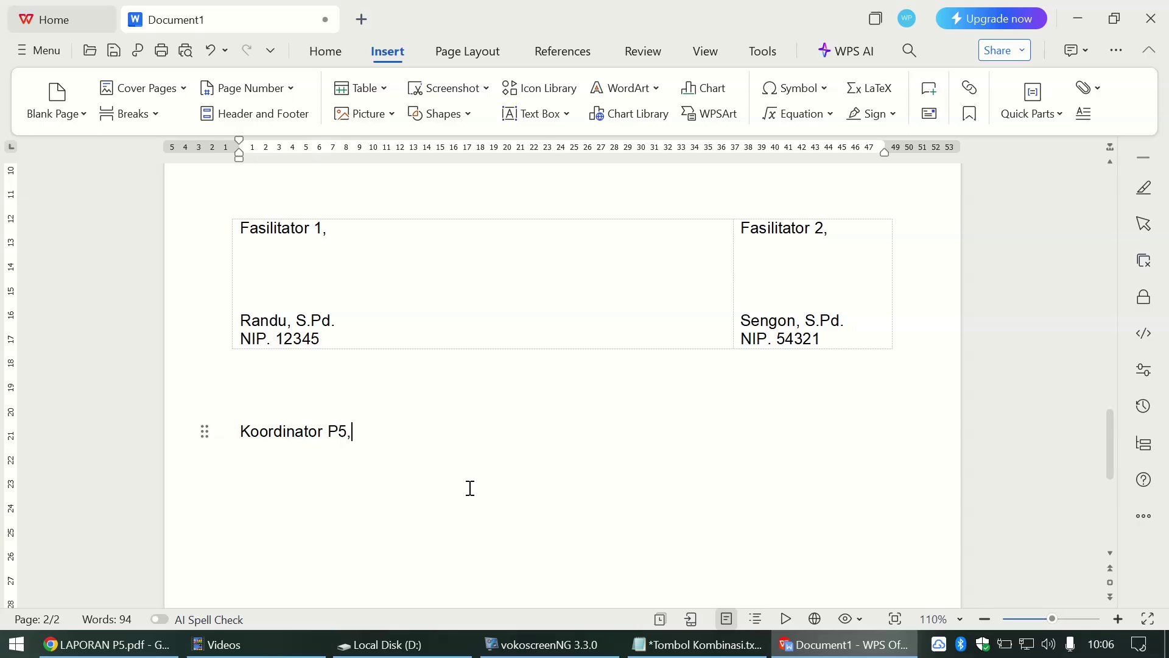
{"action": "key", "text": "Return"}
{"action": "key", "text": "Return"}
{"action": "key", "text": "Return"}
Step: Enter the coordinator's name with the title "S.Pd." from the PDF and a "NIP." line with the coordinator's employee number
{"action": "key", "text": "alt+Tab"}
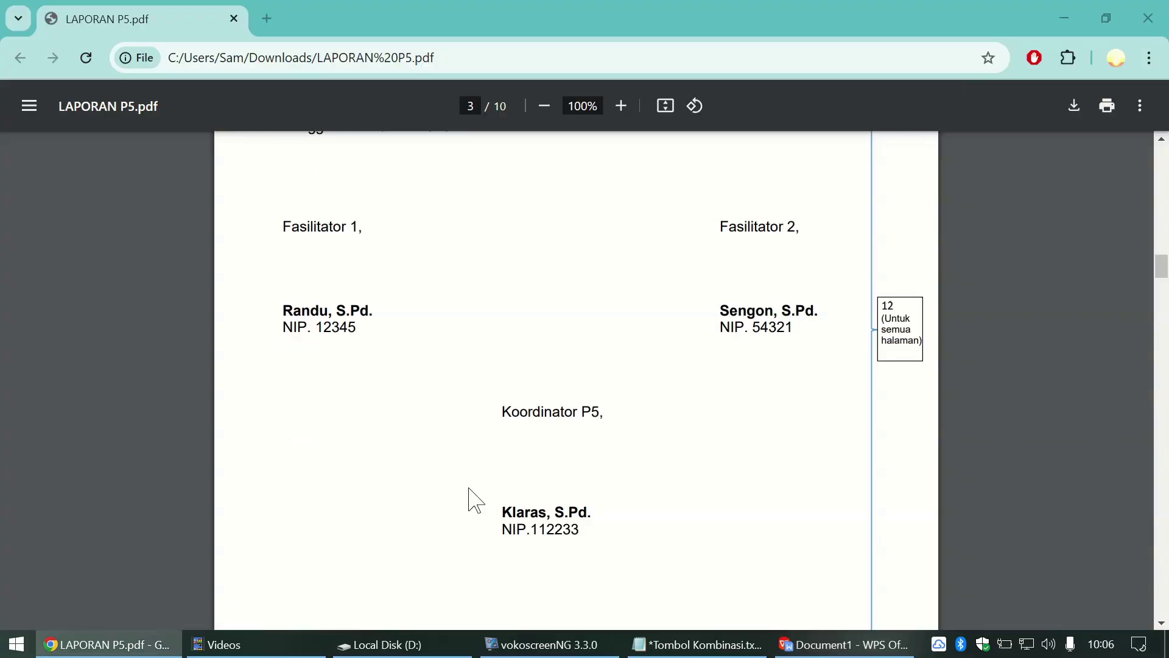
{"action": "key", "text": "alt+Tab"}
{"action": "type", "text": "klaras,"}
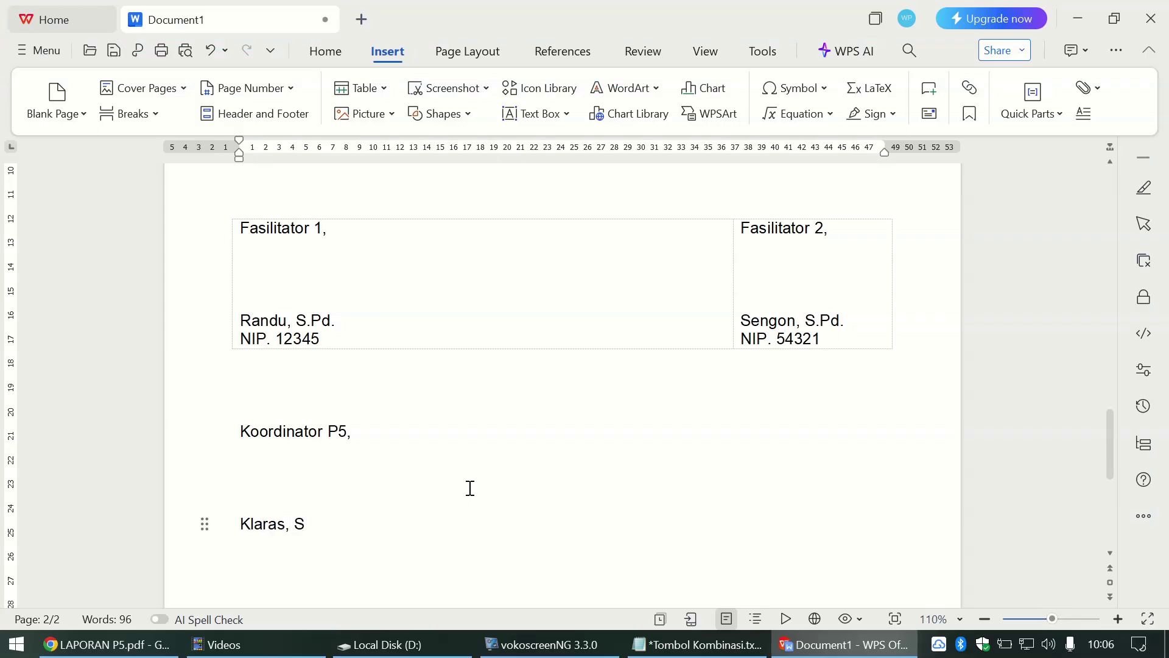
{"action": "key", "text": "Return"}
{"action": "type", "text": "NIP. 112233"}
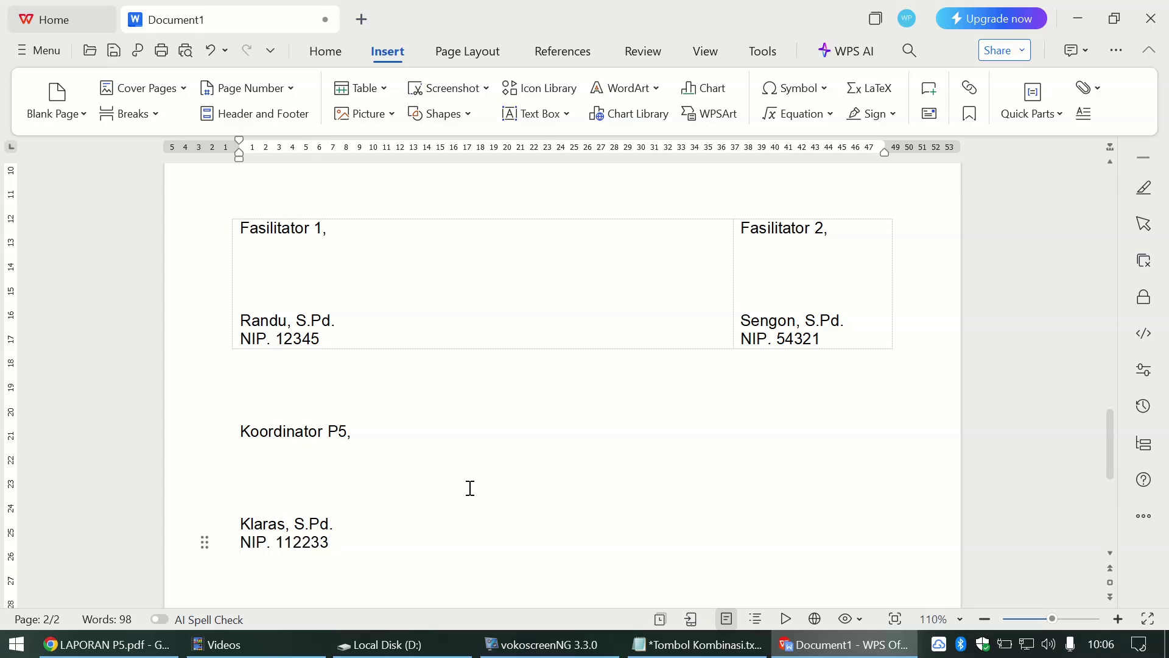
Step: Indent the whole coordinator signature block to about the 19 mark on the ruler, matching its position in the PDF
{"action": "key", "text": "alt+Tab"}
{"action": "key", "text": "alt+Tab"}
{"action": "left_click_drag", "start_coordinate": [240, 431], "coordinate": [269, 538]}
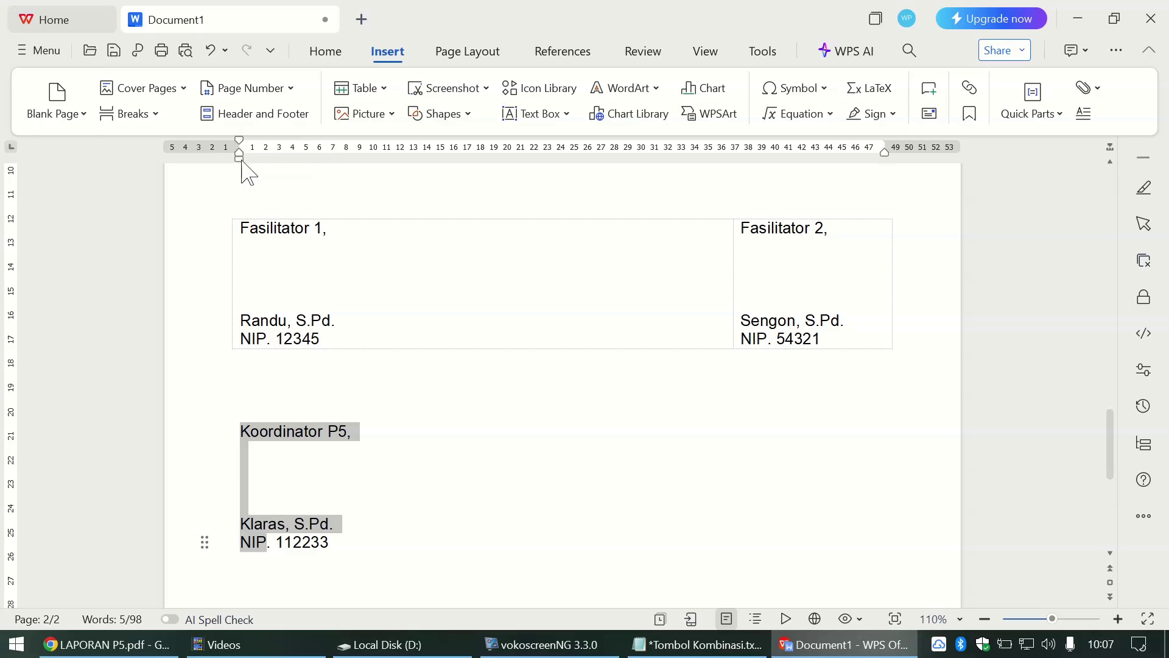
{"action": "mouse_move", "coordinate": [240, 162]}
{"action": "left_mouse_down"}
{"action": "mouse_move", "coordinate": [491, 182]}
{"action": "mouse_move", "coordinate": [499, 171]}
{"action": "left_mouse_up"}
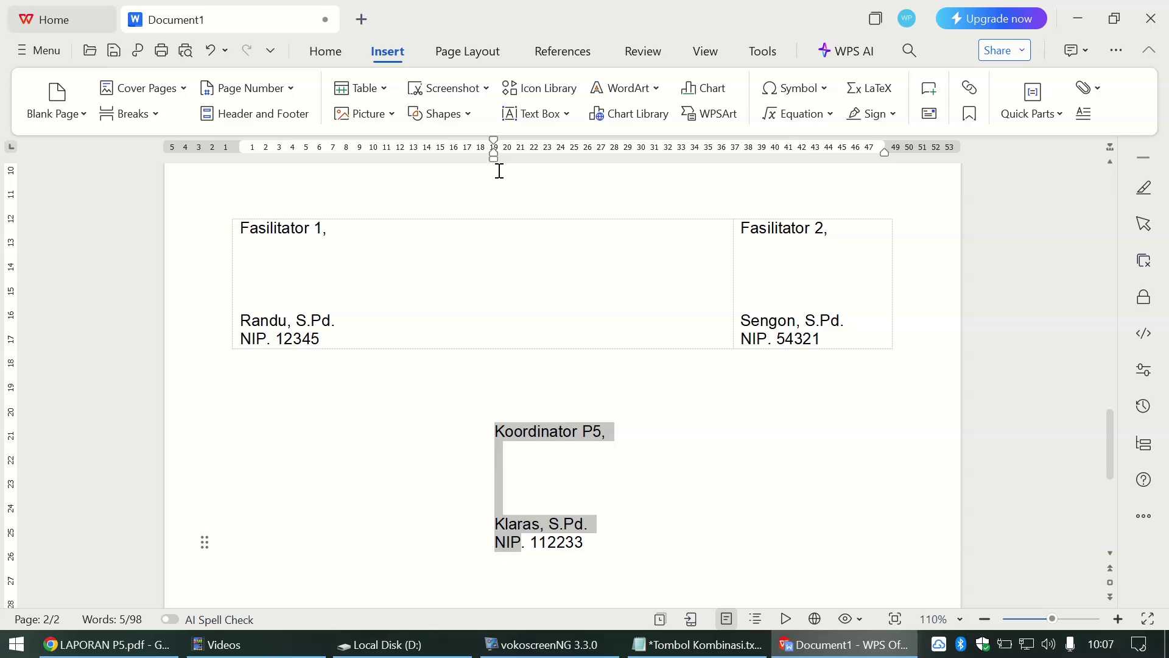
{"action": "left_click", "coordinate": [603, 540]}
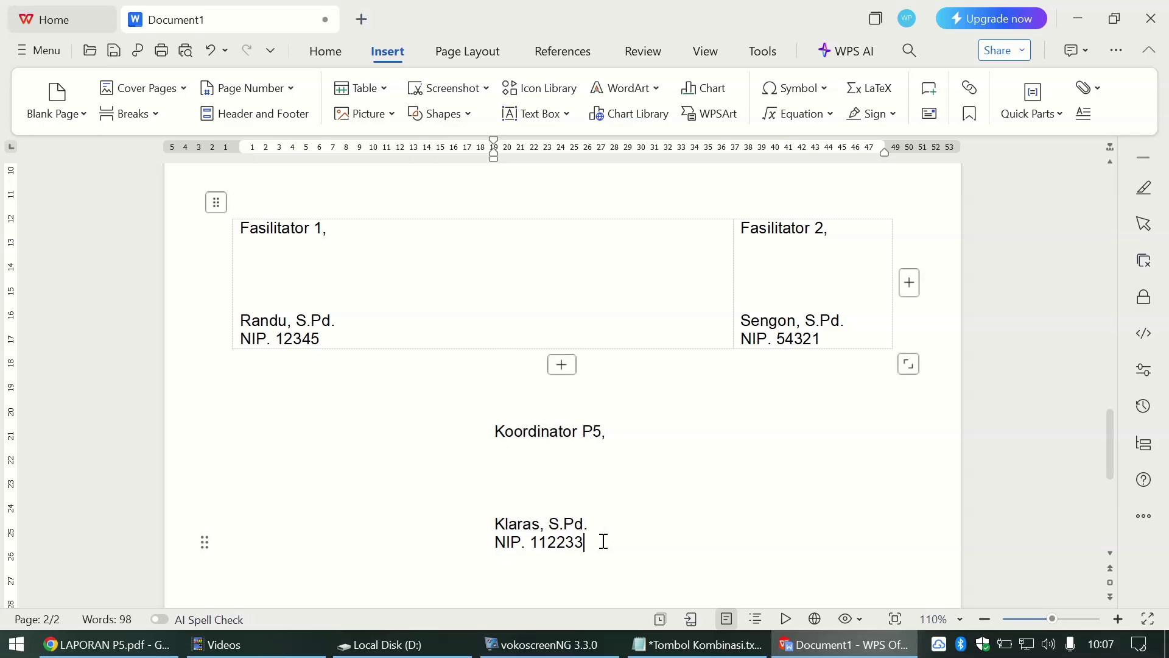
Step: Compare the LEMBAR PENGESAHAN page with the PDF, from its heading down to the coordinator signature block
{"action": "scroll", "coordinate": [603, 541], "scroll_direction": "down", "scroll_amount": 4}
{"action": "scroll", "coordinate": [603, 541], "scroll_direction": "down", "scroll_amount": 2}
{"action": "scroll", "coordinate": [603, 541], "scroll_direction": "up", "scroll_amount": 4}
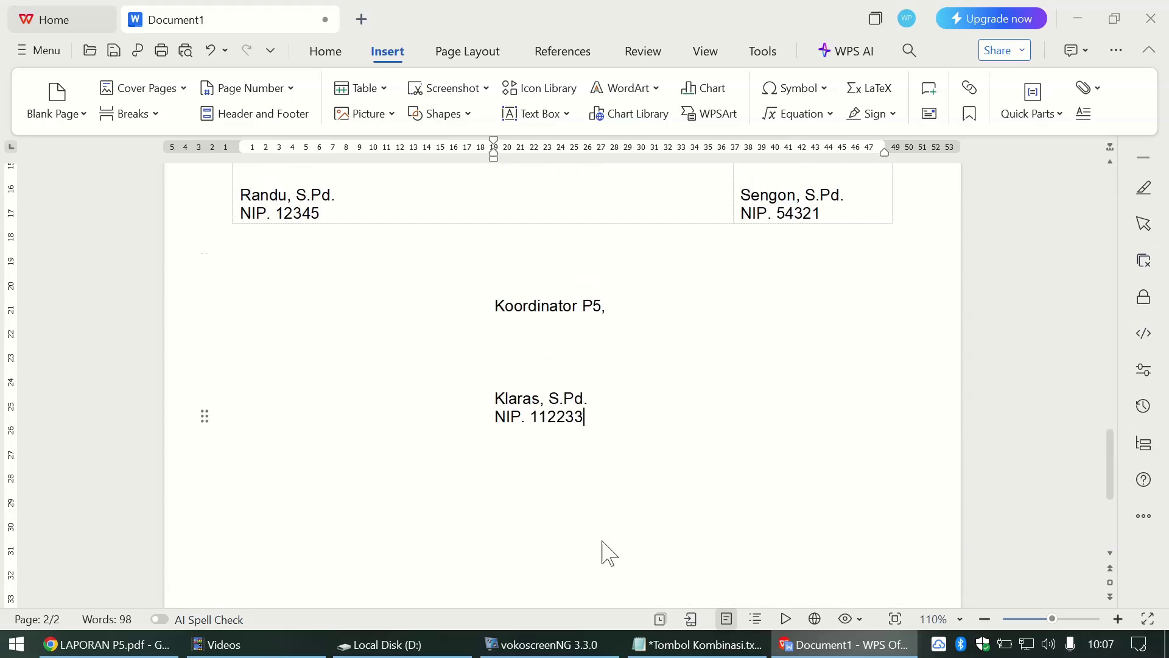
{"action": "key", "text": "alt+Tab"}
{"action": "scroll", "coordinate": [549, 509], "scroll_direction": "down", "scroll_amount": 4}
{"action": "scroll", "coordinate": [549, 509], "scroll_direction": "up", "scroll_amount": 5}
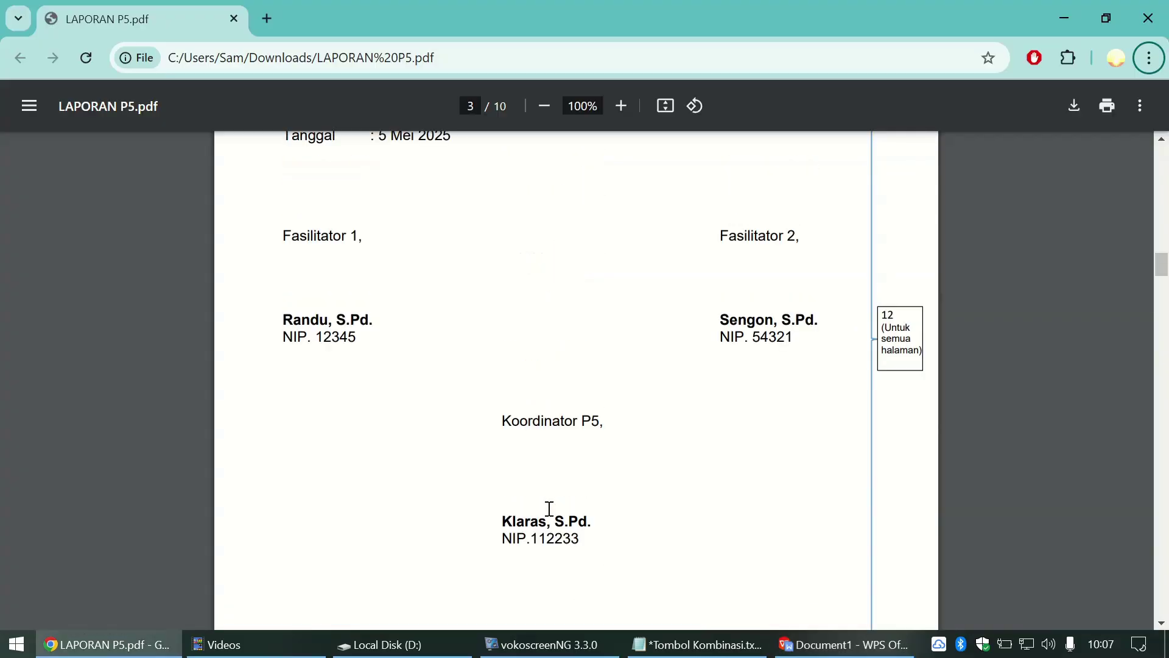
{"action": "scroll", "coordinate": [549, 508], "scroll_direction": "up", "scroll_amount": 4}
{"action": "scroll", "coordinate": [548, 509], "scroll_direction": "down", "scroll_amount": 2}
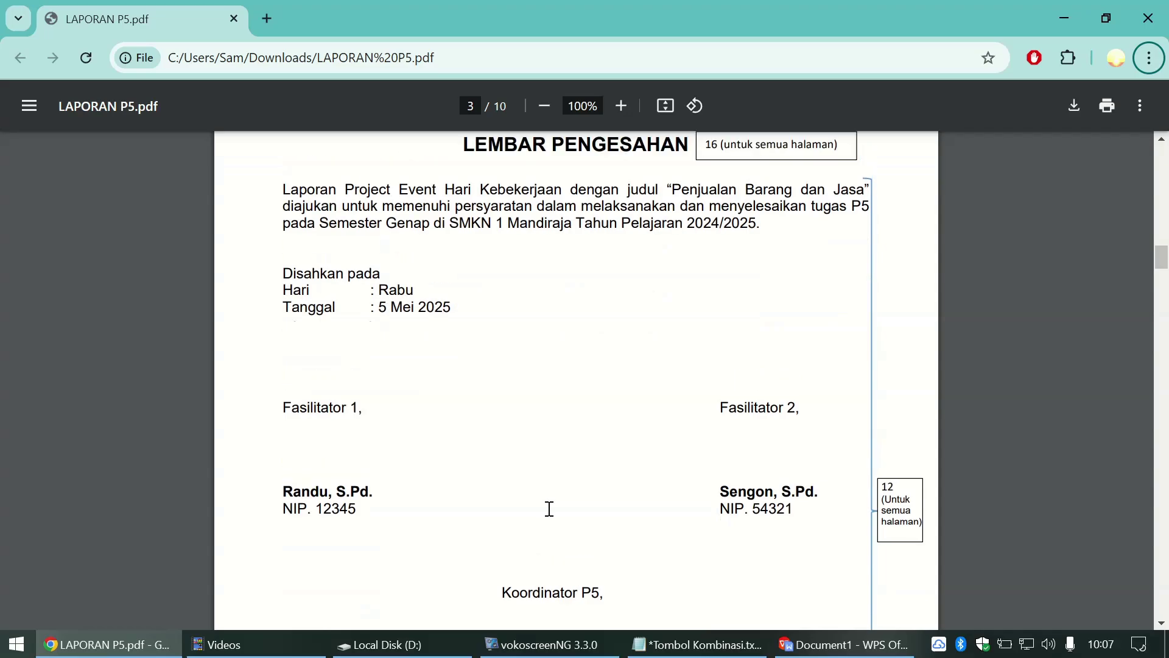
{"action": "scroll", "coordinate": [549, 509], "scroll_direction": "up", "scroll_amount": 1}
{"action": "key", "text": "alt+Tab"}
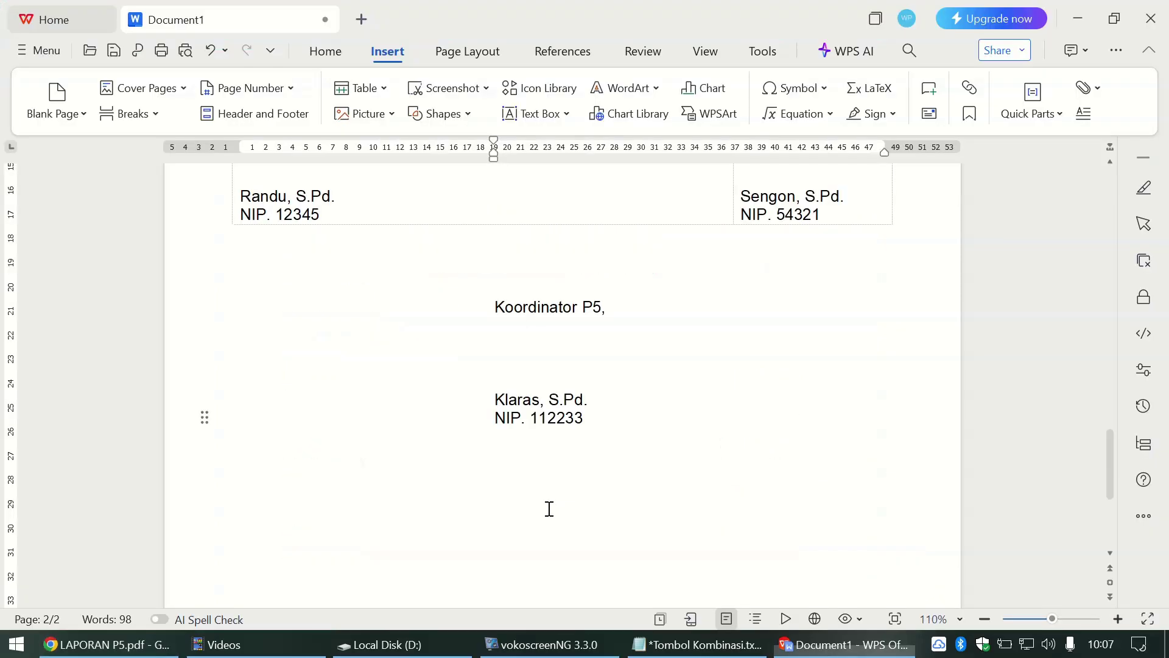
{"action": "scroll", "coordinate": [549, 508], "scroll_direction": "up", "scroll_amount": 5}
{"action": "scroll", "coordinate": [549, 509], "scroll_direction": "up", "scroll_amount": 3}
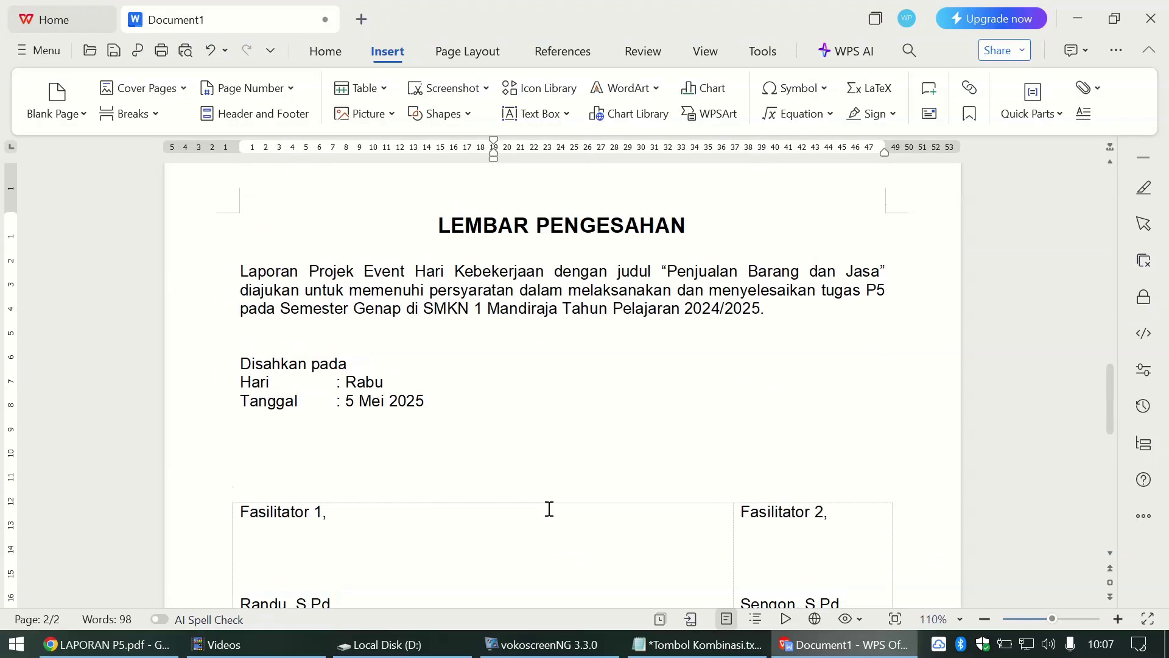
Step: Left-align the opening paragraph under LEMBAR PENGESAHAN, and return it to justified alignment
{"action": "left_click", "coordinate": [513, 288]}
{"action": "left_click", "coordinate": [325, 51]}
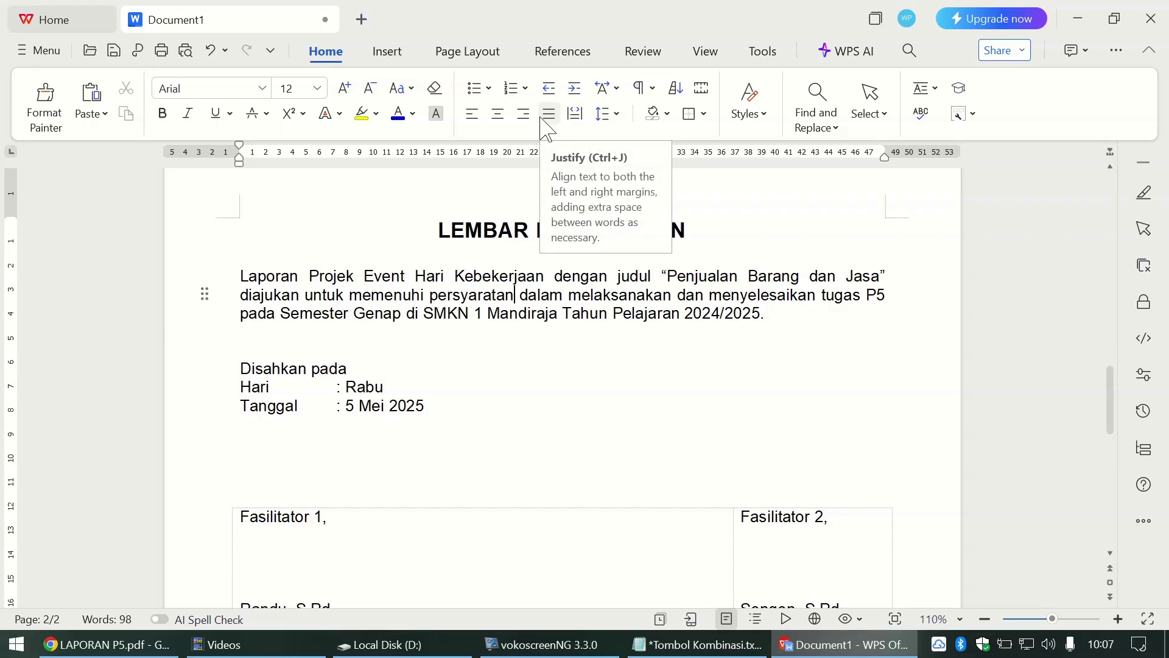
{"action": "left_click", "coordinate": [473, 115]}
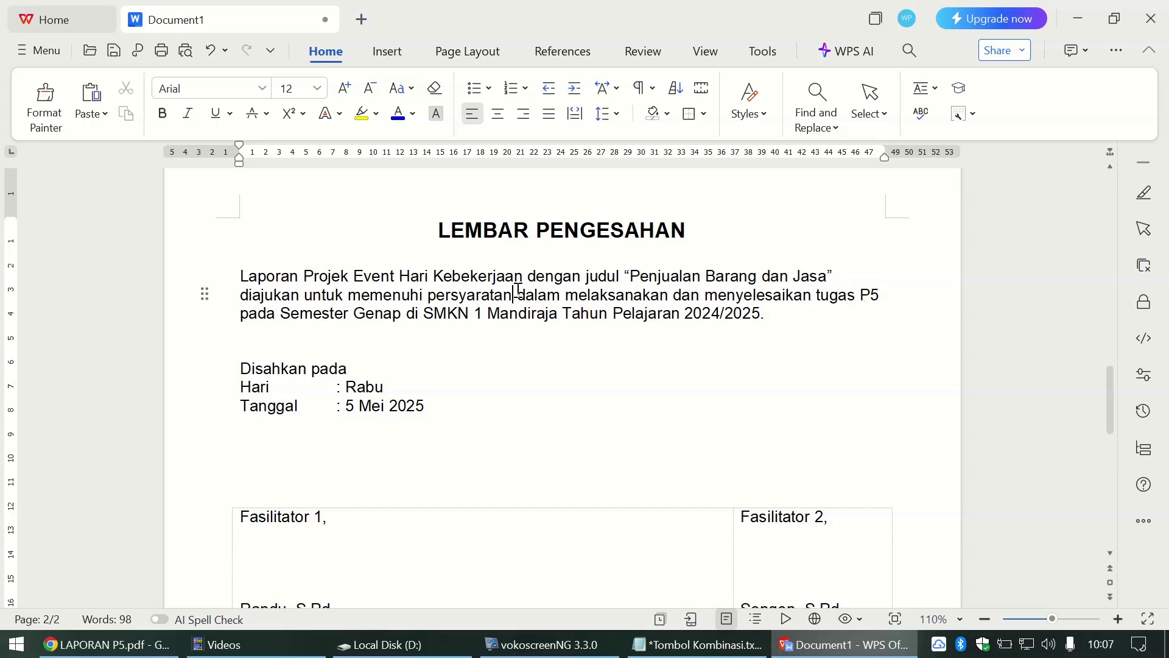
{"action": "left_click", "coordinate": [550, 116]}
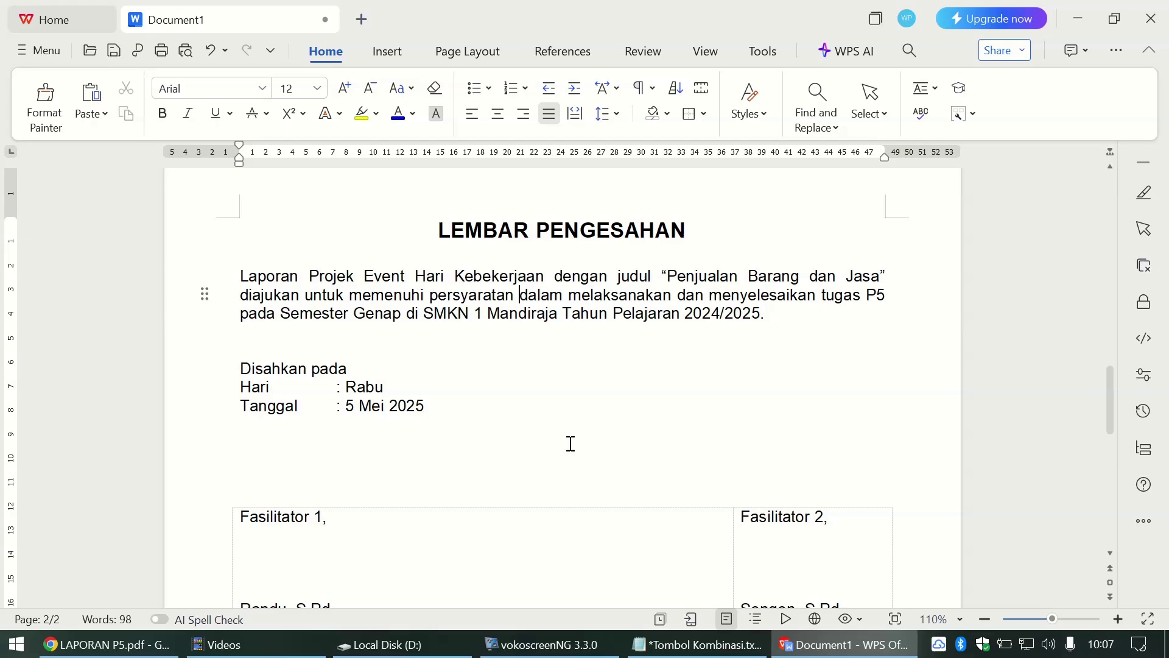
Step: Make the names of both facilitators and the coordinator bold, as in the PDF's signature block
{"action": "scroll", "coordinate": [571, 443], "scroll_direction": "down", "scroll_amount": 5}
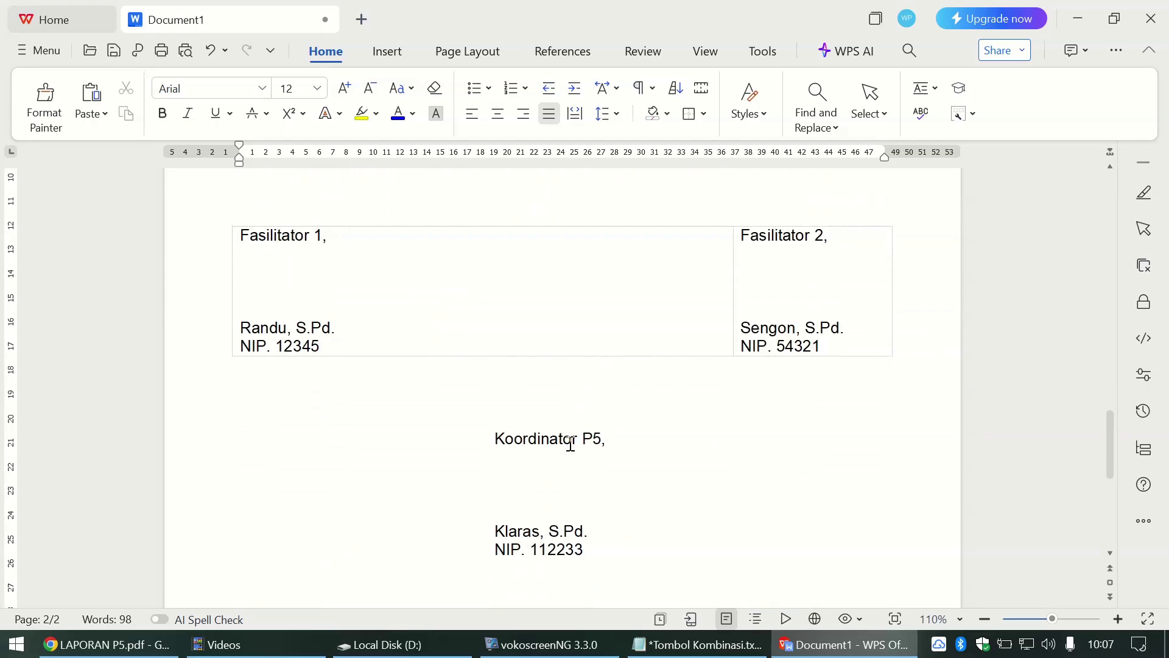
{"action": "key", "text": "alt+Tab"}
{"action": "scroll", "coordinate": [571, 444], "scroll_direction": "down", "scroll_amount": 4}
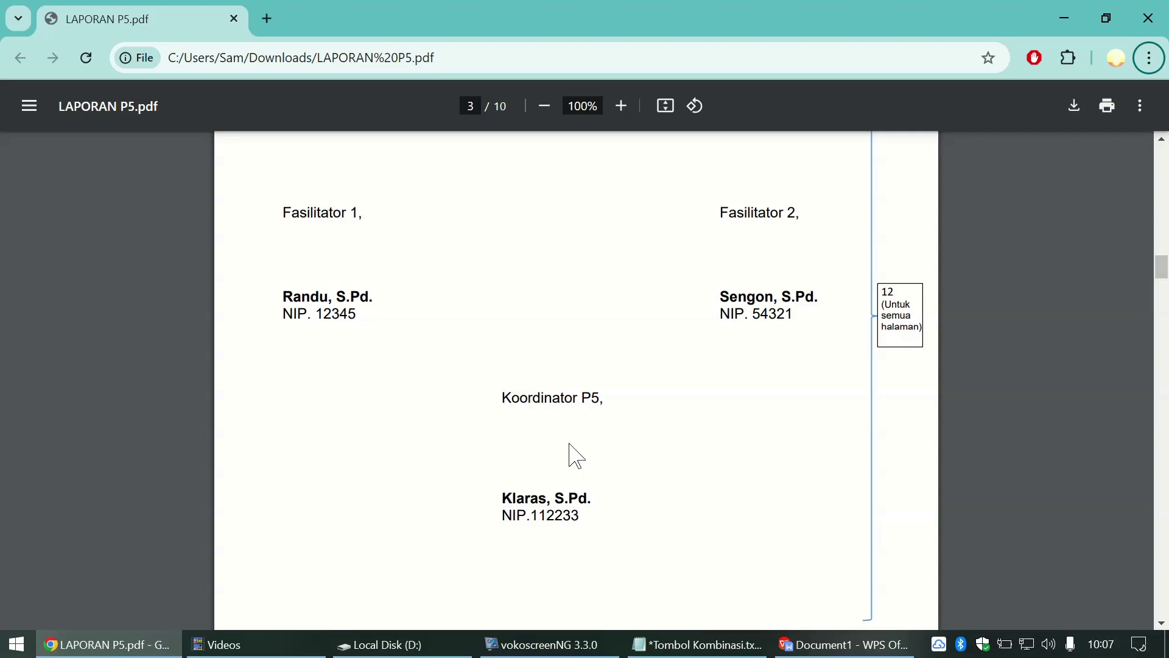
{"action": "key", "text": "alt+Tab"}
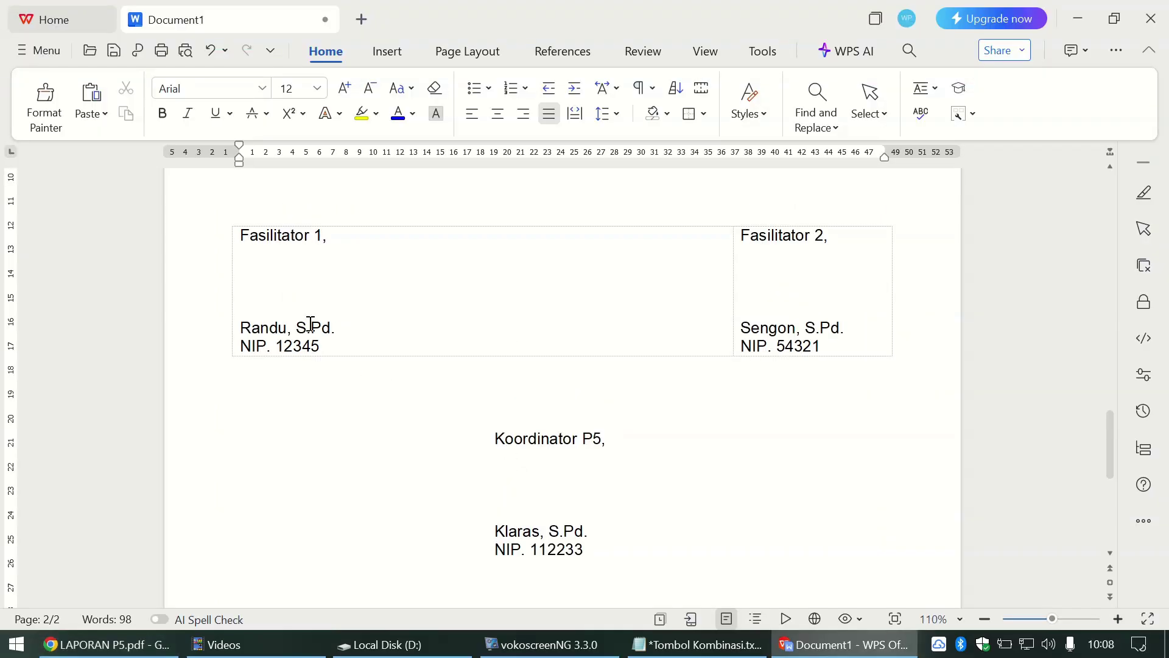
{"action": "left_click_drag", "start_coordinate": [242, 327], "coordinate": [342, 330]}
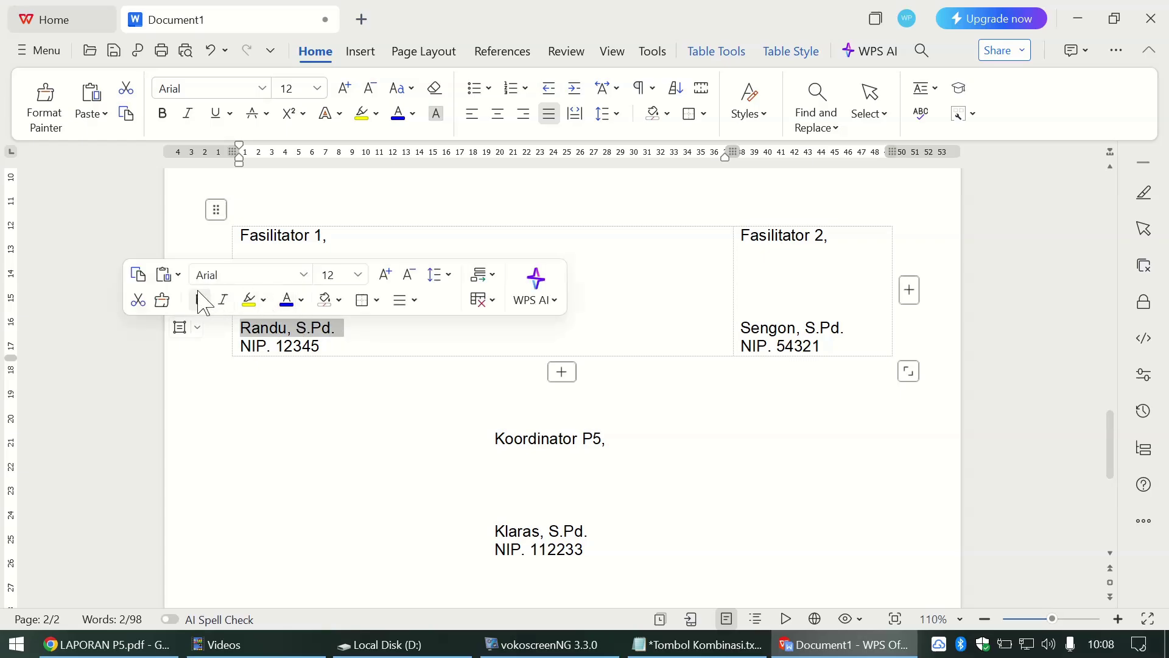
{"action": "left_click", "coordinate": [203, 301]}
{"action": "key", "text": "Left"}
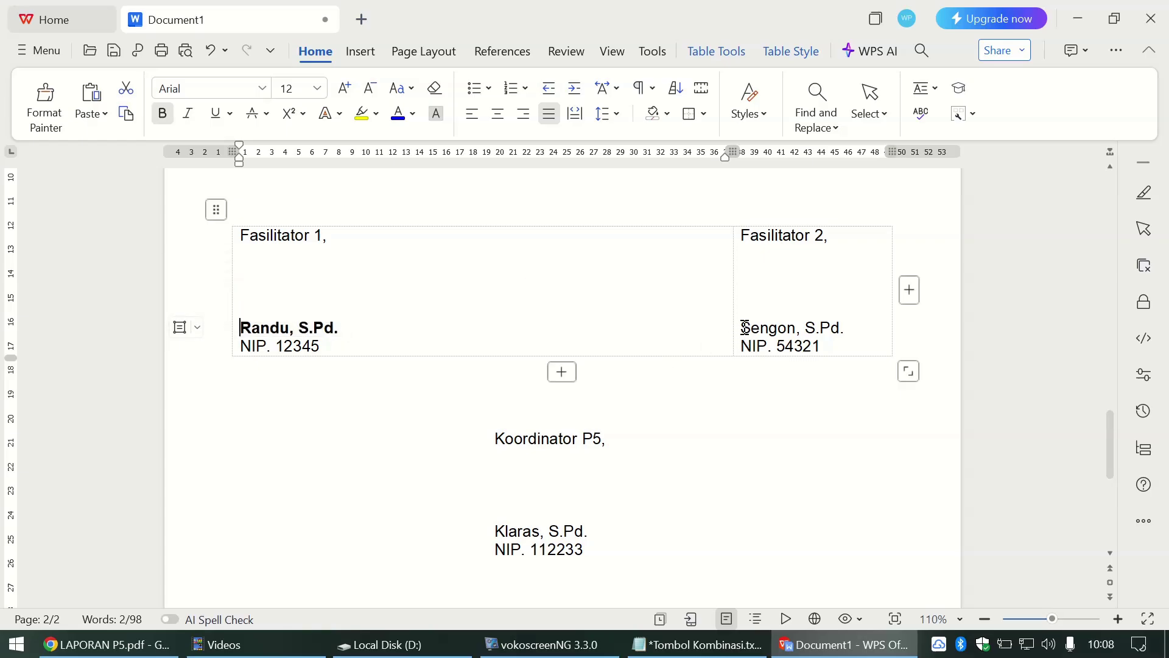
{"action": "left_click_drag", "start_coordinate": [744, 327], "coordinate": [851, 329]}
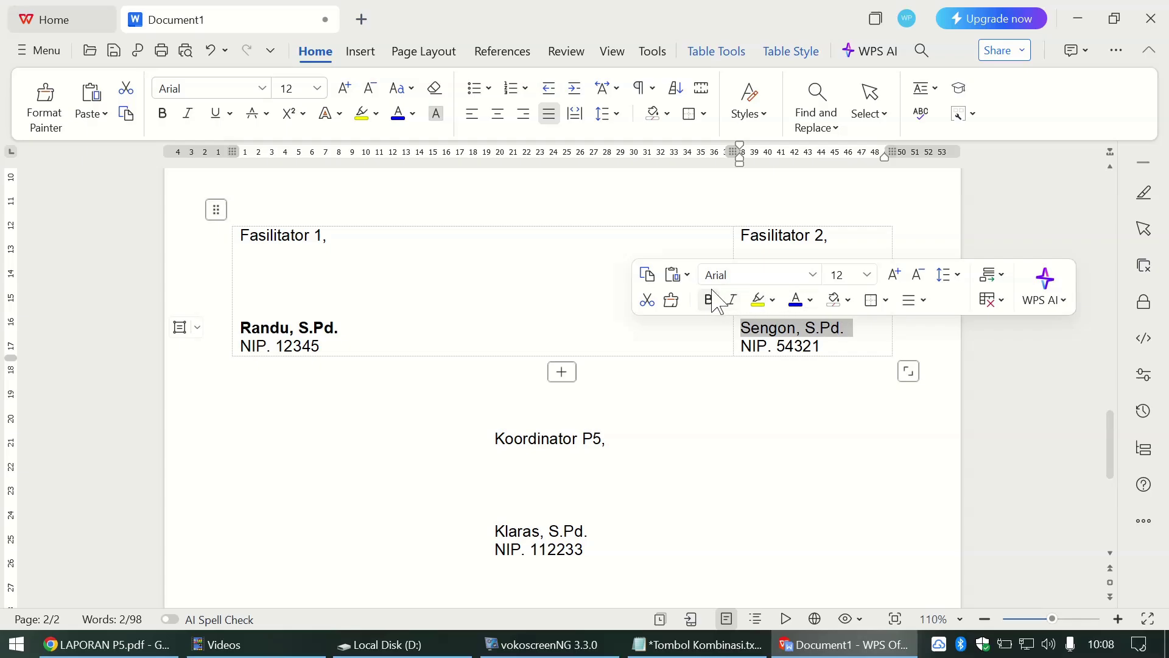
{"action": "left_click", "coordinate": [714, 295]}
{"action": "left_click_drag", "start_coordinate": [495, 530], "coordinate": [593, 530]}
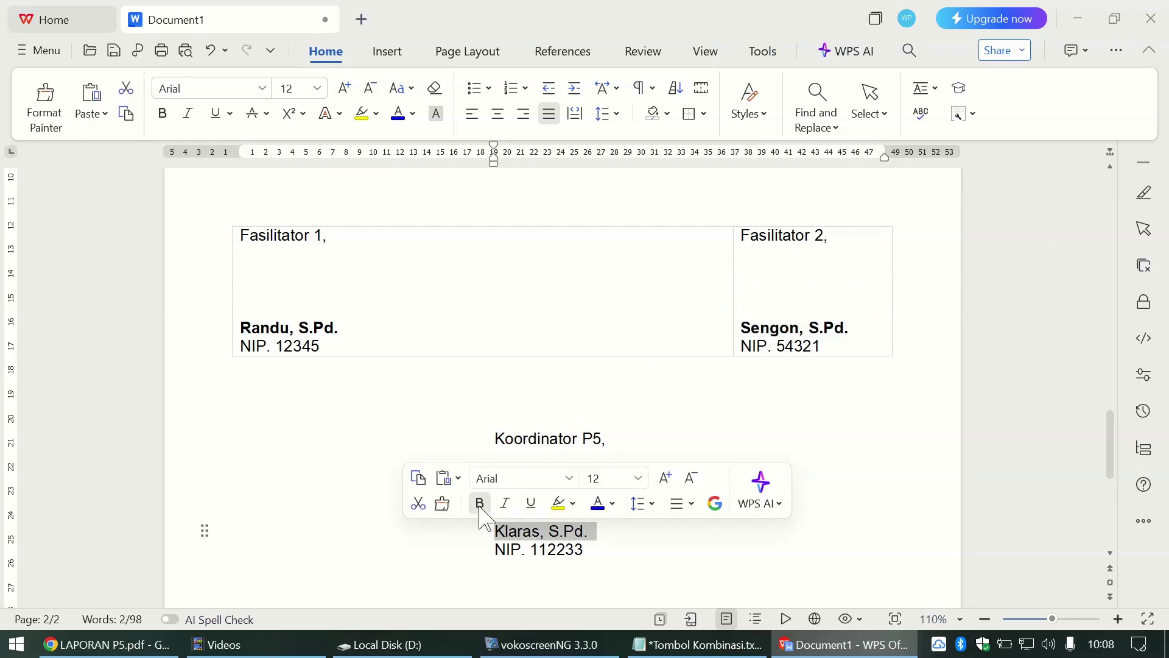
{"action": "left_click", "coordinate": [480, 506]}
{"action": "left_click", "coordinate": [538, 549]}
Step: Check the page number at the foot of the PDF's LEMBAR PENGESAHAN page and open the footer of page 2 for editing
{"action": "scroll", "coordinate": [537, 549], "scroll_direction": "down", "scroll_amount": 5}
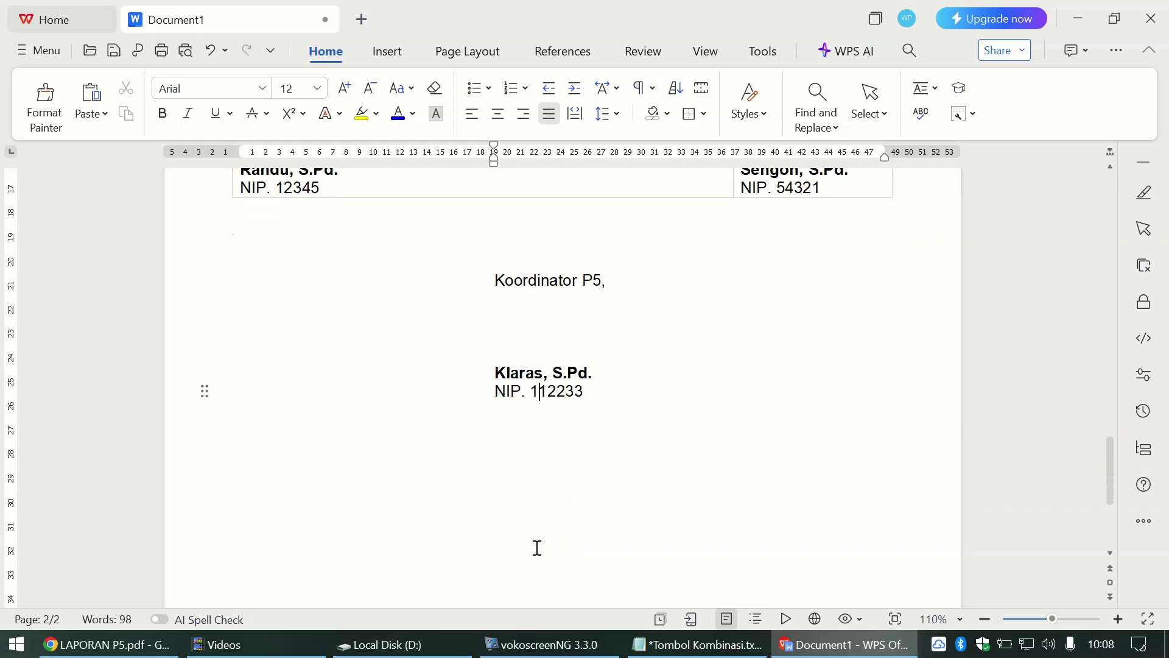
{"action": "key", "text": "alt+Tab"}
{"action": "scroll", "coordinate": [537, 552], "scroll_direction": "down", "scroll_amount": 4}
{"action": "scroll", "coordinate": [543, 559], "scroll_direction": "down", "scroll_amount": 3}
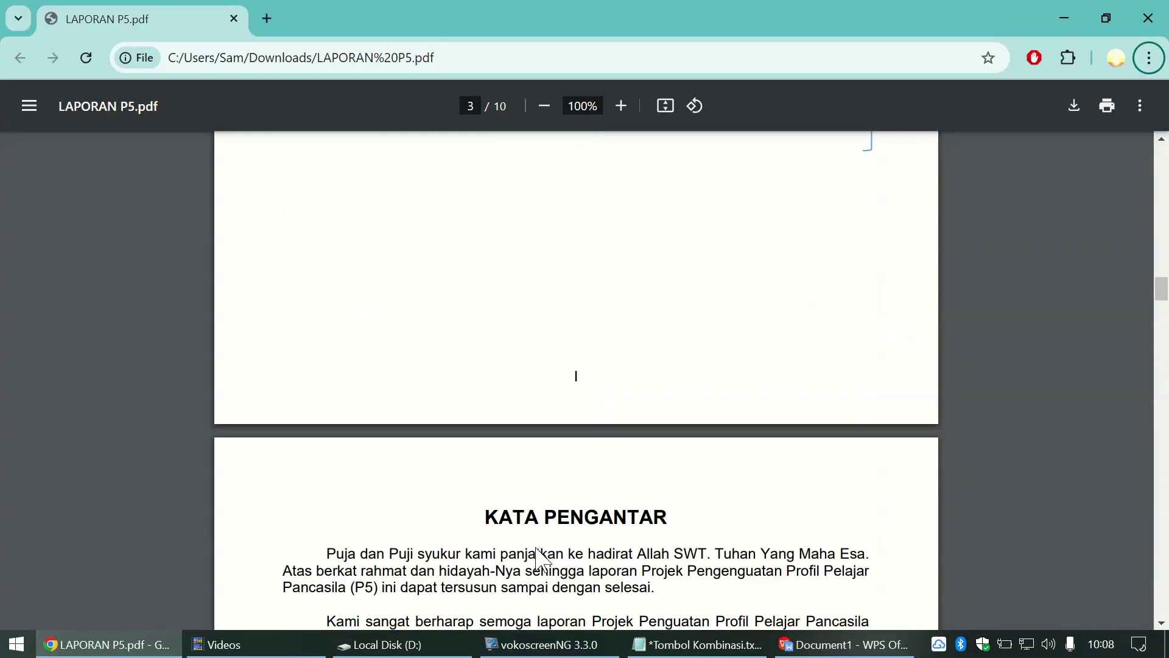
{"action": "scroll", "coordinate": [542, 560], "scroll_direction": "up", "scroll_amount": 3}
{"action": "scroll", "coordinate": [541, 559], "scroll_direction": "down", "scroll_amount": 2}
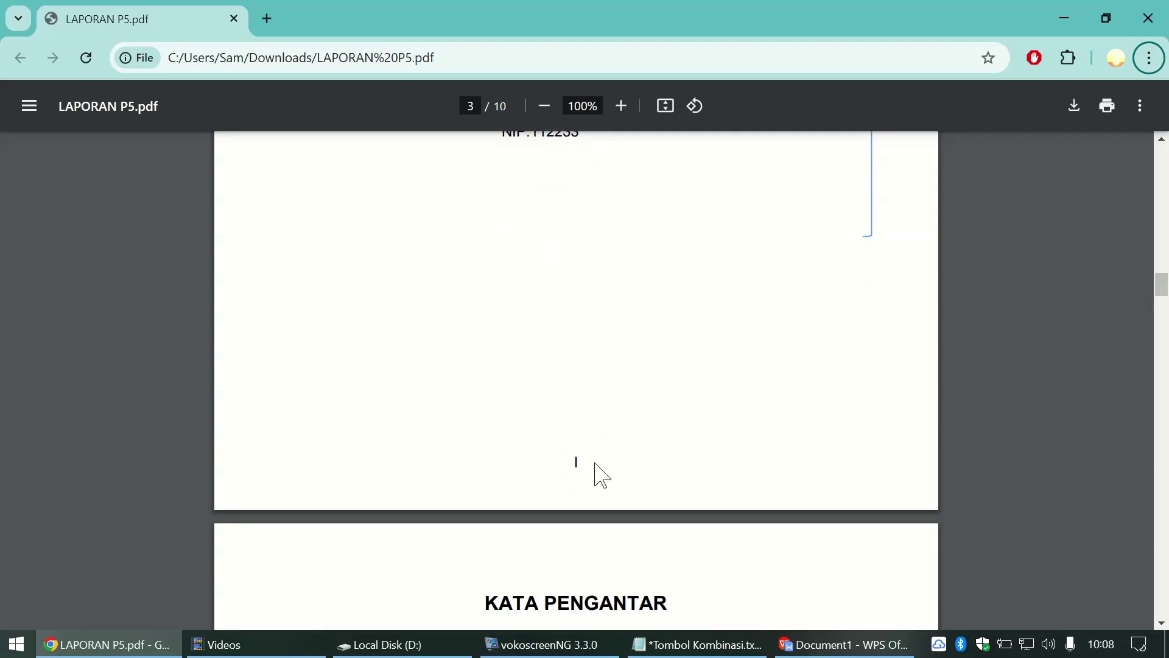
{"action": "key", "text": "alt+Tab"}
{"action": "scroll", "coordinate": [522, 483], "scroll_direction": "down", "scroll_amount": 3}
{"action": "scroll", "coordinate": [518, 482], "scroll_direction": "down", "scroll_amount": 1}
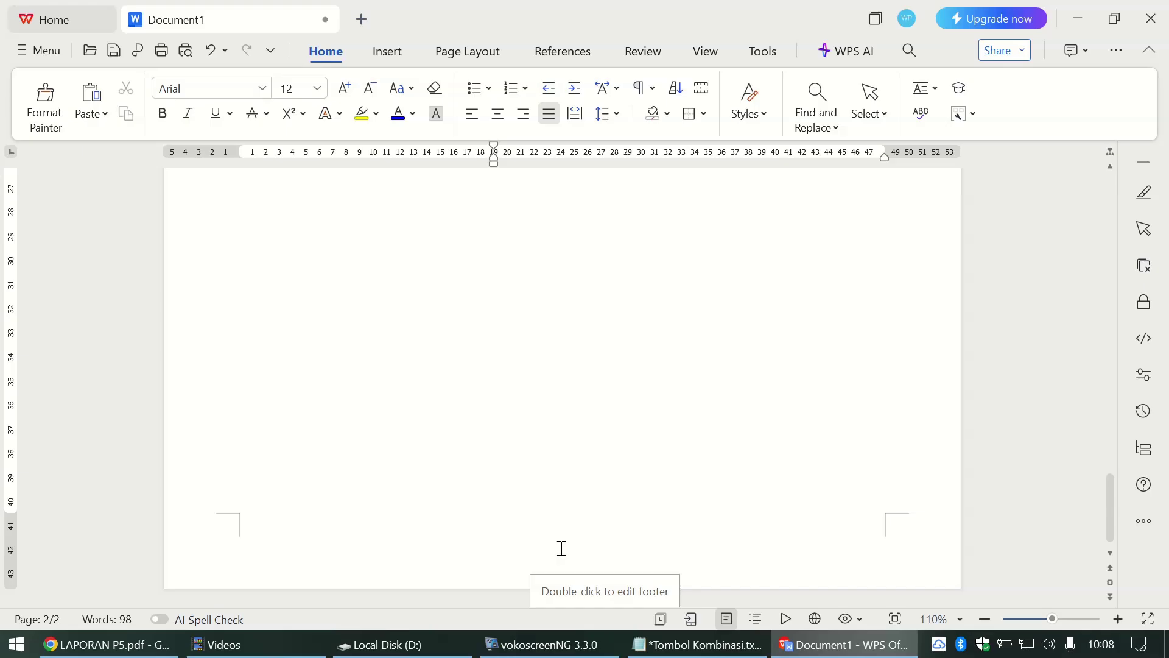
{"action": "double_click", "coordinate": [519, 547]}
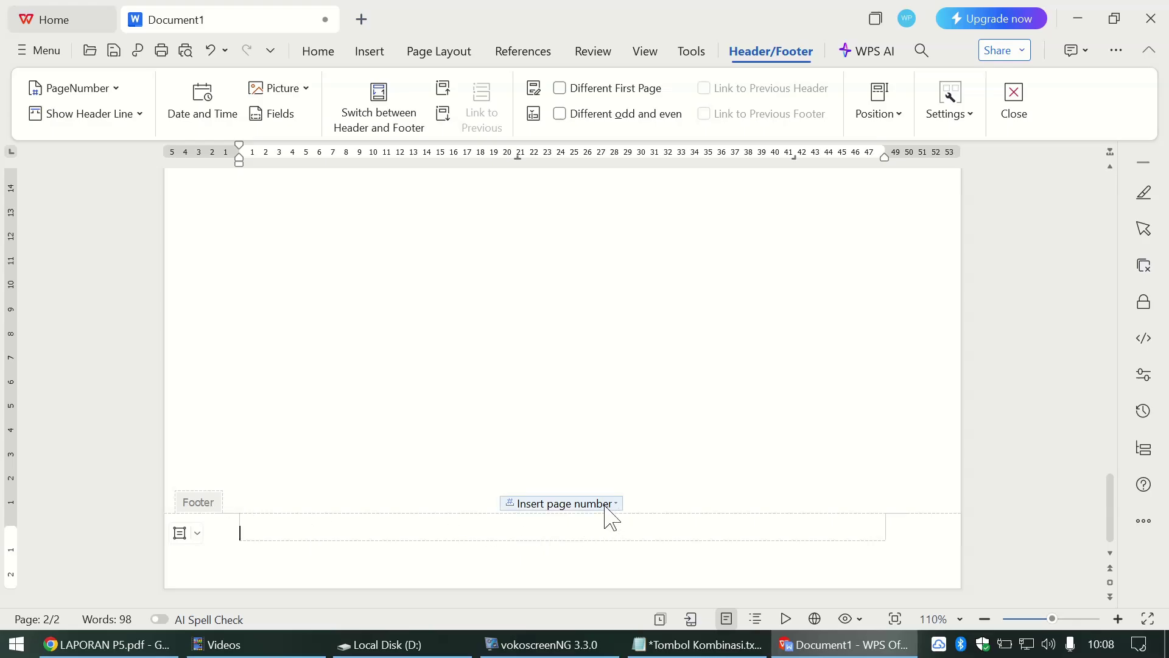
{"action": "left_click", "coordinate": [584, 505]}
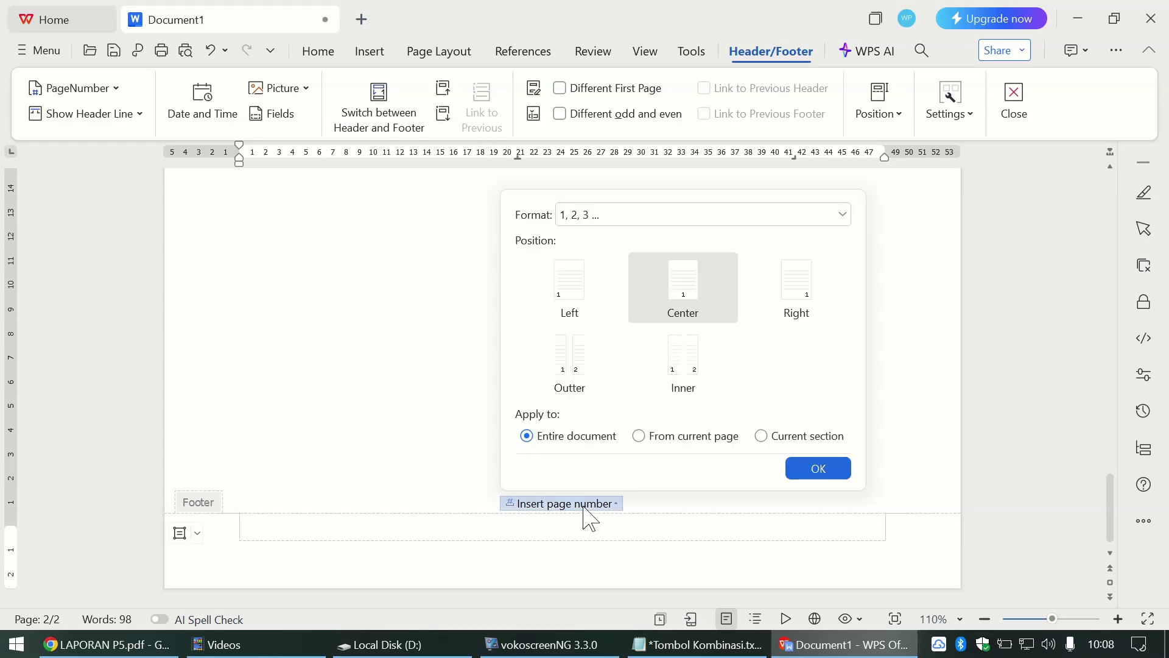
{"action": "left_click", "coordinate": [614, 220]}
{"action": "left_click", "coordinate": [603, 307]}
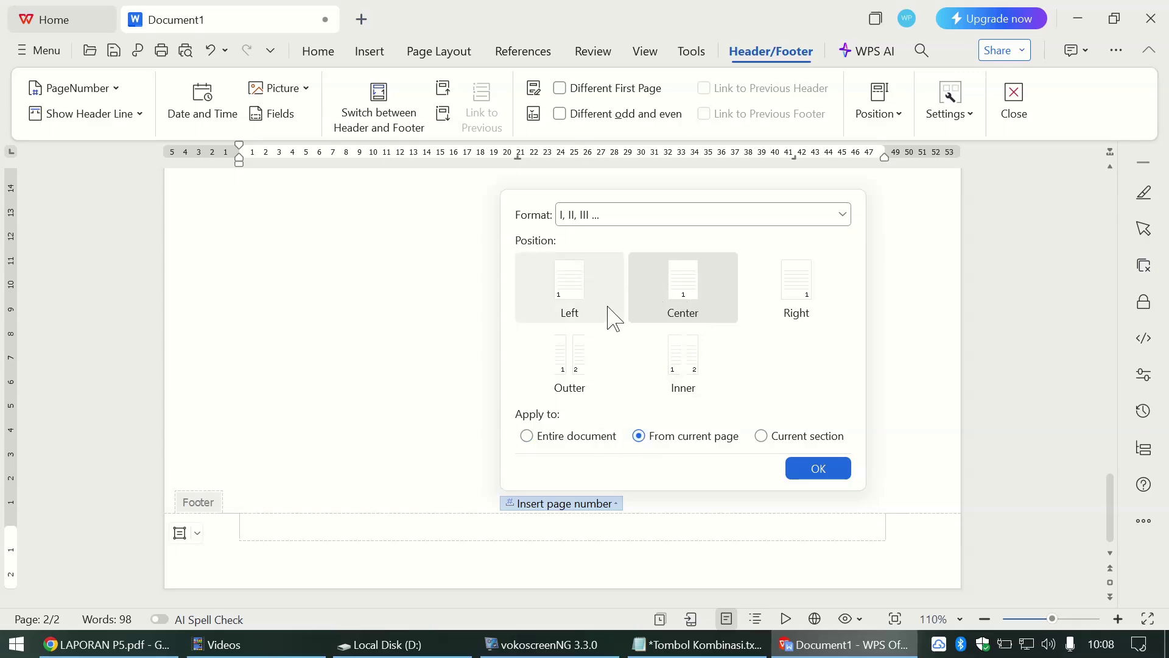
{"action": "key", "text": "alt+Tab"}
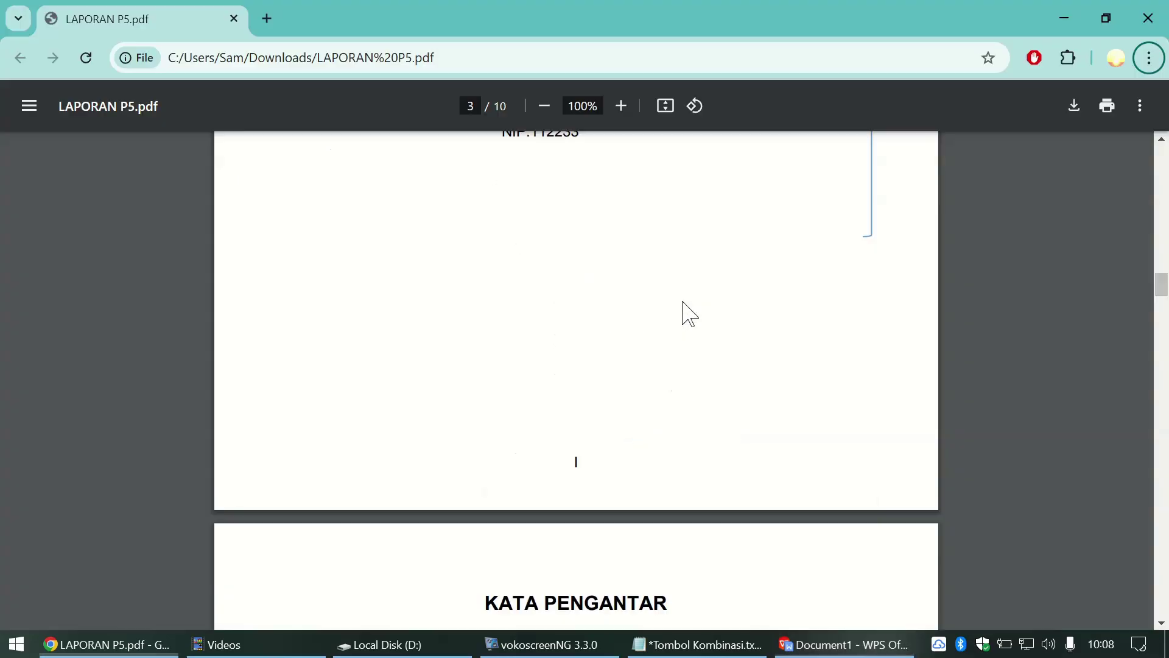
{"action": "key", "text": "alt+Tab"}
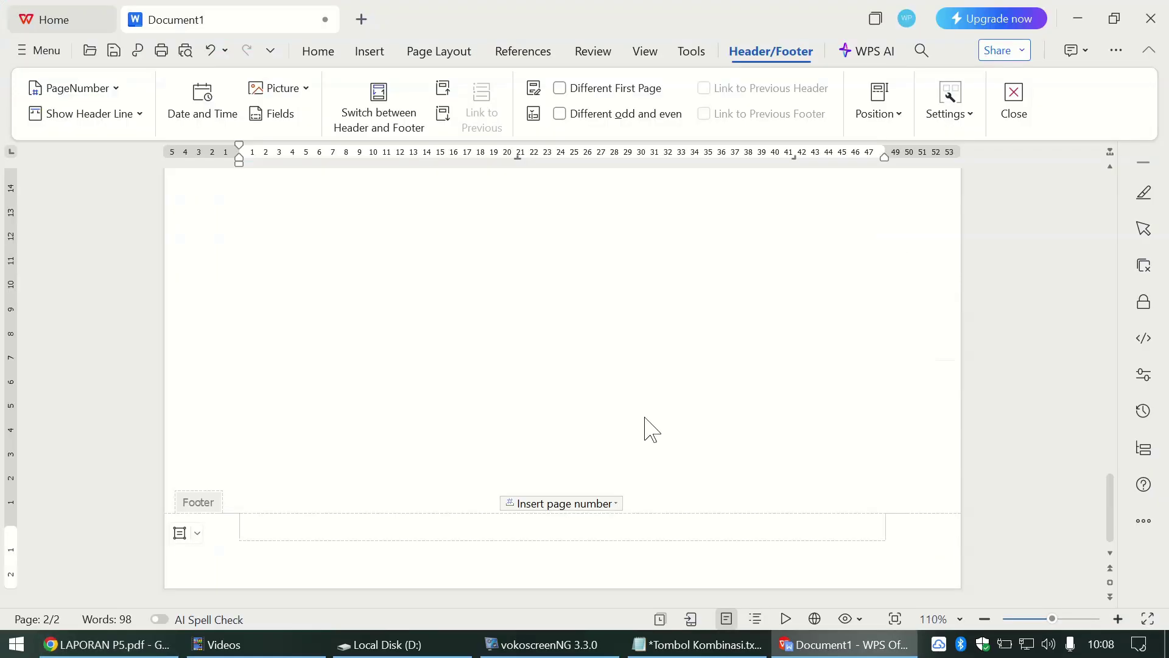
Step: Insert a centred page number in the LEMBAR PENGESAHAN footer from the current page onward, using the I, II, III format
{"action": "left_click", "coordinate": [567, 511]}
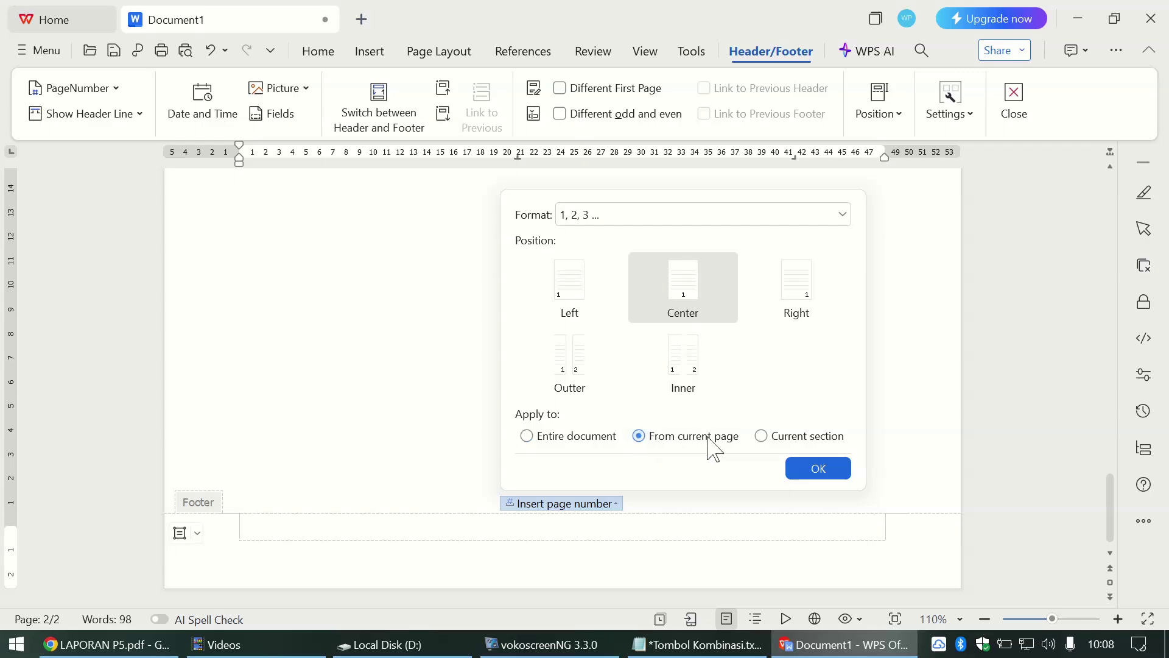
{"action": "left_click", "coordinate": [820, 469]}
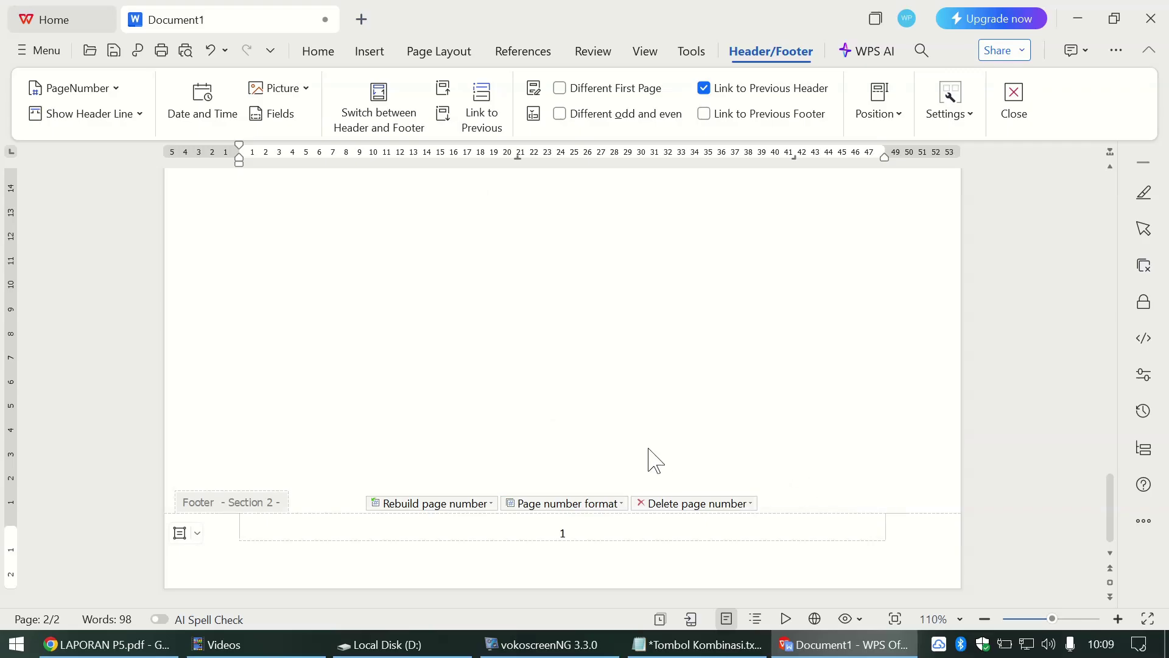
{"action": "left_click", "coordinate": [609, 506]}
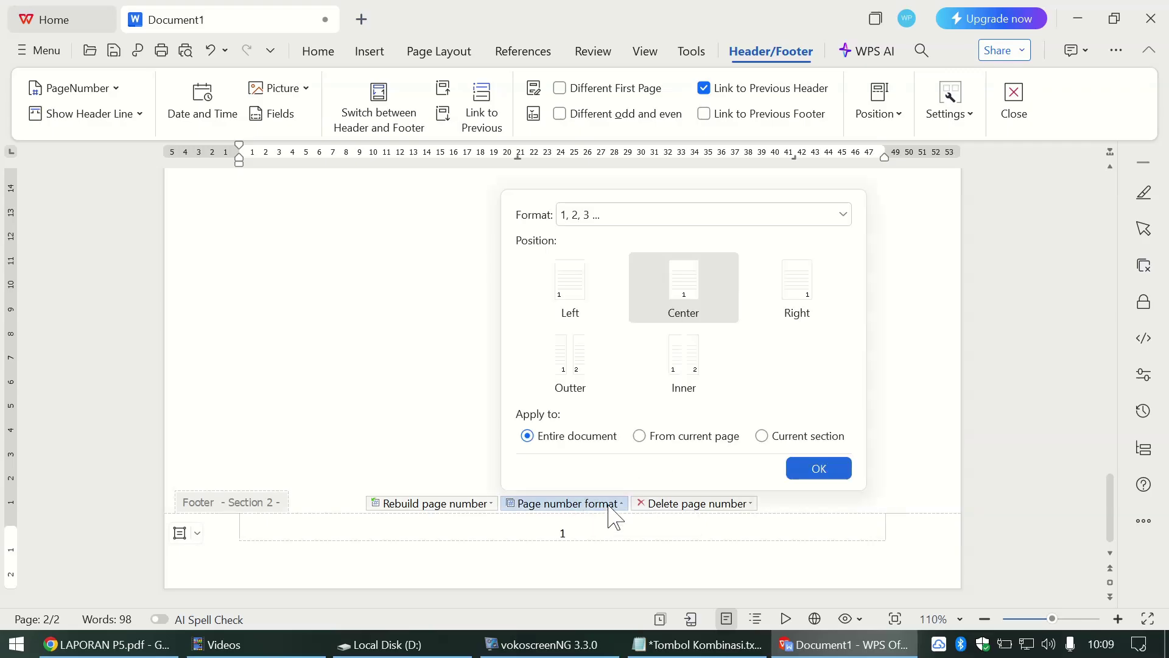
{"action": "left_click", "coordinate": [619, 223]}
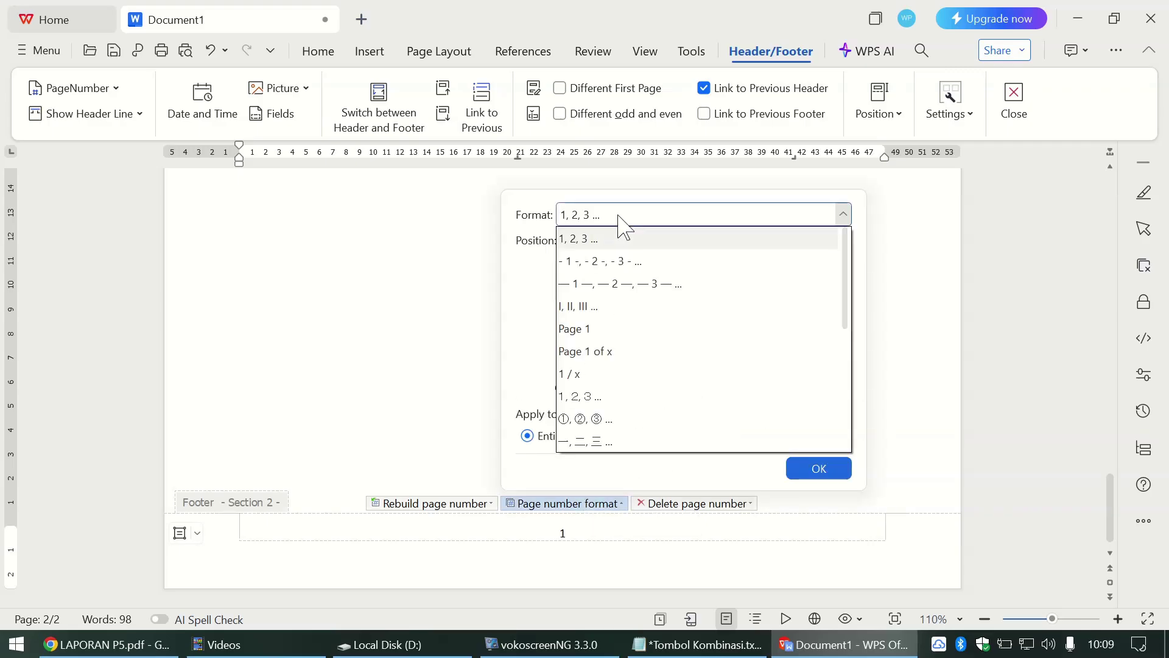
{"action": "left_click", "coordinate": [603, 306]}
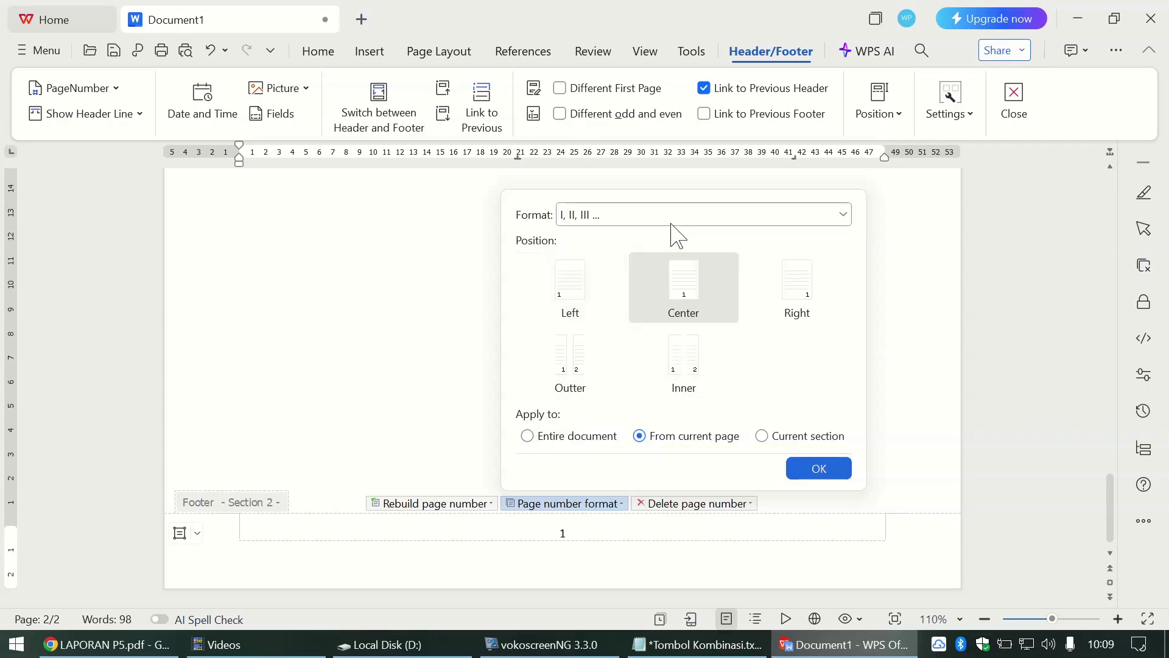
{"action": "left_click", "coordinate": [818, 470]}
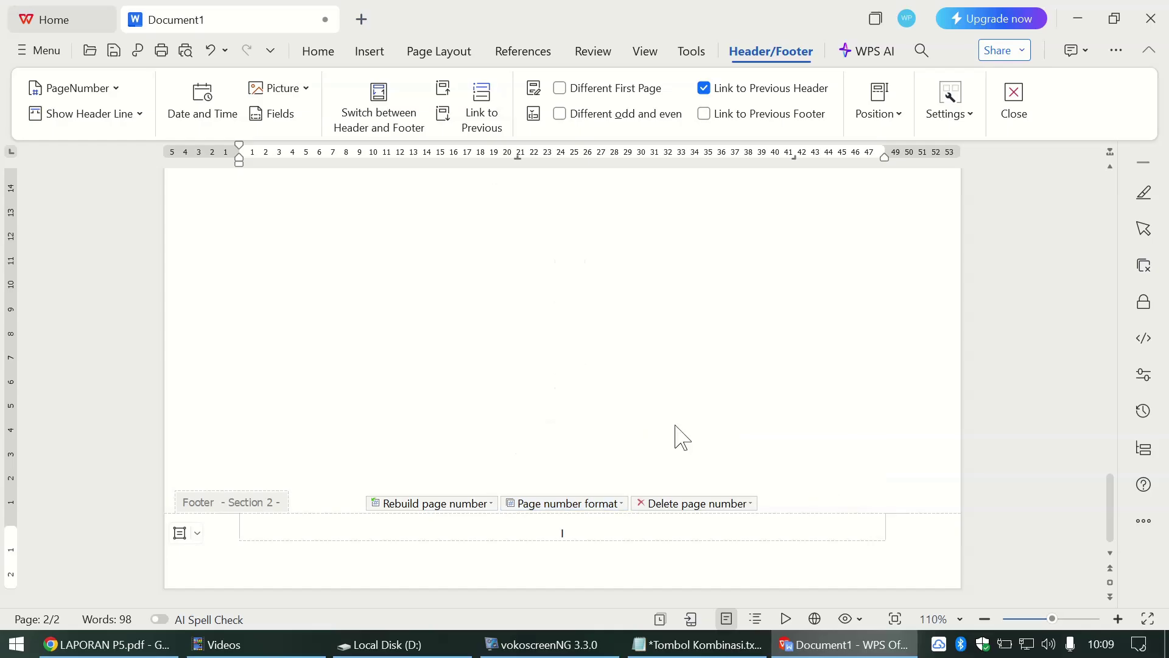
Step: Compare the cover page's footer with the LEMBAR PENGESAHAN page's footer, and leave footer editing
{"action": "scroll", "coordinate": [596, 411], "scroll_direction": "up", "scroll_amount": 10}
{"action": "scroll", "coordinate": [596, 411], "scroll_direction": "up", "scroll_amount": 15}
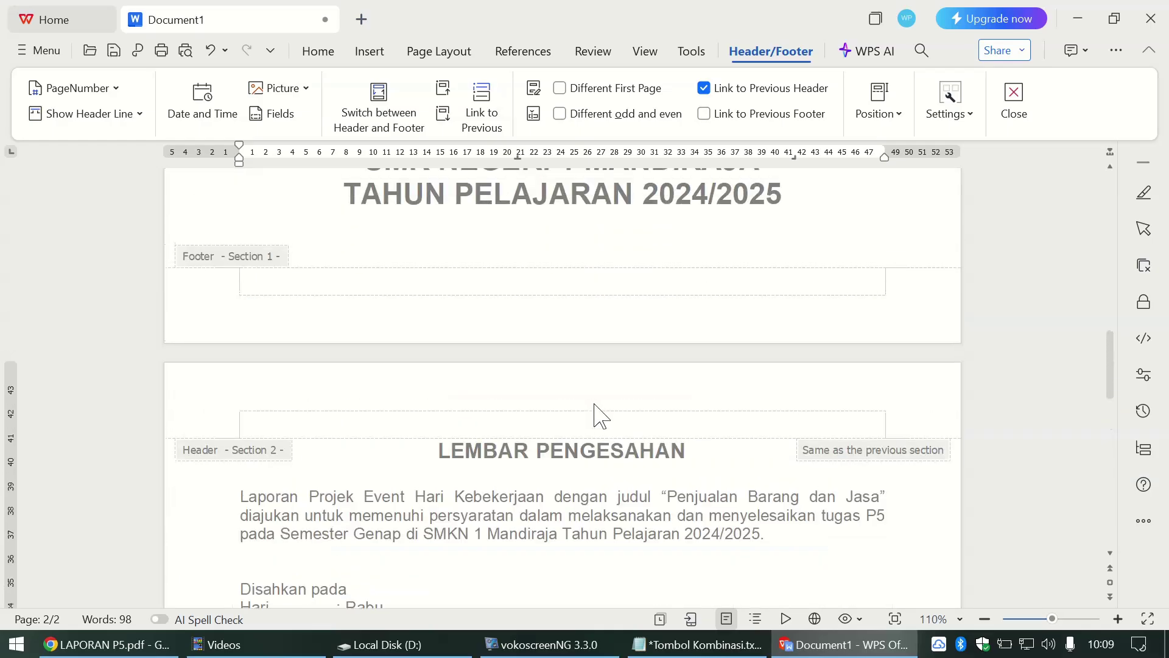
{"action": "scroll", "coordinate": [595, 405], "scroll_direction": "down", "scroll_amount": 15}
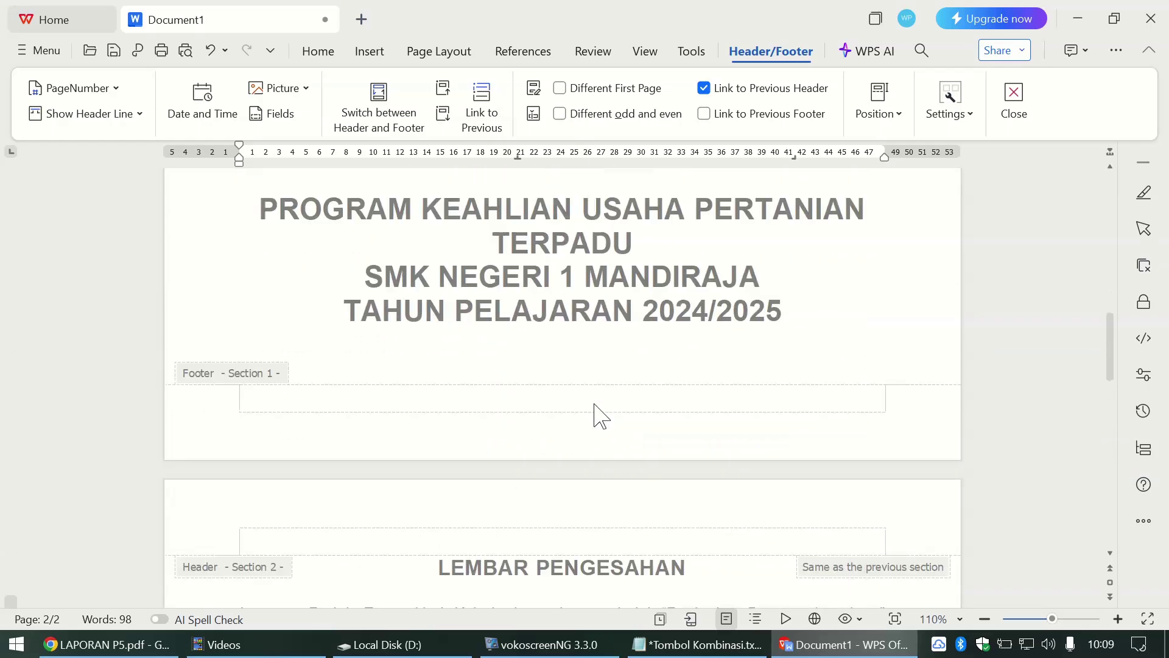
{"action": "scroll", "coordinate": [595, 405], "scroll_direction": "down", "scroll_amount": 3}
{"action": "scroll", "coordinate": [595, 405], "scroll_direction": "up", "scroll_amount": 8}
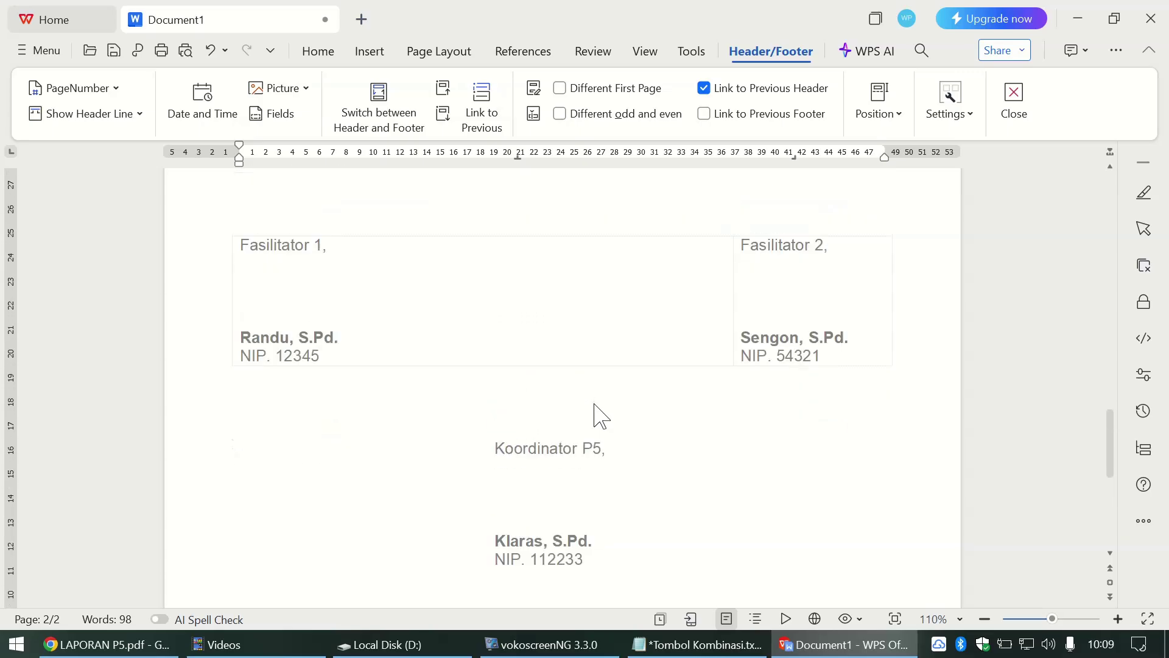
{"action": "scroll", "coordinate": [595, 416], "scroll_direction": "down", "scroll_amount": 10}
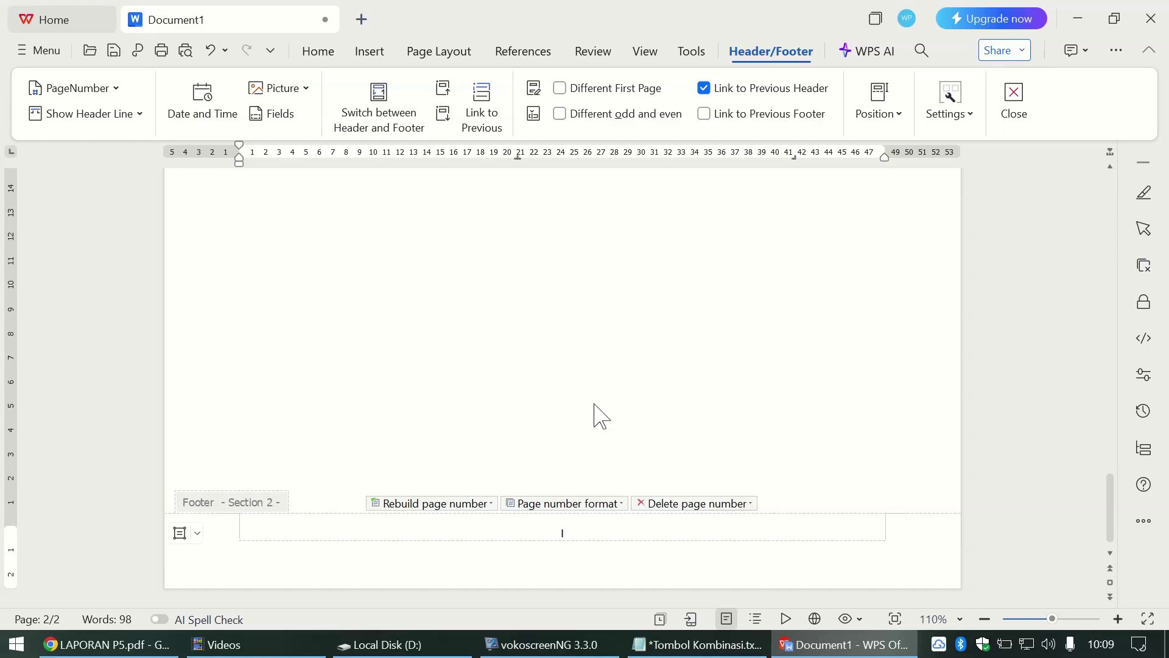
{"action": "scroll", "coordinate": [541, 394], "scroll_direction": "up", "scroll_amount": 1}
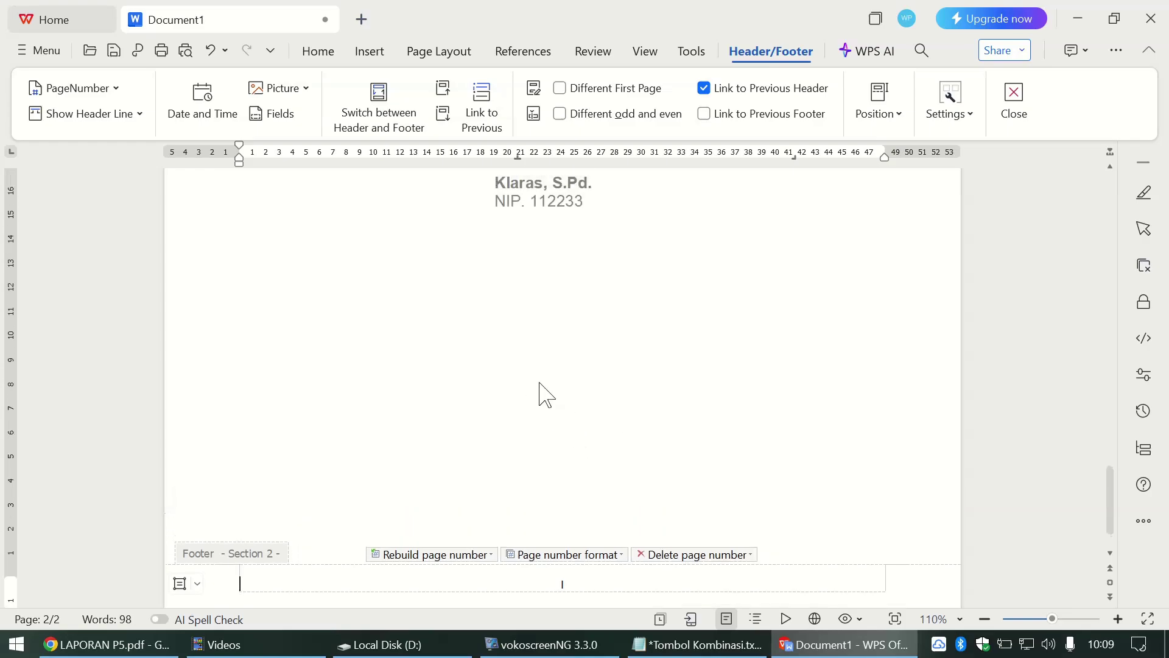
{"action": "scroll", "coordinate": [544, 393], "scroll_direction": "down", "scroll_amount": 1}
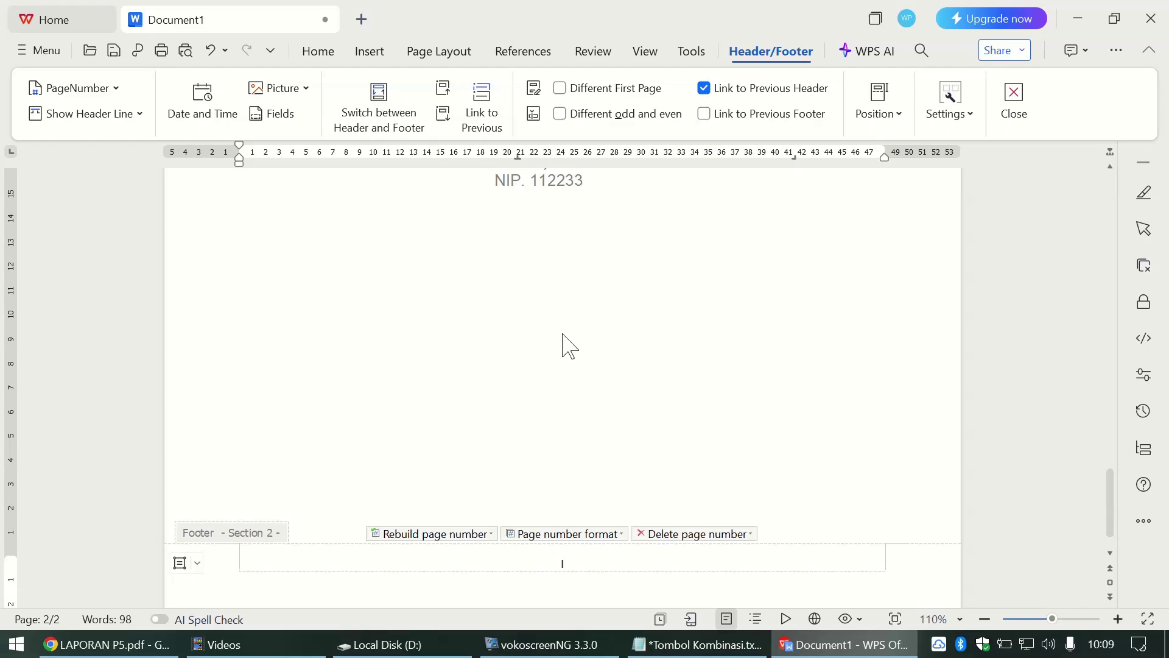
{"action": "key", "text": "Escape"}
{"action": "scroll", "coordinate": [654, 308], "scroll_direction": "up", "scroll_amount": 3}
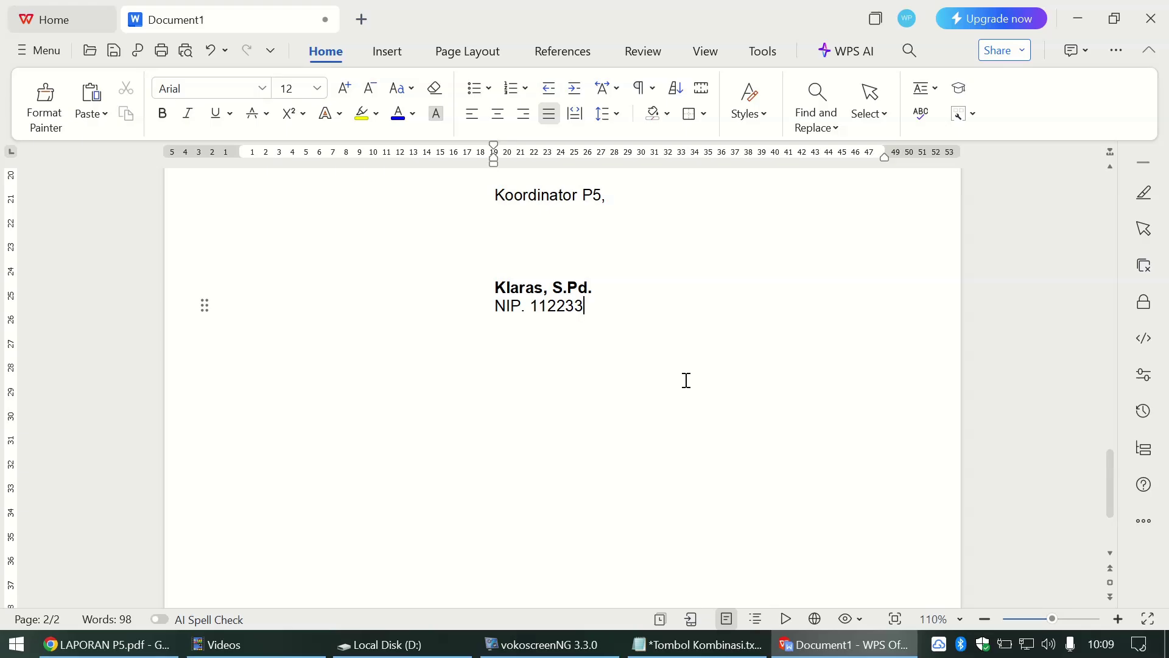
Step: Add a new page after the coordinator's NIP line and remove the left indent of its first line, consulting the shortcut notes
{"action": "left_click", "coordinate": [698, 644]}
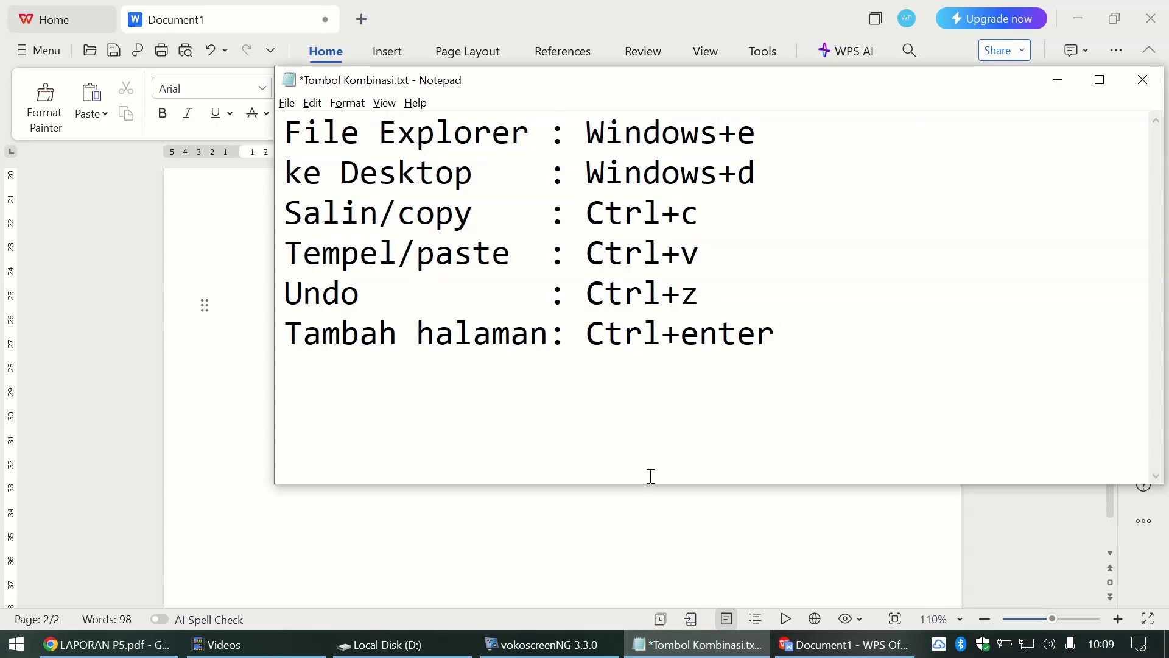
{"action": "left_click", "coordinate": [580, 527]}
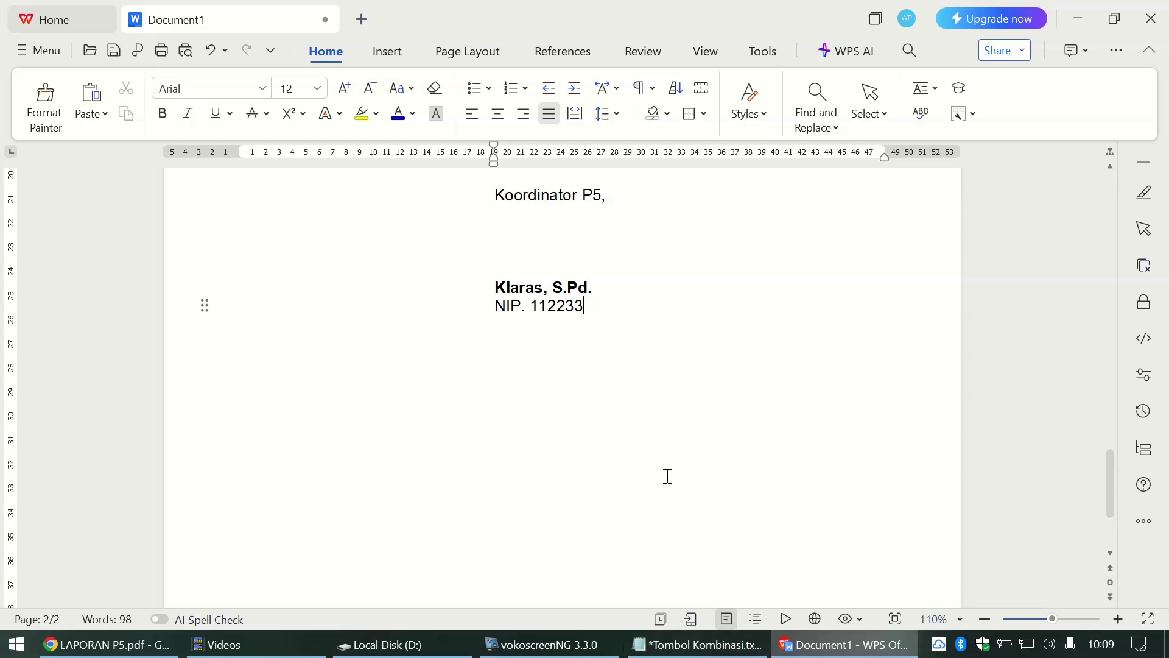
{"action": "key", "text": "ctrl+Return"}
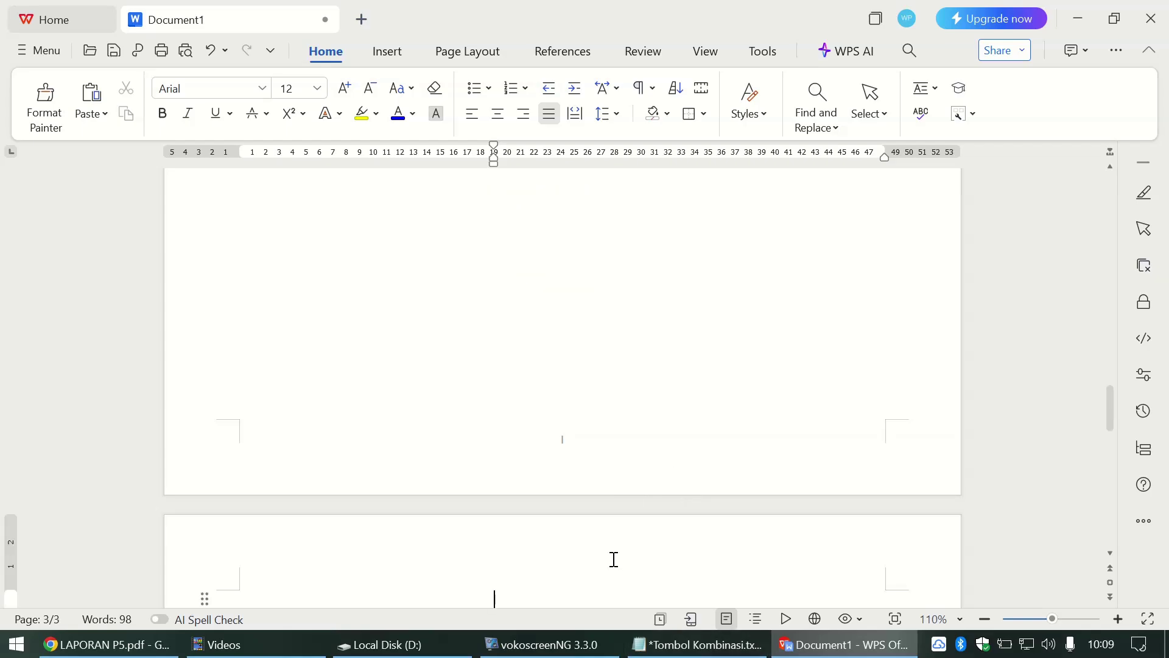
{"action": "scroll", "coordinate": [614, 558], "scroll_direction": "down", "scroll_amount": 5}
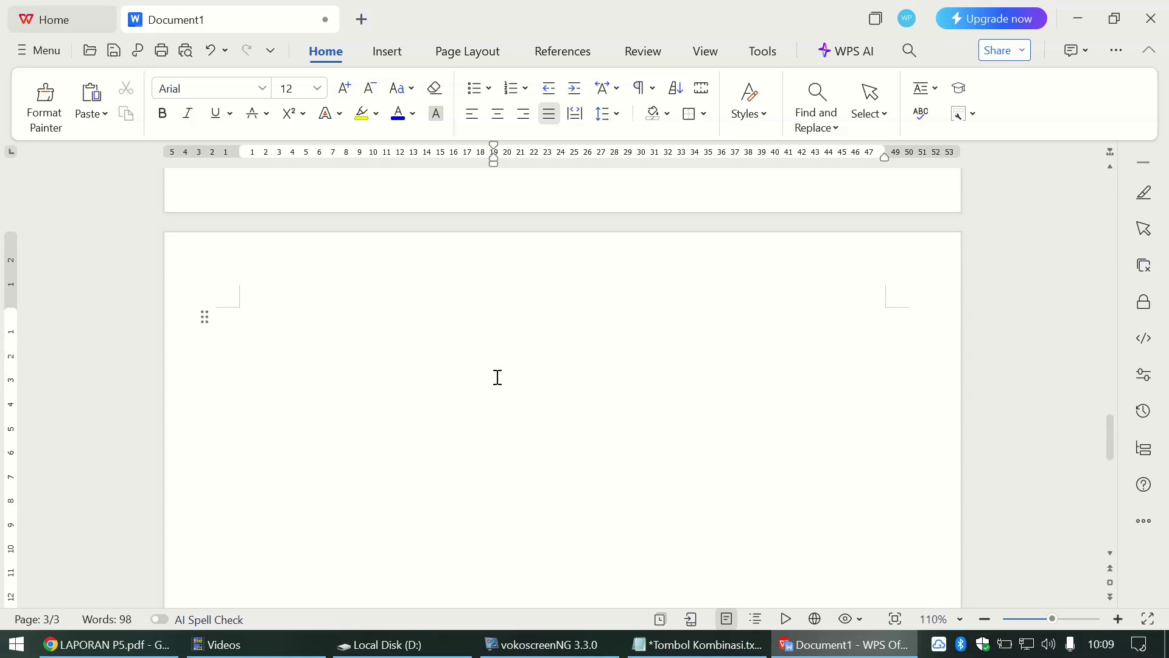
{"action": "key", "text": "BackSpace"}
{"action": "key", "text": "alt+Tab"}
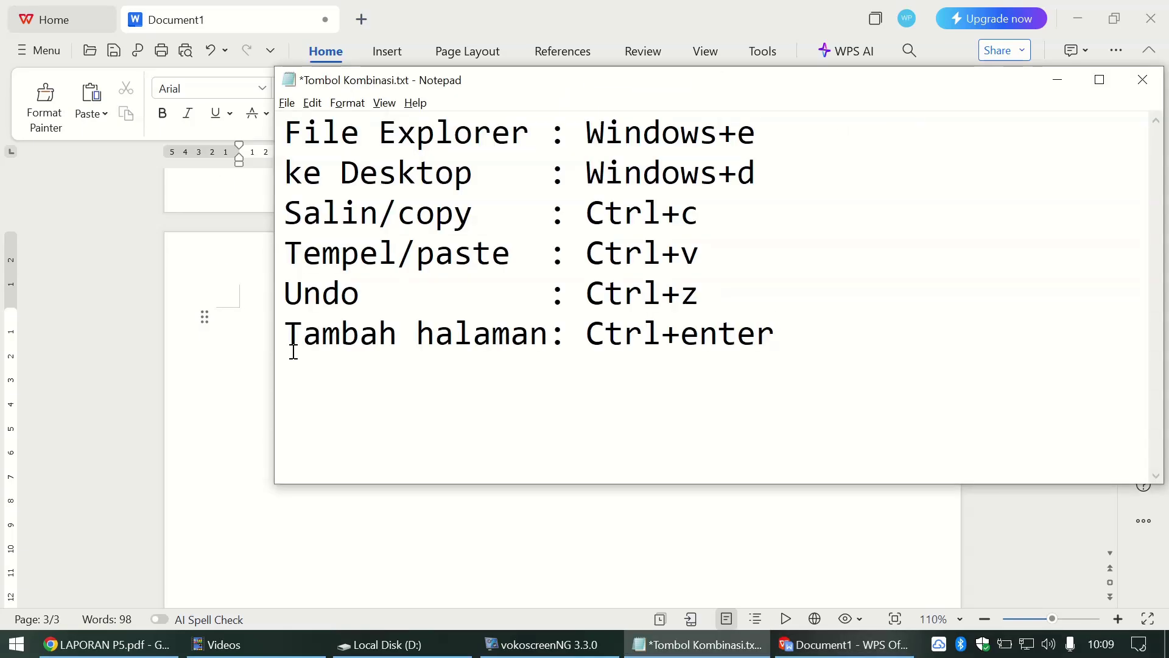
{"action": "key", "text": "alt+Tab"}
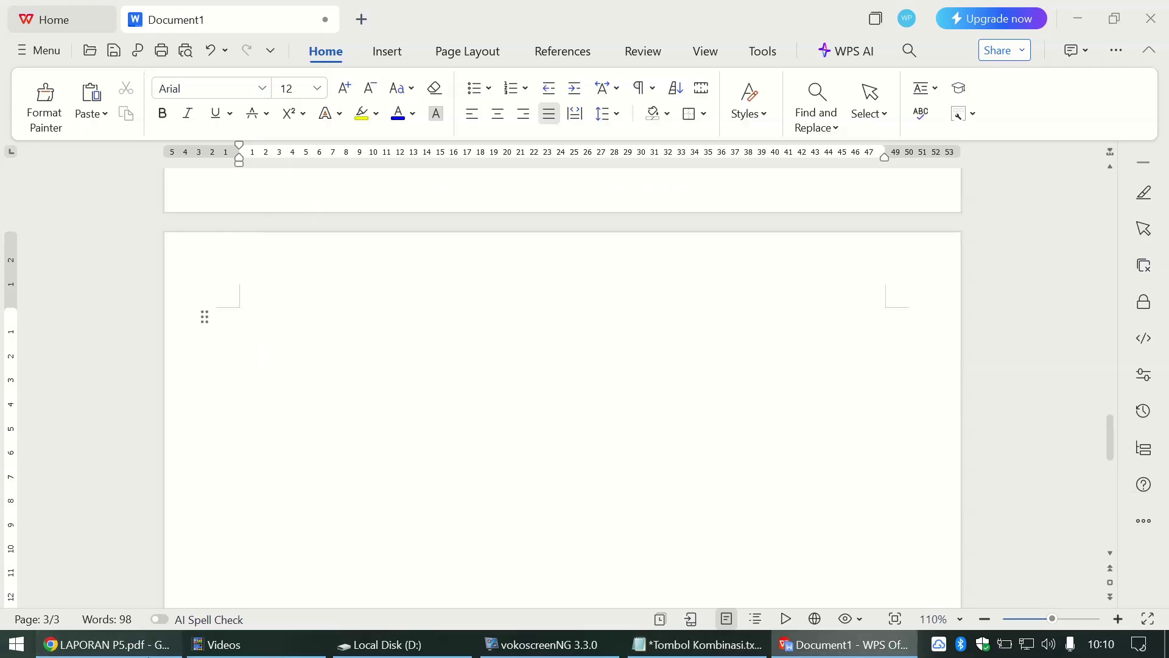
Step: Find the PDF's foreword page and enter the heading "KATA PENGANTAR" on the new third page of the document
{"action": "left_click", "coordinate": [110, 645]}
{"action": "scroll", "coordinate": [483, 409], "scroll_direction": "down", "scroll_amount": 5}
{"action": "scroll", "coordinate": [485, 409], "scroll_direction": "down", "scroll_amount": 1}
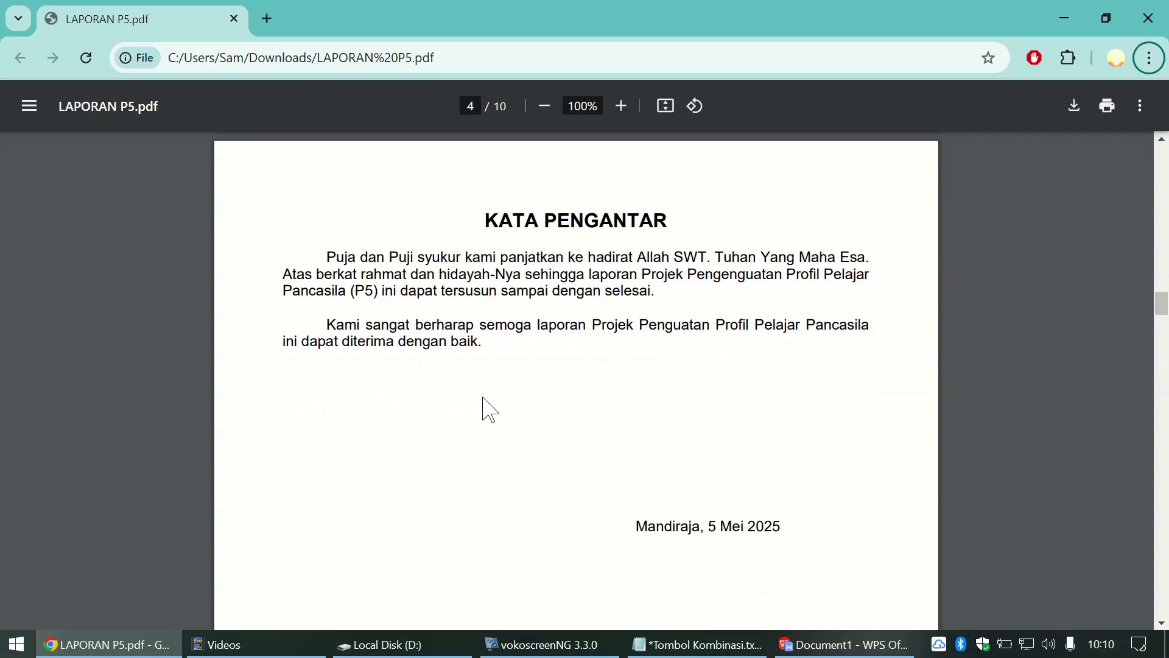
{"action": "scroll", "coordinate": [484, 409], "scroll_direction": "down", "scroll_amount": 1}
{"action": "key", "text": "alt+Tab"}
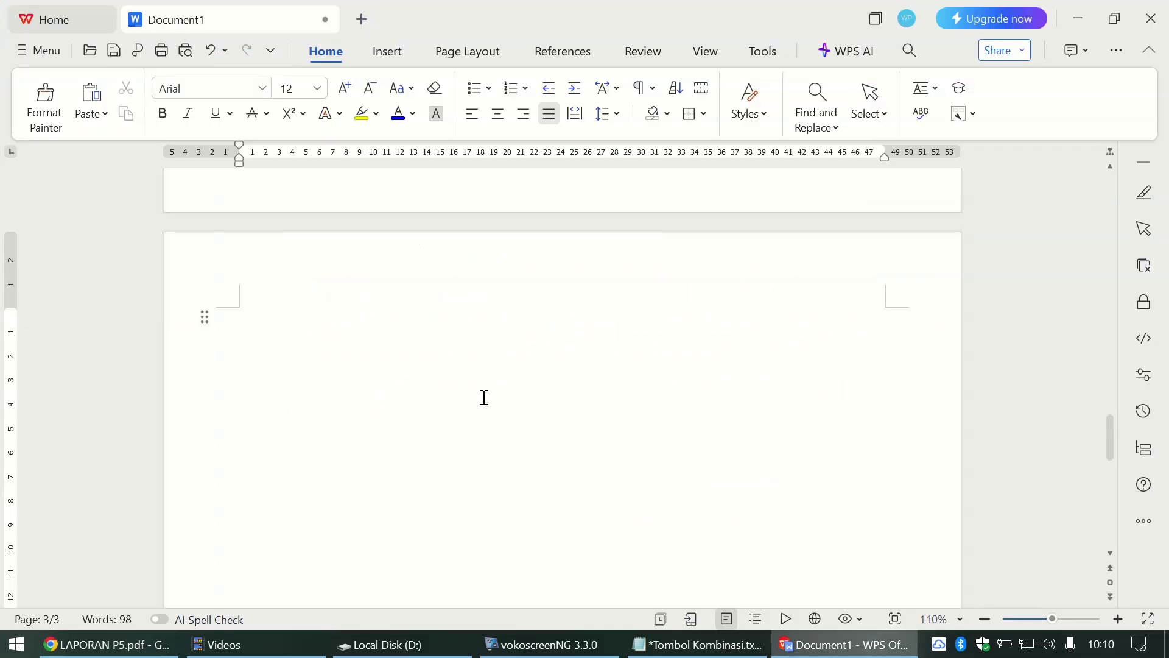
{"action": "type", "text": "k"}
{"action": "key", "text": "BackSpace"}
{"action": "type", "text": "a"}
{"action": "key", "text": "BackSpace"}
{"action": "type", "text": "KATA "}
{"action": "type", "text": "E"}
{"action": "key", "text": "BackSpace"}
{"action": "key", "text": "BackSpace"}
{"action": "type", "text": "PENGANTAR"}
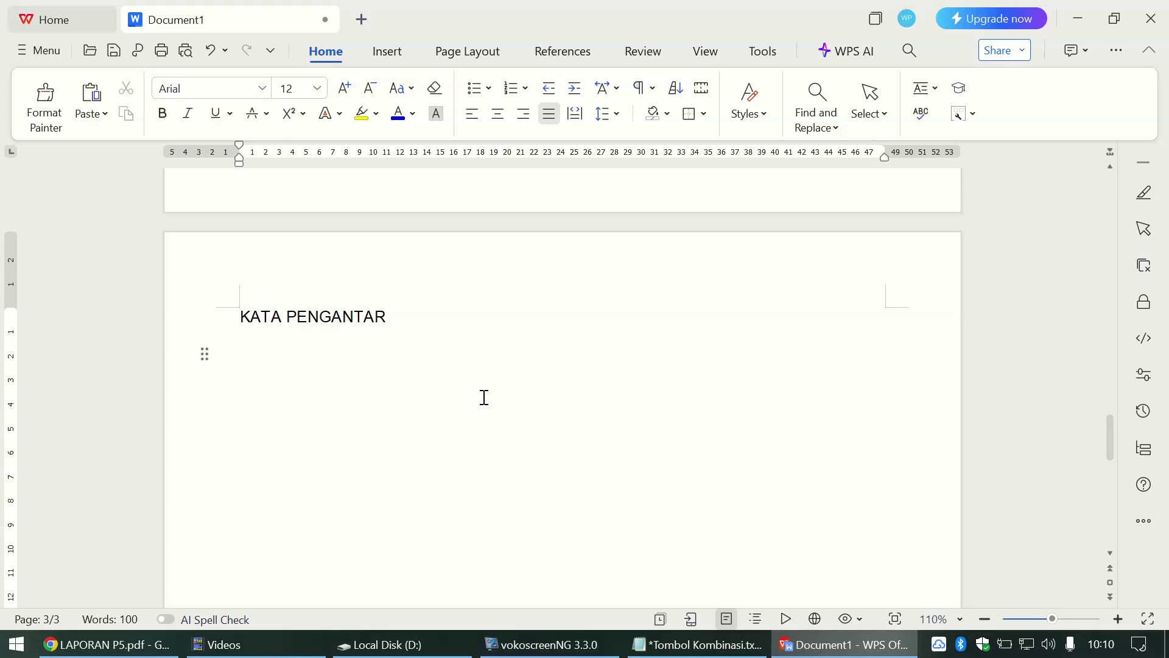
Step: Start an indented paragraph below the KATA PENGANTAR heading with "Puja dan Puji Syukur kami", following the PDF's wording
{"action": "key", "text": "alt+Tab"}
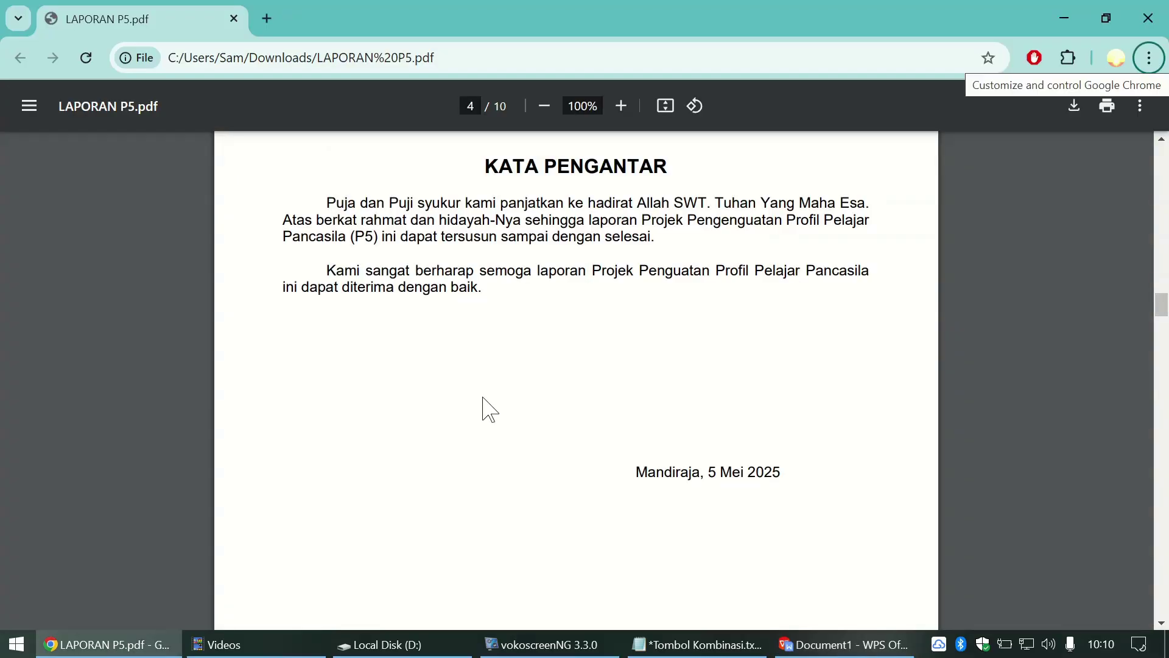
{"action": "key", "text": "alt+Tab"}
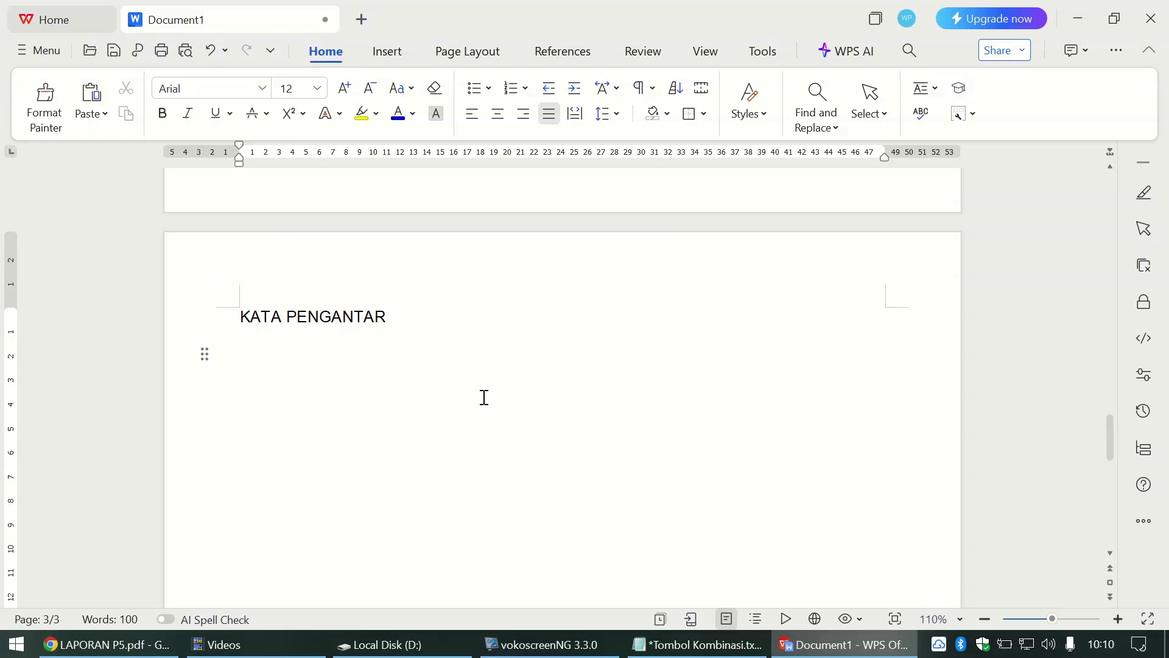
{"action": "key", "text": "alt+Tab"}
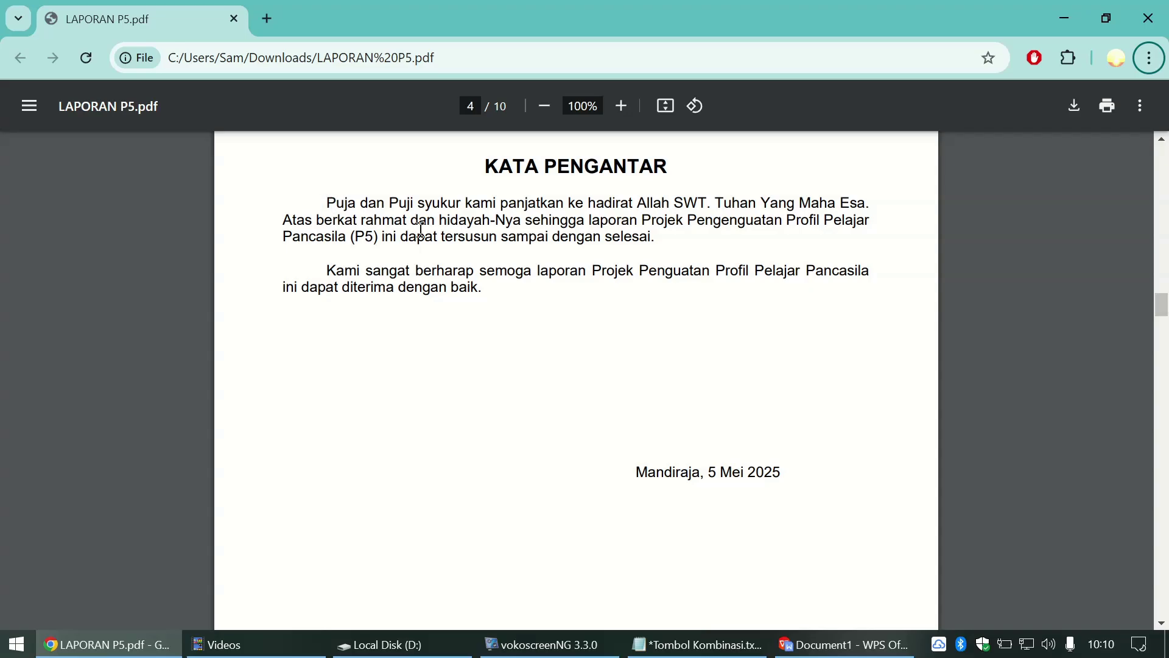
{"action": "key", "text": "alt+Tab"}
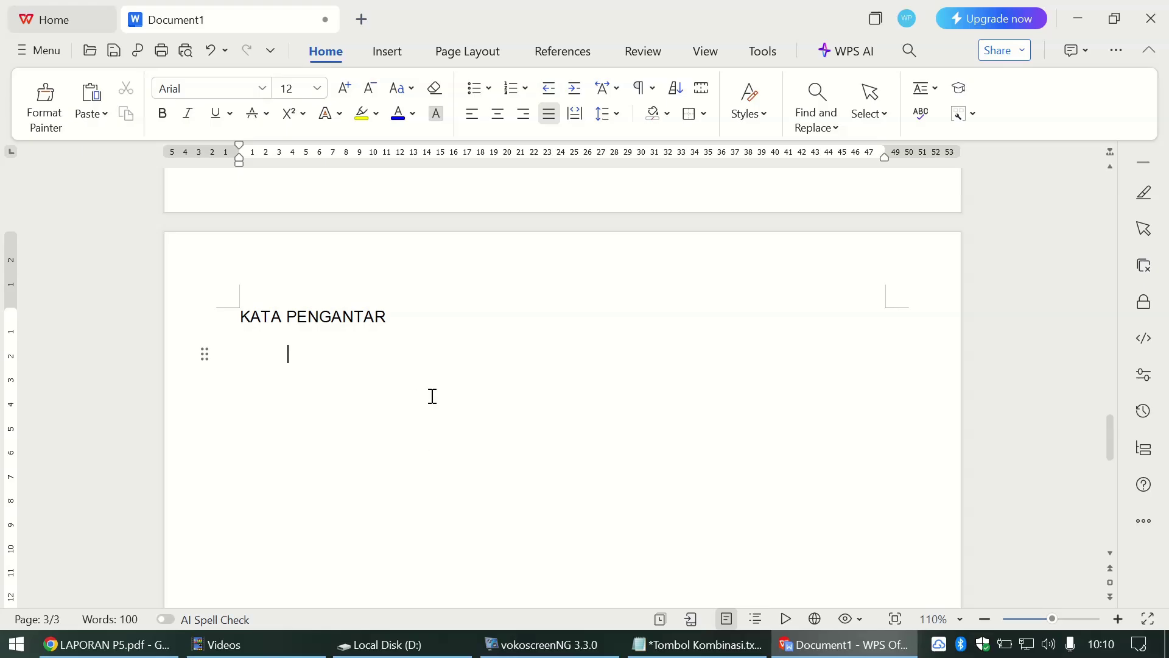
{"action": "key", "text": "alt+Tab"}
{"action": "key", "text": "alt+Tab"}
{"action": "type", "text": "puja dan Puji Syukur"}
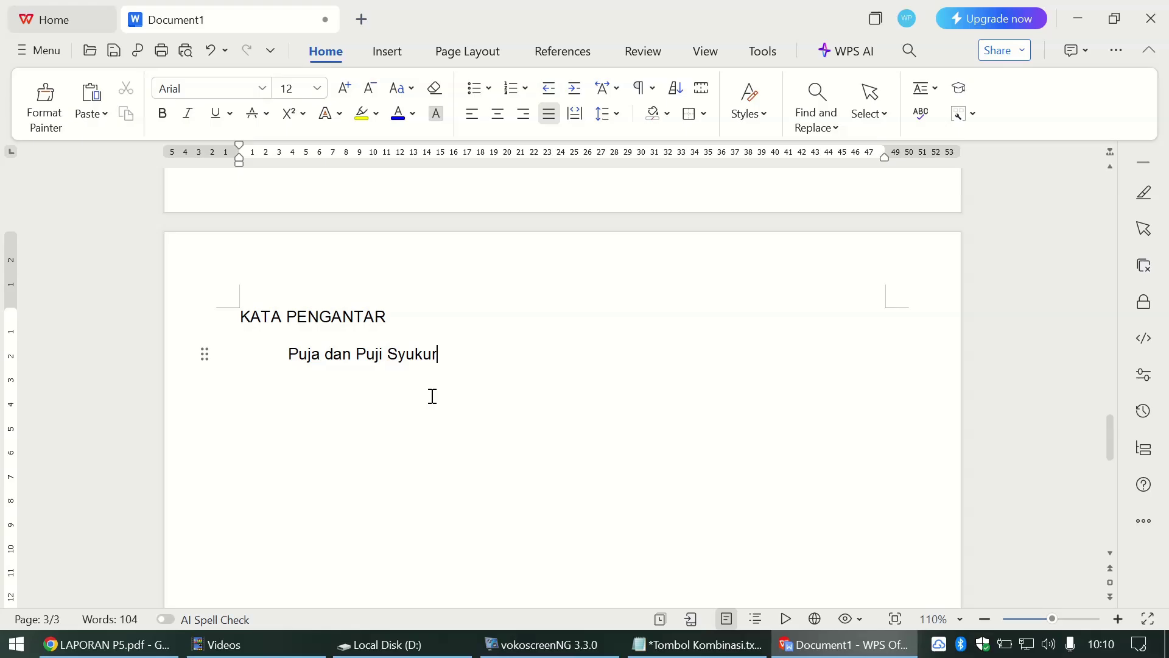
{"action": "key", "text": "alt+Tab"}
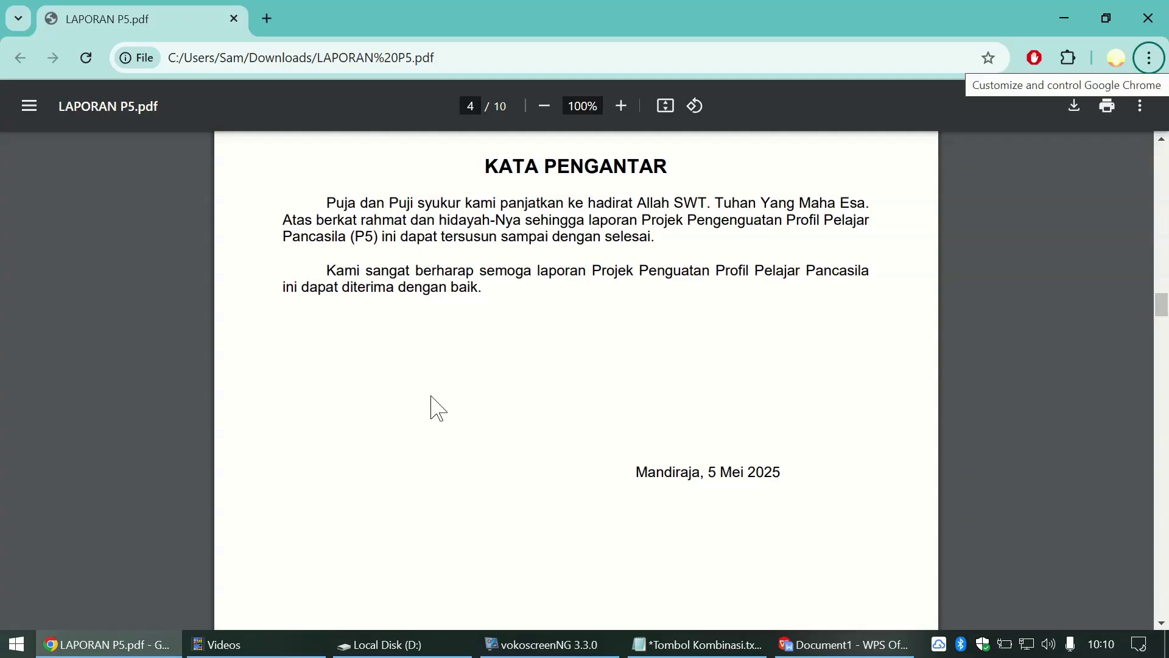
{"action": "key", "text": "alt+Tab"}
{"action": "type", "text": "kami"}
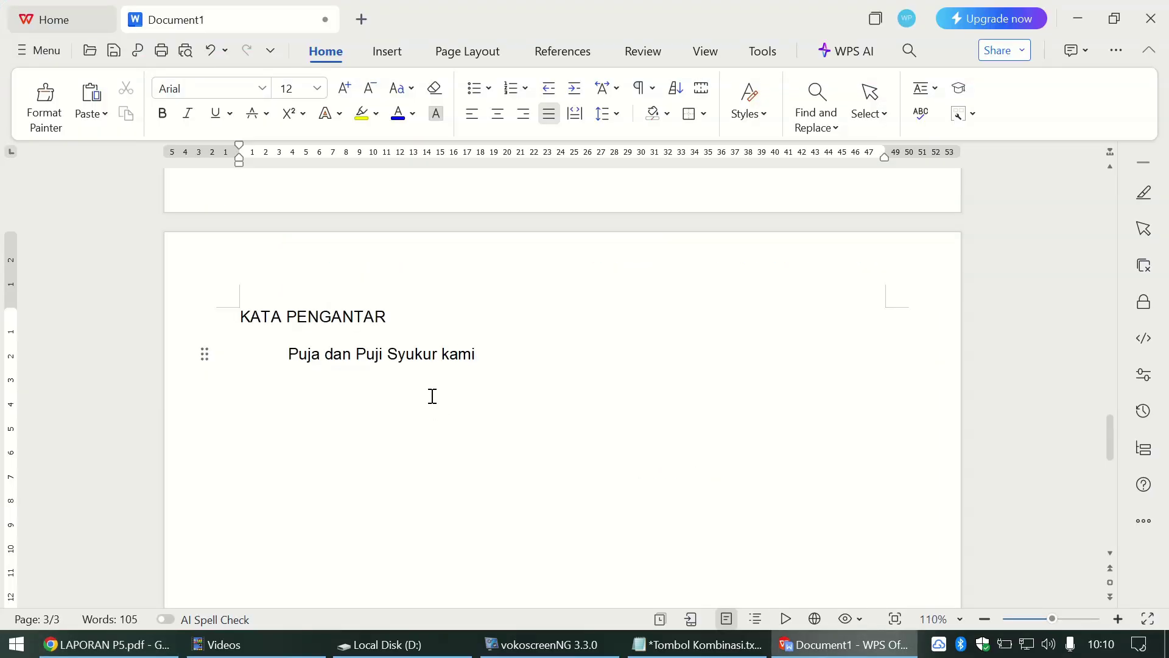
Step: Continue the foreword's opening sentence with "panjatkan ke hadirat Allah SWT.", checking the wording against the PDF
{"action": "type", "text": " panjart"}
{"action": "type", "text": "tkan"}
{"action": "key", "text": "alt+Tab"}
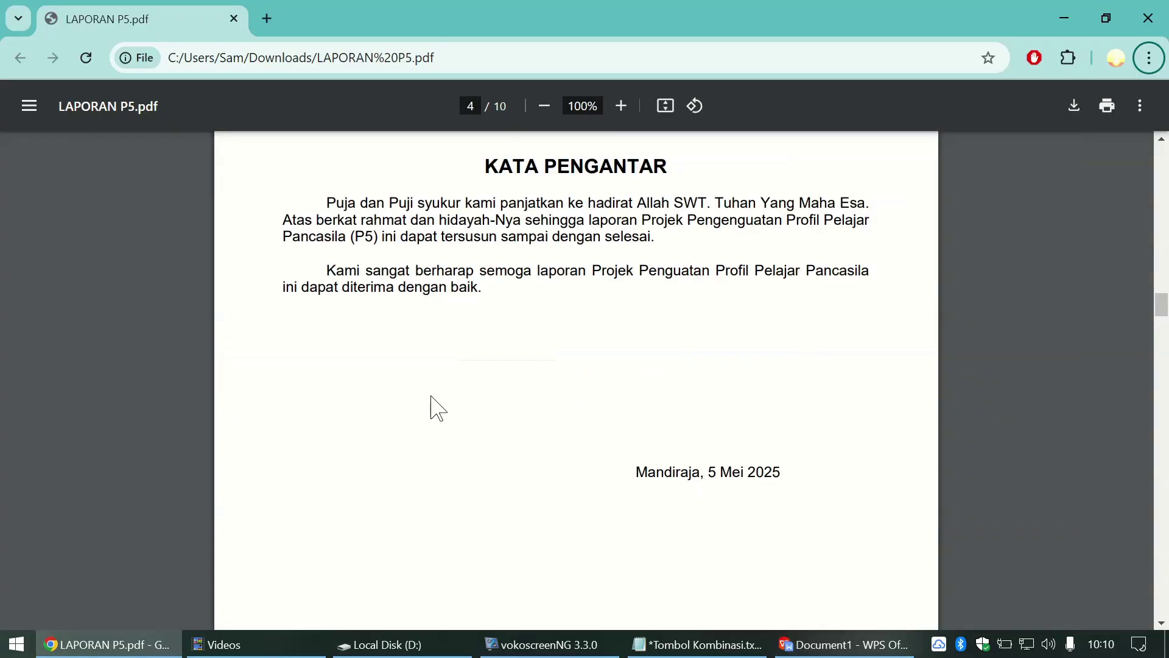
{"action": "key", "text": "alt+Tab"}
{"action": "type", "text": "ke"}
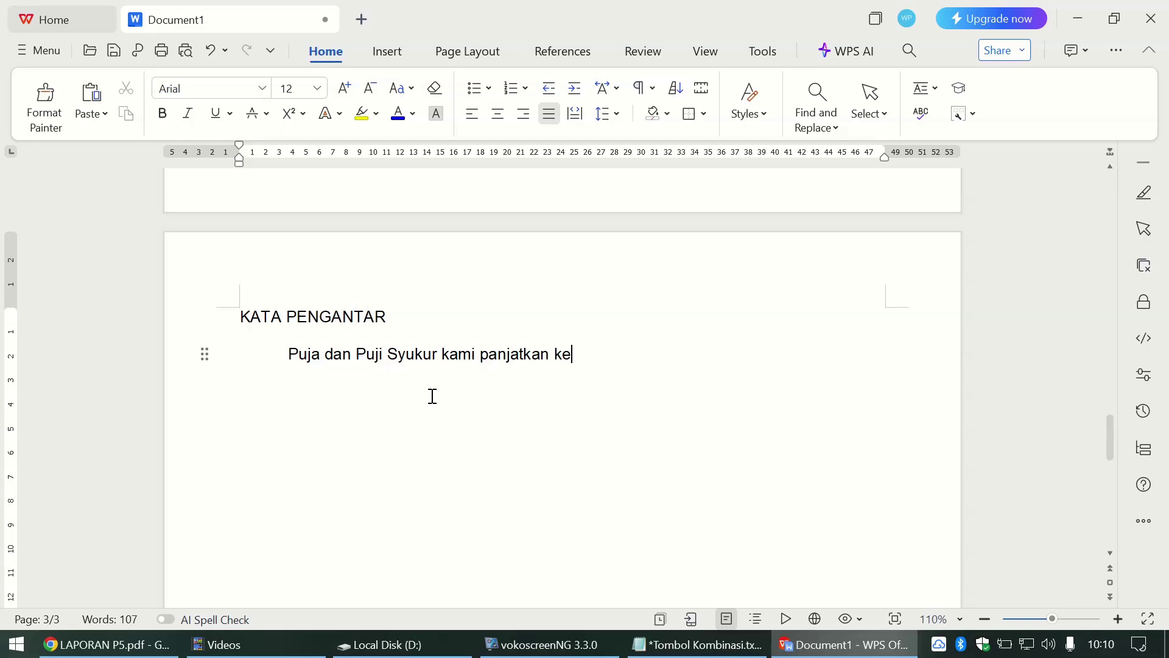
{"action": "type", "text": " hadirat Allah SWT."}
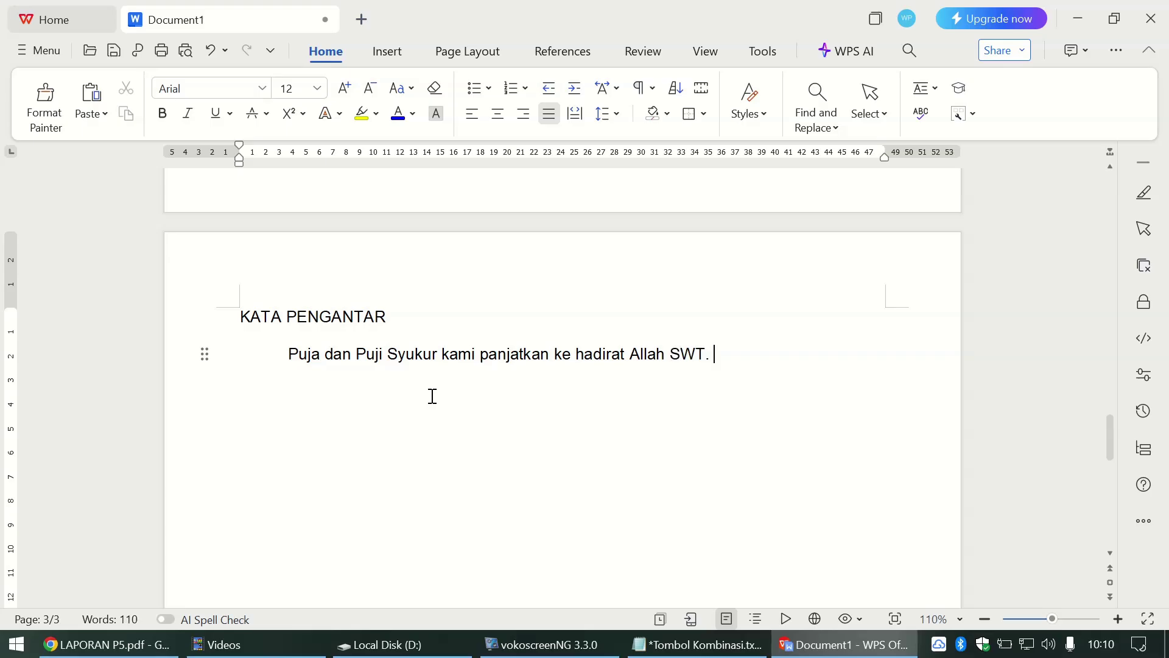
{"action": "key", "text": "alt+Tab"}
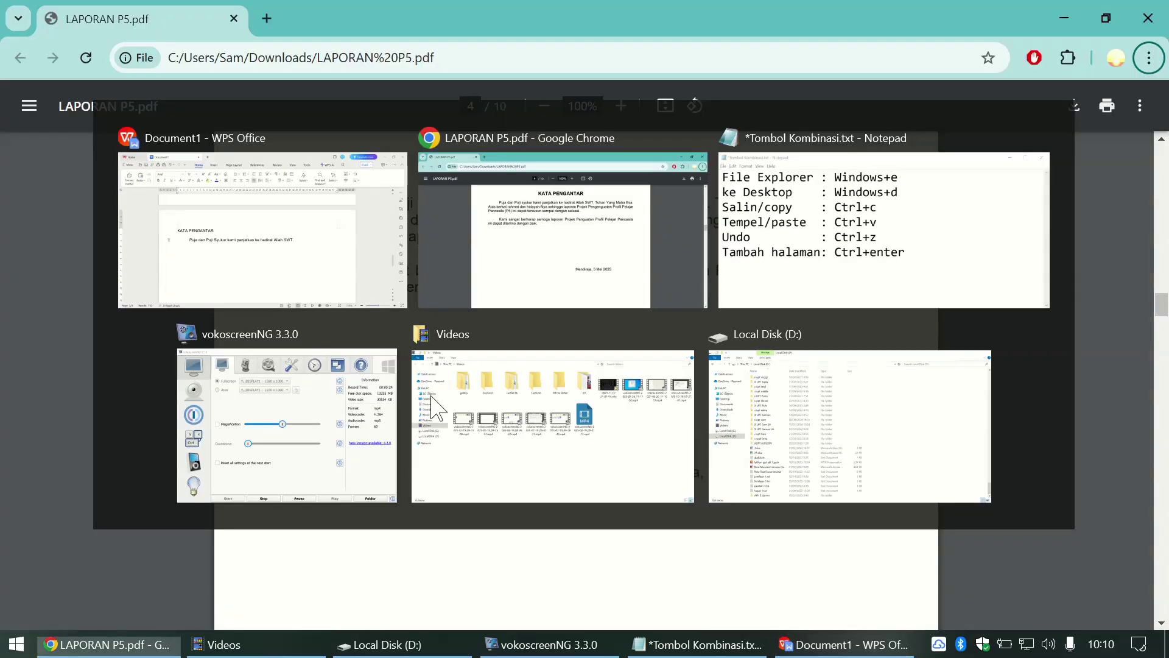
{"action": "key", "text": "alt+Tab"}
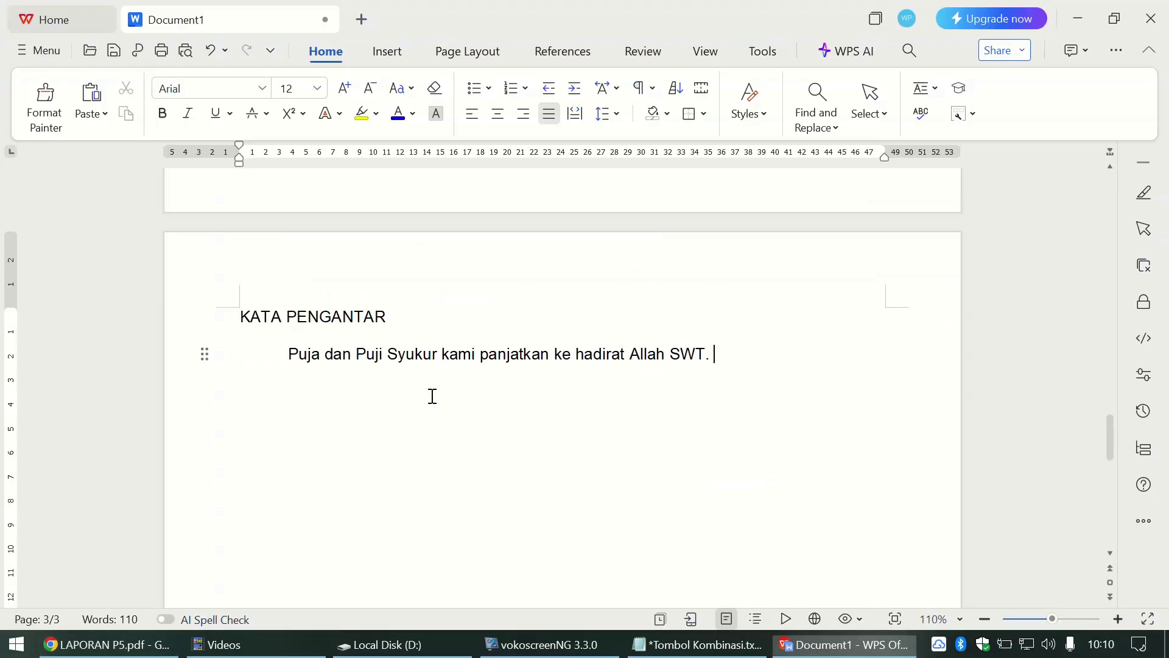
Step: Continue the first KATA PENGANTAR paragraph after "Allah SWT." with the words "Tuhan Yang Maha Esa."
{"action": "type", "text": ". Tufhan"}
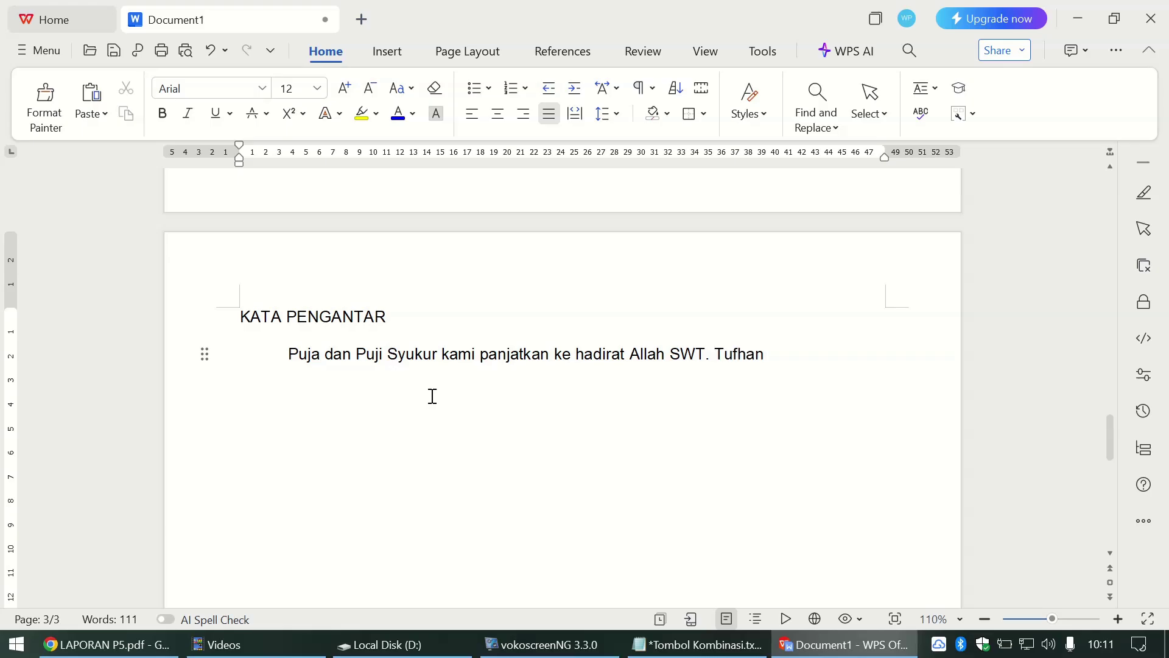
{"action": "type", "text": "Y"}
{"action": "key", "text": "BackSpace"}
{"action": "key", "text": "BackSpace"}
{"action": "key", "text": "BackSpace"}
{"action": "key", "text": "BackSpace"}
{"action": "key", "text": "BackSpace"}
{"action": "type", "text": "han Yang Maha"}
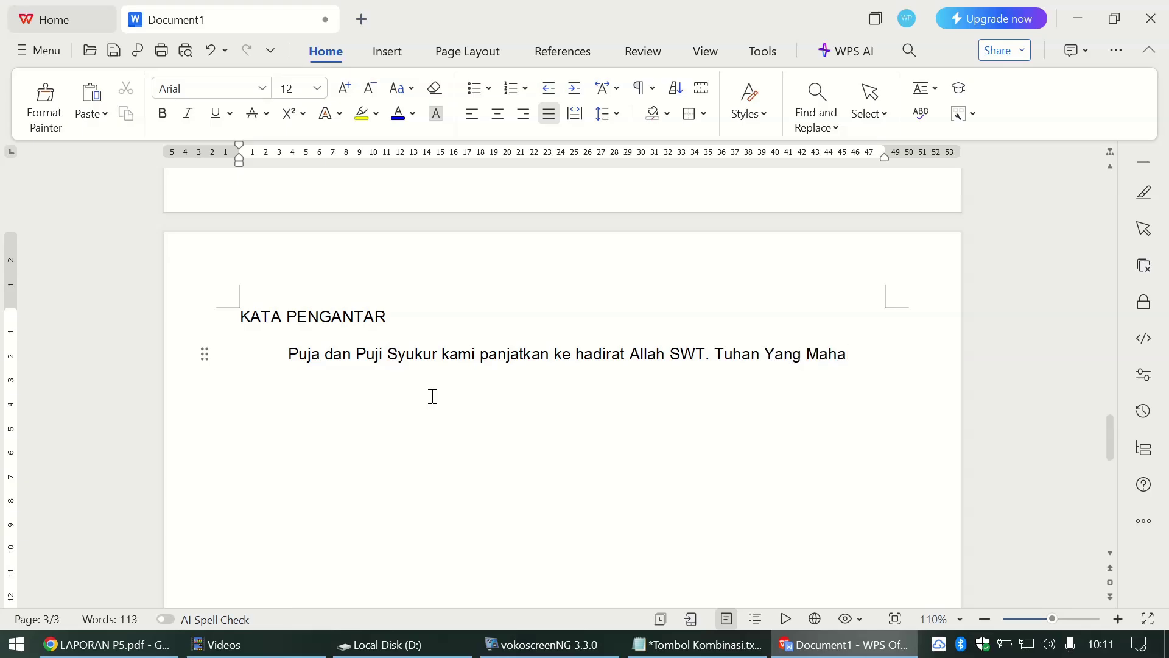
{"action": "type", "text": " Esa."}
Step: Following the wording in LAPORAN P5.pdf, begin the second sentence of the first paragraph with "Atas berkat rahmat dan hidayah-Nya"
{"action": "key", "text": "alt+Tab"}
{"action": "key", "text": "alt+Tab"}
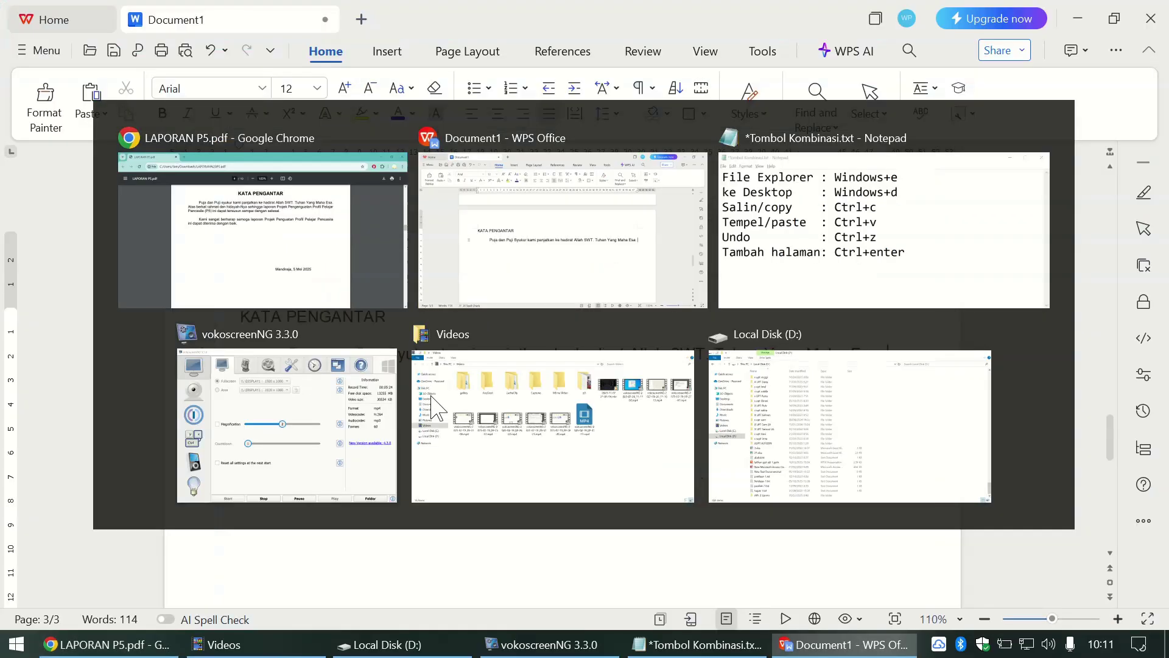
{"action": "type", "text": ". Atas"}
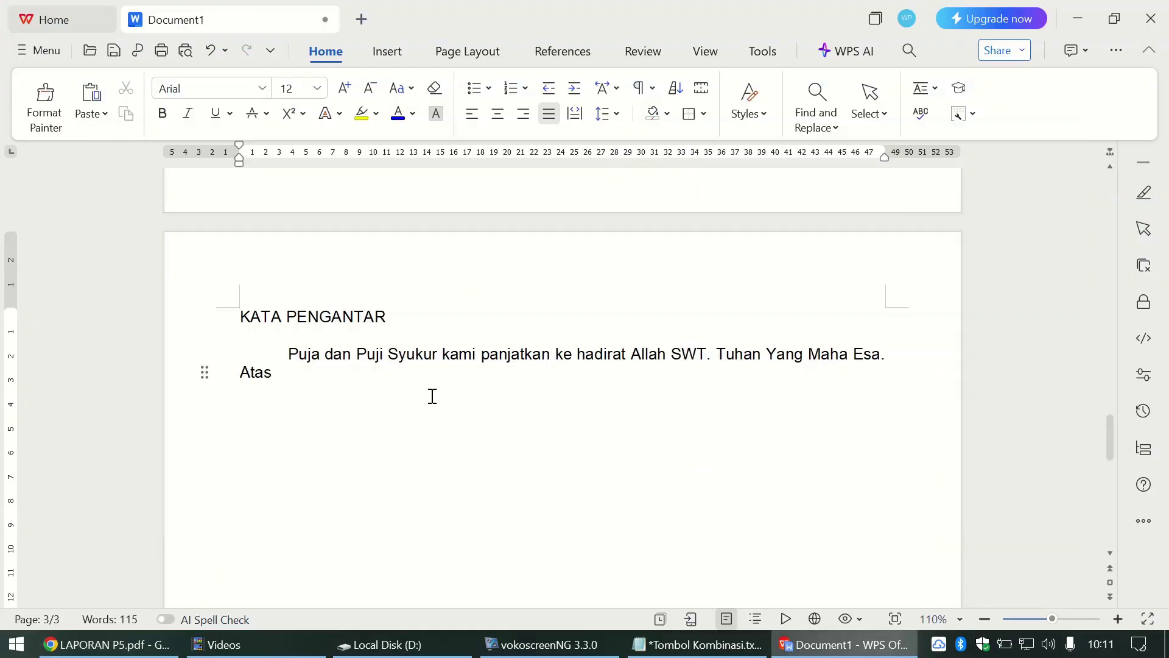
{"action": "type", "text": " berka"}
{"action": "type", "text": "t"}
{"action": "key", "text": "BackSpace"}
{"action": "type", "text": "at rahma"}
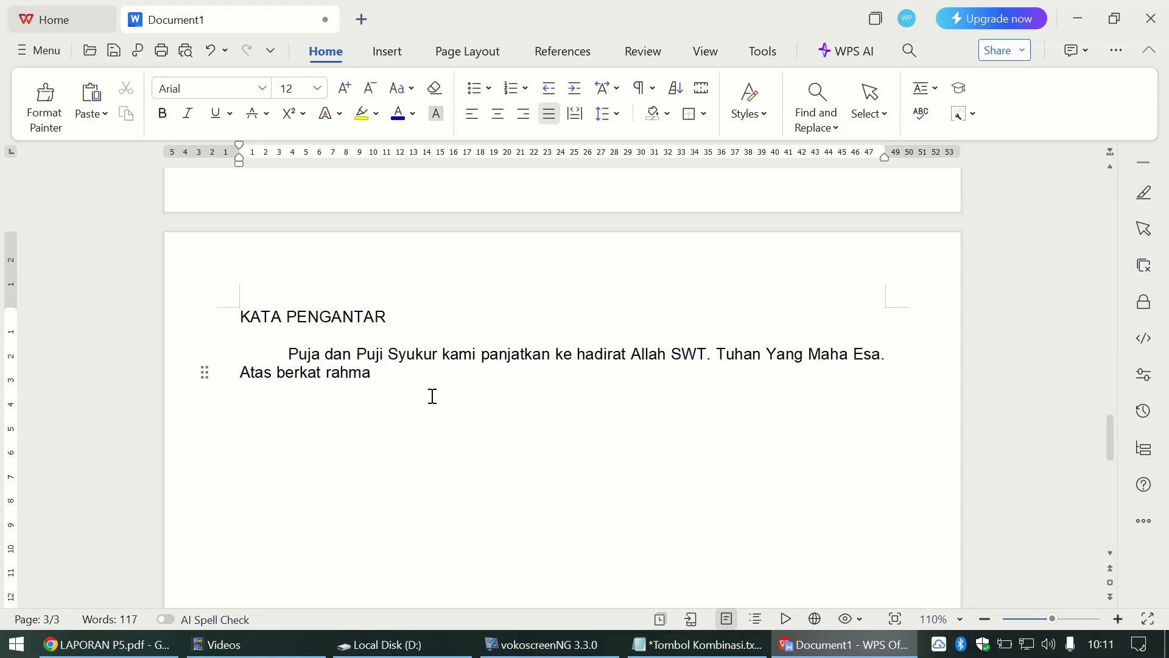
{"action": "key", "text": "alt+Tab"}
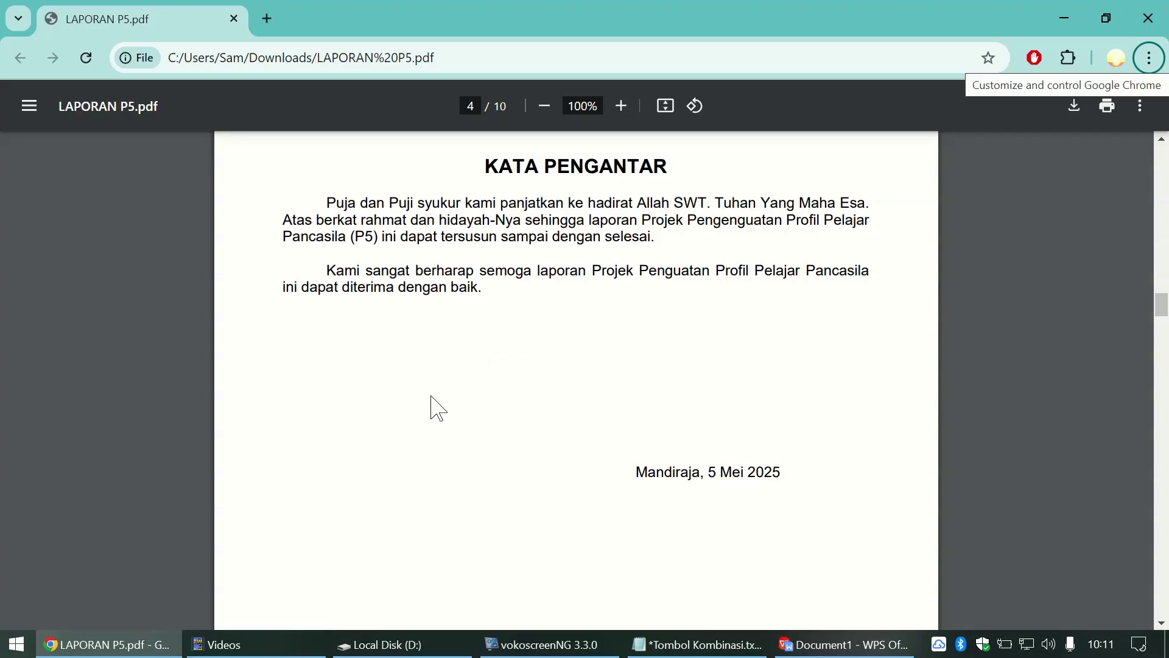
{"action": "key", "text": "alt+Tab"}
{"action": "type", "text": "t dan"}
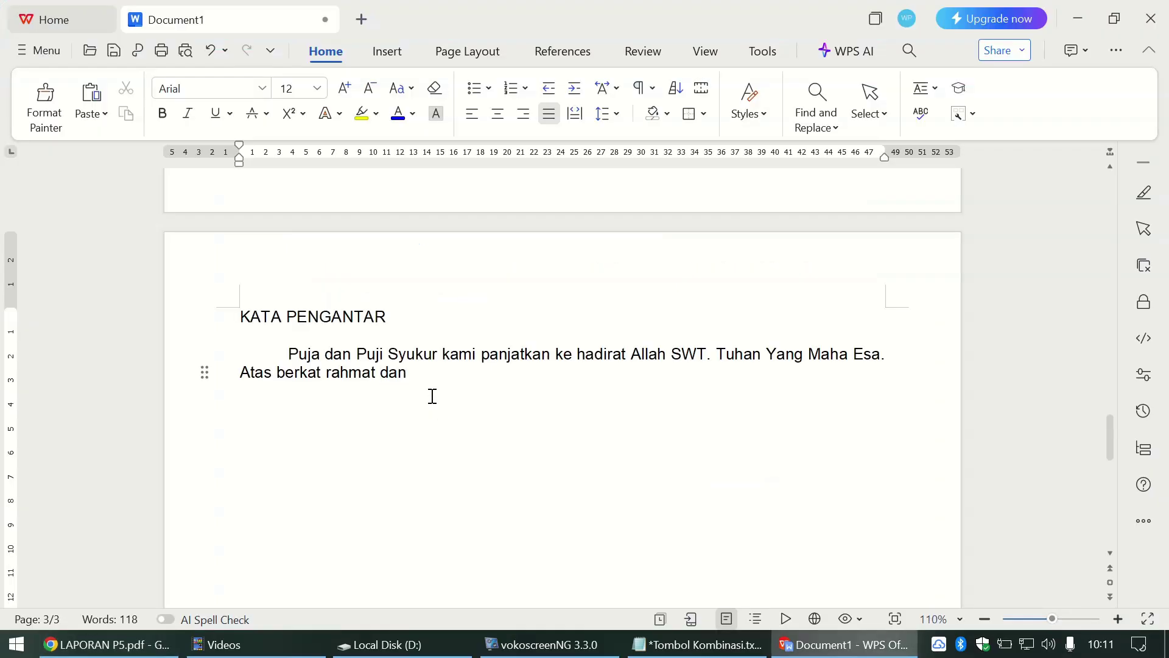
{"action": "type", "text": " hidayah-Nya"}
Step: Check LAPORAN P5.pdf in Chrome and extend the sentence in the document with "sehingga laporan"
{"action": "key", "text": "alt+Tab"}
{"action": "key", "text": "alt+Tab"}
{"action": "type", "text": "ese"}
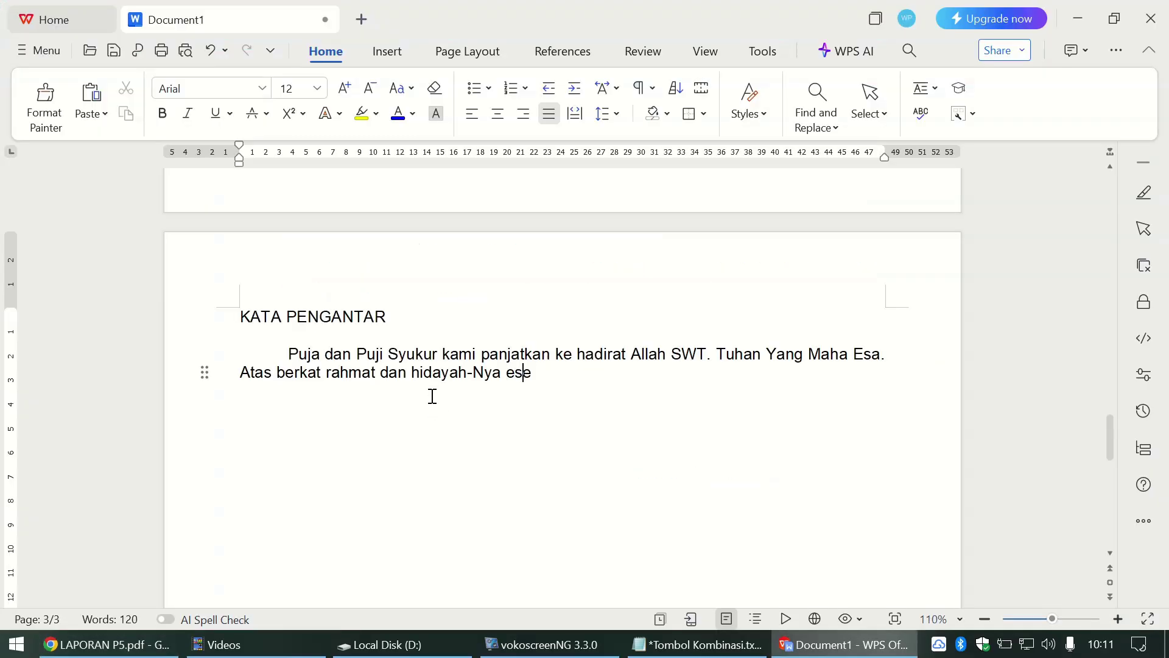
{"action": "key", "text": "BackSpace"}
{"action": "key", "text": "BackSpace"}
{"action": "key", "text": "BackSpace"}
{"action": "type", "text": "sehingga laporan"}
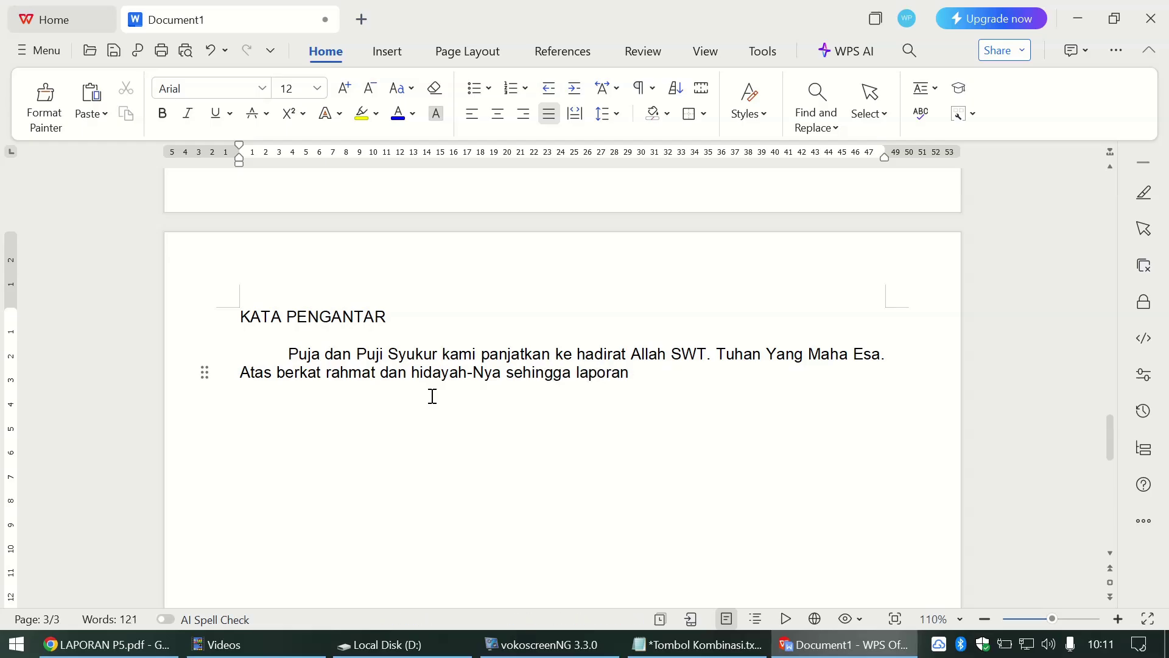
Step: Consult the PDF and add "Projek Penguatan Profil Pelajar Pancasila" plus an opening parenthesis to the sentence
{"action": "key", "text": "alt+Tab"}
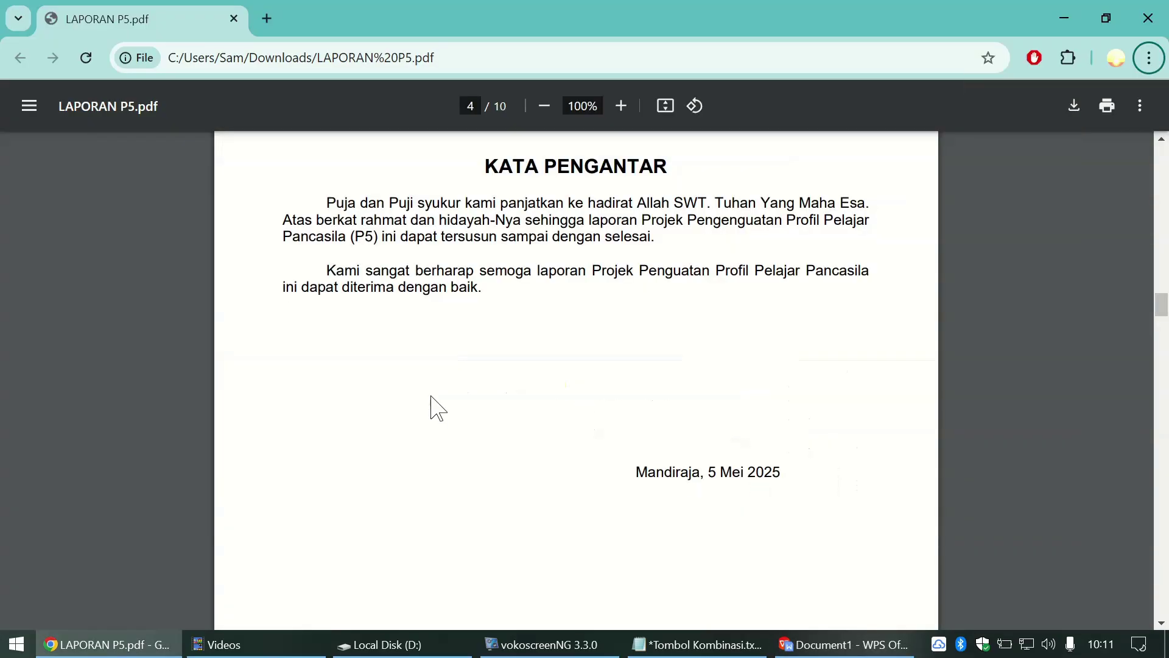
{"action": "key", "text": "alt+Tab"}
{"action": "type", "text": "Proje"}
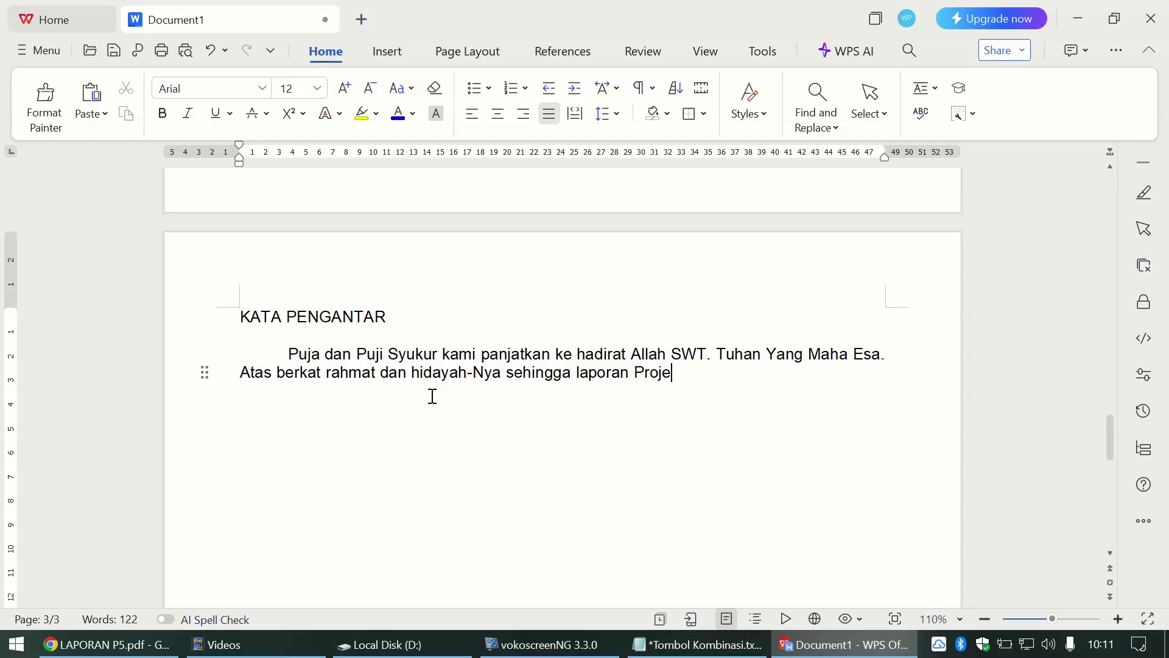
{"action": "type", "text": "k Pengenguatan "}
{"action": "type", "text": "Profil"}
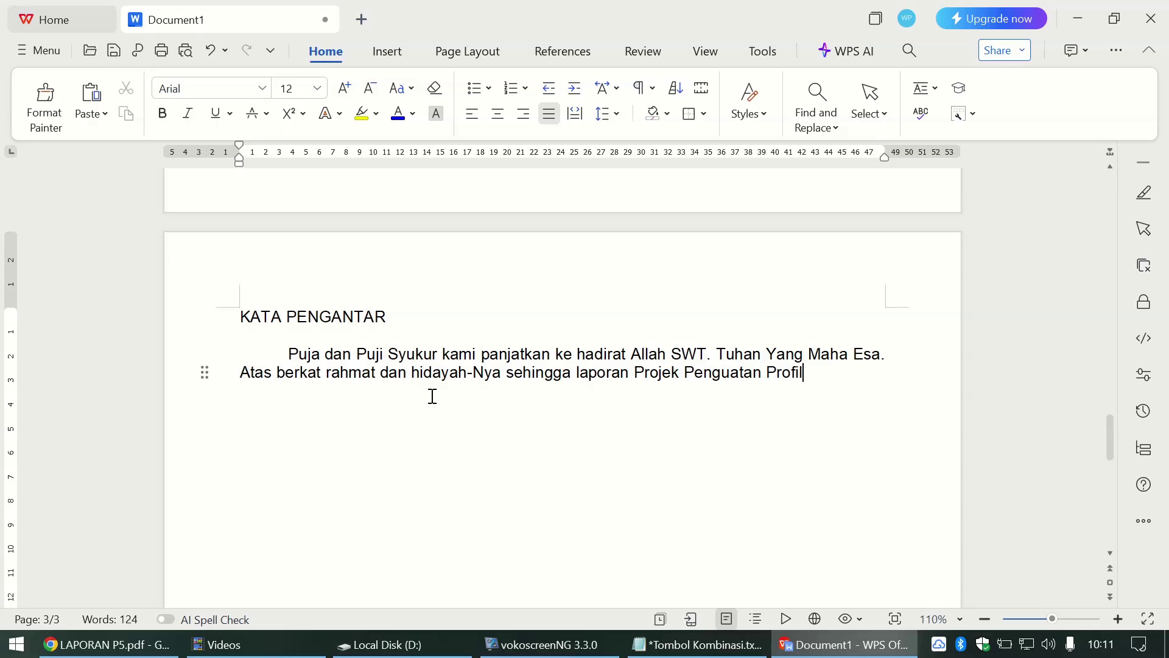
{"action": "type", "text": " Pelajar Panca"}
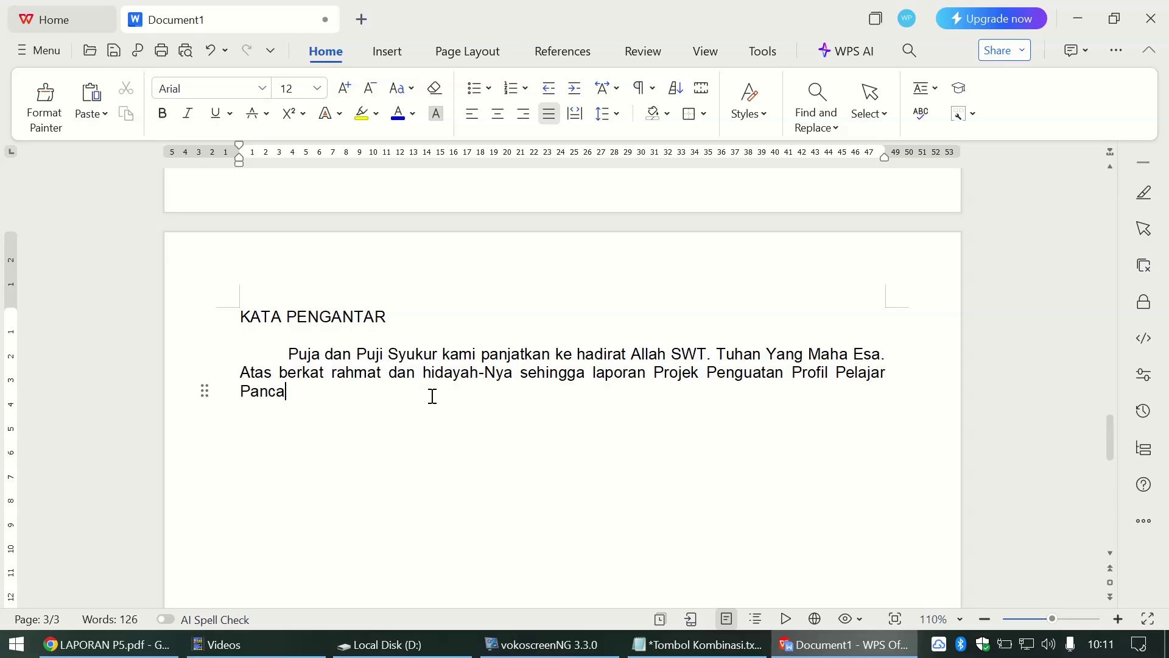
{"action": "type", "text": "sila ("}
Step: Fill the parentheses with P5 and complete the first paragraph with "ini dapat tersusun sampai dengan selesai.", following the PDF
{"action": "key", "text": "alt+Tab"}
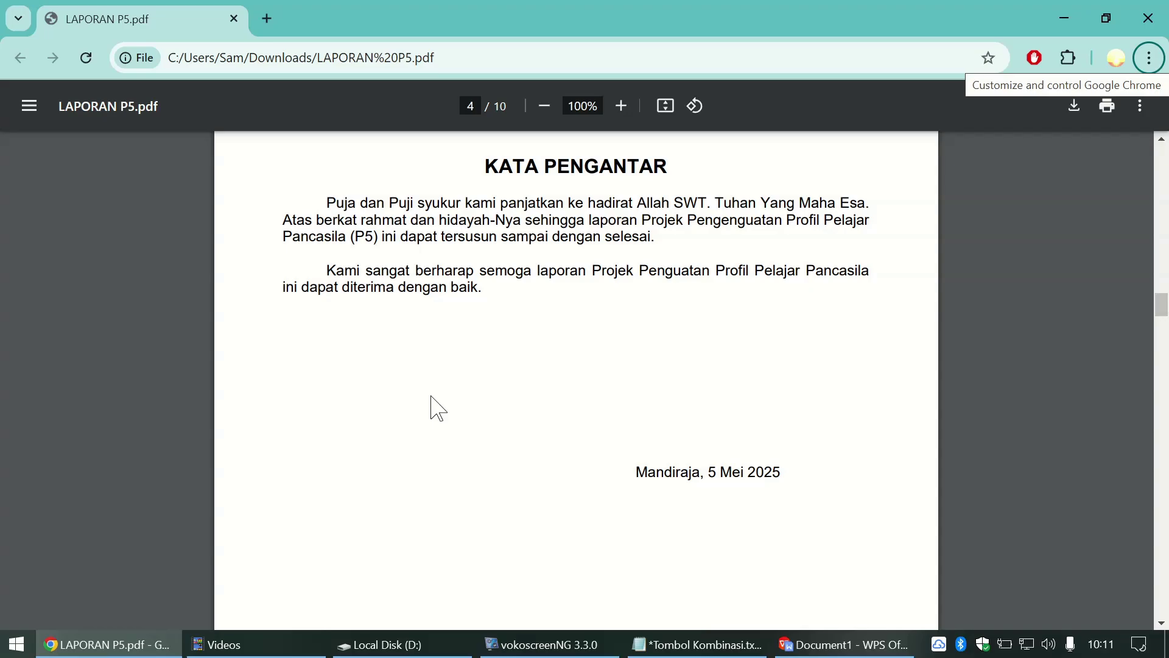
{"action": "key", "text": "alt+Tab"}
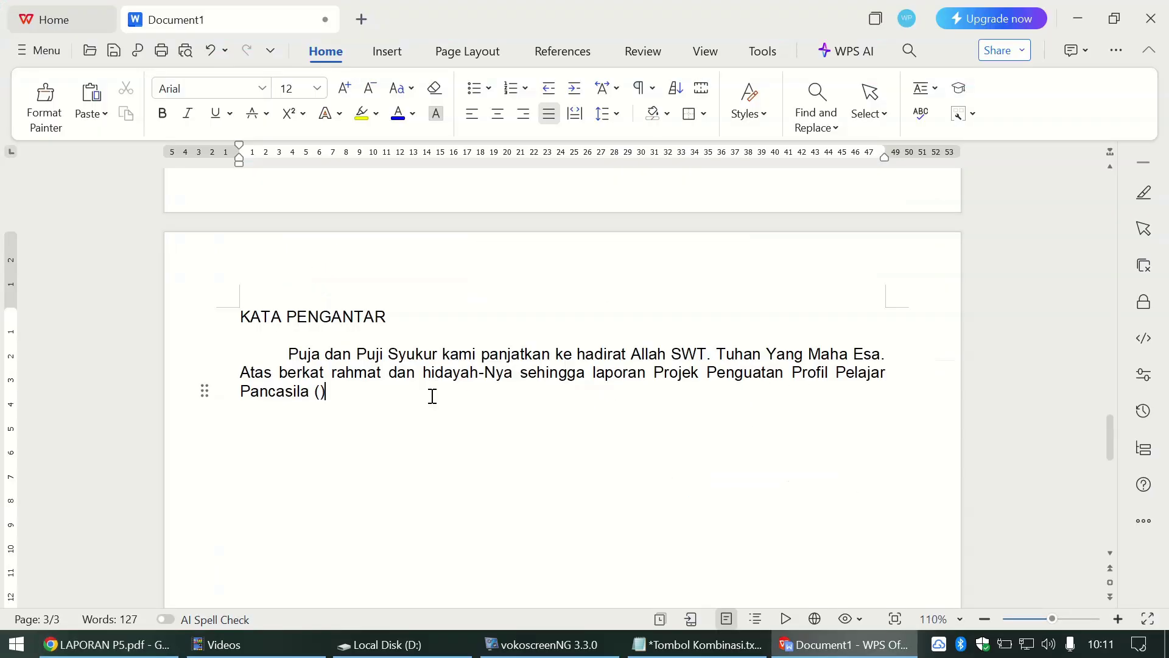
{"action": "key", "text": "Left"}
{"action": "type", "text": "P5) ini dapat ters"}
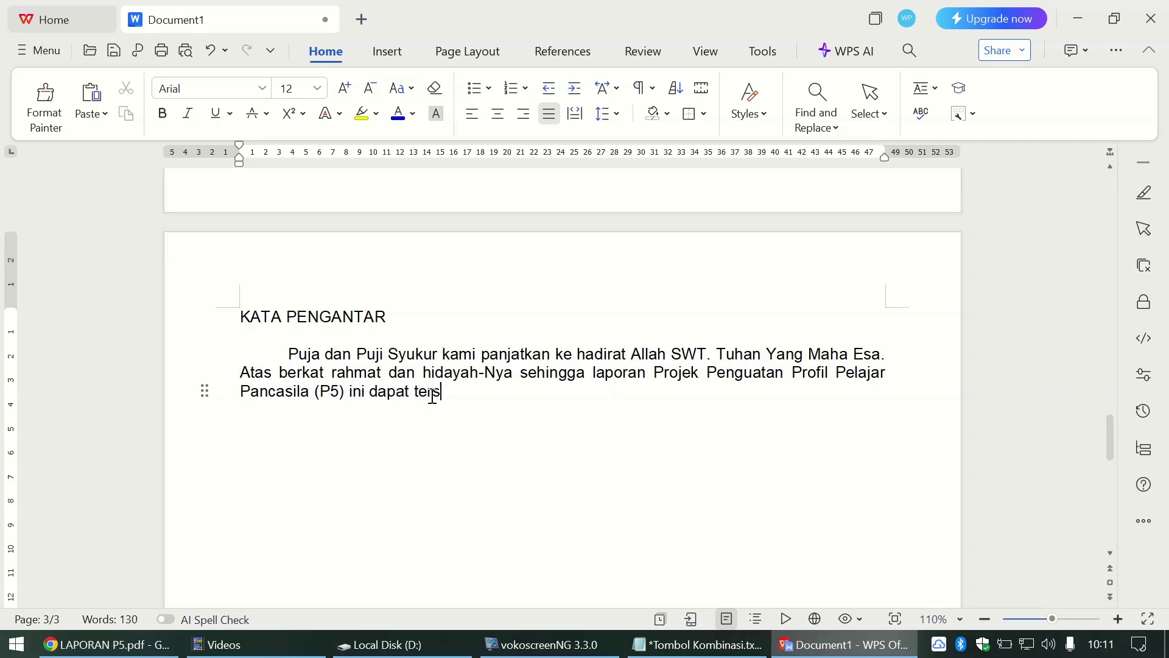
{"action": "type", "text": "usun"}
{"action": "key", "text": "alt+Tab"}
{"action": "key", "text": "alt+Tab"}
{"action": "type", "text": "sampai dengan selesai."}
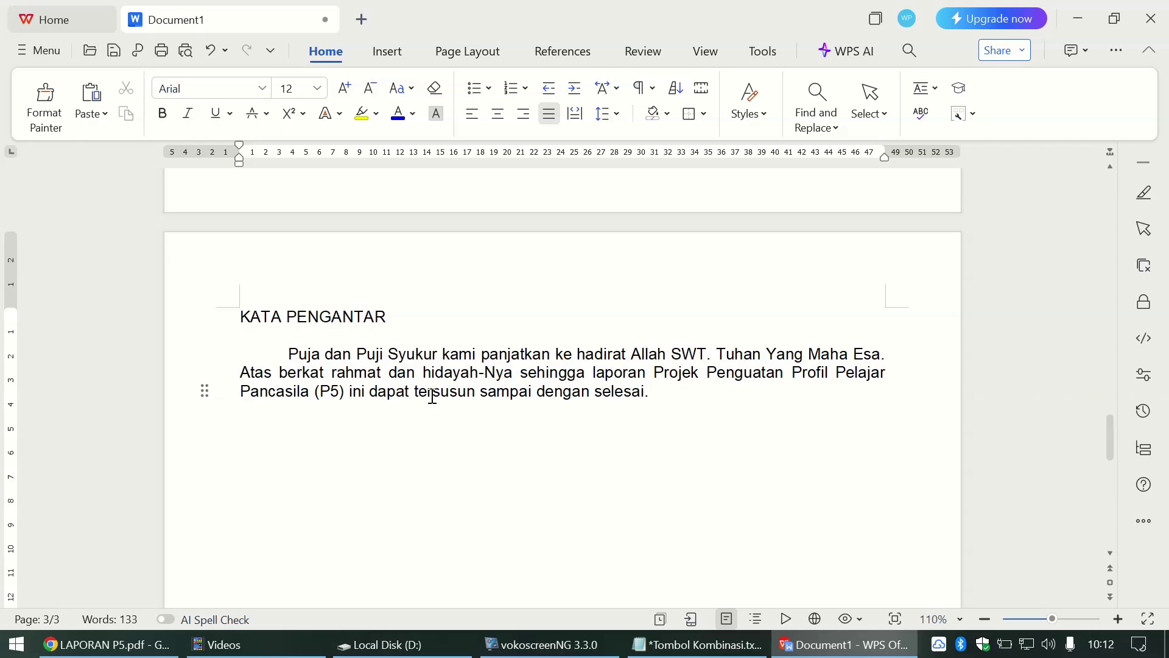
Step: Leave a blank line as in the PDF and start an indented second paragraph with "Kami sangat berharap"
{"action": "key", "text": "alt+Tab"}
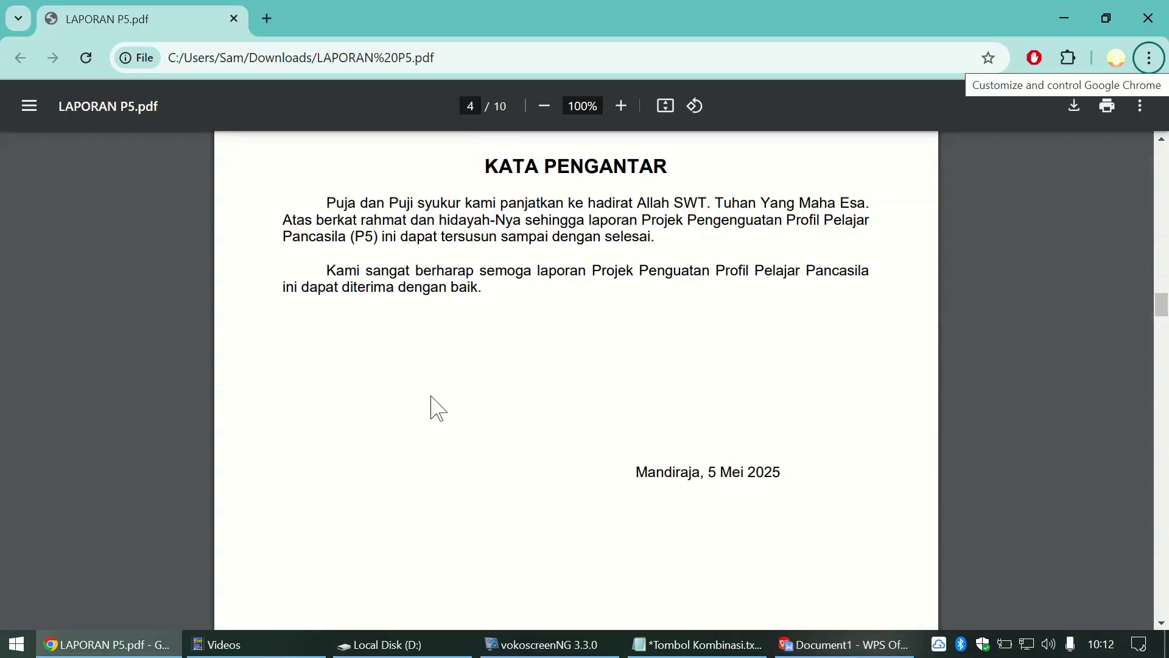
{"action": "key", "text": "alt+Tab"}
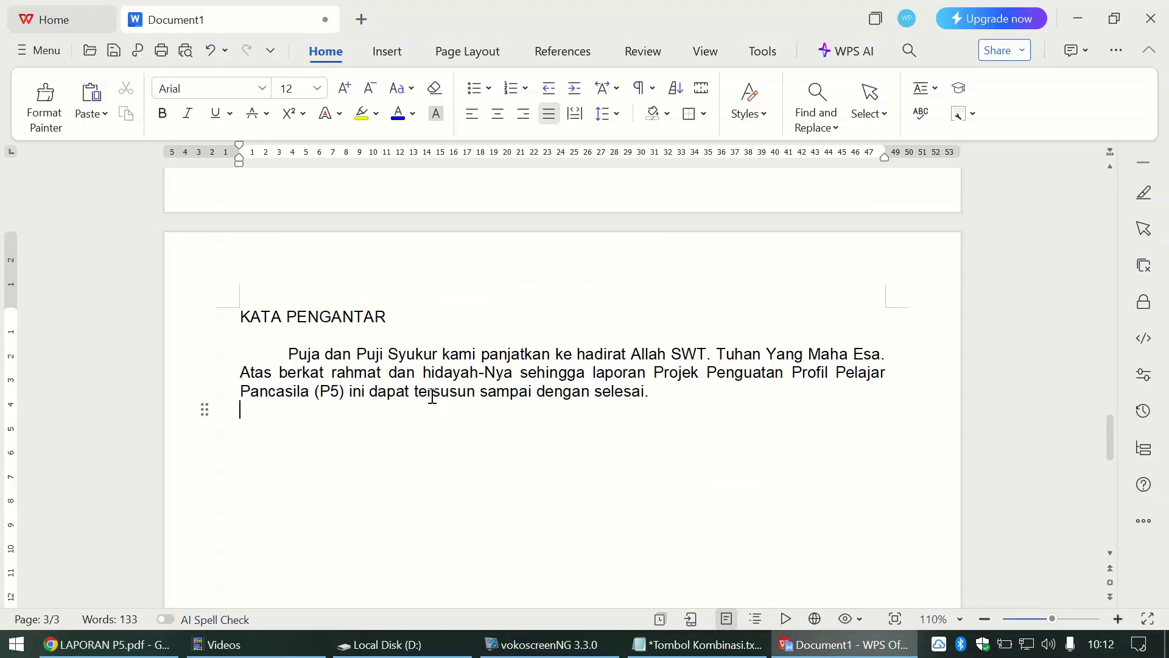
{"action": "key", "text": "alt+Tab"}
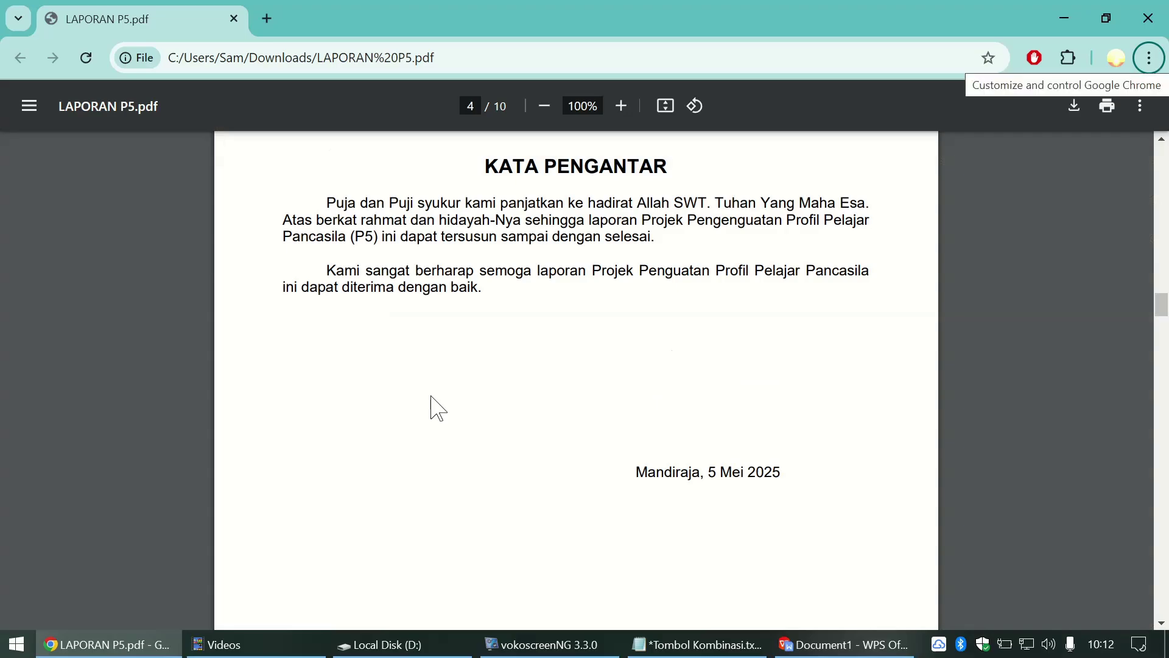
{"action": "key", "text": "alt+Tab"}
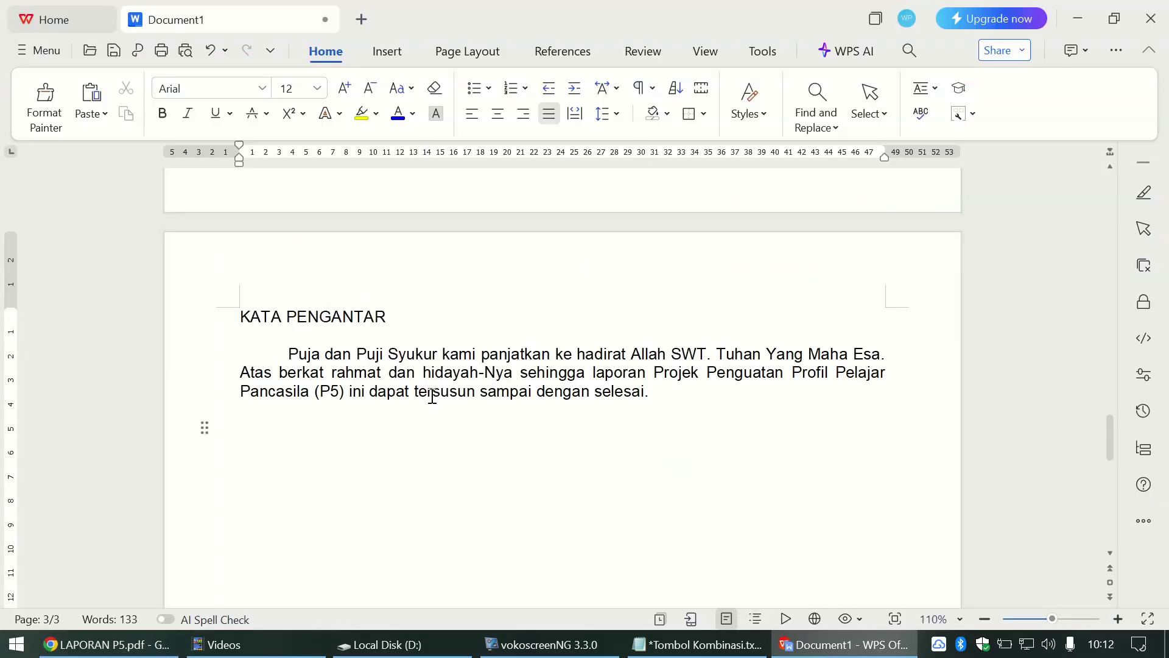
{"action": "key", "text": "alt+Tab"}
{"action": "key", "text": "alt+Tab"}
{"action": "type", "text": "Kami sangat ner"}
{"action": "key", "text": "BackSpace"}
{"action": "key", "text": "BackSpace"}
{"action": "key", "text": "BackSpace"}
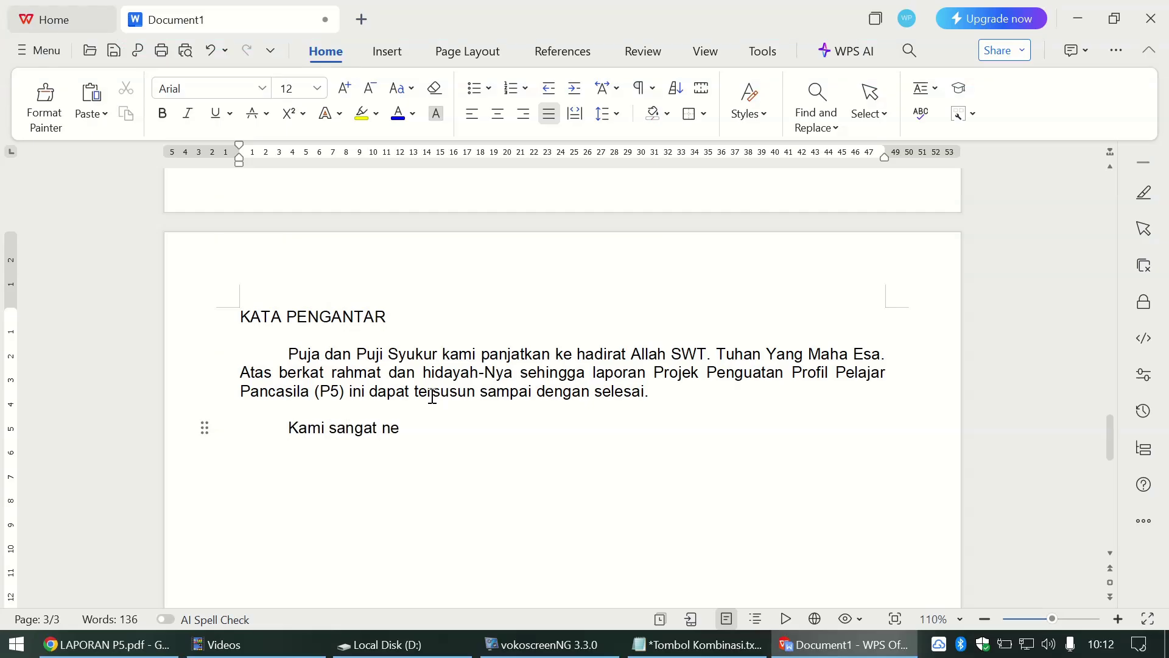
{"action": "type", "text": "berharap"}
Step: Continue the second paragraph from the PDF with "semoga laporan Projek Penguatan Profil Pelajar Pancasila ini"
{"action": "key", "text": "alt+Tab"}
{"action": "key", "text": "alt+Tab"}
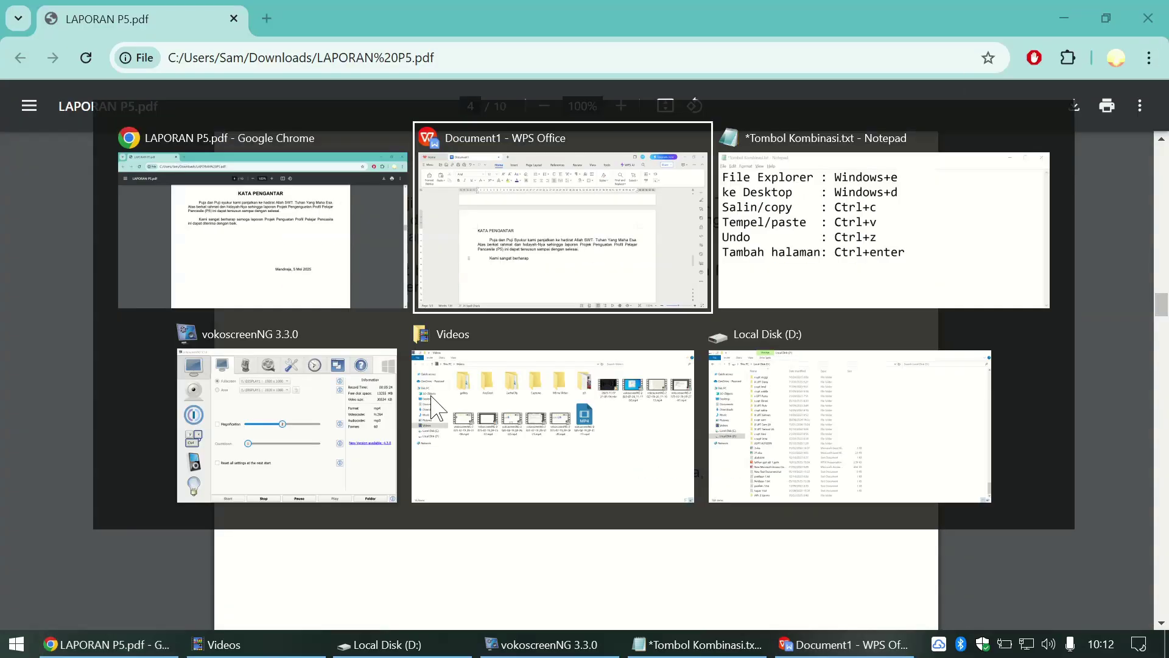
{"action": "key", "text": "alt+Tab"}
{"action": "key", "text": "alt+Tab"}
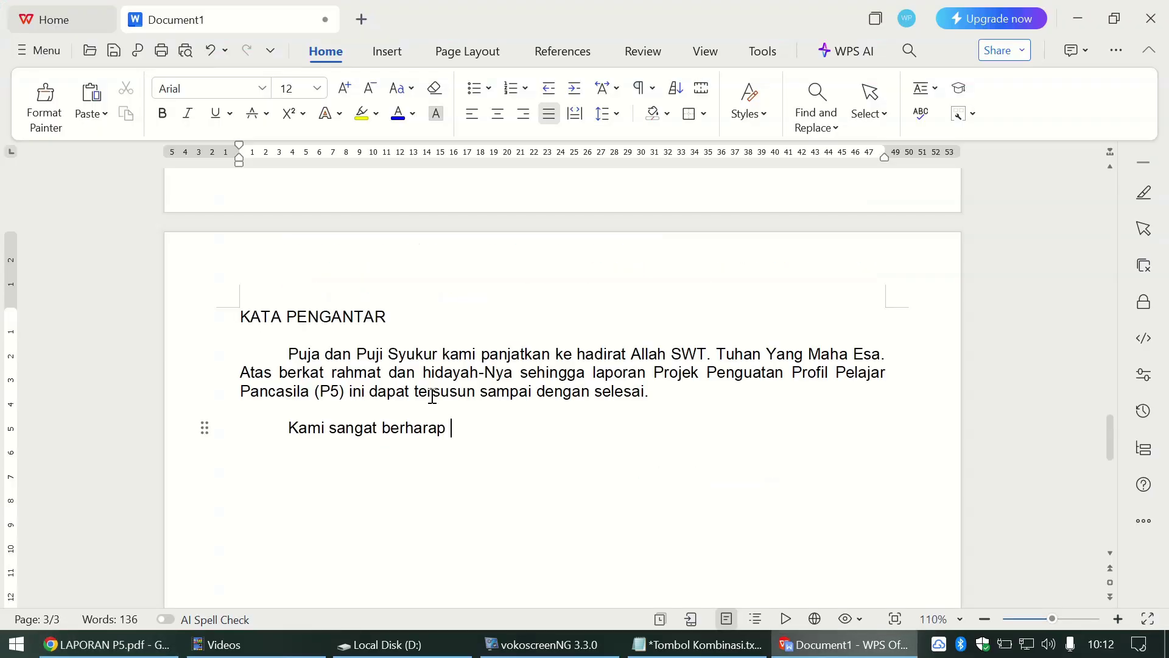
{"action": "type", "text": "semoga laporan"}
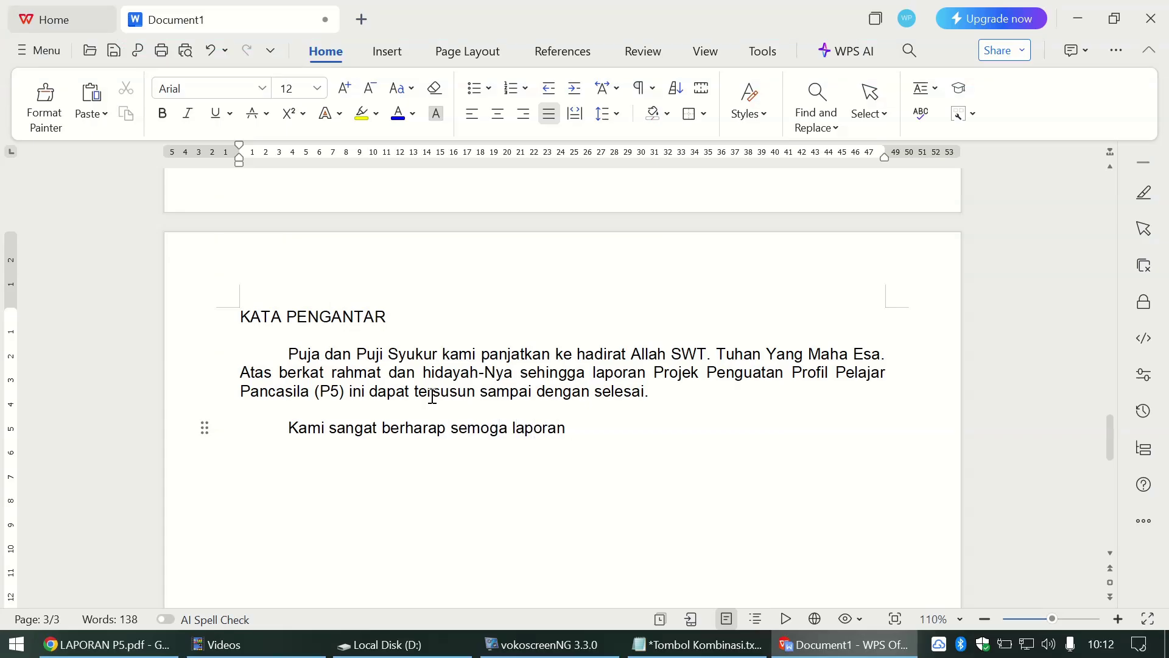
{"action": "type", "text": " Projek Penguat"}
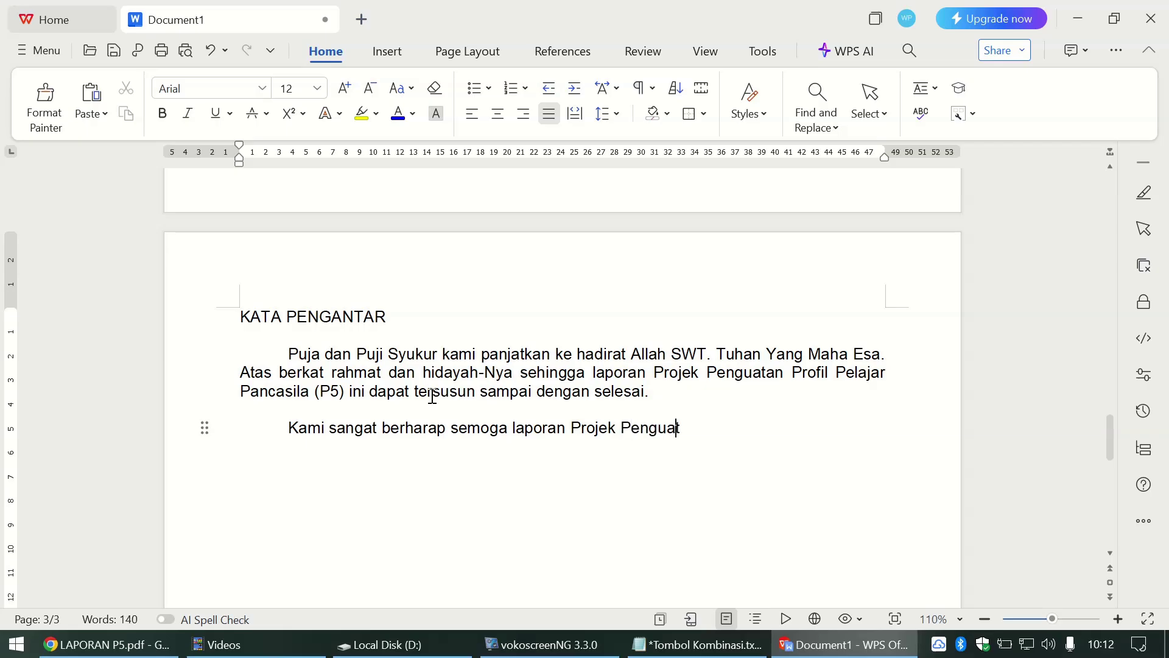
{"action": "type", "text": "an Profil Pelajar"}
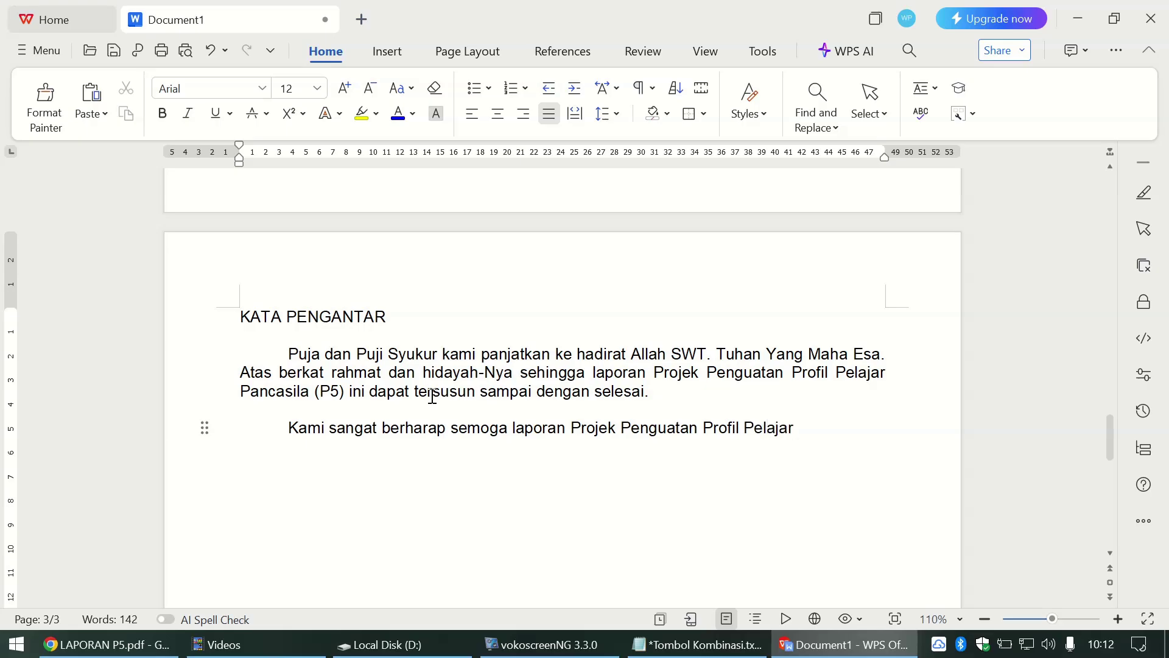
{"action": "type", "text": " Pancasila ini"}
Step: Check the PDF wording and finish the second paragraph with "dapat diterima dengan baik."
{"action": "key", "text": "alt+Tab"}
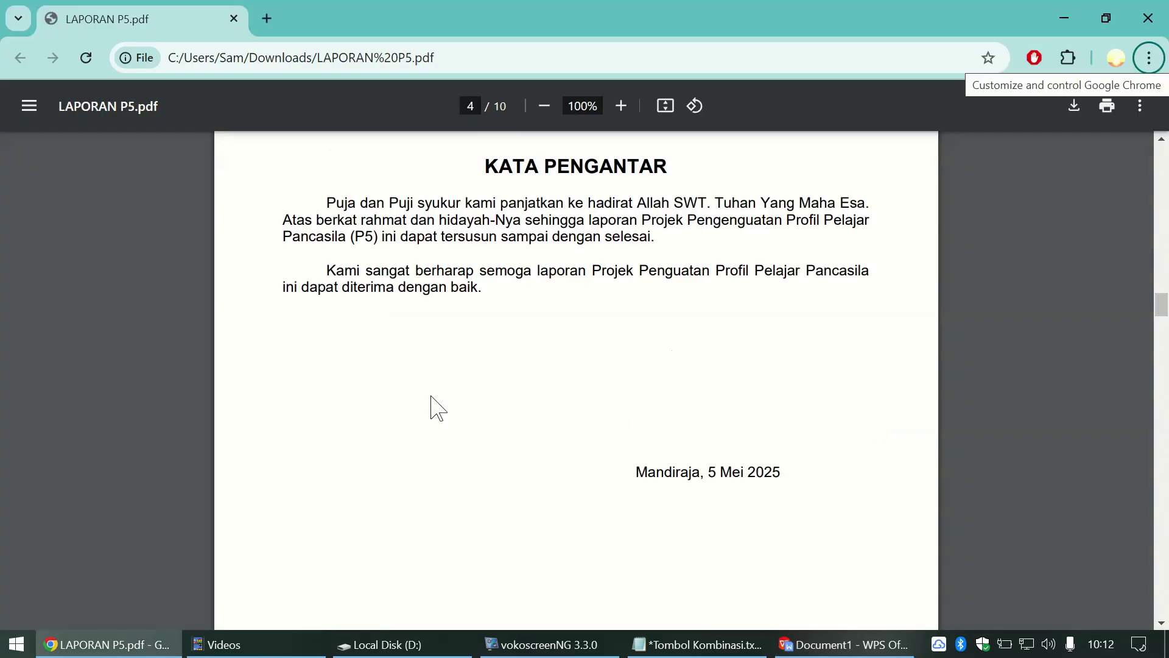
{"action": "key", "text": "alt+Tab"}
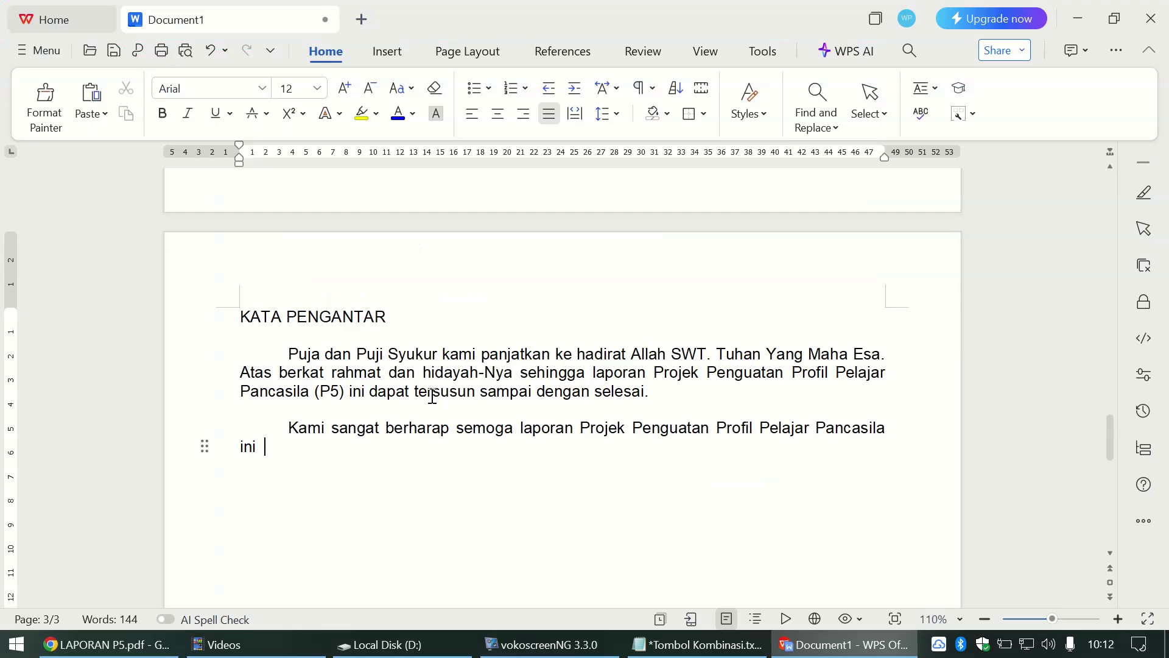
{"action": "type", "text": "dapat diterima de"}
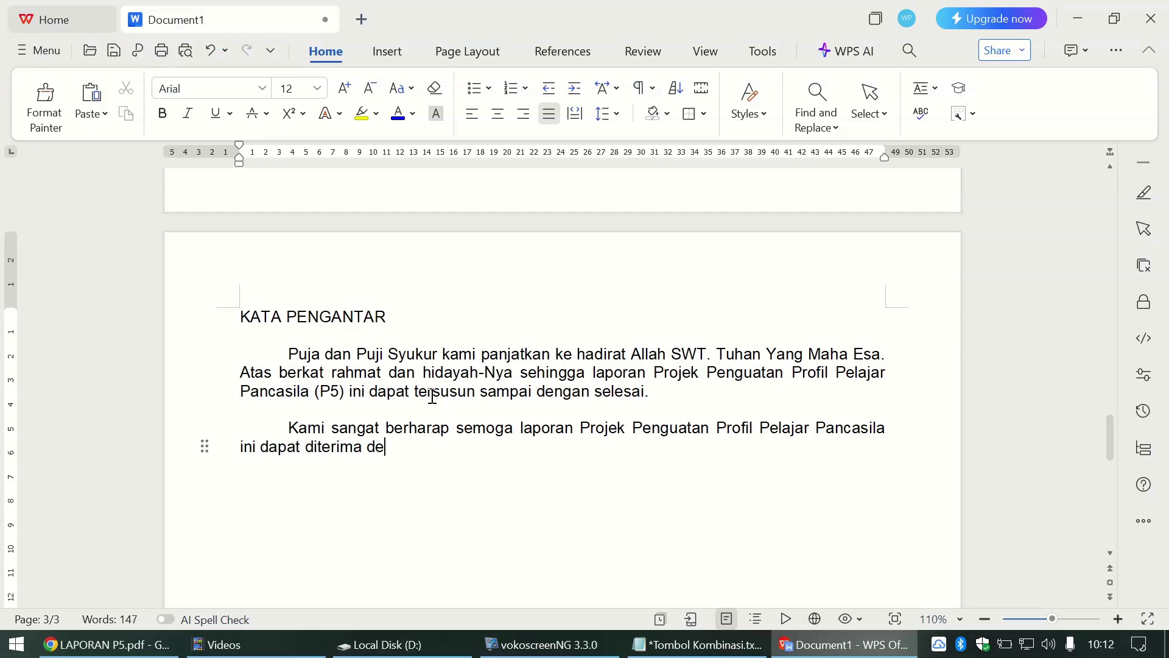
{"action": "type", "text": "ngan baik."}
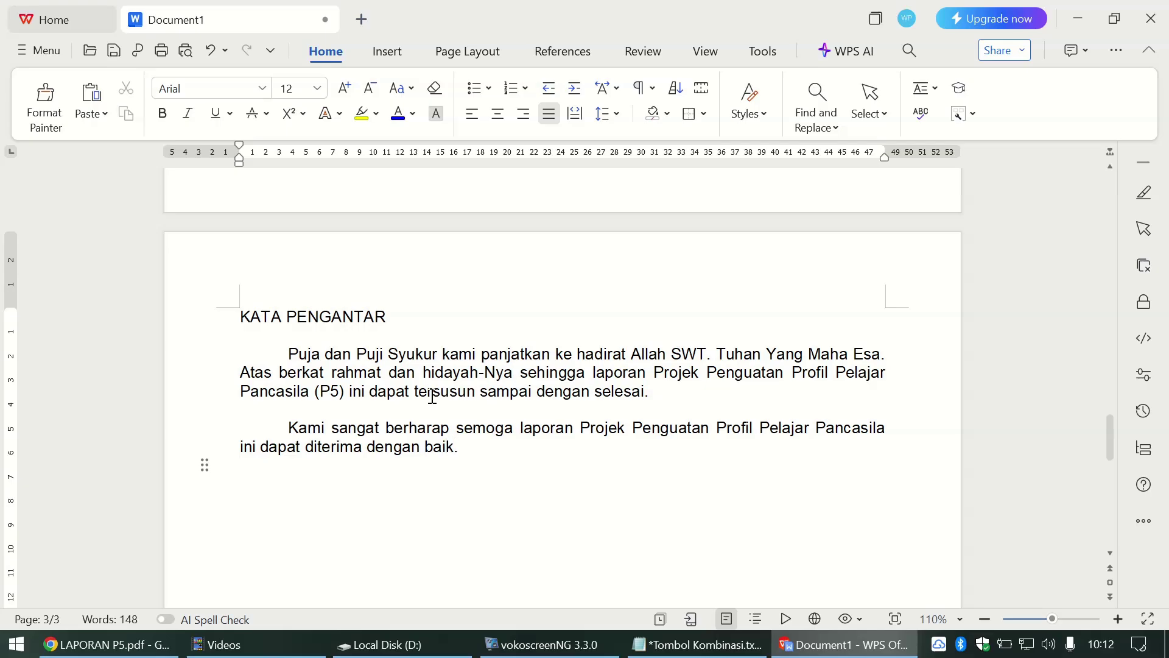
Step: Add eight empty lines below the second paragraph and compare the layout with the KATA PENGANTAR page in LAPORAN P5.pdf
{"action": "key", "text": "alt+Tab"}
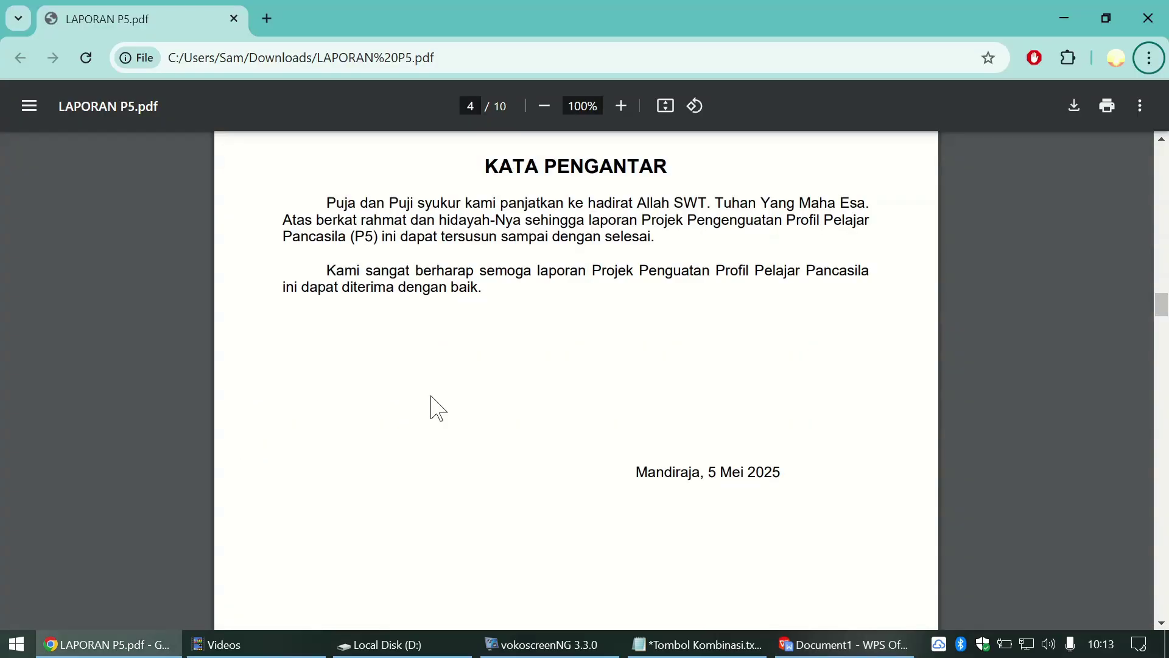
{"action": "key", "text": "alt+Tab"}
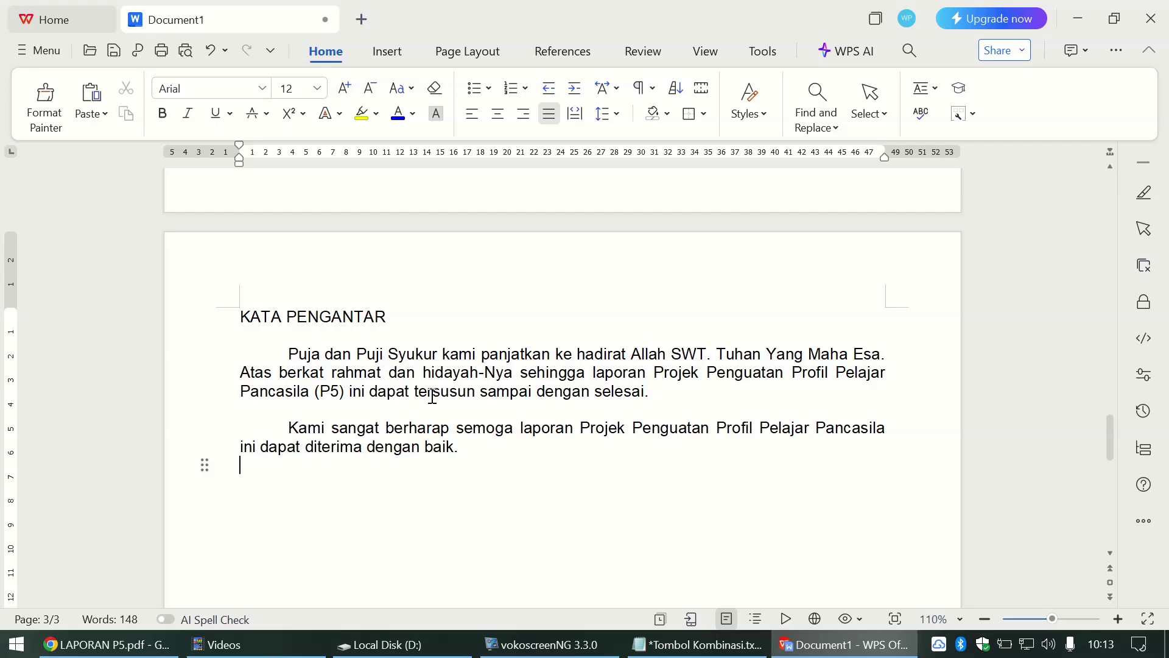
{"action": "scroll", "coordinate": [433, 396], "scroll_direction": "down", "scroll_amount": 5}
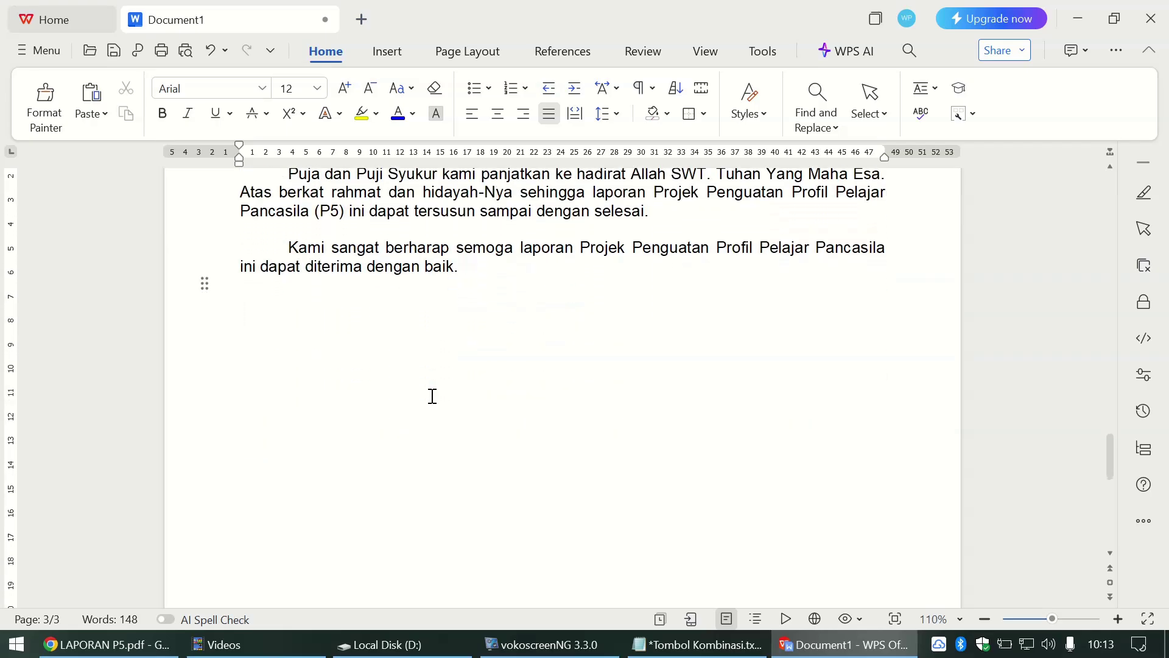
{"action": "key", "text": "Return"}
{"action": "key", "text": "Return"}
{"action": "key", "text": "Return"}
{"action": "key", "text": "Return"}
{"action": "key", "text": "Return"}
{"action": "key", "text": "Return"}
{"action": "key", "text": "Return"}
{"action": "key", "text": "Return"}
{"action": "key", "text": "alt+Tab"}
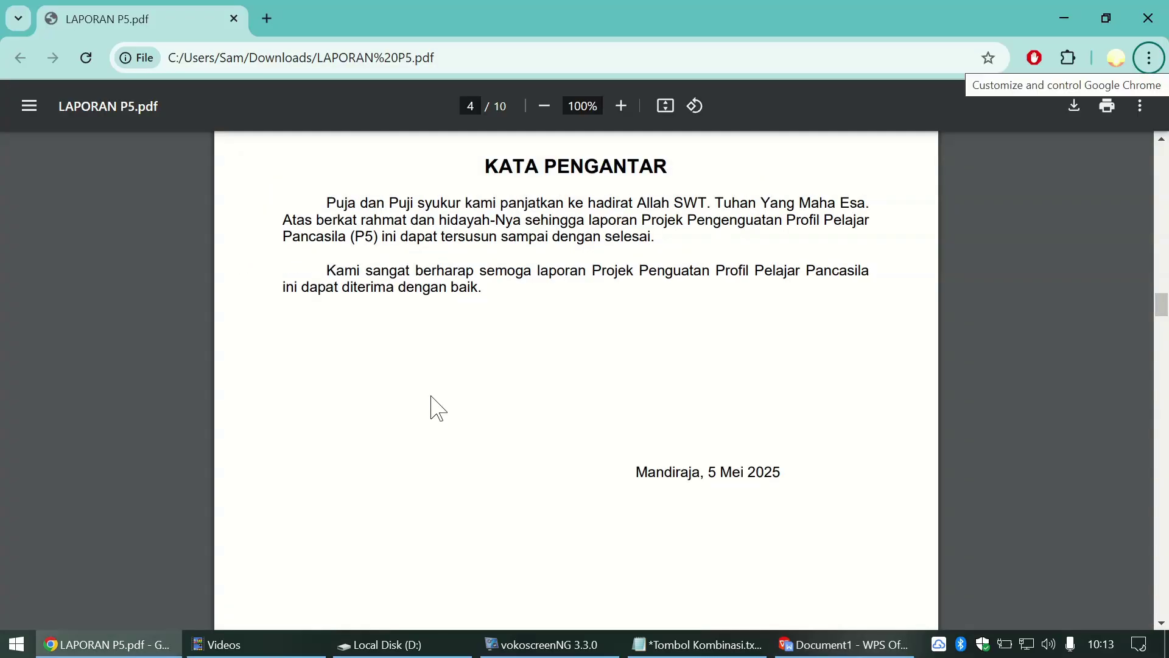
Step: Add the place and date line "Mandiraja, 5 Mei 2025" to the foreword and set its left indent to about 31 on the ruler
{"action": "key", "text": "alt+Tab"}
{"action": "type", "text": "m"}
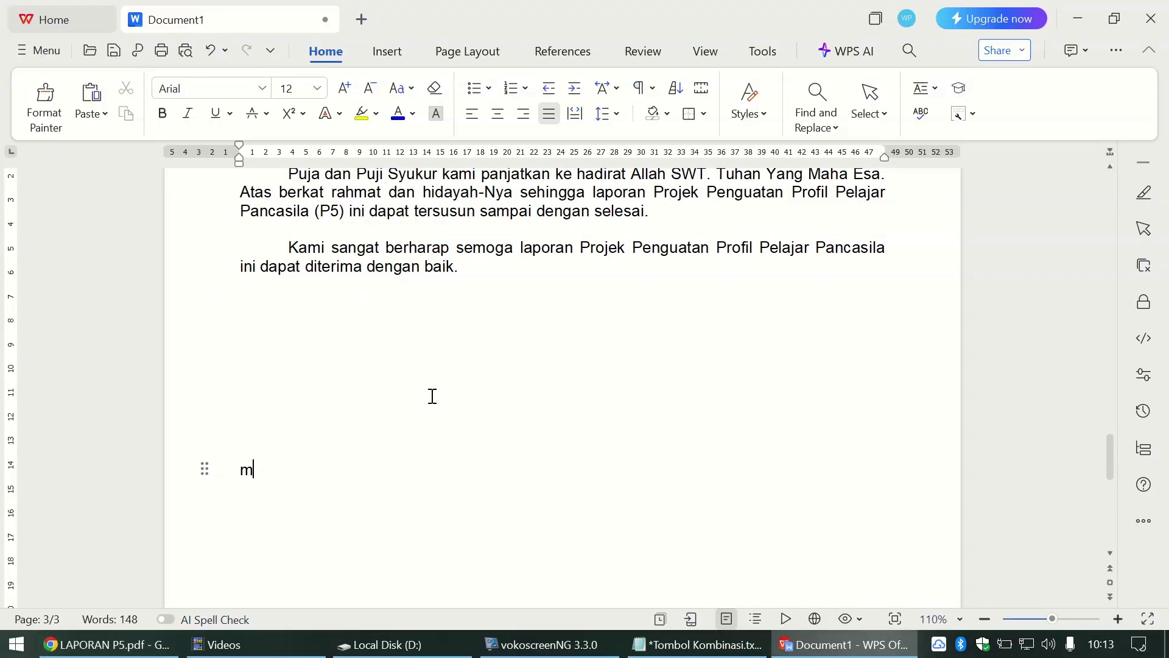
{"action": "type", "text": "andiraja, 5"}
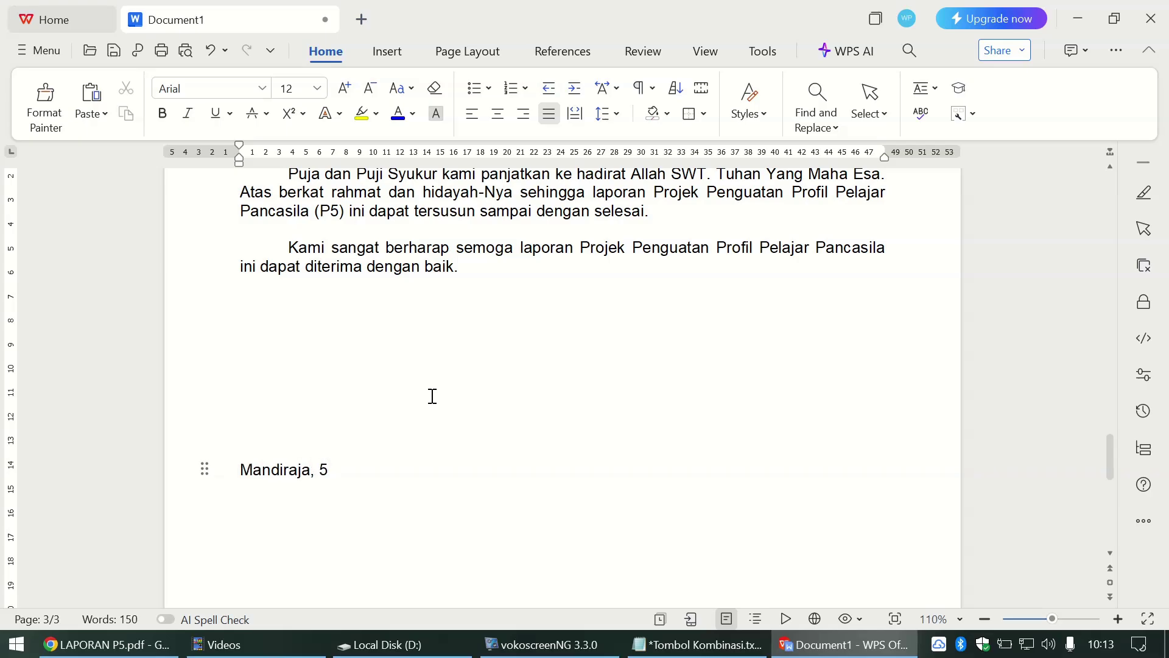
{"action": "type", "text": " Mei 2025"}
{"action": "left_click", "coordinate": [292, 476]}
{"action": "mouse_move", "coordinate": [240, 163]}
{"action": "left_mouse_down"}
{"action": "mouse_move", "coordinate": [380, 177]}
{"action": "mouse_move", "coordinate": [670, 177]}
{"action": "mouse_move", "coordinate": [641, 177]}
{"action": "mouse_move", "coordinate": [653, 176]}
{"action": "left_mouse_up"}
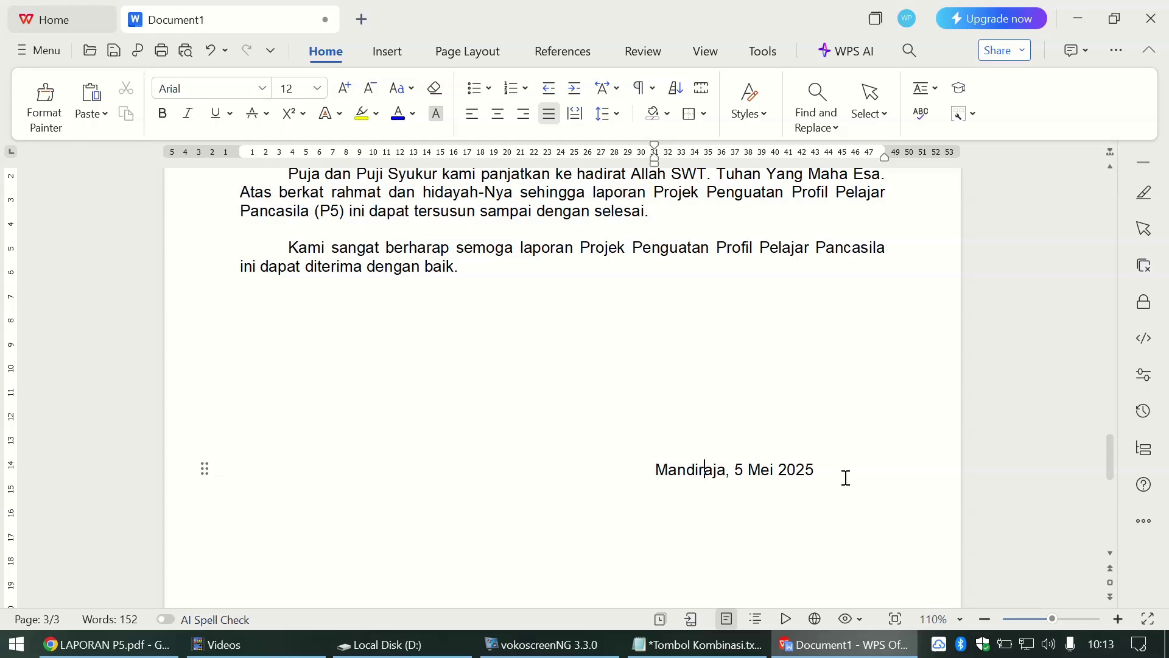
{"action": "left_click", "coordinate": [824, 470]}
Step: Compare the rest of the foreword page and its footer page number with page 4 of LAPORAN P5.pdf
{"action": "scroll", "coordinate": [823, 469], "scroll_direction": "down", "scroll_amount": 3}
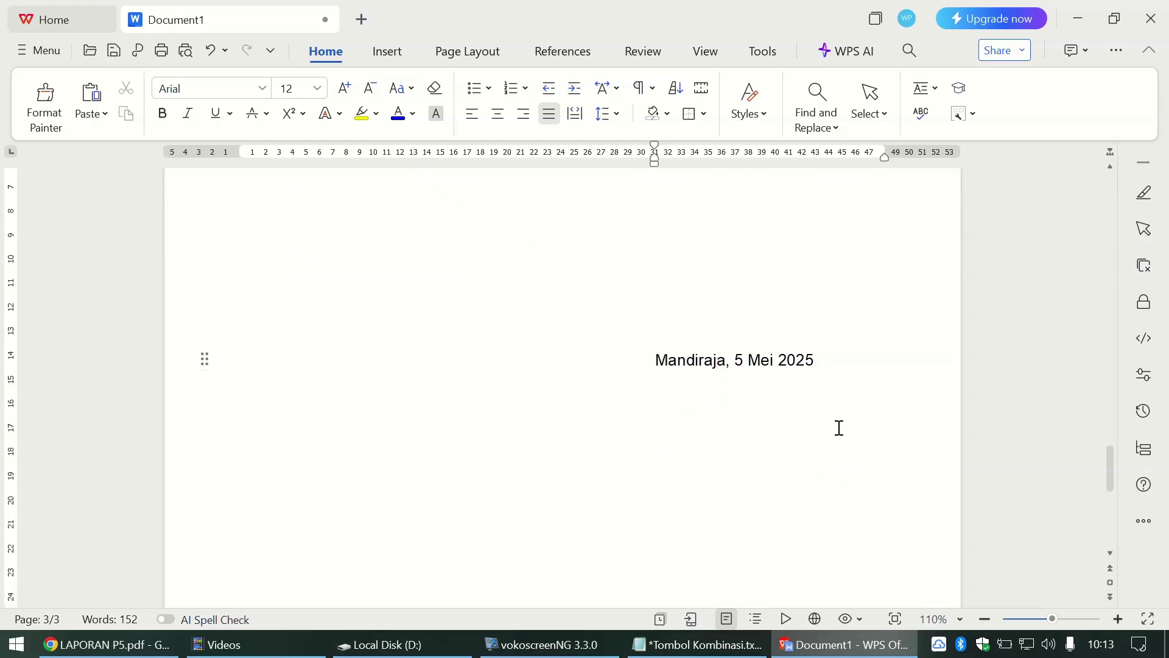
{"action": "key", "text": "alt+Tab"}
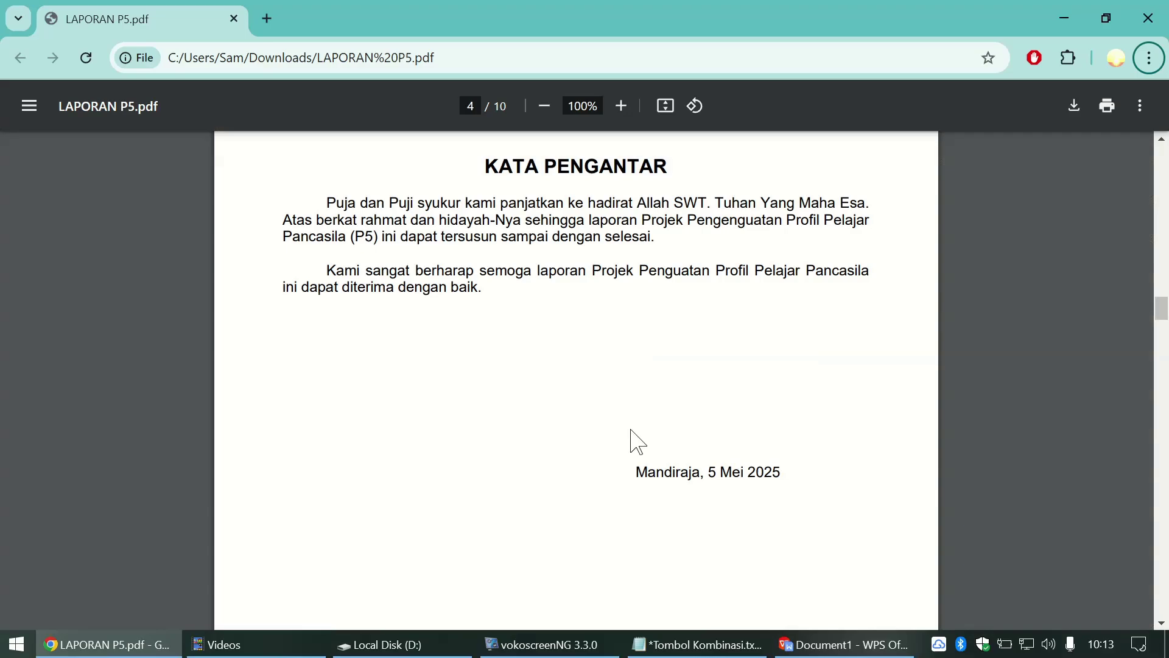
{"action": "scroll", "coordinate": [633, 435], "scroll_direction": "down", "scroll_amount": 5}
{"action": "scroll", "coordinate": [633, 435], "scroll_direction": "down", "scroll_amount": 5}
{"action": "scroll", "coordinate": [633, 436], "scroll_direction": "up", "scroll_amount": 1}
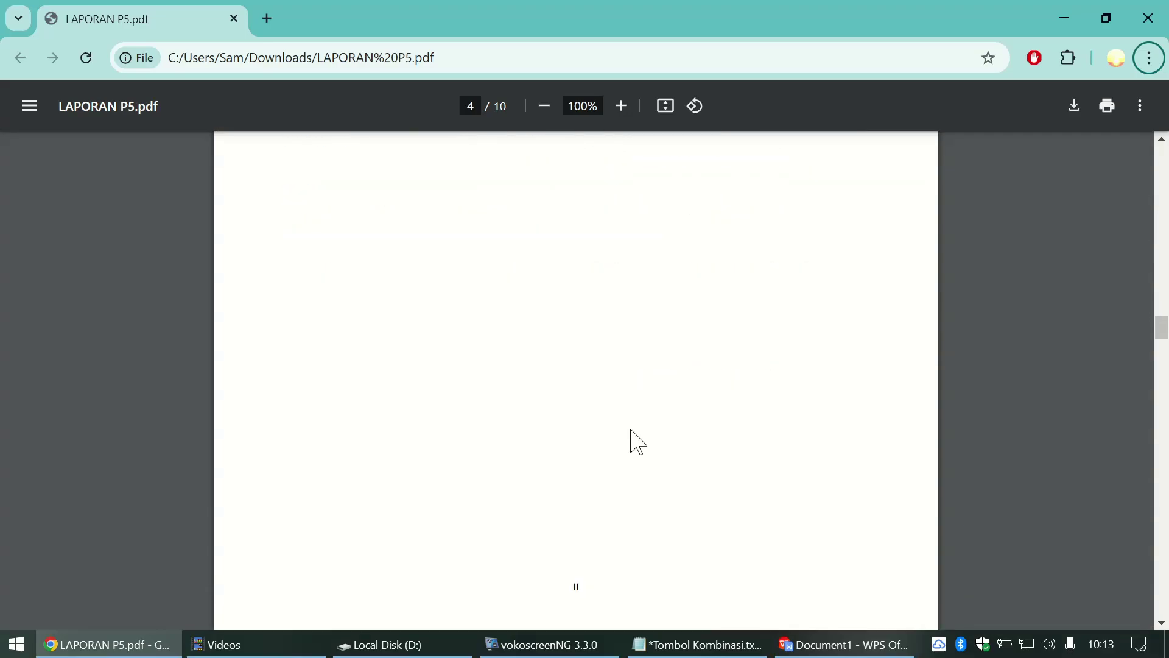
{"action": "scroll", "coordinate": [583, 530], "scroll_direction": "down", "scroll_amount": 1}
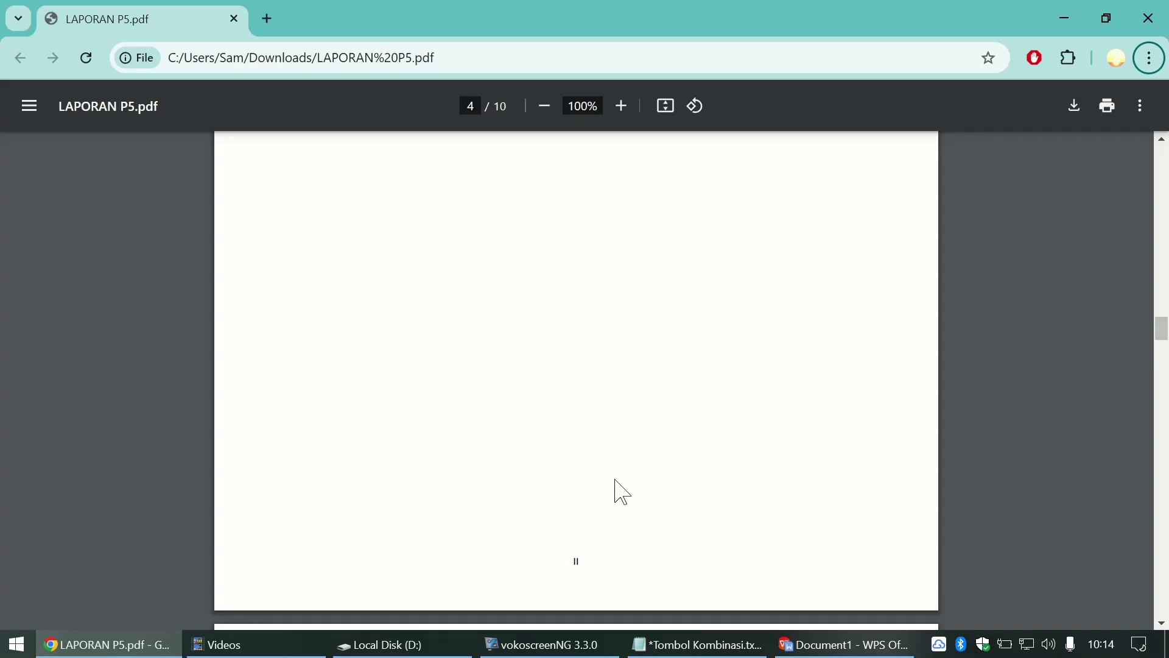
{"action": "key", "text": "alt+Tab"}
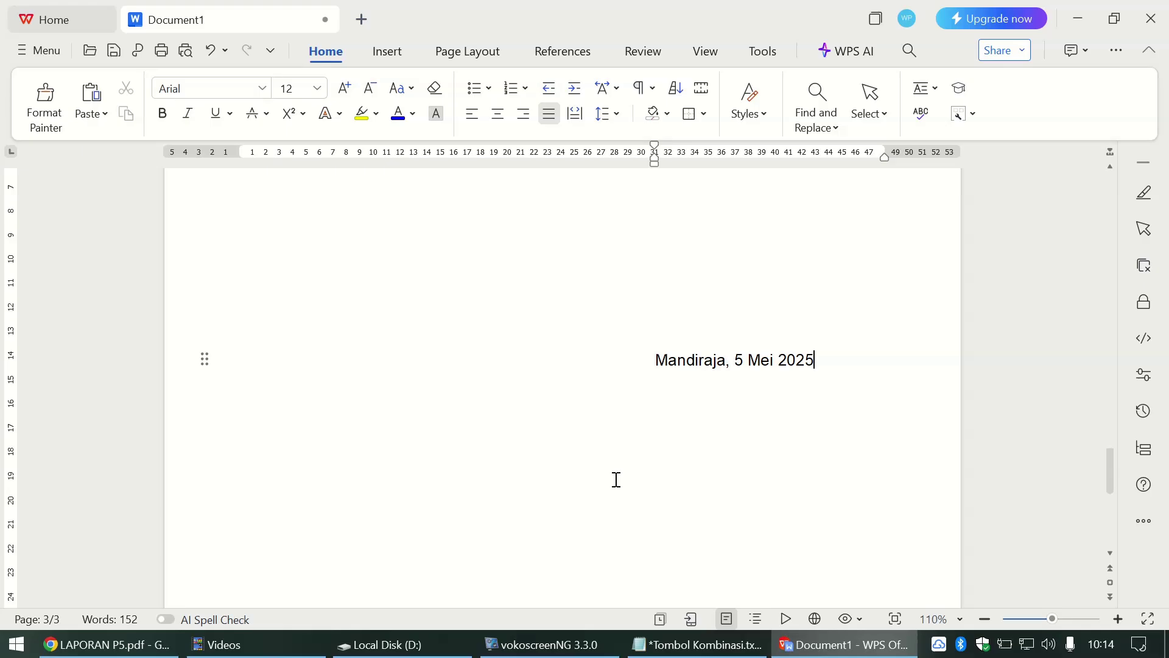
{"action": "scroll", "coordinate": [617, 479], "scroll_direction": "down", "scroll_amount": 10}
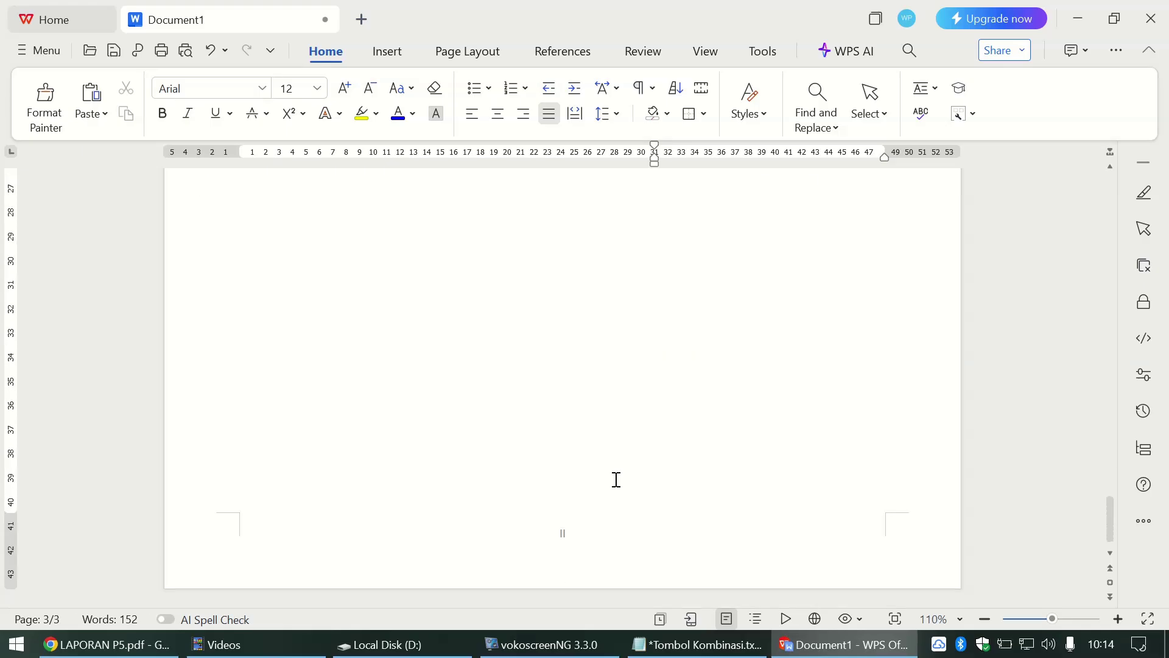
{"action": "scroll", "coordinate": [617, 480], "scroll_direction": "up", "scroll_amount": 5}
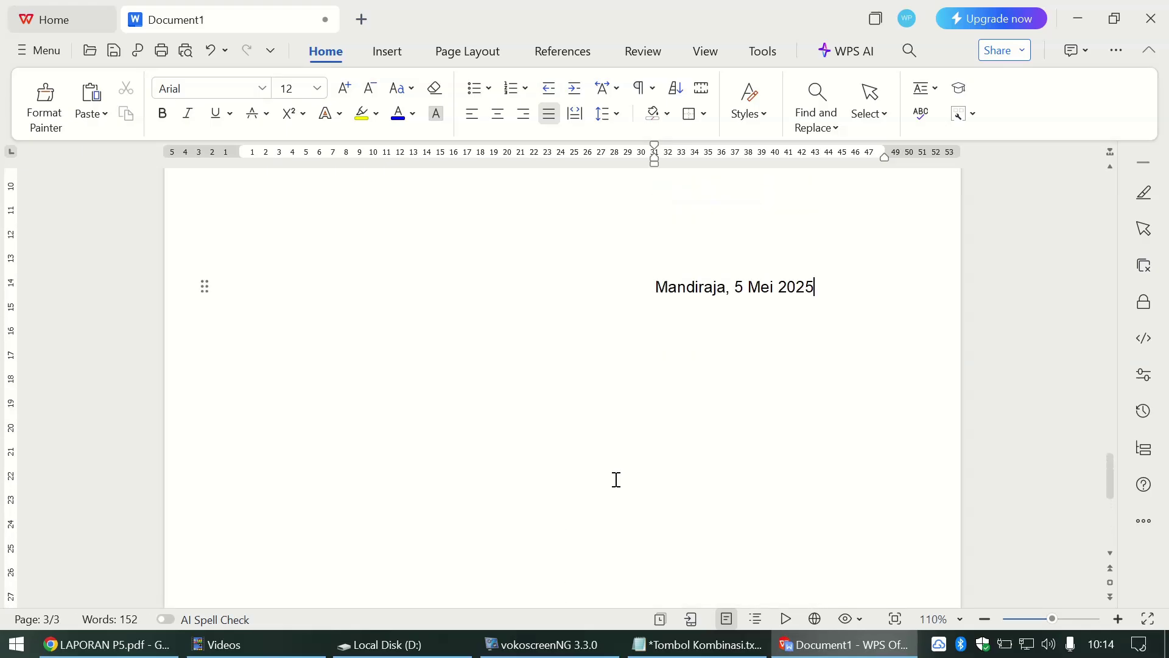
Step: Check the next page in LAPORAN P5.pdf, add a new page after the date line, and remove the left indent there
{"action": "key", "text": "alt+Tab"}
{"action": "scroll", "coordinate": [616, 481], "scroll_direction": "down", "scroll_amount": 8}
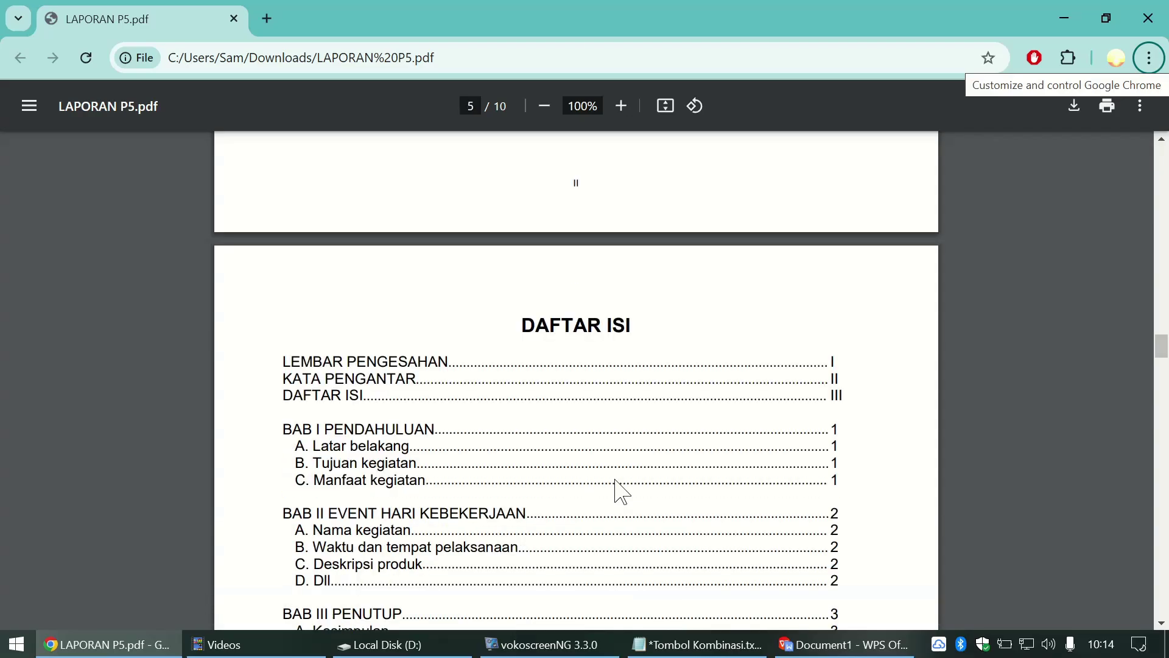
{"action": "scroll", "coordinate": [616, 488], "scroll_direction": "down", "scroll_amount": 1}
{"action": "key", "text": "alt+Tab"}
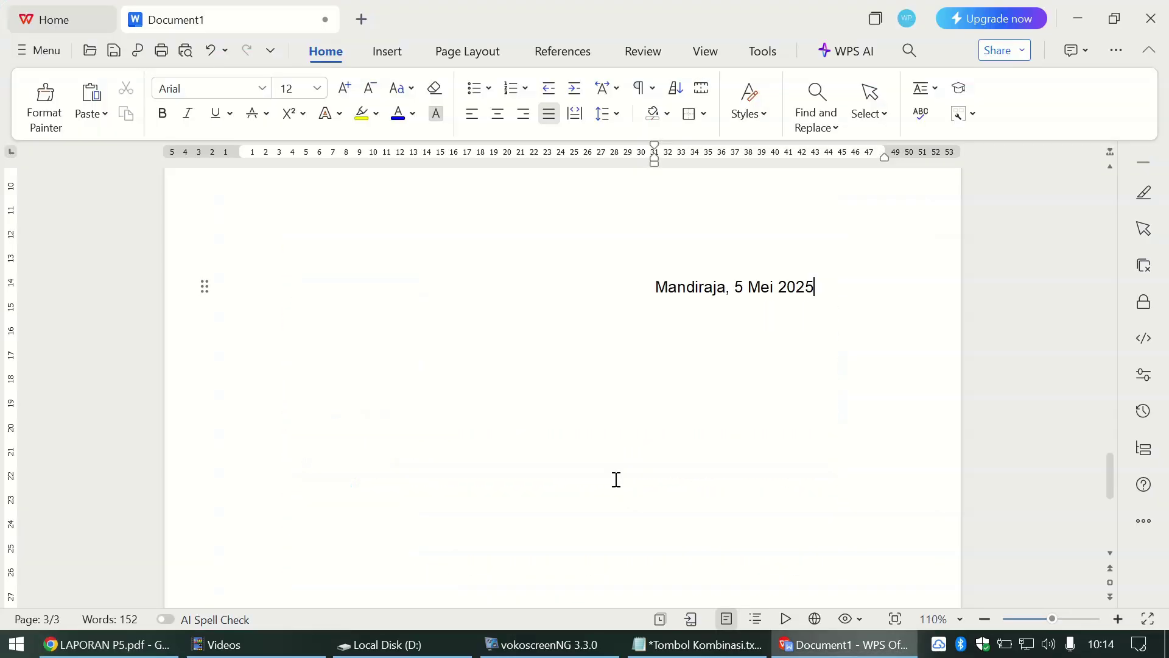
{"action": "left_click", "coordinate": [830, 285]}
{"action": "key", "text": "ctrl+Return"}
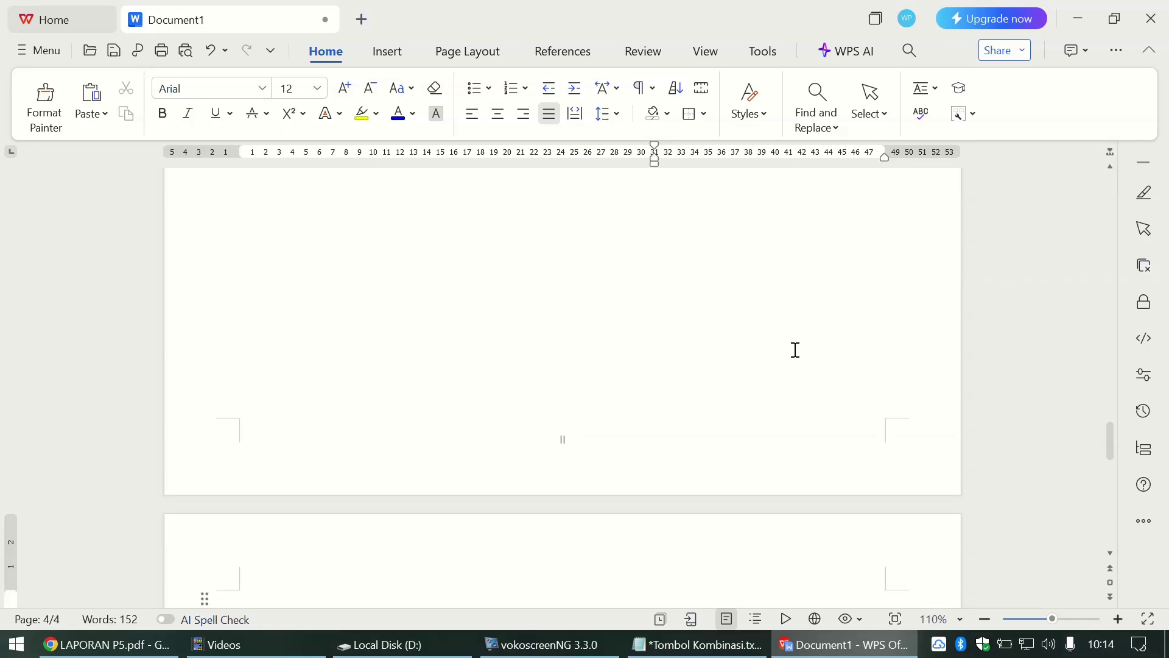
{"action": "scroll", "coordinate": [796, 349], "scroll_direction": "down", "scroll_amount": 2}
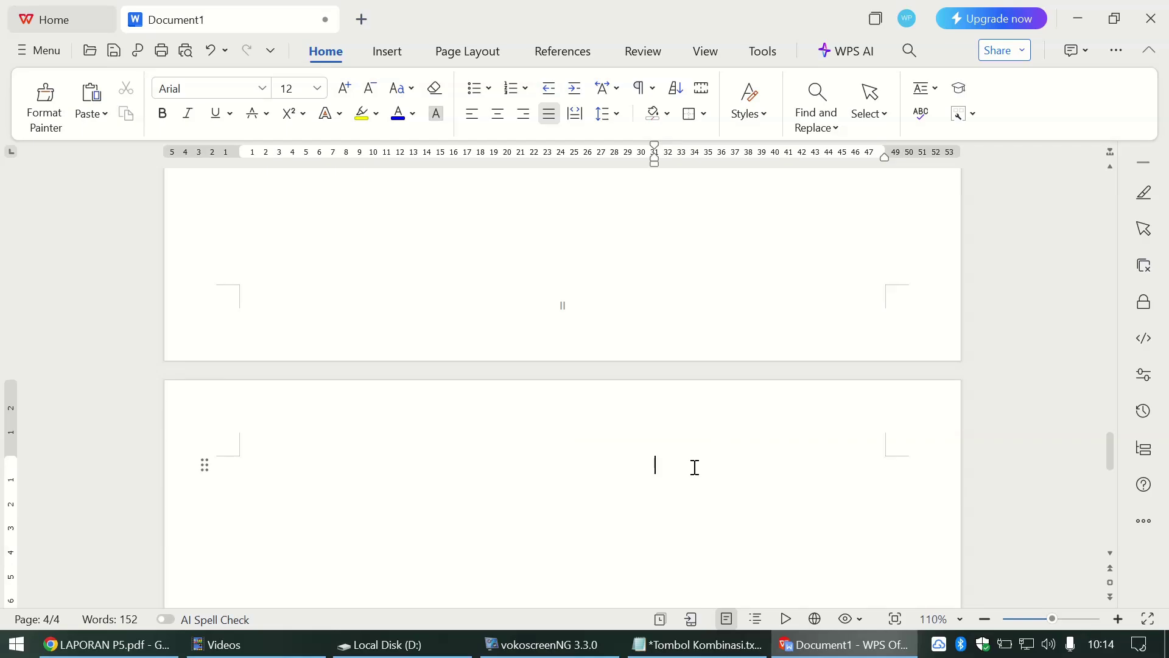
{"action": "key", "text": "BackSpace"}
Step: Enter the heading "DAFTAR ISI" on the new page as in the PDF, leave a blank line, and start the first entry with "L"
{"action": "key", "text": "alt+Tab"}
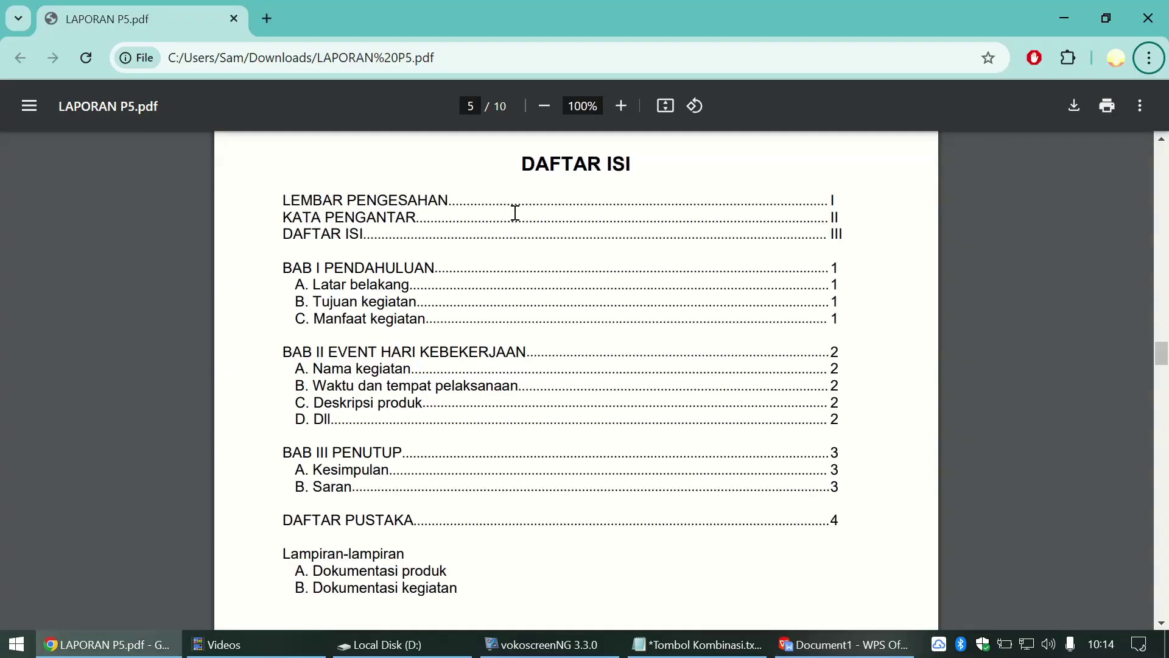
{"action": "key", "text": "alt+Tab"}
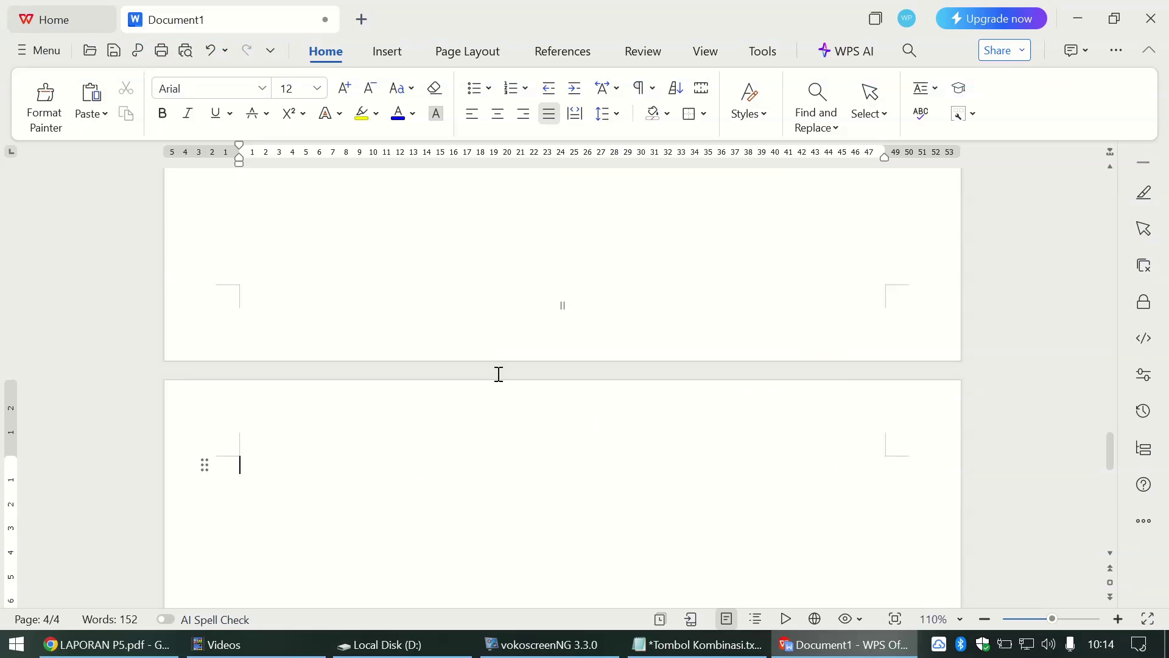
{"action": "type", "text": "DAFTAR ISI"}
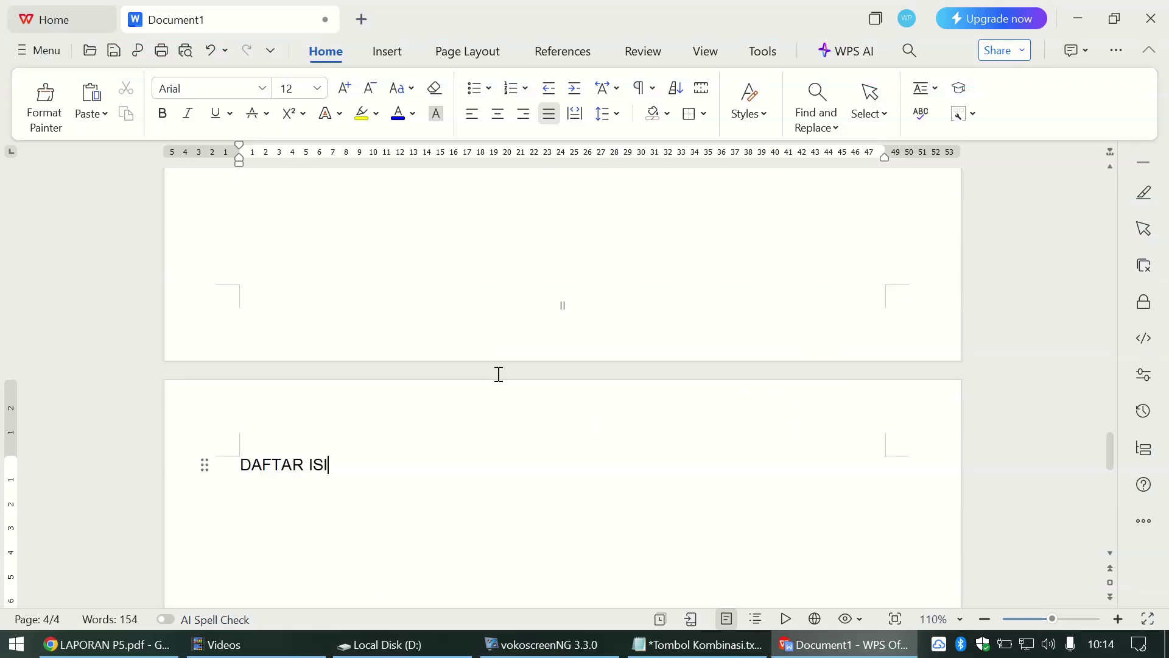
{"action": "key", "text": "alt+Tab"}
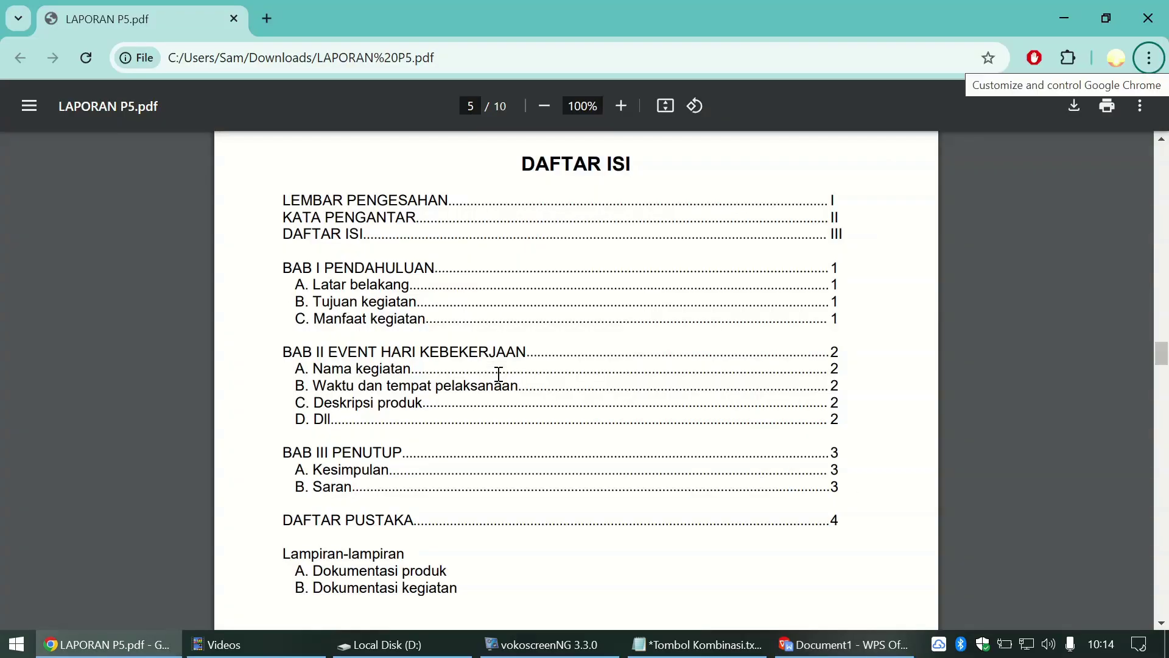
{"action": "key", "text": "alt+Tab"}
{"action": "key", "text": "alt+Tab"}
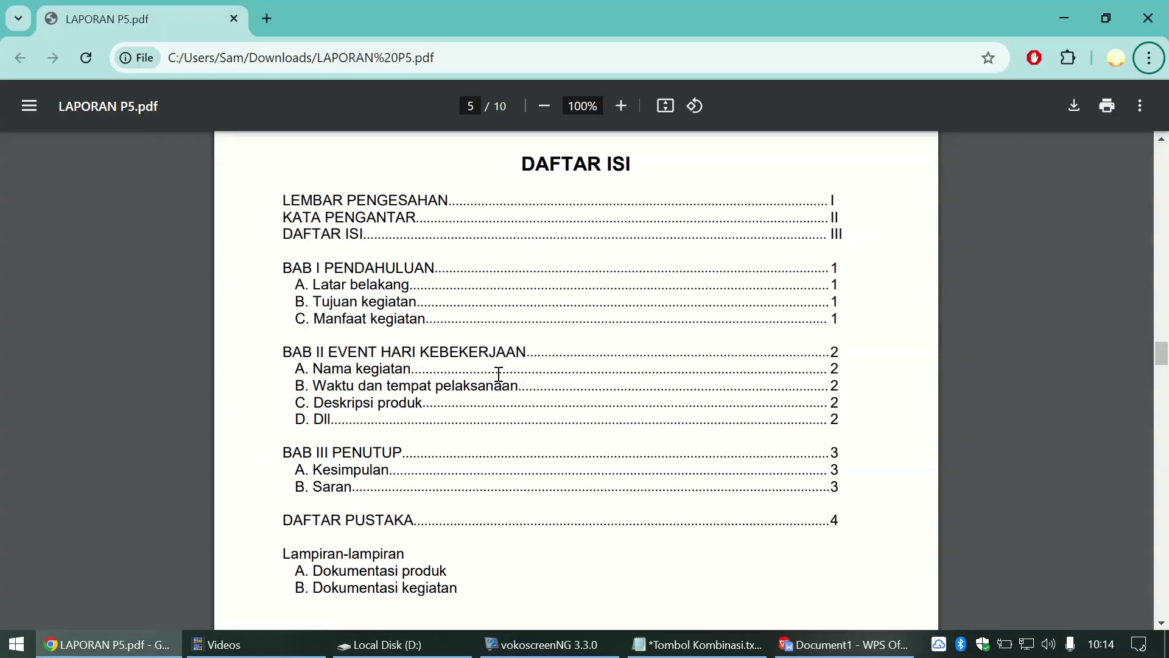
{"action": "key", "text": "alt+Tab"}
{"action": "type", "text": "LE"}
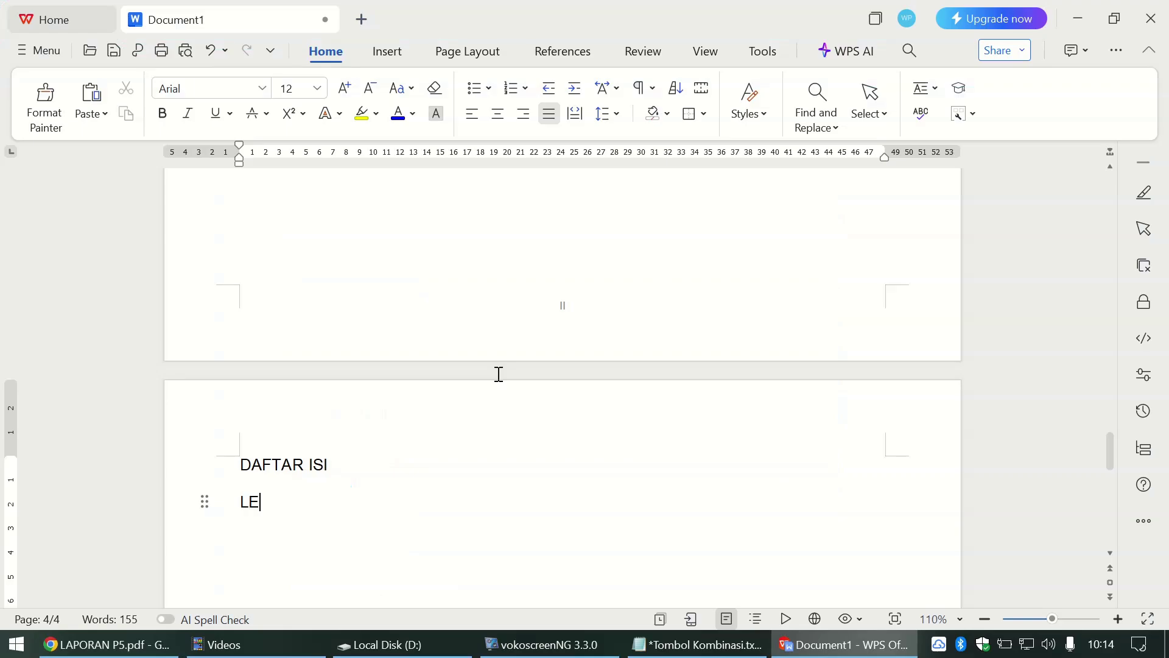
{"action": "type", "text": "M"}
{"action": "key", "text": "BackSpace"}
{"action": "key", "text": "BackSpace"}
Step: Format the KATA PENGANTAR heading as 16 pt, bold and centred
{"action": "scroll", "coordinate": [459, 371], "scroll_direction": "up", "scroll_amount": 3}
{"action": "scroll", "coordinate": [460, 370], "scroll_direction": "up", "scroll_amount": 10}
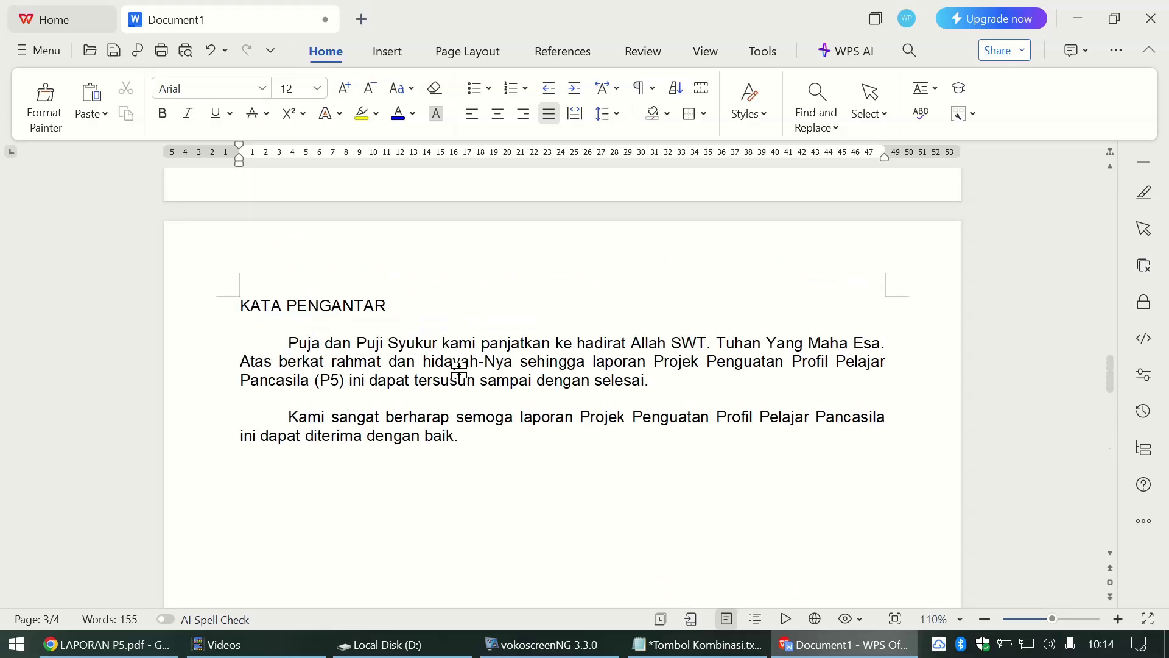
{"action": "scroll", "coordinate": [460, 370], "scroll_direction": "down", "scroll_amount": 1}
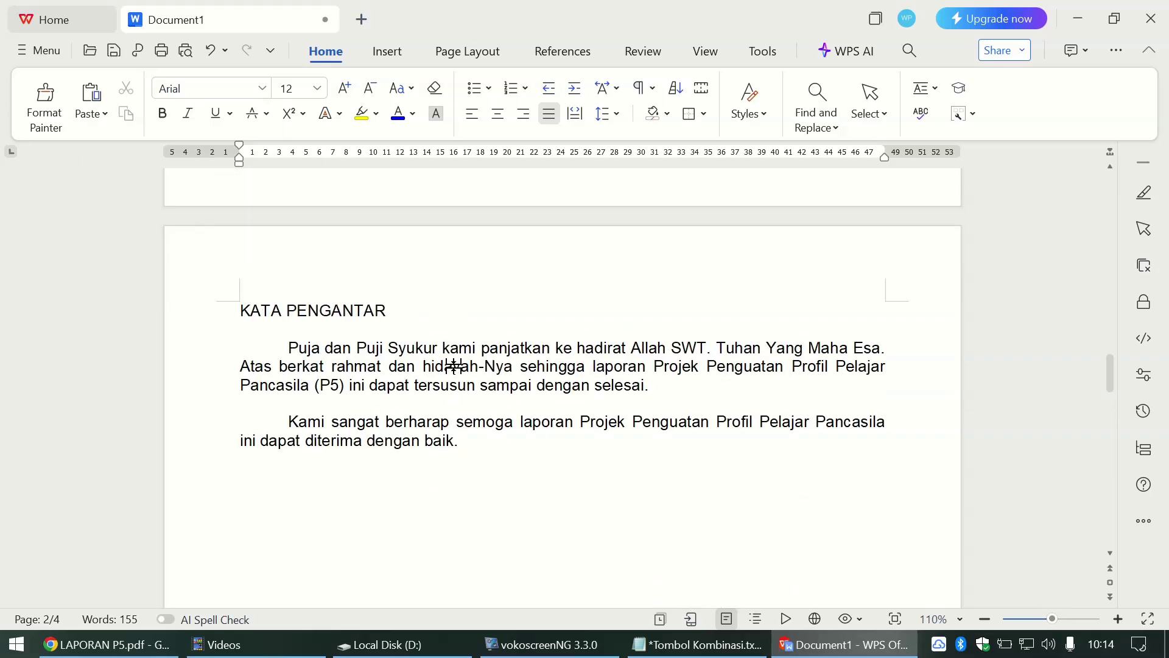
{"action": "left_click_drag", "start_coordinate": [242, 310], "coordinate": [387, 317]}
{"action": "left_click", "coordinate": [427, 259]}
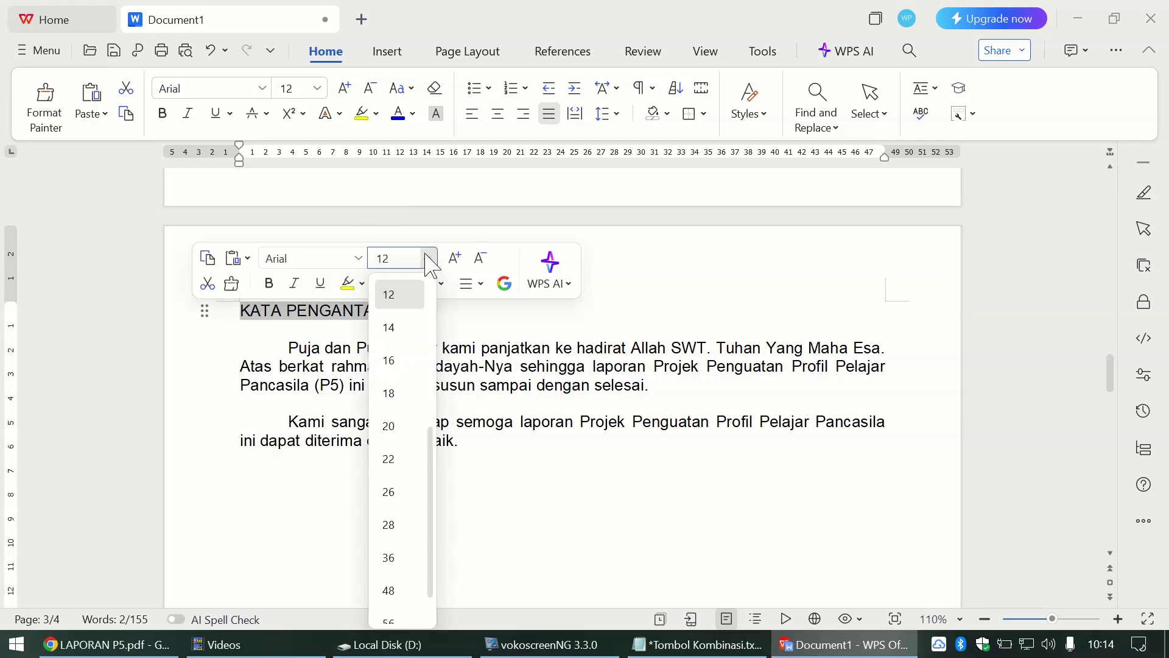
{"action": "left_click", "coordinate": [394, 356]}
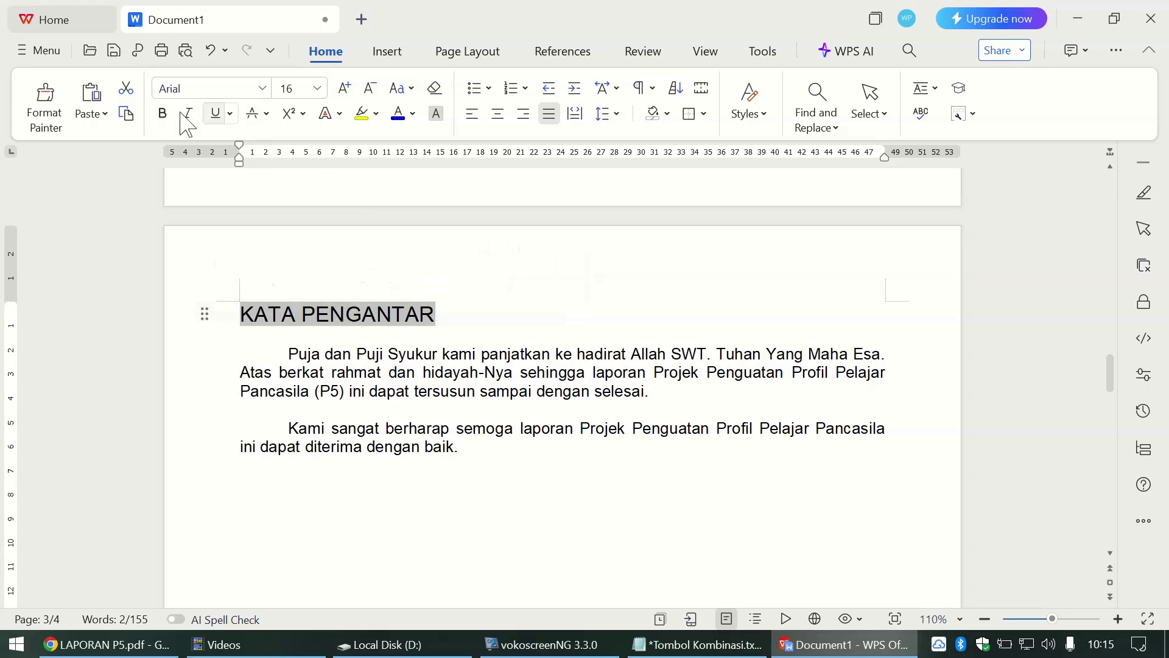
{"action": "left_click", "coordinate": [162, 113]}
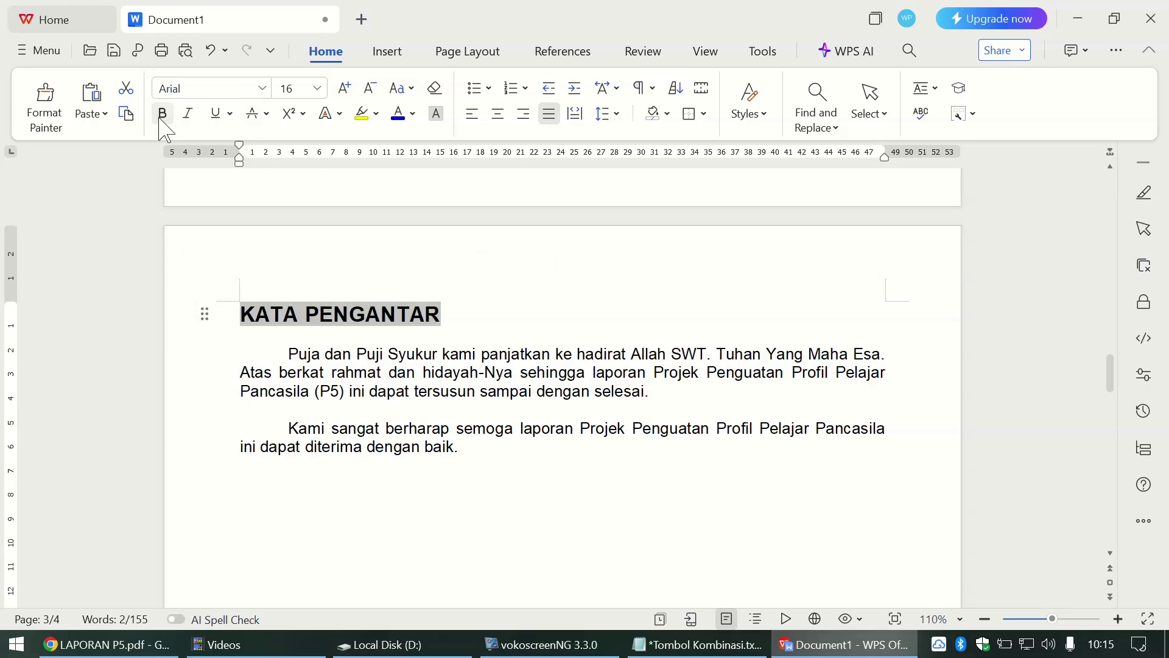
{"action": "left_click", "coordinate": [500, 110]}
Step: Return to the DAFTAR ISI page and complete its first entry as "LEMBAR PENGESAHAN", checking it against the PDF
{"action": "scroll", "coordinate": [559, 489], "scroll_direction": "down", "scroll_amount": 5}
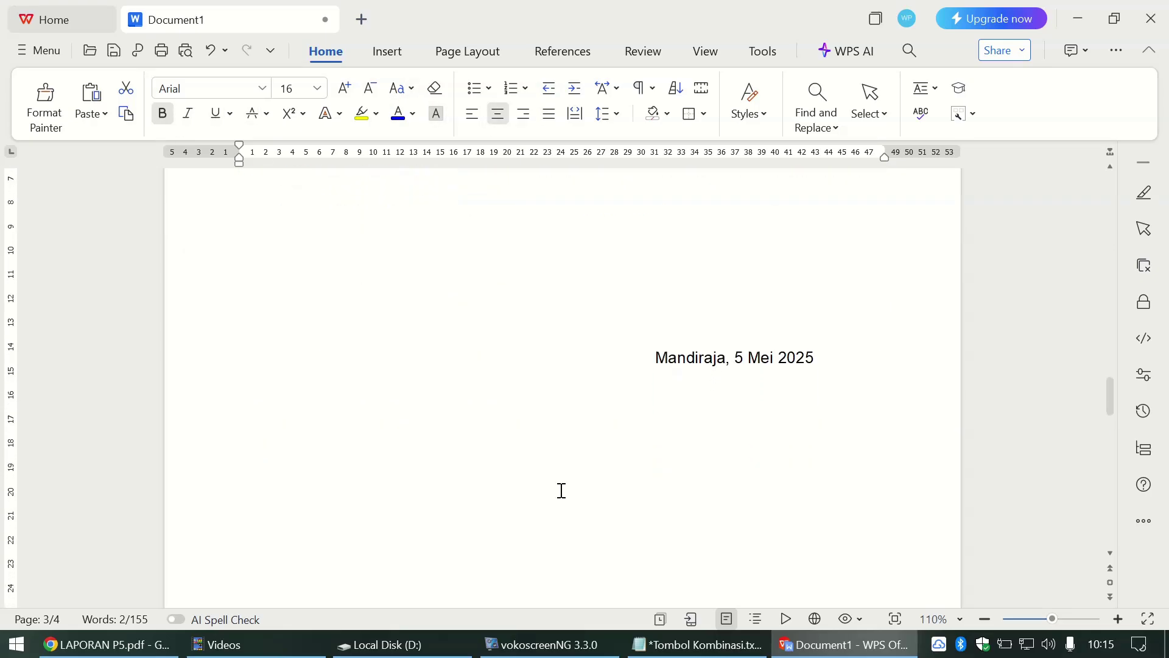
{"action": "scroll", "coordinate": [561, 491], "scroll_direction": "down", "scroll_amount": 10}
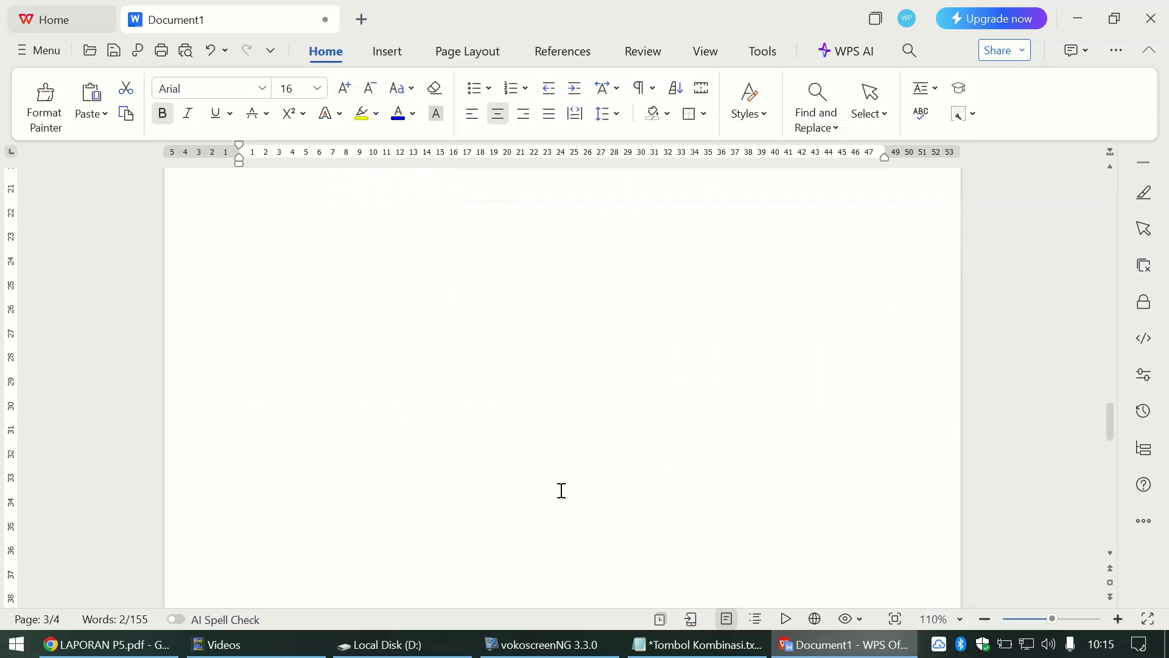
{"action": "left_click", "coordinate": [361, 369]}
{"action": "key", "text": "alt+Tab"}
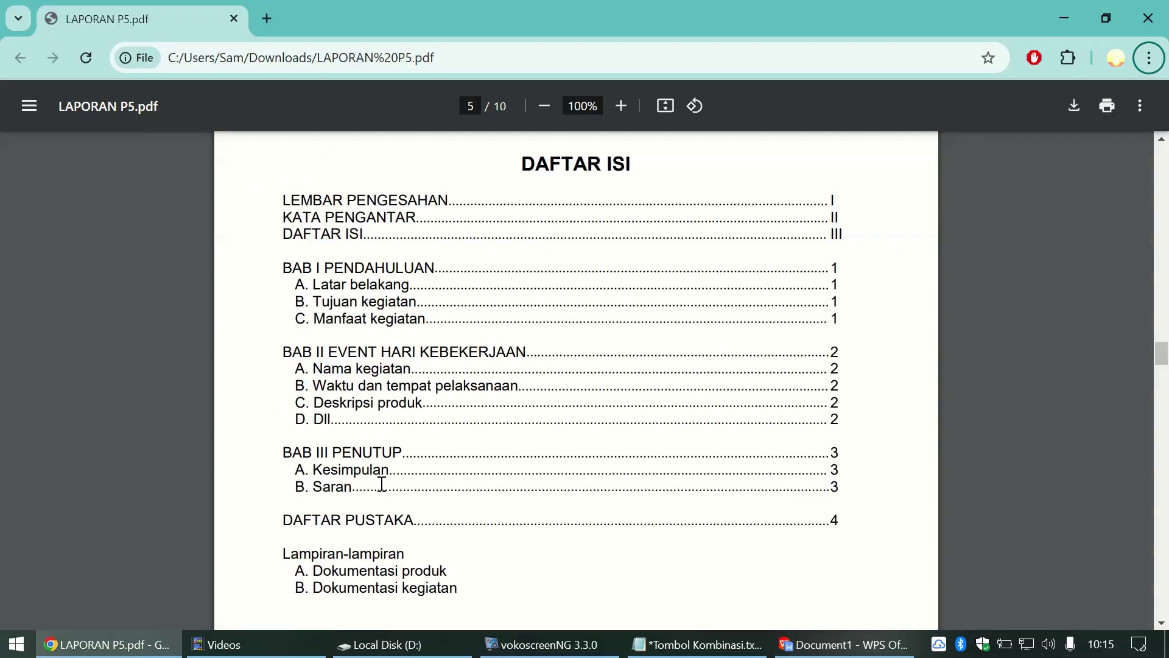
{"action": "key", "text": "alt+Tab"}
{"action": "key", "text": "alt+Tab"}
{"action": "key", "text": "alt+Tab"}
{"action": "type", "text": "EMBAR "}
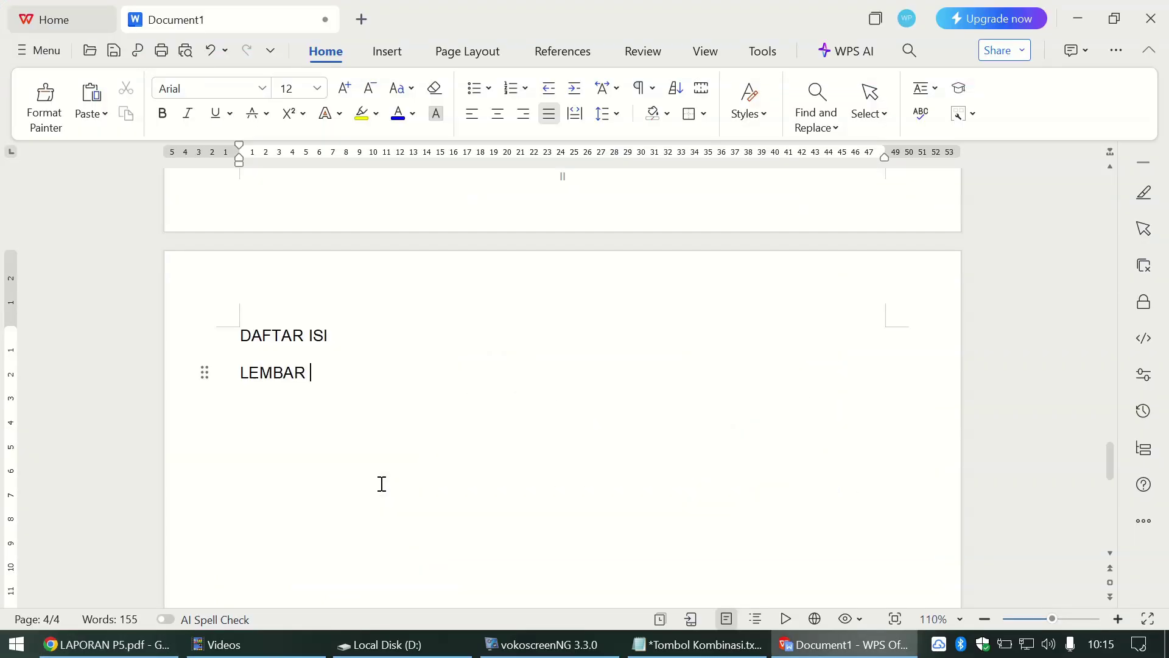
{"action": "type", "text": "PENGESAHAN"}
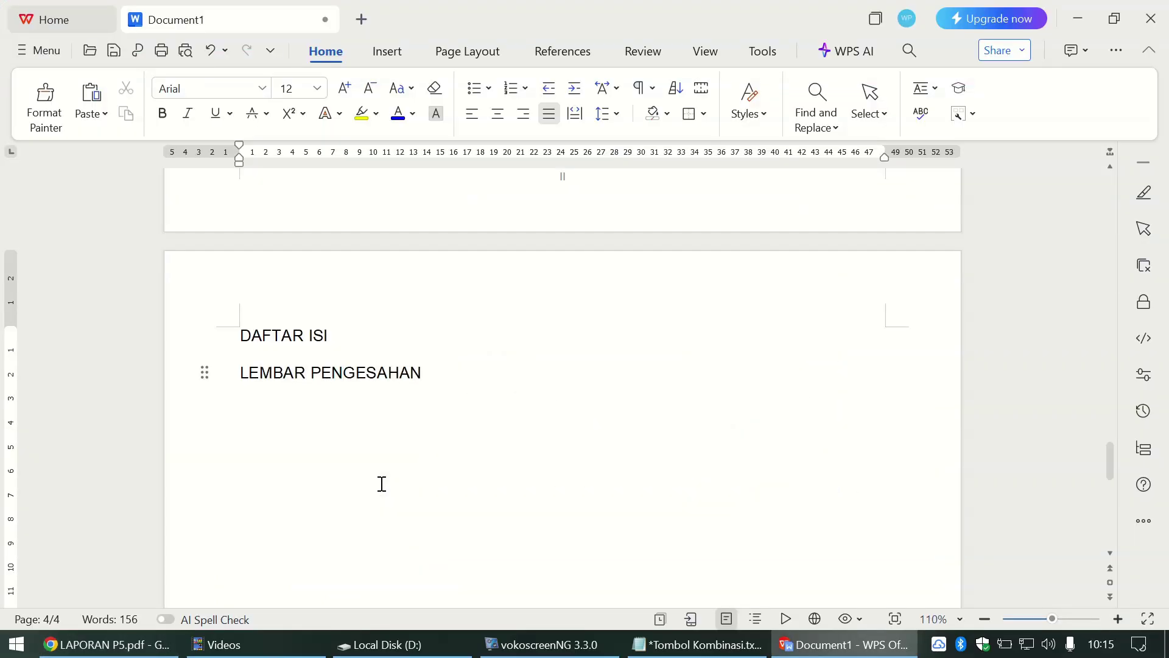
Step: Add the entries "KATA PENGANTAR" and "DAFTAR ISI" on separate lines below LEMBAR PENGESAHAN, following the PDF
{"action": "key", "text": "Return"}
{"action": "key", "text": "alt+Tab"}
{"action": "key", "text": "alt+Tab"}
{"action": "type", "text": "KATA PENGANTAR"}
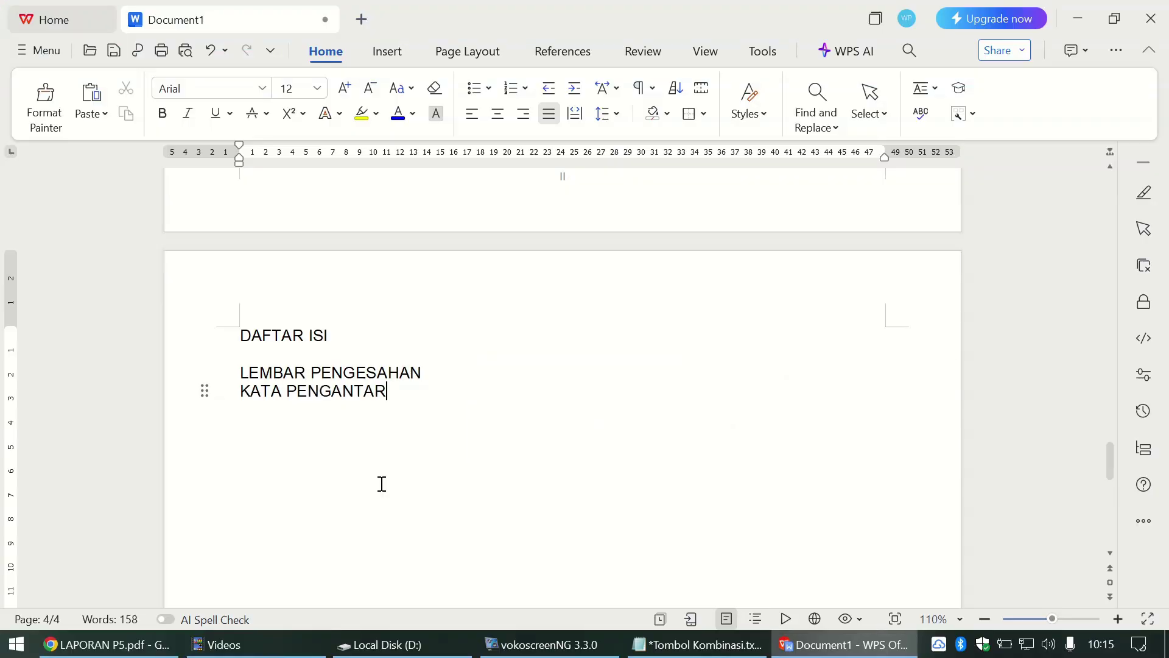
{"action": "key", "text": "Return"}
{"action": "key", "text": "alt+Tab"}
{"action": "key", "text": "alt+Tab"}
{"action": "type", "text": "SA"}
{"action": "key", "text": "BackSpace"}
{"action": "key", "text": "BackSpace"}
{"action": "type", "text": "DAFTAR ISI"}
{"action": "key", "text": "Return"}
Step: Leave a blank line as in the PDF and add the chapter entry "BAB I PENDAHULUAN"
{"action": "key", "text": "alt+Tab"}
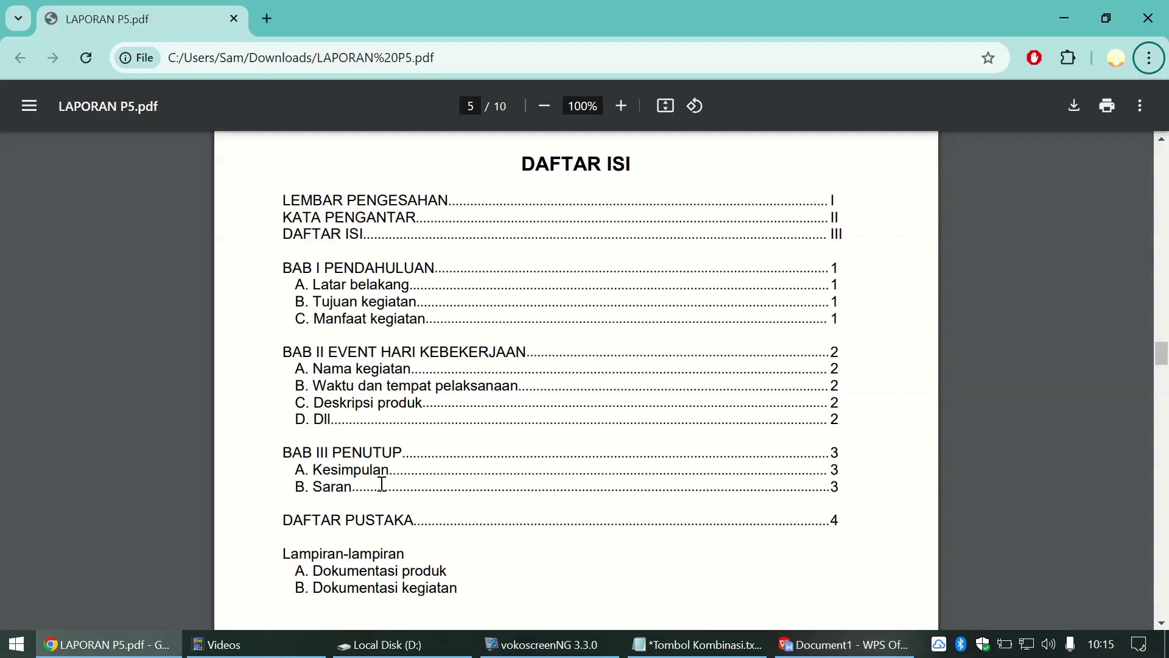
{"action": "key", "text": "alt+Tab"}
{"action": "key", "text": "alt+Tab"}
{"action": "key", "text": "alt+Tab"}
{"action": "type", "text": "BAB I"}
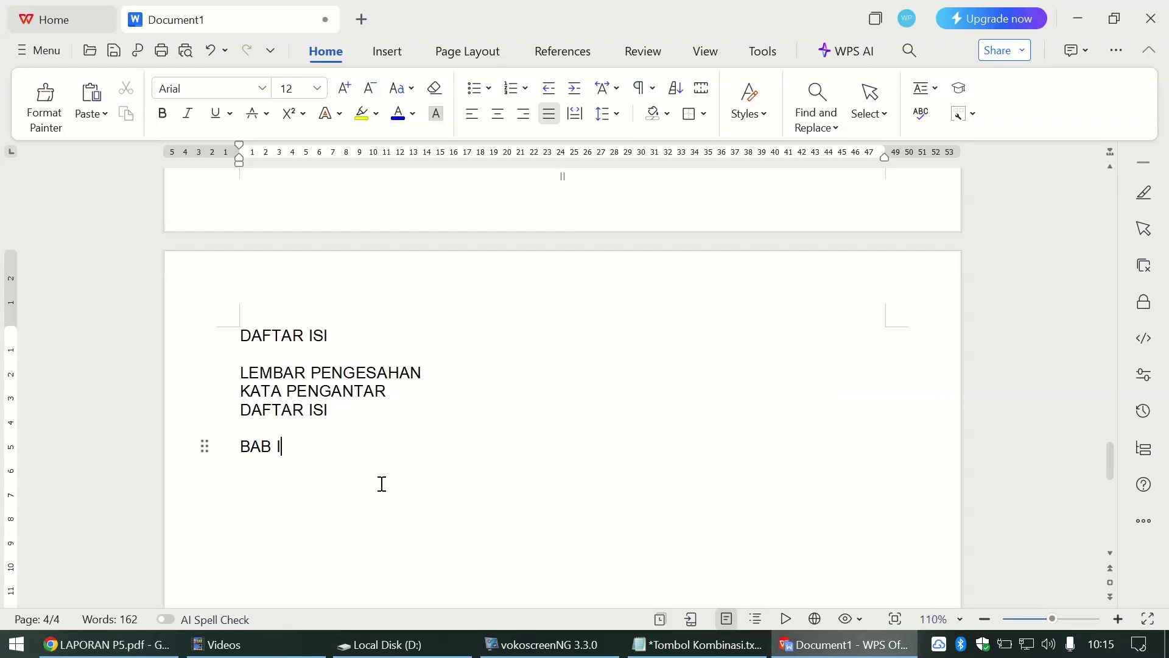
{"action": "key", "text": "alt+Tab"}
{"action": "key", "text": "alt+Tab"}
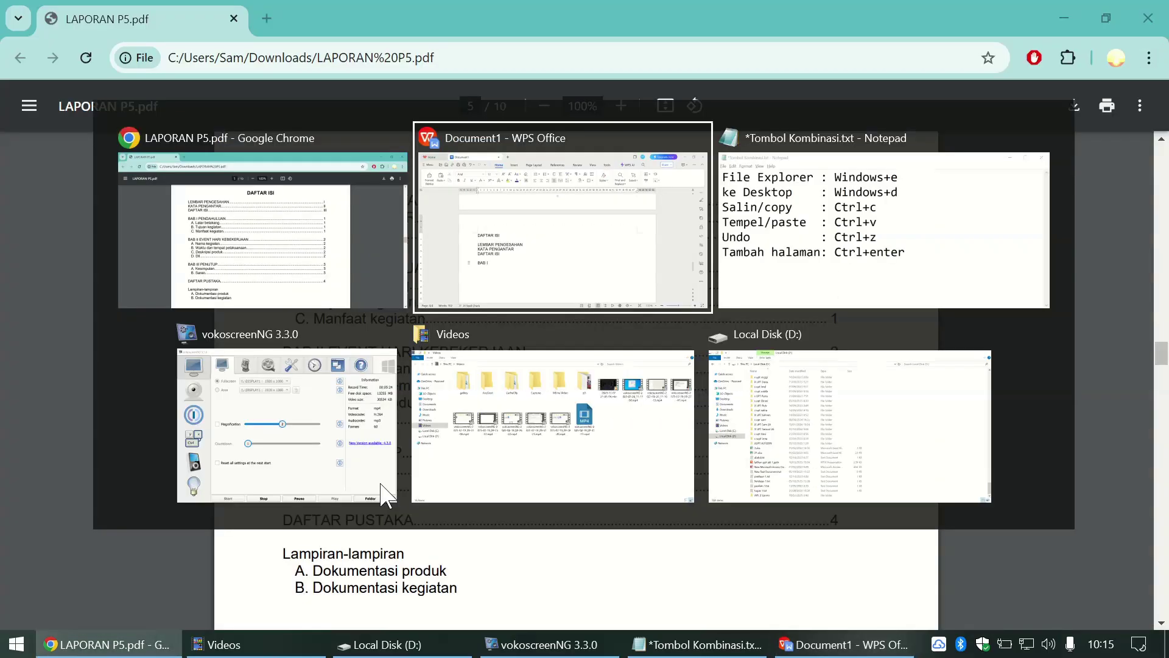
{"action": "type", "text": "PENDAHULUAN"}
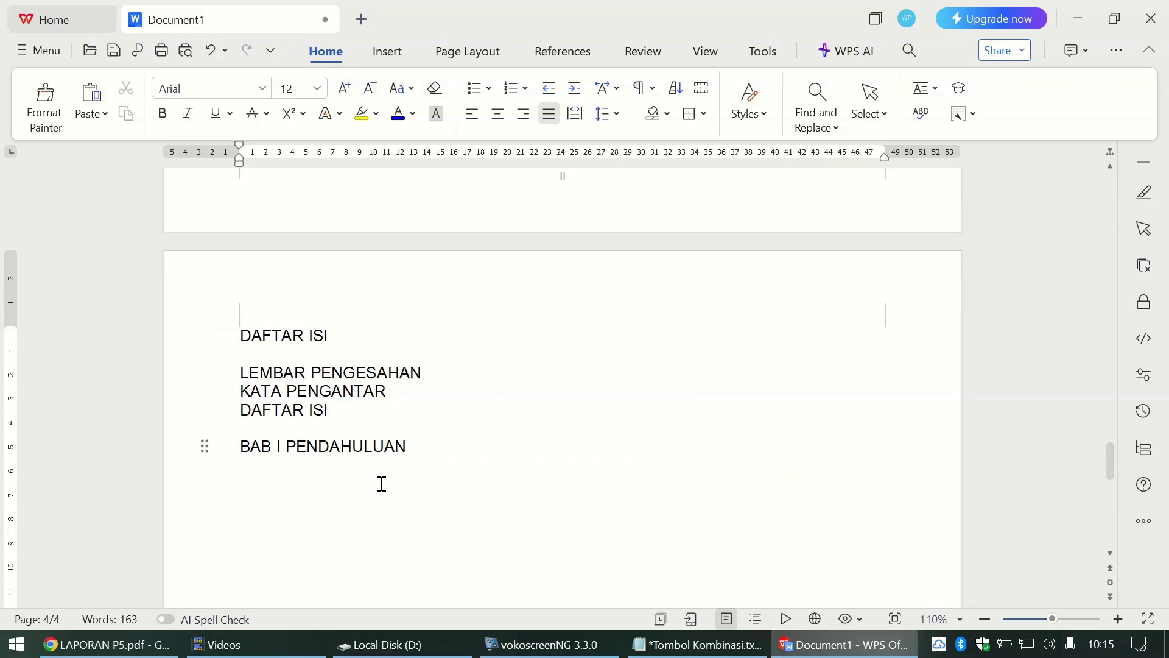
Step: Begin a lettered list under BAB I PENDAHULUAN with the item "A. Latar belakang", following the PDF
{"action": "key", "text": "Return"}
{"action": "key", "text": "alt+Tab"}
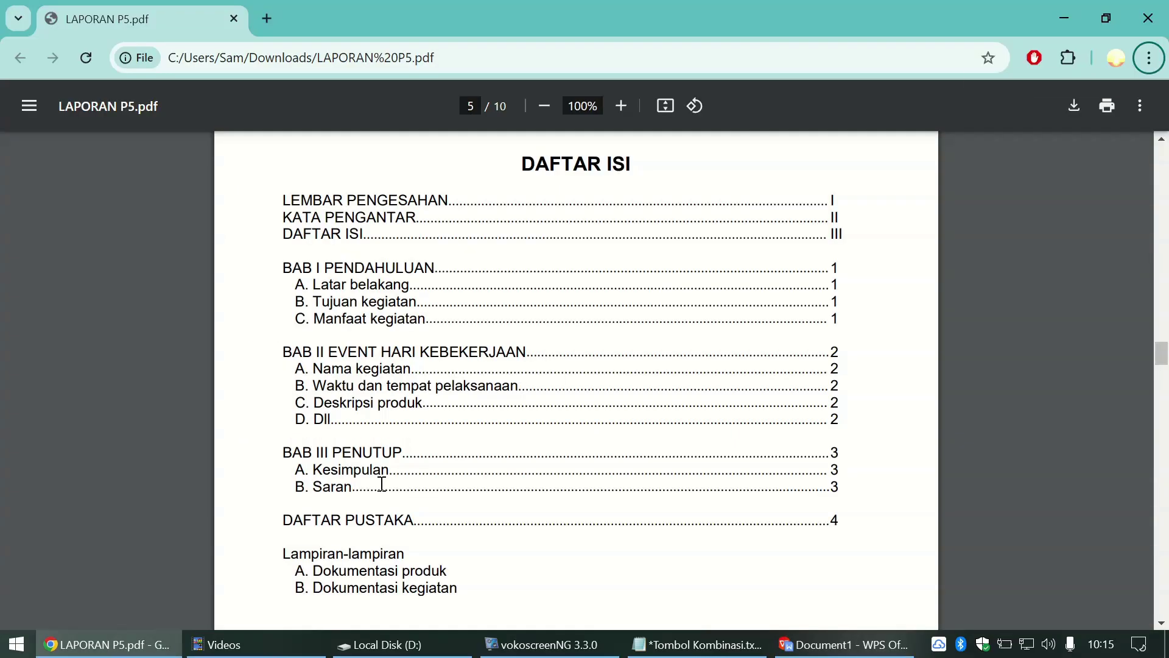
{"action": "key", "text": "alt+Tab"}
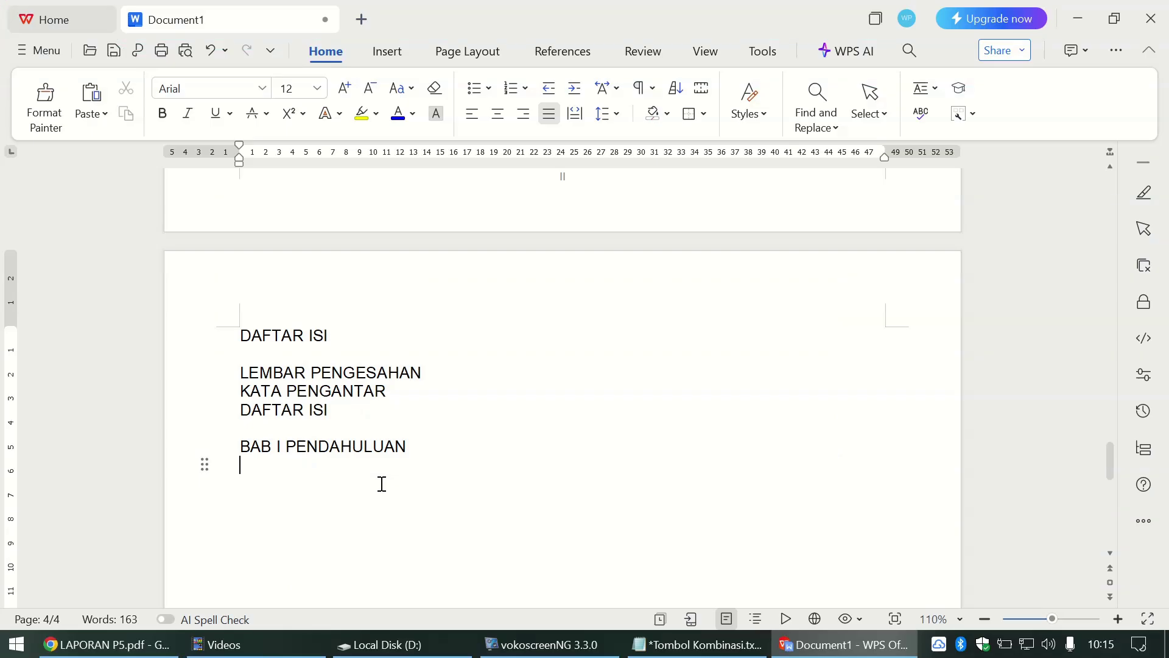
{"action": "type", "text": "A."}
{"action": "key", "text": "alt+Tab"}
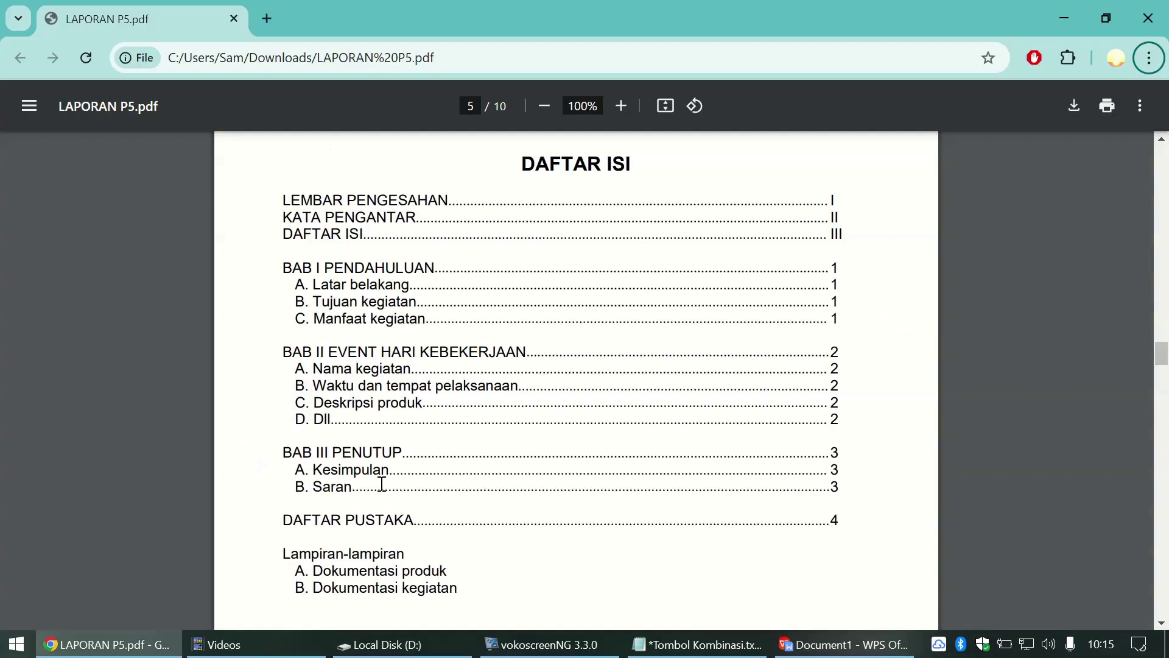
{"action": "key", "text": "alt+Tab"}
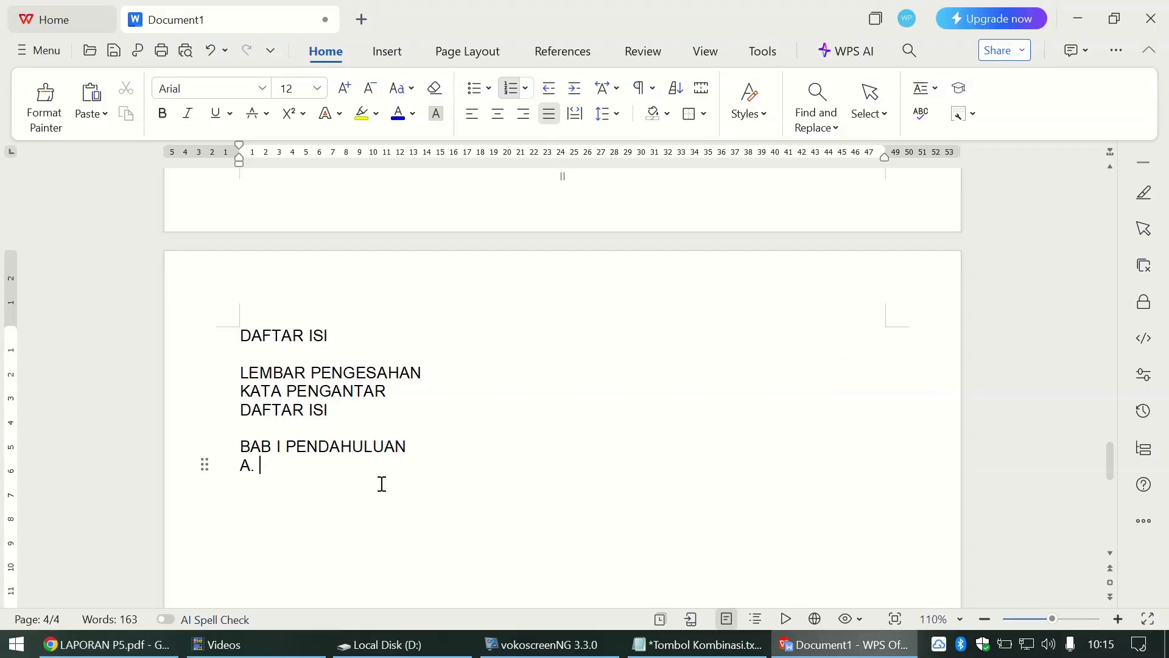
{"action": "type", "text": "laat"}
{"action": "key", "text": "BackSpace"}
{"action": "key", "text": "BackSpace"}
{"action": "type", "text": "tar"}
{"action": "key", "text": "alt+Tab"}
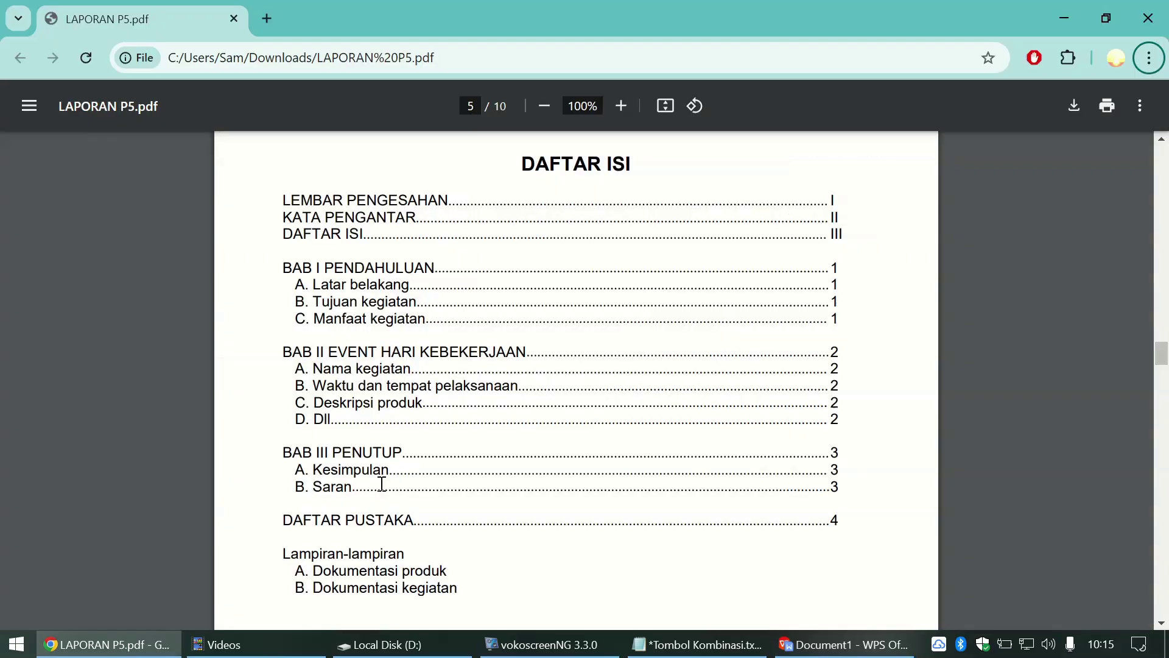
{"action": "key", "text": "alt+Tab"}
{"action": "type", "text": "belakang"}
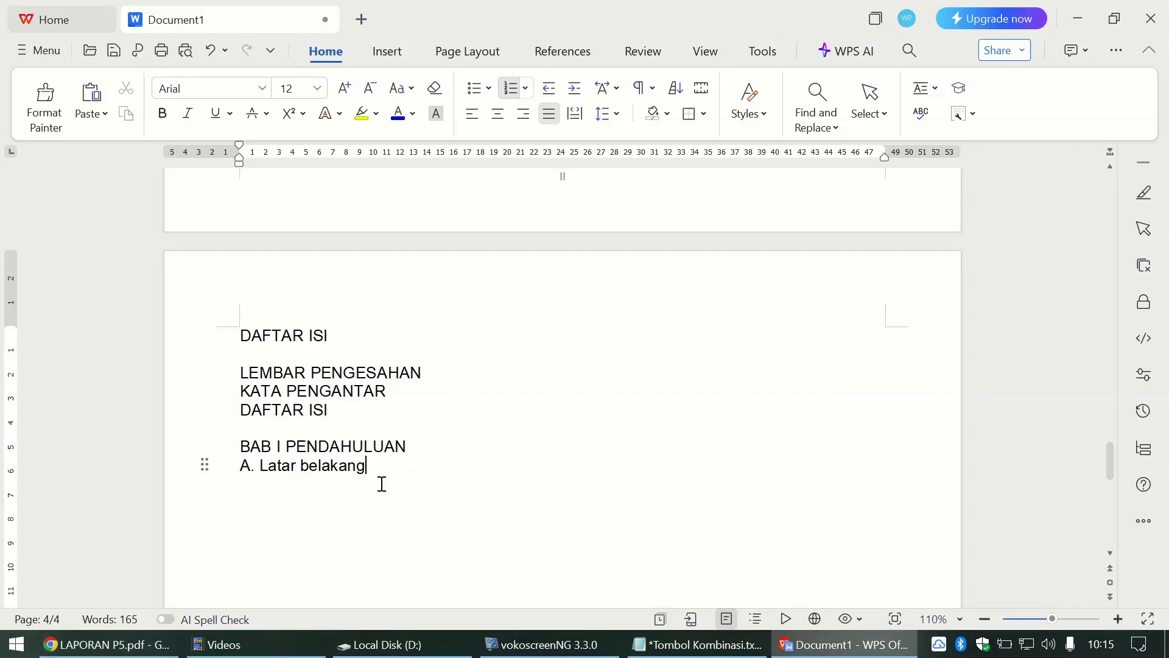
Step: Add "B. Tujuan kegiatan" as the second item under BAB I PENDAHULUAN, checking it against the PDF
{"action": "key", "text": "Return"}
{"action": "type", "text": "B."}
{"action": "key", "text": "alt+Tab"}
{"action": "key", "text": "alt+Tab"}
{"action": "key", "text": "alt+Tab"}
{"action": "key", "text": "alt+Tab"}
{"action": "type", "text": "Tujuan kegiatan"}
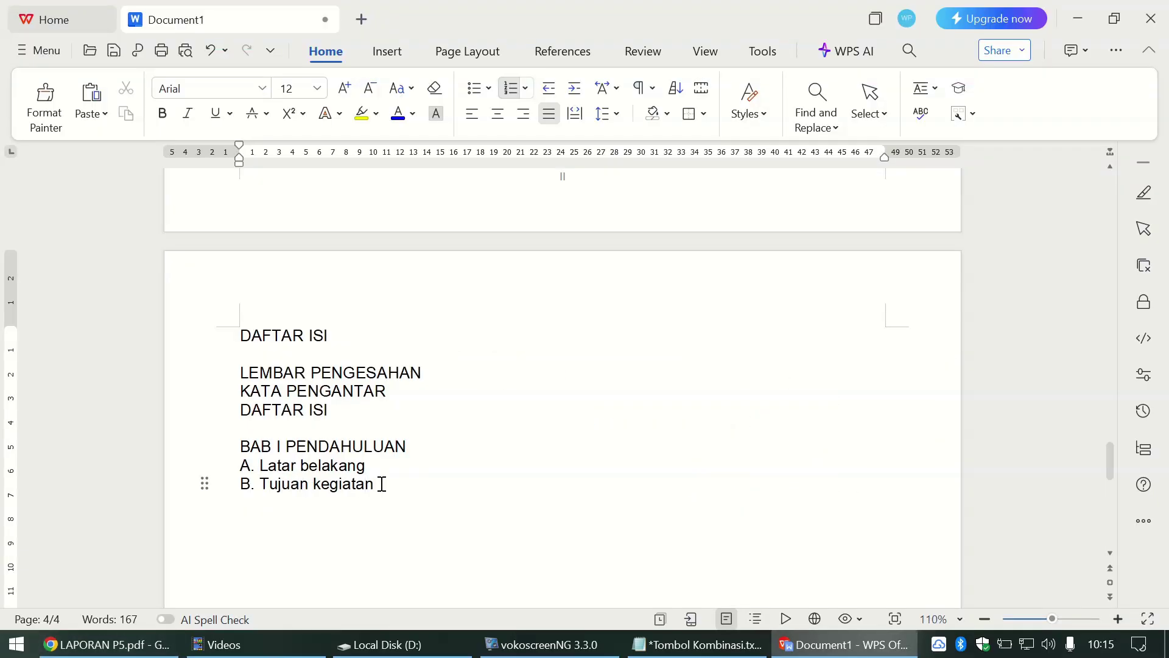
Step: Add "C. Manfaat kegiatan" as the third item under BAB I PENDAHULUAN, as in the PDF
{"action": "key", "text": "Return"}
{"action": "key", "text": "alt+Tab"}
{"action": "key", "text": "alt+Tab"}
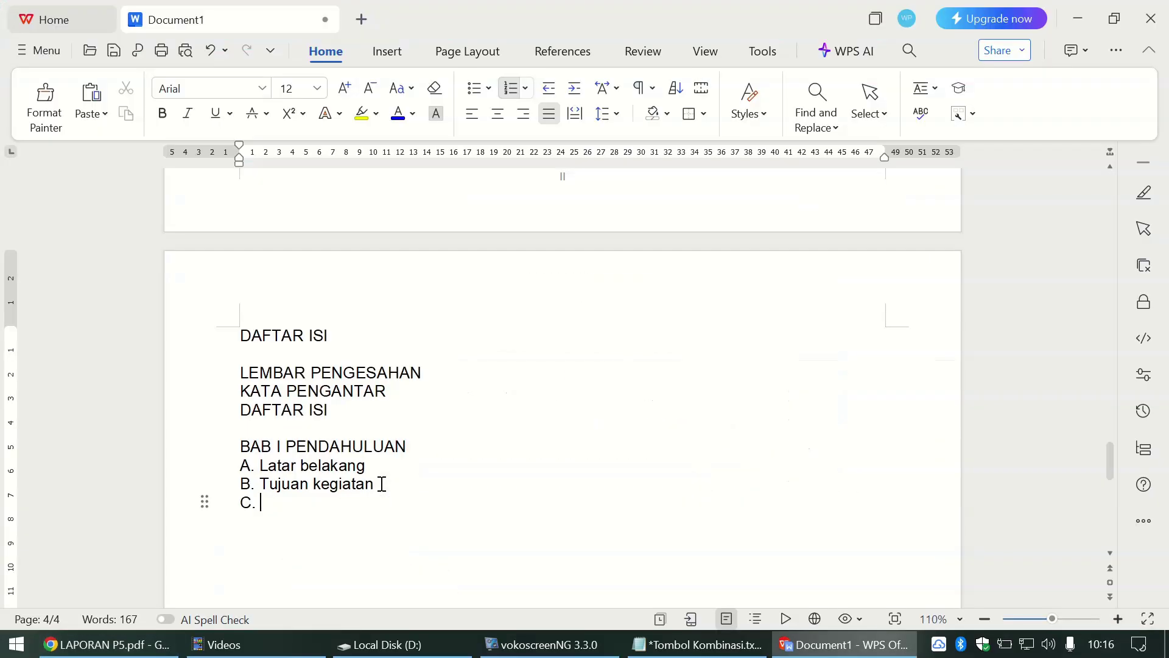
{"action": "type", "text": "manfaa"}
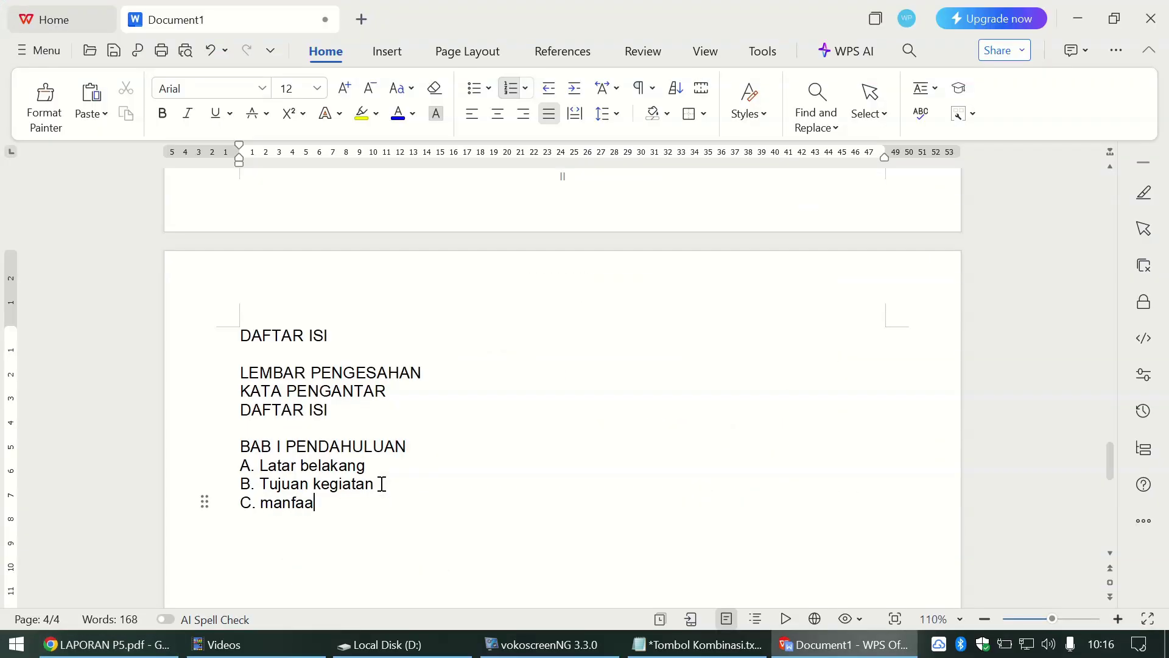
{"action": "type", "text": "t kegiatan"}
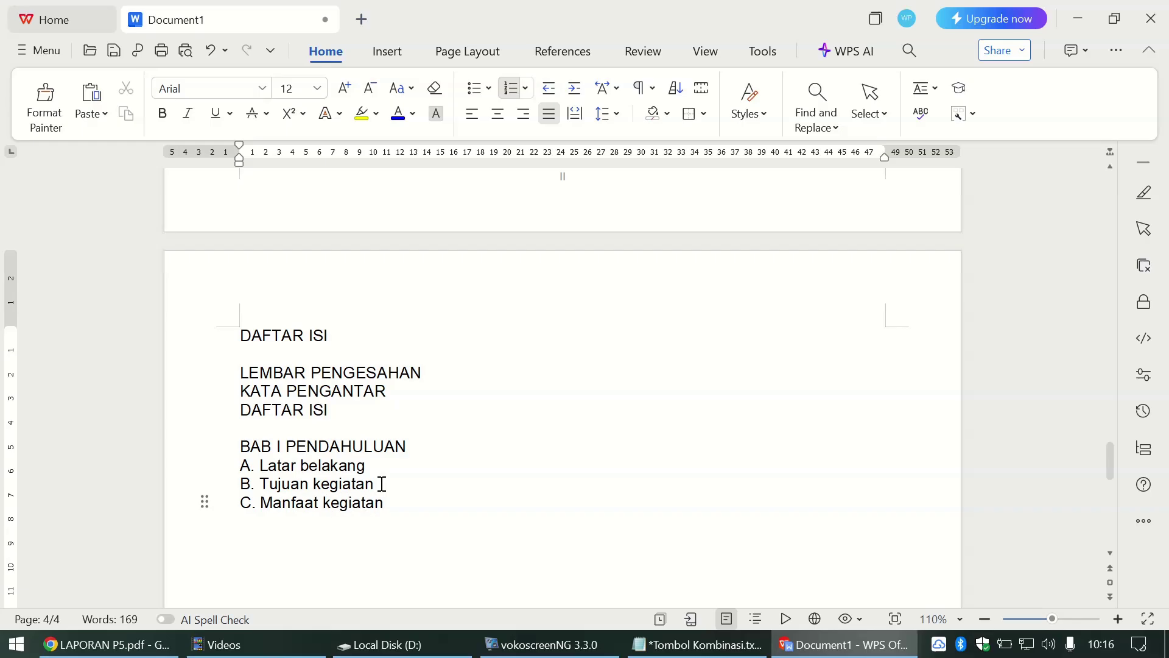
Step: End the BAB I list, leave a blank line and add the chapter entry "BAB II EVENT HARI KEBEKERJAAN" from the PDF
{"action": "key", "text": "Return"}
{"action": "key", "text": "alt+Tab"}
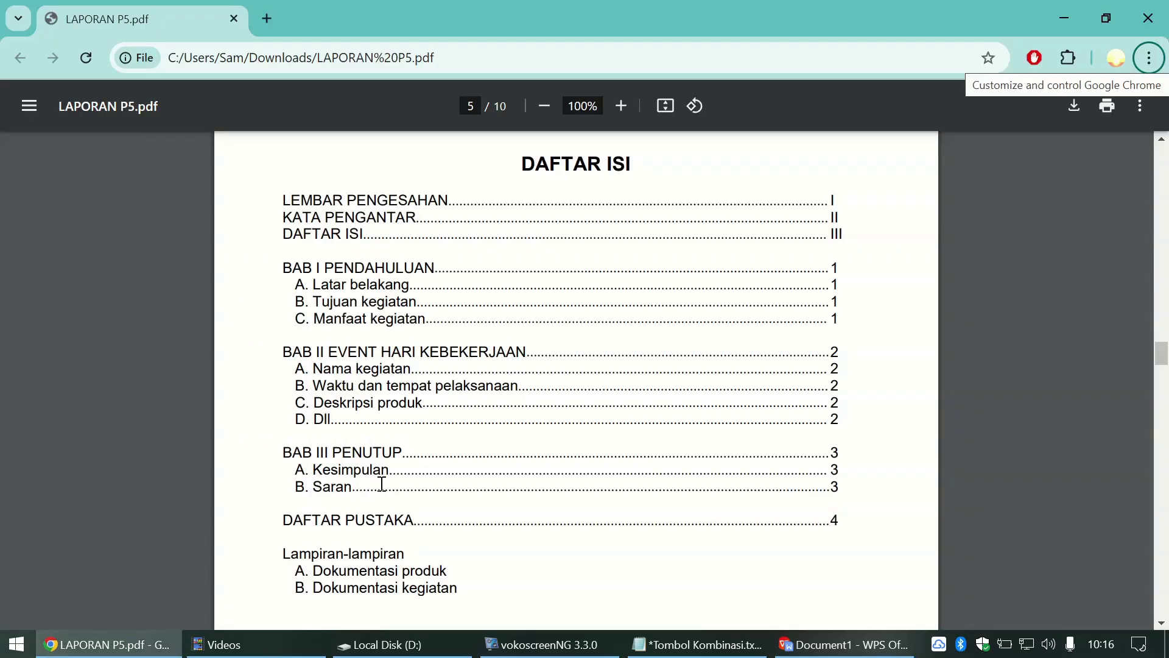
{"action": "key", "text": "alt+Tab"}
{"action": "key", "text": "BackSpace"}
{"action": "key", "text": "alt+Tab"}
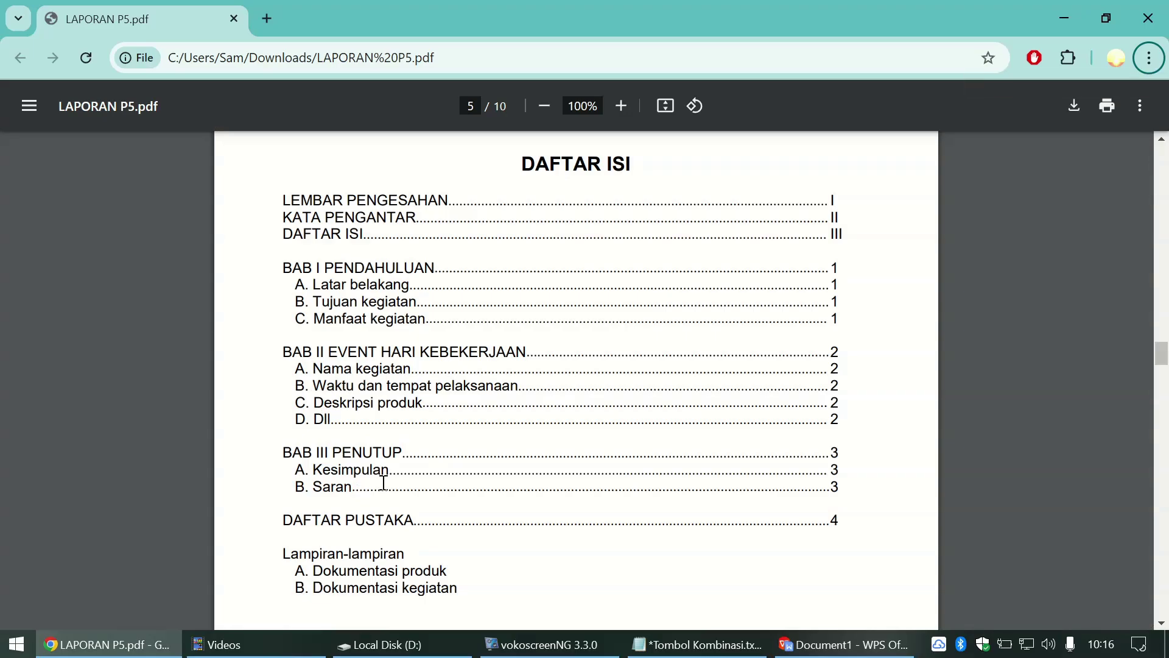
{"action": "key", "text": "alt+Tab"}
{"action": "type", "text": "BAB"}
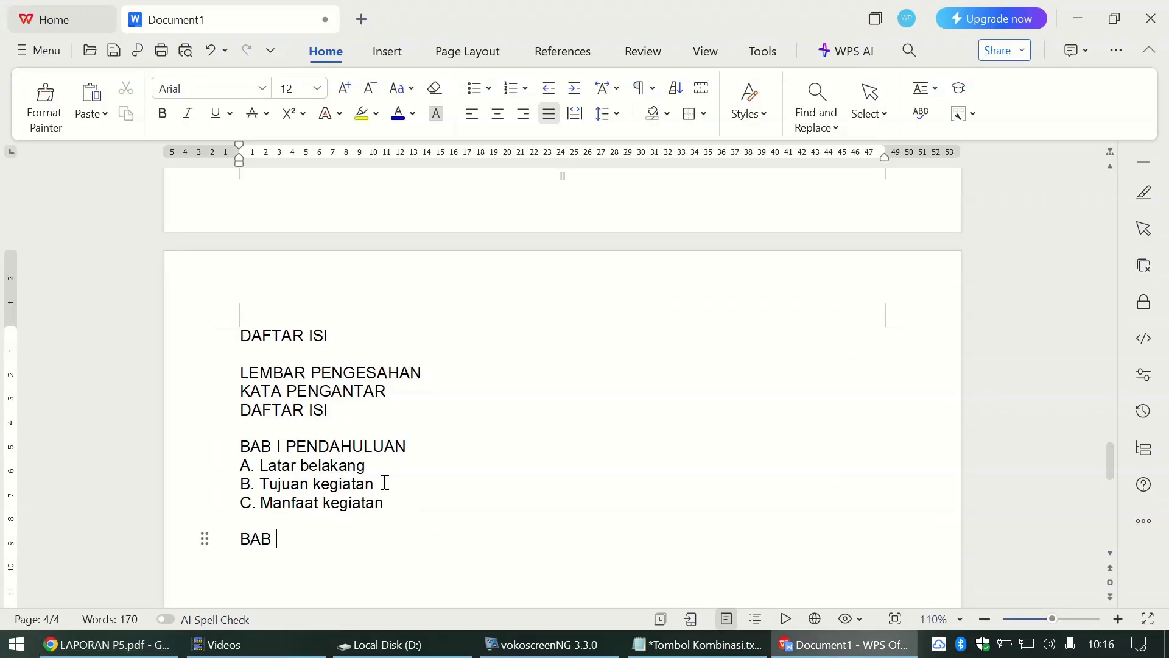
{"action": "type", "text": " II"}
{"action": "key", "text": "alt+Tab"}
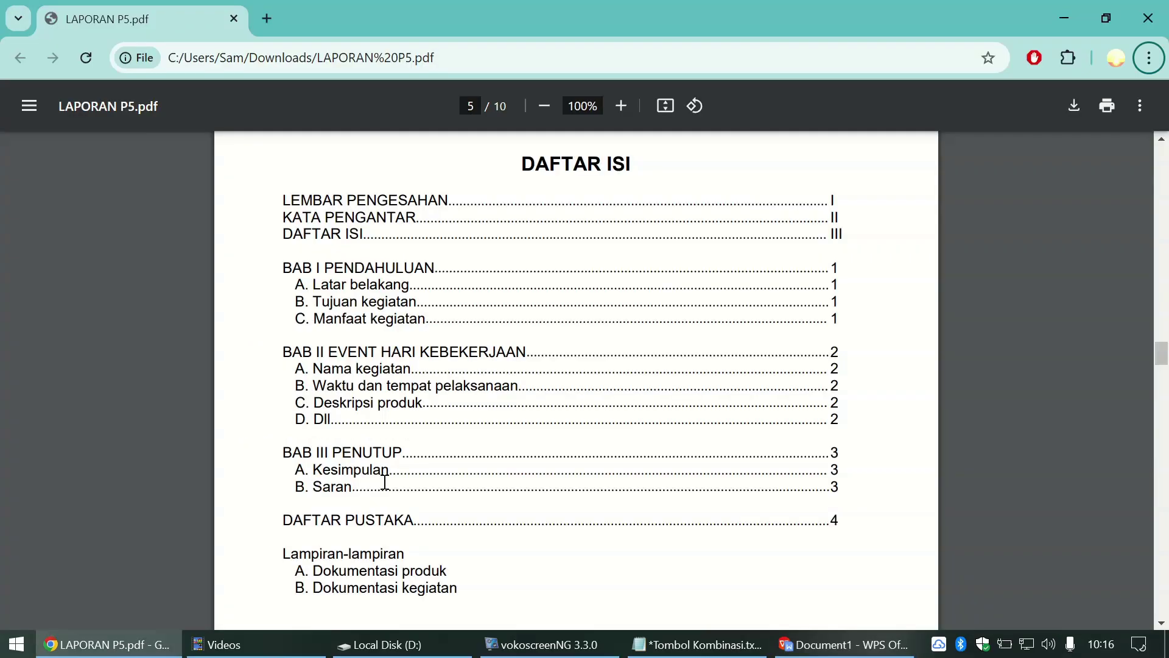
{"action": "key", "text": "alt+Tab"}
{"action": "type", "text": "E"}
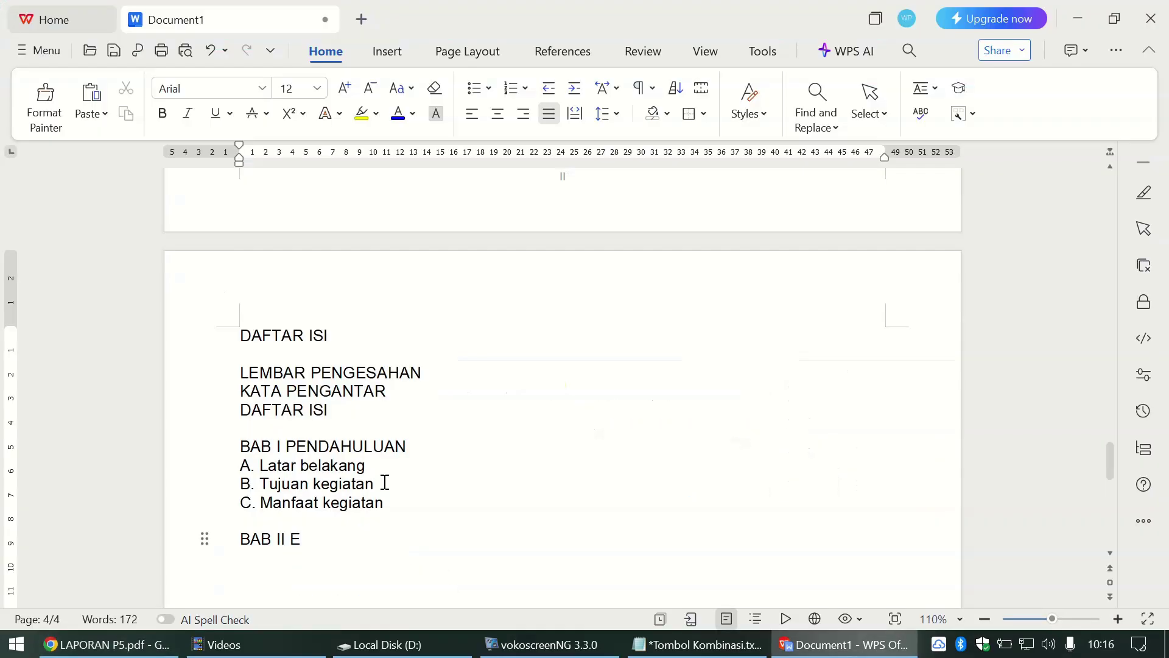
{"action": "type", "text": "VENT HARI KEBEKERJAAN"}
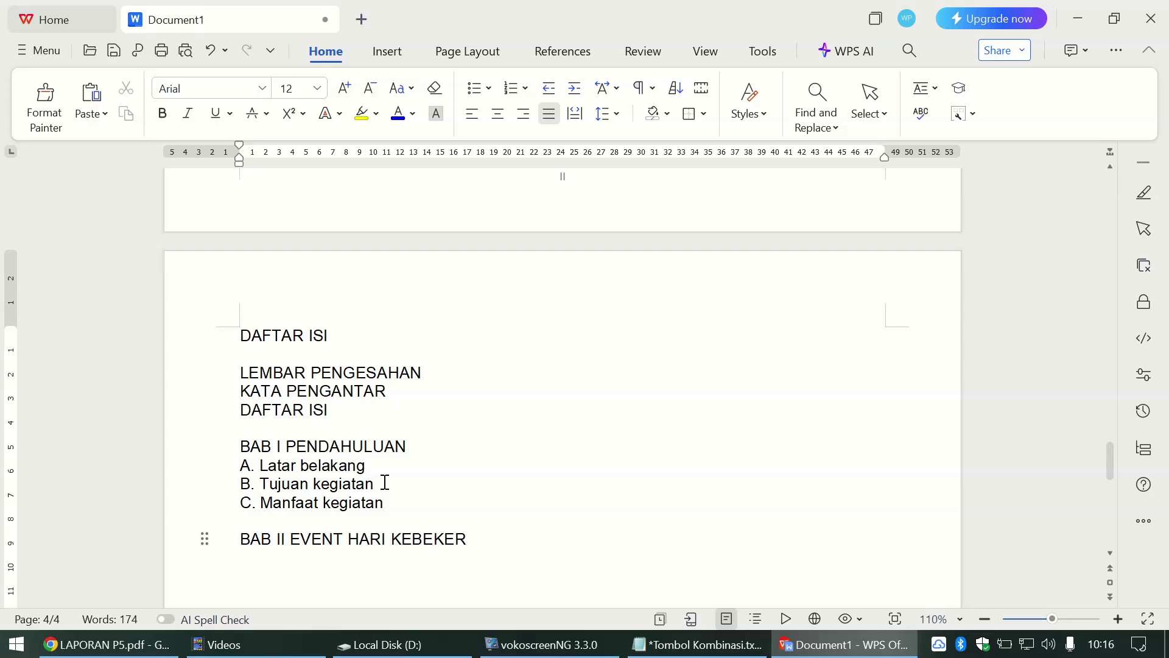
Step: List "A. Nama kegiatan" and "B. Waktu dan tempat pelaksanaan" under BAB II EVENT HARI KEBEKERJAAN, following the PDF
{"action": "key", "text": "alt+Tab"}
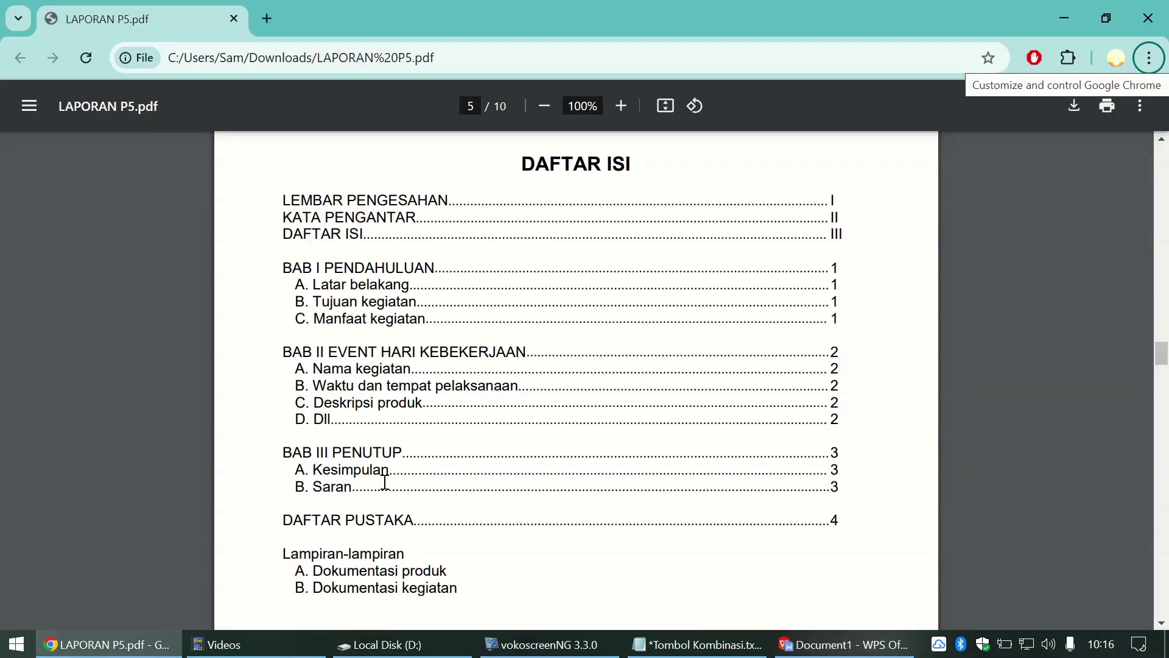
{"action": "key", "text": "alt+Tab"}
{"action": "type", "text": "A"}
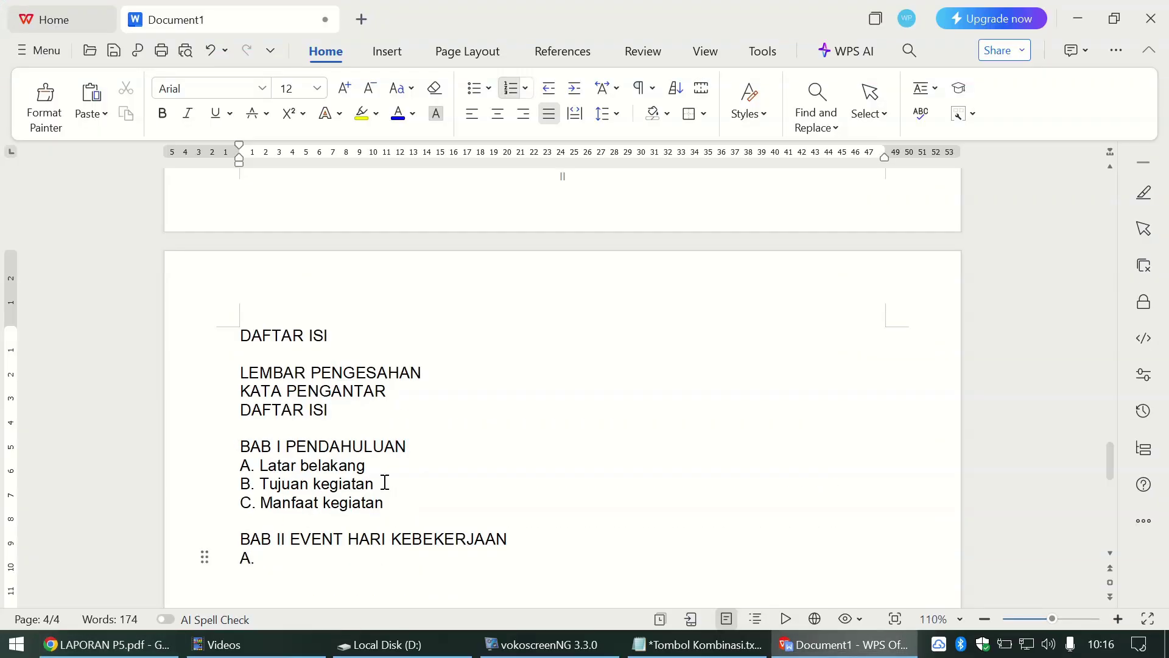
{"action": "type", "text": "Nama kegiatan"}
{"action": "key", "text": "alt+Tab"}
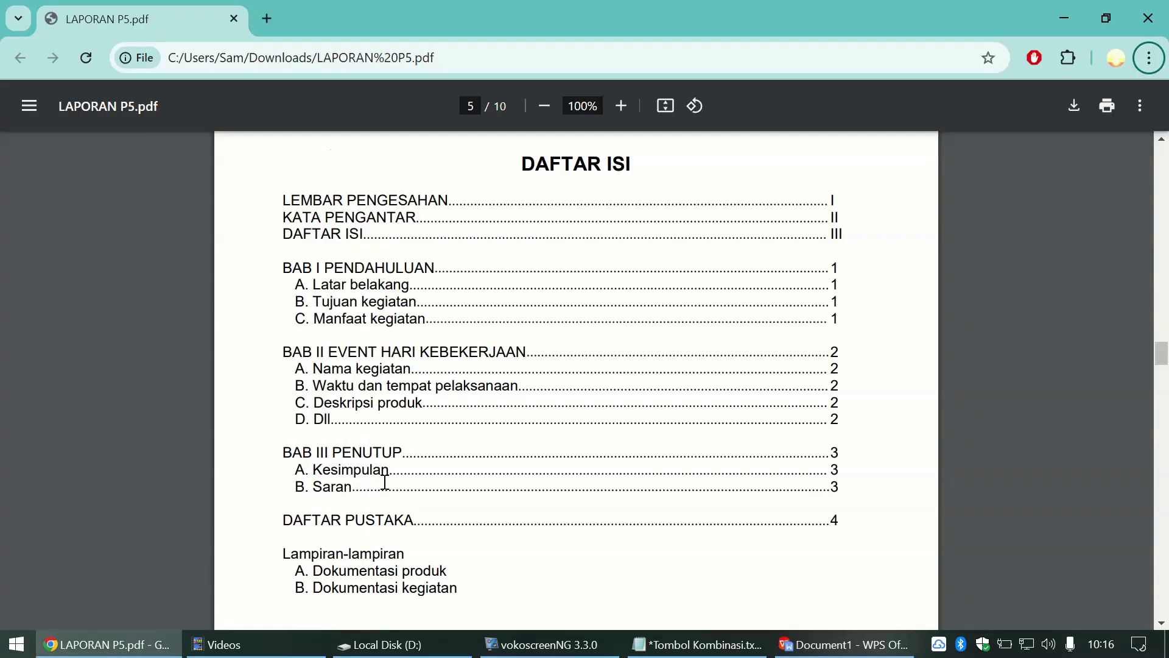
{"action": "key", "text": "alt+Tab"}
{"action": "key", "text": "Return"}
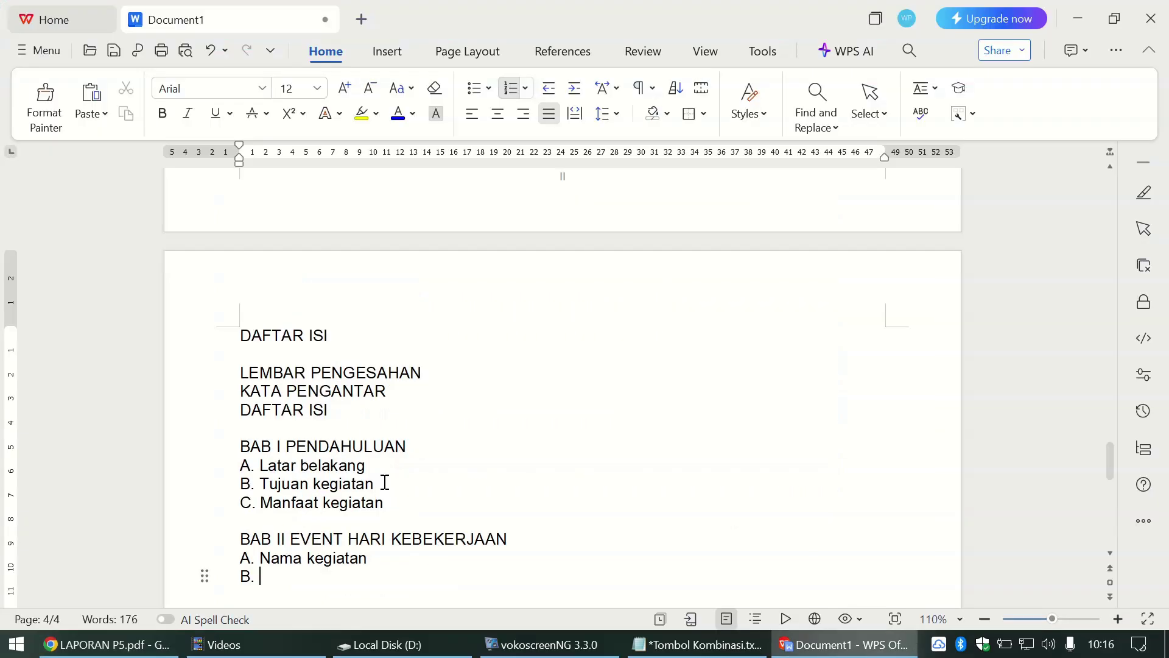
{"action": "type", "text": "waktu dan tempat"}
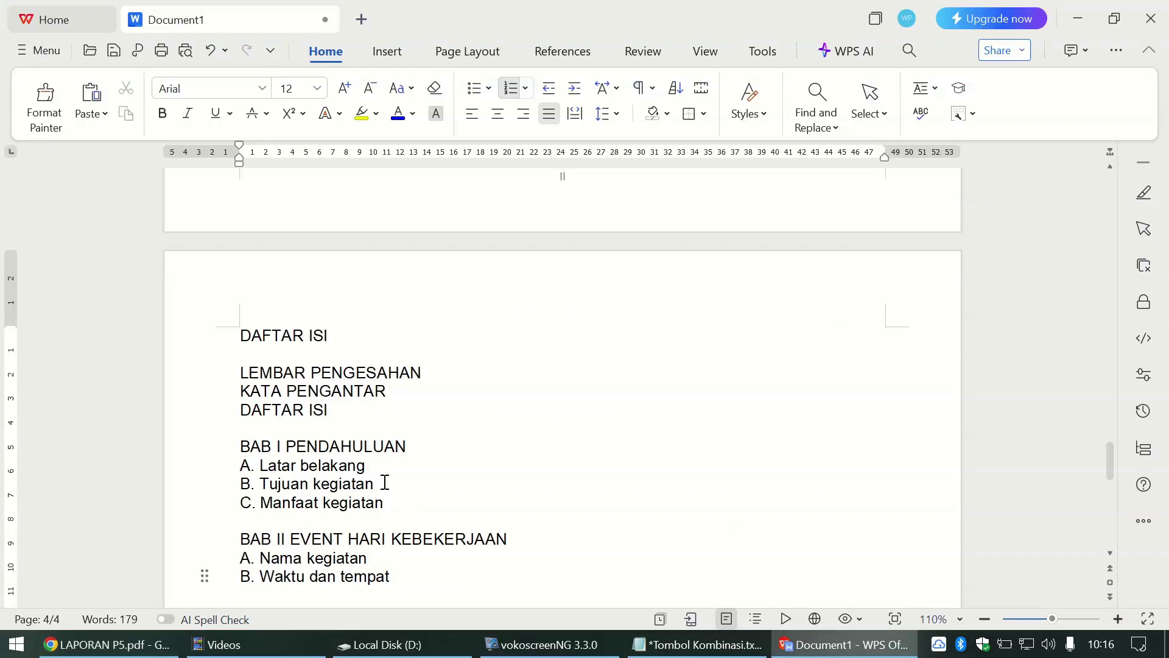
{"action": "type", "text": " pelaksanaan"}
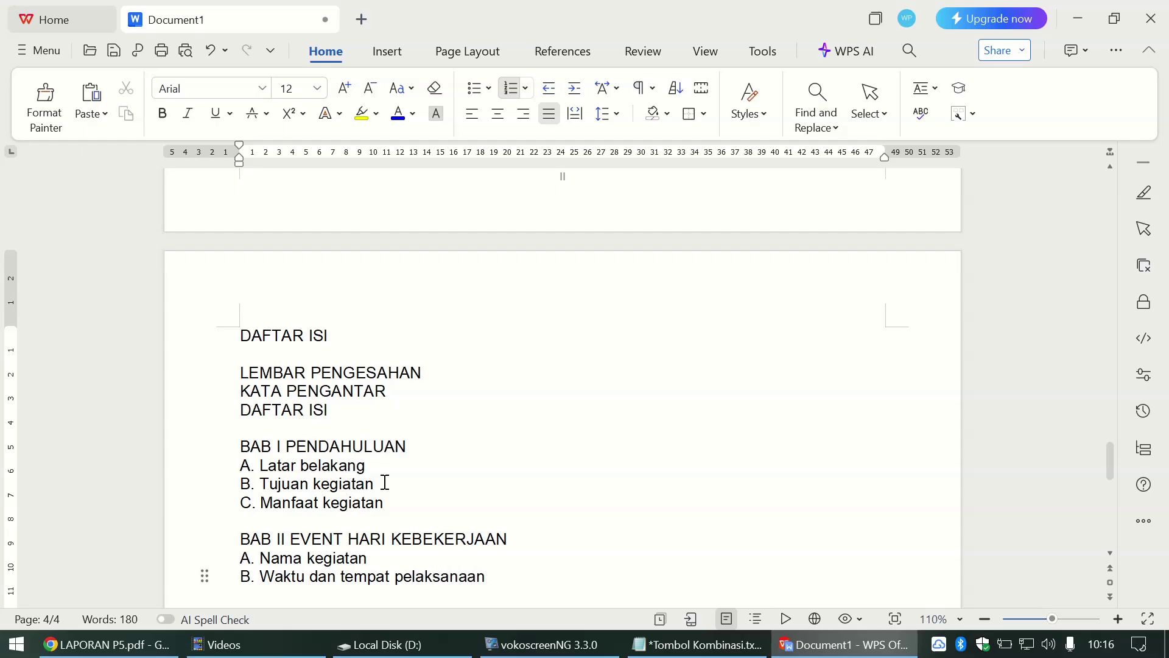
Step: Continue the BAB II list with "C. Deskripsi produk" and "D. Dll", following the PDF
{"action": "key", "text": "Return"}
{"action": "key", "text": "alt+Tab"}
{"action": "key", "text": "alt+Tab"}
{"action": "type", "text": "deskripsi produk"}
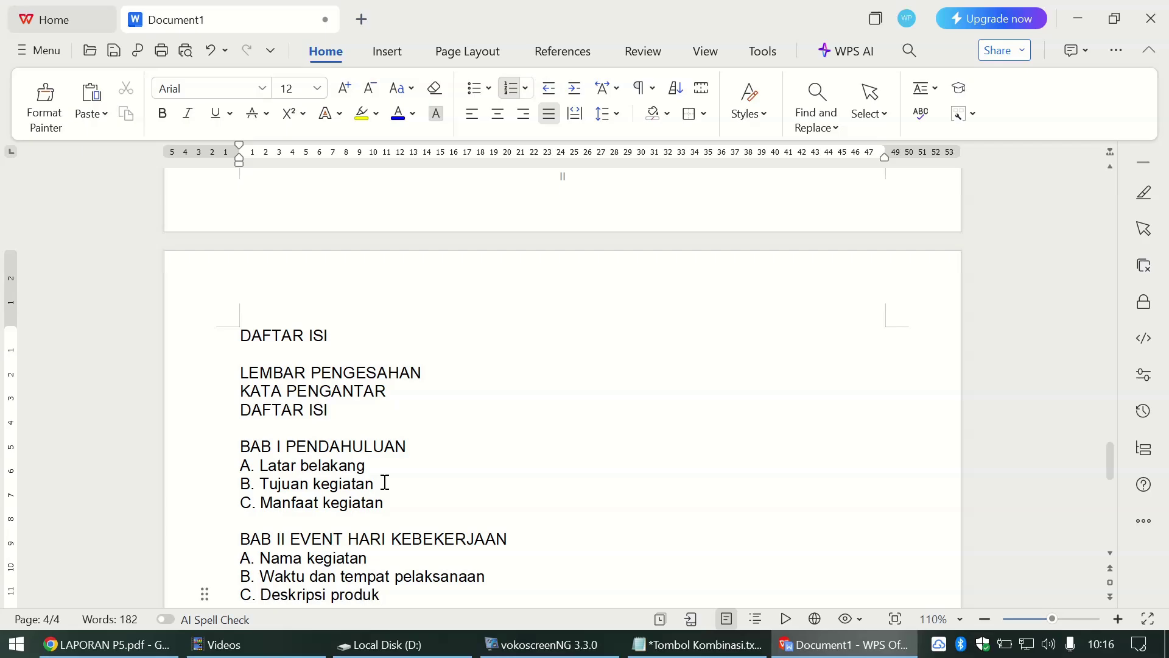
{"action": "key", "text": "Return"}
{"action": "key", "text": "alt+Tab"}
{"action": "key", "text": "alt+Tab"}
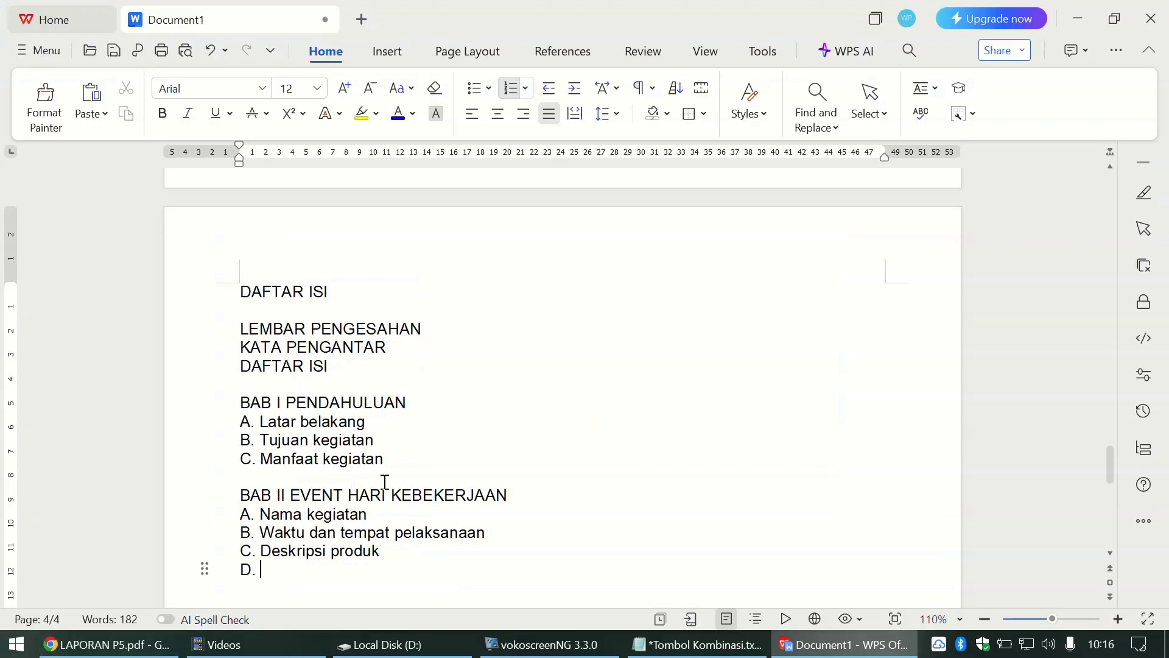
{"action": "type", "text": "dll"}
Step: End the BAB II list, leave a blank line and add the chapter entry "BAB III PENUTUP" from the PDF
{"action": "key", "text": "Return"}
{"action": "key", "text": "BackSpace"}
{"action": "key", "text": "Return"}
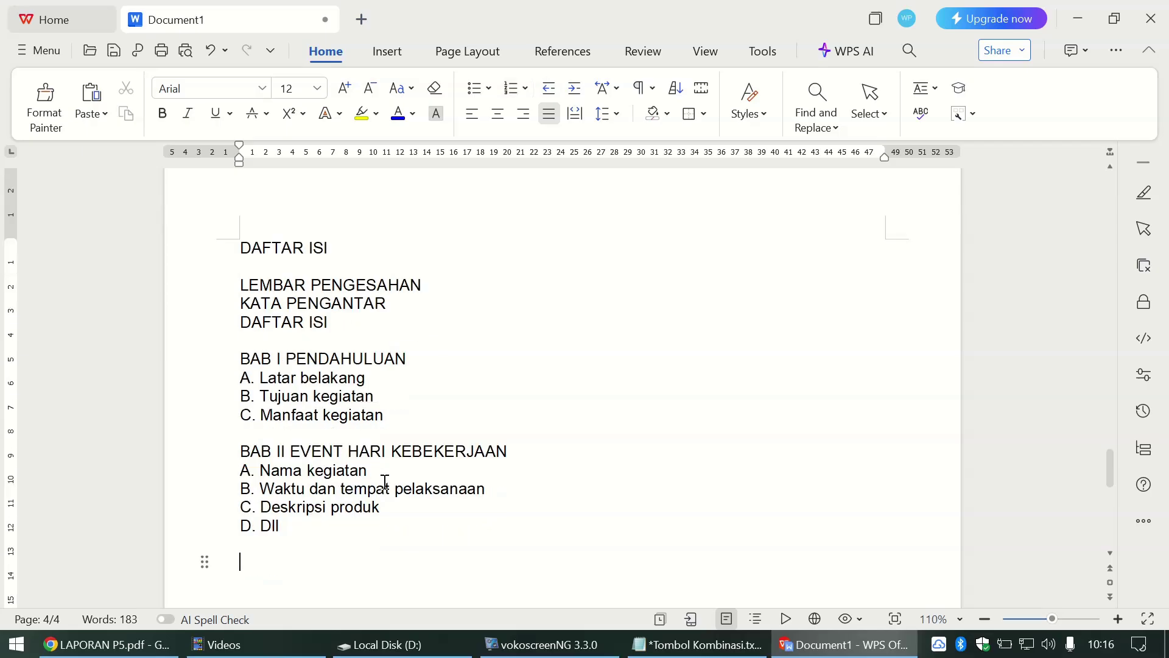
{"action": "key", "text": "alt+Tab"}
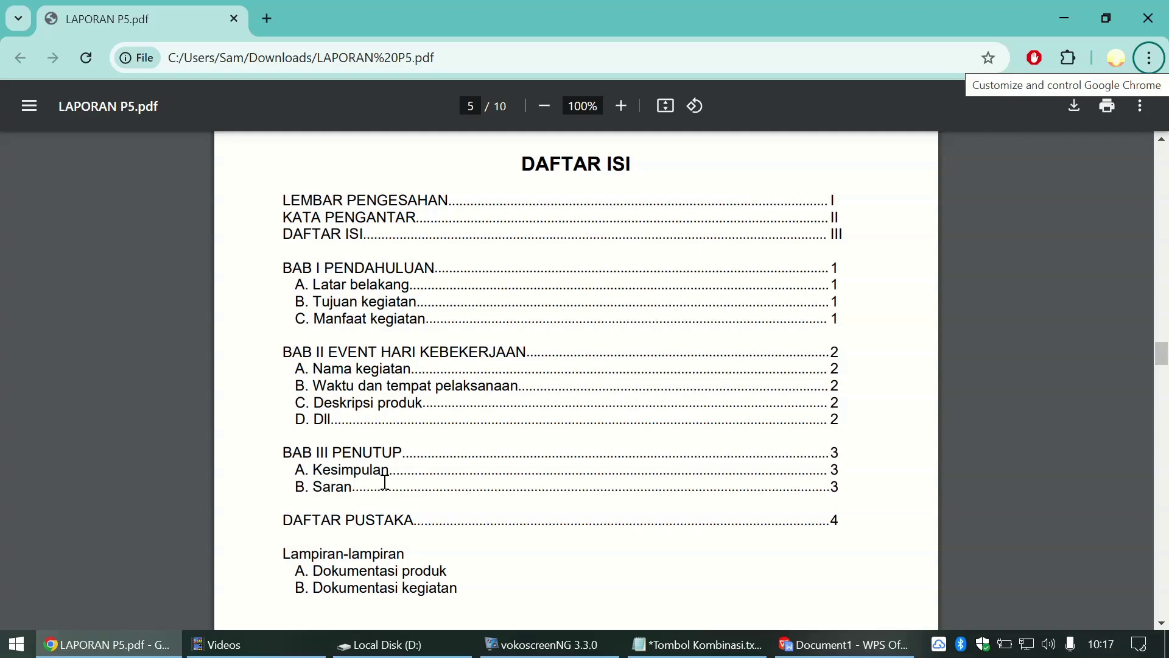
{"action": "key", "text": "alt+Tab"}
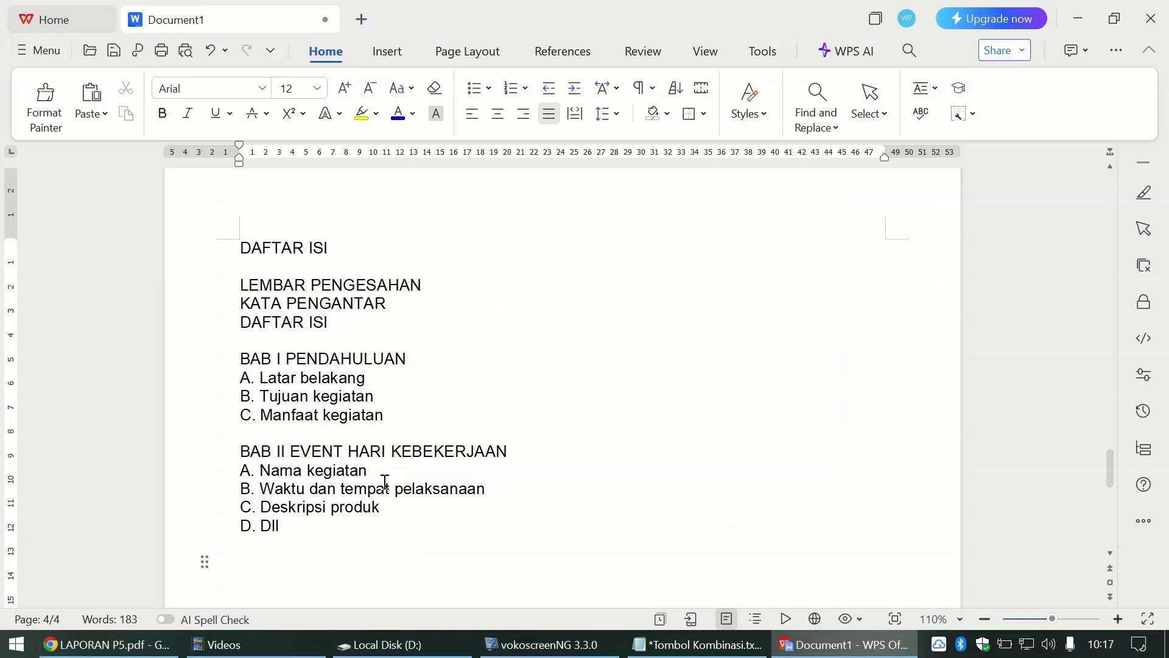
{"action": "type", "text": "BAB III PENU"}
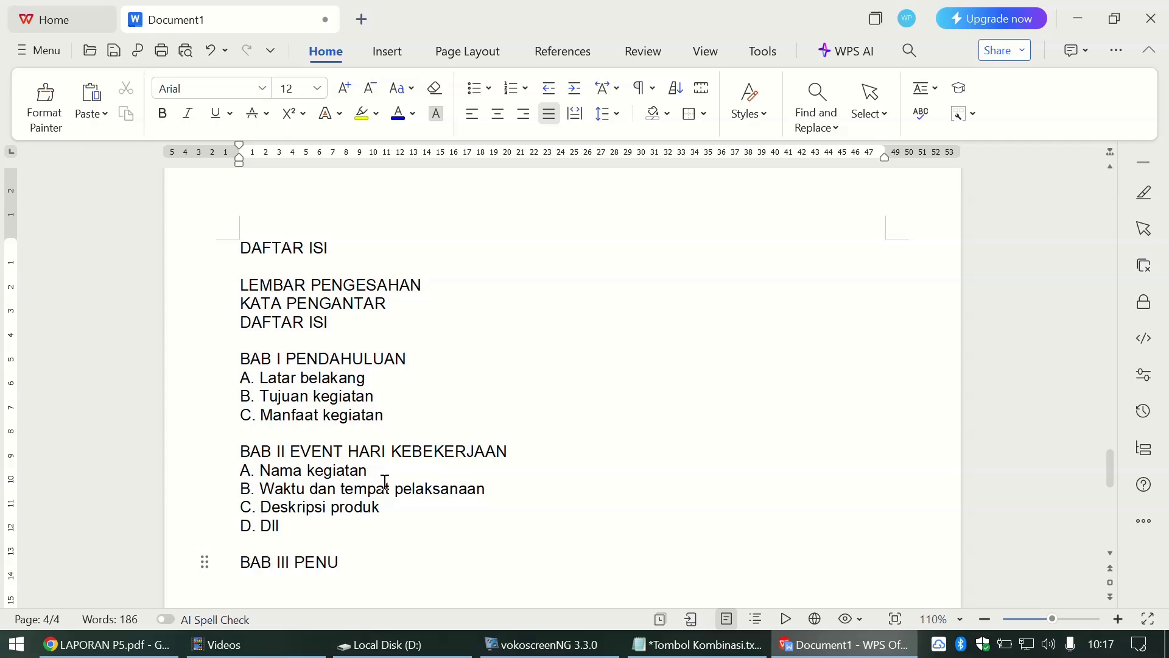
{"action": "type", "text": "TUP"}
Step: List "A. Kesimpulan" and "B. Saran" under BAB III PENUTUP, following the PDF
{"action": "key", "text": "alt+Tab"}
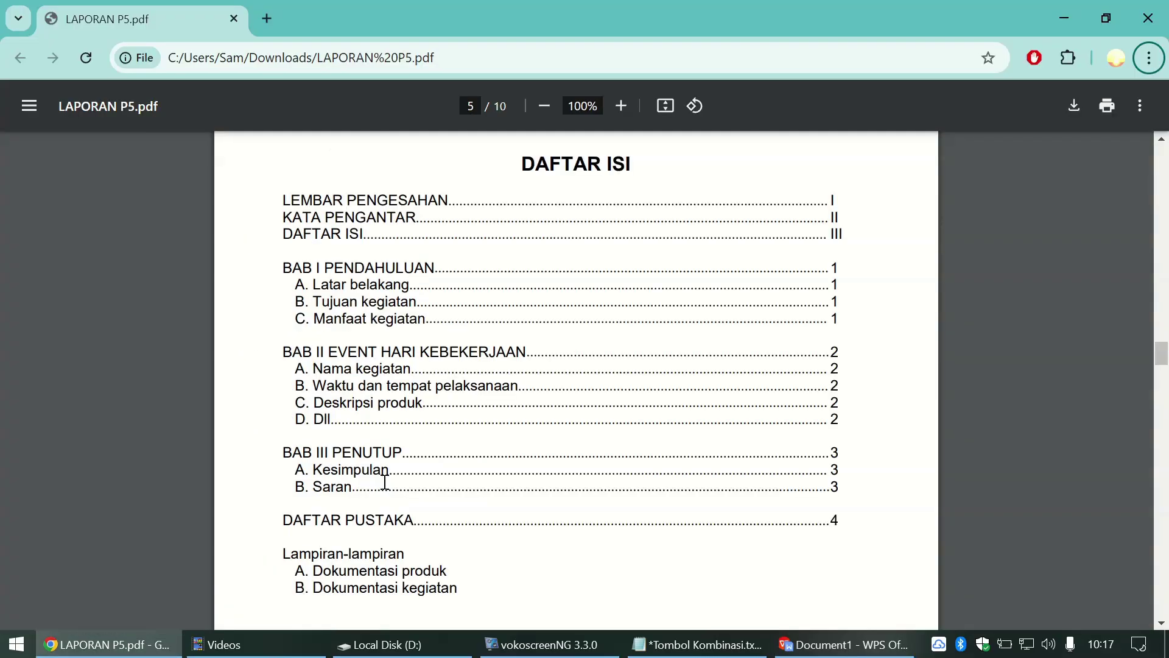
{"action": "key", "text": "alt+Tab"}
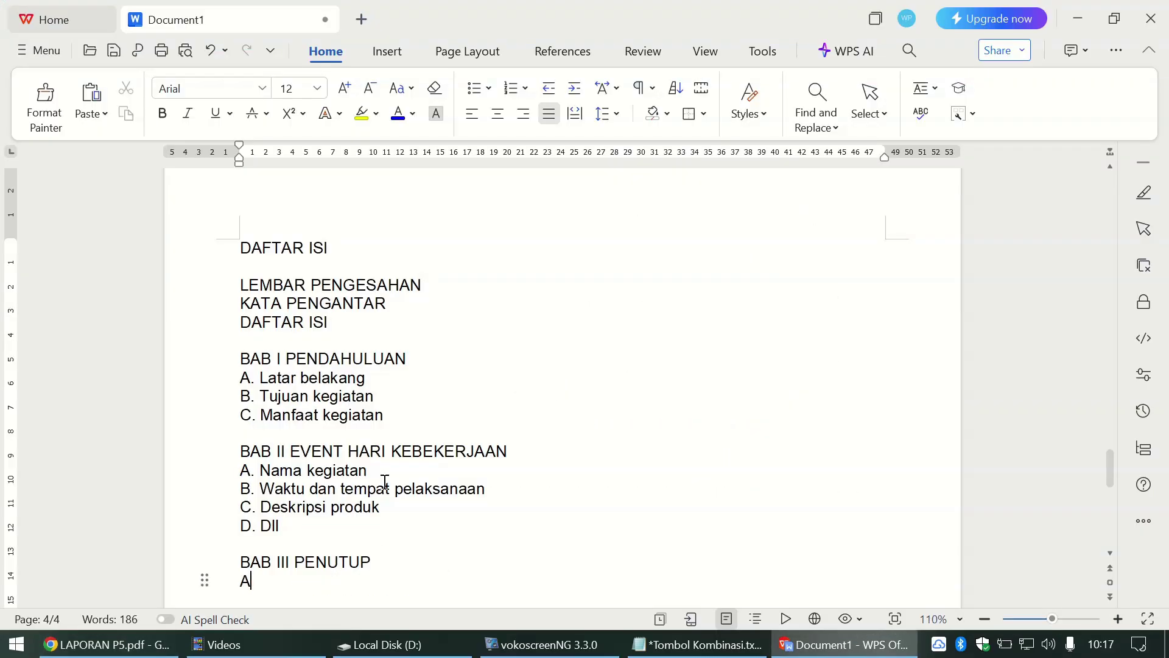
{"action": "key", "text": "alt+Tab"}
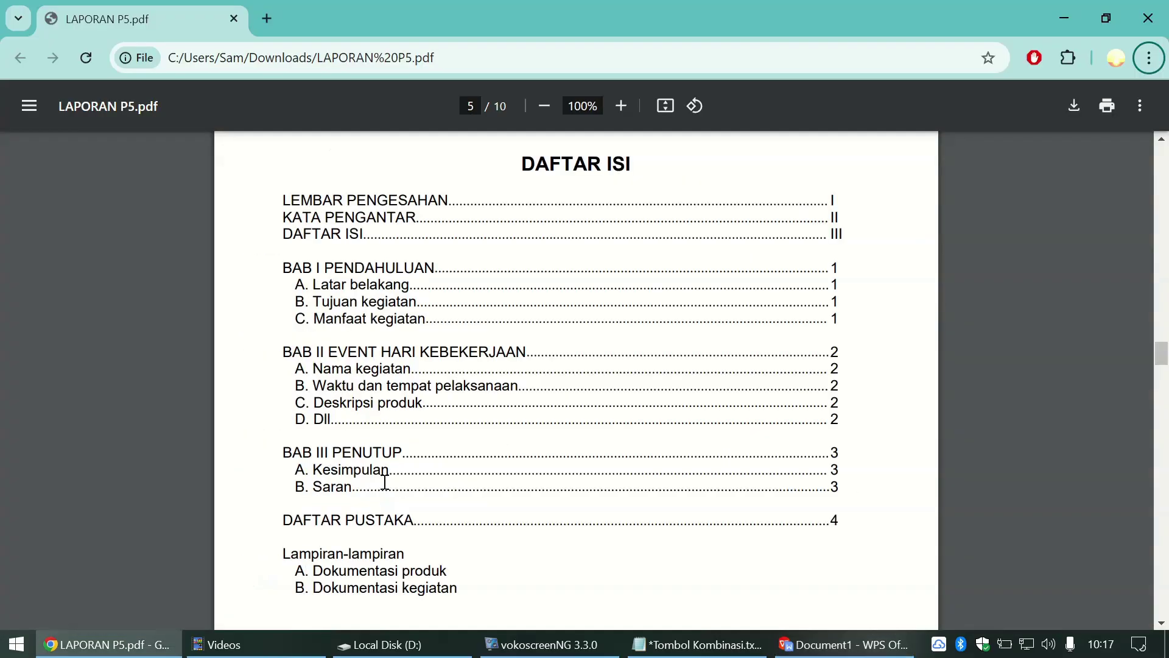
{"action": "key", "text": "alt+Tab"}
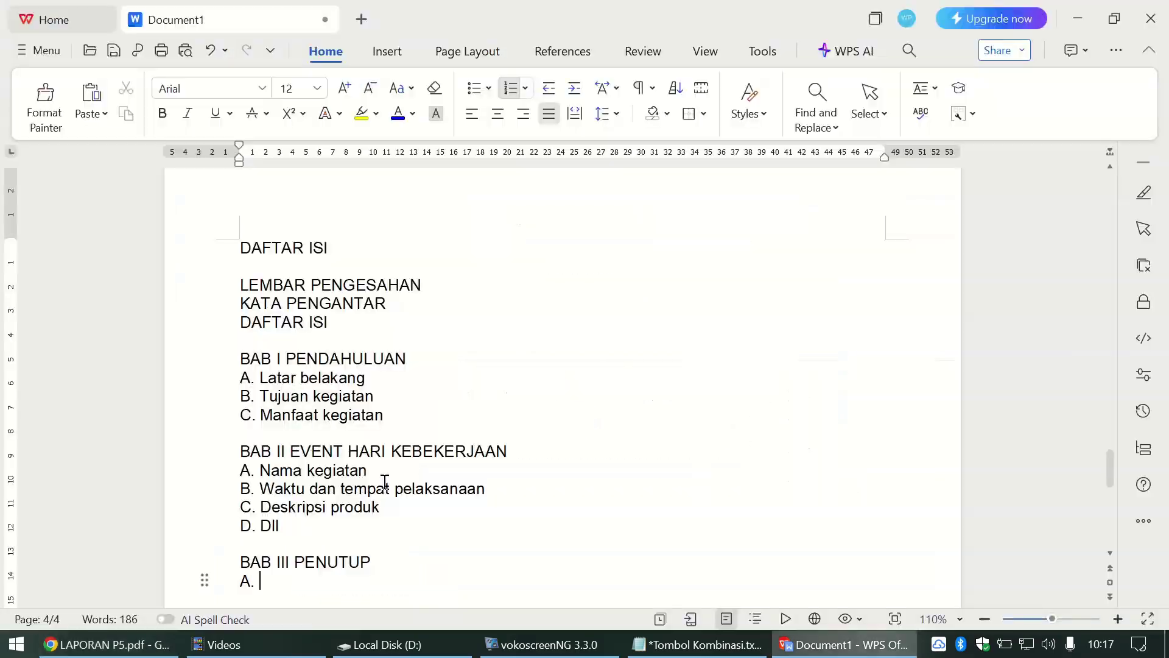
{"action": "type", "text": "kesimpu"}
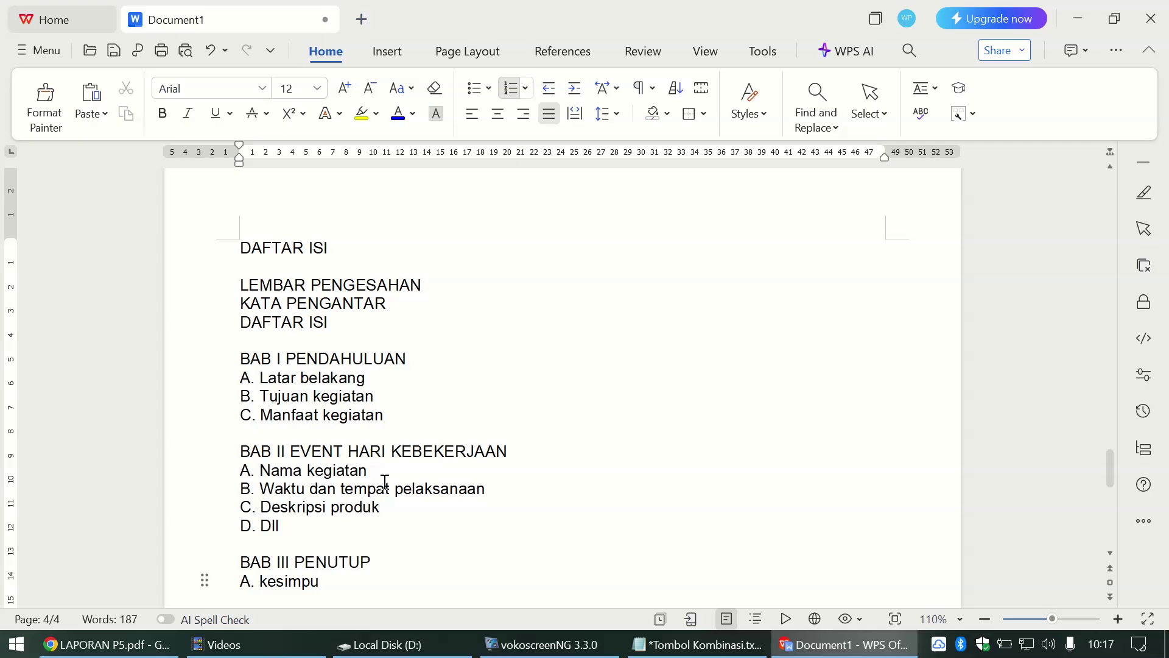
{"action": "type", "text": "lan"}
{"action": "key", "text": "Return"}
{"action": "key", "text": "alt+Tab"}
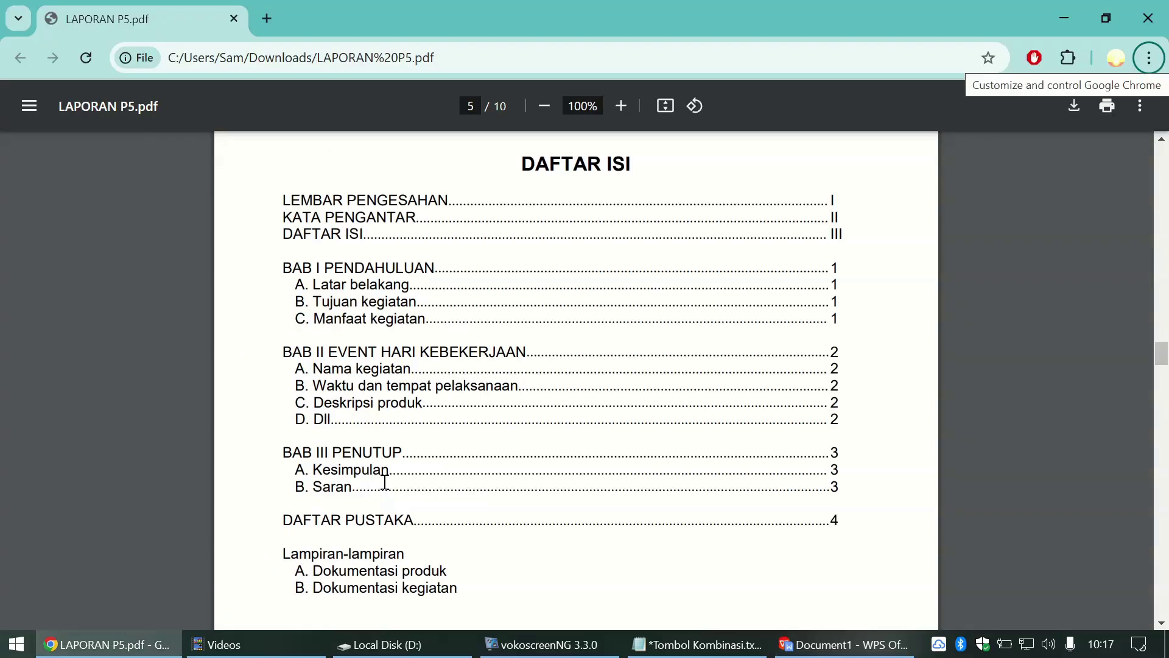
{"action": "key", "text": "alt+Tab"}
{"action": "type", "text": "s"}
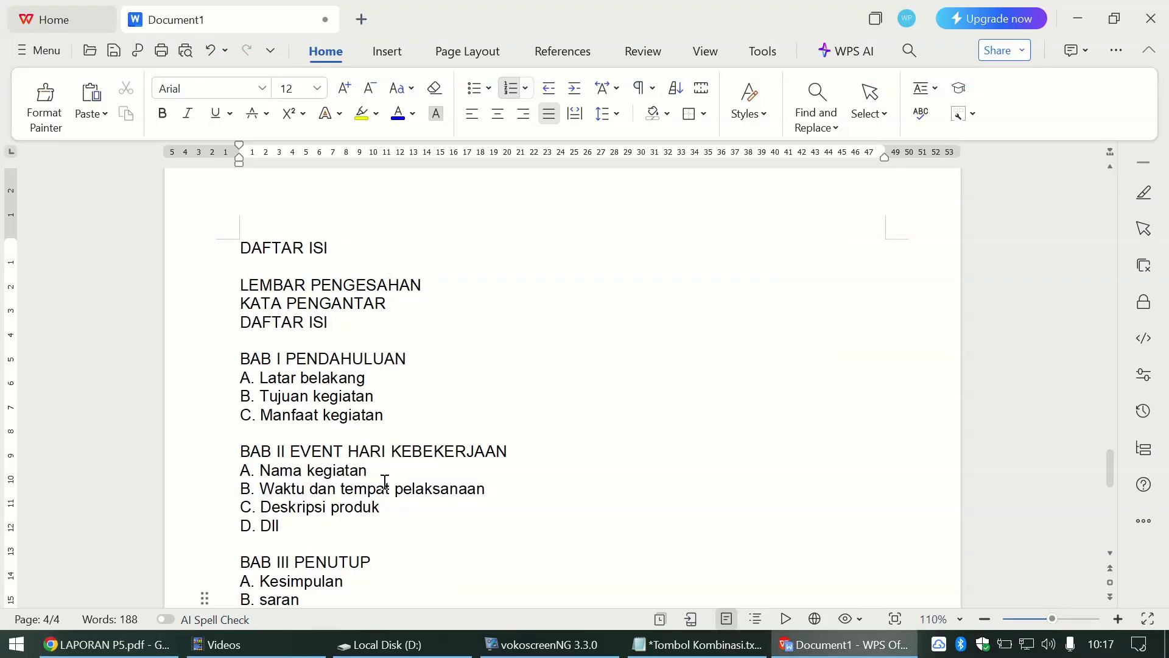
Step: Complete the "B. Saran" entry under BAB III PENUTUP and end the list with a blank line below it
{"action": "type", "text": "aran"}
{"action": "key", "text": "Return"}
{"action": "key", "text": "alt+Tab"}
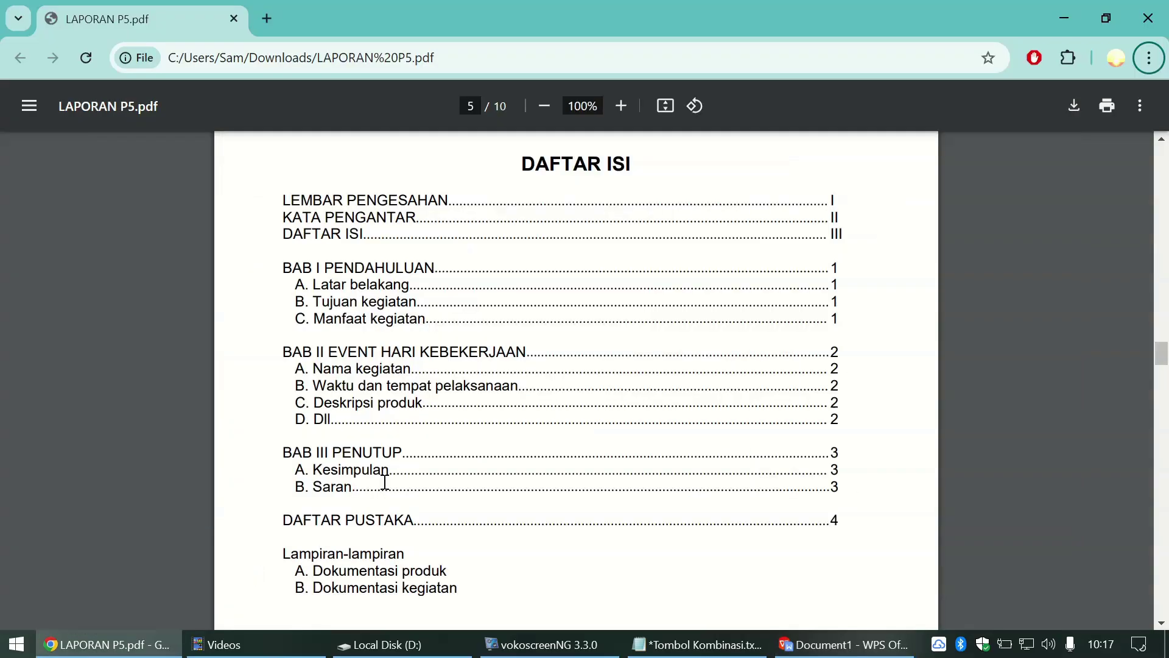
{"action": "key", "text": "alt+Tab"}
{"action": "key", "text": "Return"}
{"action": "key", "text": "Return"}
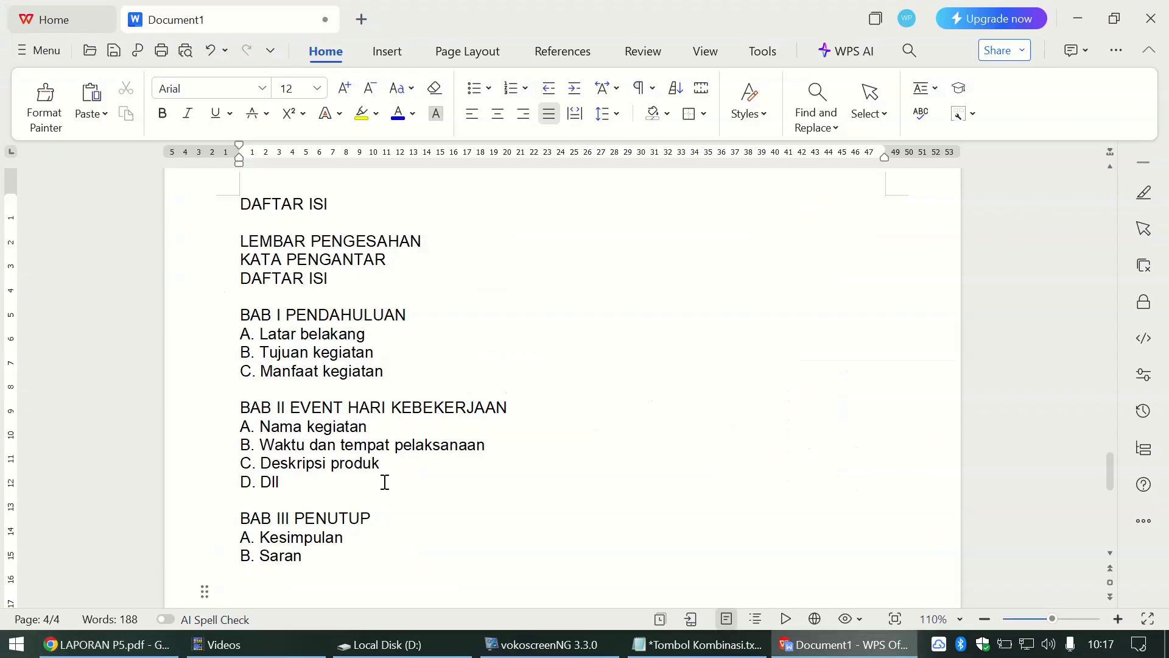
Step: Add the entry "DAFTAR PUSTAKA" in capitals below the BAB III list, following the PDF
{"action": "key", "text": "alt+Tab"}
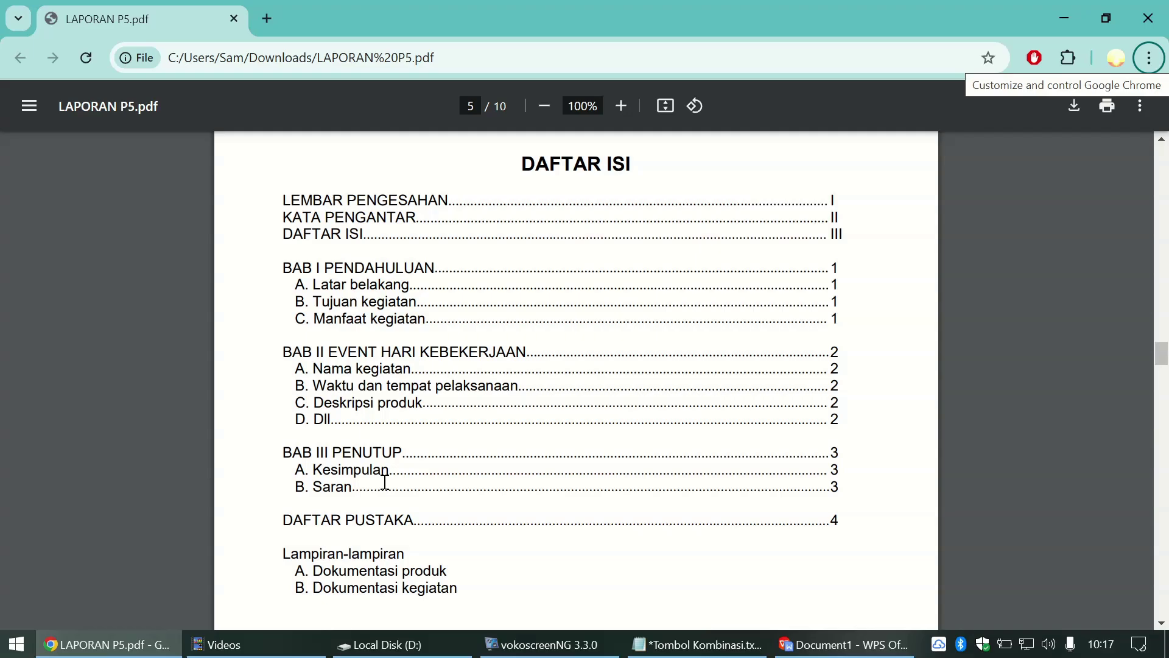
{"action": "key", "text": "alt+Tab"}
{"action": "type", "text": "da"}
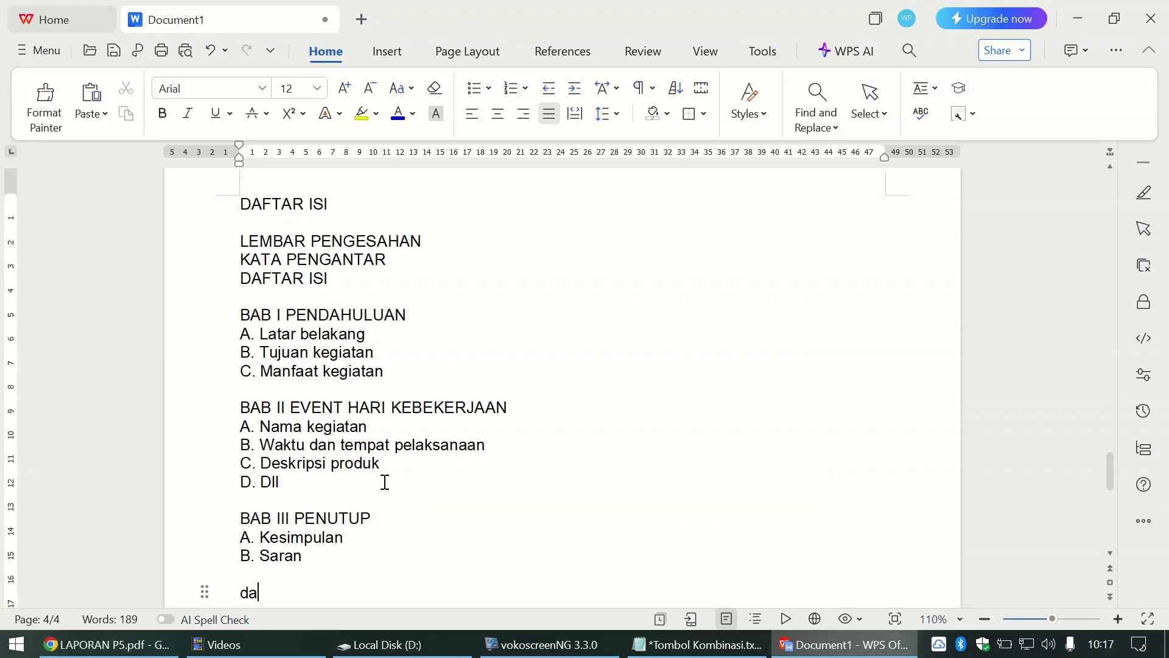
{"action": "key", "text": "BackSpace"}
{"action": "key", "text": "BackSpace"}
{"action": "type", "text": "DAFTAR PUS"}
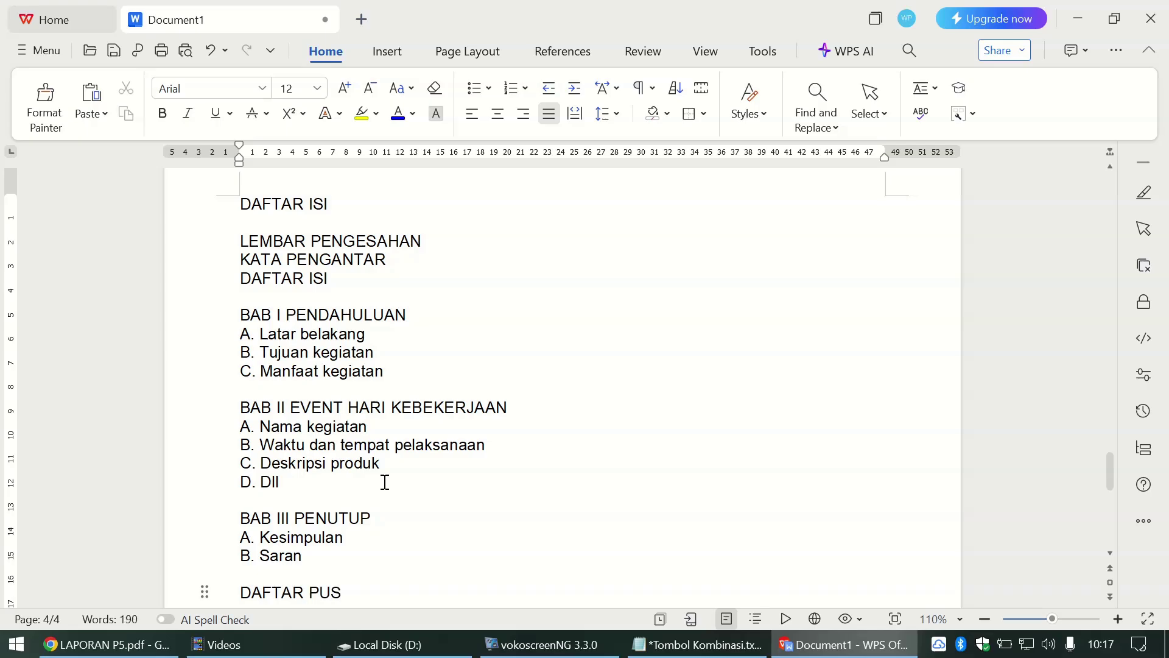
{"action": "type", "text": "TAKA"}
{"action": "key", "text": "Return"}
Step: Add the heading "Lampiran-lampiran" below DAFTAR PUSTAKA, as in the PDF
{"action": "key", "text": "alt+Tab"}
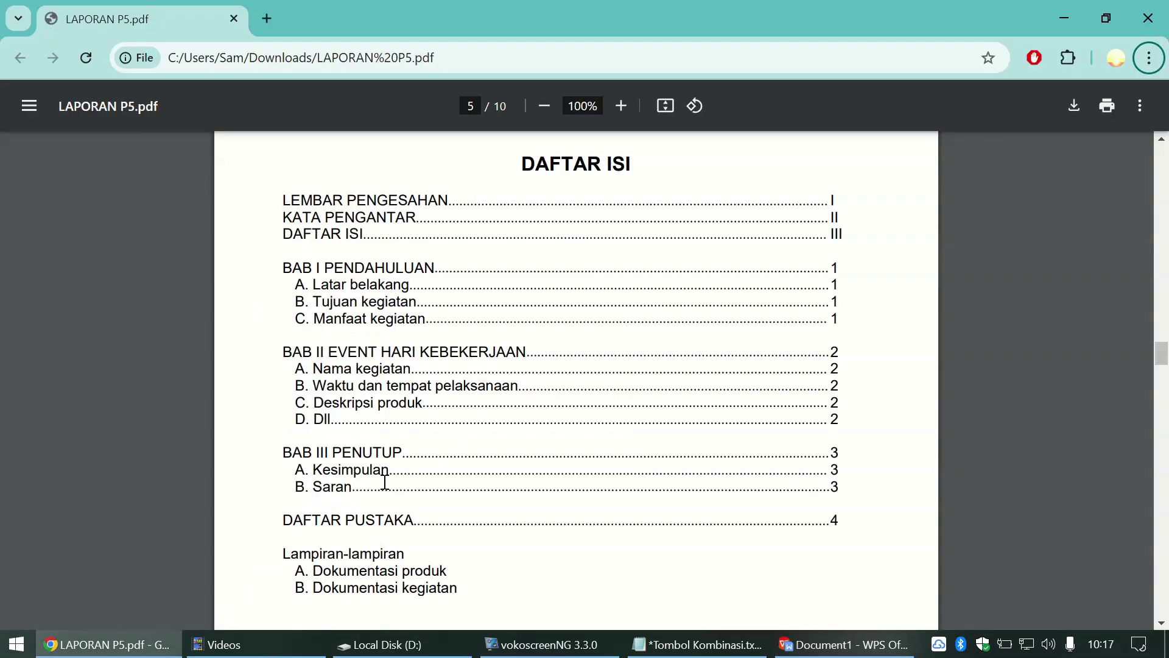
{"action": "key", "text": "alt+Tab"}
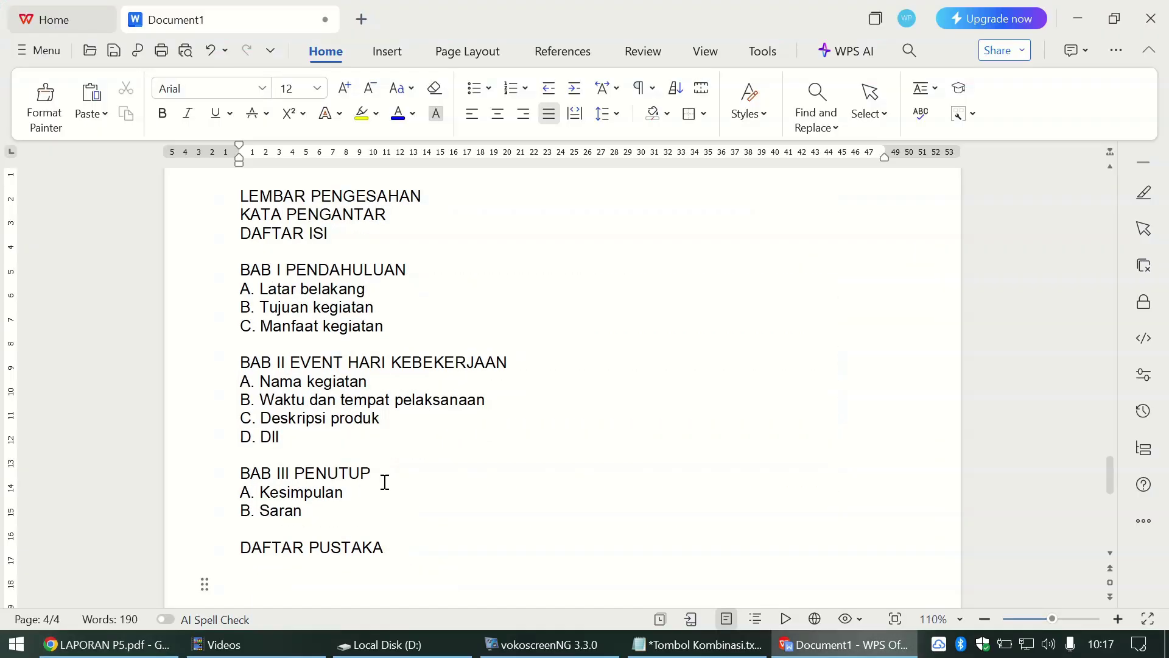
{"action": "type", "text": "lampiran lampiran"}
{"action": "key", "text": "Return"}
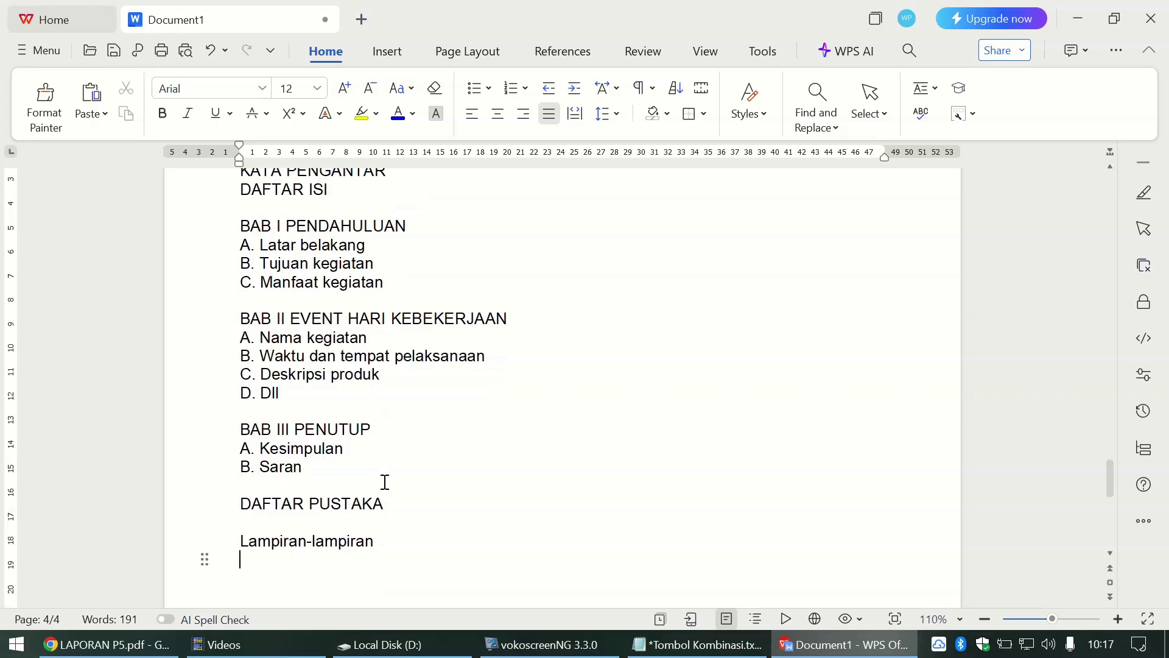
Step: List "A. Dokumentasi produk" and "B. Dokumentasi kegiatan" under Lampiran-lampiran, following the PDF
{"action": "key", "text": "alt+Tab"}
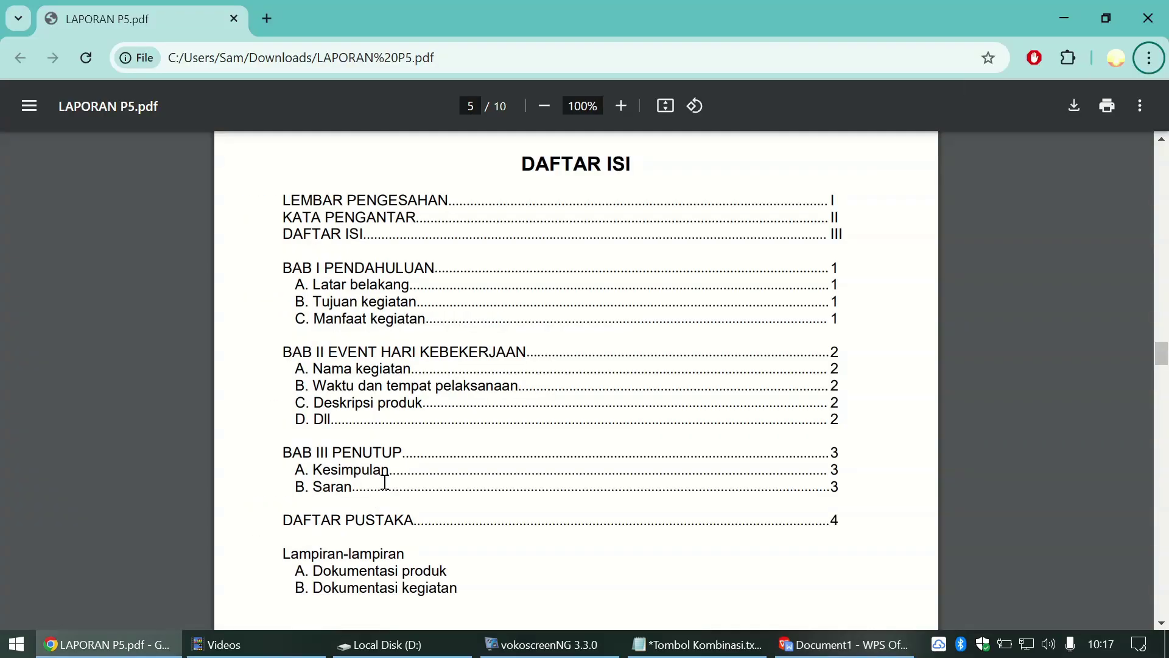
{"action": "key", "text": "alt+Tab"}
{"action": "type", "text": "A."}
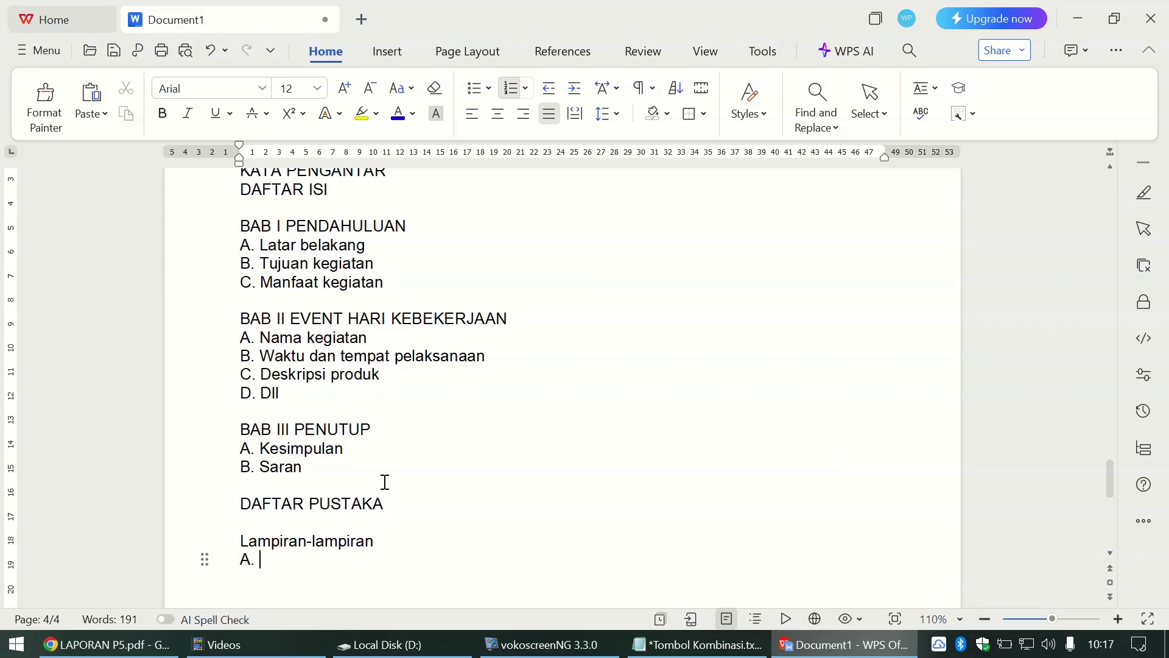
{"action": "type", "text": " dokumentasi produk"}
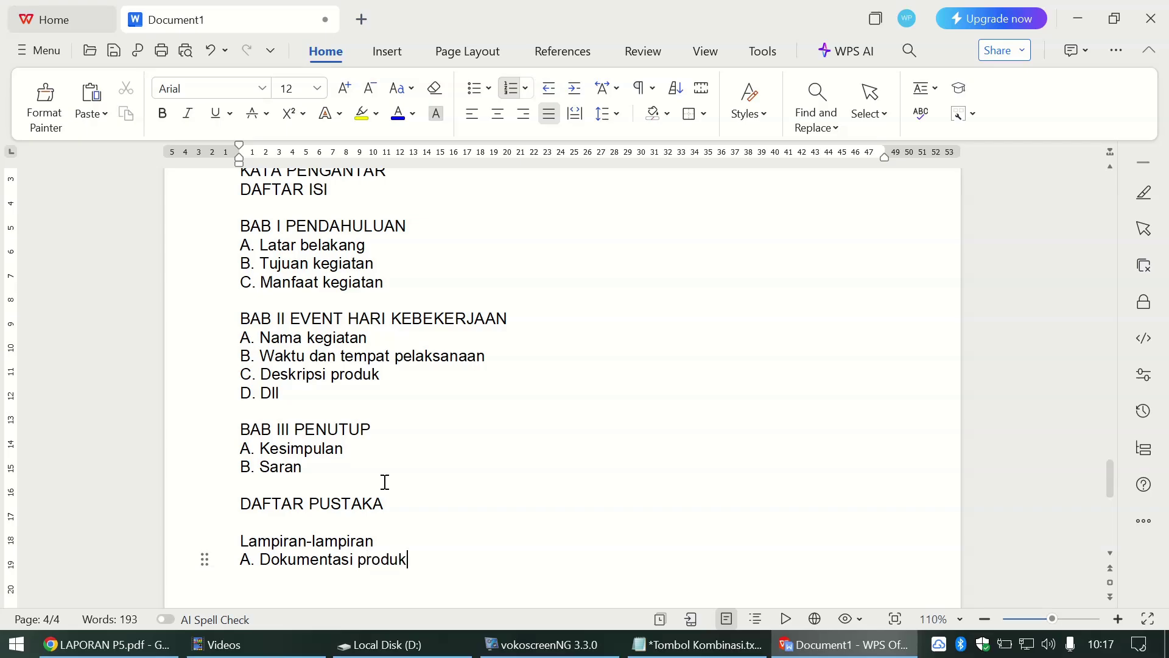
{"action": "key", "text": "Return"}
{"action": "type", "text": "dokumentasi "}
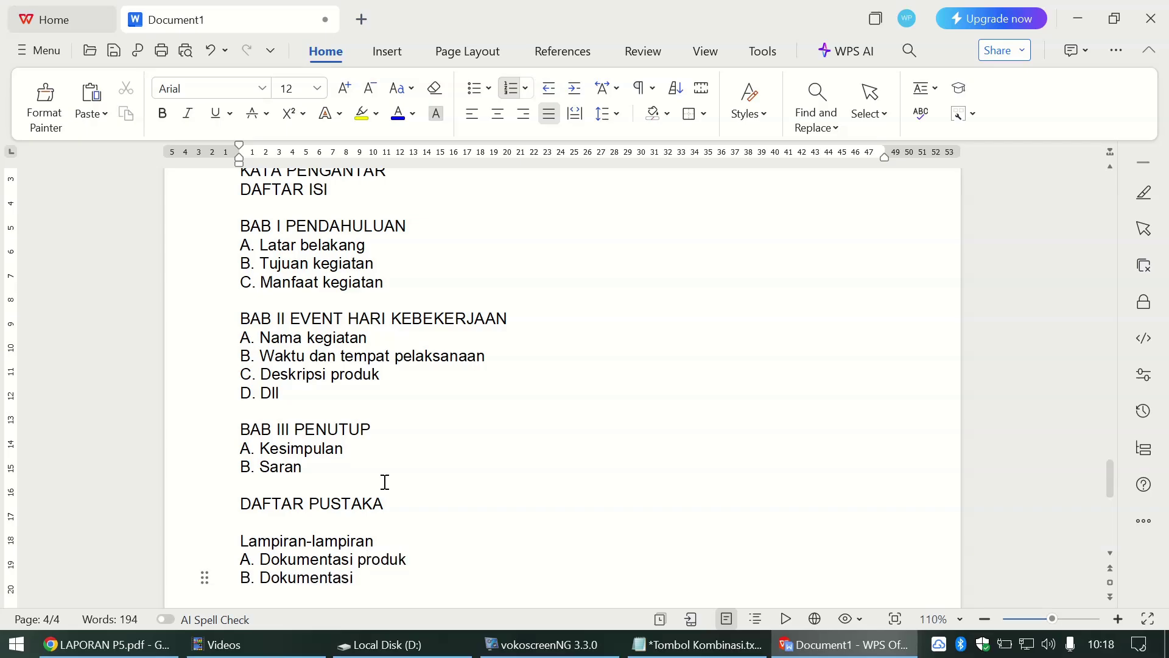
{"action": "type", "text": "kegiatan"}
Step: Compare the list layout with the PDF and indent the three BAB I PENDAHULUAN sub-entries to the 1 mark on the ruler
{"action": "scroll", "coordinate": [445, 471], "scroll_direction": "up", "scroll_amount": 3}
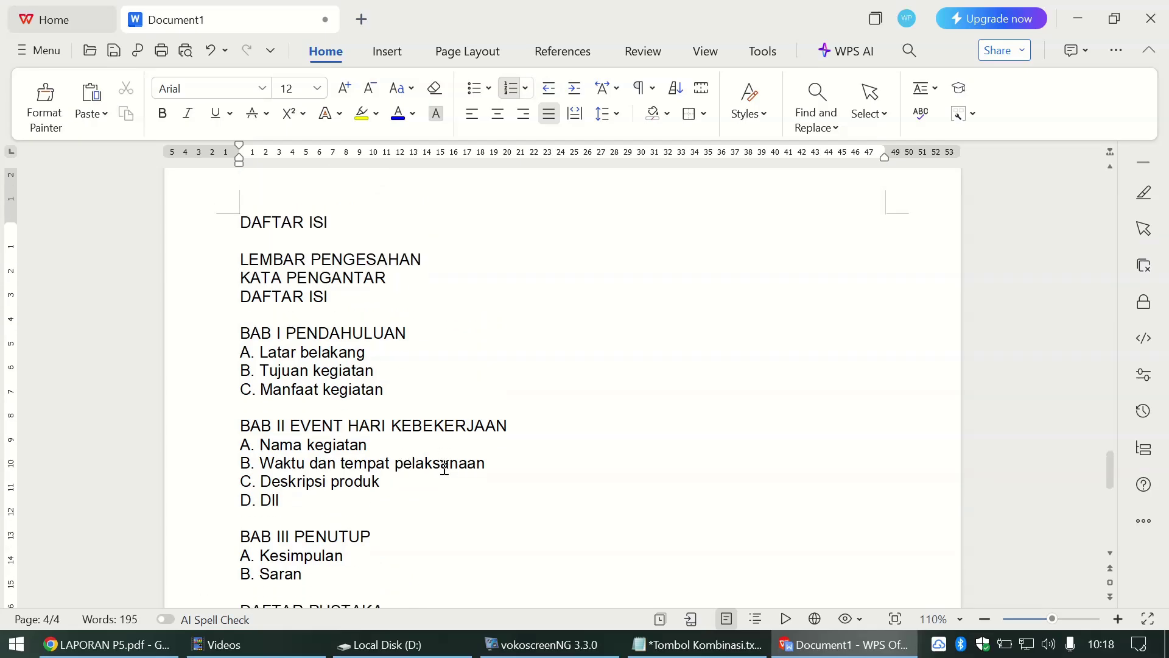
{"action": "scroll", "coordinate": [445, 468], "scroll_direction": "down", "scroll_amount": 5}
{"action": "scroll", "coordinate": [445, 468], "scroll_direction": "up", "scroll_amount": 5}
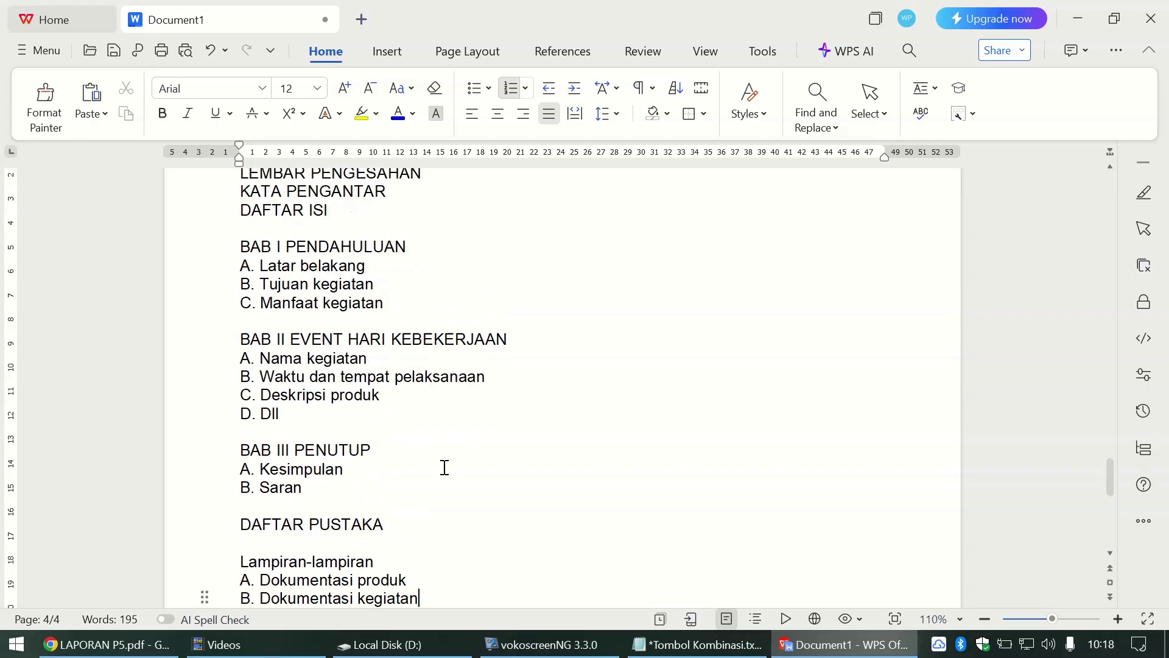
{"action": "key", "text": "alt+Tab"}
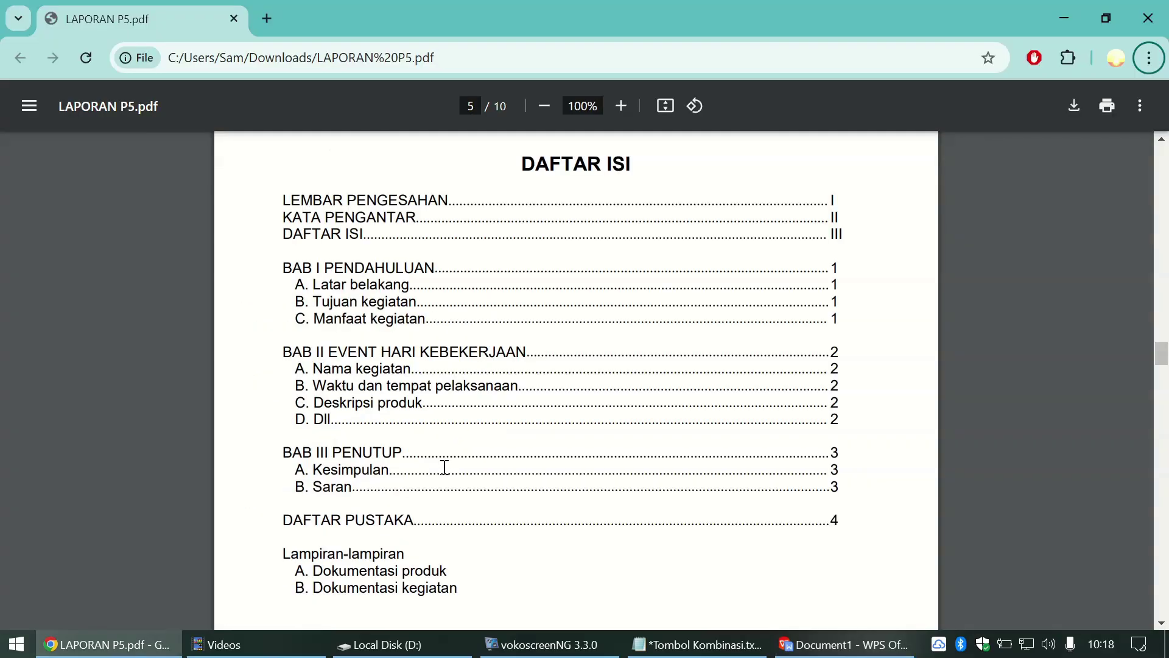
{"action": "key", "text": "alt+Tab"}
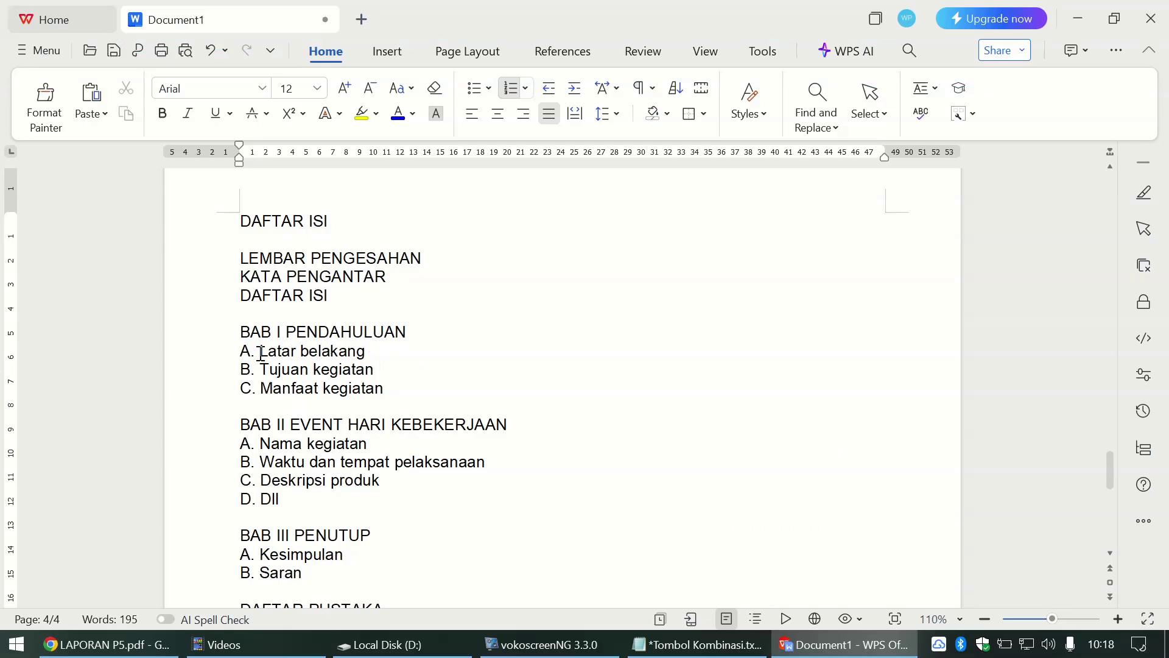
{"action": "left_click_drag", "start_coordinate": [261, 353], "coordinate": [315, 390]}
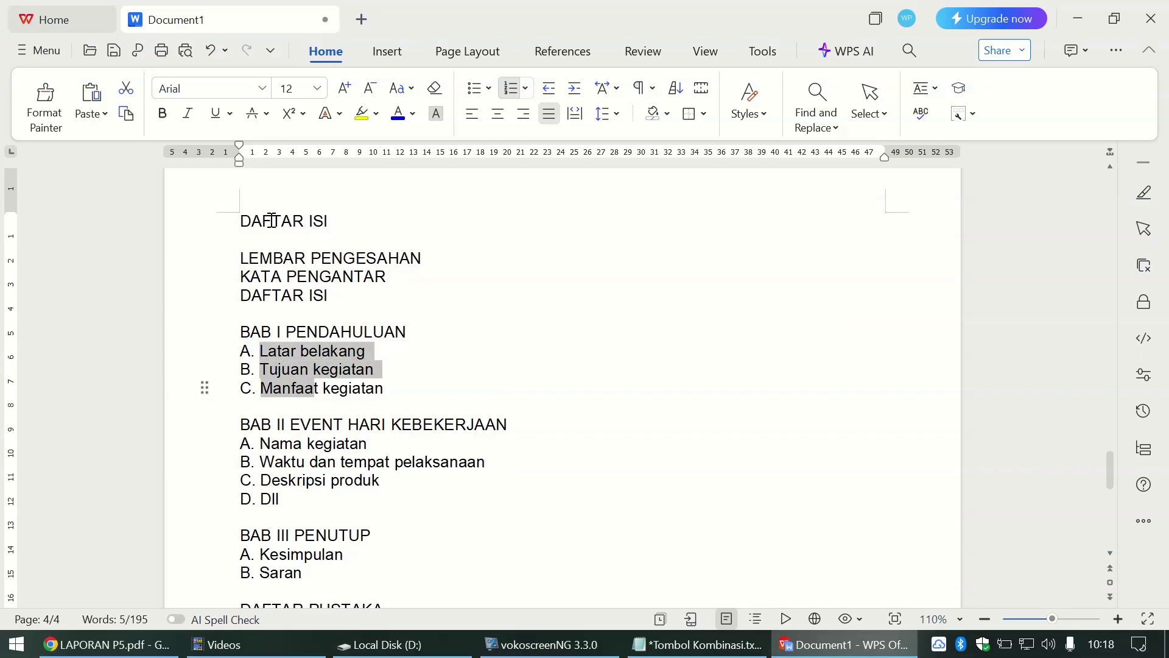
{"action": "left_click_drag", "start_coordinate": [240, 162], "coordinate": [252, 163]}
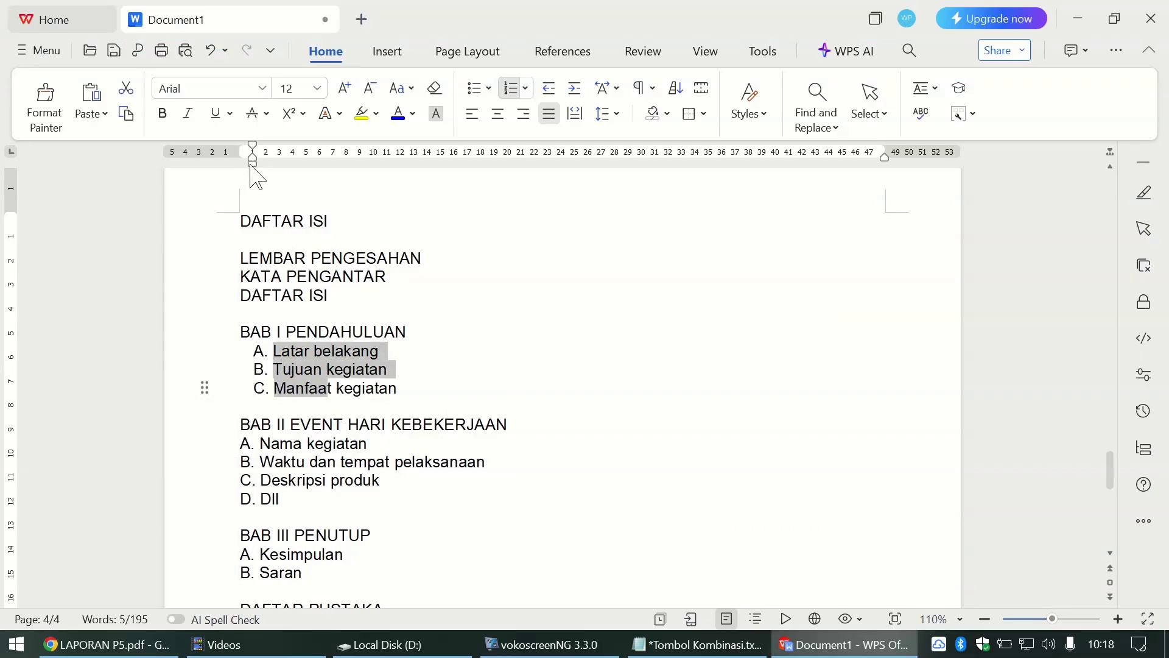
Step: Indent the four sub-entries under BAB II EVENT HARI KEBEKERJAAN to the 1 mark on the ruler
{"action": "scroll", "coordinate": [318, 405], "scroll_direction": "down", "scroll_amount": 3}
{"action": "left_click", "coordinate": [274, 348]}
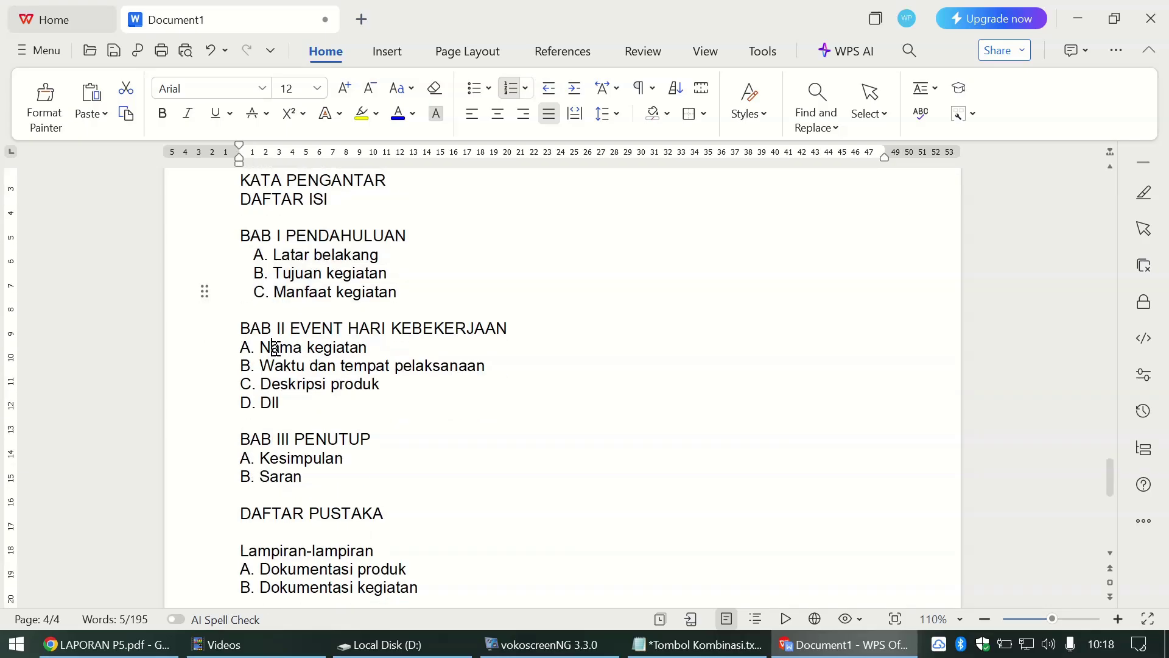
{"action": "left_click_drag", "start_coordinate": [275, 349], "coordinate": [280, 403]}
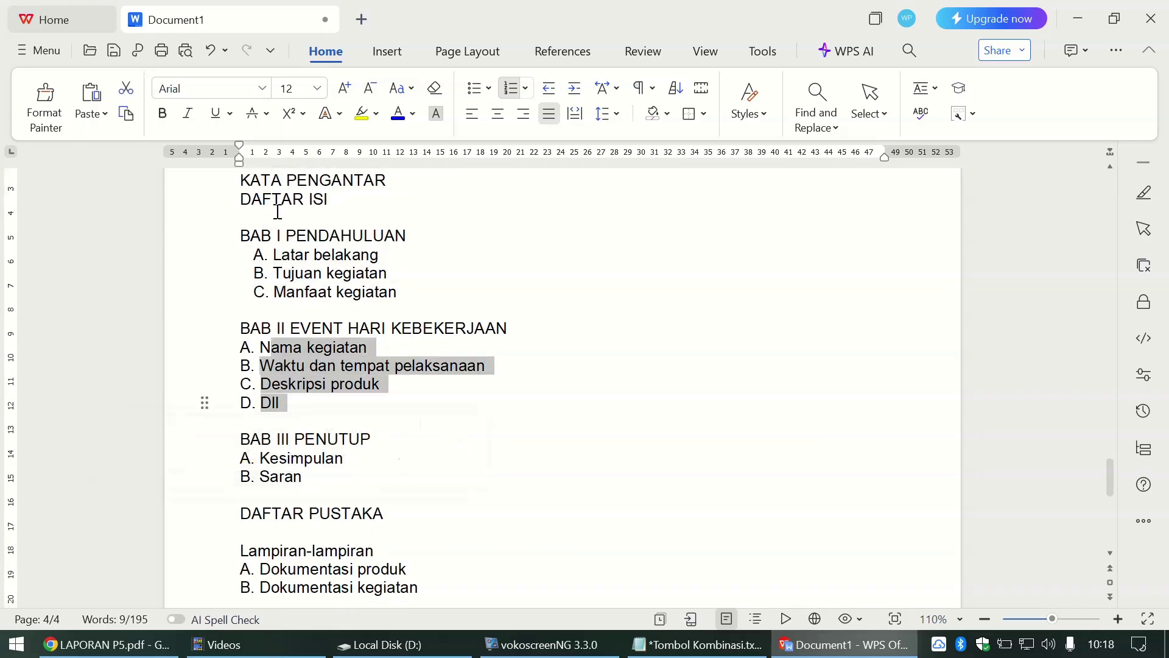
{"action": "left_click_drag", "start_coordinate": [240, 164], "coordinate": [250, 168]}
{"action": "left_click", "coordinate": [285, 452]}
Step: Check the BAB III layout in the PDF and indent "Kesimpulan" and "Saran" to the 1 mark on the ruler
{"action": "key", "text": "alt+Tab"}
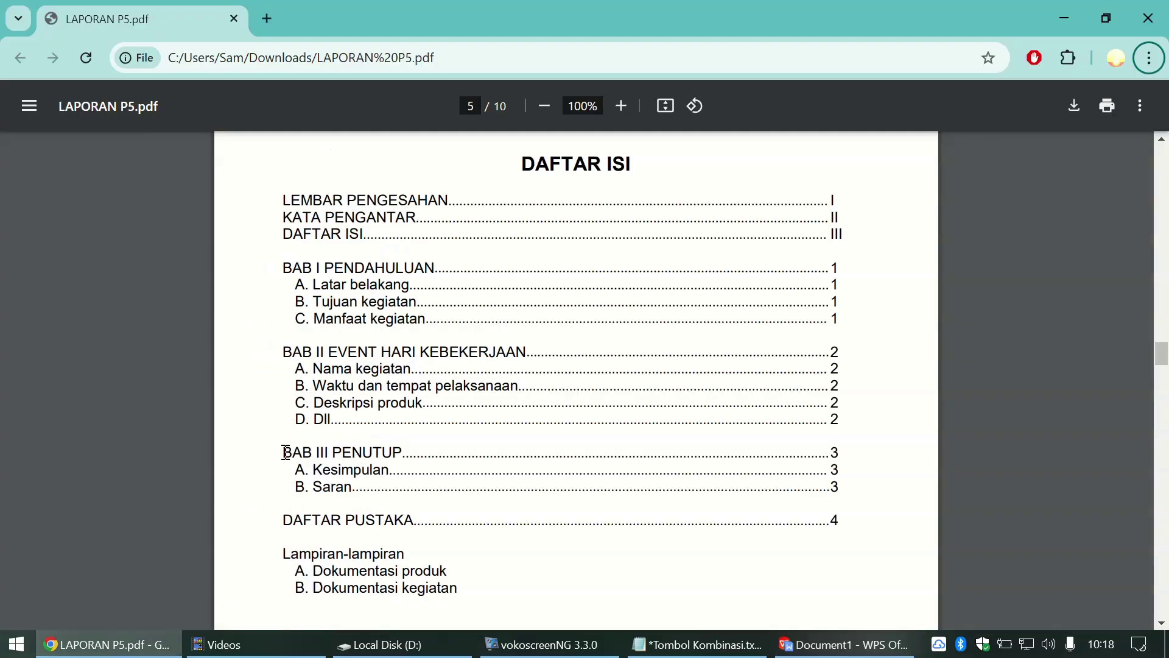
{"action": "scroll", "coordinate": [348, 456], "scroll_direction": "down", "scroll_amount": 2}
{"action": "scroll", "coordinate": [347, 456], "scroll_direction": "up", "scroll_amount": 1}
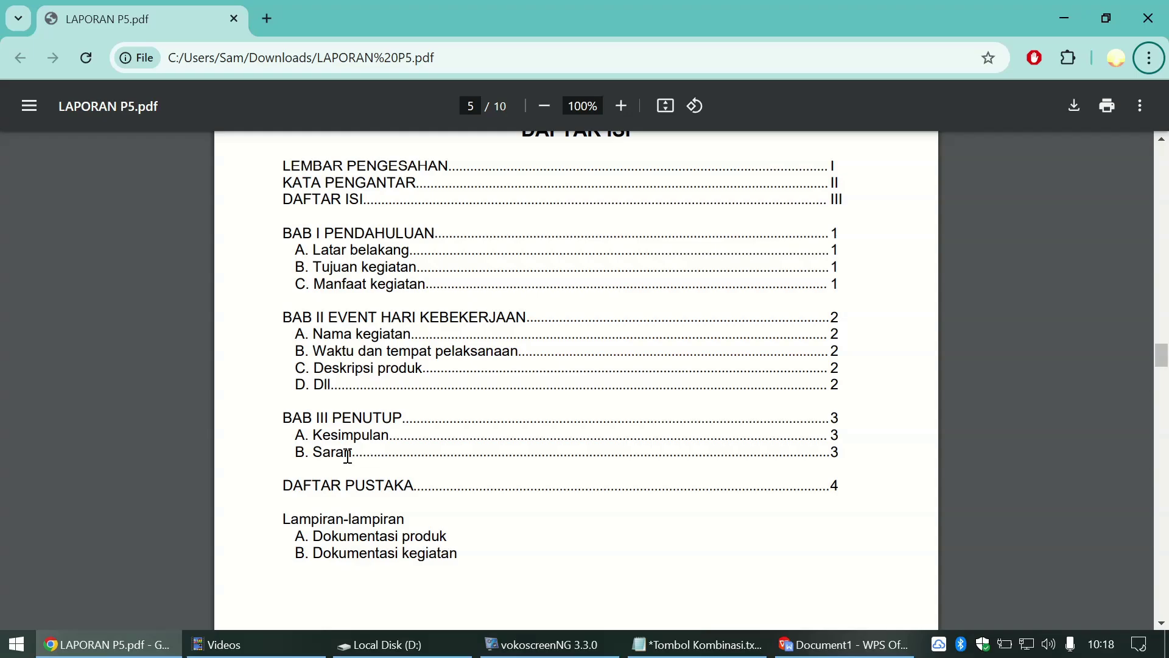
{"action": "key", "text": "alt+Tab"}
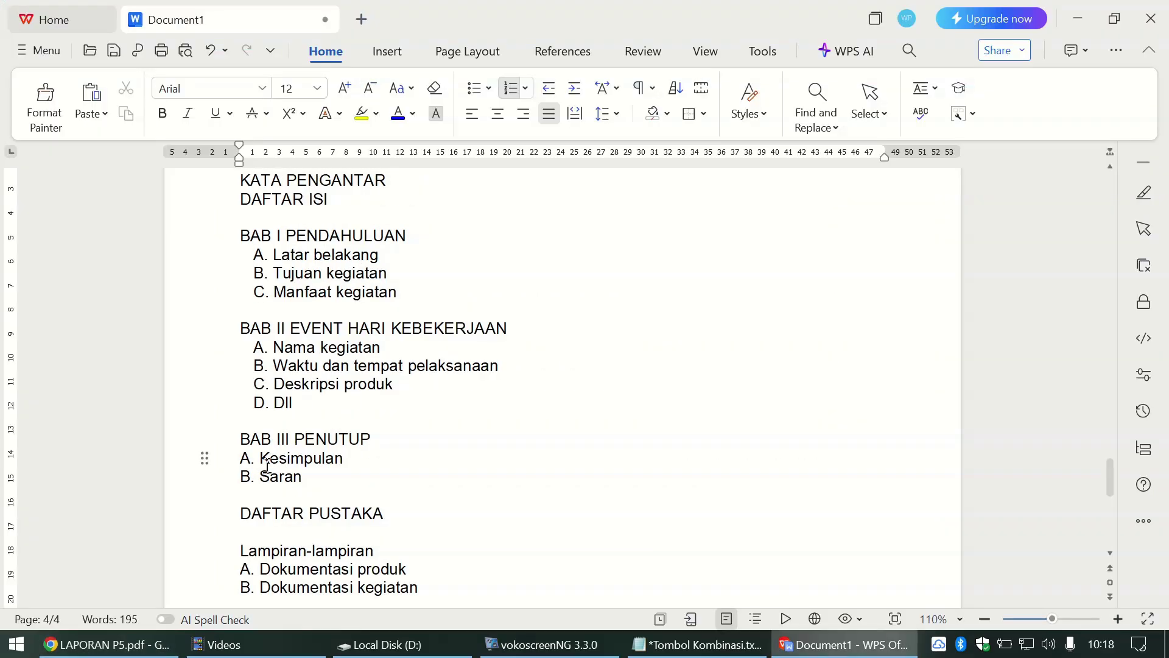
{"action": "left_click_drag", "start_coordinate": [268, 458], "coordinate": [279, 476]}
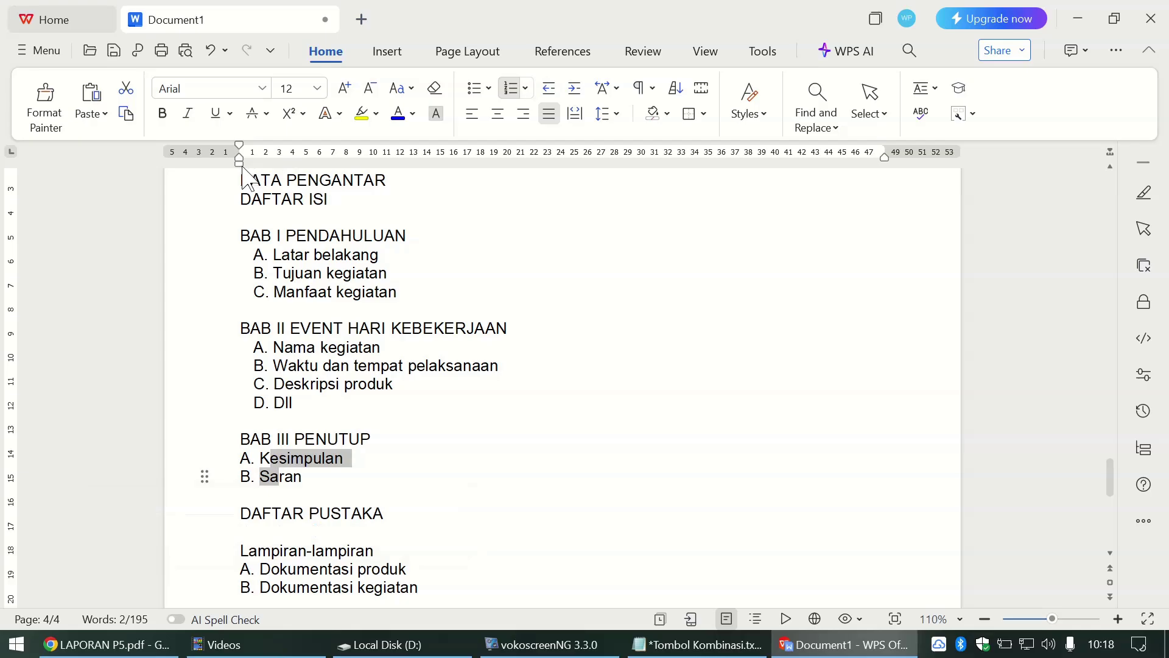
{"action": "left_click_drag", "start_coordinate": [241, 163], "coordinate": [255, 165]}
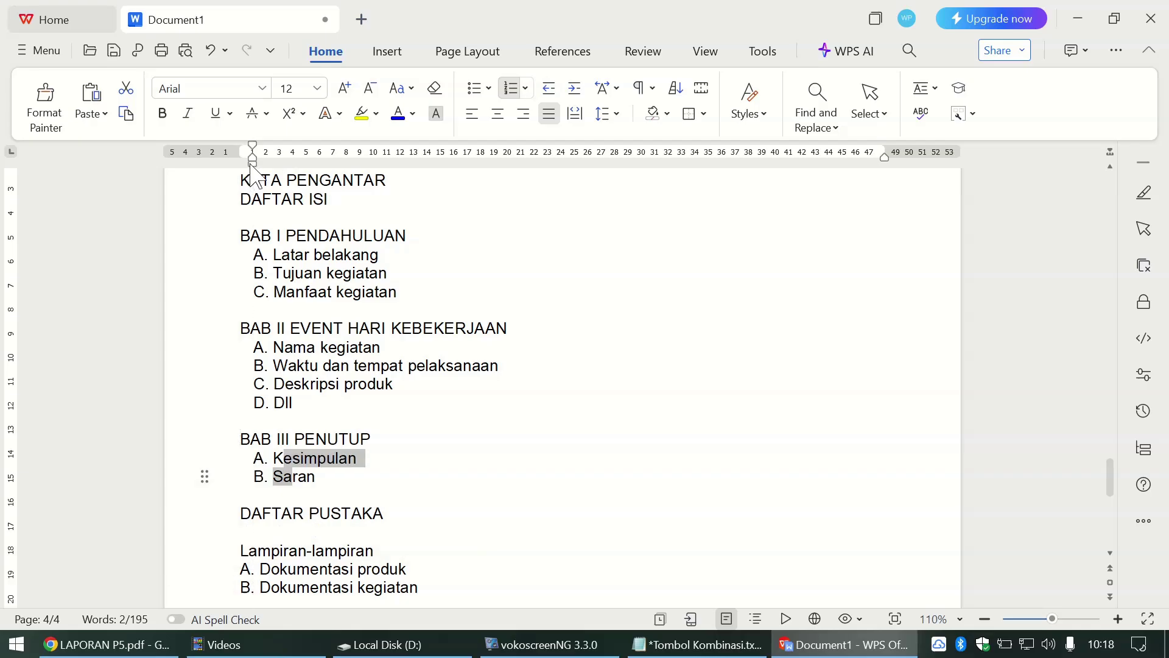
Step: Indent the two Dokumentasi entries under Lampiran-lampiran to the 1 mark on the ruler and check them against the PDF
{"action": "scroll", "coordinate": [278, 520], "scroll_direction": "down", "scroll_amount": 1}
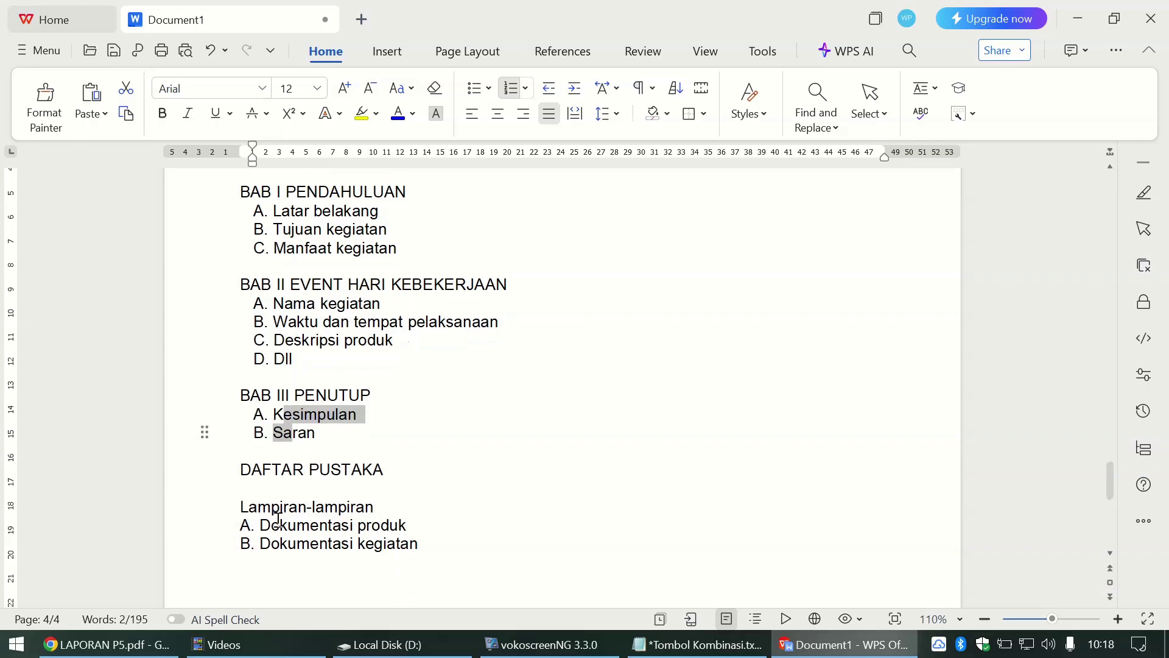
{"action": "left_click_drag", "start_coordinate": [277, 525], "coordinate": [311, 543]}
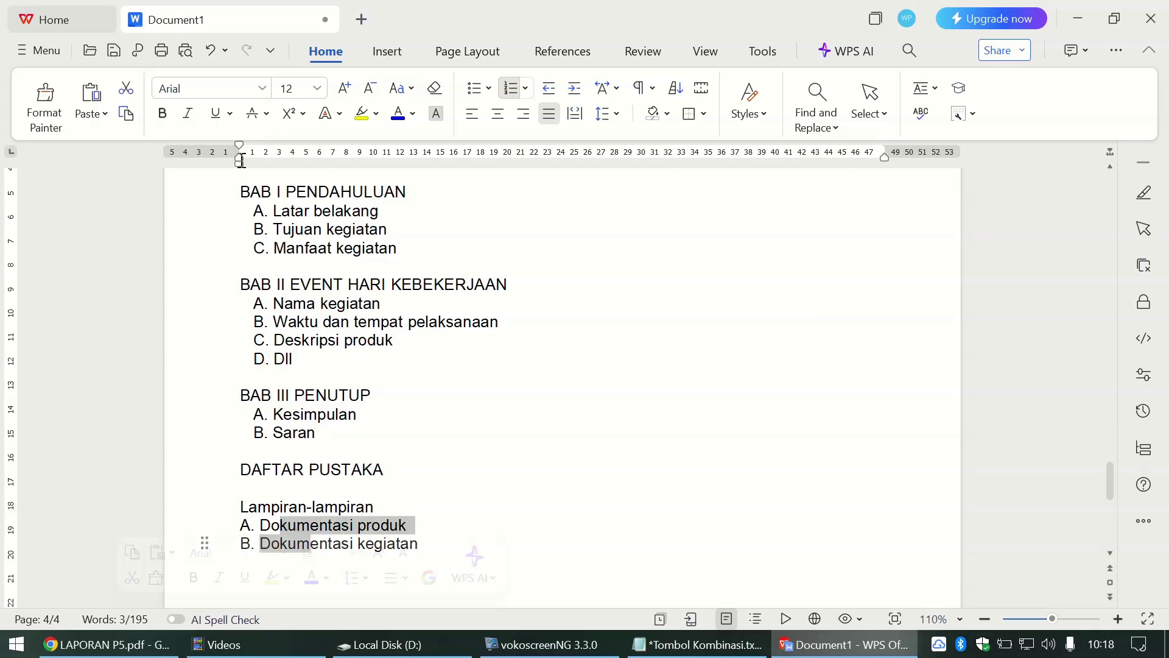
{"action": "left_click_drag", "start_coordinate": [239, 162], "coordinate": [248, 164]}
{"action": "key", "text": "alt+Tab"}
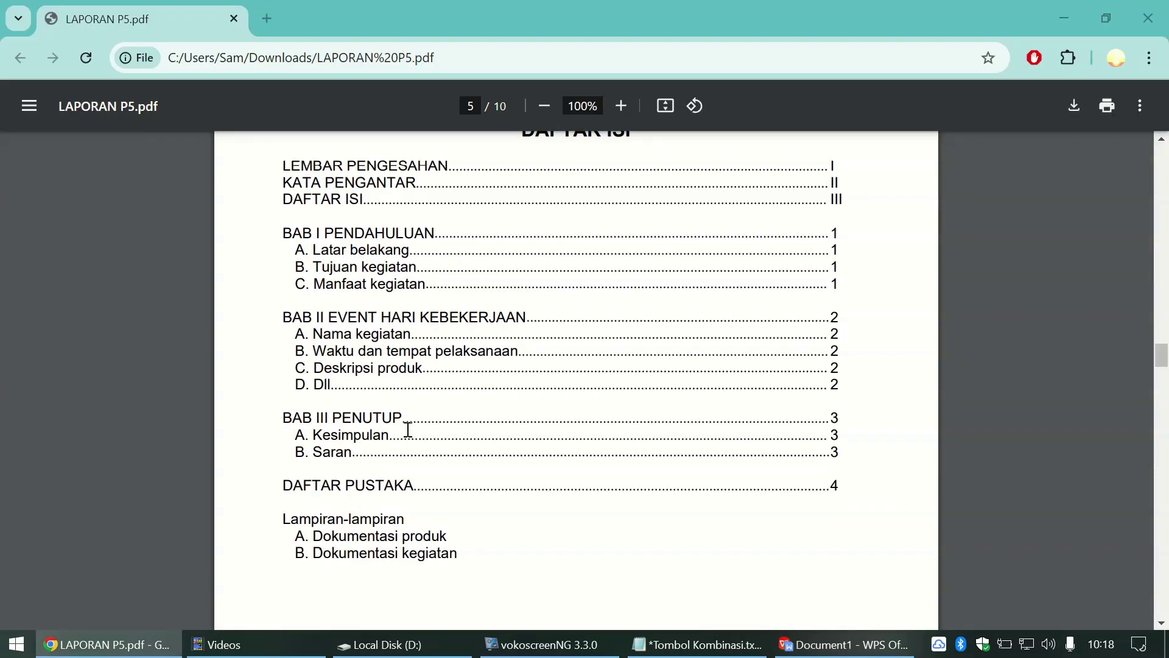
{"action": "key", "text": "alt+Tab"}
{"action": "key", "text": "Left"}
{"action": "key", "text": "End"}
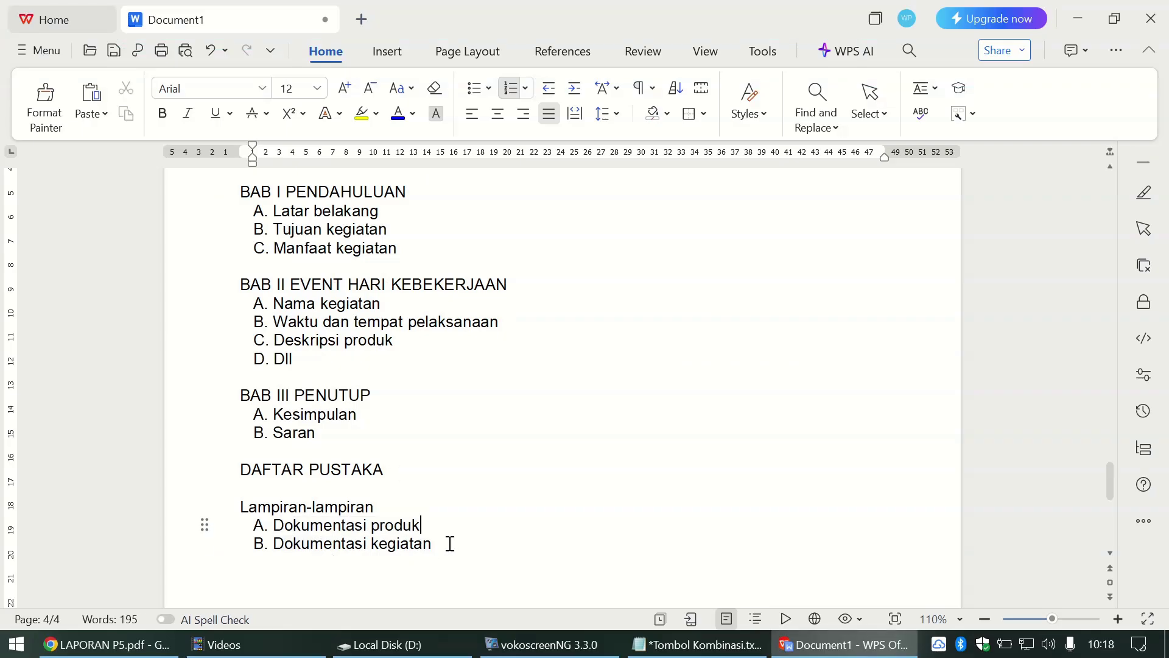
Step: Compare the whole DAFTAR ISI list with the PDF, checking its dotted leaders and page-number column
{"action": "key", "text": "alt+Tab"}
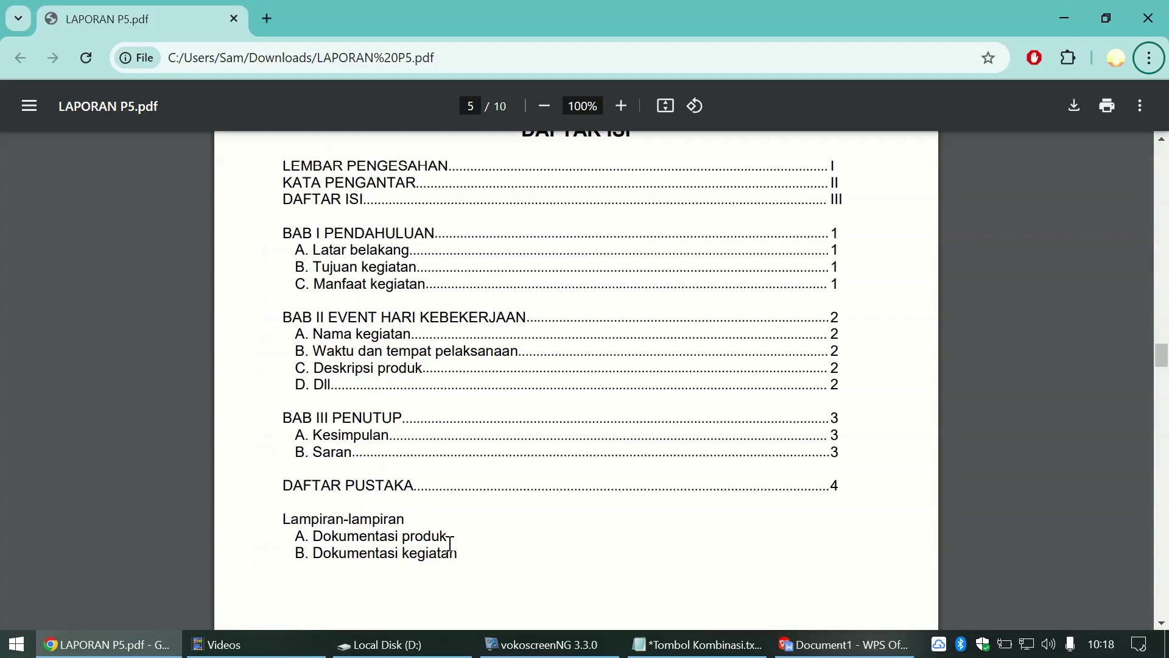
{"action": "key", "text": "alt+Tab"}
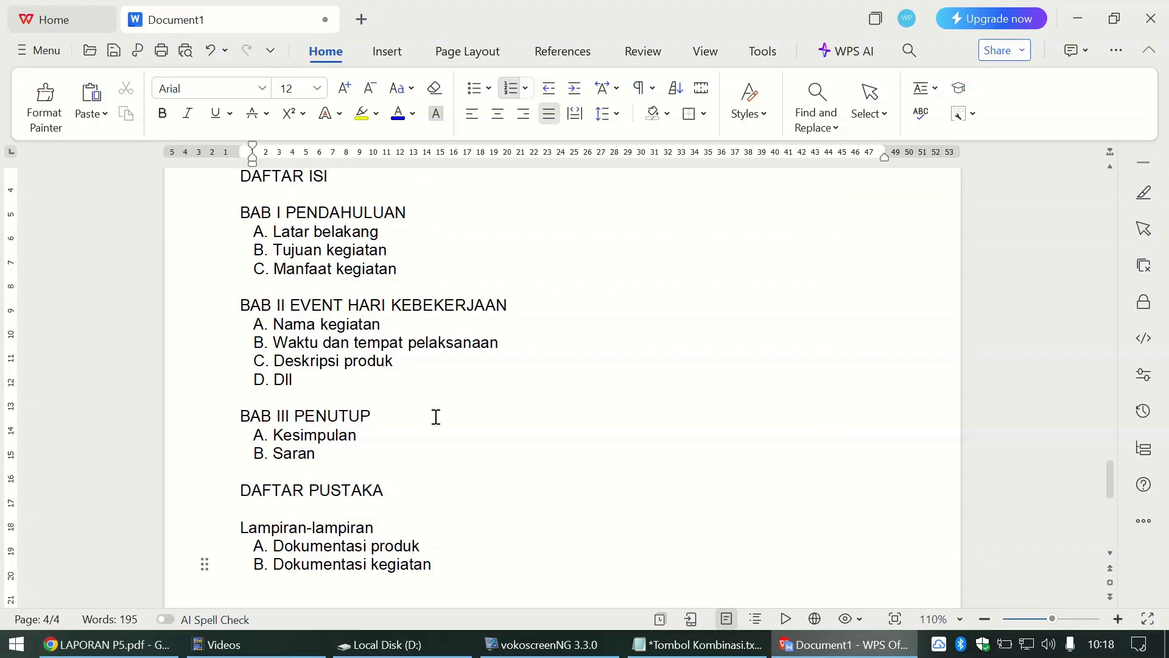
{"action": "type", "text": "LEMBAR PENGESAHAN KATA PENGANTAR DAFTAR ISI"}
{"action": "scroll", "coordinate": [436, 417], "scroll_direction": "up", "scroll_amount": 4}
{"action": "scroll", "coordinate": [436, 417], "scroll_direction": "down", "scroll_amount": 3}
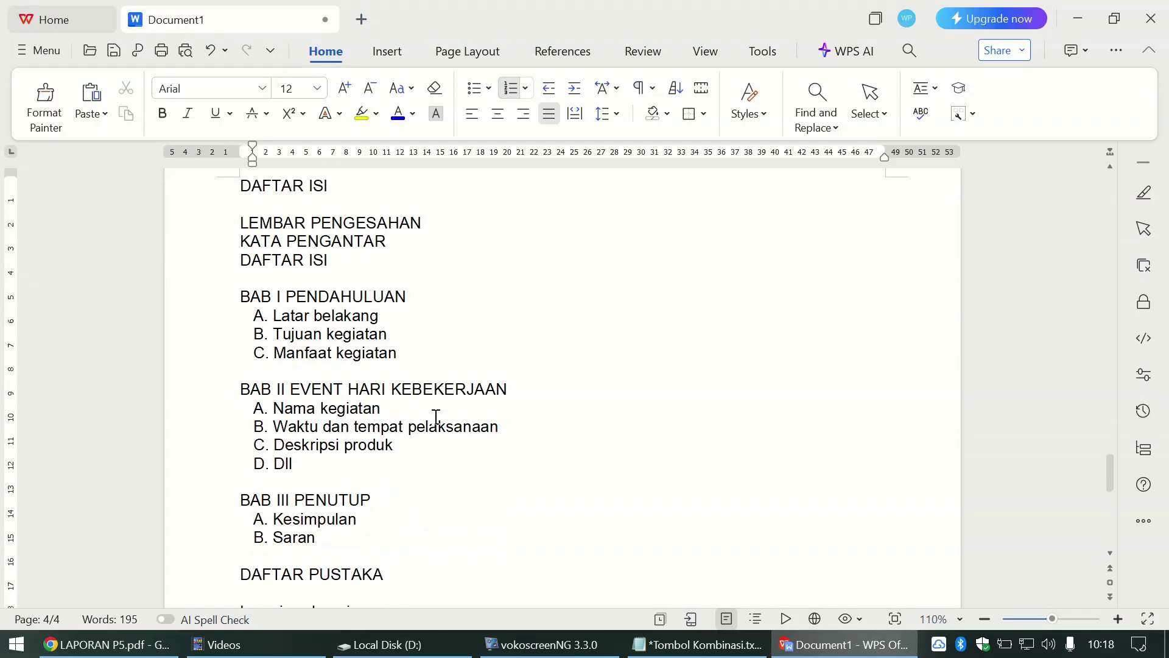
{"action": "key", "text": "alt+Tab"}
{"action": "key", "text": "alt+Tab"}
{"action": "key", "text": "alt+Tab"}
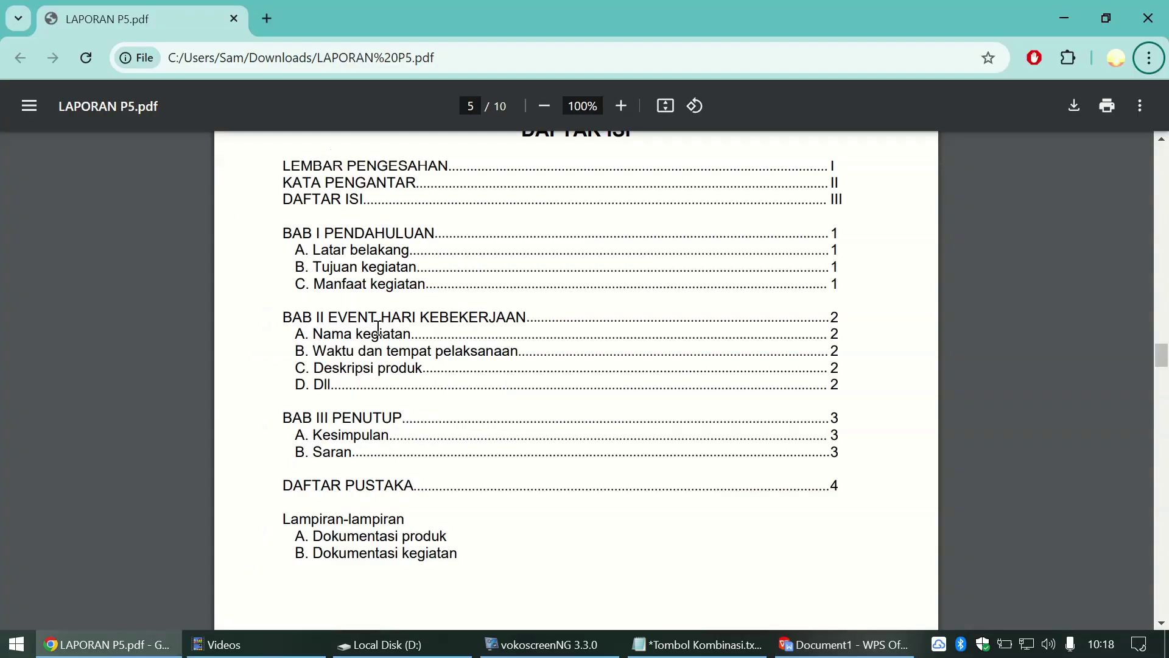
{"action": "key", "text": "alt+Tab"}
Step: Set a left tab stop at 45 ch with a dotted leader for the entries from LEMBAR PENGESAHAN to DAFTAR PUSTAKA
{"action": "left_click", "coordinate": [241, 225]}
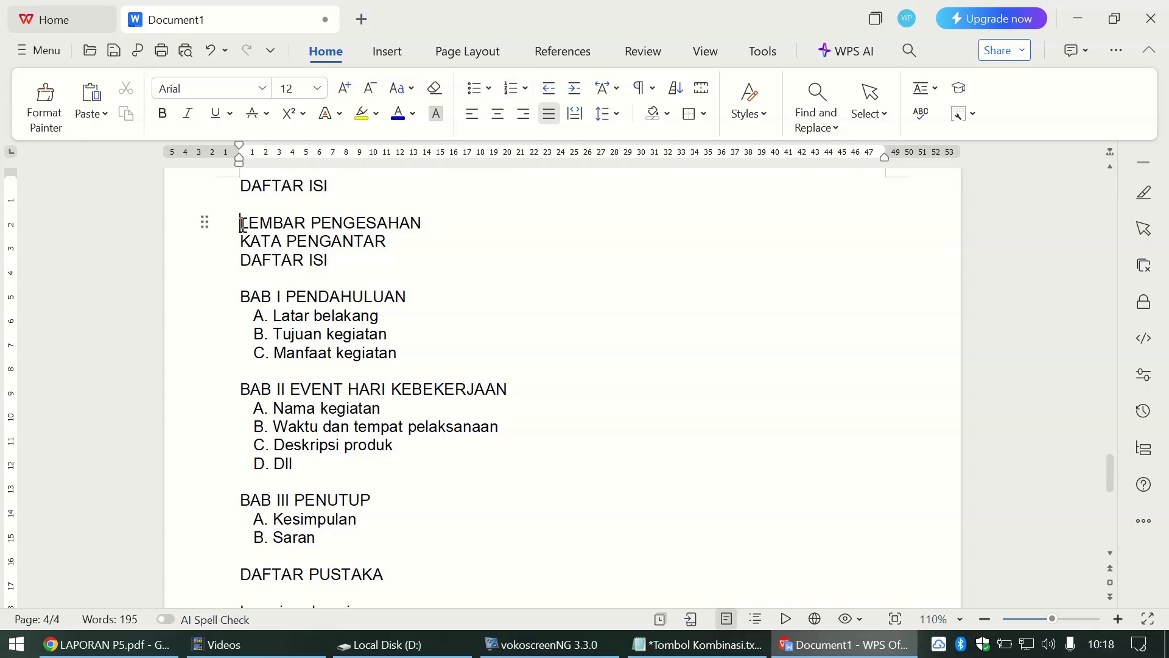
{"action": "left_click_drag", "start_coordinate": [242, 225], "coordinate": [386, 576]}
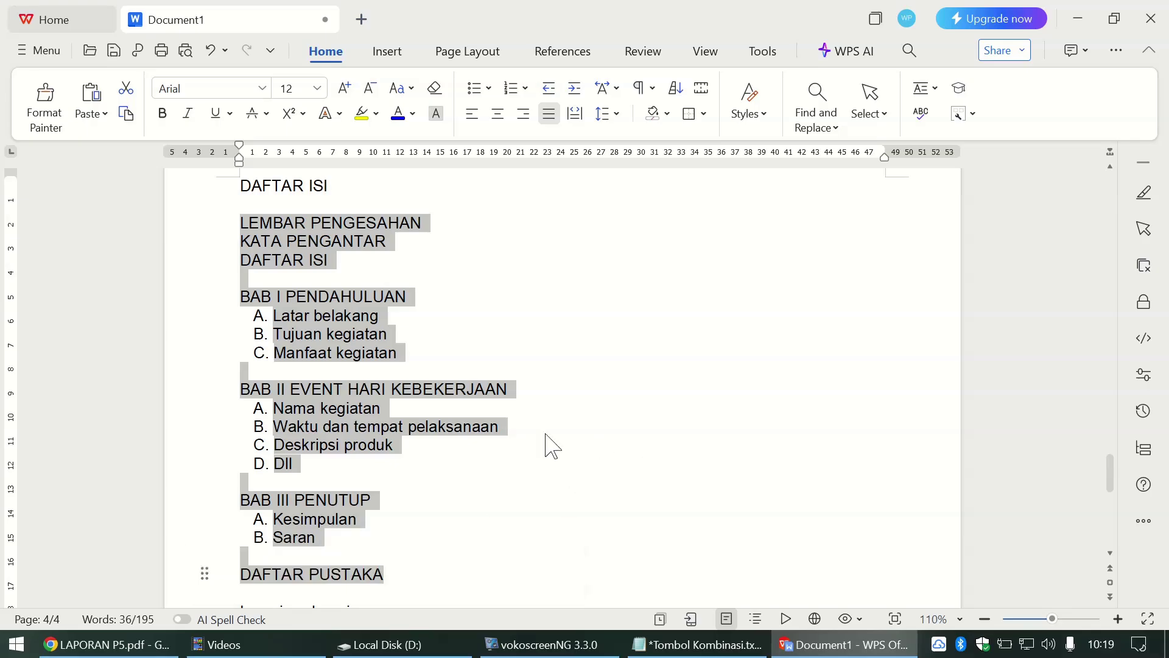
{"action": "right_click", "coordinate": [327, 334]}
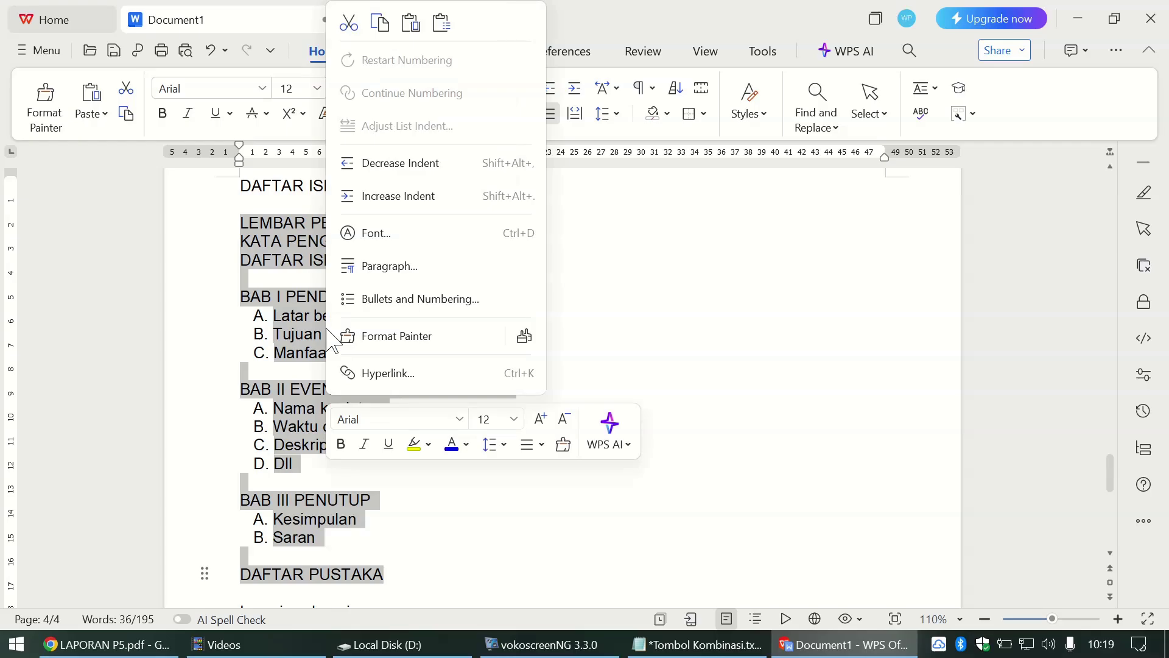
{"action": "left_click", "coordinate": [411, 268]}
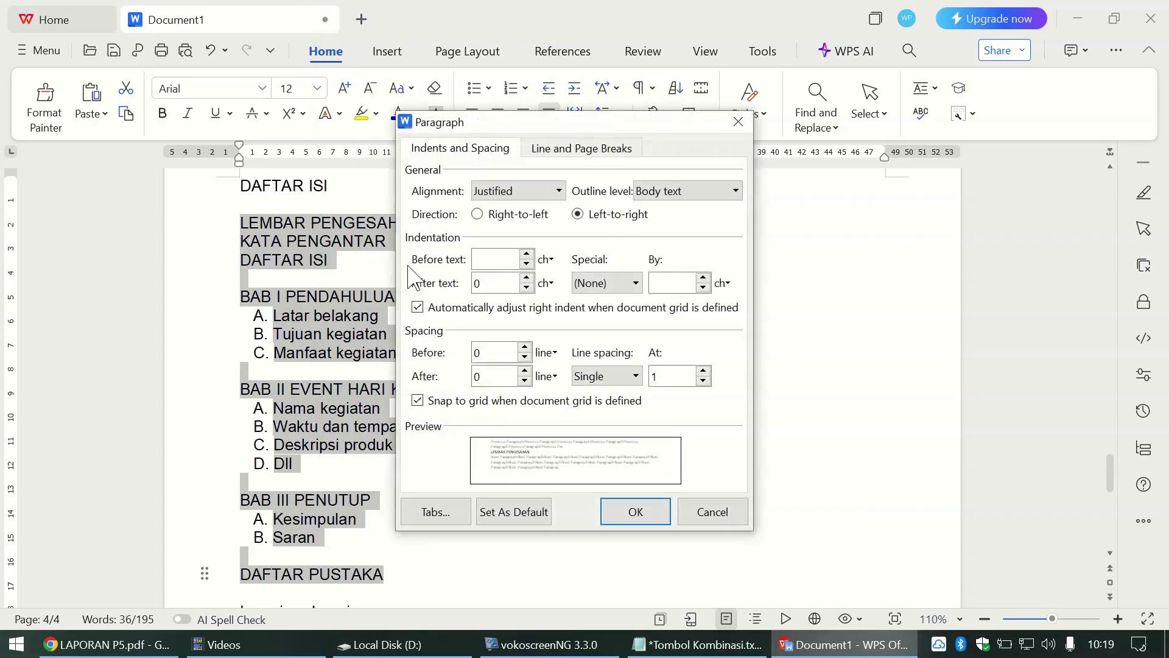
{"action": "left_click", "coordinate": [451, 511]}
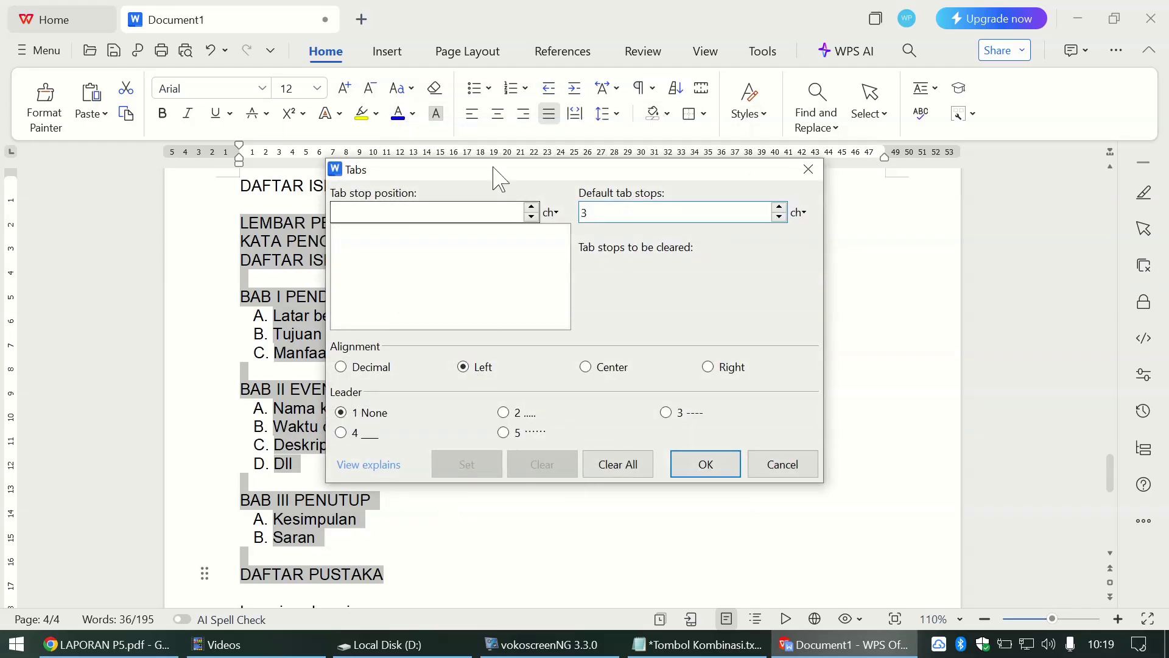
{"action": "left_click_drag", "start_coordinate": [497, 172], "coordinate": [478, 252]}
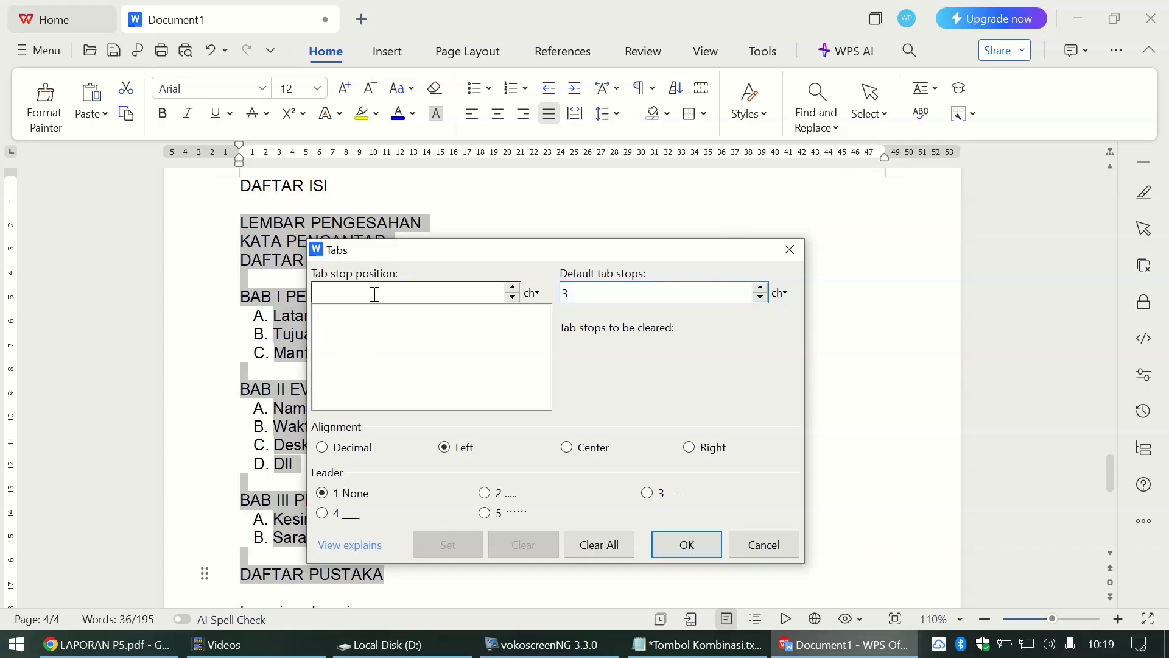
{"action": "type", "text": "43"}
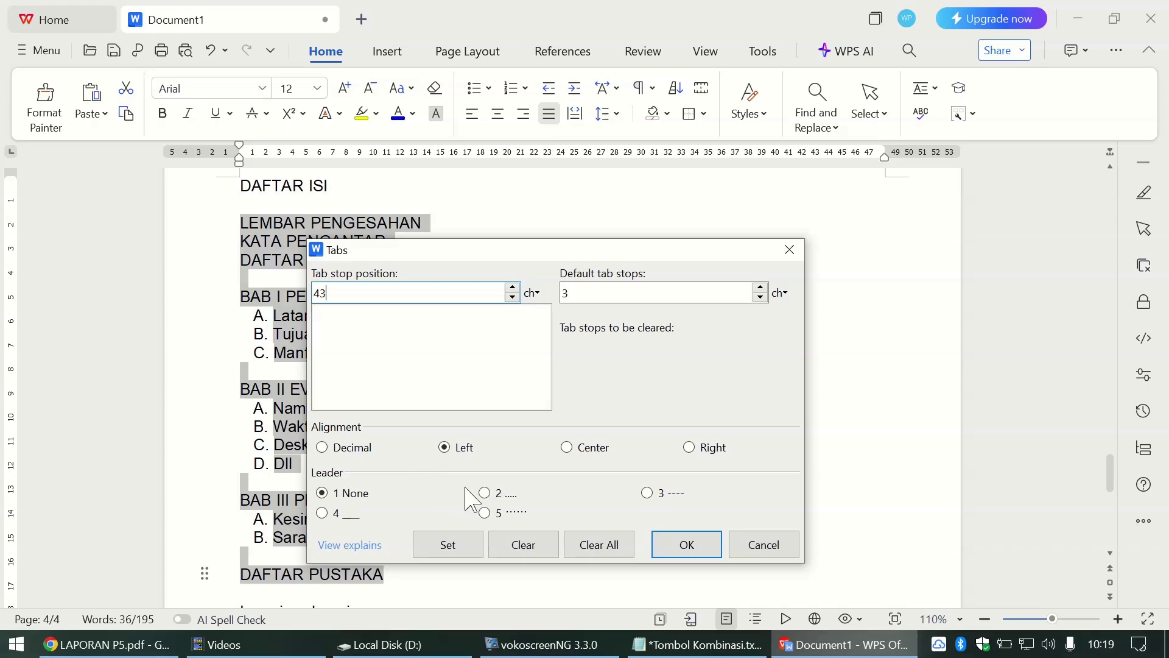
{"action": "left_click", "coordinate": [689, 546]}
{"action": "left_click", "coordinate": [511, 509]}
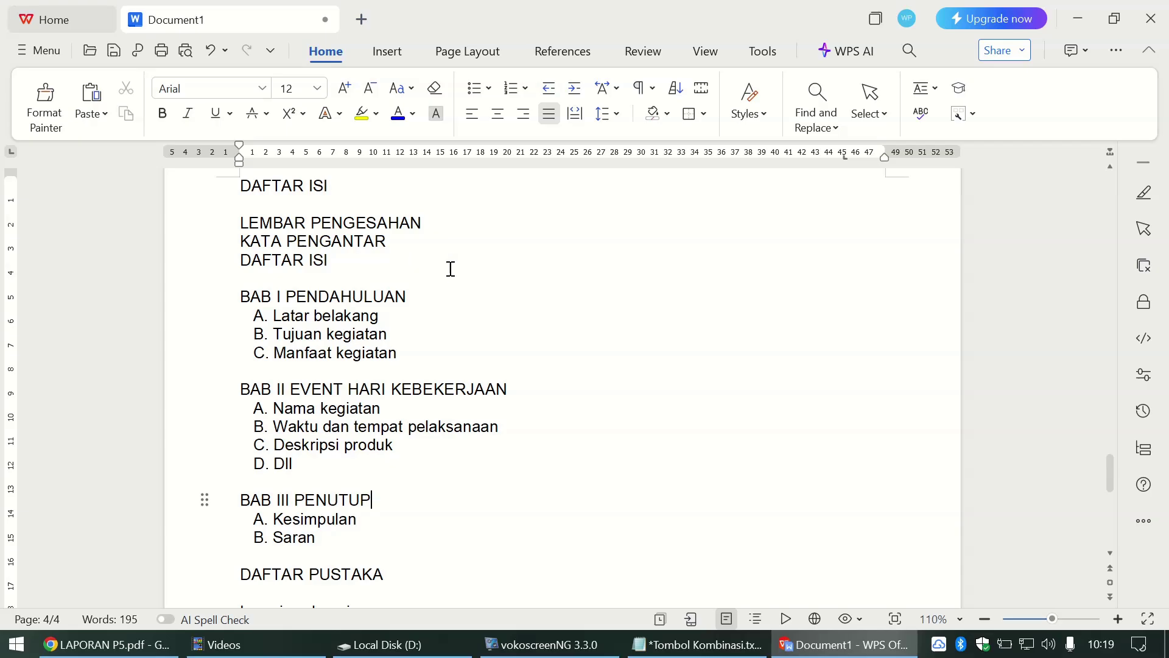
Step: Add dotted tab leaders after the LEMBAR PENGESAHAN, KATA PENGANTAR and DAFTAR ISI entries
{"action": "left_click", "coordinate": [456, 225]}
{"action": "key", "text": "Tab"}
{"action": "left_click", "coordinate": [429, 243]}
{"action": "key", "text": "Tab"}
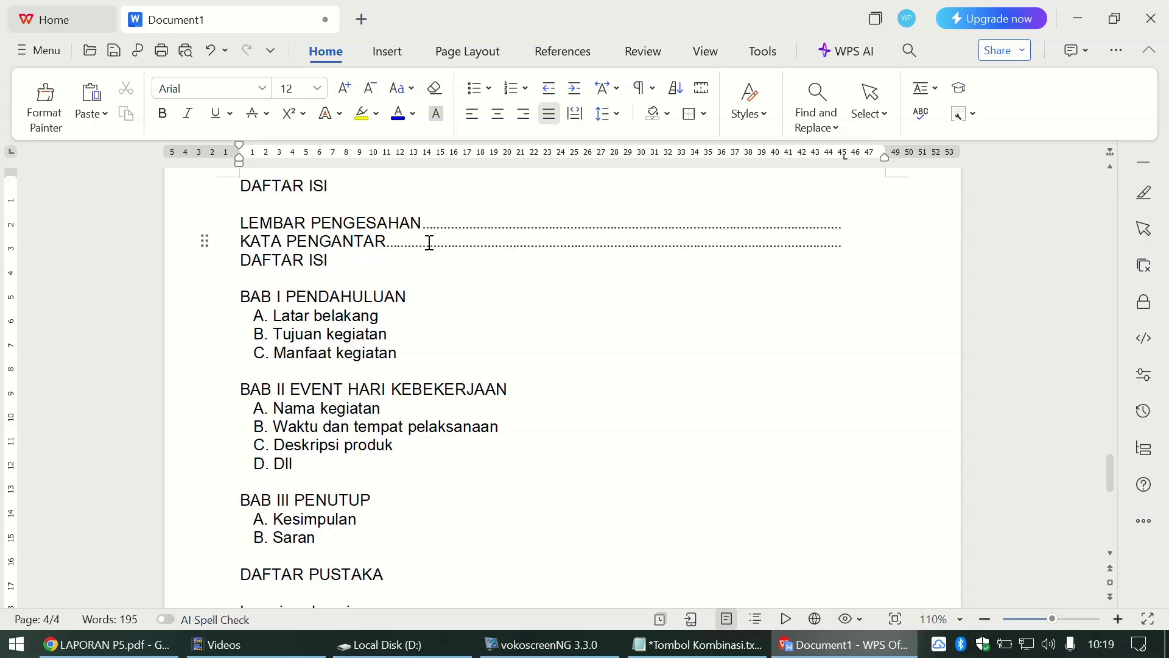
{"action": "key", "text": "Down"}
{"action": "key", "text": "Tab"}
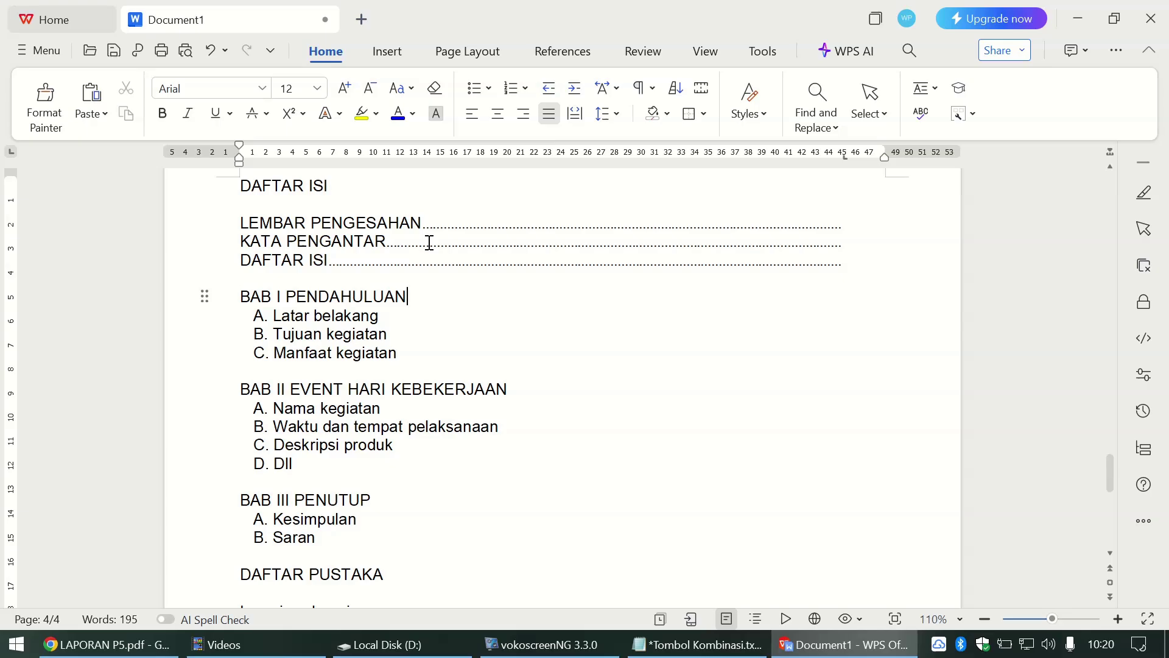
Step: Add dotted tab leaders after BAB I PENDAHULUAN and its three sub-entries
{"action": "key", "text": "Tab"}
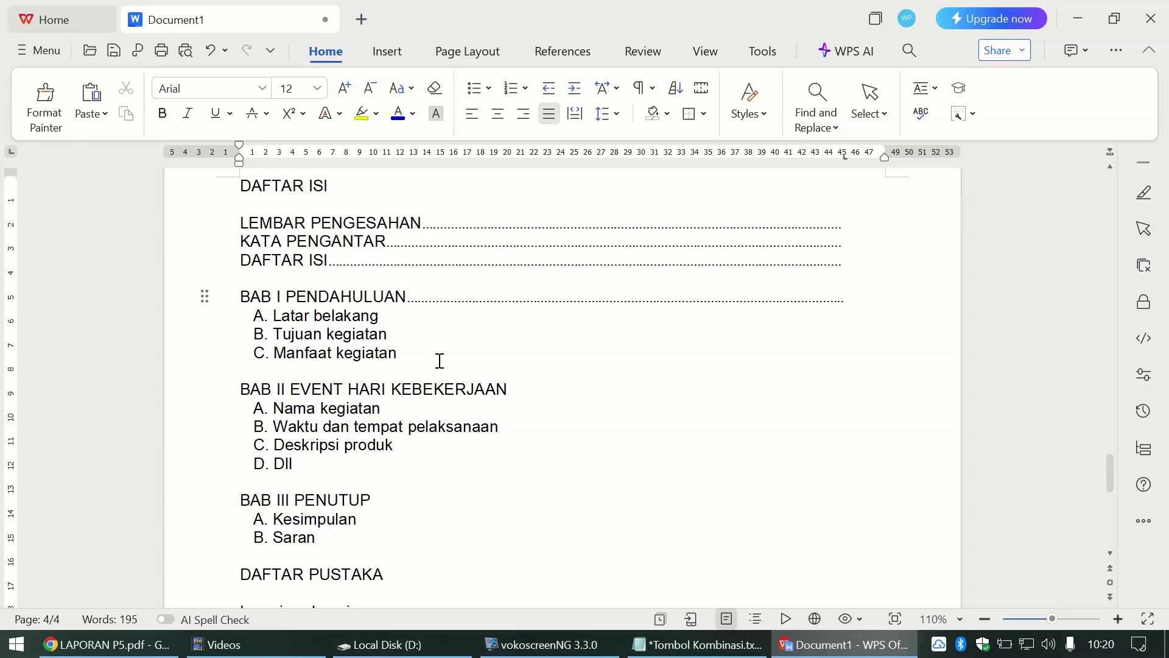
{"action": "key", "text": "Down"}
{"action": "key", "text": "Tab"}
{"action": "key", "text": "Down"}
{"action": "key", "text": "Tab"}
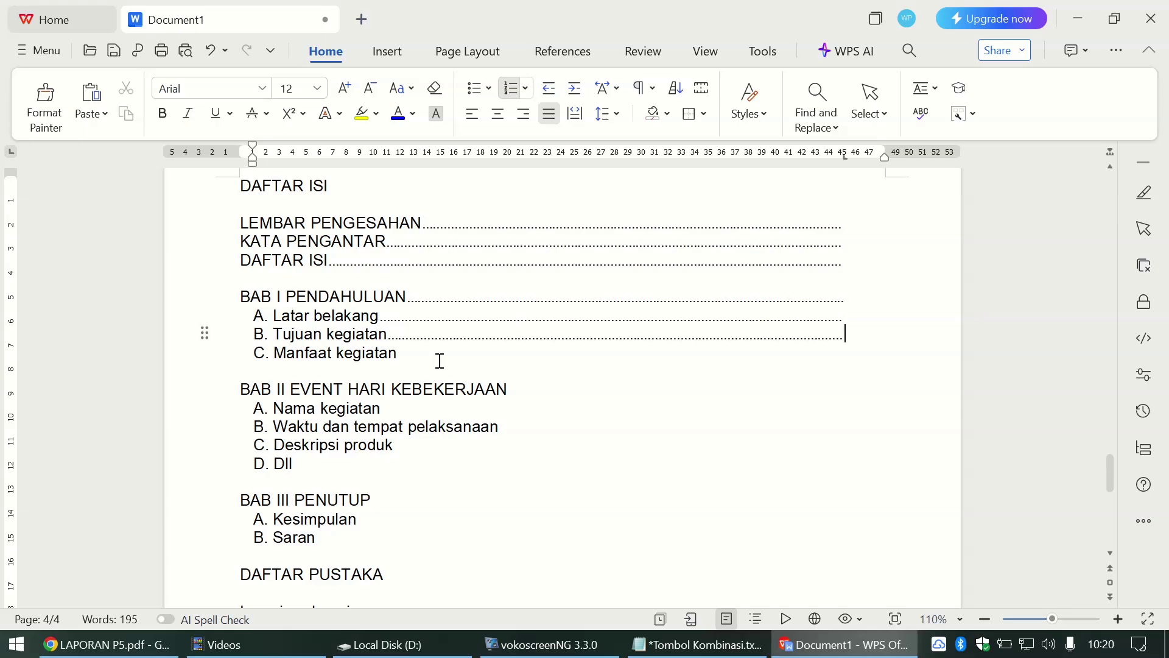
{"action": "key", "text": "Down"}
{"action": "key", "text": "Tab"}
Step: Add dotted tab leaders after BAB II EVENT HARI KEBEKERJAAN and its four sub-entries
{"action": "key", "text": "Down"}
{"action": "key", "text": "Down"}
{"action": "key", "text": "Tab"}
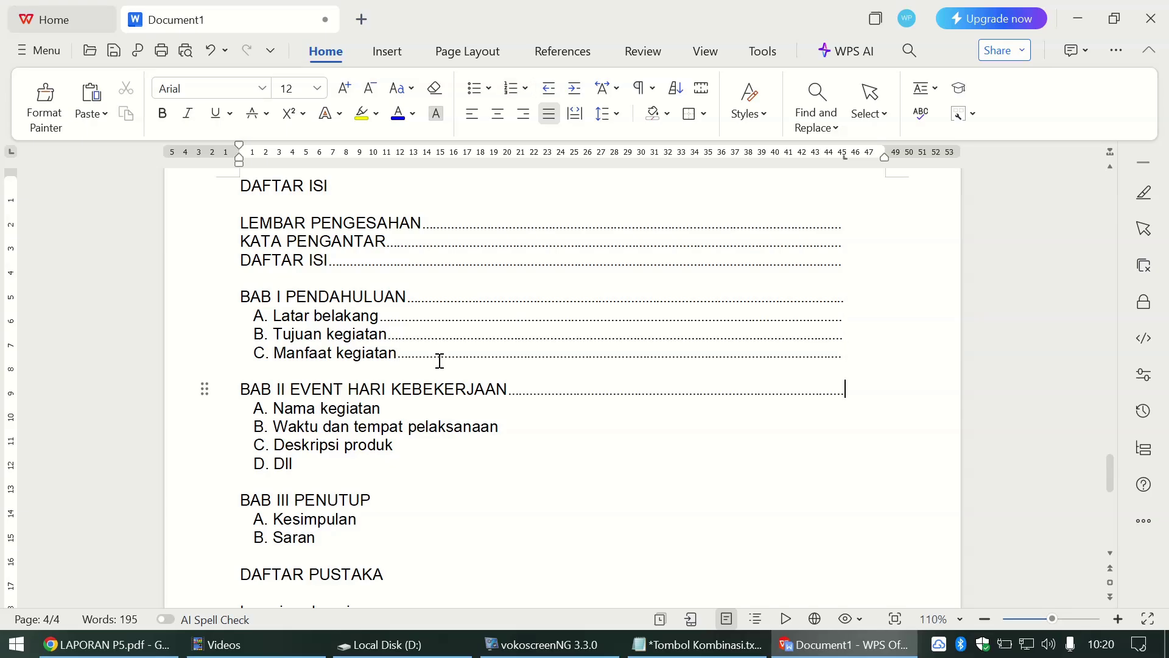
{"action": "key", "text": "Down"}
{"action": "key", "text": "Tab"}
{"action": "key", "text": "Down"}
{"action": "key", "text": "Tab"}
{"action": "key", "text": "Down"}
{"action": "key", "text": "Tab"}
{"action": "key", "text": "Down"}
{"action": "key", "text": "Tab"}
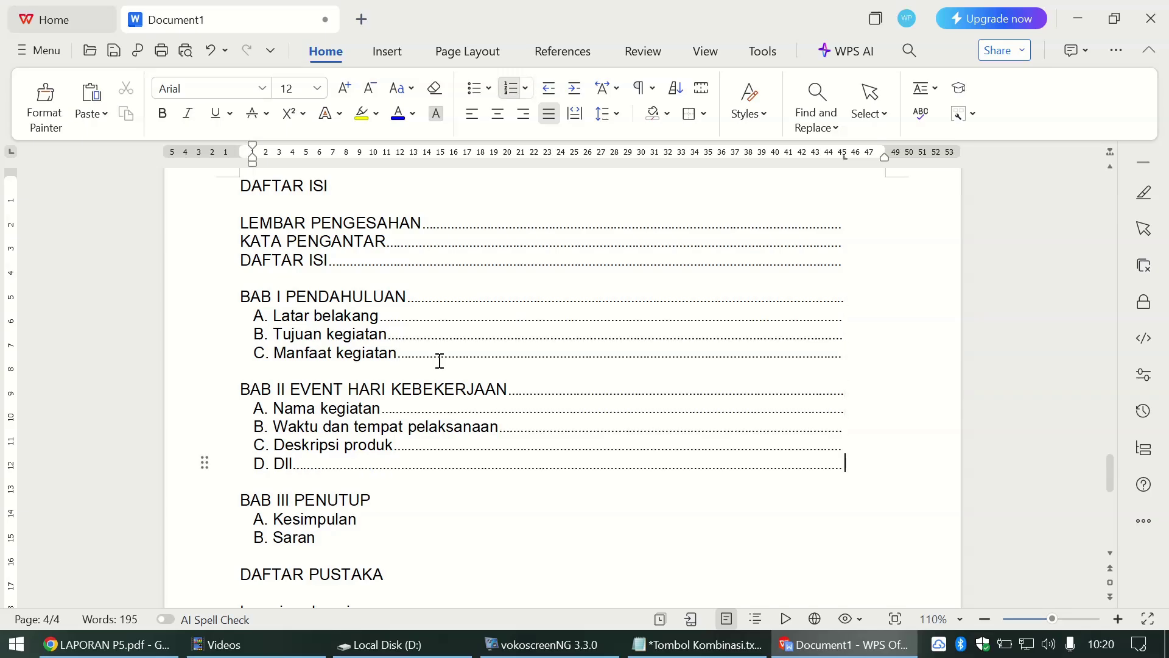
Step: Add dotted tab leaders after BAB III PENUTUP, its two sub-entries and DAFTAR PUSTAKA
{"action": "key", "text": "Down"}
{"action": "key", "text": "Down"}
{"action": "key", "text": "Tab"}
{"action": "key", "text": "Down"}
{"action": "key", "text": "Tab"}
{"action": "key", "text": "Down"}
{"action": "key", "text": "Tab"}
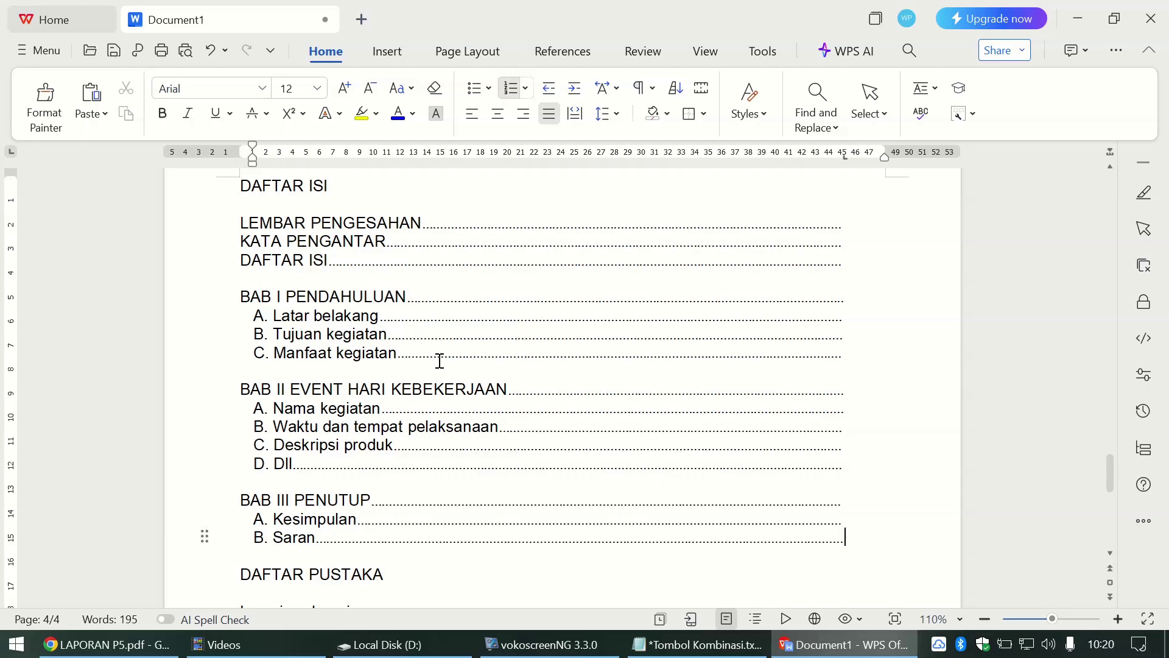
{"action": "key", "text": "Down"}
{"action": "key", "text": "Down"}
{"action": "key", "text": "Tab"}
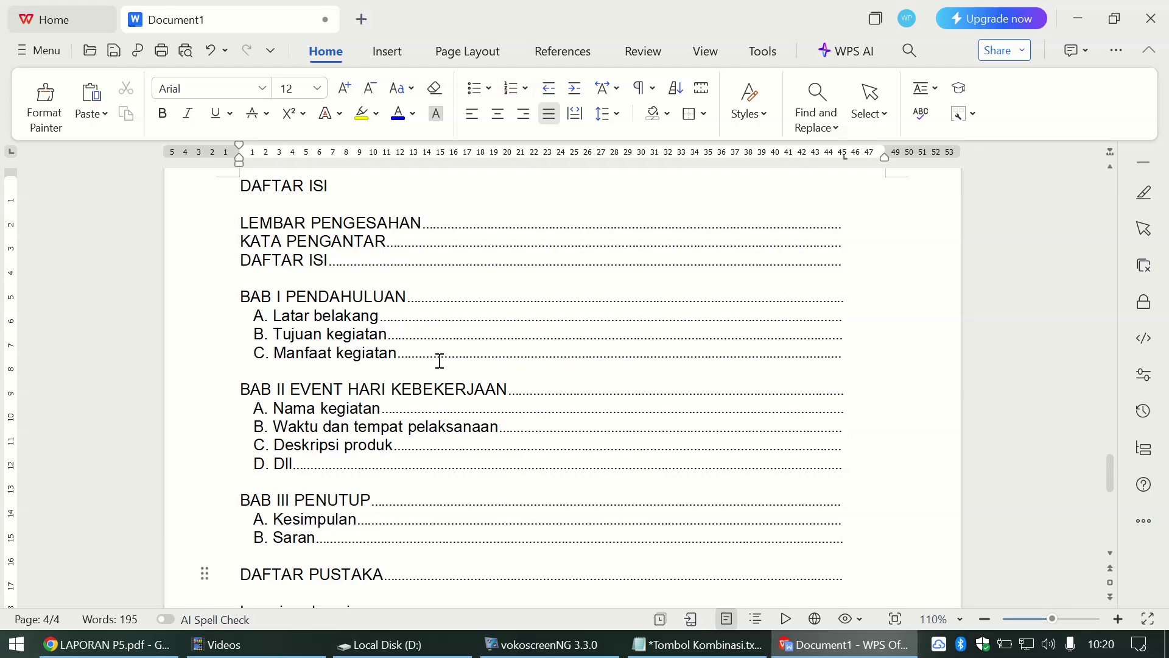
Step: Check the page numbers in the PDF and enter I, II and III after LEMBAR PENGESAHAN, KATA PENGANTAR and DAFTAR ISI
{"action": "key", "text": "alt+Tab"}
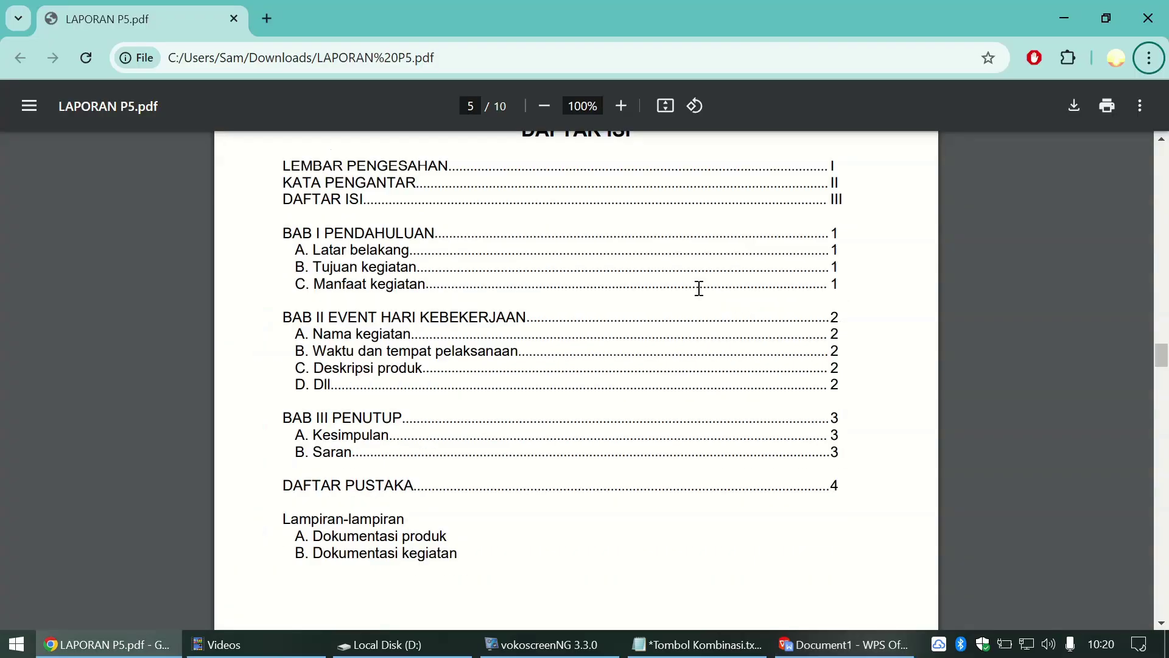
{"action": "key", "text": "alt+Tab"}
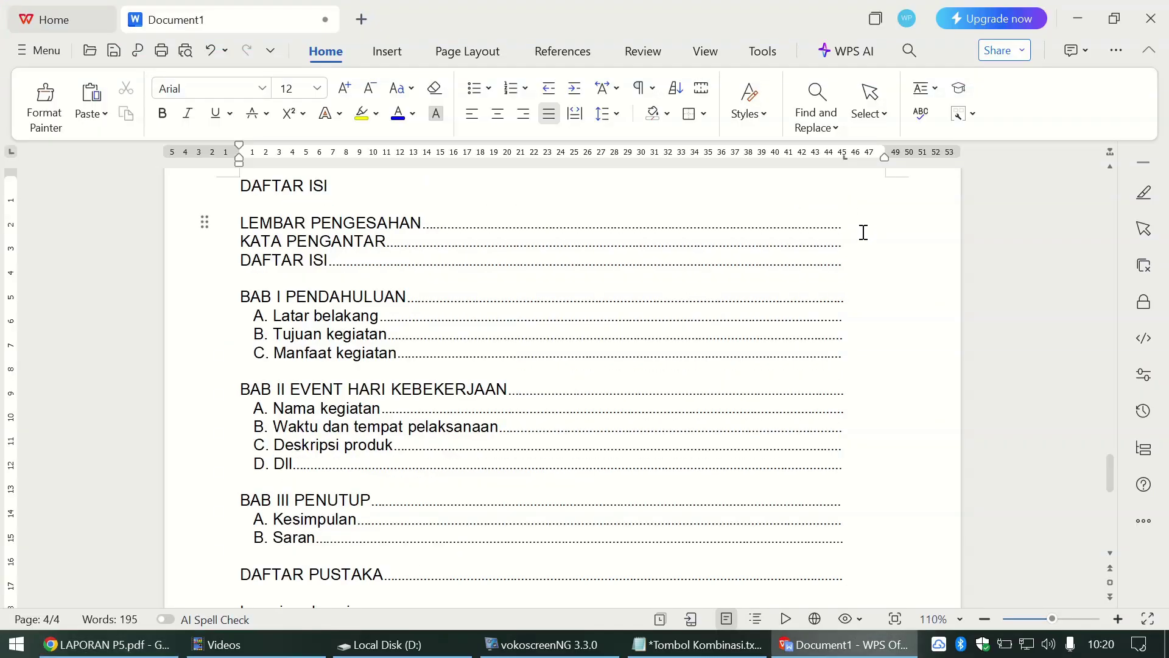
{"action": "key", "text": "Down"}
{"action": "type", "text": "II"}
{"action": "key", "text": "Down"}
{"action": "type", "text": "II"}
Step: Enter page number 1 after BAB I PENDAHULUAN and each of its three sub-entries
{"action": "key", "text": "Down"}
{"action": "type", "text": "1"}
{"action": "key", "text": "Down"}
{"action": "type", "text": "1"}
{"action": "key", "text": "Down"}
Step: Enter page number 2 after BAB II EVENT HARI KEBEKERJAAN and its four sub-entries, checking against the PDF
{"action": "key", "text": "alt+Tab"}
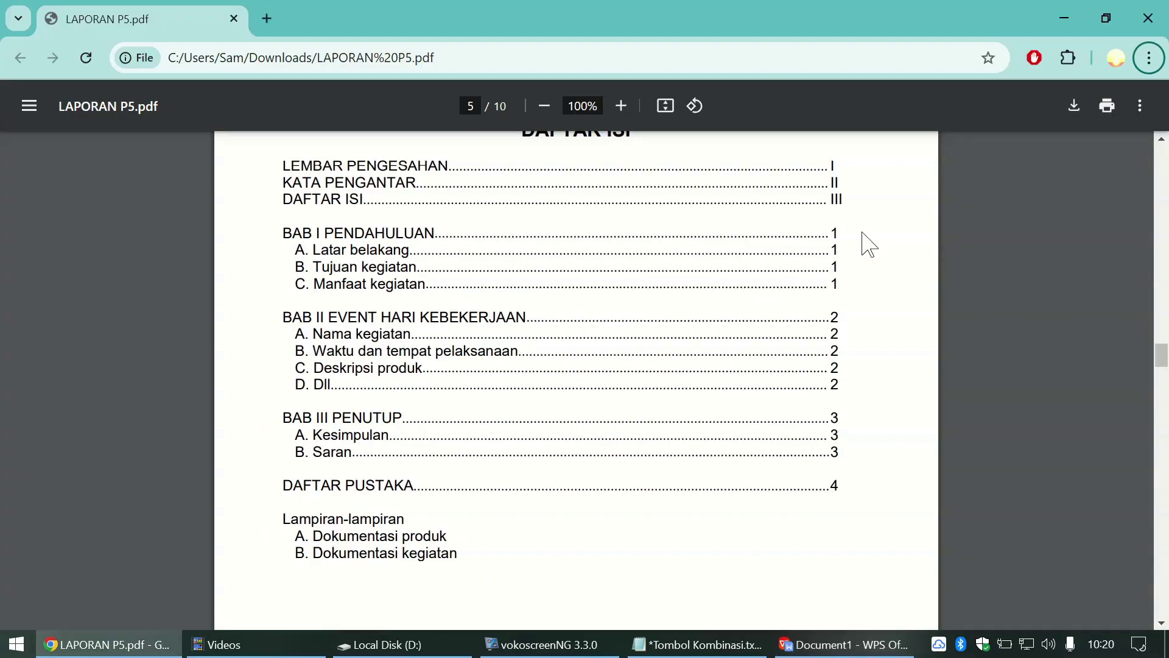
{"action": "key", "text": "alt+Tab"}
{"action": "type", "text": "2"}
{"action": "key", "text": "Down"}
{"action": "type", "text": "2"}
{"action": "key", "text": "Down"}
{"action": "type", "text": "2"}
{"action": "key", "text": "Down"}
{"action": "type", "text": "2"}
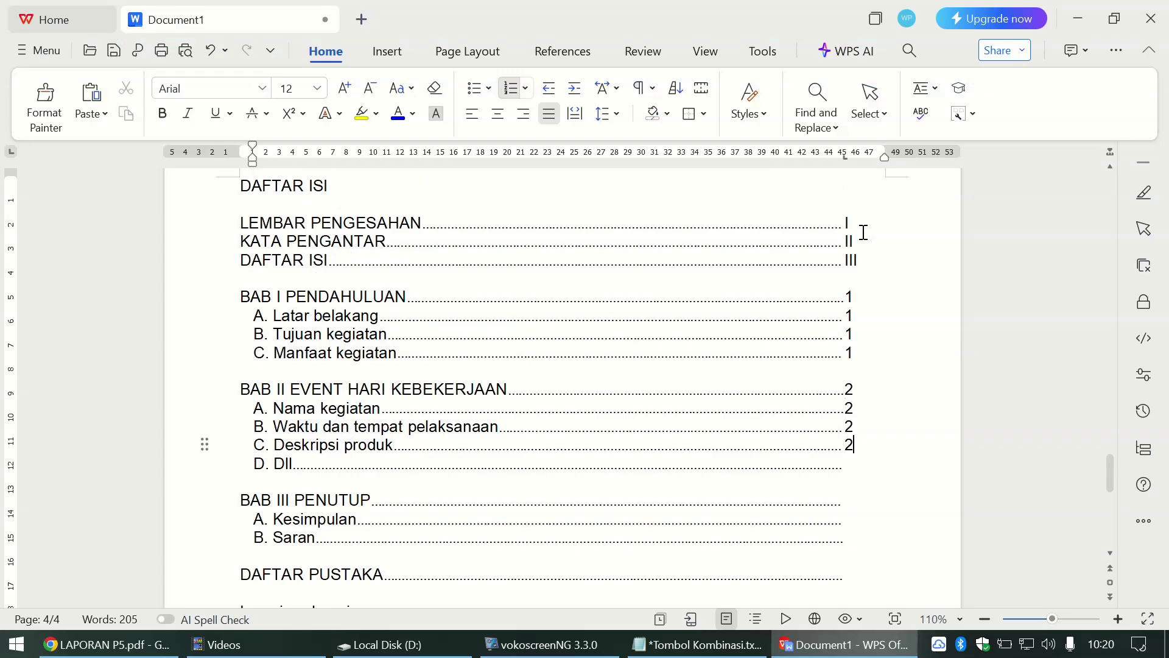
{"action": "key", "text": "alt+Tab"}
{"action": "key", "text": "alt+Tab"}
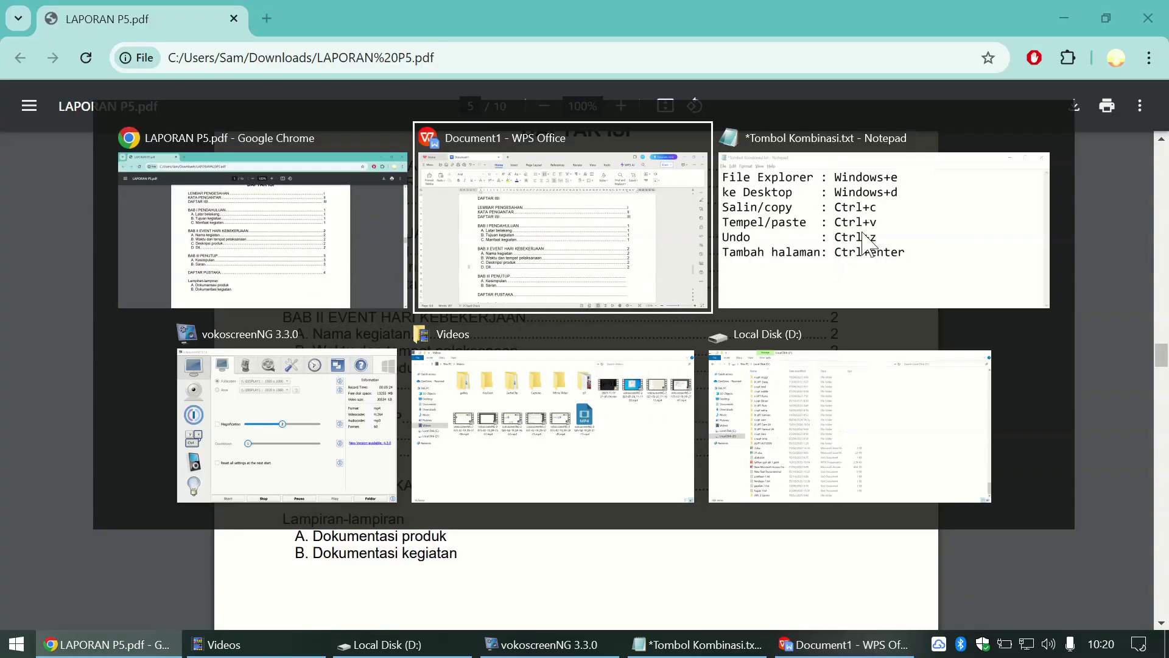
Step: Enter page number 3 after BAB III PENUTUP, Kesimpulan and Saran
{"action": "key", "text": "Down"}
{"action": "key", "text": "Down"}
{"action": "type", "text": "3"}
{"action": "key", "text": "Down"}
{"action": "type", "text": "3"}
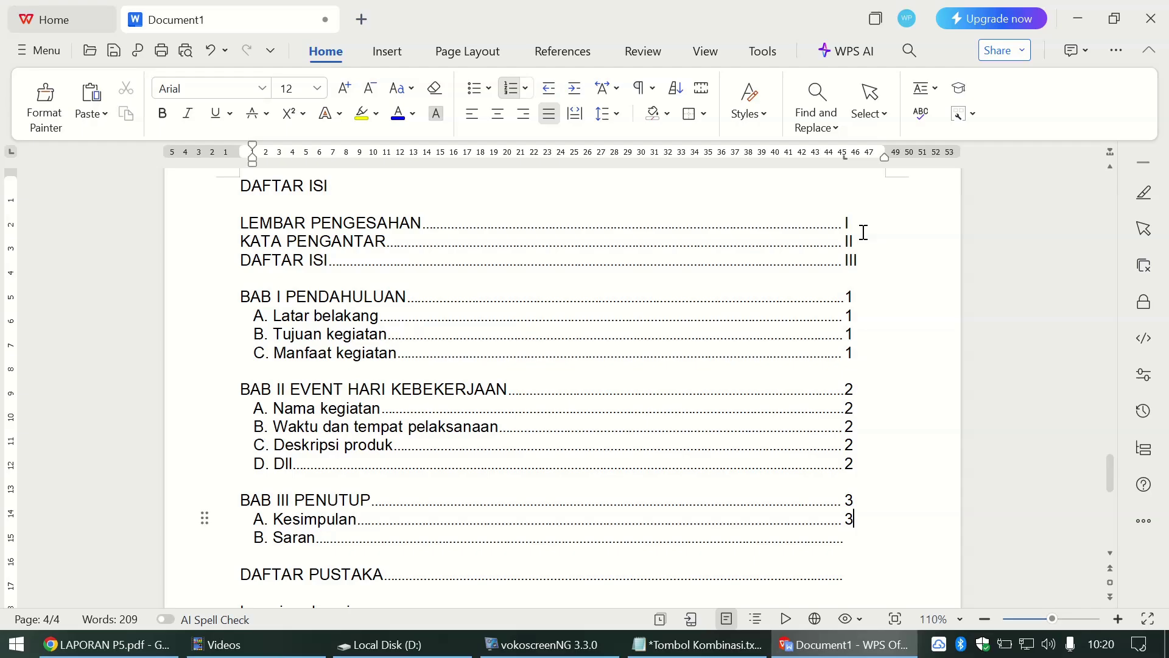
{"action": "key", "text": "Down"}
{"action": "type", "text": "3"}
Step: Enter page number 4 after DAFTAR PUSTAKA, checking it against the PDF
{"action": "key", "text": "Down"}
{"action": "key", "text": "Down"}
{"action": "type", "text": "3"}
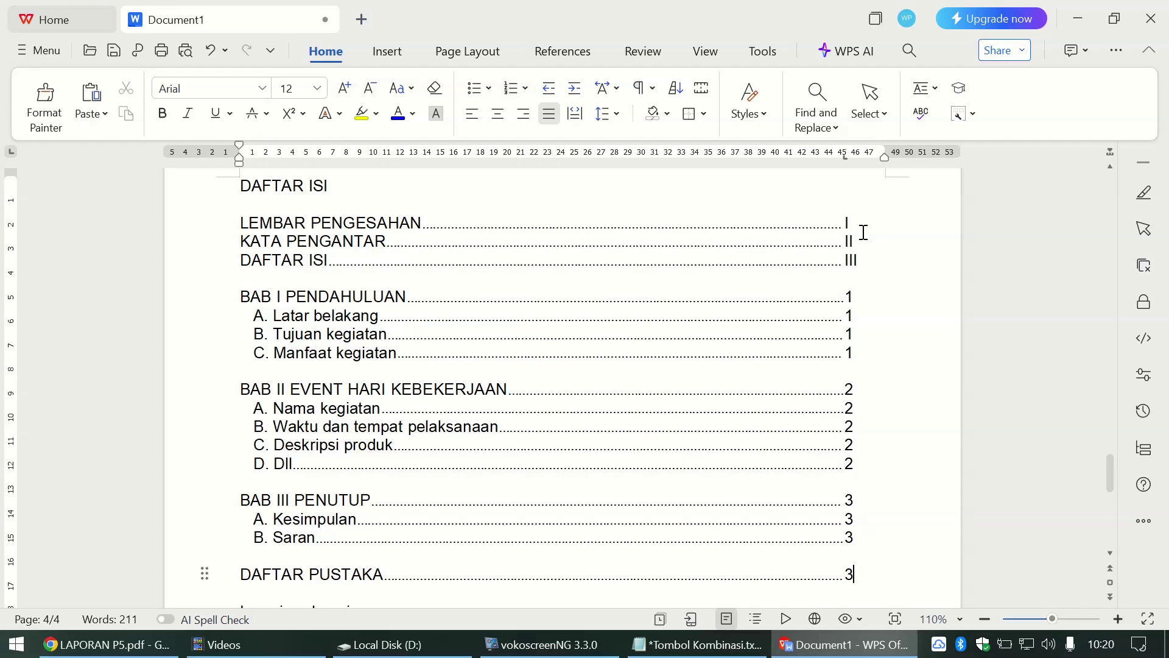
{"action": "key", "text": "BackSpace"}
{"action": "key", "text": "alt+Tab"}
{"action": "key", "text": "alt+Tab"}
Step: Format the DAFTAR ISI page title as 16 pt, bold and centered
{"action": "scroll", "coordinate": [637, 427], "scroll_direction": "up", "scroll_amount": 3}
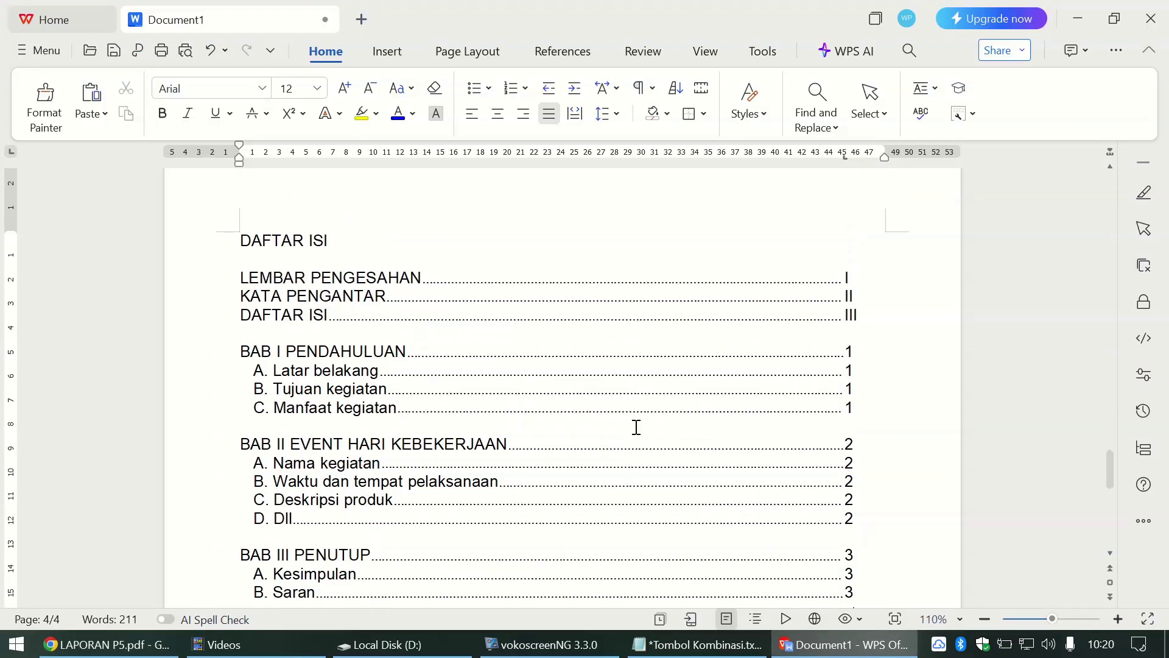
{"action": "triple_click", "coordinate": [280, 289]}
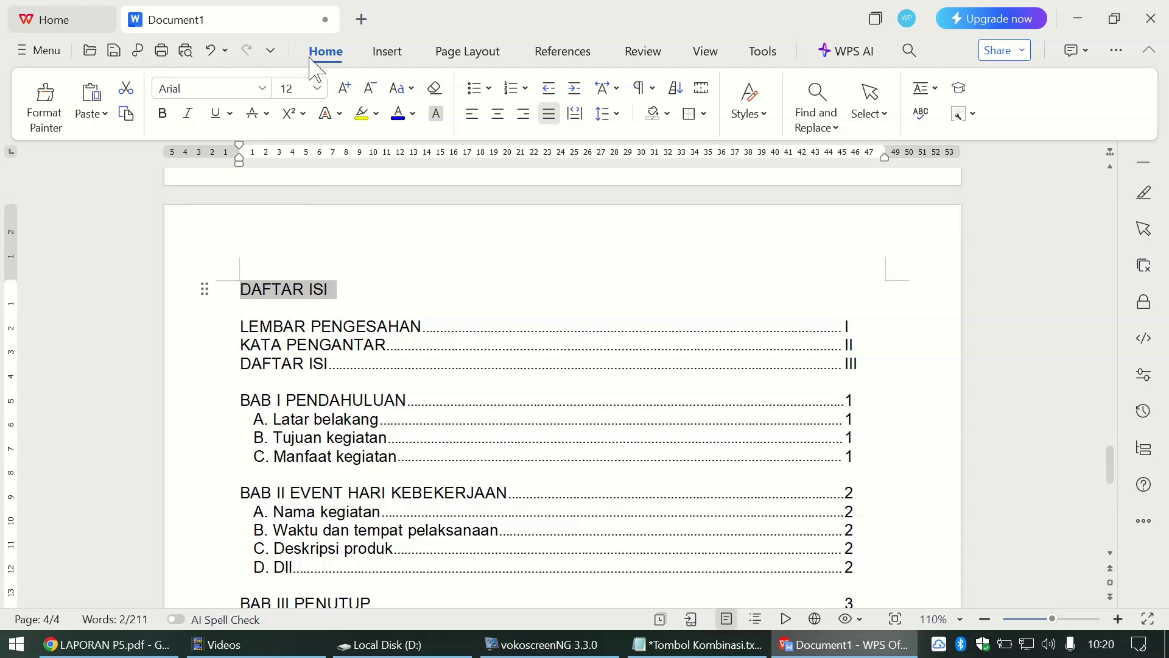
{"action": "left_click", "coordinate": [317, 88]}
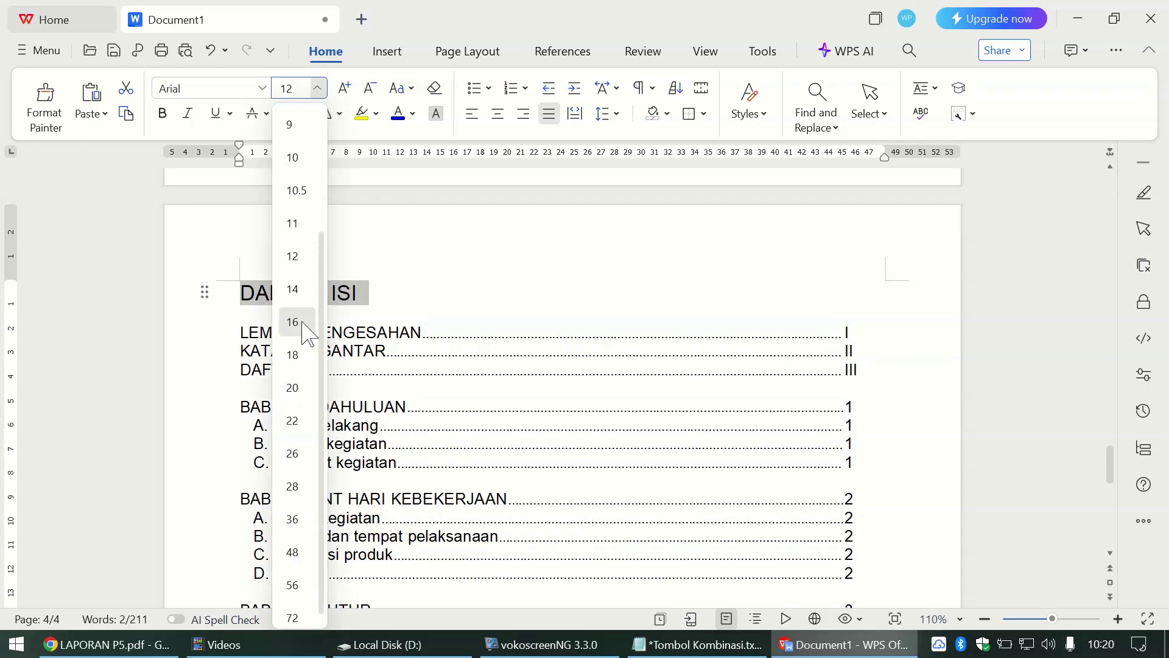
{"action": "left_click", "coordinate": [304, 324]}
{"action": "left_click", "coordinate": [162, 115]}
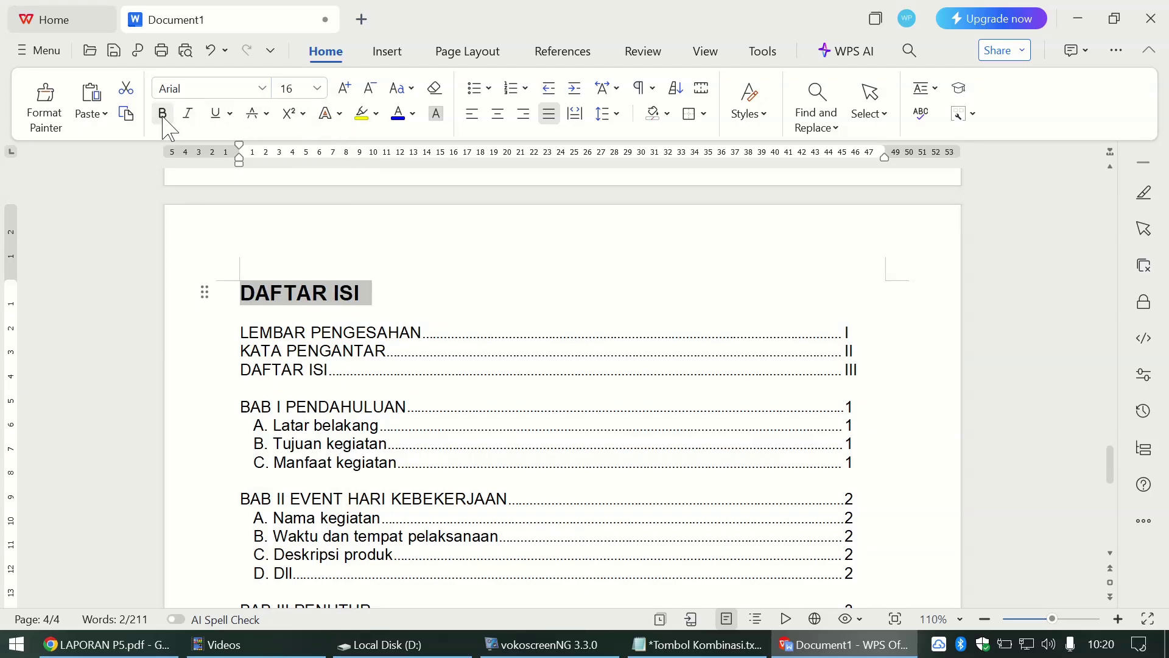
{"action": "left_click", "coordinate": [500, 116]}
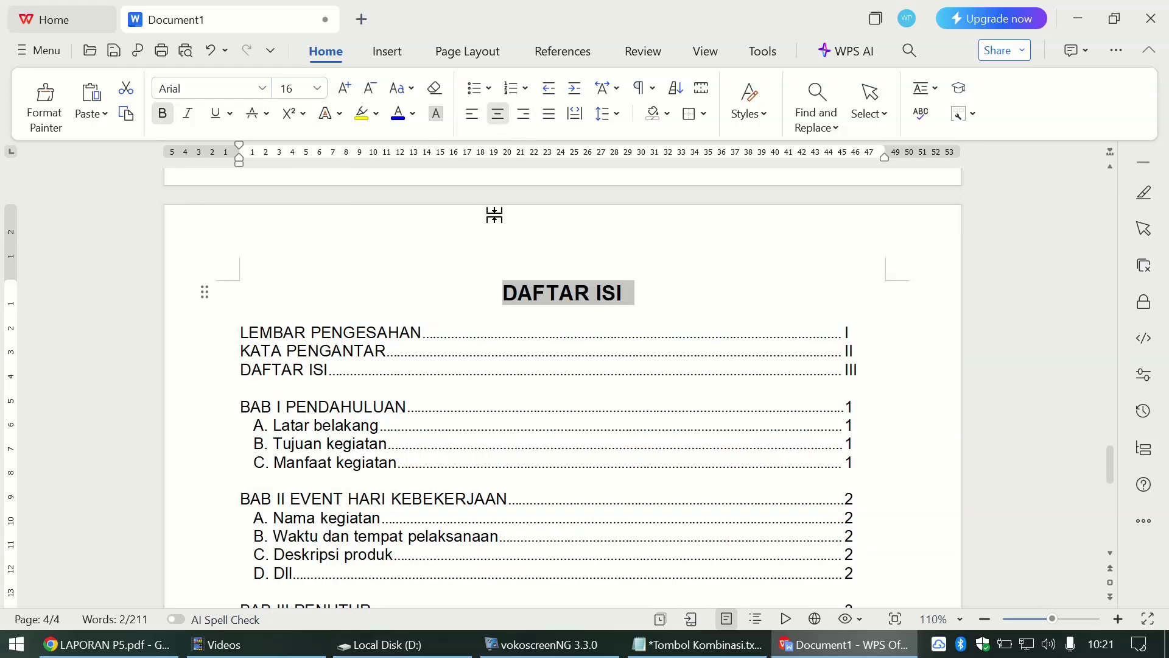
{"action": "left_click", "coordinate": [667, 309]}
Step: Review the rest of the DAFTAR ISI page and view the BAB I PENDAHULUAN page in the PDF
{"action": "scroll", "coordinate": [668, 311], "scroll_direction": "down", "scroll_amount": 6}
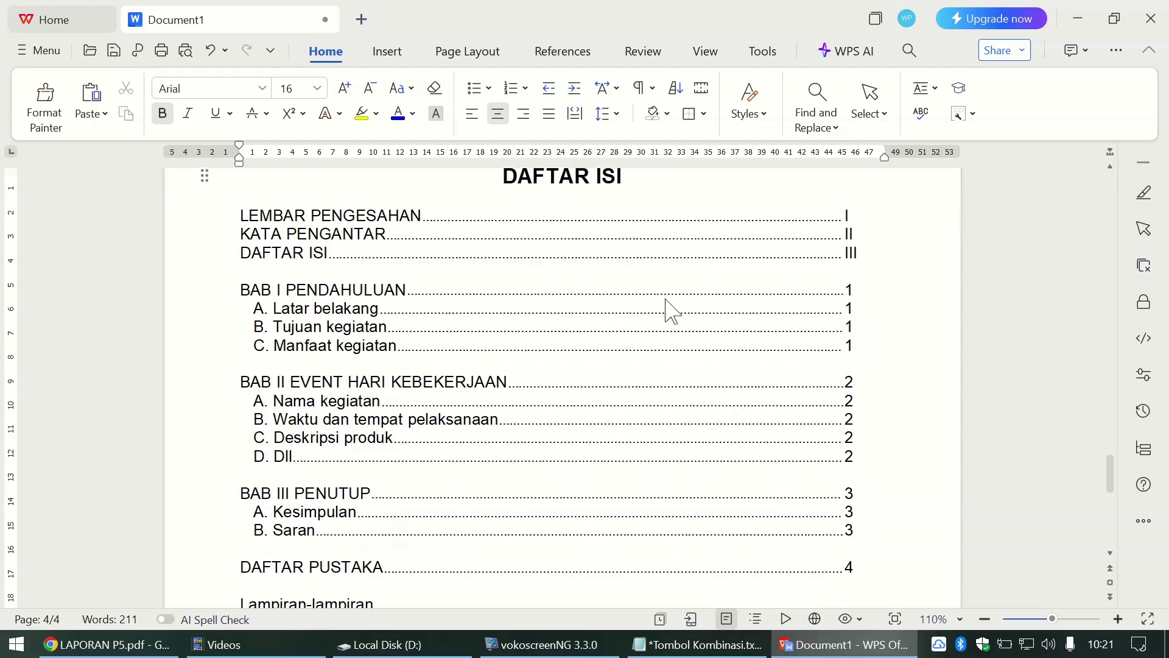
{"action": "scroll", "coordinate": [670, 311], "scroll_direction": "down", "scroll_amount": 1}
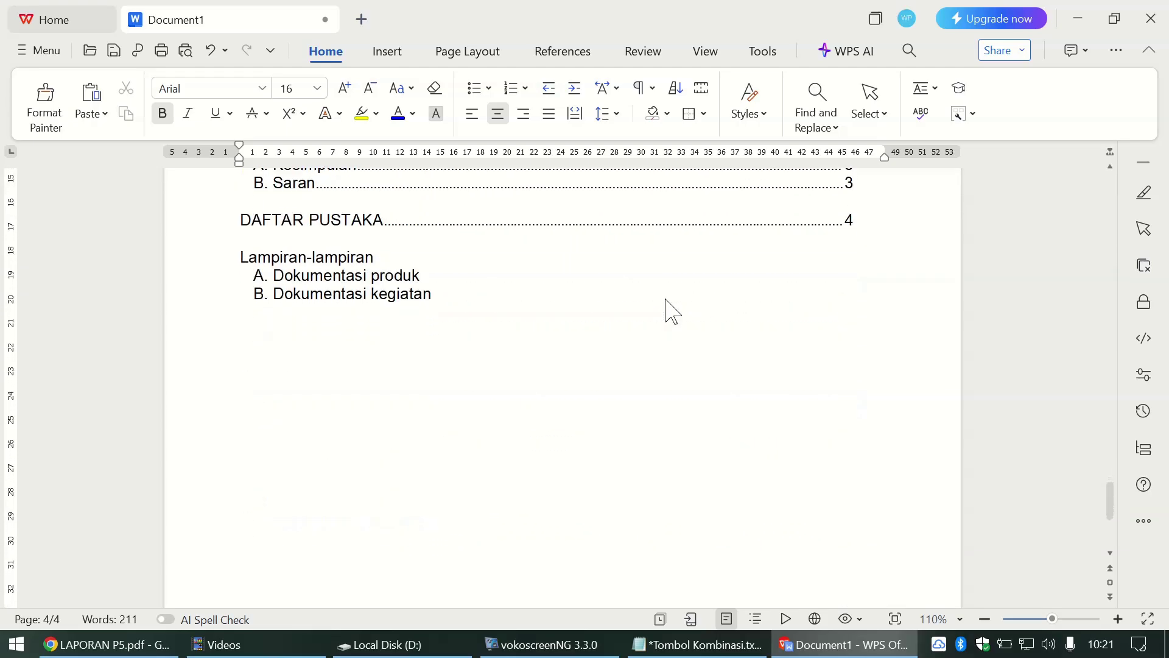
{"action": "key", "text": "alt+Tab"}
{"action": "scroll", "coordinate": [667, 299], "scroll_direction": "down", "scroll_amount": 15}
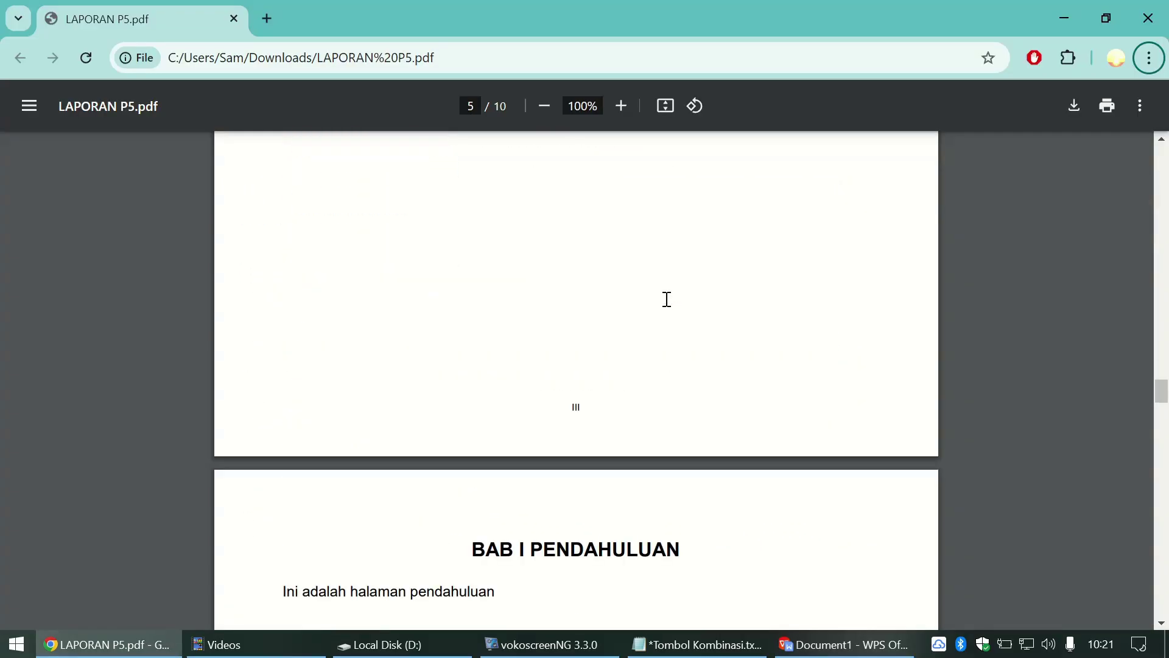
Step: Compare the end of the DAFTAR ISI page with the PDF and check how the BAB I PENDAHULUAN page follows it
{"action": "scroll", "coordinate": [667, 299], "scroll_direction": "up", "scroll_amount": 6}
{"action": "scroll", "coordinate": [667, 299], "scroll_direction": "up", "scroll_amount": 6}
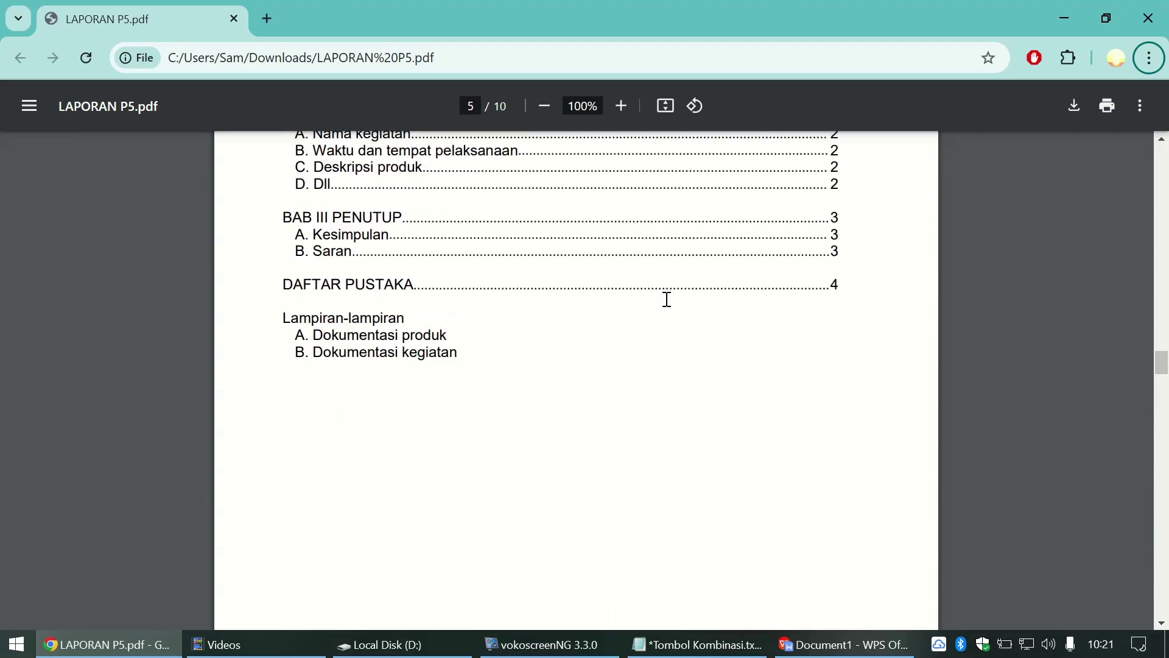
{"action": "key", "text": "alt+Tab"}
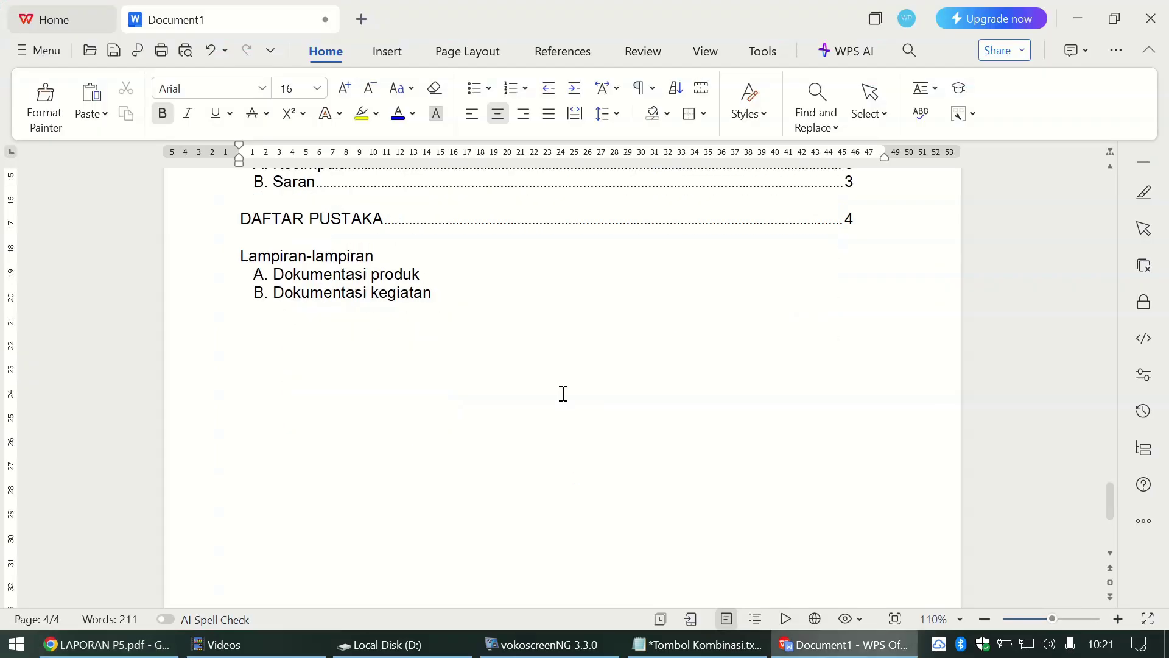
{"action": "scroll", "coordinate": [563, 394], "scroll_direction": "down", "scroll_amount": 4}
{"action": "scroll", "coordinate": [563, 394], "scroll_direction": "up", "scroll_amount": 4}
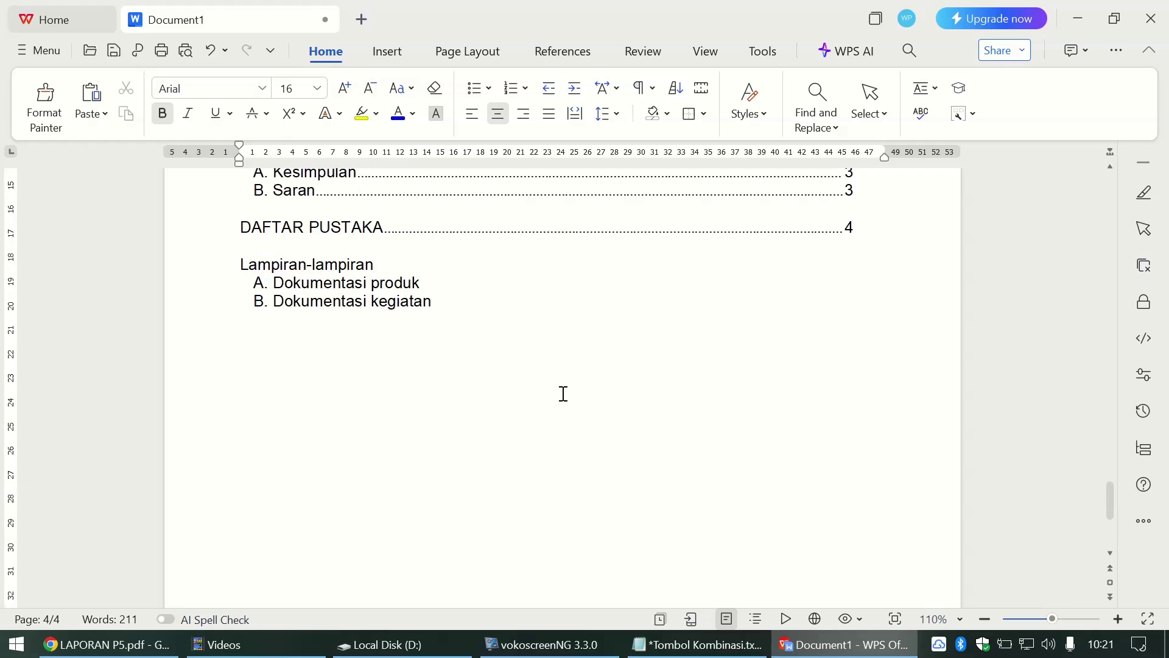
{"action": "key", "text": "alt+Tab"}
{"action": "scroll", "coordinate": [563, 394], "scroll_direction": "down", "scroll_amount": 6}
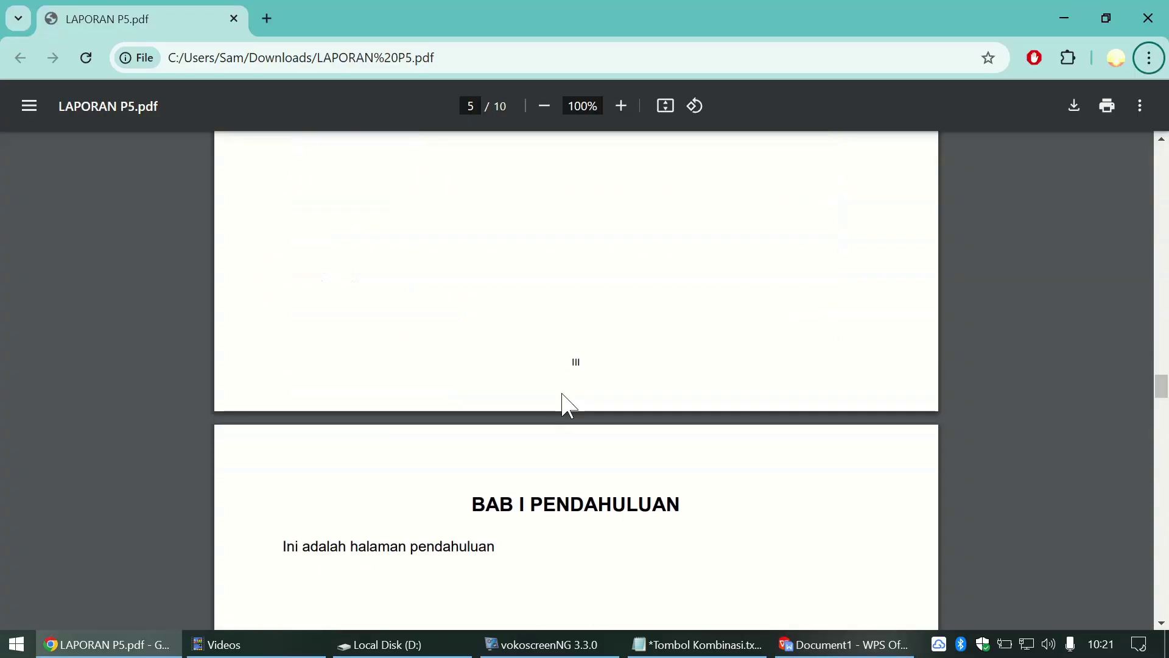
{"action": "scroll", "coordinate": [564, 393], "scroll_direction": "down", "scroll_amount": 3}
{"action": "scroll", "coordinate": [564, 394], "scroll_direction": "up", "scroll_amount": 2}
{"action": "key", "text": "alt+Tab"}
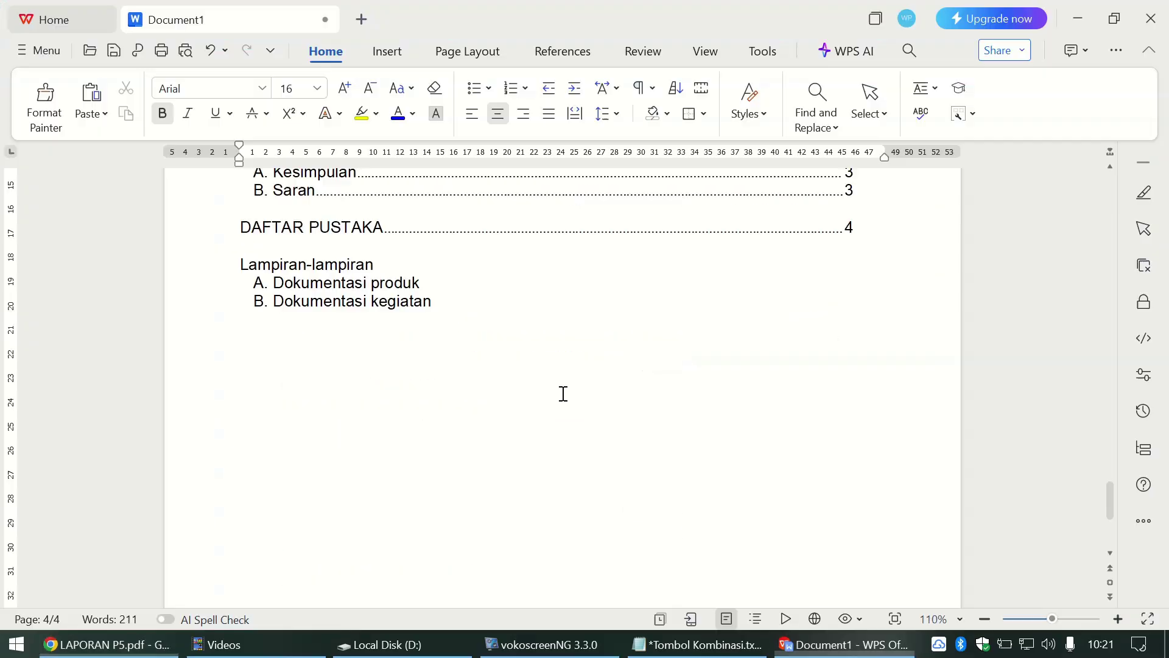
Step: Insert a page break after Dokumentasi kegiatan and remove the list lettering from the new page's first line
{"action": "left_click", "coordinate": [498, 309]}
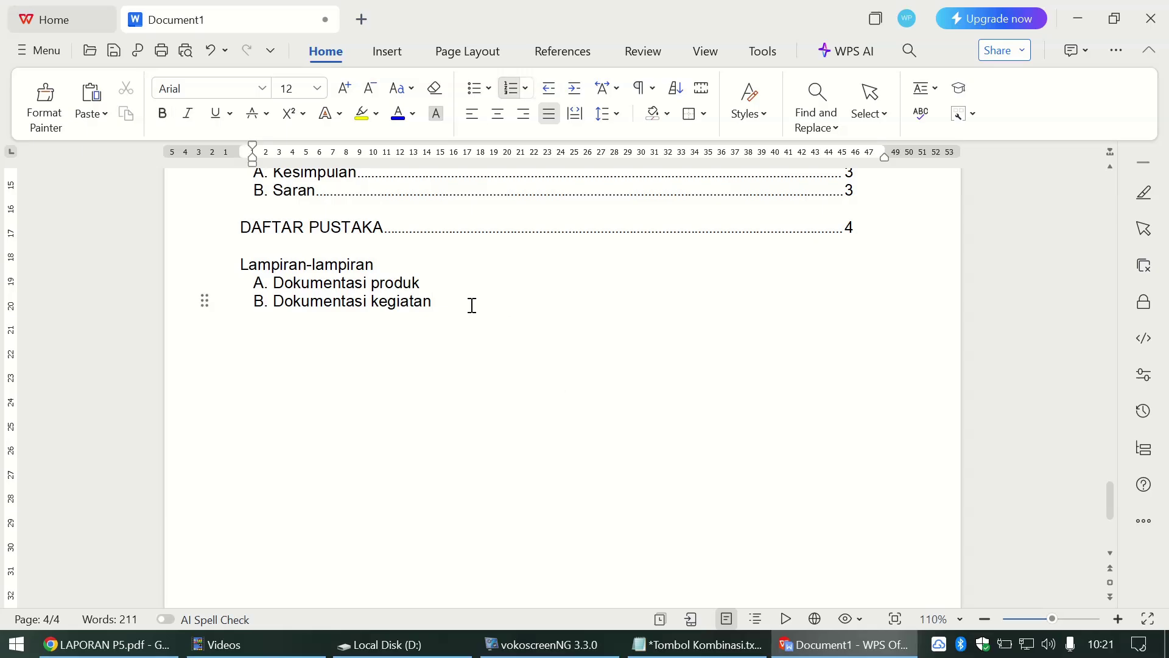
{"action": "key", "text": "ctrl+Return"}
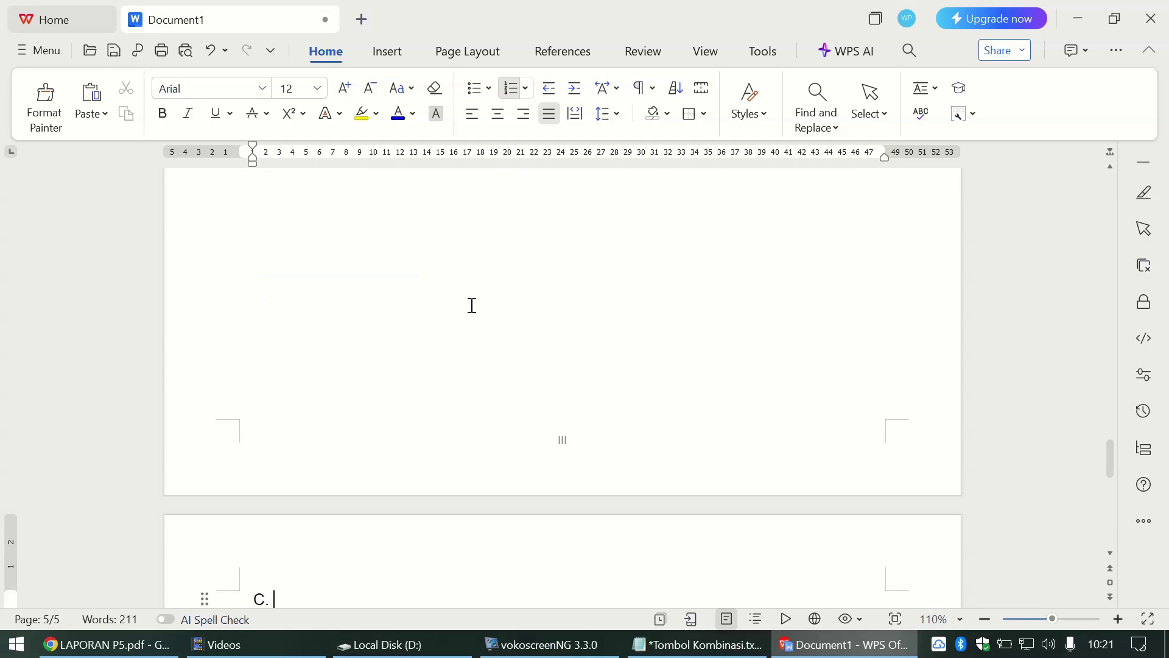
{"action": "scroll", "coordinate": [463, 538], "scroll_direction": "down", "scroll_amount": 3}
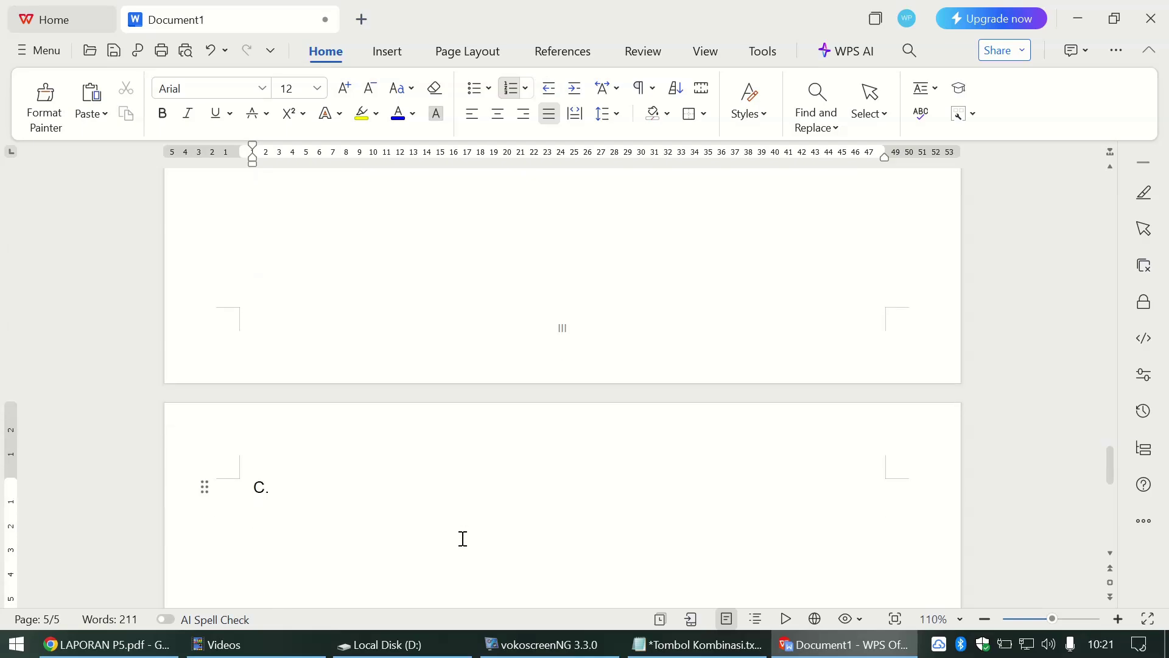
{"action": "key", "text": "BackSpace"}
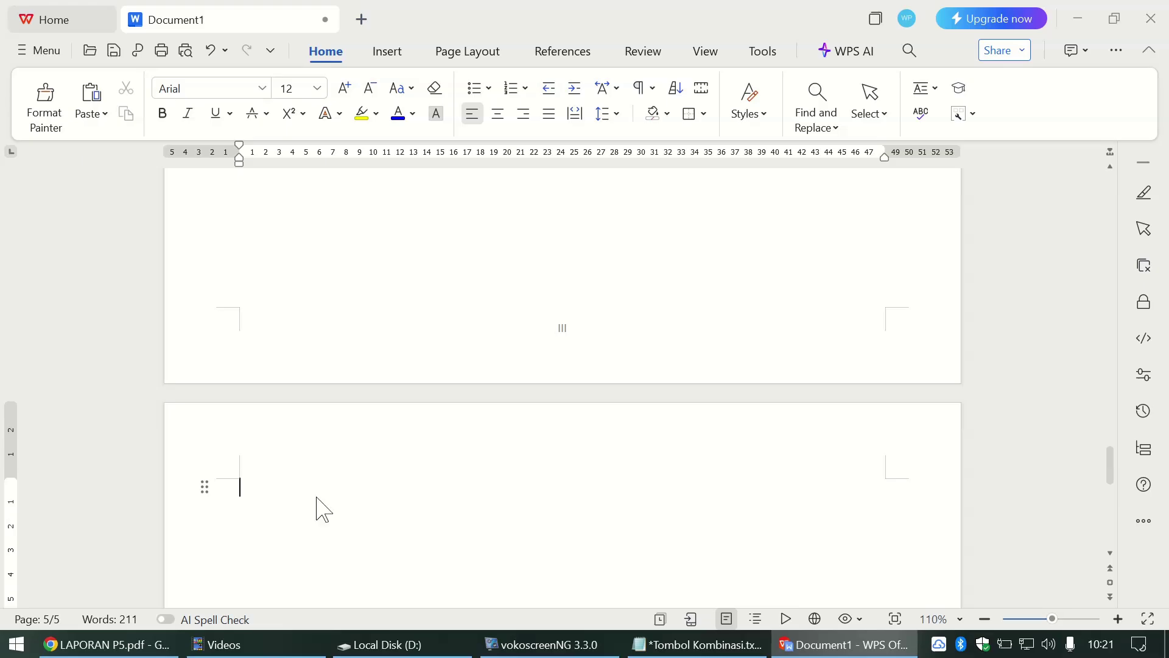
Step: Enter the heading BAB I PENDAHULUAN on the new page, with the line "Ini adalah halaman pendahuluan" below it, following the PDF
{"action": "key", "text": "alt+Tab"}
{"action": "key", "text": "alt+Tab"}
{"action": "type", "text": "Bab"}
{"action": "key", "text": "BackSpace"}
{"action": "type", "text": "BAB I PENDAHULUAN"}
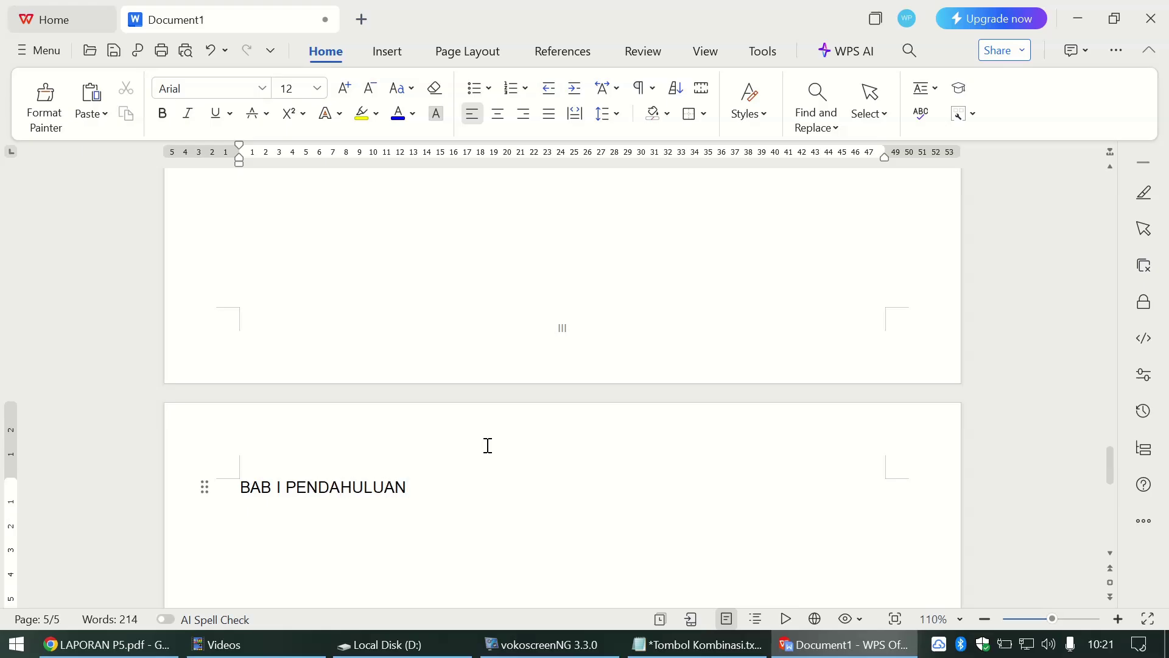
{"action": "key", "text": "Return"}
{"action": "key", "text": "alt+Tab"}
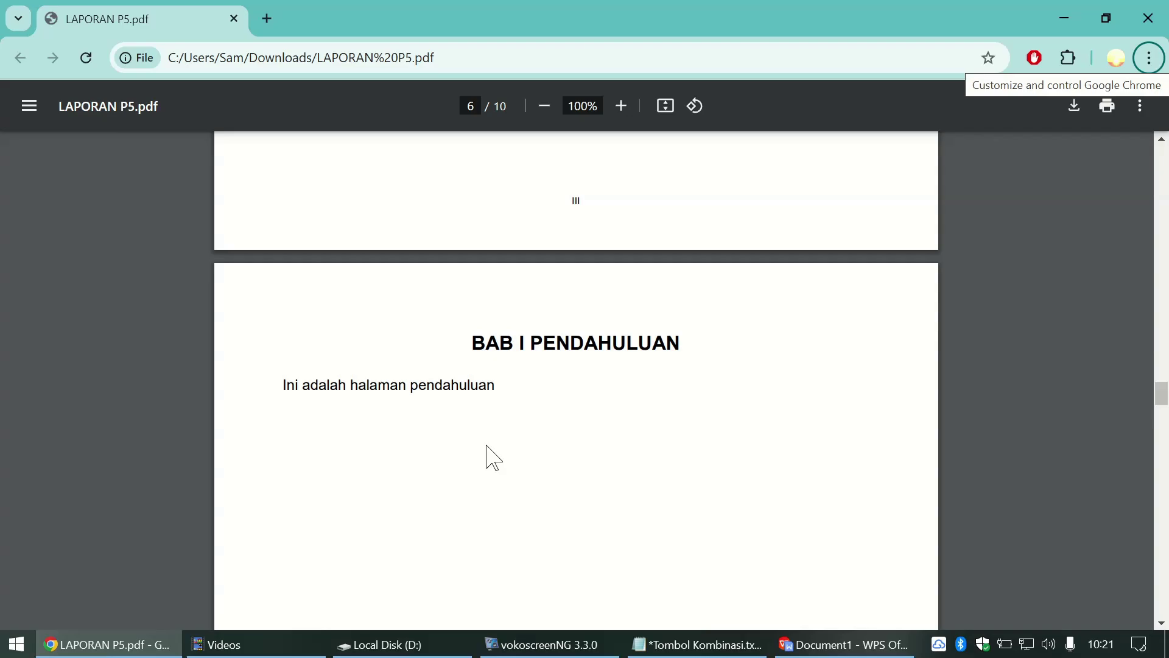
{"action": "key", "text": "alt+Tab"}
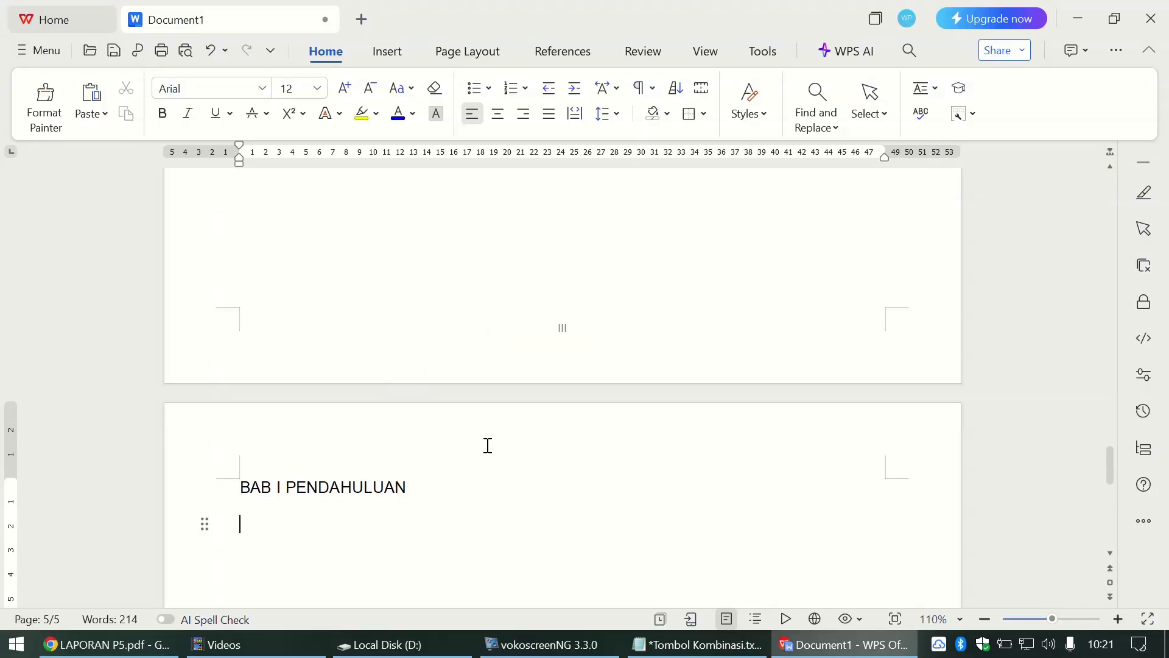
{"action": "type", "text": "ini adalah halaman"}
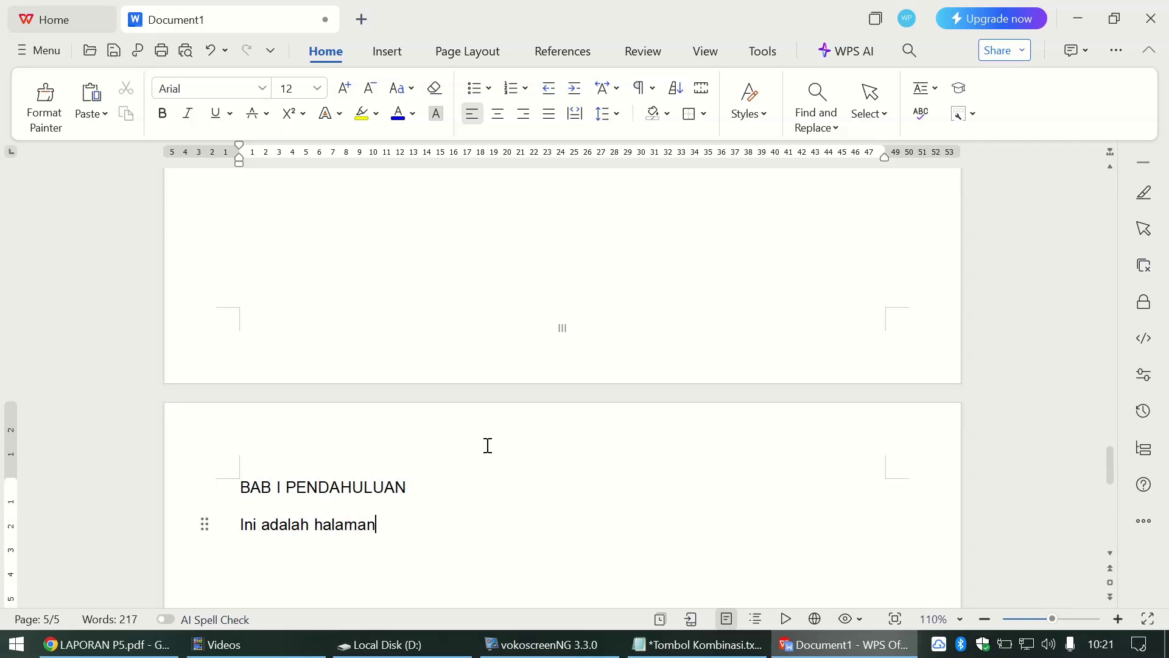
{"action": "type", "text": " pendahuluan"}
Step: Format the BAB I PENDAHULUAN heading as centered, 16 pt and bold
{"action": "triple_click", "coordinate": [333, 490]}
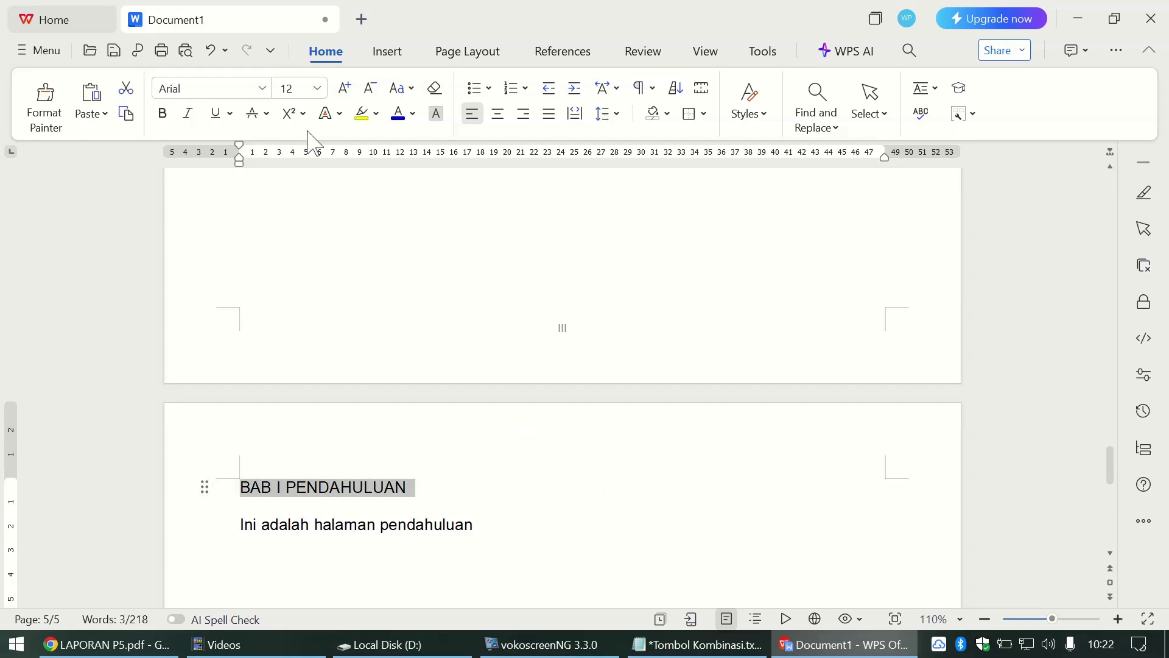
{"action": "left_click", "coordinate": [499, 116]}
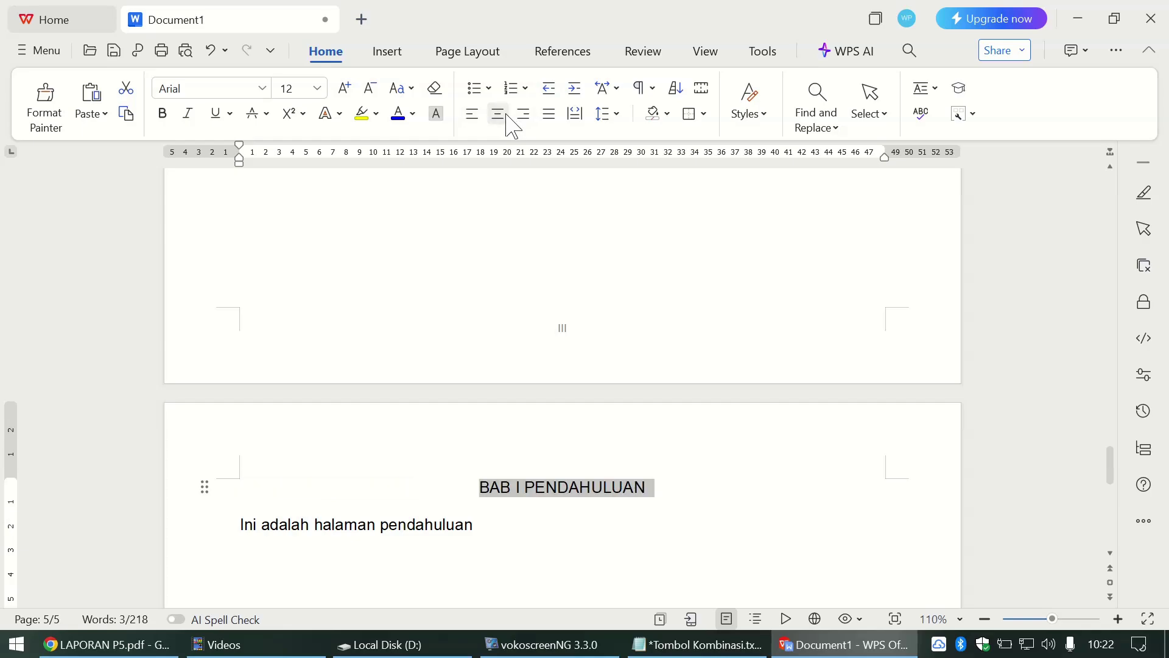
{"action": "left_click", "coordinate": [318, 88]}
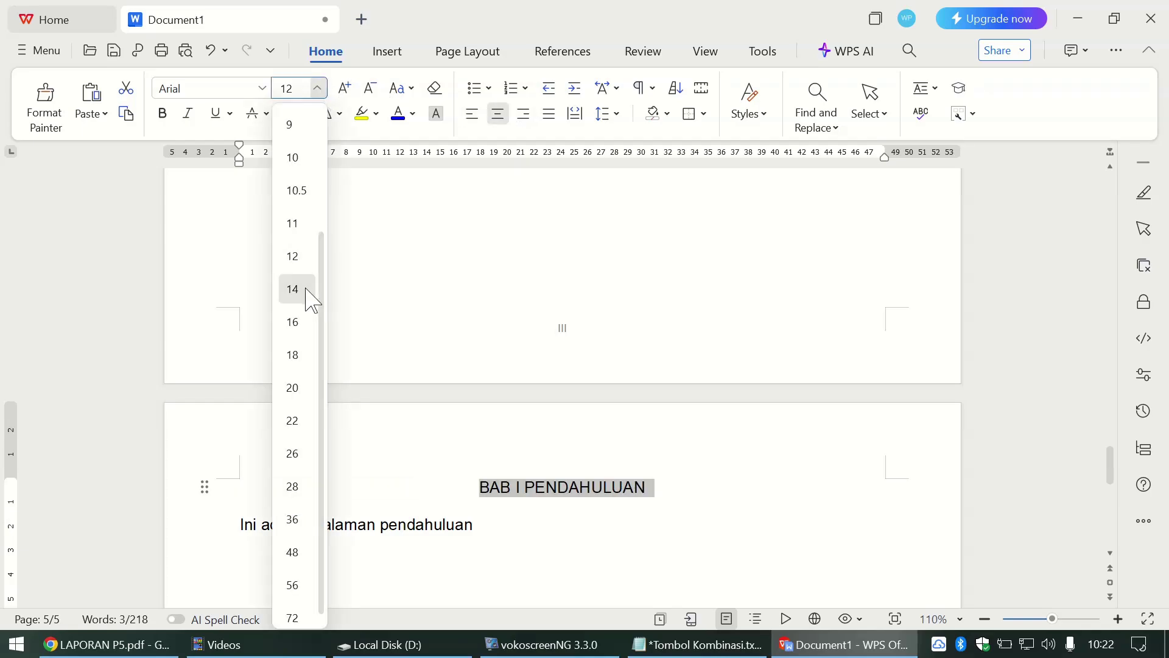
{"action": "left_click", "coordinate": [294, 323]}
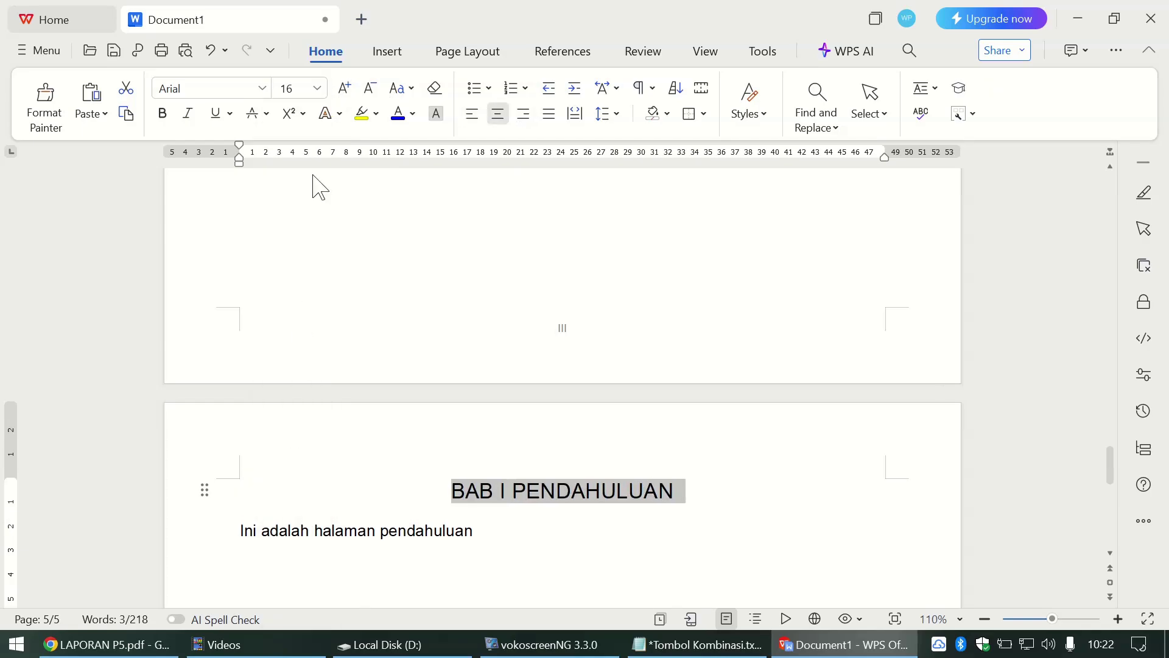
{"action": "left_click", "coordinate": [155, 118]}
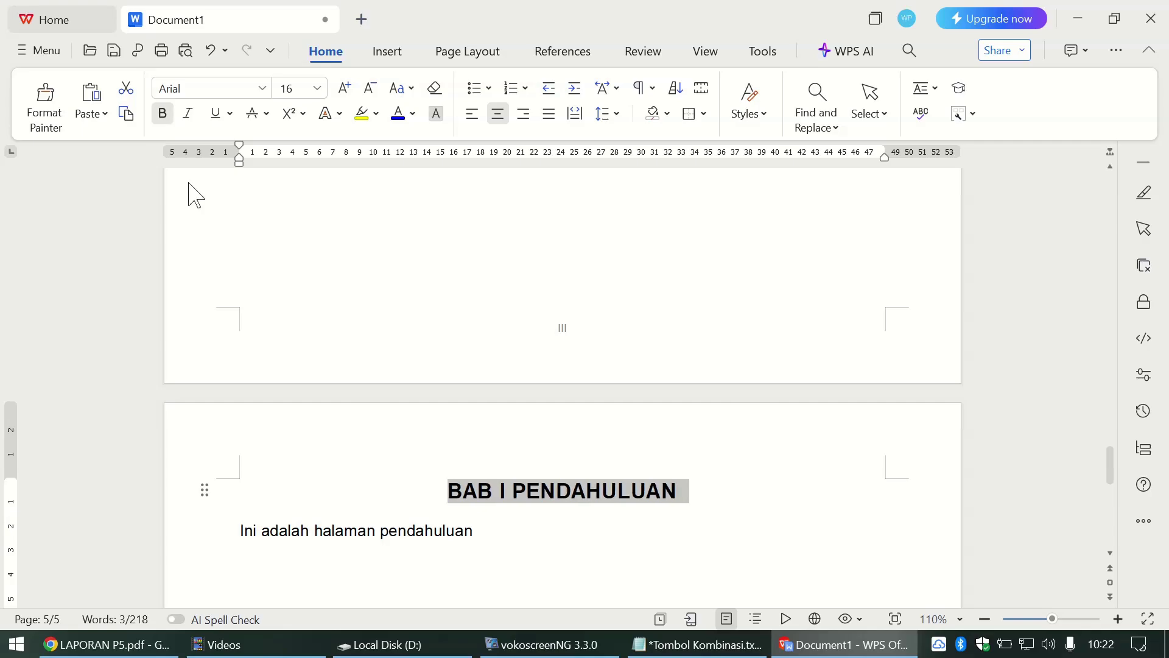
{"action": "scroll", "coordinate": [543, 507], "scroll_direction": "down", "scroll_amount": 5}
{"action": "left_click", "coordinate": [555, 510]}
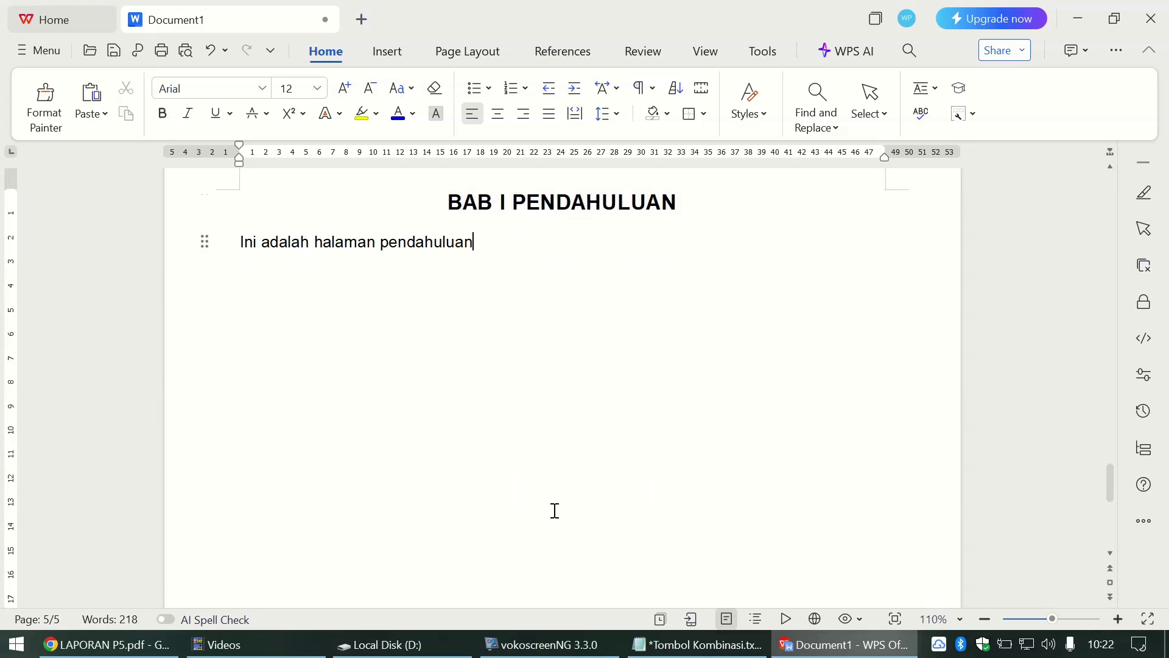
Step: Examine the footer page numbering of the DAFTAR ISI and BAB I PENDAHULUAN pages in the PDF
{"action": "scroll", "coordinate": [540, 530], "scroll_direction": "down", "scroll_amount": 1}
{"action": "scroll", "coordinate": [542, 530], "scroll_direction": "up", "scroll_amount": 1}
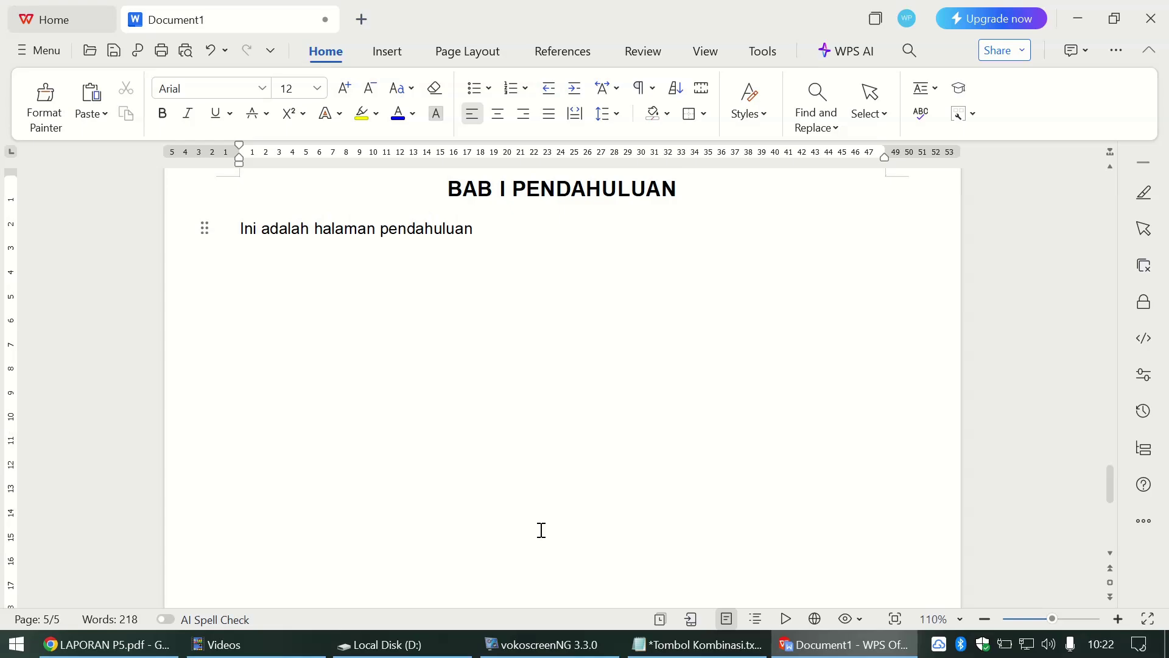
{"action": "scroll", "coordinate": [542, 530], "scroll_direction": "up", "scroll_amount": 1}
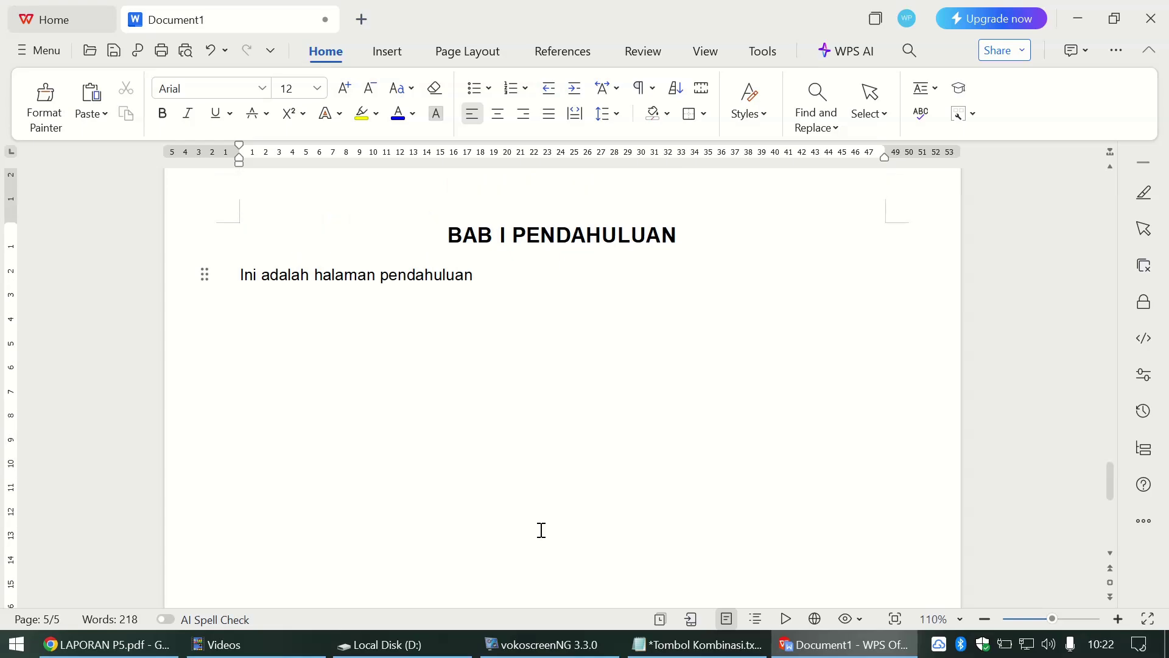
{"action": "scroll", "coordinate": [541, 530], "scroll_direction": "down", "scroll_amount": 4}
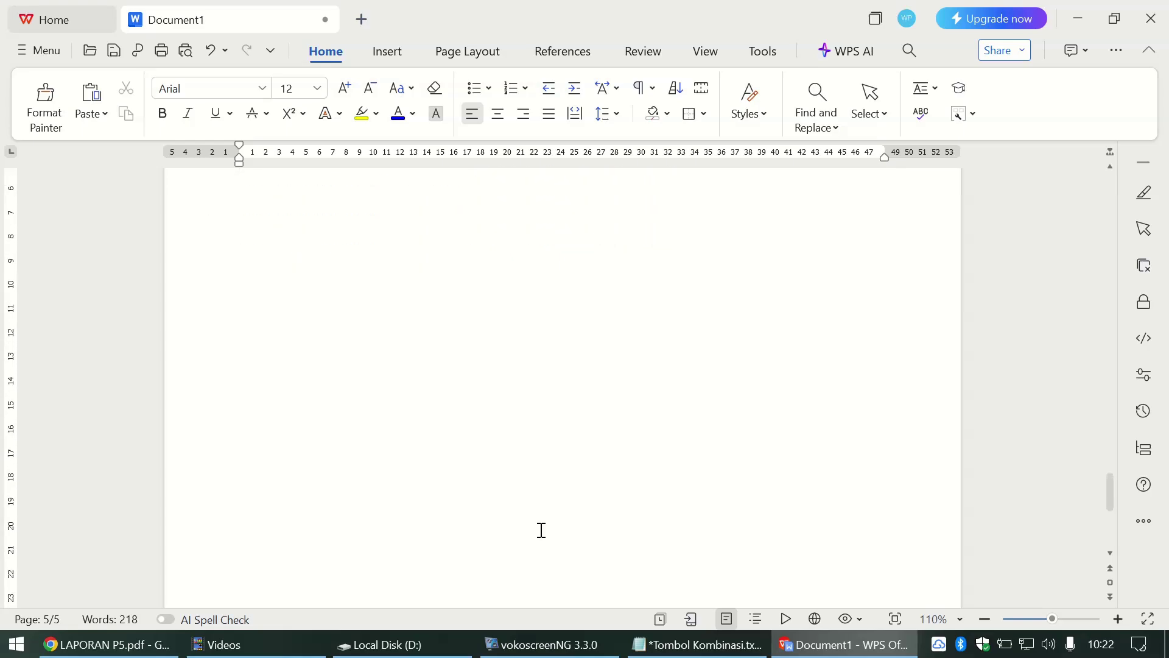
{"action": "key", "text": "alt+Tab"}
{"action": "scroll", "coordinate": [541, 531], "scroll_direction": "down", "scroll_amount": 10}
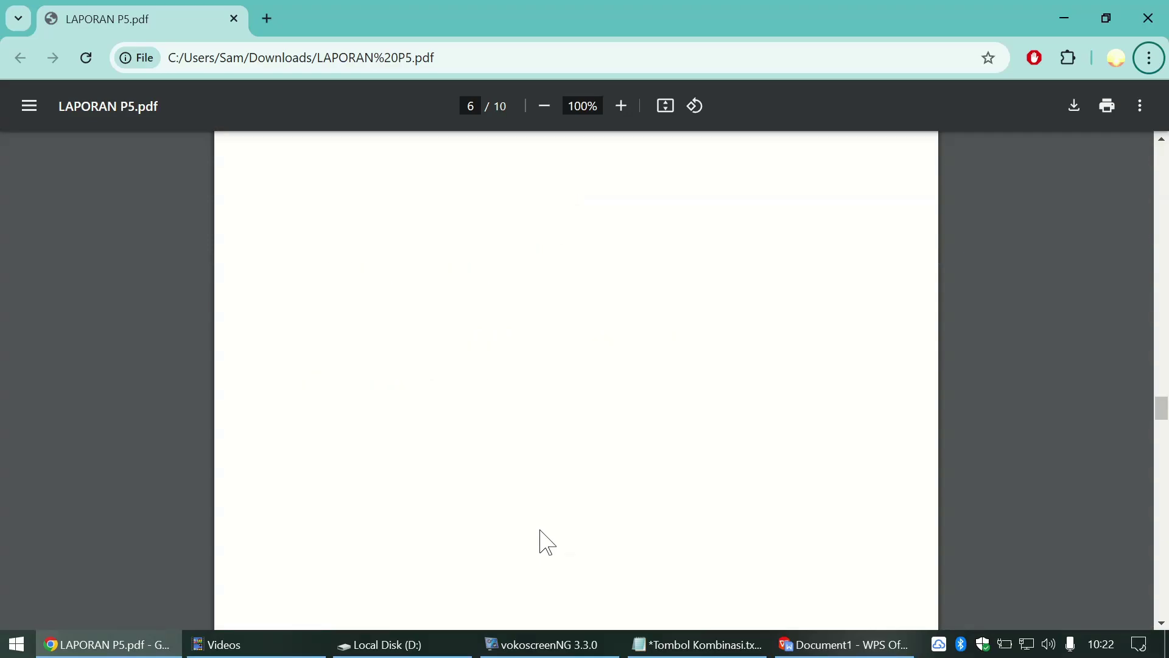
{"action": "scroll", "coordinate": [541, 531], "scroll_direction": "up", "scroll_amount": 3}
{"action": "scroll", "coordinate": [540, 531], "scroll_direction": "down", "scroll_amount": 2}
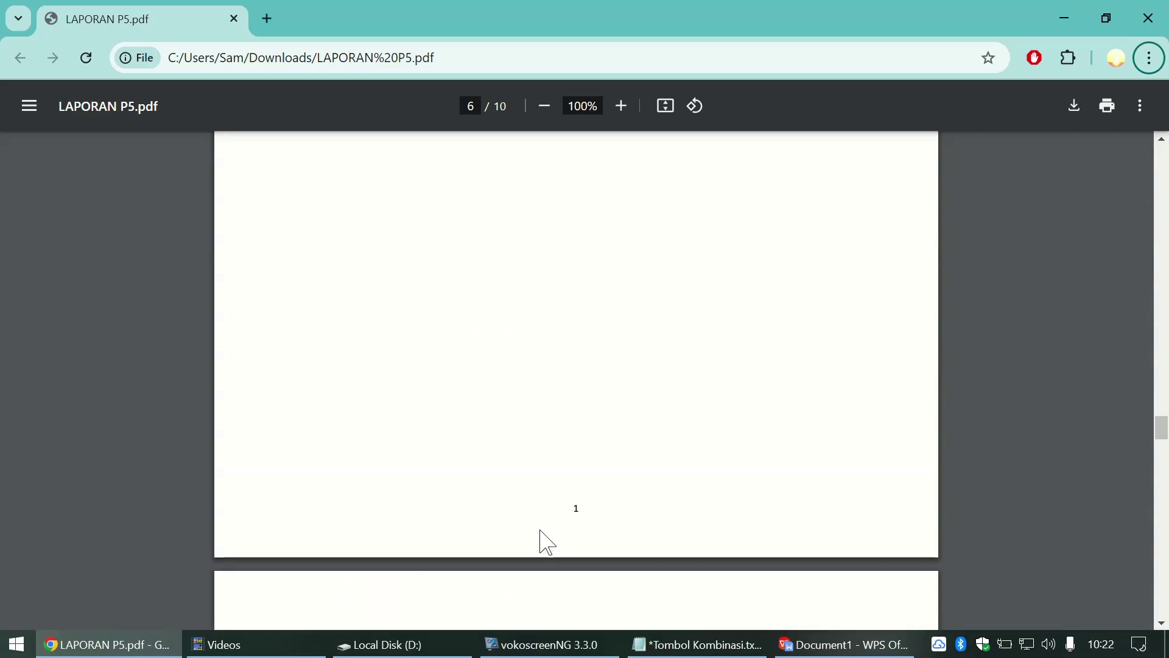
{"action": "scroll", "coordinate": [541, 536], "scroll_direction": "up", "scroll_amount": 1}
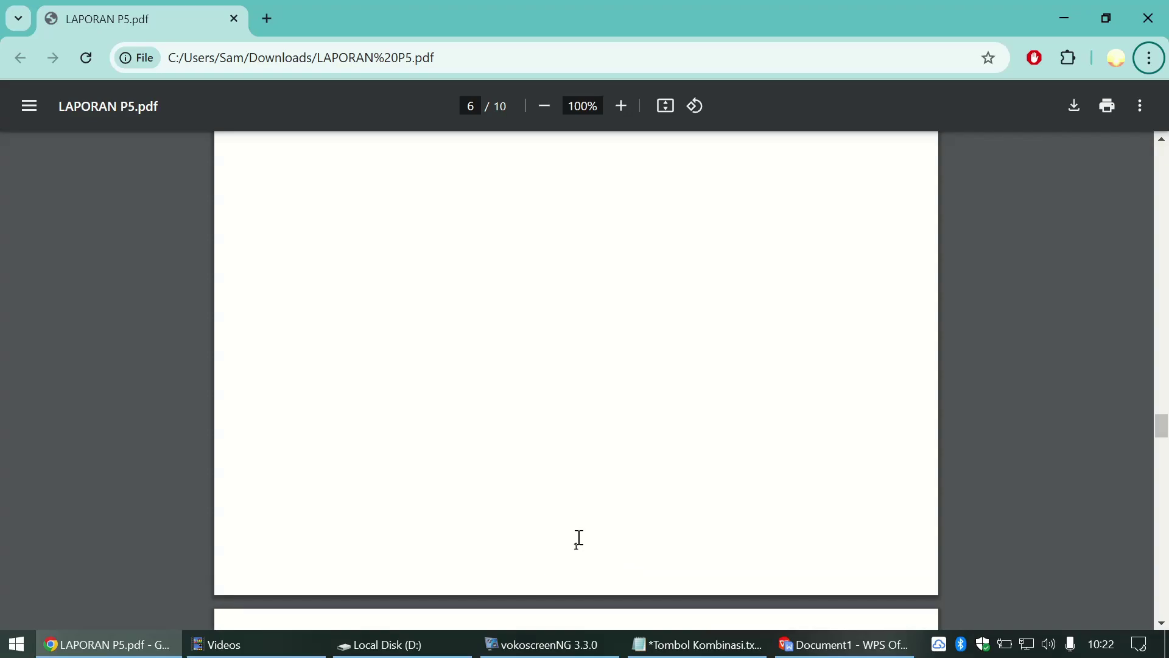
{"action": "scroll", "coordinate": [524, 402], "scroll_direction": "up", "scroll_amount": 1}
{"action": "scroll", "coordinate": [525, 410], "scroll_direction": "up", "scroll_amount": 15}
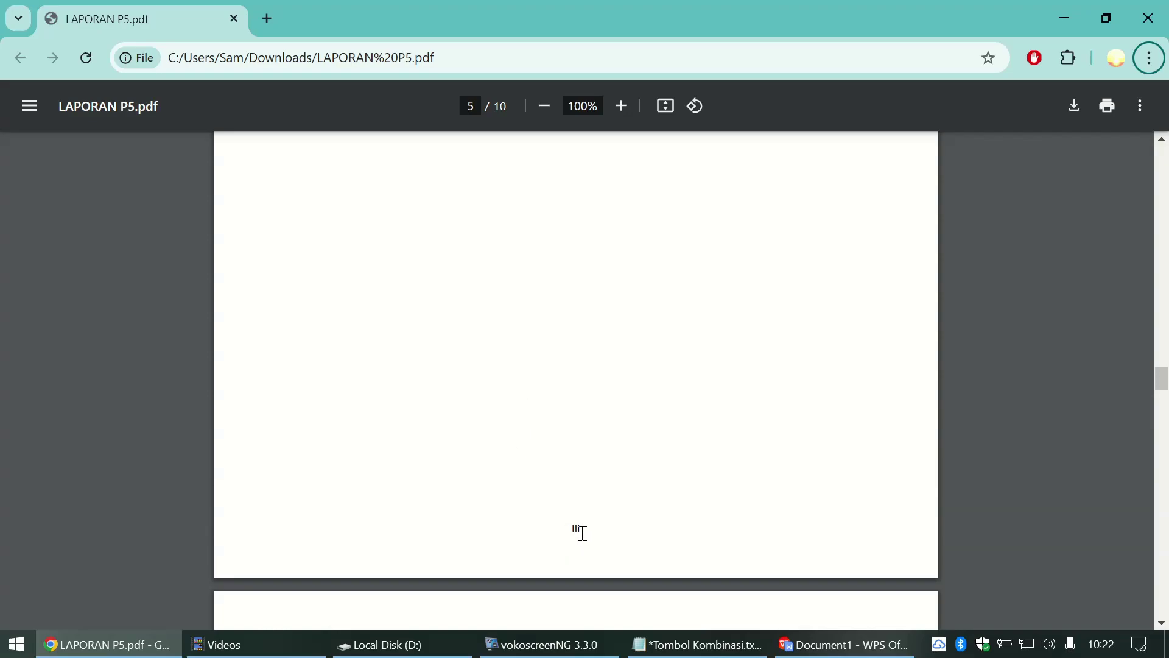
{"action": "scroll", "coordinate": [573, 530], "scroll_direction": "down", "scroll_amount": 9}
{"action": "scroll", "coordinate": [574, 528], "scroll_direction": "down", "scroll_amount": 2}
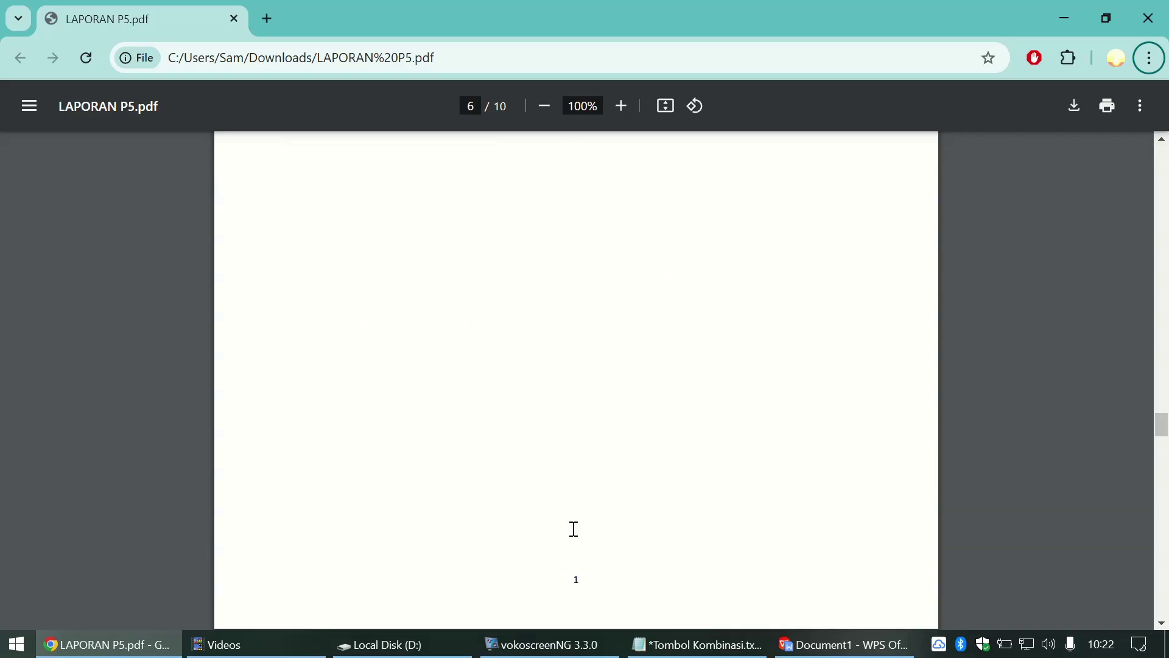
{"action": "scroll", "coordinate": [574, 529], "scroll_direction": "up", "scroll_amount": 1}
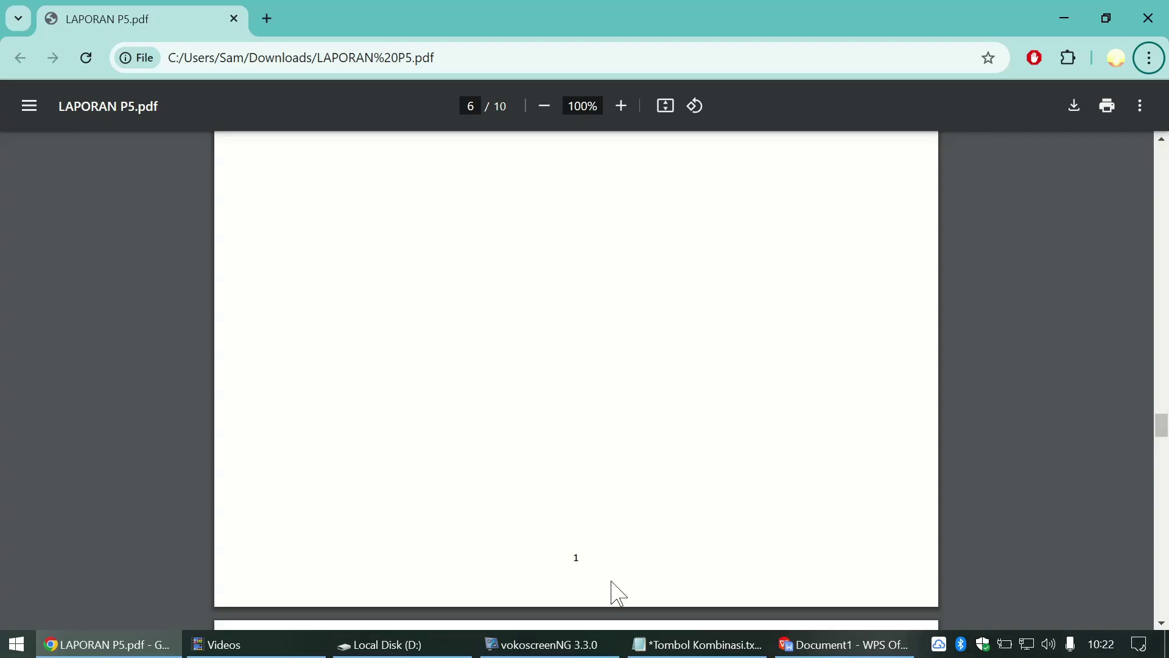
Step: Set the footer page number format on the BAB I PENDAHULUAN page to 1, 2, 3 …, centered and applied from the current page onward
{"action": "left_click", "coordinate": [816, 646]}
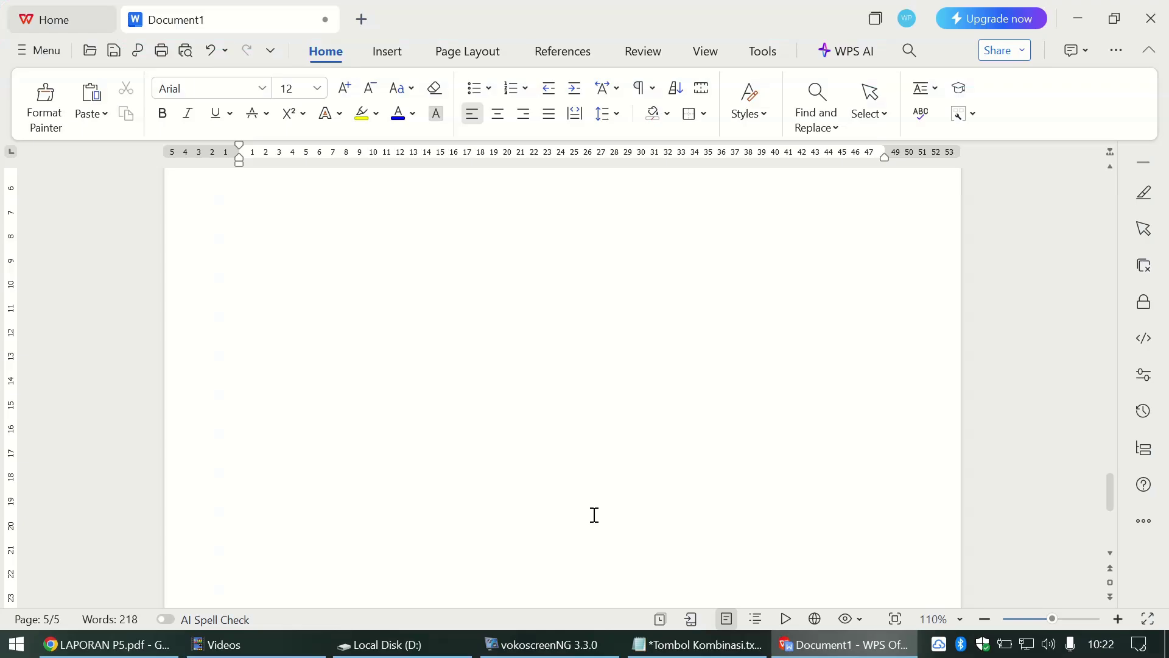
{"action": "scroll", "coordinate": [594, 515], "scroll_direction": "down", "scroll_amount": 2}
{"action": "scroll", "coordinate": [595, 515], "scroll_direction": "down", "scroll_amount": 8}
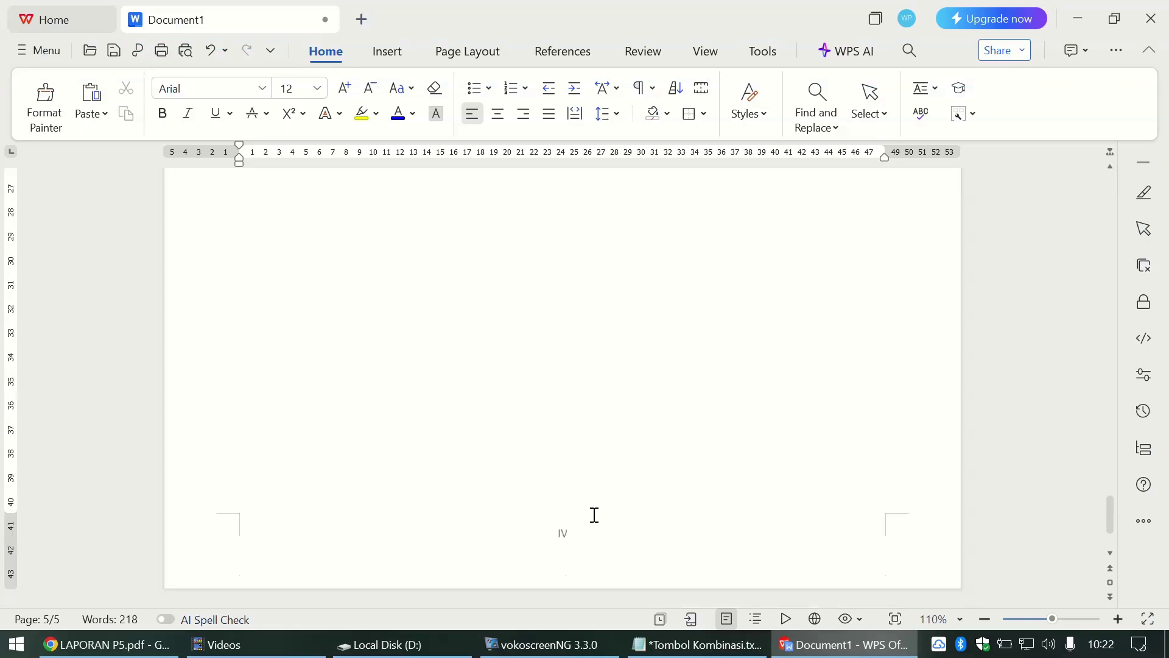
{"action": "scroll", "coordinate": [595, 514], "scroll_direction": "down", "scroll_amount": 10}
{"action": "double_click", "coordinate": [524, 540]}
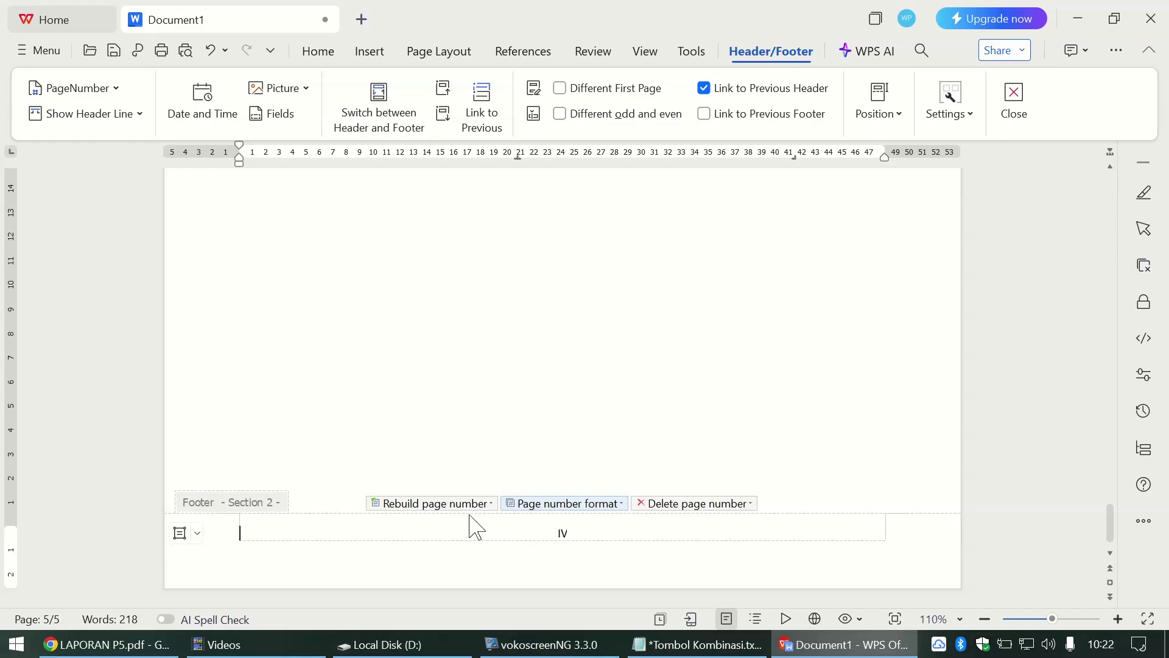
{"action": "left_click", "coordinate": [572, 505]}
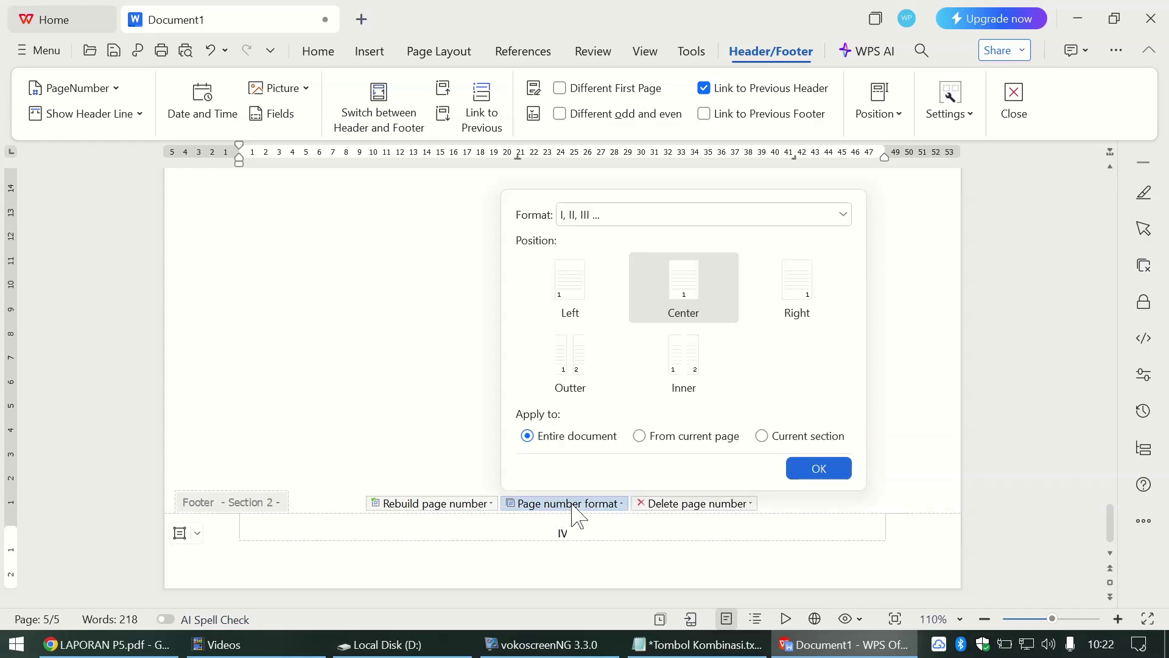
{"action": "left_click", "coordinate": [615, 218]}
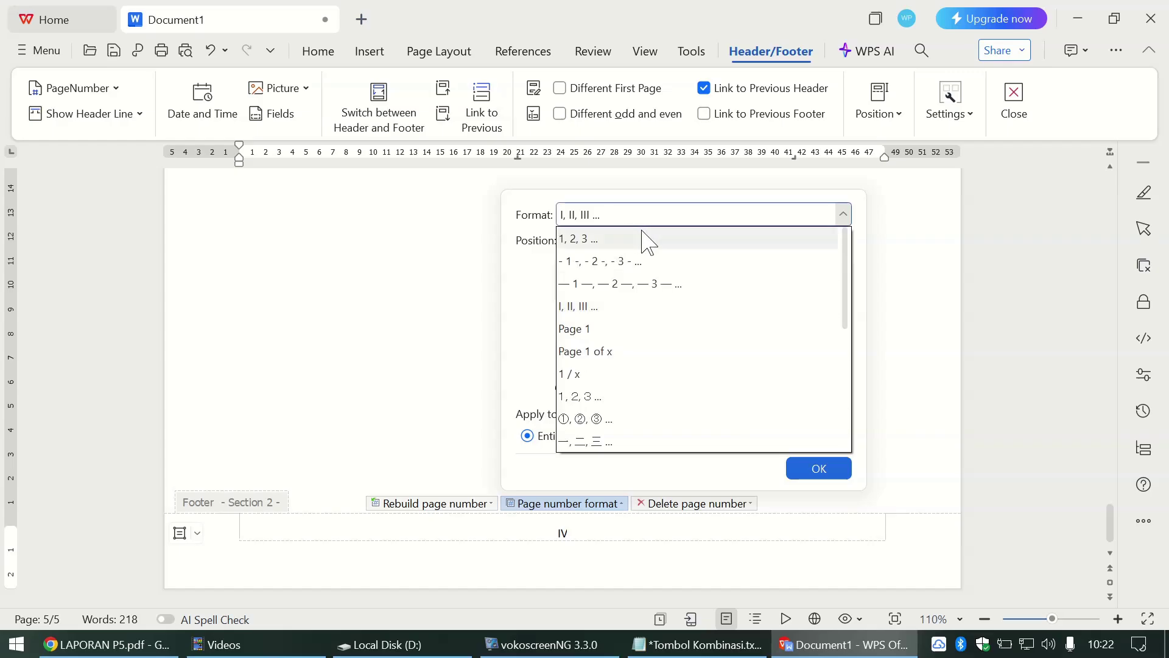
{"action": "left_click", "coordinate": [631, 238]}
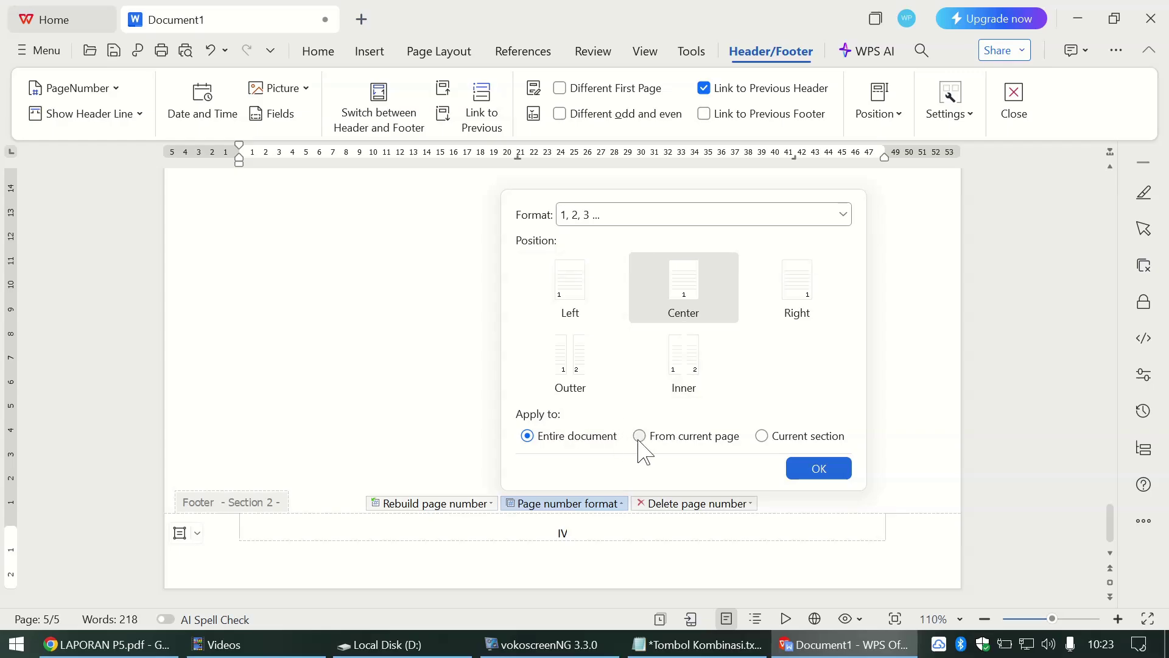
{"action": "left_click", "coordinate": [818, 469]}
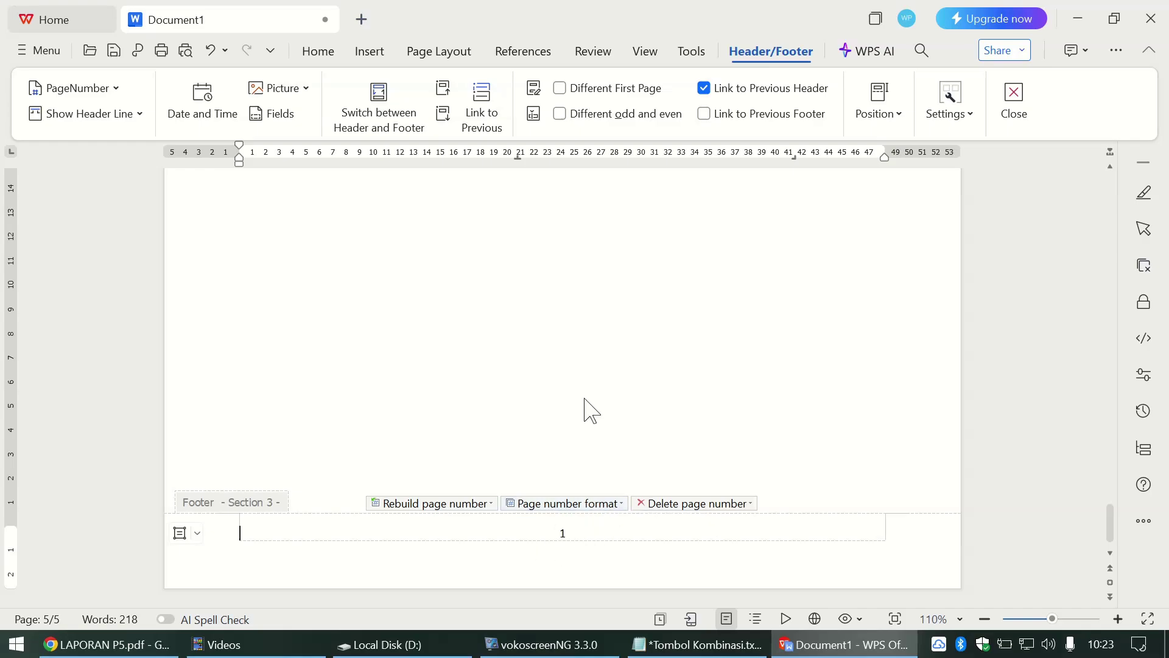
Step: Leave footer editing and add a new page after the line "Ini adalah halaman pendahuluan"
{"action": "scroll", "coordinate": [569, 407], "scroll_direction": "up", "scroll_amount": 8}
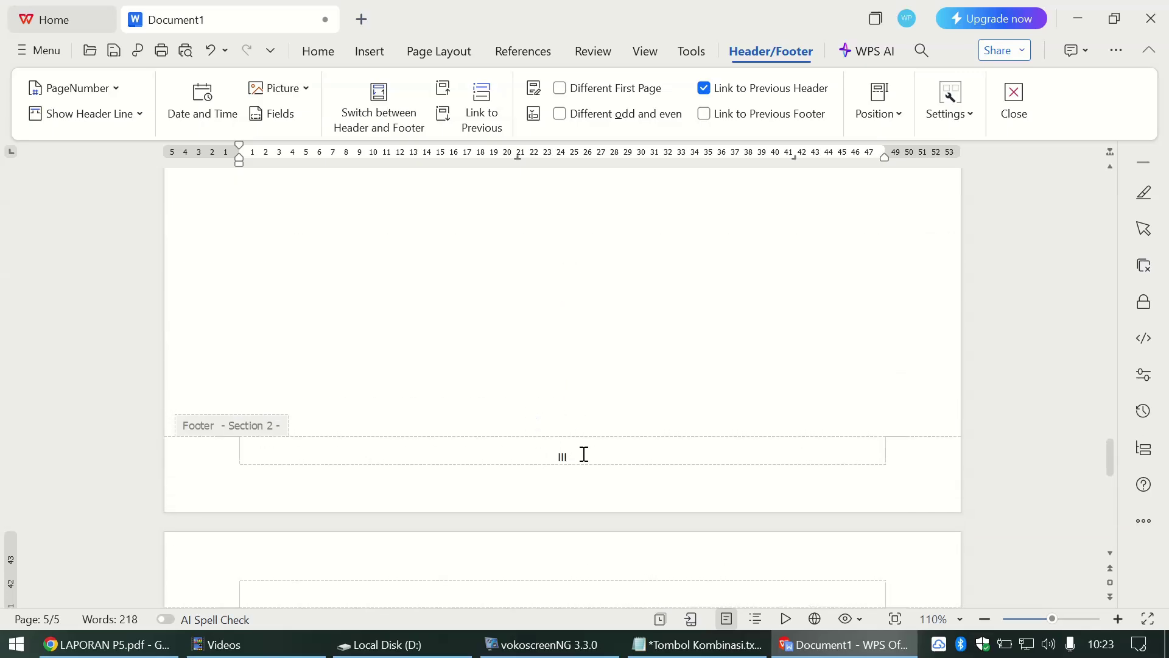
{"action": "scroll", "coordinate": [596, 452], "scroll_direction": "down", "scroll_amount": 6}
{"action": "scroll", "coordinate": [595, 452], "scroll_direction": "down", "scroll_amount": 8}
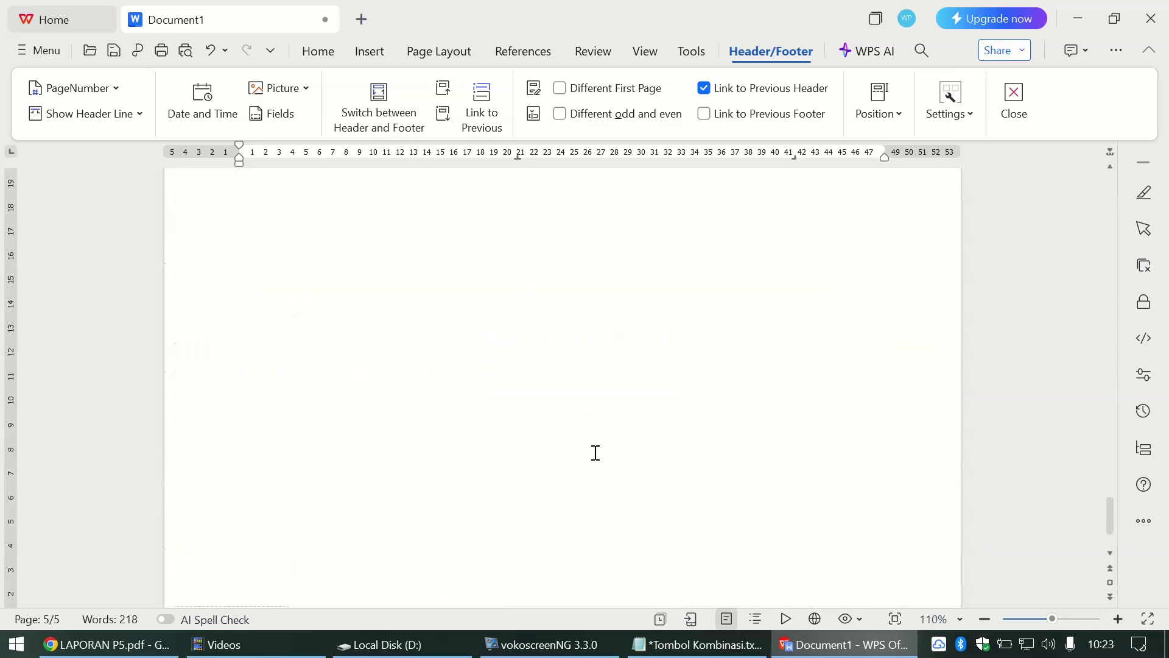
{"action": "double_click", "coordinate": [591, 297]}
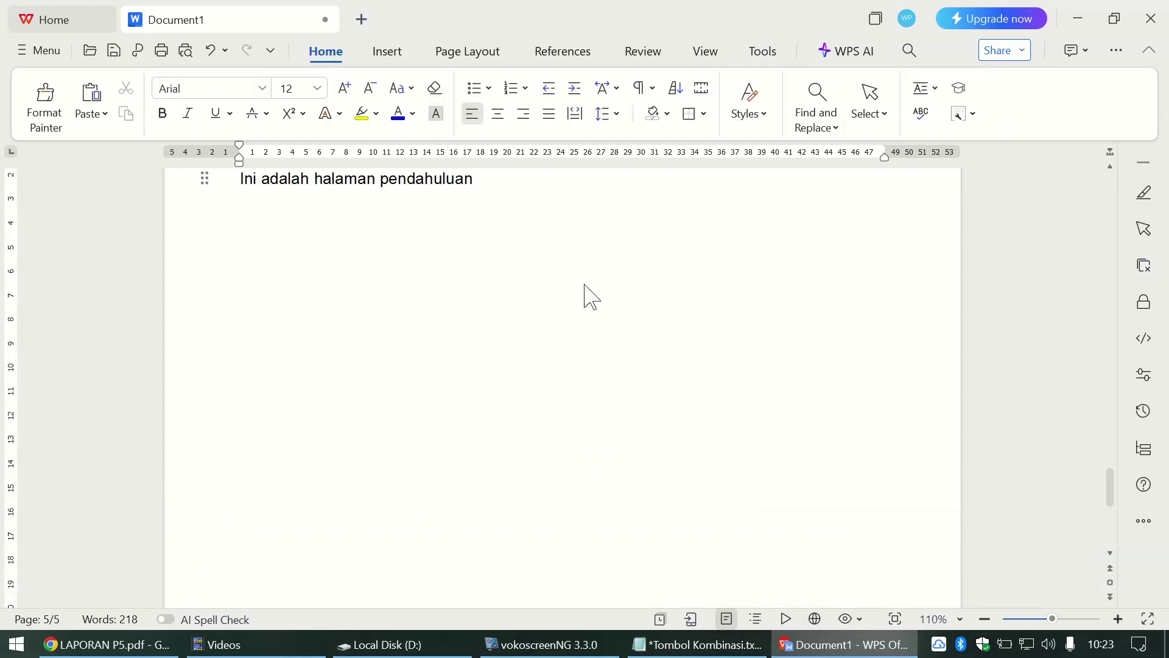
{"action": "scroll", "coordinate": [485, 361], "scroll_direction": "up", "scroll_amount": 2}
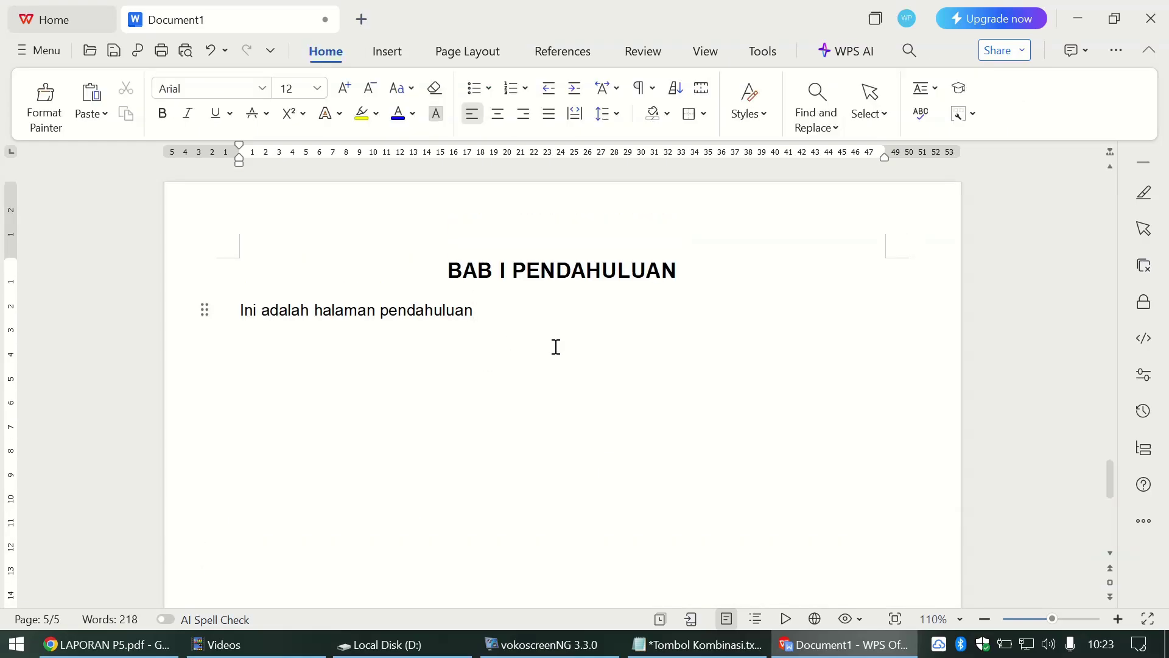
{"action": "key", "text": "ctrl+Return"}
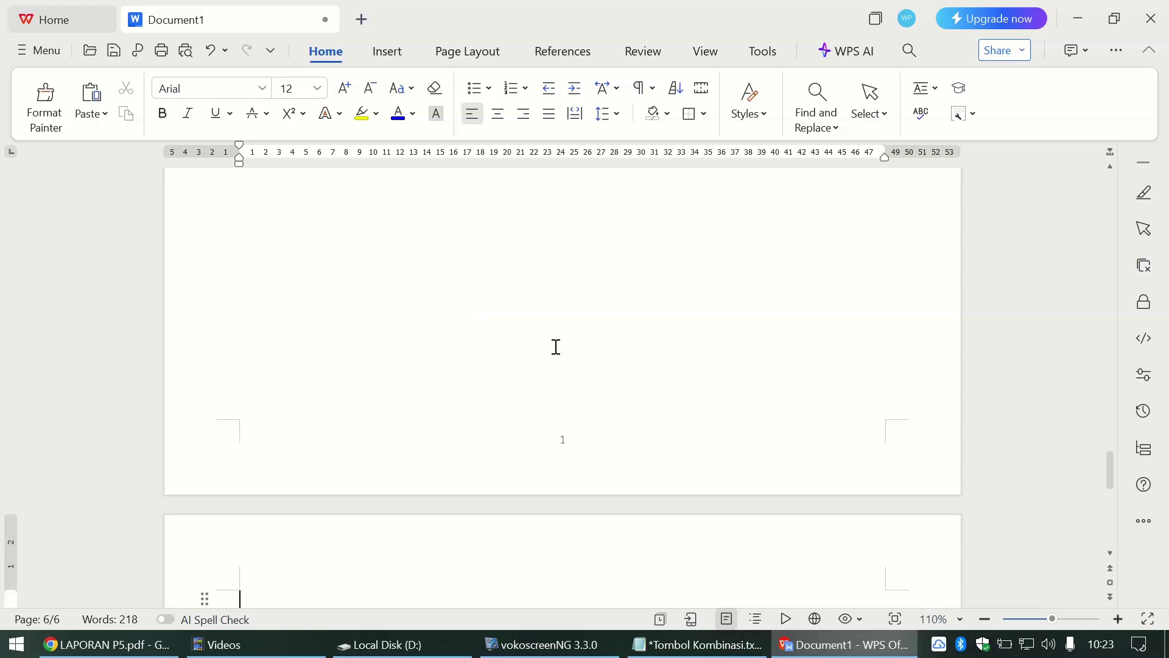
{"action": "scroll", "coordinate": [428, 407], "scroll_direction": "down", "scroll_amount": 4}
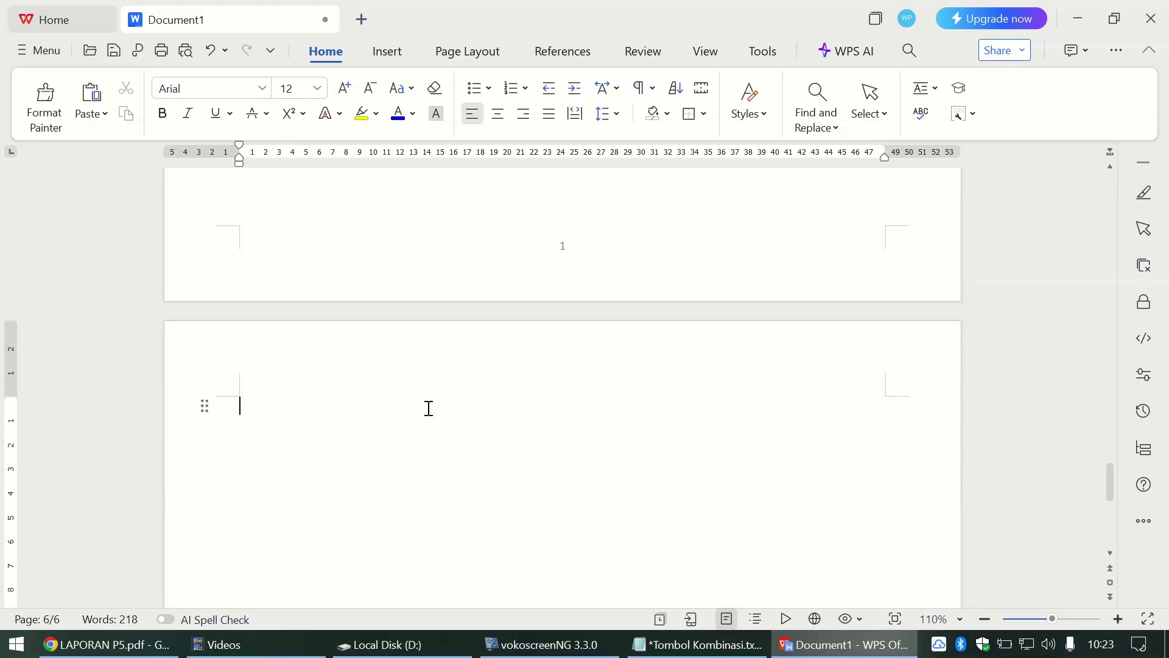
Step: Enter the heading BAB II EVENT HARI KEBEKERJAAN on the new page, following LAPORAN P5.pdf
{"action": "key", "text": "alt+Tab"}
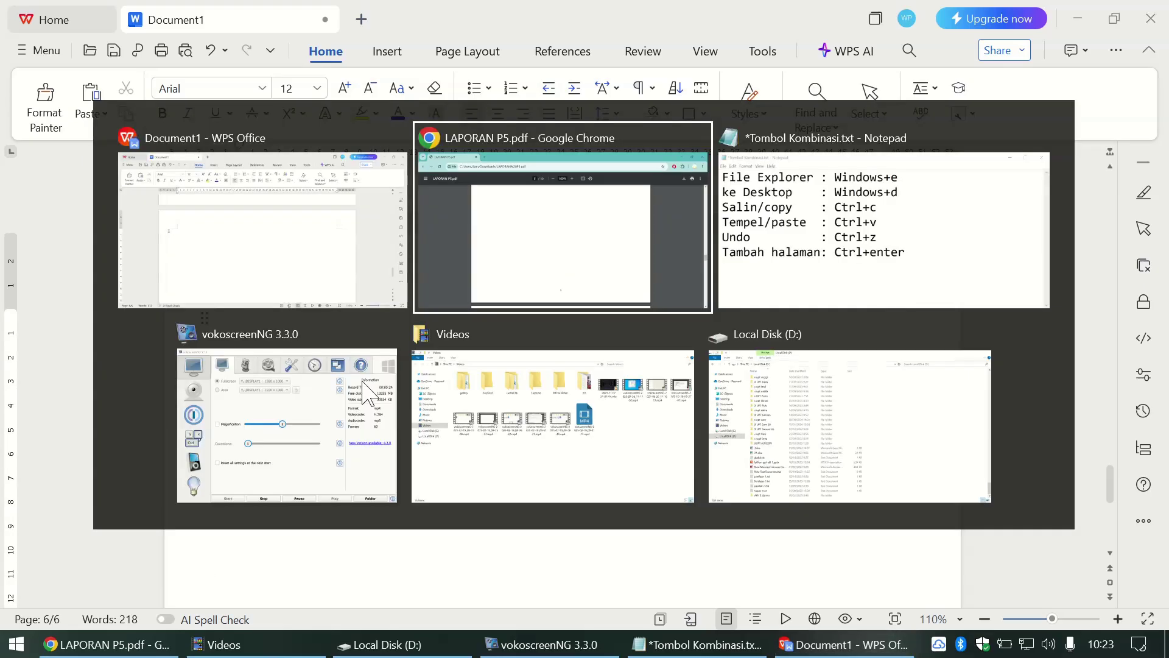
{"action": "scroll", "coordinate": [500, 466], "scroll_direction": "down", "scroll_amount": 2}
{"action": "scroll", "coordinate": [501, 478], "scroll_direction": "down", "scroll_amount": 6}
{"action": "scroll", "coordinate": [501, 478], "scroll_direction": "up", "scroll_amount": 1}
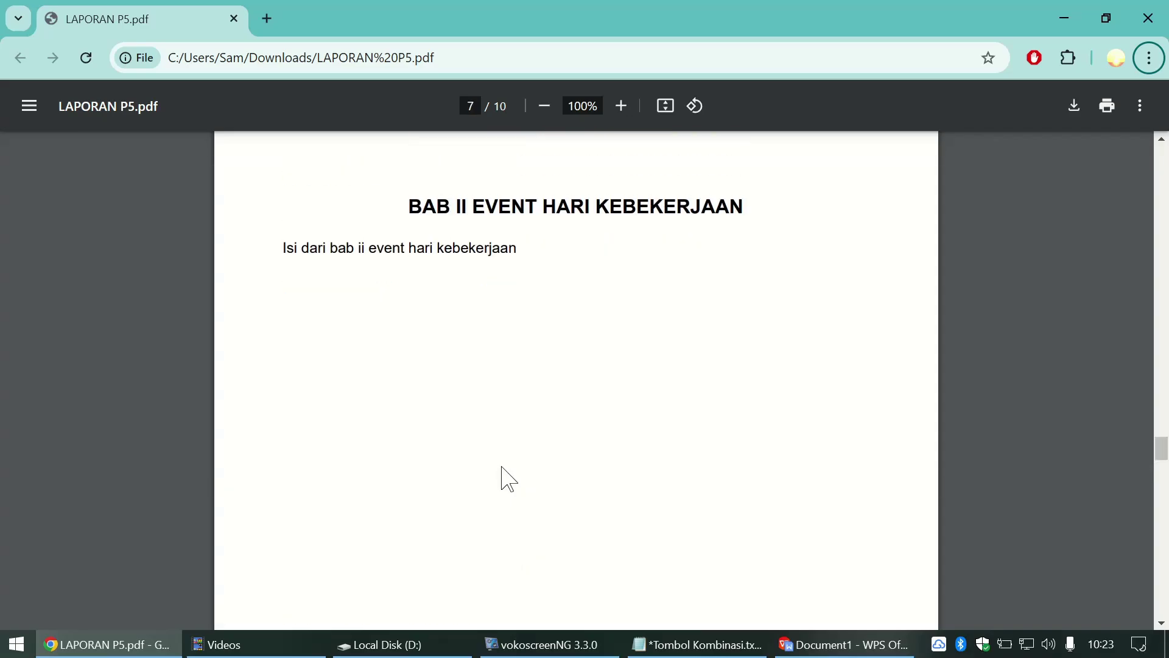
{"action": "key", "text": "alt+Tab"}
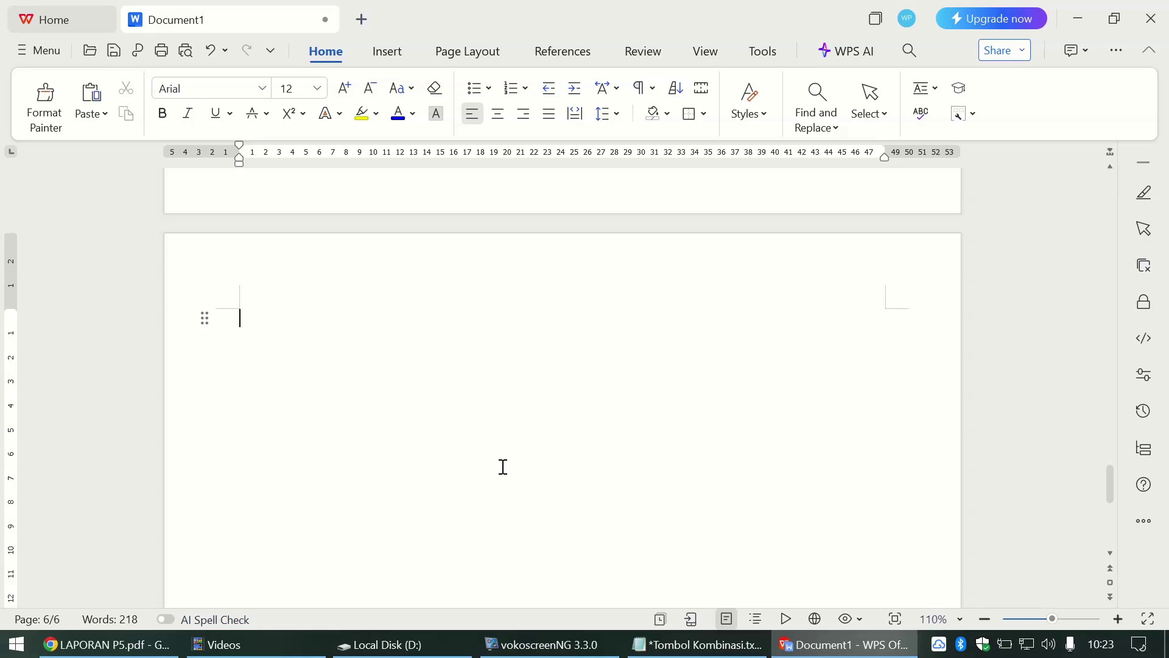
{"action": "type", "text": "BAB II EVENT HA"}
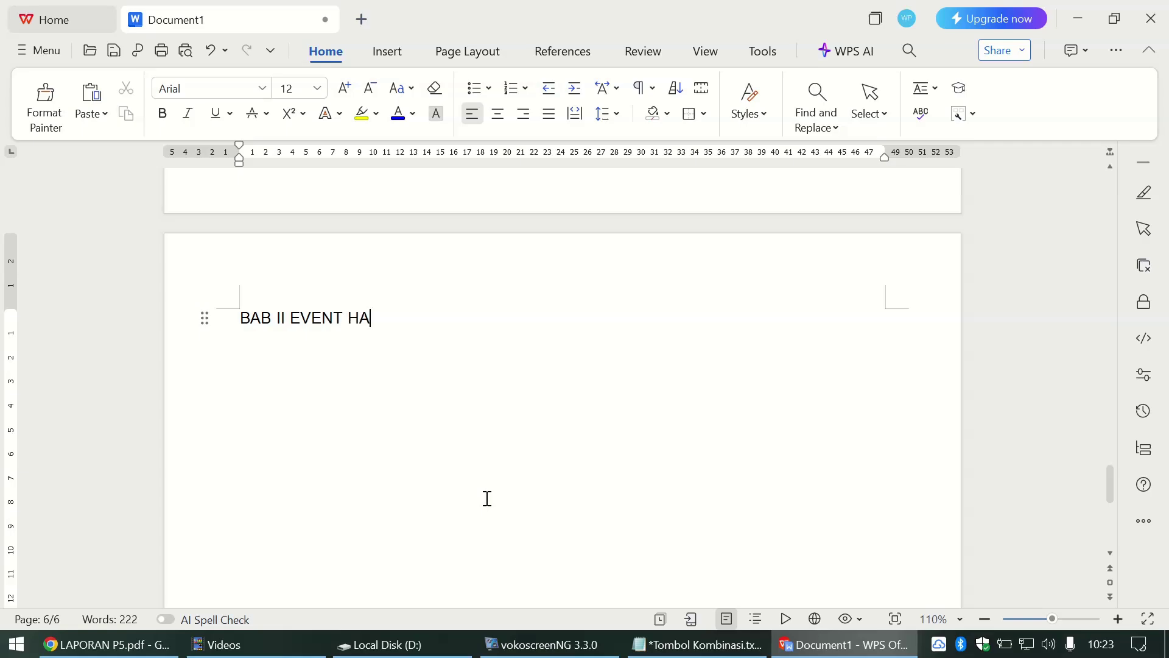
{"action": "type", "text": "RI KEBEKERJAAN"}
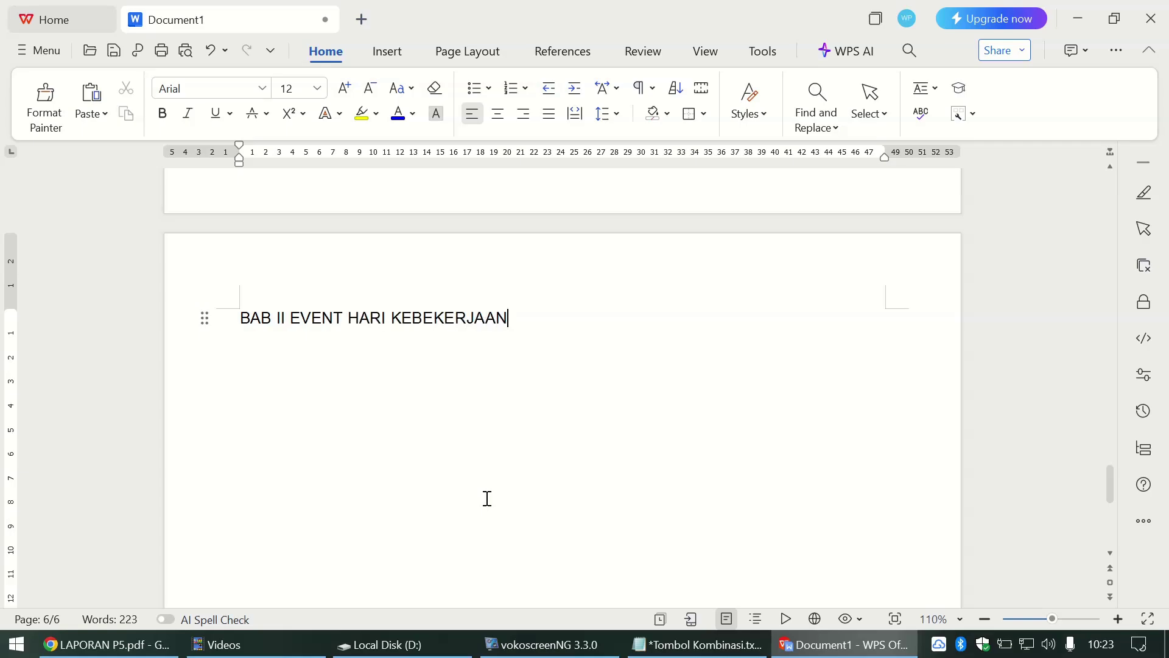
Step: Add the line "Isi dari bab ii event hari kebekerjaan" below the BAB II heading, following the PDF
{"action": "key", "text": "alt+Tab"}
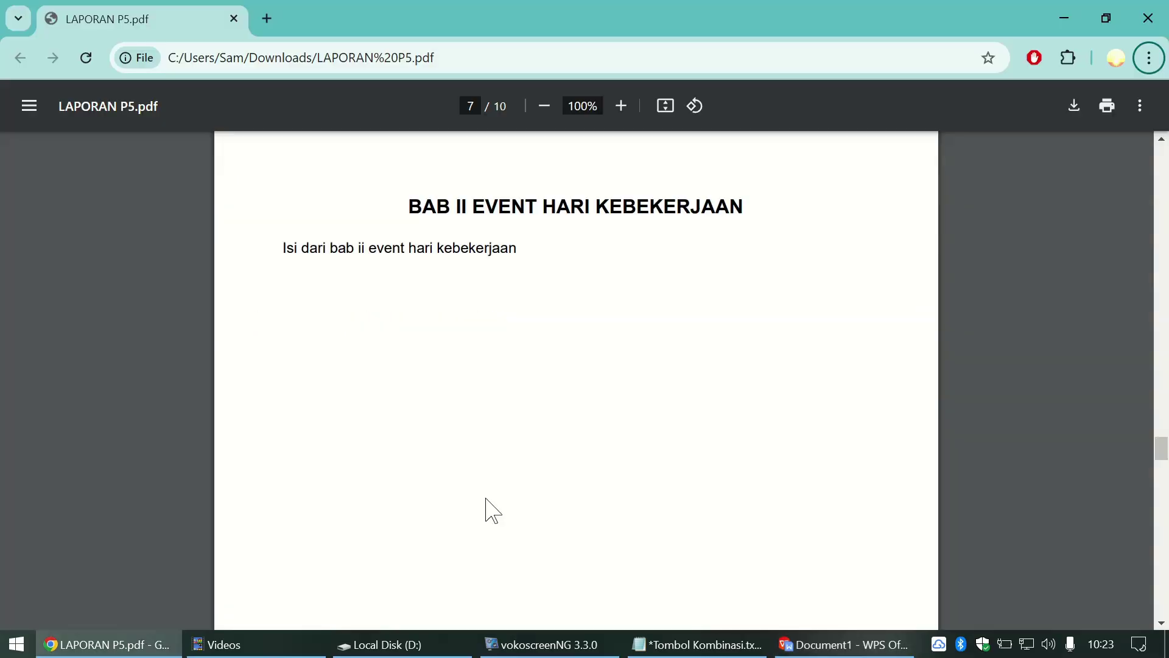
{"action": "key", "text": "alt+Tab"}
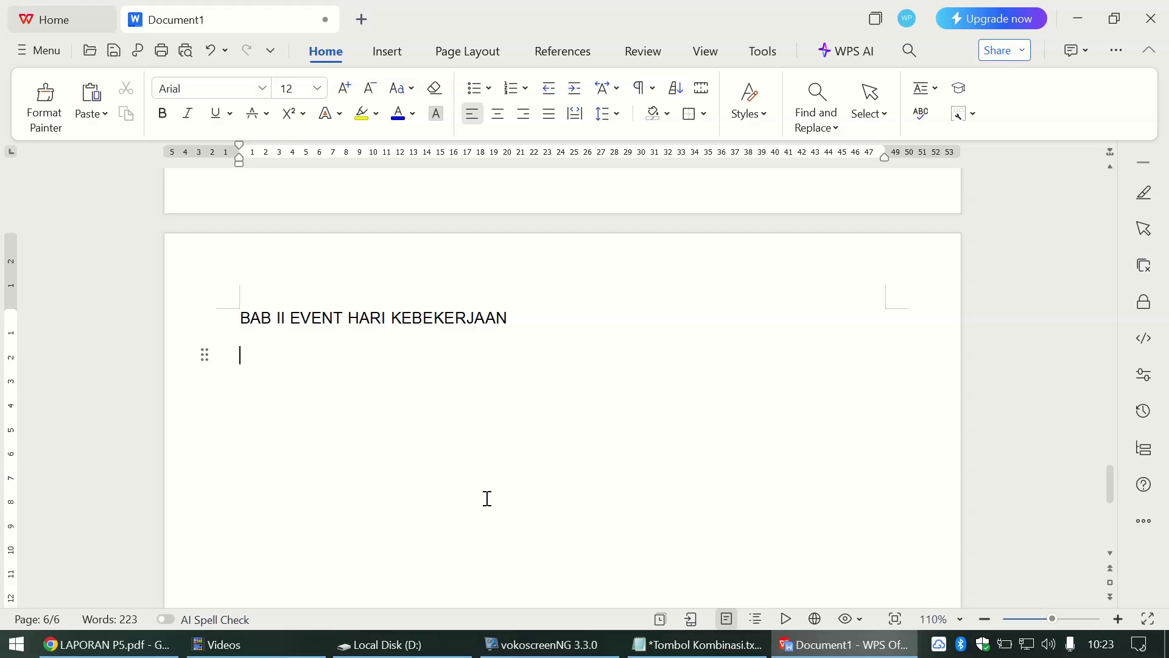
{"action": "key", "text": "alt+Tab"}
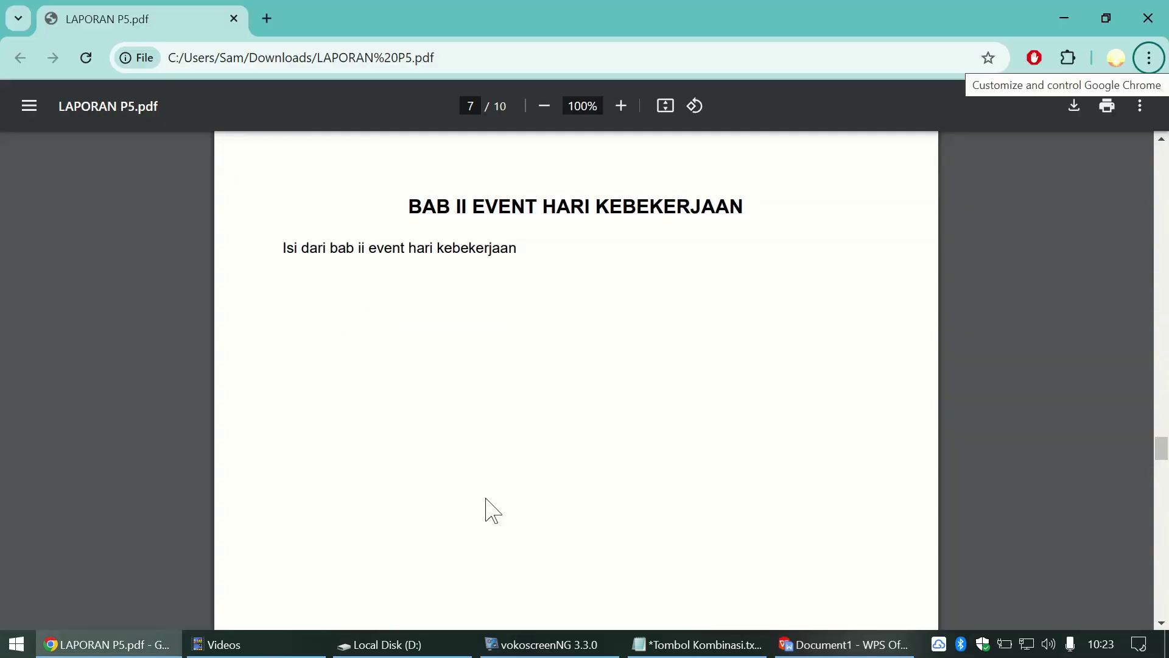
{"action": "key", "text": "alt+Tab"}
{"action": "type", "text": "Isi da"}
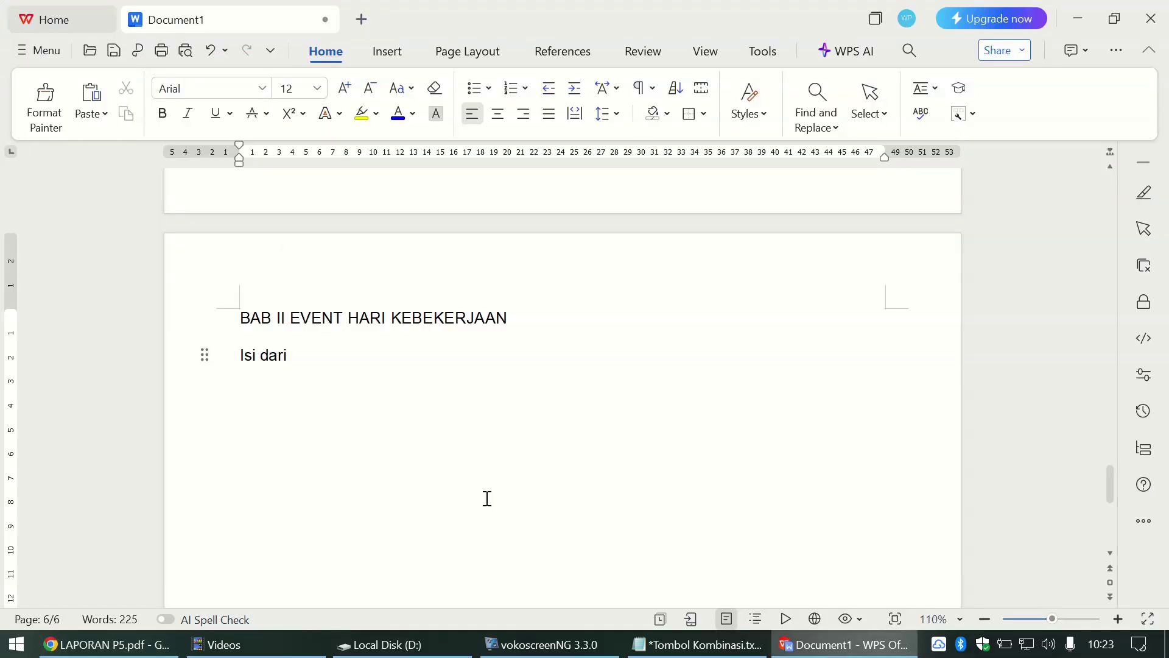
{"action": "type", "text": "ri aBAB"}
{"action": "key", "text": "BackSpace"}
{"action": "key", "text": "BackSpace"}
{"action": "key", "text": "BackSpace"}
{"action": "type", "text": "bab ii"}
{"action": "key", "text": "alt+Tab"}
{"action": "key", "text": "alt+Tab"}
{"action": "type", "text": "e"}
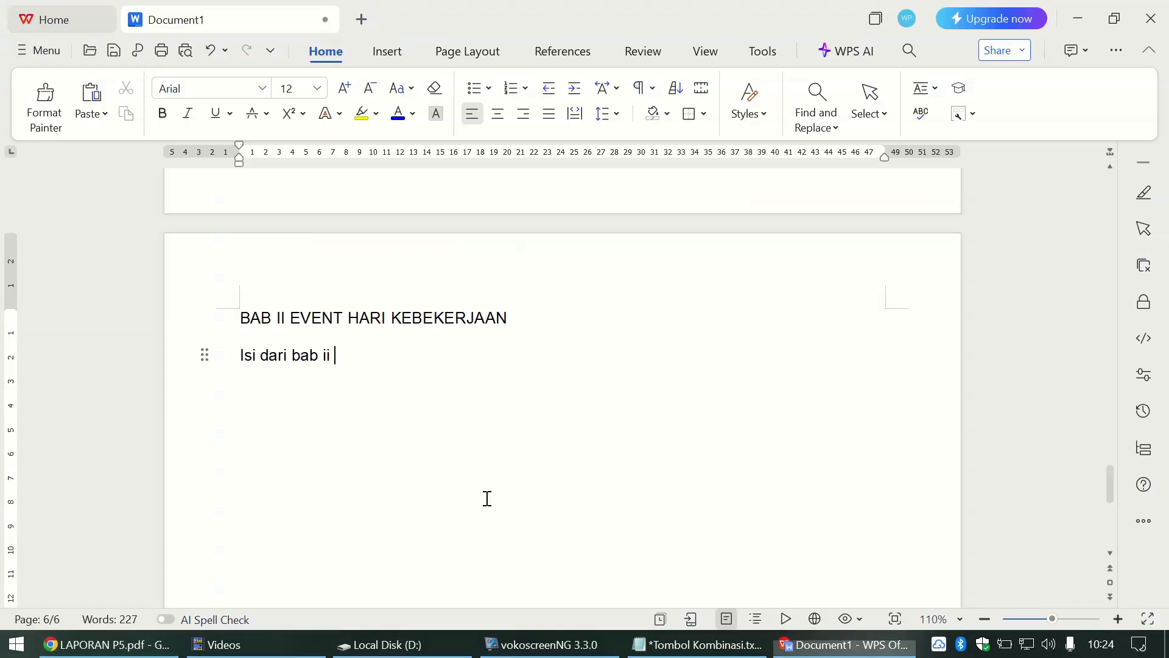
{"action": "type", "text": "vent h"}
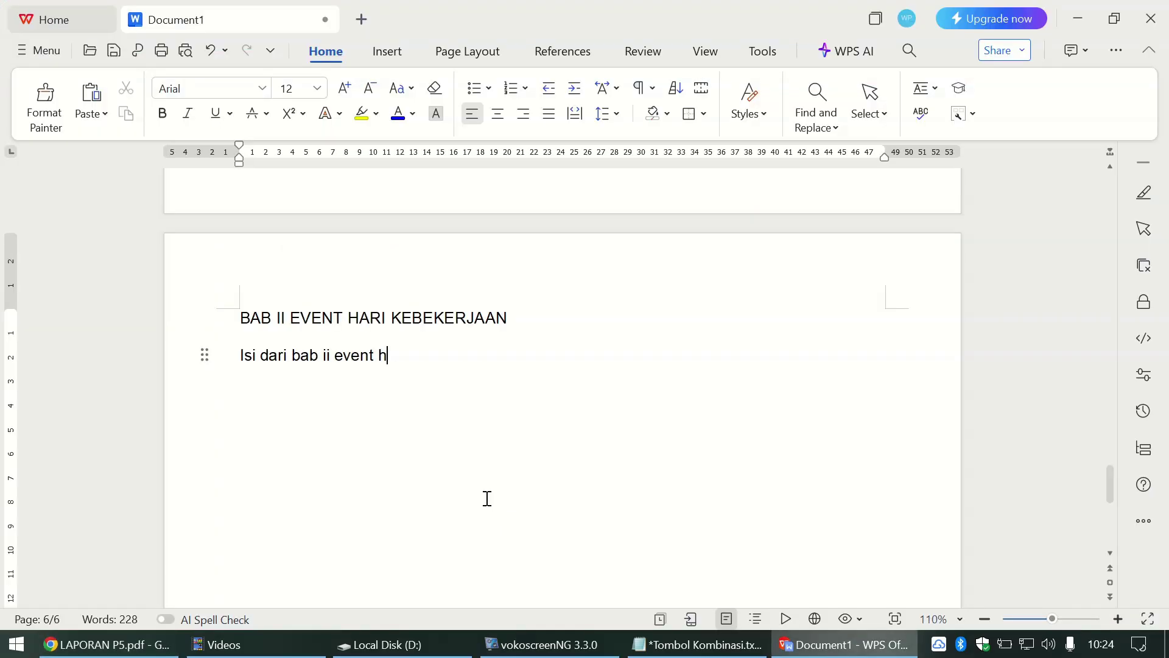
{"action": "type", "text": "ari kebeker"}
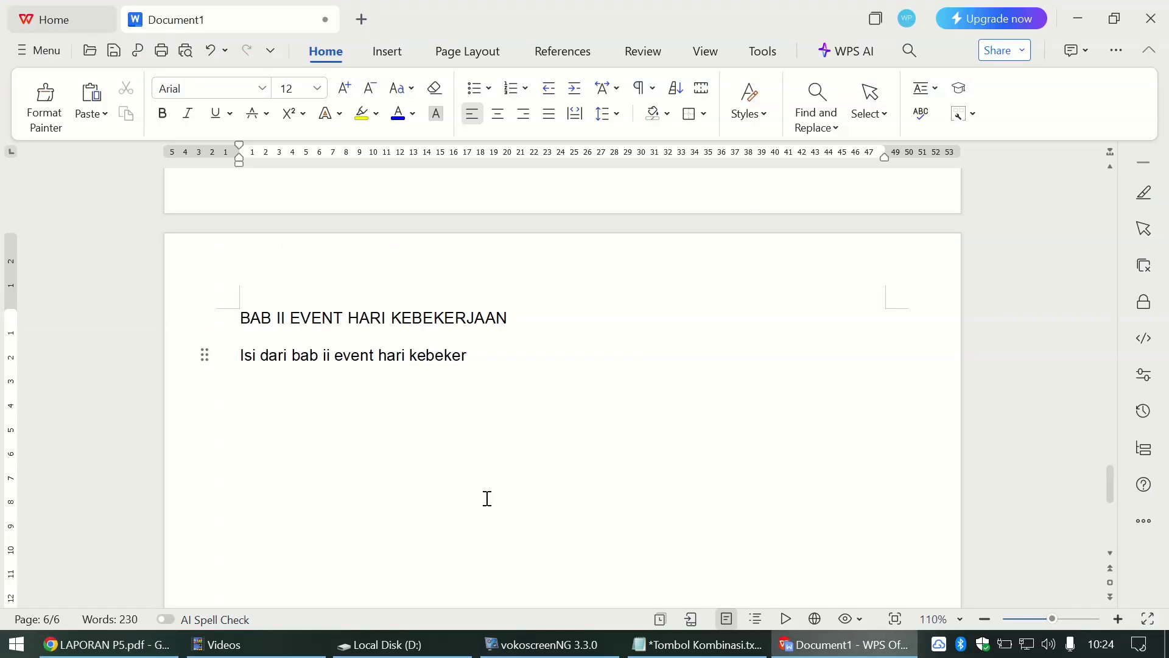
{"action": "type", "text": "jaan"}
Step: Format the BAB II EVENT HARI KEBEKERJAAN heading as bold, centered and 16 pt
{"action": "left_click_drag", "start_coordinate": [487, 499], "coordinate": [424, 317]}
{"action": "left_click", "coordinate": [424, 318]}
{"action": "double_click", "coordinate": [414, 321]}
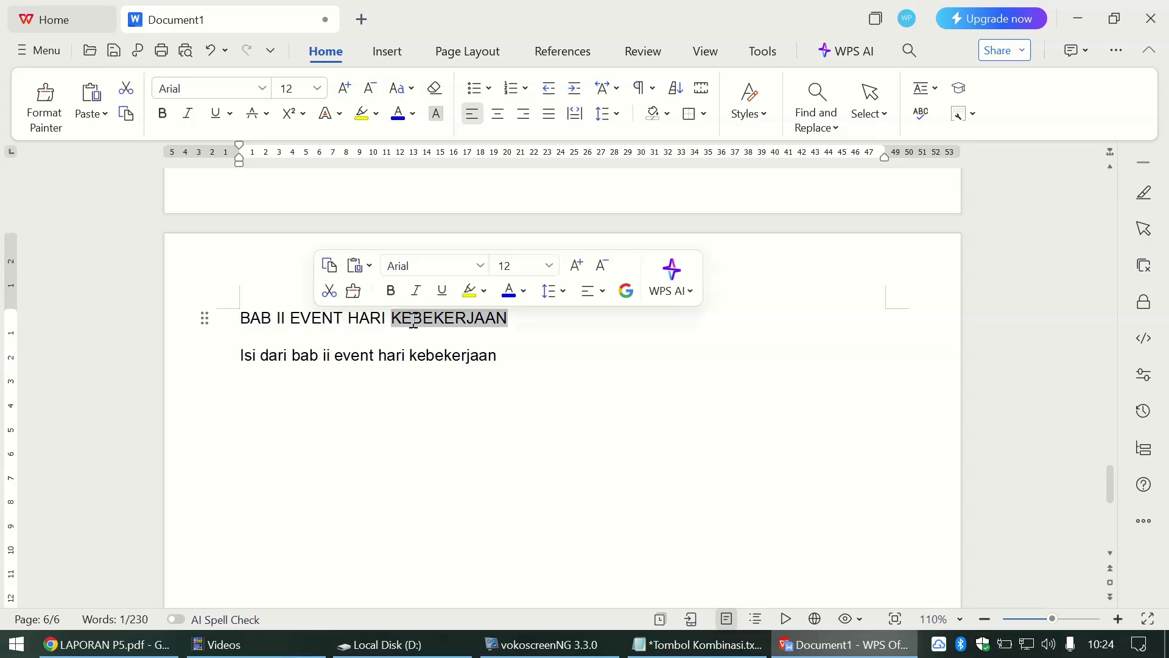
{"action": "left_click", "coordinate": [414, 321]}
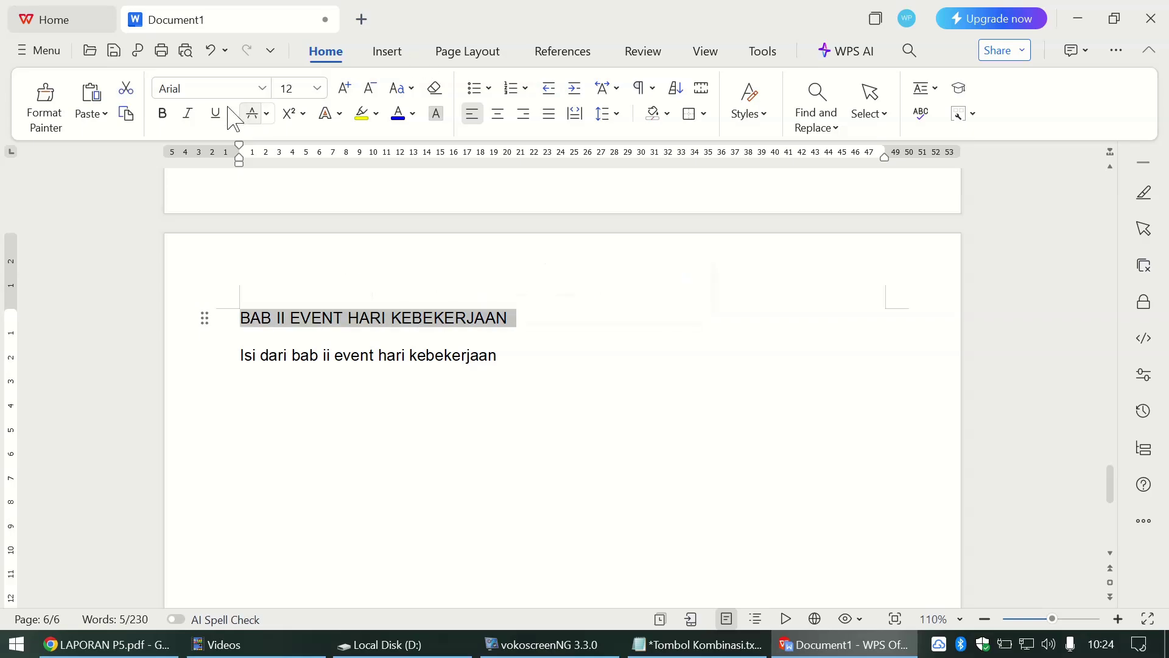
{"action": "left_click", "coordinate": [163, 114]}
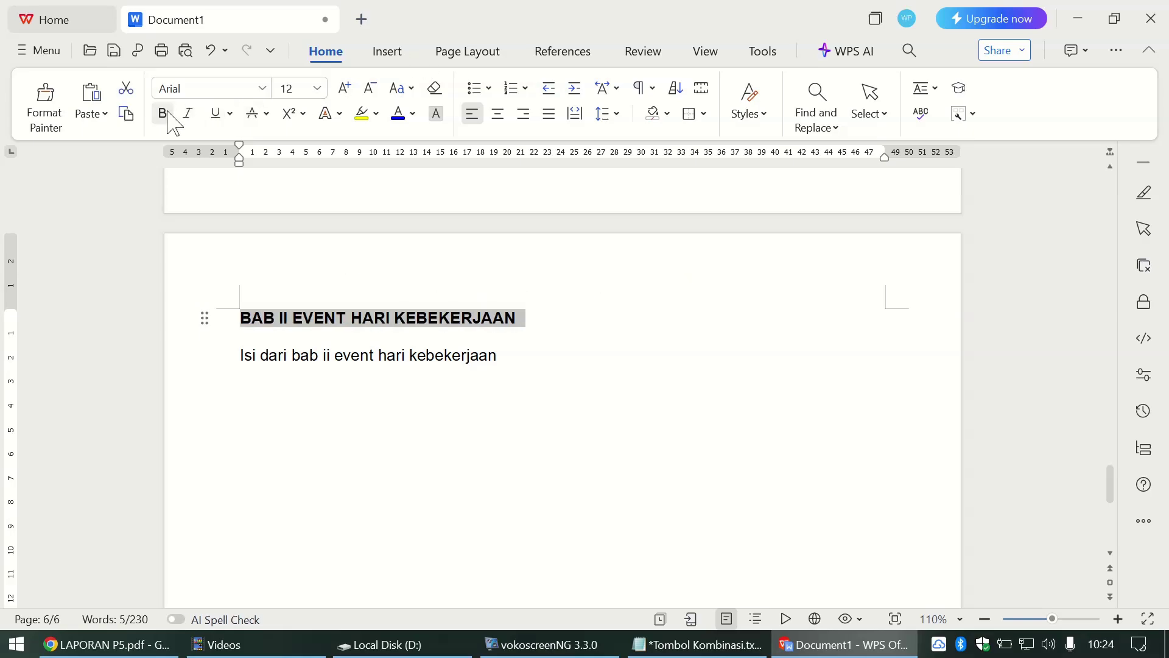
{"action": "left_click", "coordinate": [498, 115]}
{"action": "left_click", "coordinate": [317, 89]}
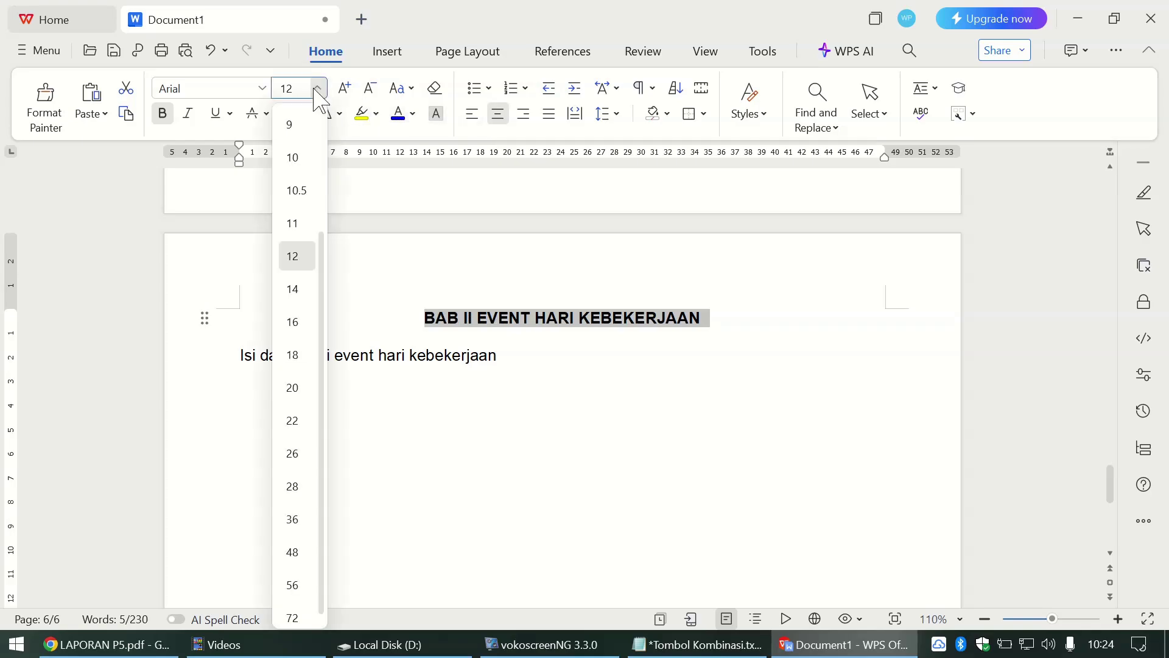
{"action": "left_click", "coordinate": [295, 323]}
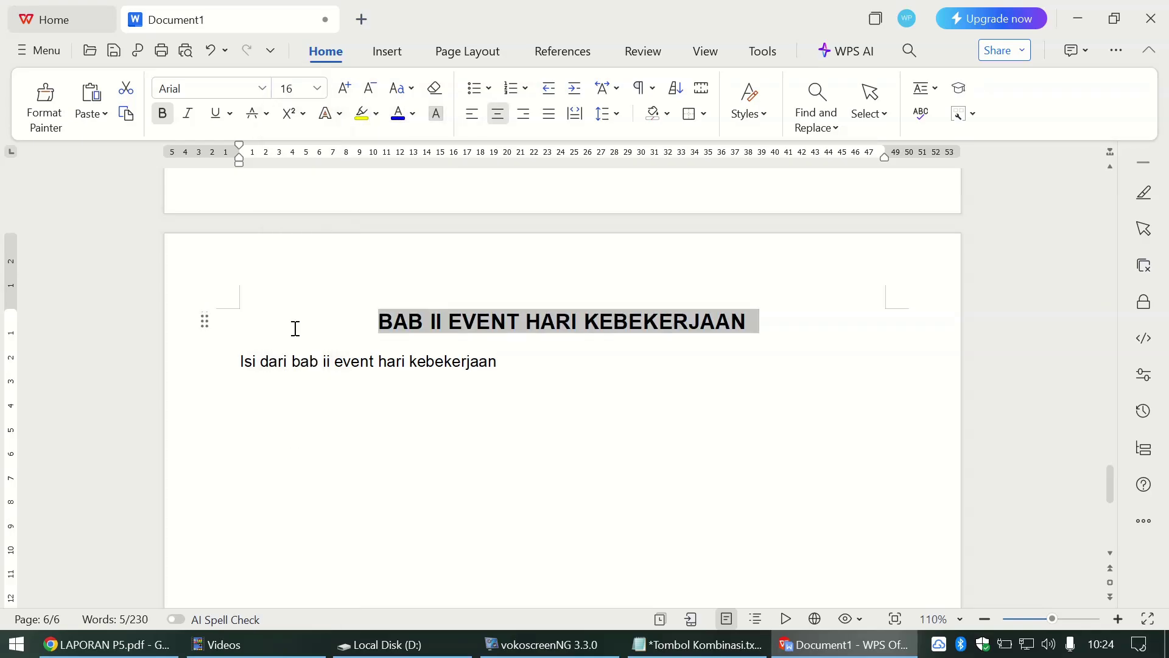
Step: Add a new page after the BAB II text and enter the heading BAB III PENUTUP, following the PDF
{"action": "left_click", "coordinate": [540, 361]}
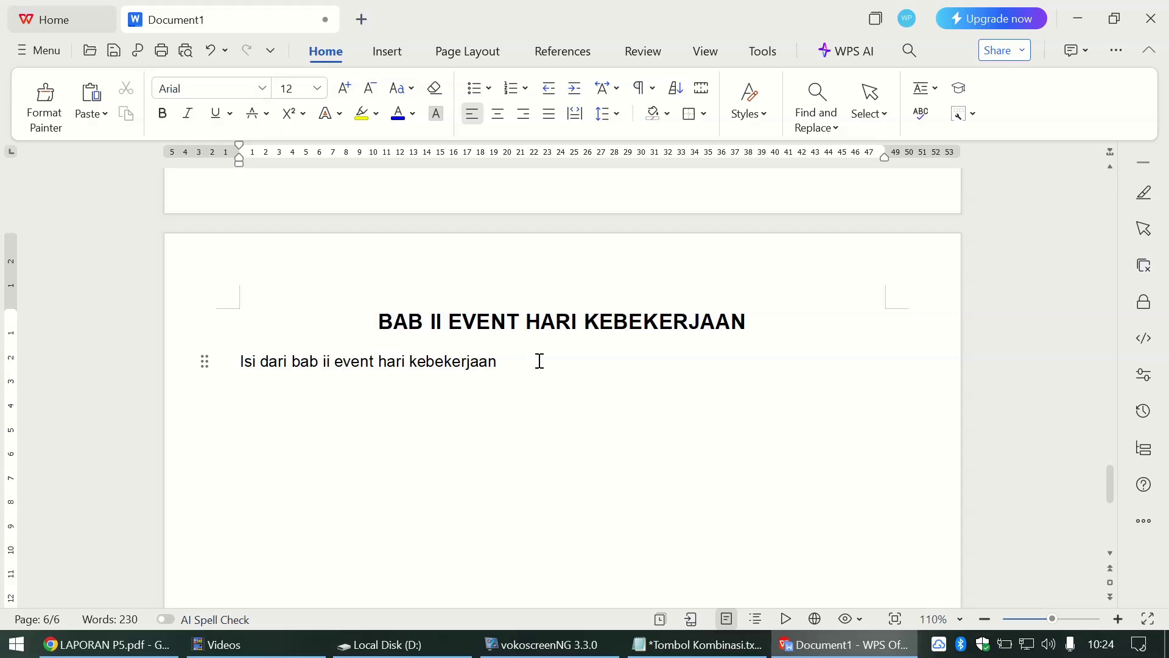
{"action": "key", "text": "ctrl+Return"}
{"action": "key", "text": "alt+Tab"}
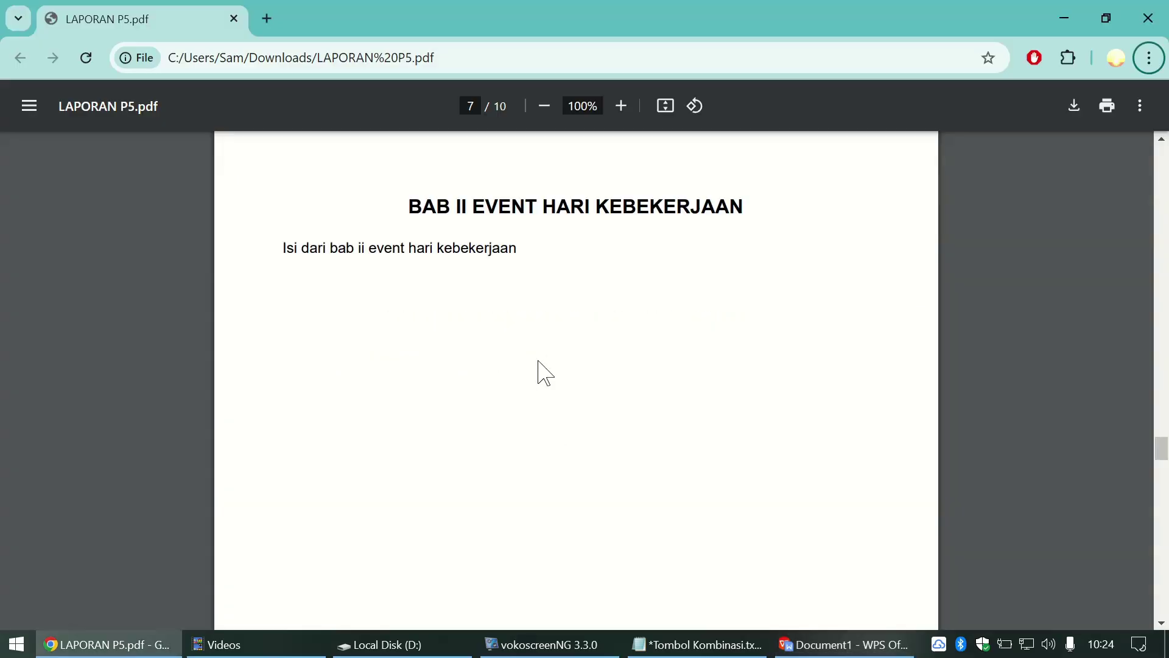
{"action": "scroll", "coordinate": [538, 361], "scroll_direction": "down", "scroll_amount": 15}
{"action": "key", "text": "alt+Tab"}
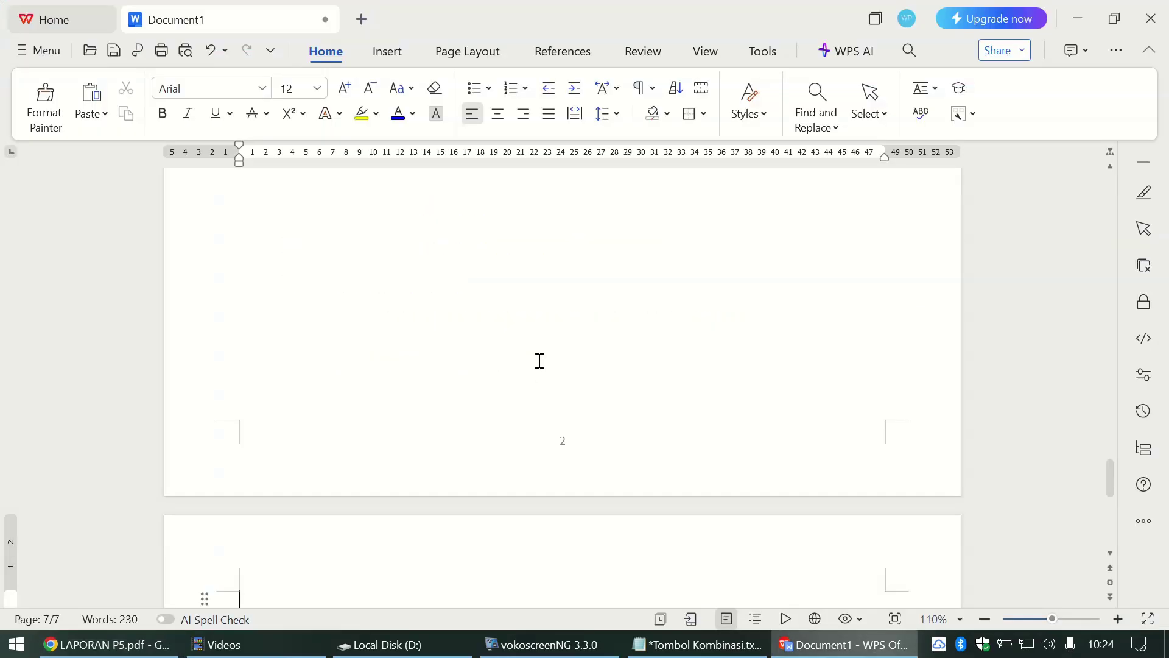
{"action": "scroll", "coordinate": [540, 360], "scroll_direction": "down", "scroll_amount": 3}
{"action": "type", "text": "B"}
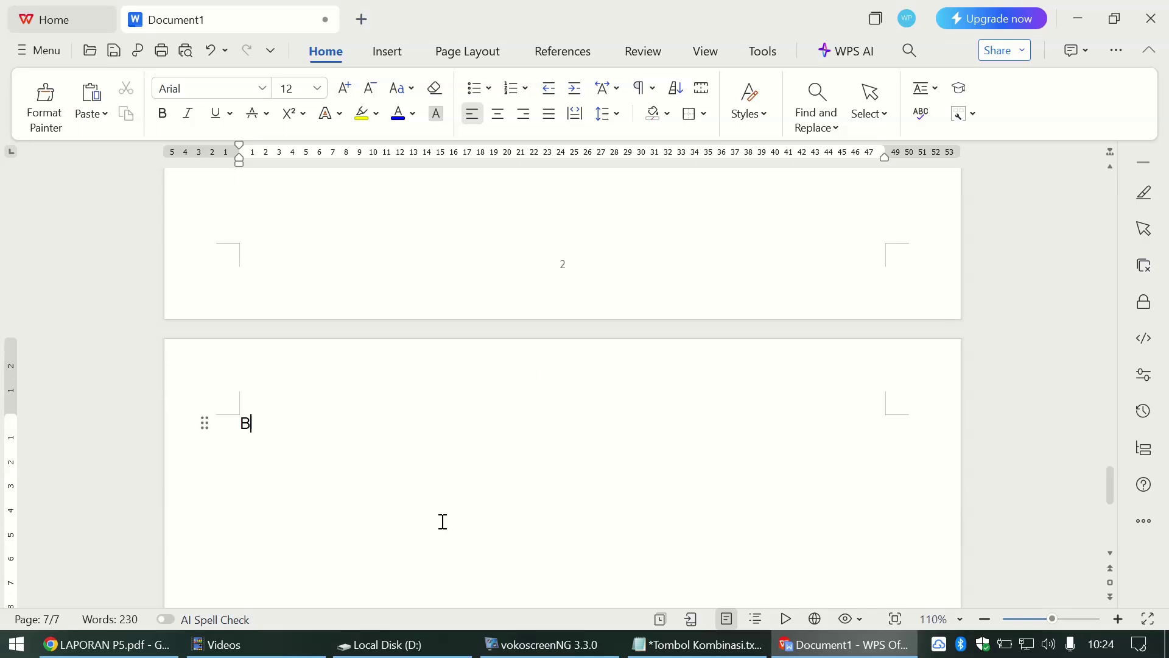
{"action": "type", "text": "AB III PENUTUP"}
{"action": "key", "text": "Return"}
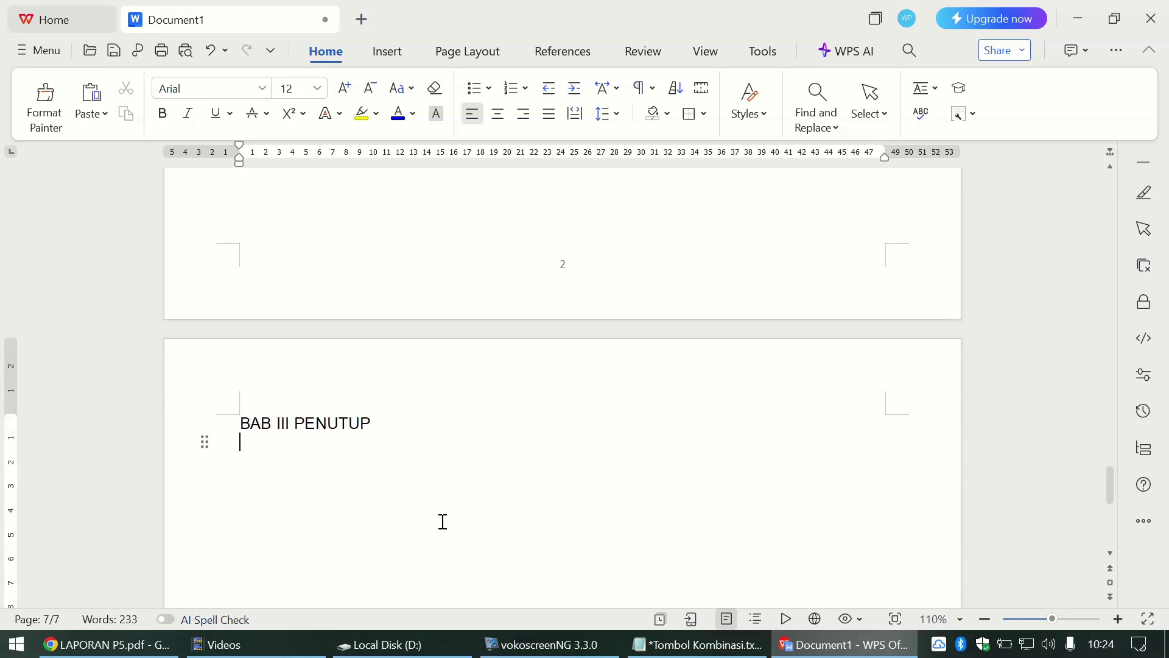
Step: Add the line "Ini adalah halaman penutup" below the BAB III heading, following the PDF
{"action": "key", "text": "alt+Tab"}
{"action": "key", "text": "alt+Tab"}
{"action": "type", "text": "Ini adalah halaman"}
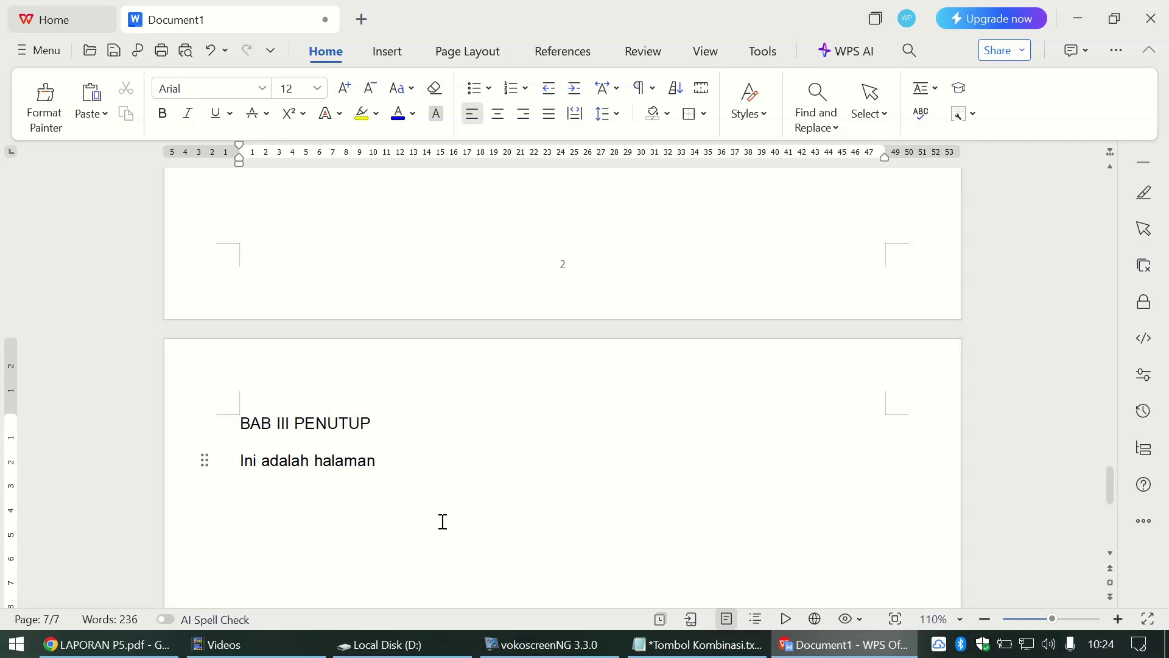
{"action": "type", "text": " penutup"}
Step: Format the BAB III PENUTUP heading as centered, bold and 16 pt
{"action": "triple_click", "coordinate": [323, 416]}
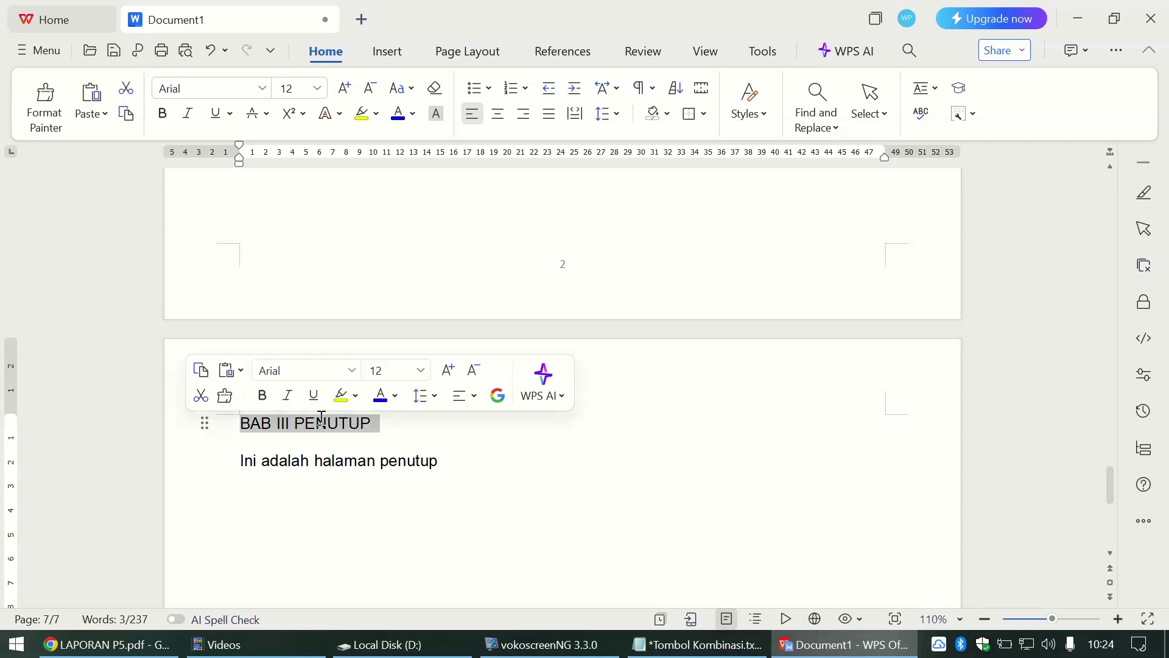
{"action": "left_click", "coordinate": [497, 114]}
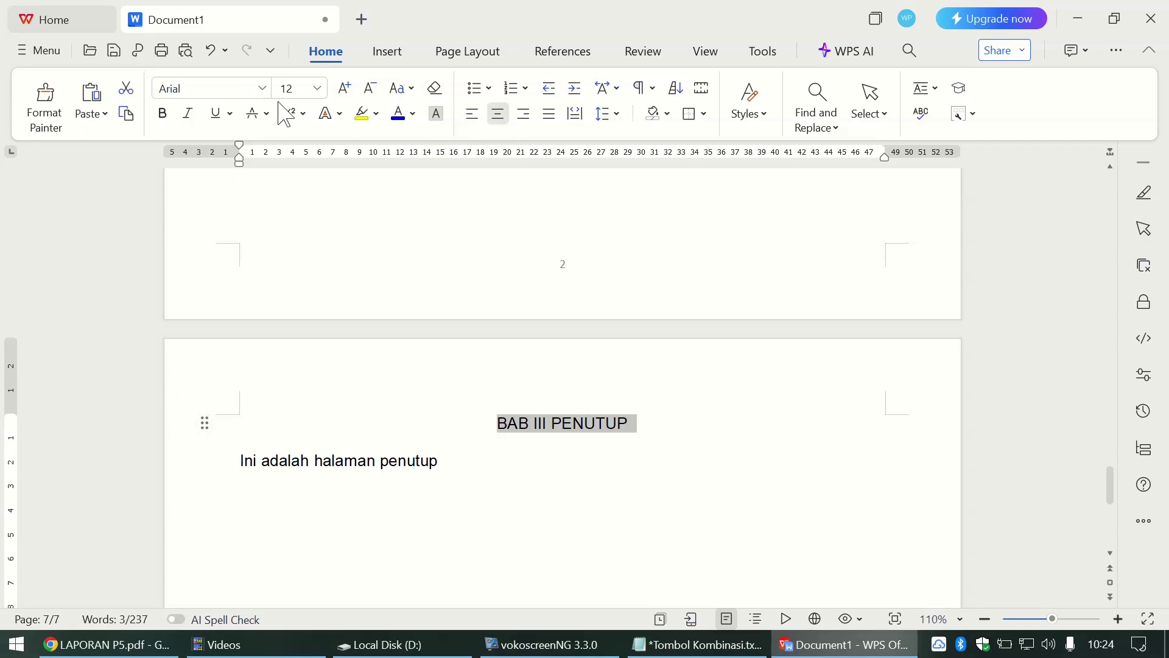
{"action": "left_click", "coordinate": [170, 113]}
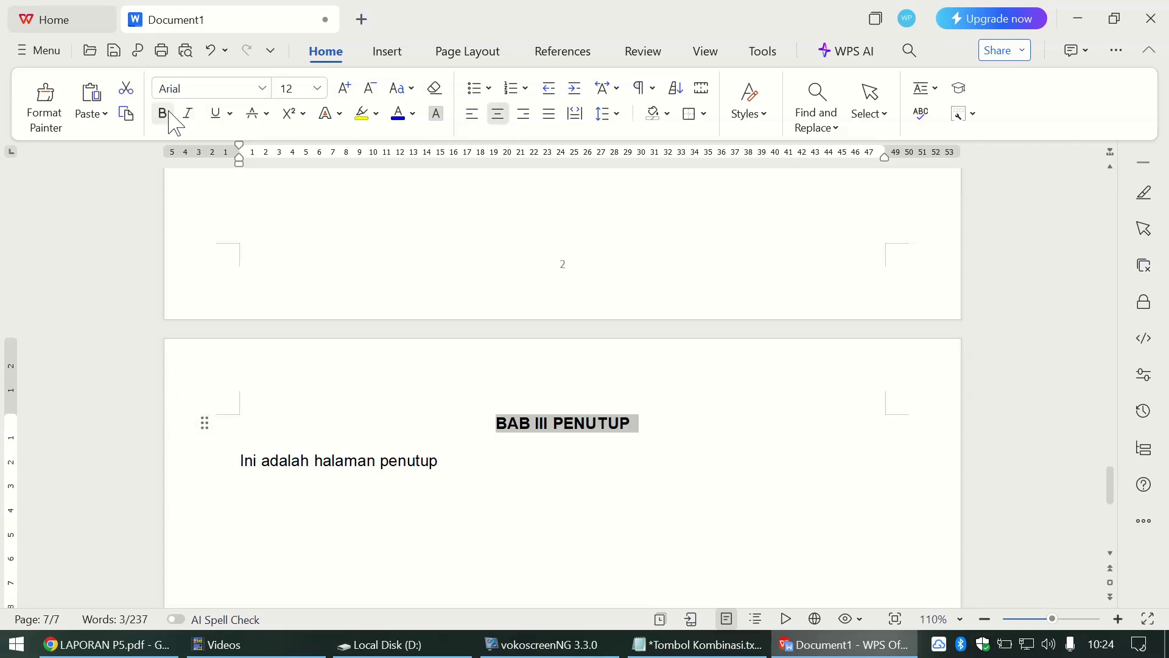
{"action": "left_click", "coordinate": [318, 89]}
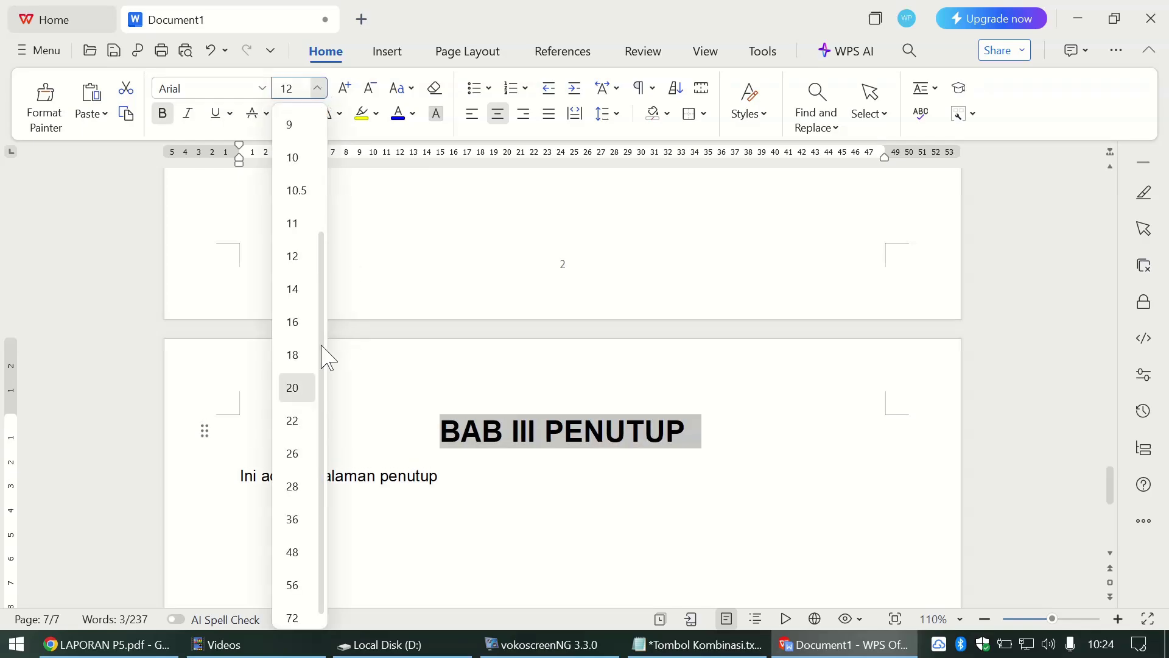
{"action": "left_click", "coordinate": [298, 323]}
{"action": "left_click", "coordinate": [522, 480]}
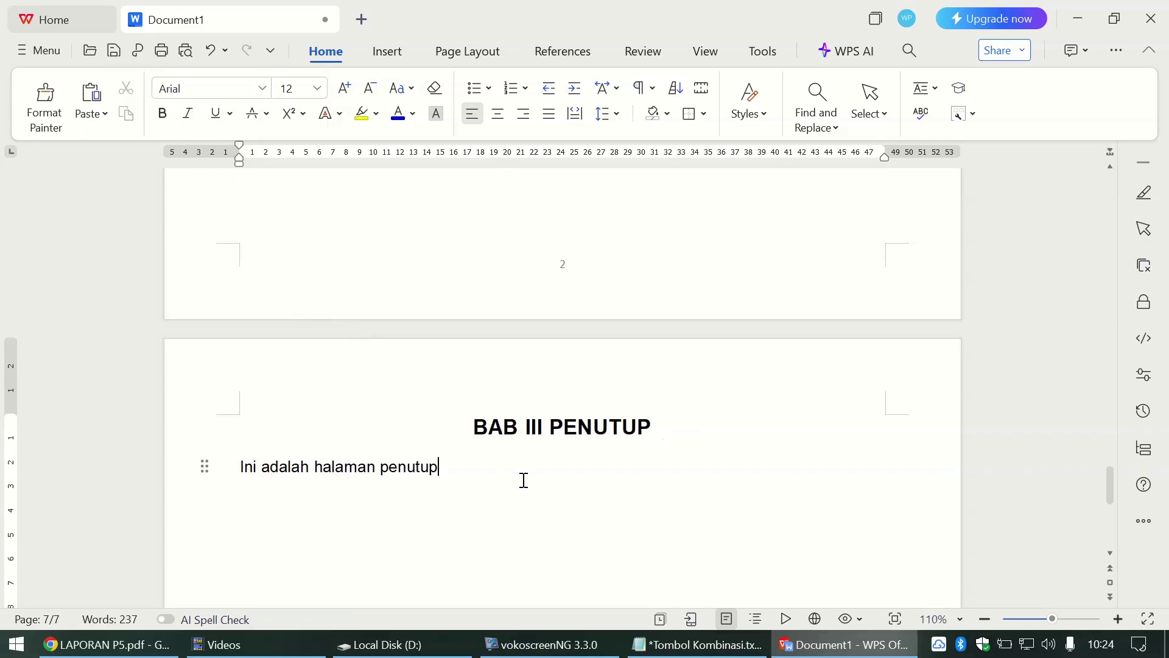
Step: Add a new page after the BAB III text and enter the heading DAFTAR PUSTAKA, following LAPORAN P5.pdf
{"action": "scroll", "coordinate": [524, 481], "scroll_direction": "down", "scroll_amount": 2}
{"action": "scroll", "coordinate": [523, 481], "scroll_direction": "down", "scroll_amount": 3}
{"action": "key", "text": "alt+Tab"}
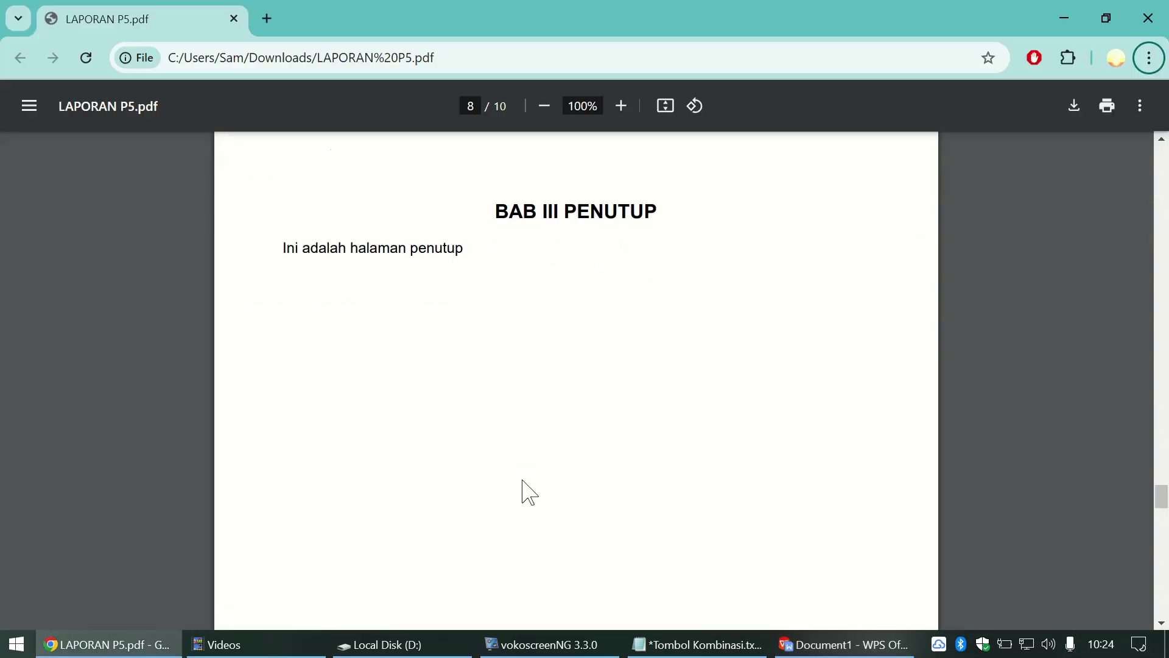
{"action": "scroll", "coordinate": [523, 487], "scroll_direction": "down", "scroll_amount": 5}
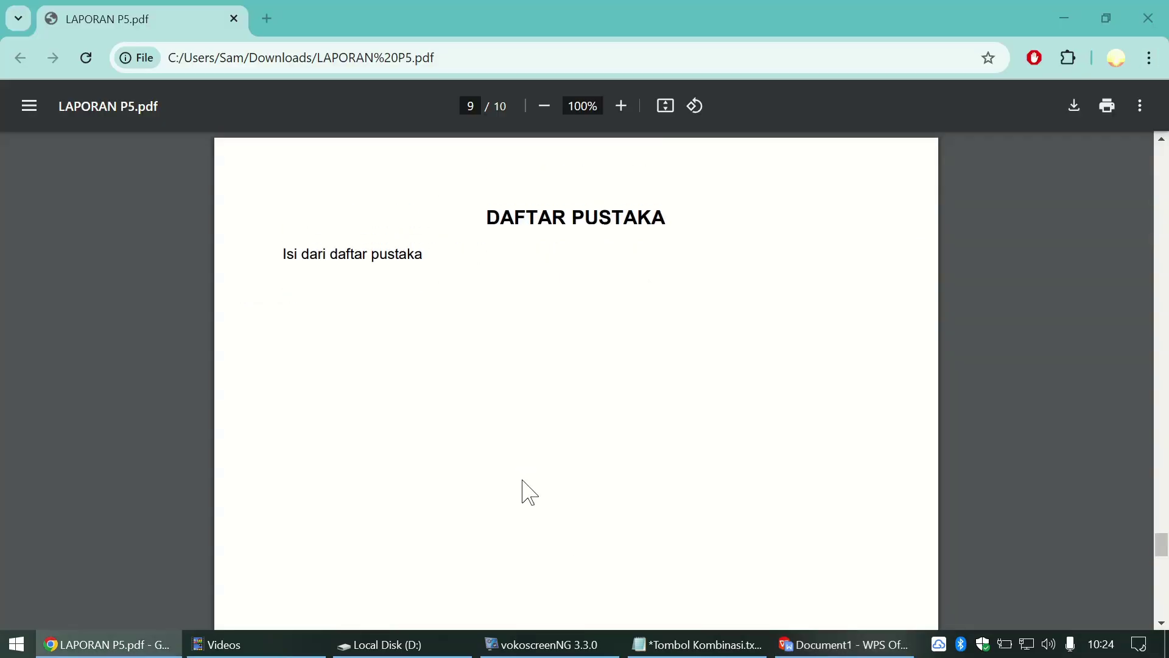
{"action": "key", "text": "alt+Tab"}
{"action": "scroll", "coordinate": [524, 377], "scroll_direction": "up", "scroll_amount": 2}
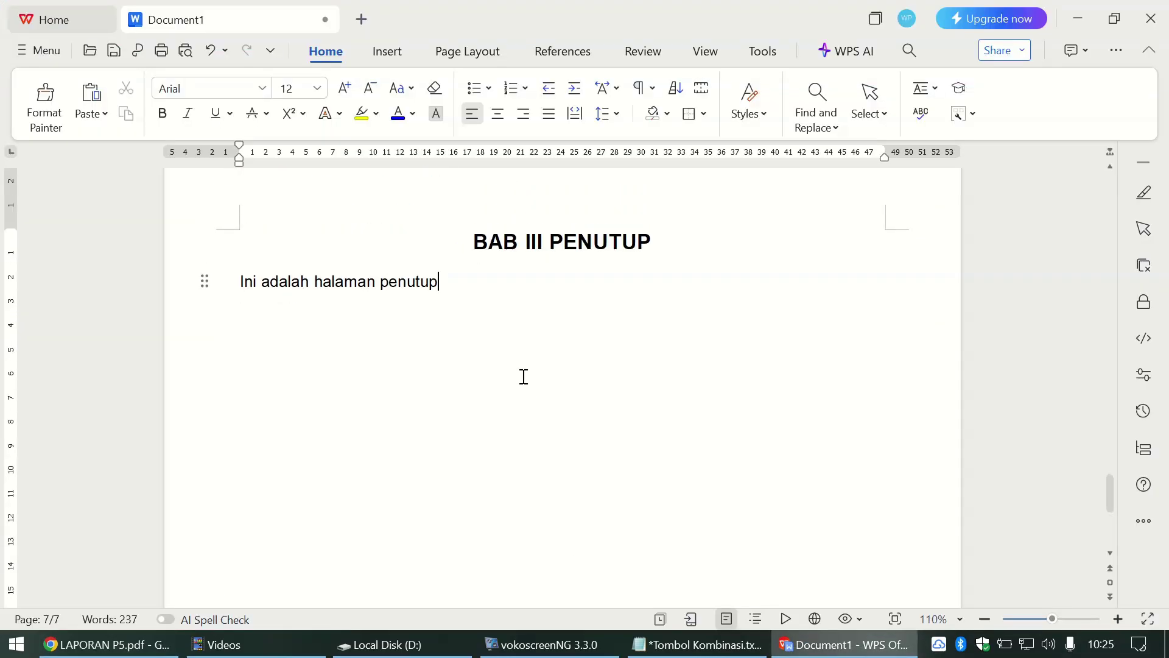
{"action": "key", "text": "ctrl+Return"}
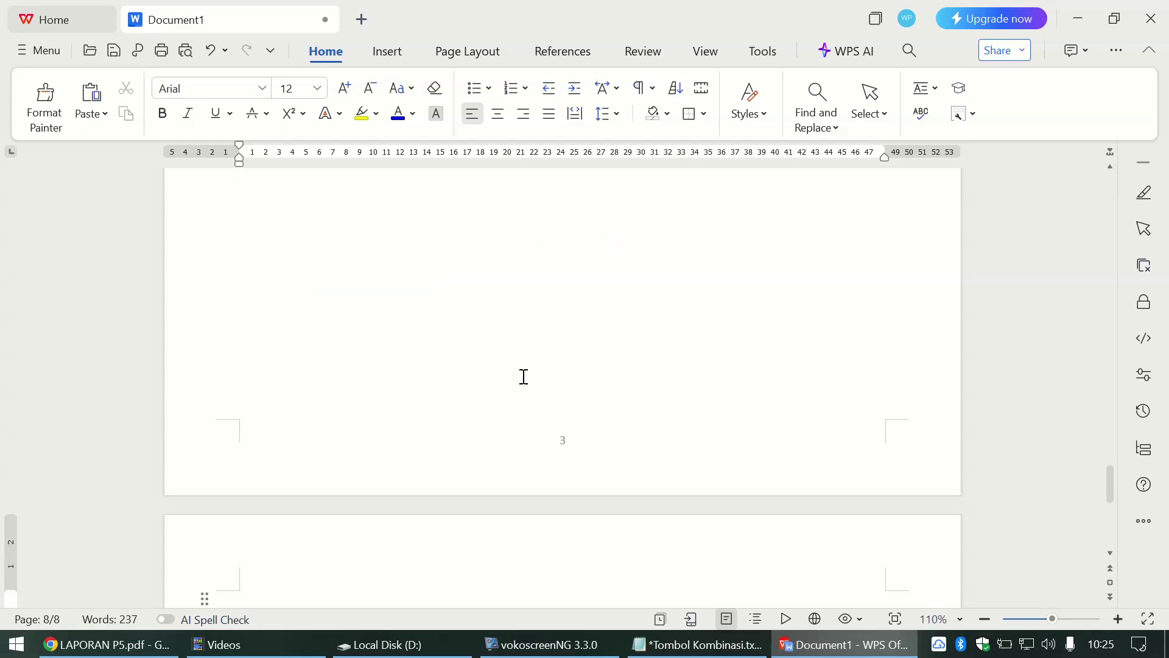
{"action": "scroll", "coordinate": [524, 377], "scroll_direction": "down", "scroll_amount": 3}
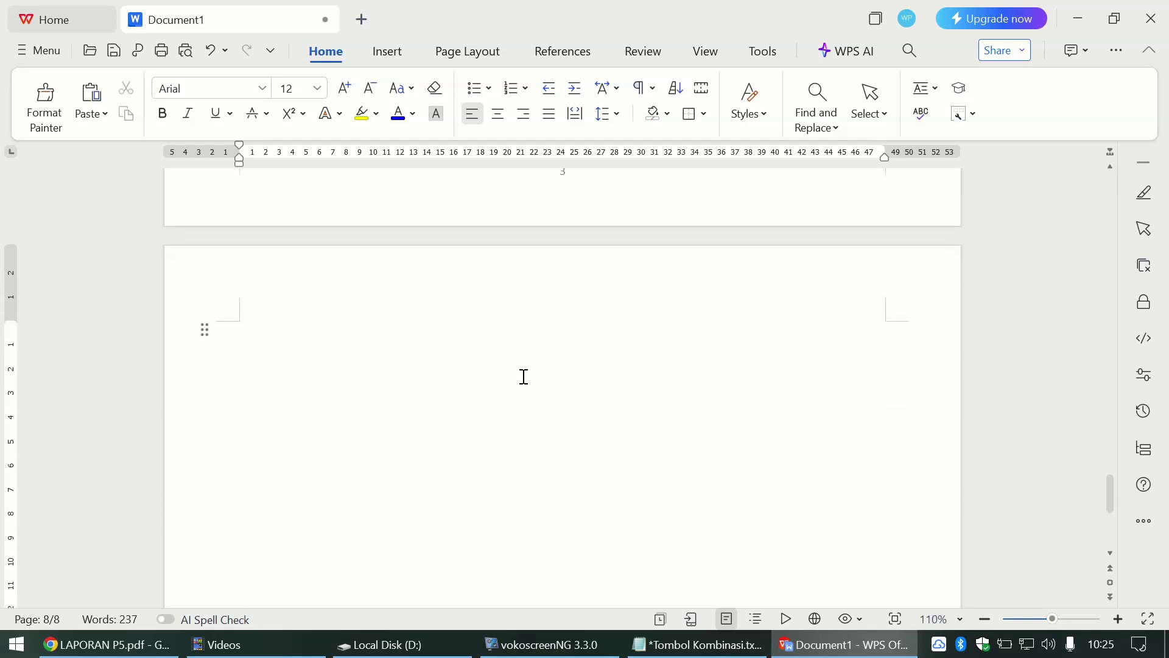
{"action": "type", "text": "DAFTAR PUSTAKA"}
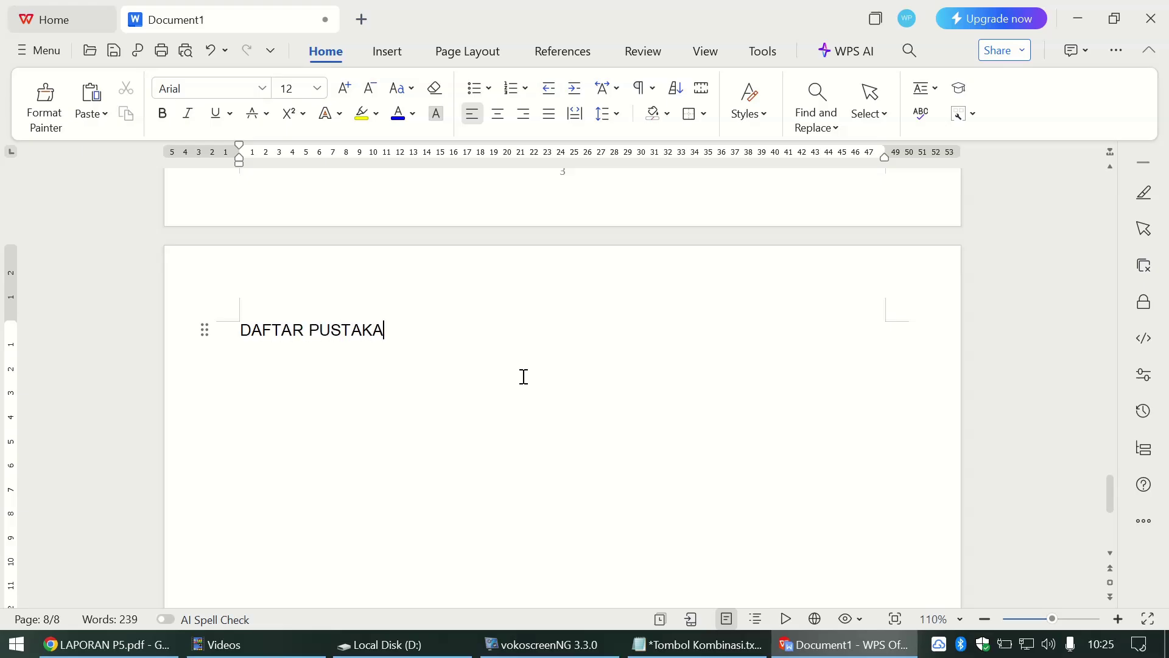
Step: Add the line "Isi dari daftar pustaka" below the DAFTAR PUSTAKA heading, following the PDF
{"action": "key", "text": "Return"}
{"action": "key", "text": "alt+Tab"}
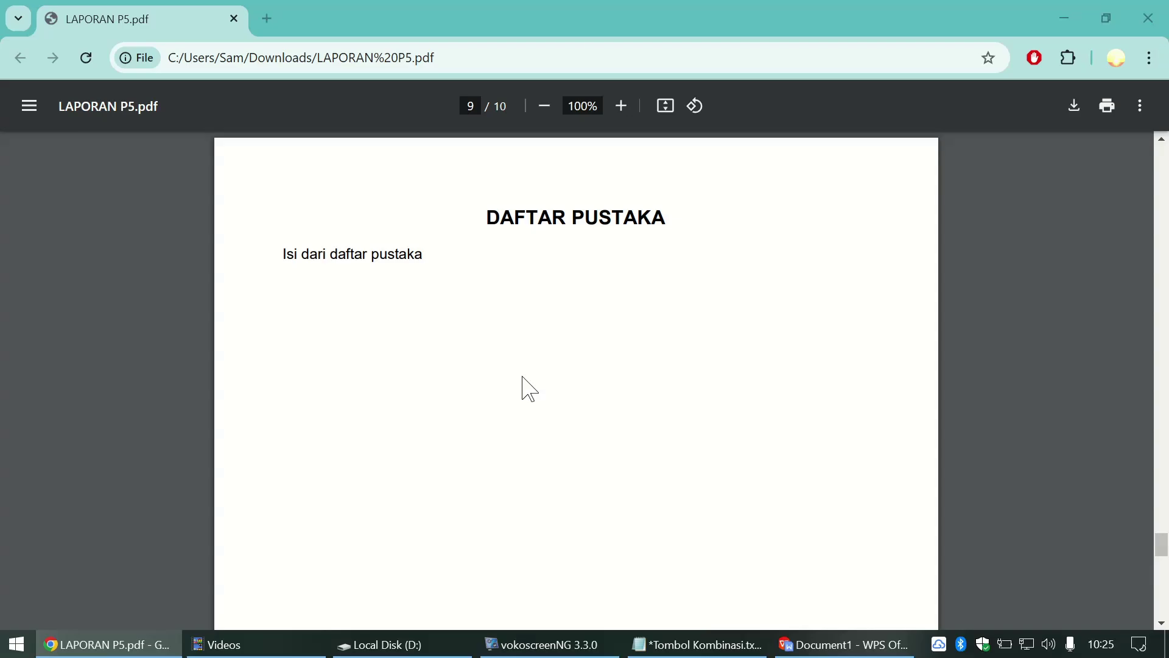
{"action": "key", "text": "alt+Tab"}
{"action": "type", "text": "Isi da"}
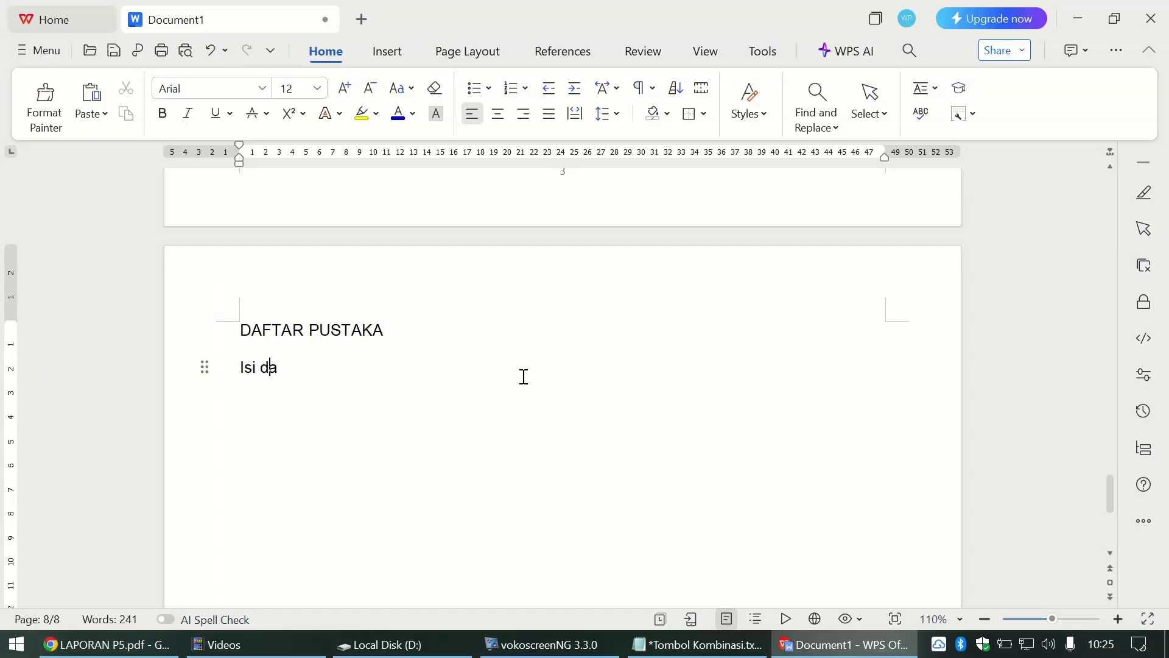
{"action": "type", "text": "ri daftar pustaka"}
Step: Format the DAFTAR PUSTAKA heading as 16 pt, bold and centered
{"action": "triple_click", "coordinate": [345, 331]}
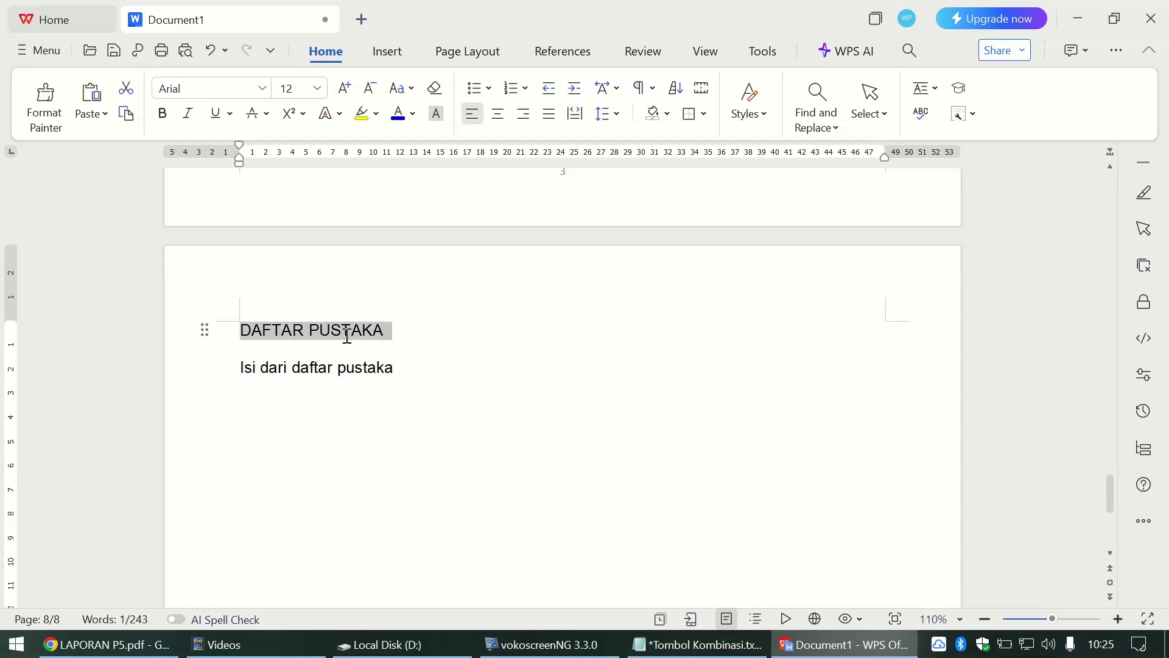
{"action": "left_click", "coordinate": [317, 89]}
{"action": "left_click", "coordinate": [295, 322]}
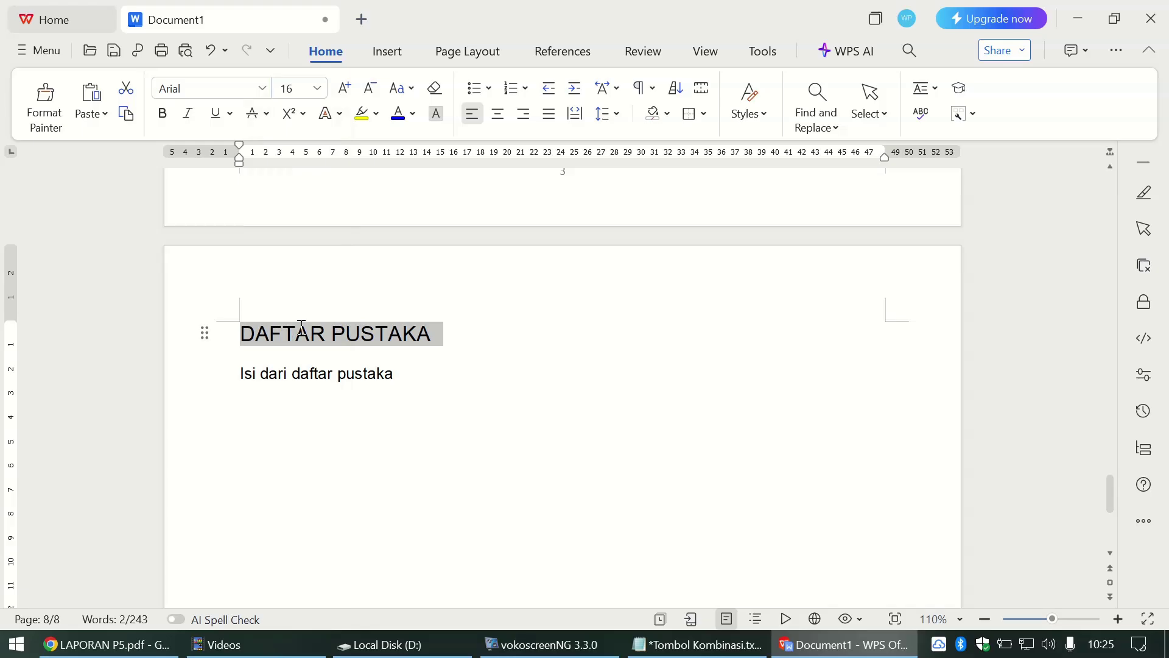
{"action": "left_click", "coordinate": [162, 114]}
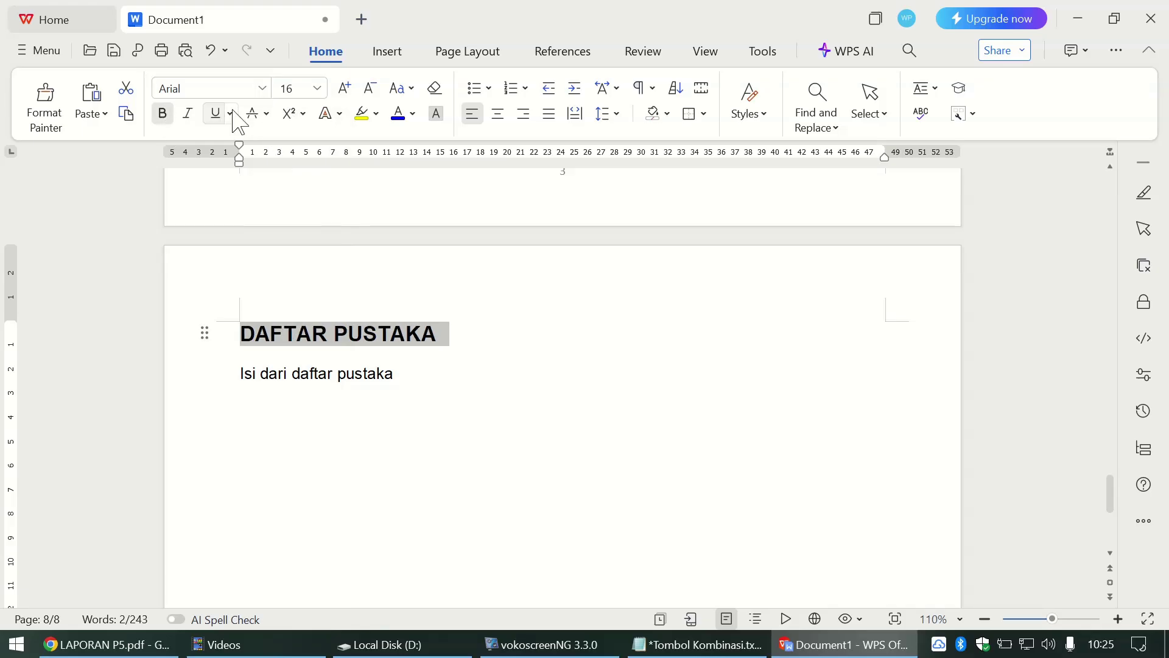
{"action": "left_click", "coordinate": [263, 89]}
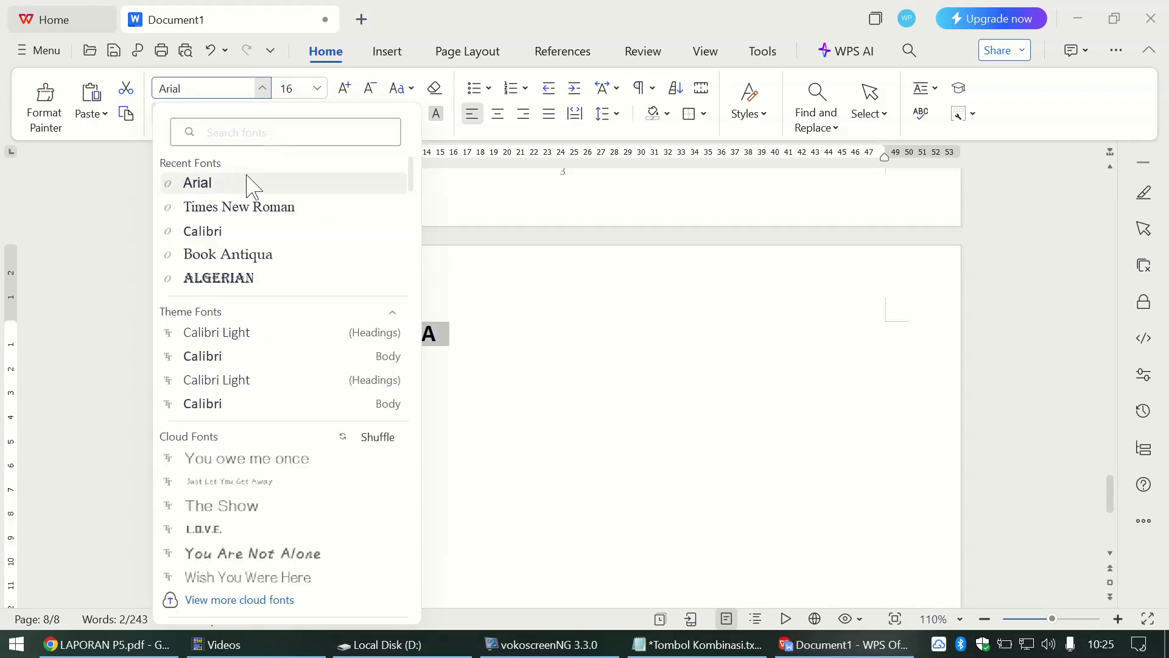
{"action": "left_click", "coordinate": [498, 116]}
{"action": "left_click", "coordinate": [530, 348]}
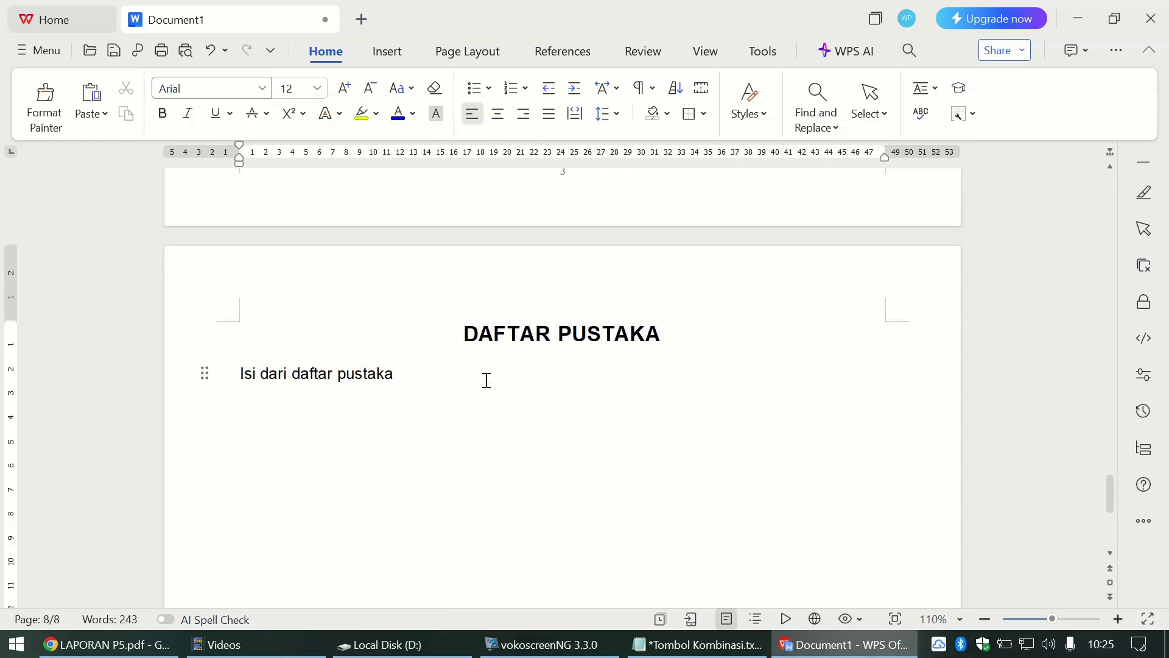
{"action": "type", "text": "Isi dari daftar pustaka"}
Step: Add a new page after the DAFTAR PUSTAKA text and enter the heading LAMPIRAN-LAMPIRAN, following the PDF's last page
{"action": "scroll", "coordinate": [487, 380], "scroll_direction": "down", "scroll_amount": 3}
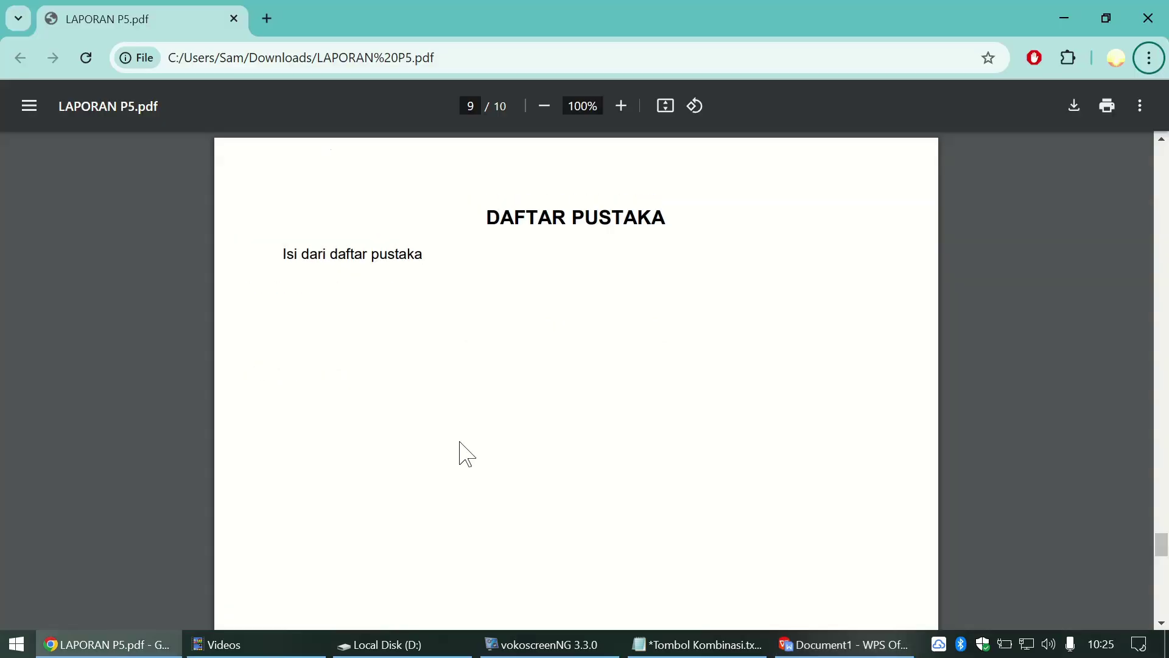
{"action": "scroll", "coordinate": [460, 451], "scroll_direction": "down", "scroll_amount": 8}
{"action": "scroll", "coordinate": [460, 451], "scroll_direction": "down", "scroll_amount": 5}
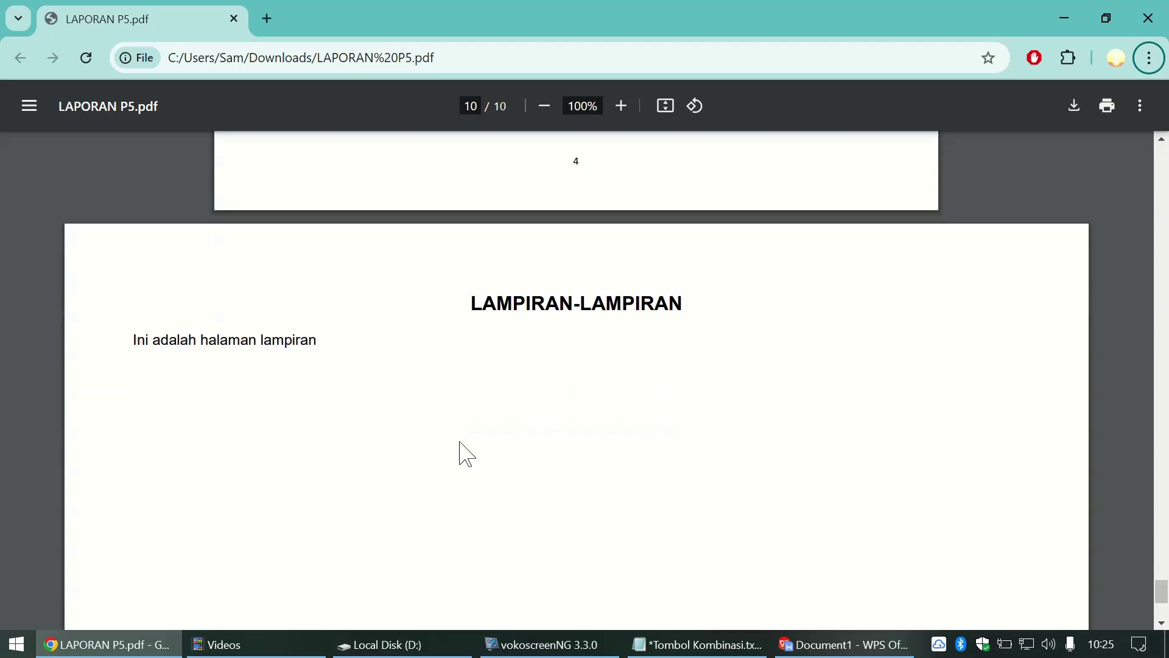
{"action": "scroll", "coordinate": [460, 451], "scroll_direction": "down", "scroll_amount": 3}
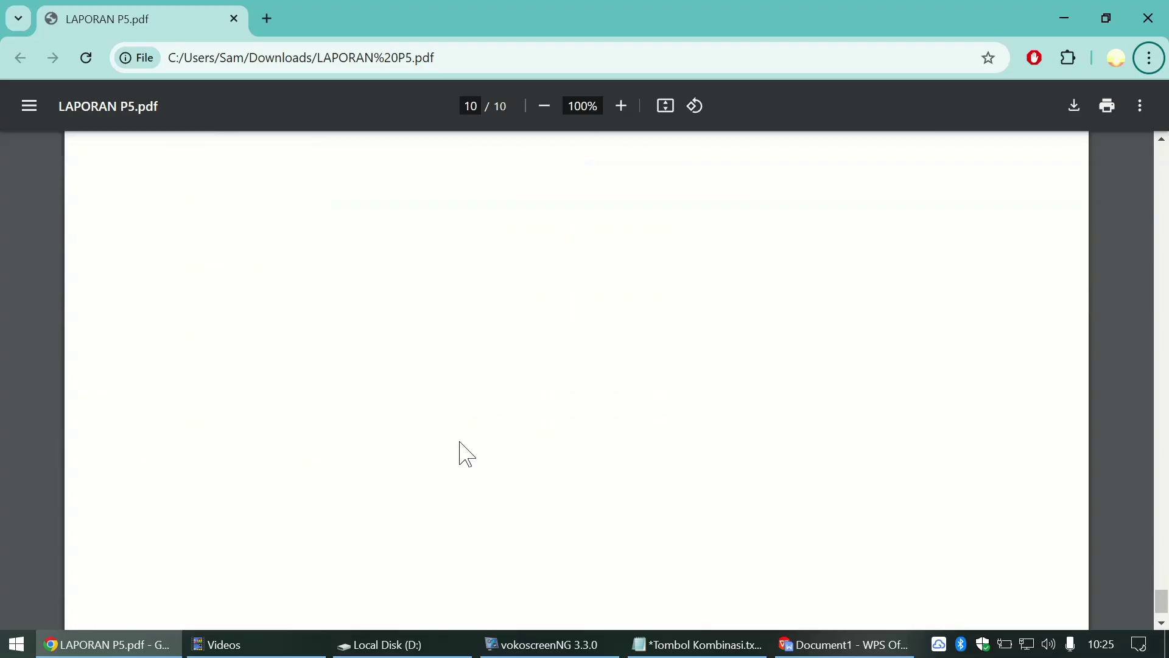
{"action": "scroll", "coordinate": [461, 451], "scroll_direction": "up", "scroll_amount": 5}
{"action": "key", "text": "alt+Tab"}
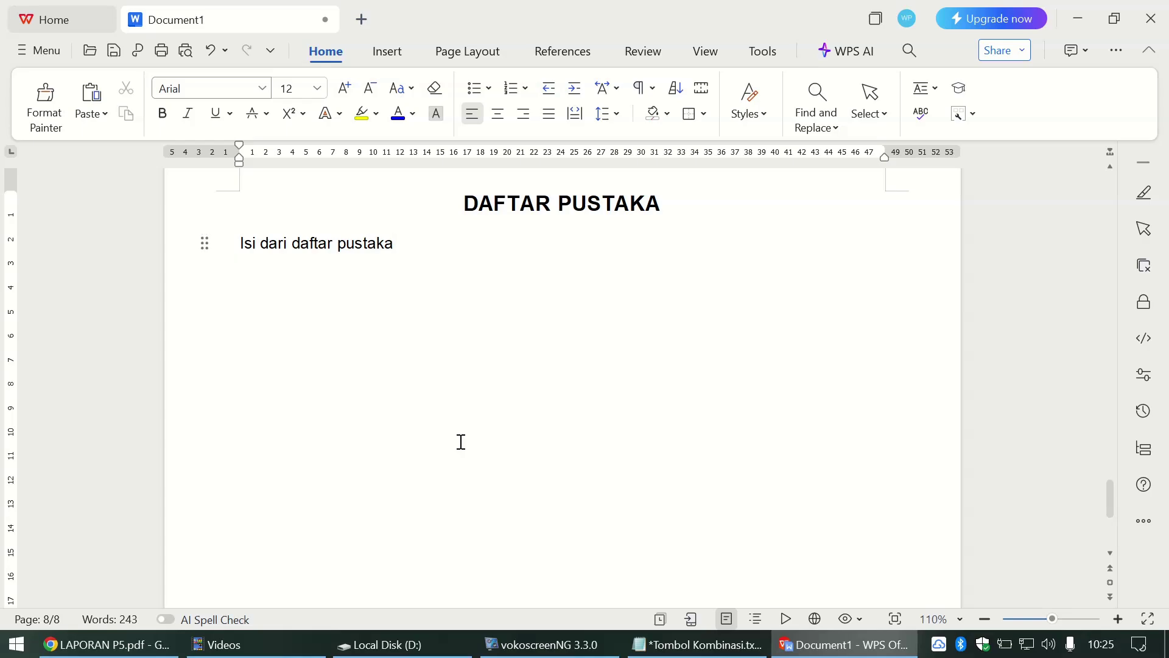
{"action": "key", "text": "ctrl+Return"}
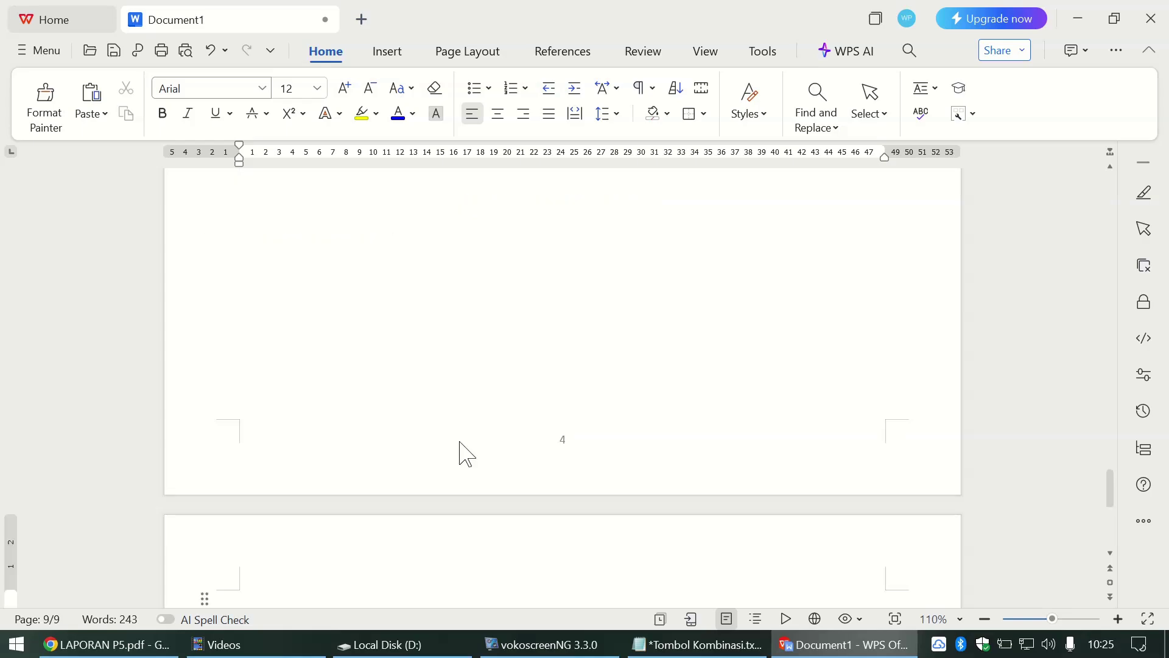
{"action": "type", "text": "LA"}
{"action": "scroll", "coordinate": [467, 454], "scroll_direction": "down", "scroll_amount": 3}
{"action": "type", "text": "MPIRAN"}
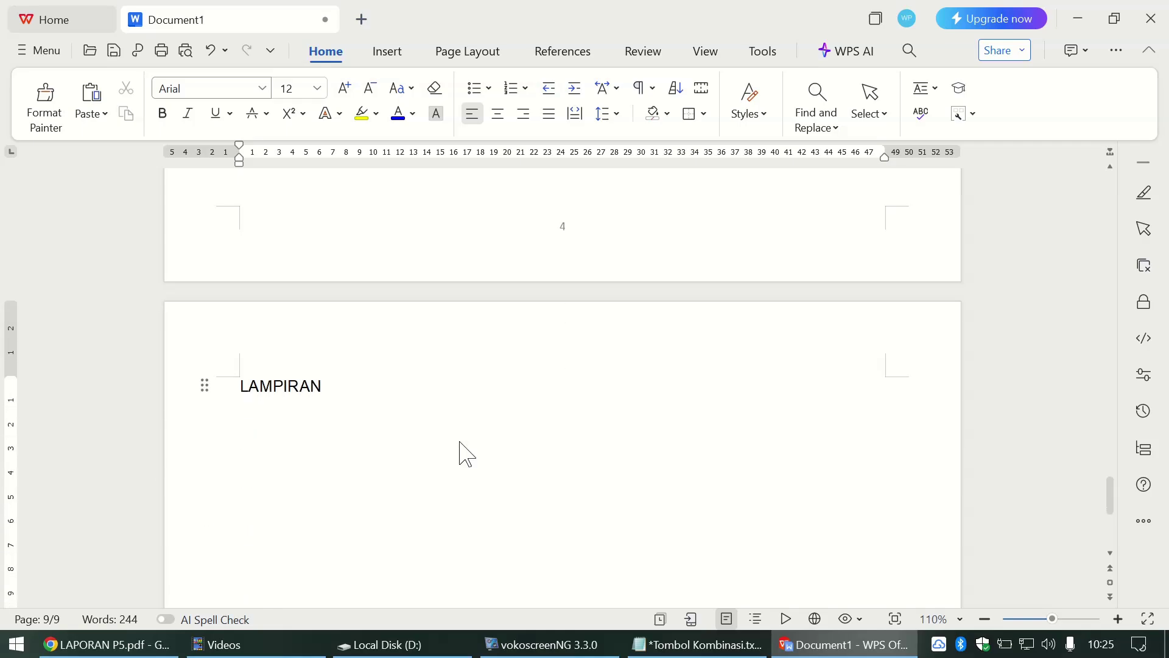
{"action": "type", "text": "-LAMPUR"}
{"action": "key", "text": "BackSpace"}
{"action": "key", "text": "BackSpace"}
{"action": "type", "text": "IRAN"}
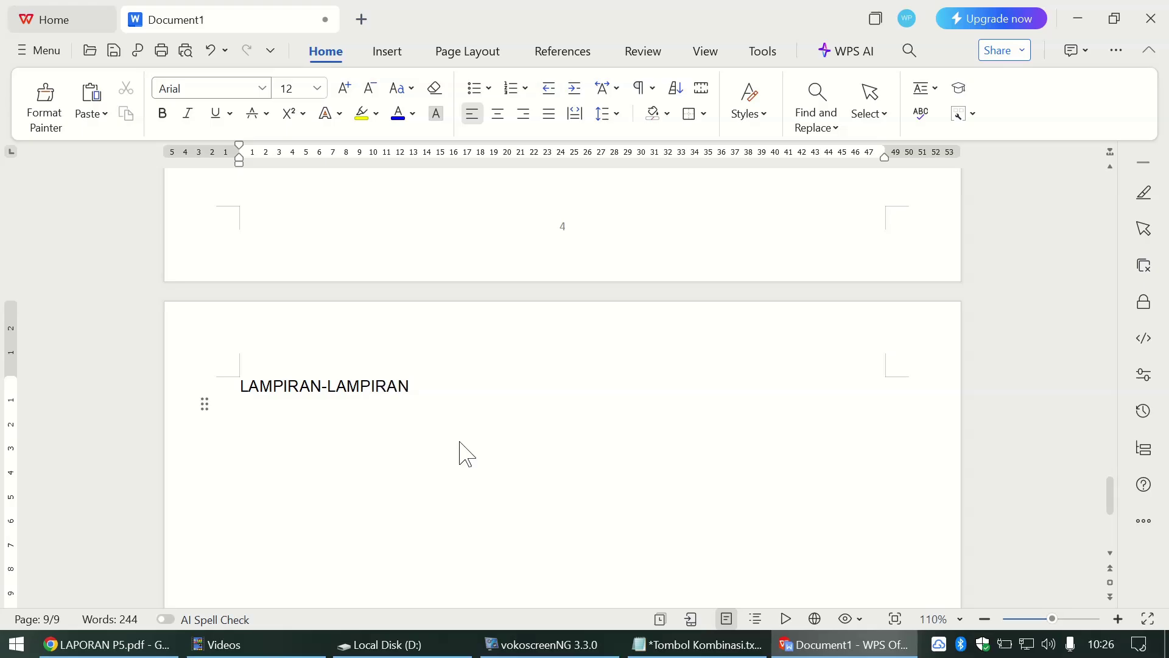
Step: Add the line "Ini adalah halaman lampiran" below the LAMPIRAN-LAMPIRAN heading, following the PDF
{"action": "key", "text": "alt+Tab"}
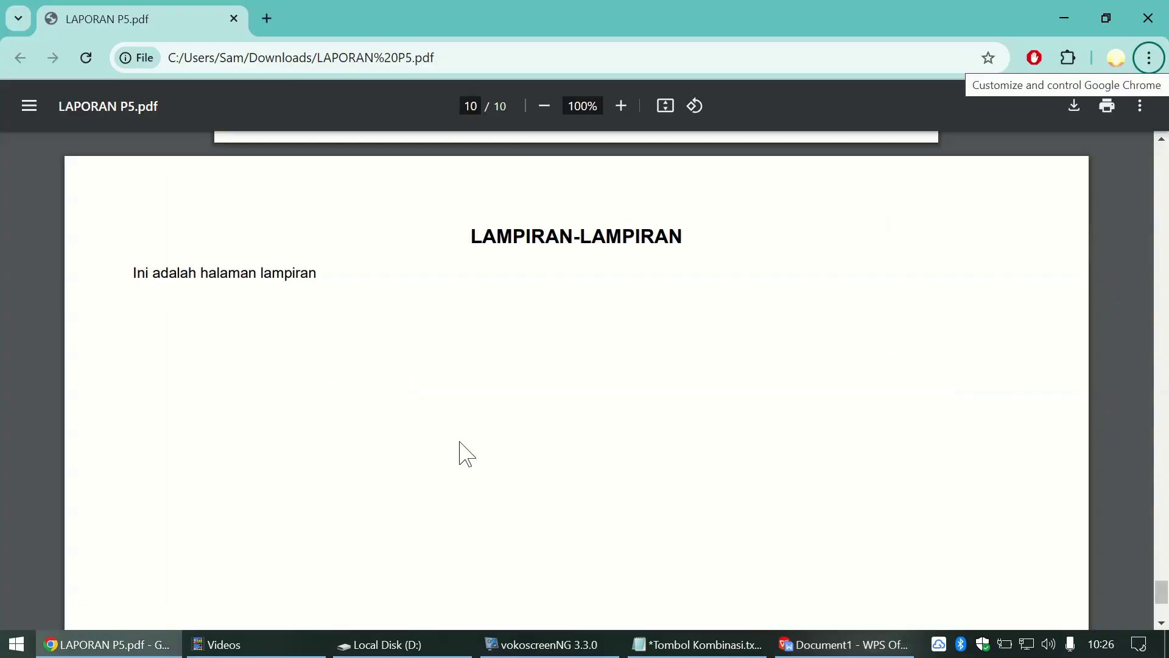
{"action": "key", "text": "alt+Tab"}
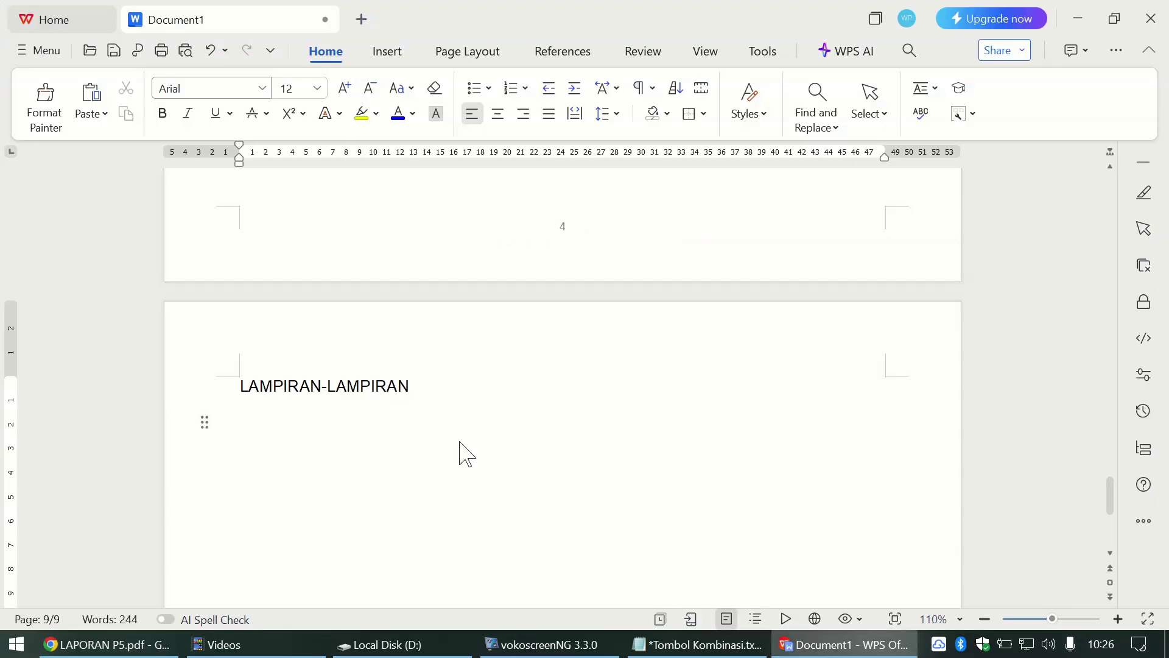
{"action": "type", "text": "ni adalah hal"}
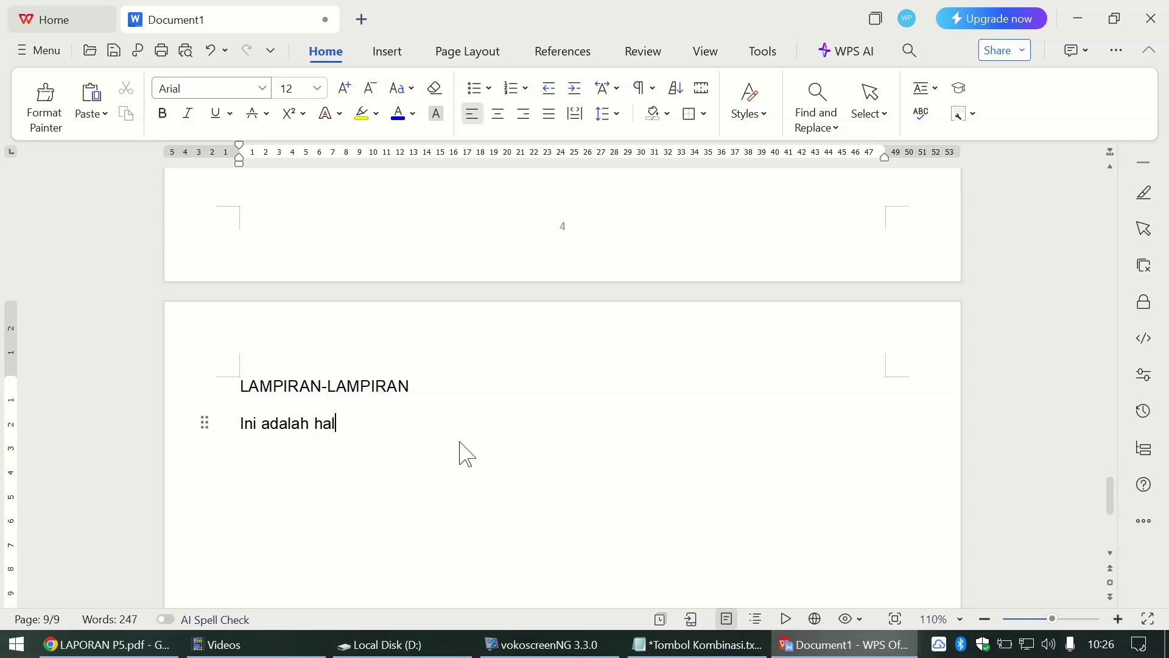
{"action": "type", "text": "aaman lampiran"}
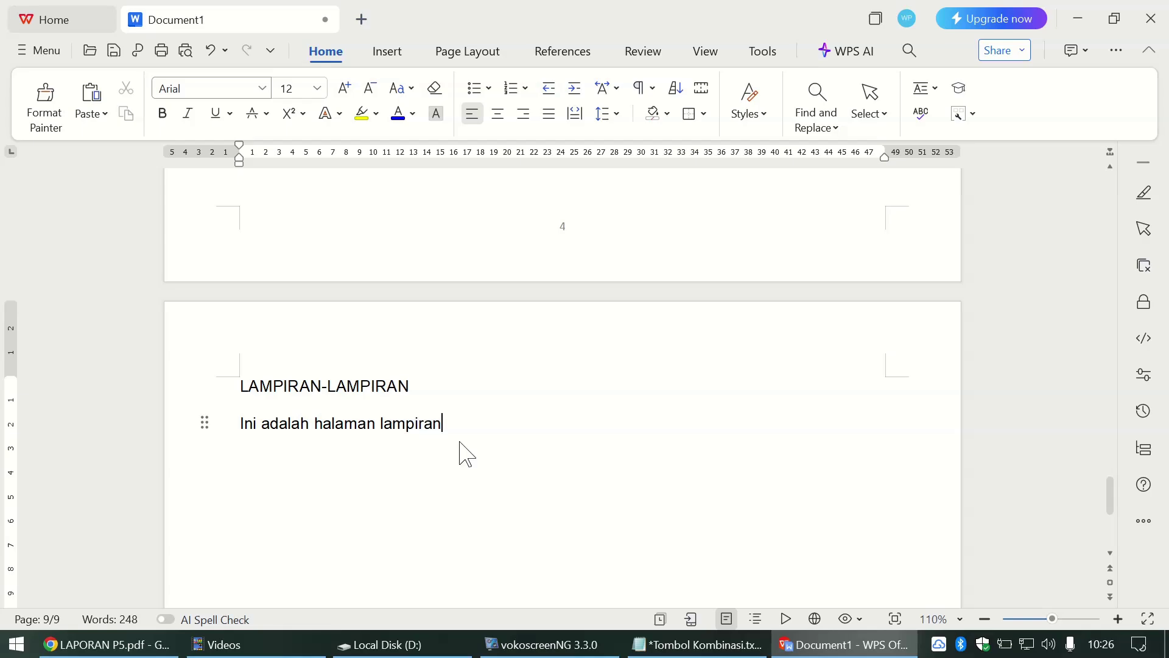
Step: Format the LAMPIRAN-LAMPIRAN heading as 16 pt, bold and centered
{"action": "triple_click", "coordinate": [352, 386]}
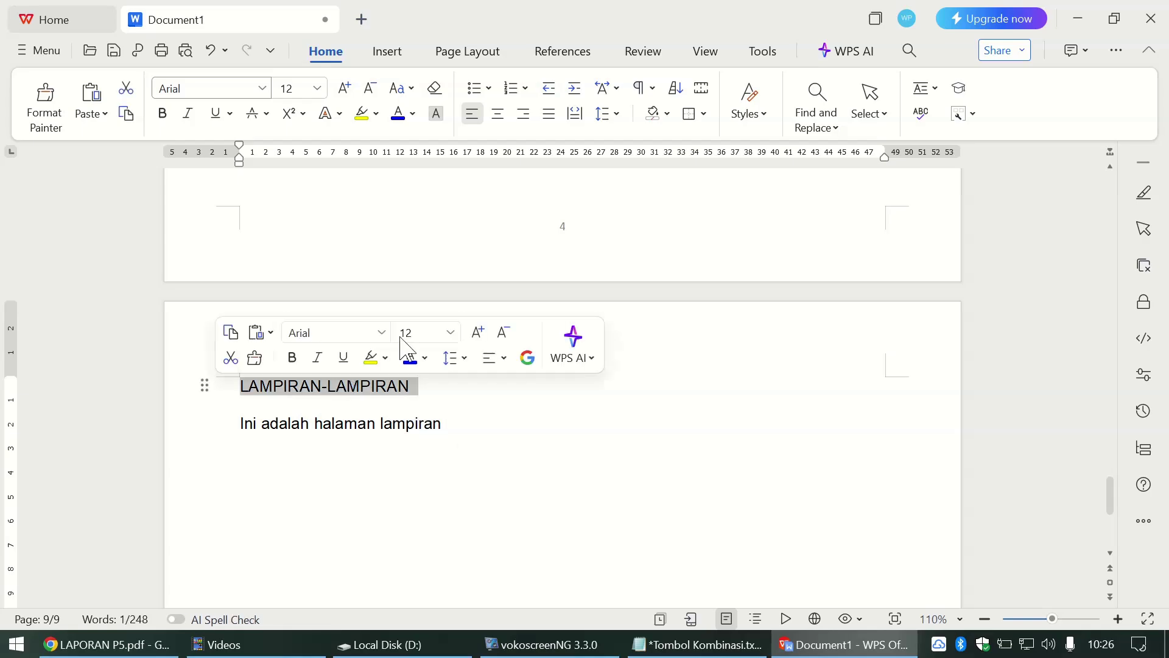
{"action": "left_click", "coordinate": [295, 89]}
{"action": "left_click", "coordinate": [298, 324]}
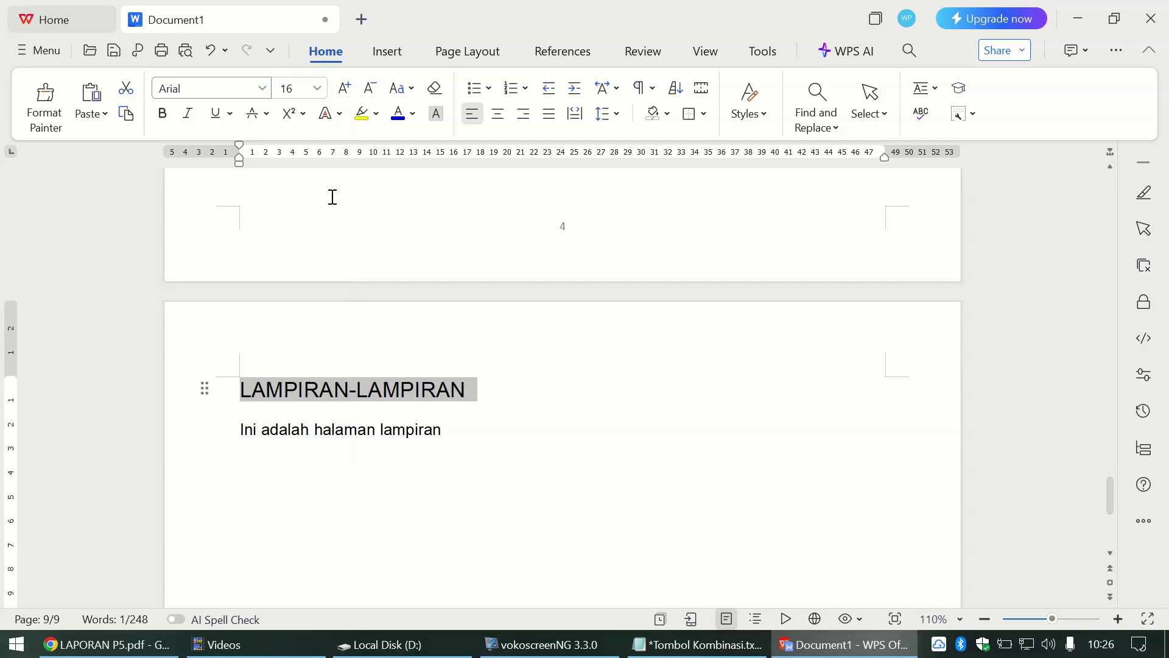
{"action": "left_click", "coordinate": [160, 120]}
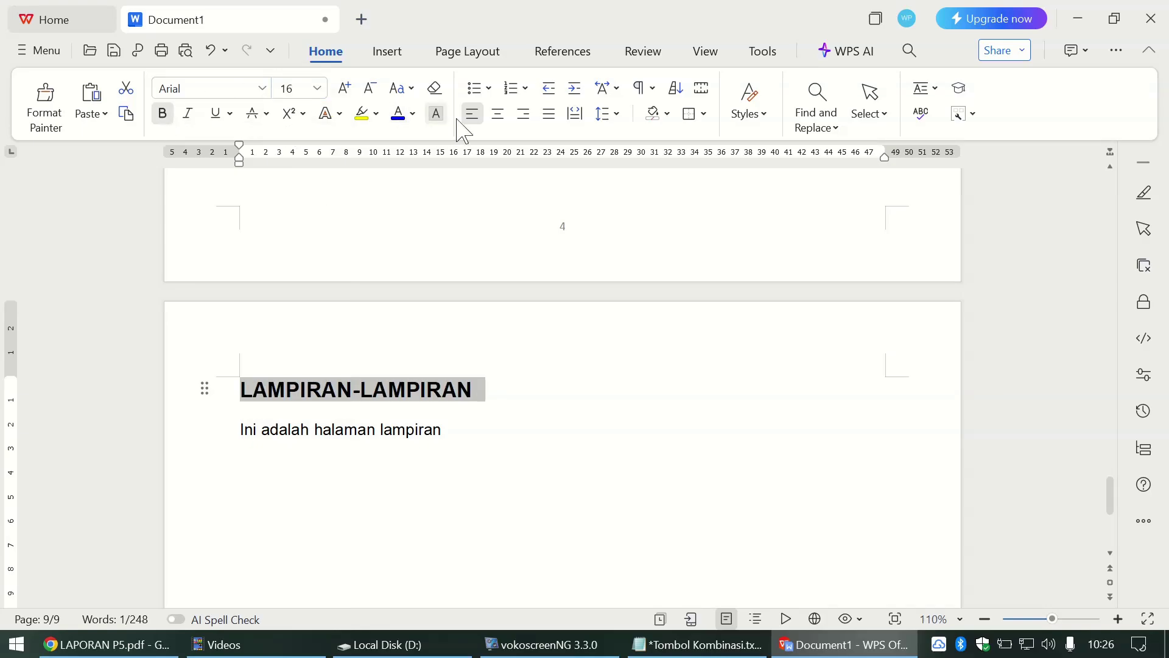
{"action": "left_click", "coordinate": [502, 117]}
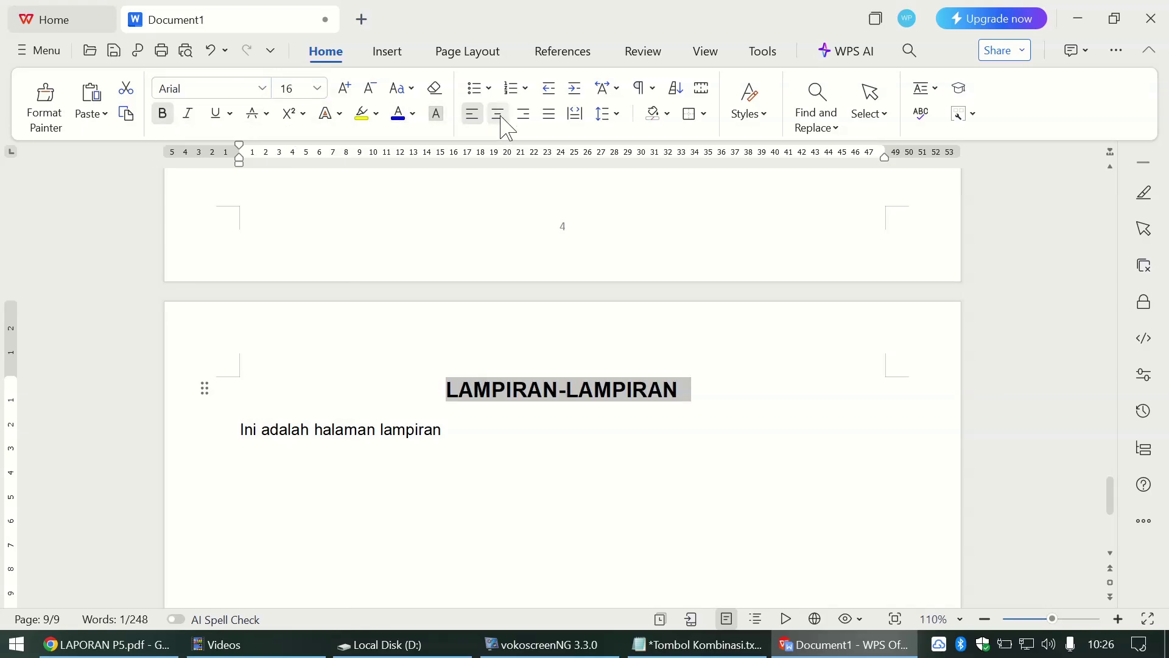
{"action": "left_click", "coordinate": [571, 419]}
Step: Switch to LAPORAN P5.pdf in Chrome and examine the layout of the LAMPIRAN-LAMPIRAN page compared with the page before it
{"action": "scroll", "coordinate": [574, 420], "scroll_direction": "down", "scroll_amount": 3}
{"action": "scroll", "coordinate": [573, 420], "scroll_direction": "down", "scroll_amount": 2}
{"action": "key", "text": "alt+Tab"}
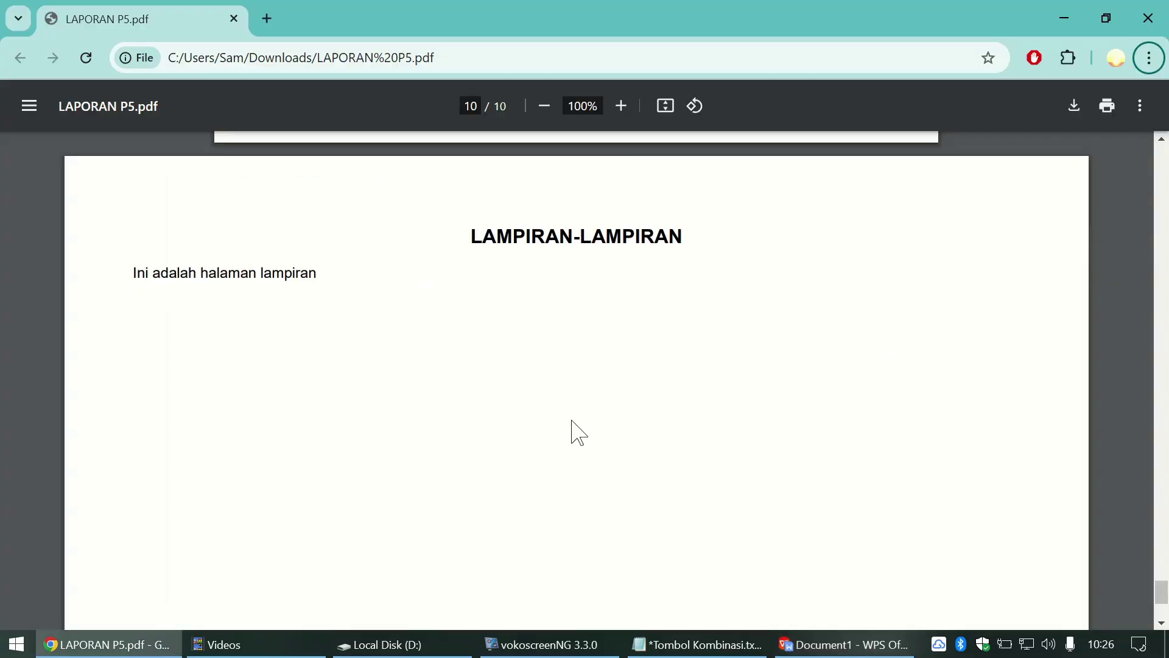
{"action": "key", "text": "F5"}
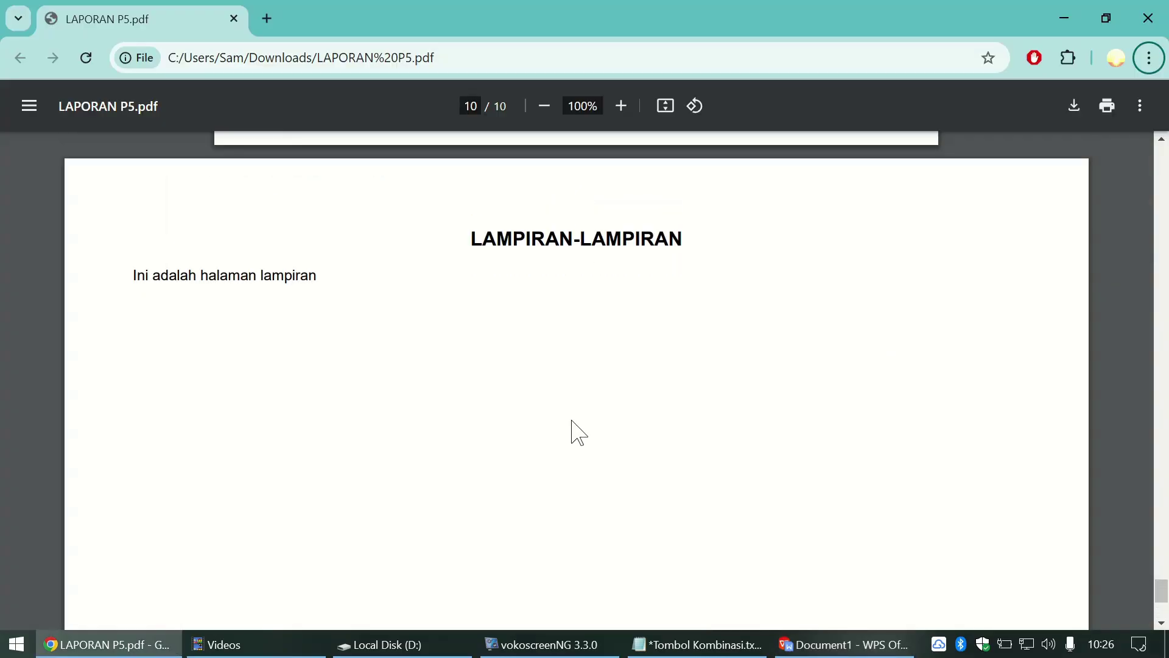
{"action": "scroll", "coordinate": [572, 420], "scroll_direction": "down", "scroll_amount": 1}
{"action": "scroll", "coordinate": [573, 433], "scroll_direction": "up", "scroll_amount": 2}
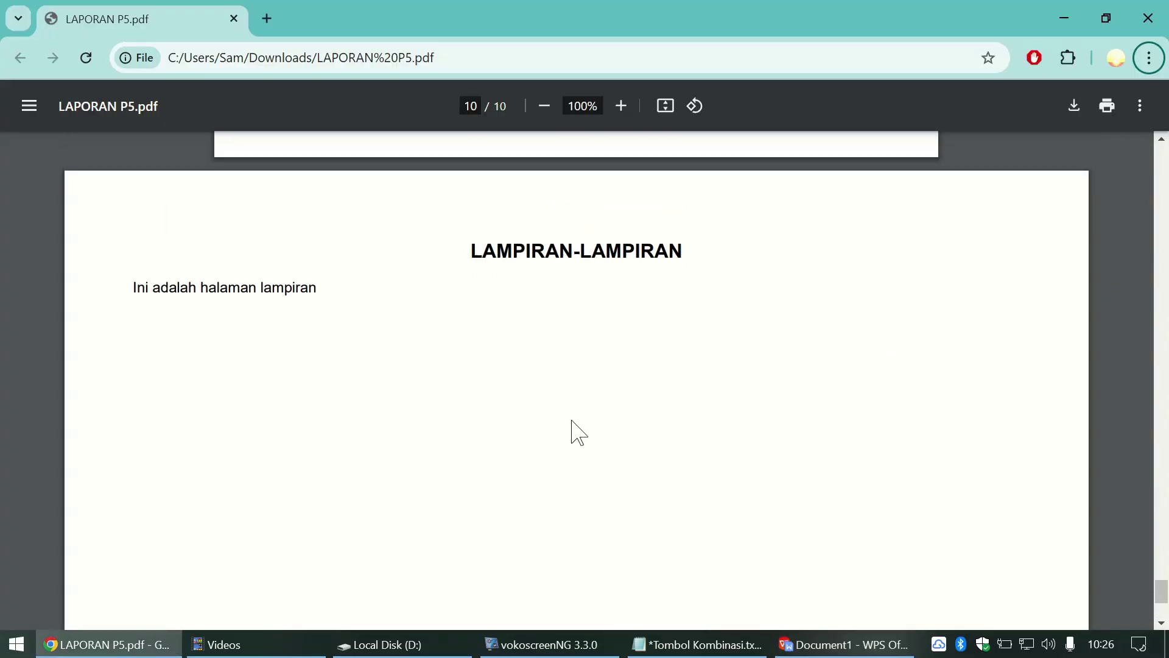
{"action": "scroll", "coordinate": [579, 434], "scroll_direction": "down", "scroll_amount": 1}
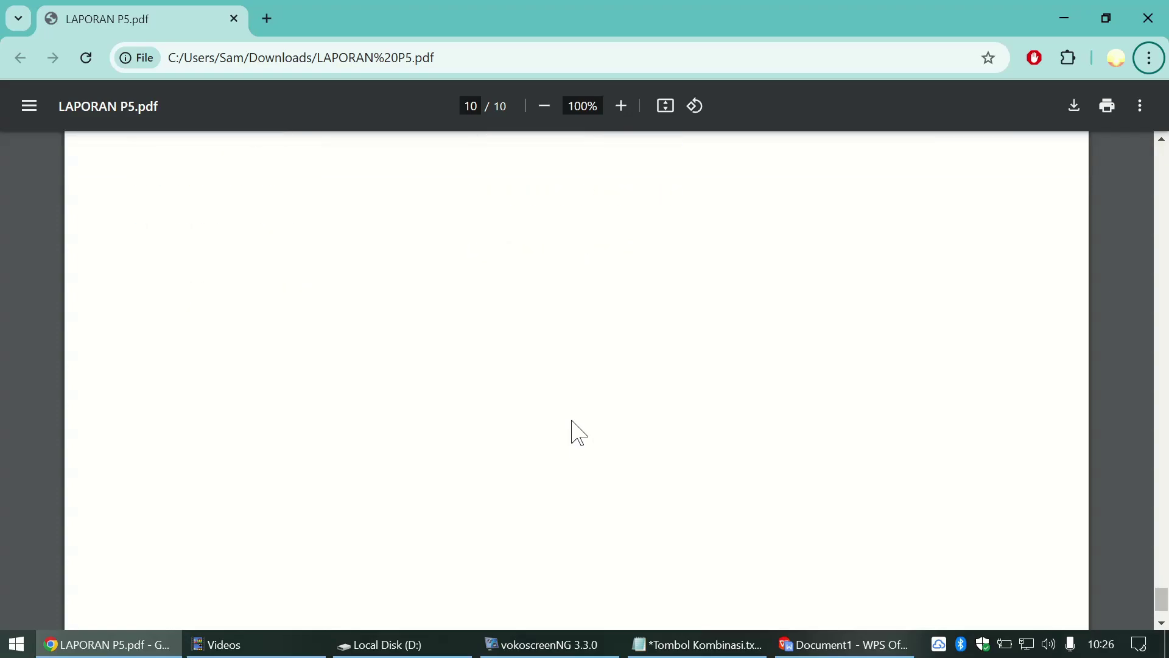
{"action": "scroll", "coordinate": [579, 434], "scroll_direction": "up", "scroll_amount": 2}
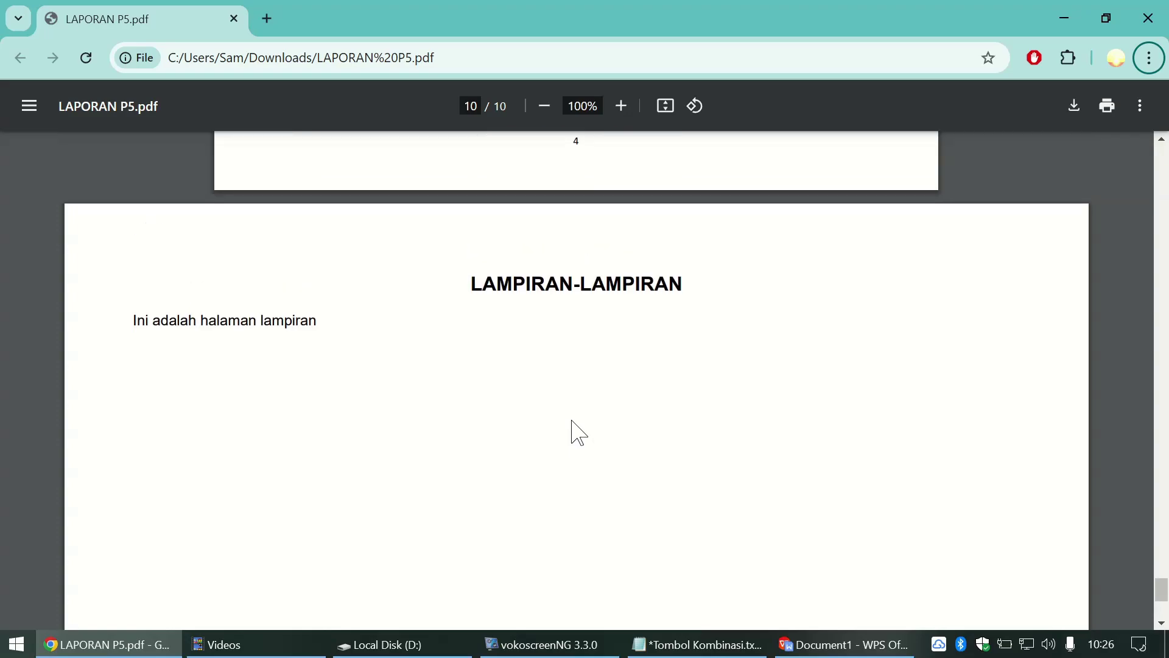
{"action": "scroll", "coordinate": [579, 434], "scroll_direction": "down", "scroll_amount": 1}
{"action": "scroll", "coordinate": [578, 434], "scroll_direction": "up", "scroll_amount": 2}
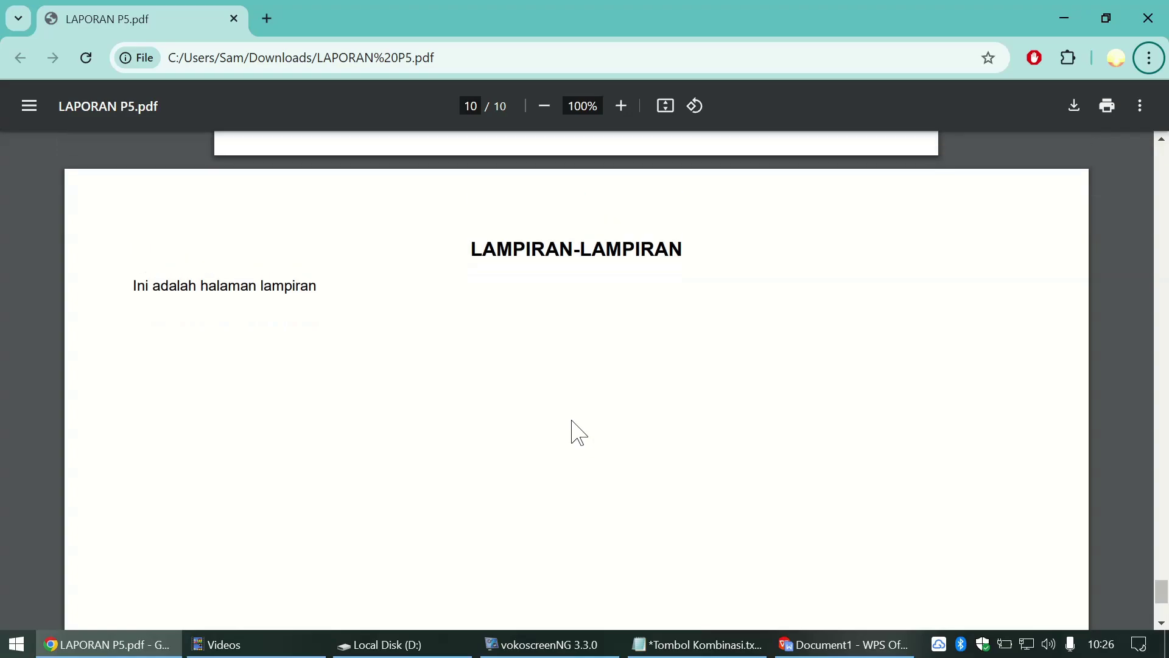
{"action": "scroll", "coordinate": [578, 434], "scroll_direction": "up", "scroll_amount": 5}
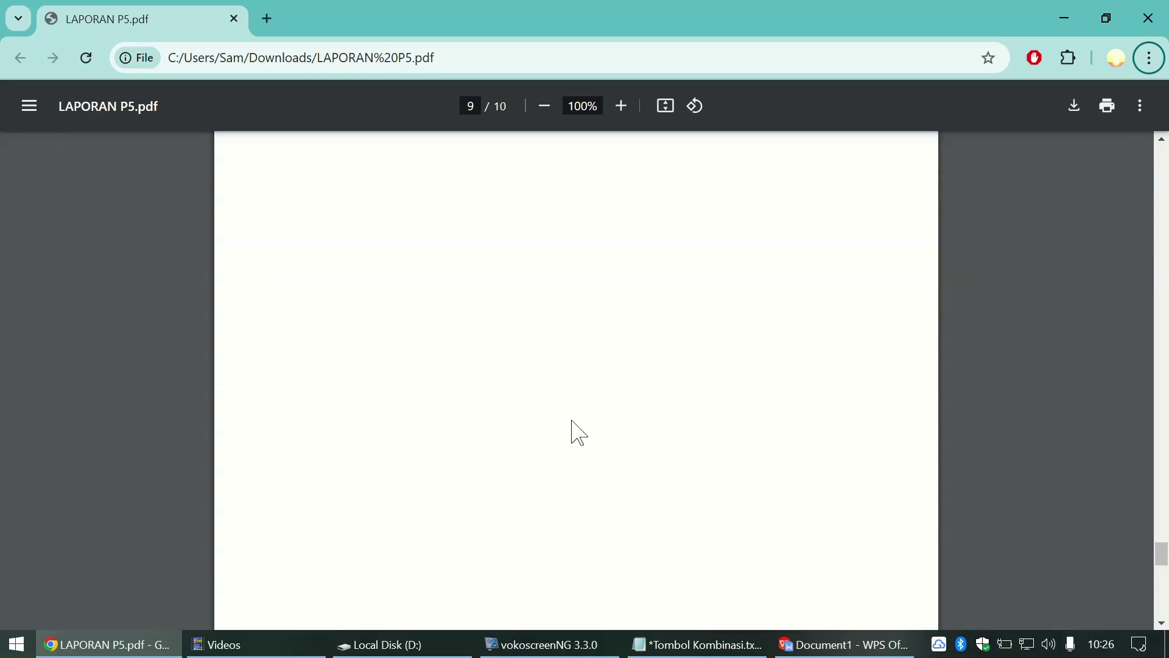
Step: Compare the orientation and footer of the PDF's LAMPIRAN-LAMPIRAN page with the last page of the WPS document
{"action": "scroll", "coordinate": [578, 434], "scroll_direction": "up", "scroll_amount": 1}
{"action": "scroll", "coordinate": [578, 434], "scroll_direction": "down", "scroll_amount": 10}
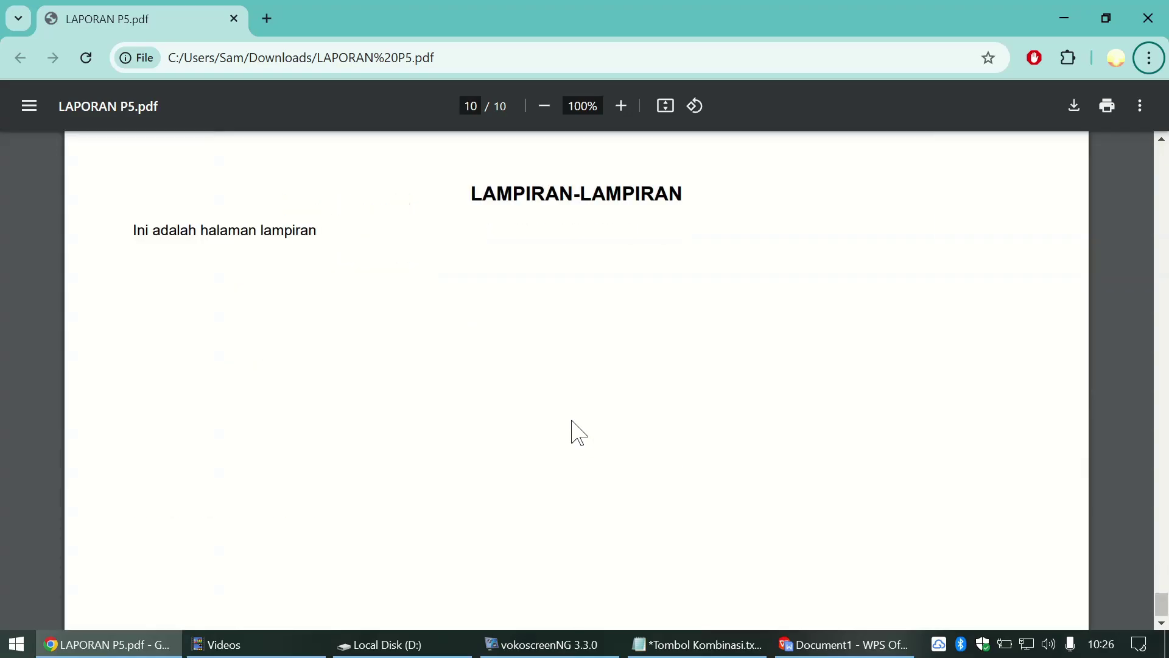
{"action": "scroll", "coordinate": [579, 434], "scroll_direction": "up", "scroll_amount": 2}
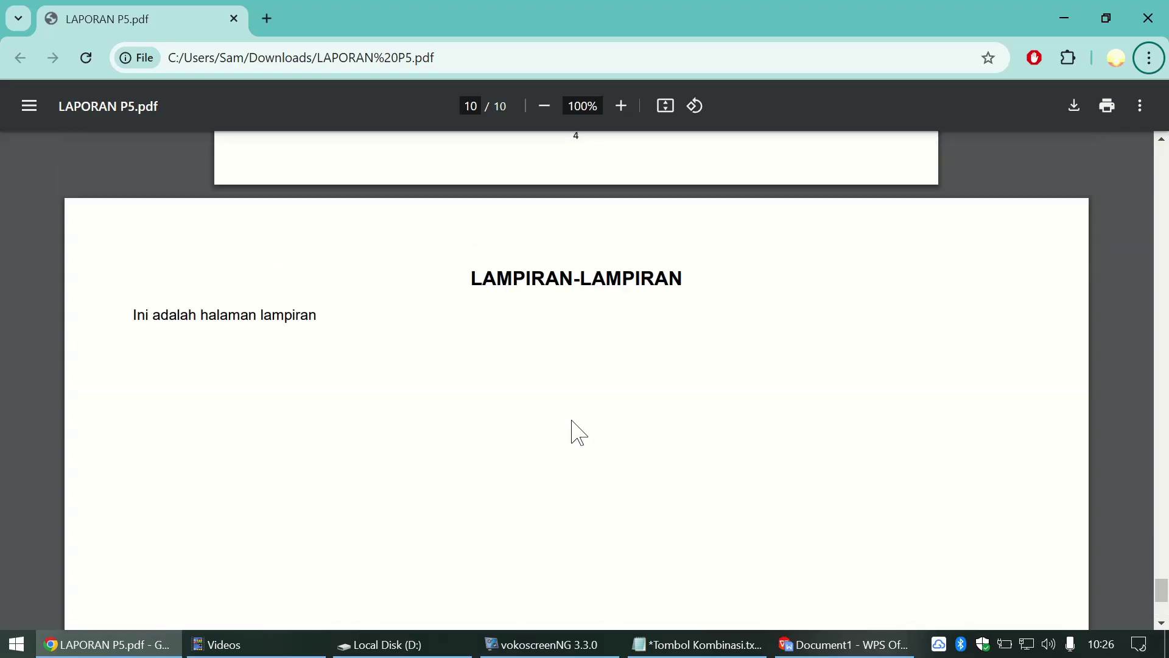
{"action": "scroll", "coordinate": [578, 433], "scroll_direction": "down", "scroll_amount": 5}
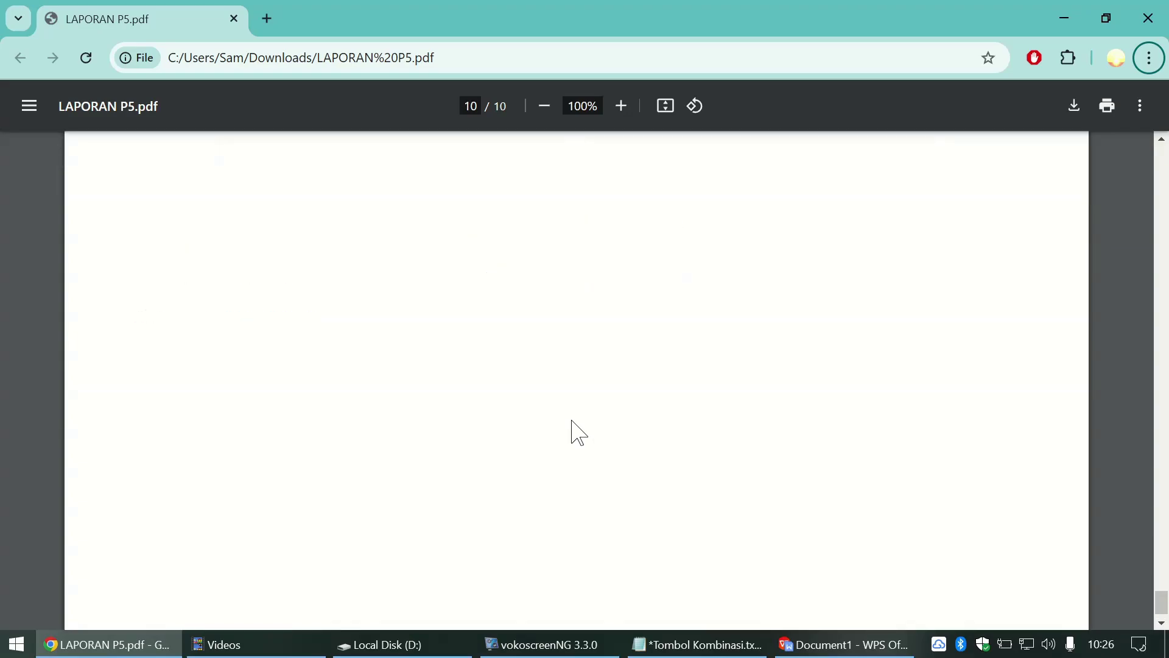
{"action": "scroll", "coordinate": [578, 434], "scroll_direction": "up", "scroll_amount": 4}
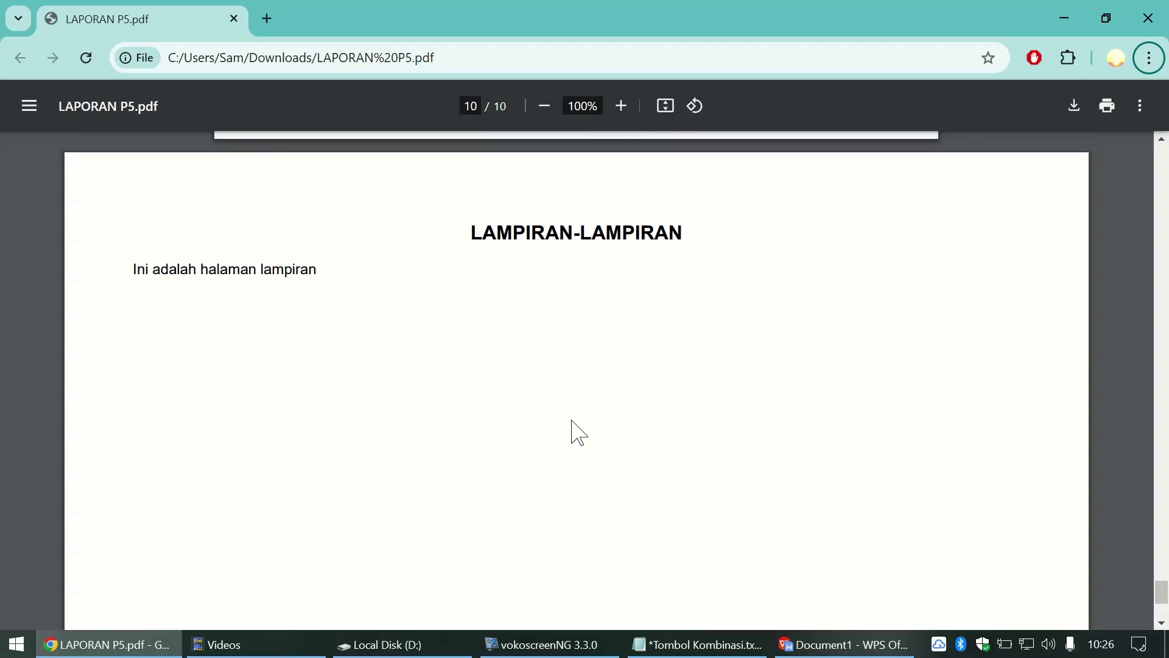
{"action": "key", "text": "alt+Tab"}
{"action": "scroll", "coordinate": [573, 420], "scroll_direction": "down", "scroll_amount": 5}
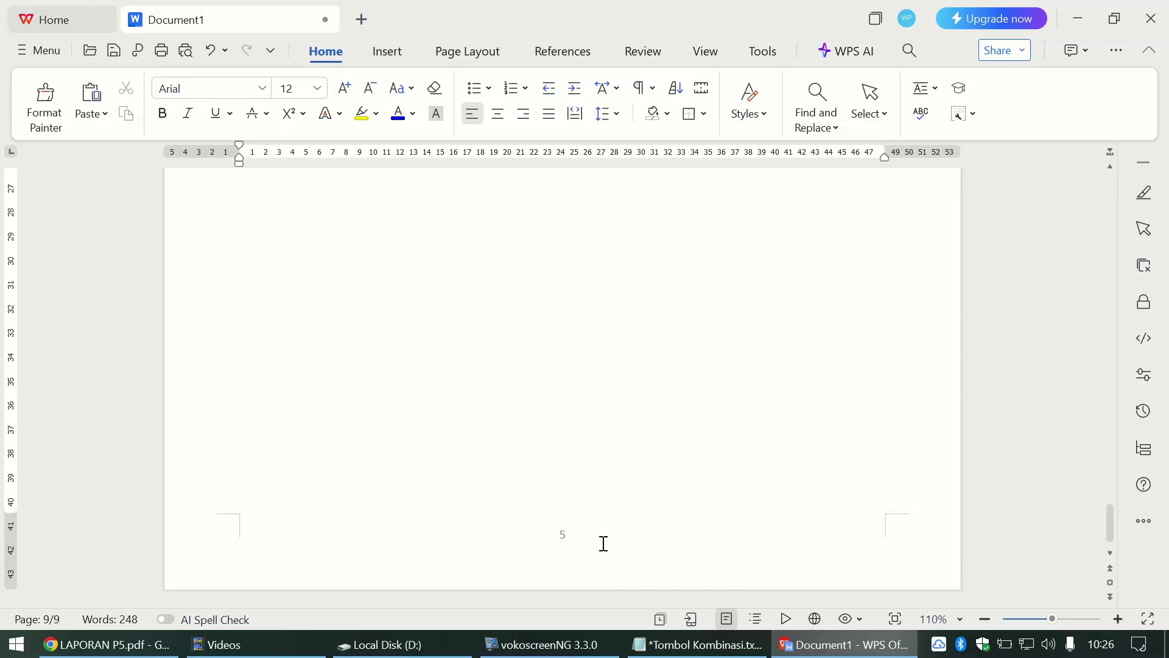
{"action": "key", "text": "alt+Tab"}
{"action": "scroll", "coordinate": [603, 545], "scroll_direction": "down", "scroll_amount": 3}
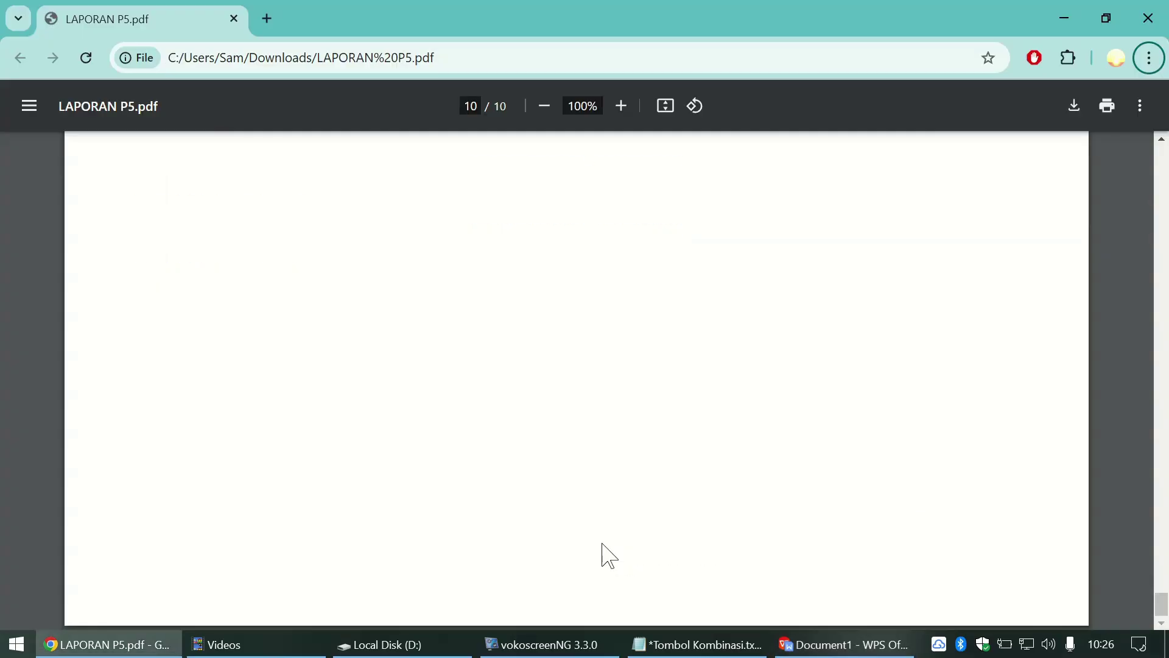
Step: Switch to the WPS document and delete the footer page number on the LAMPIRAN-LAMPIRAN page, for the current page only
{"action": "key", "text": "alt+Tab"}
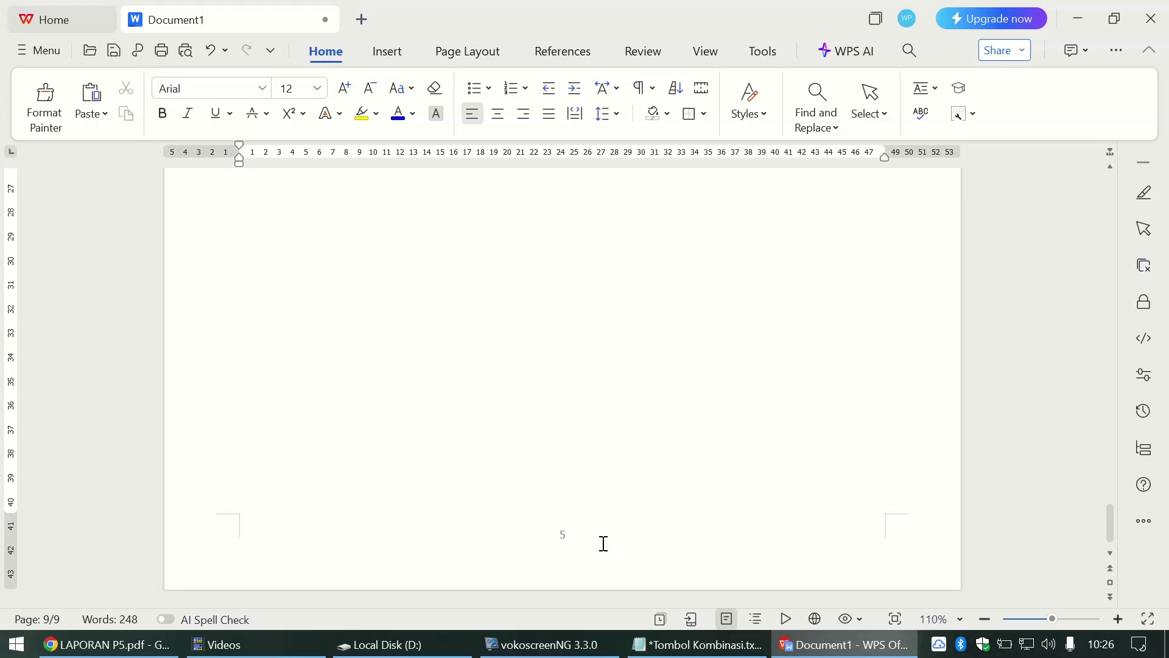
{"action": "double_click", "coordinate": [588, 548]}
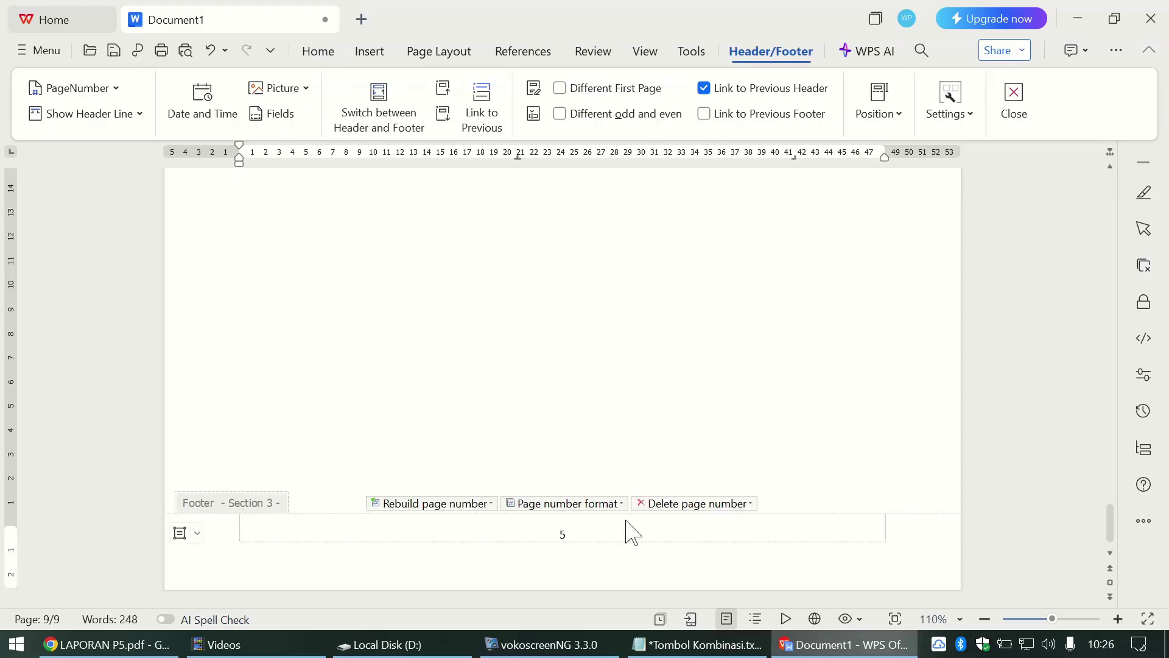
{"action": "left_click", "coordinate": [680, 504]}
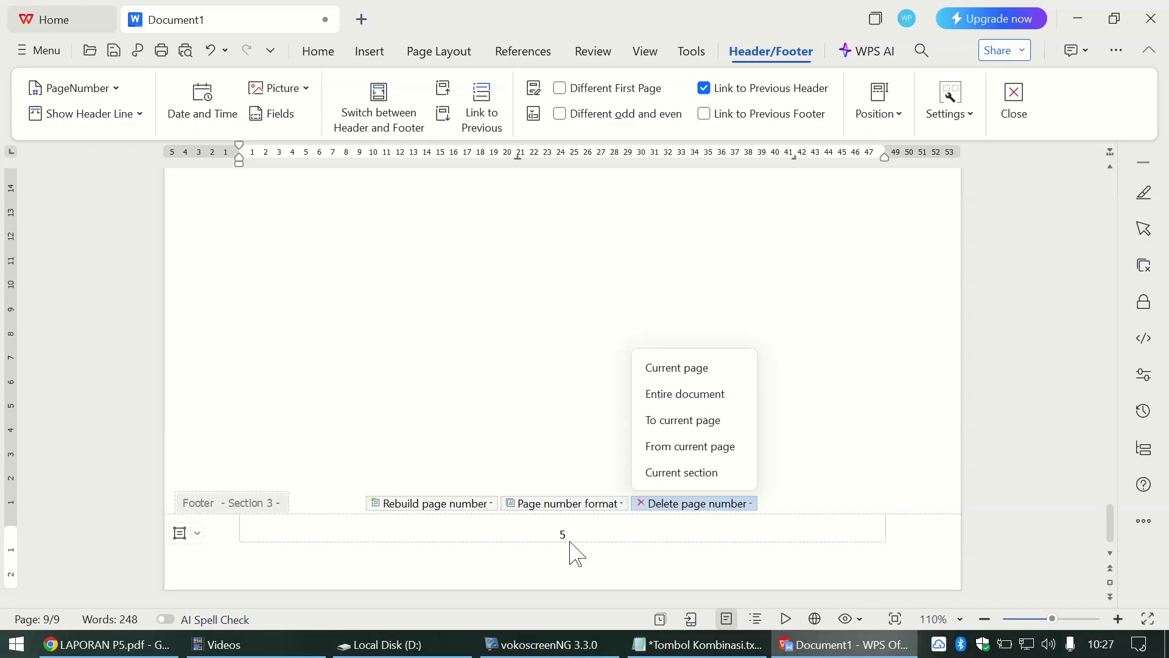
{"action": "left_click", "coordinate": [530, 373]}
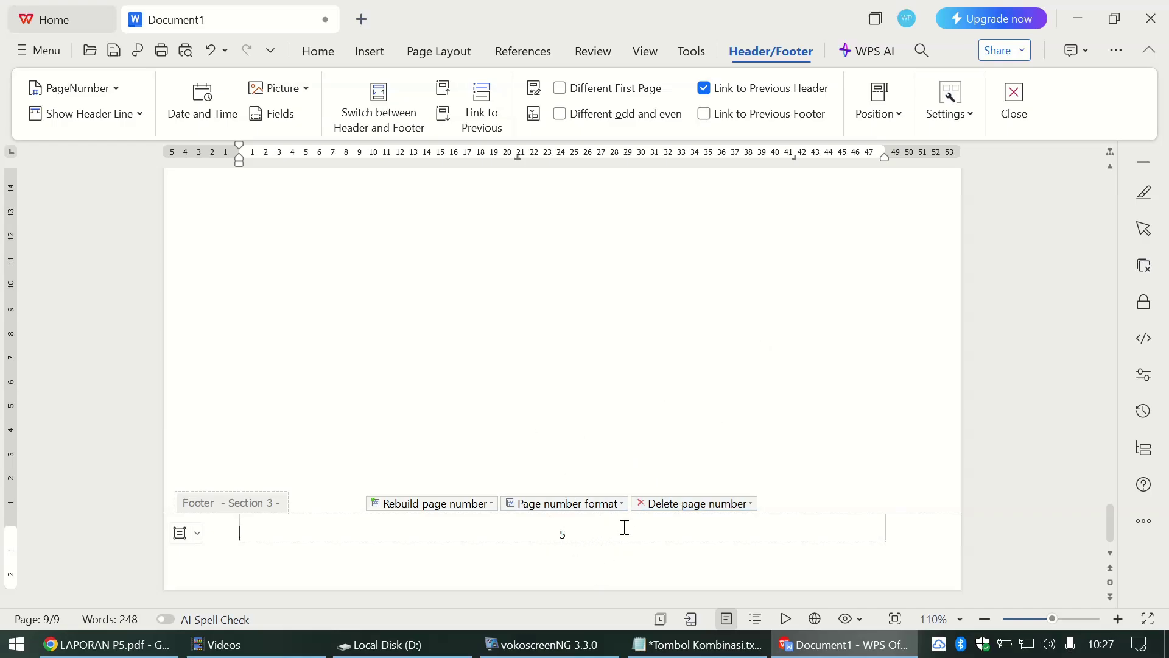
{"action": "left_click", "coordinate": [700, 512]}
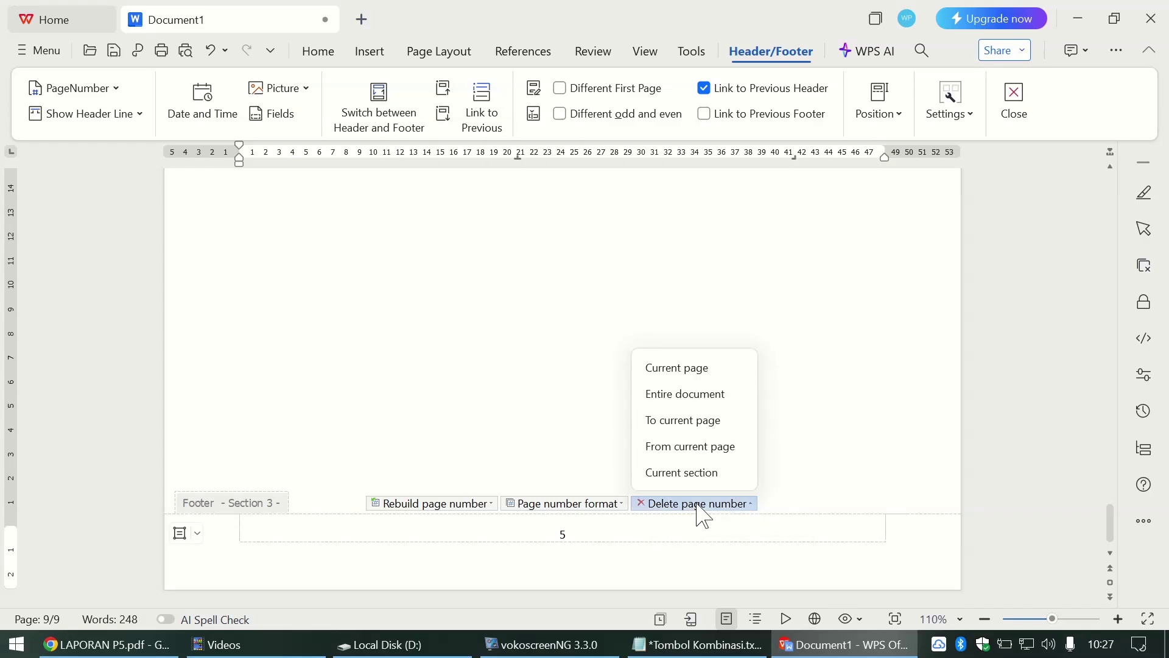
{"action": "left_click", "coordinate": [673, 368]}
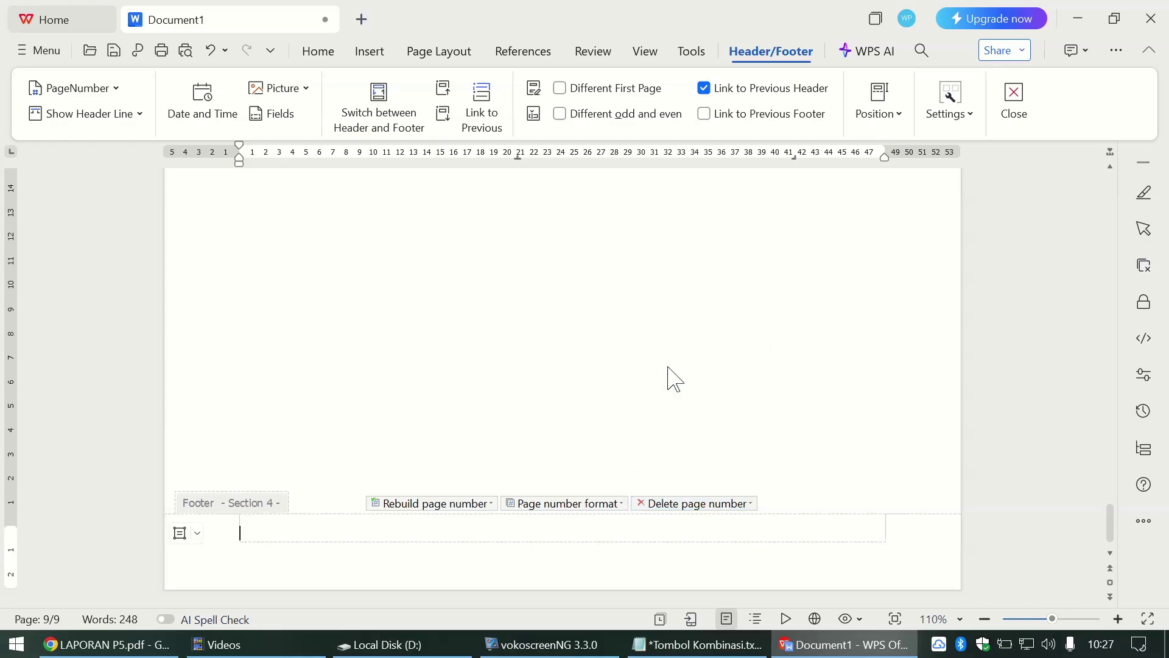
{"action": "double_click", "coordinate": [537, 368]}
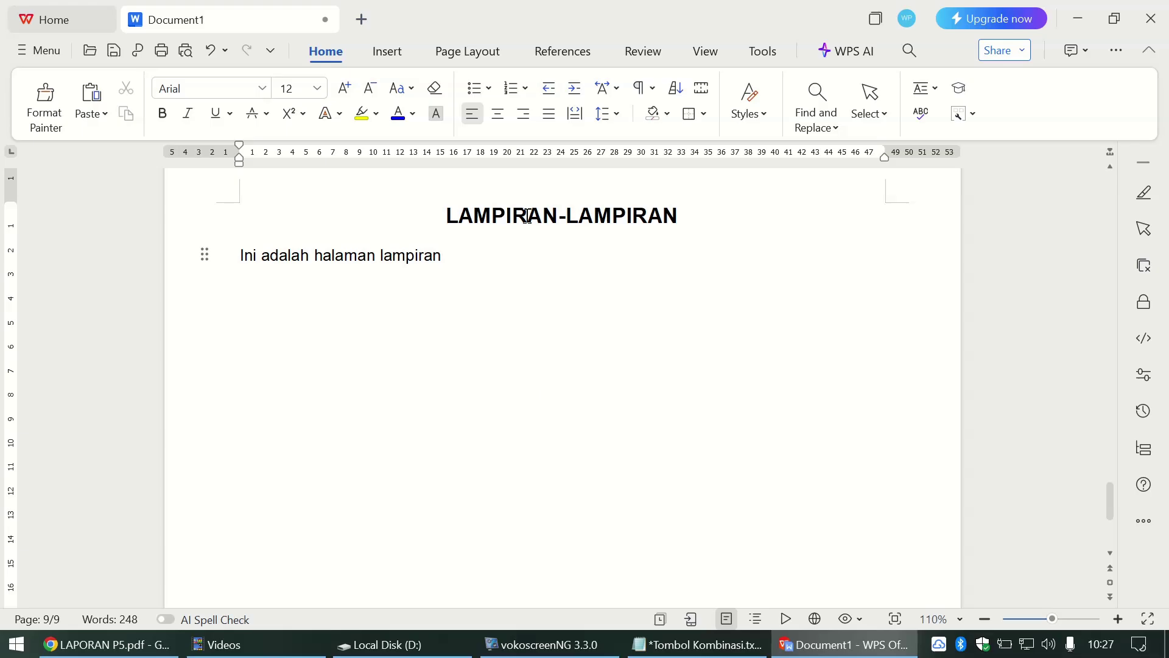
Step: Set the LAMPIRAN-LAMPIRAN page to landscape orientation and check it against the preceding portrait page
{"action": "left_click", "coordinate": [466, 54]}
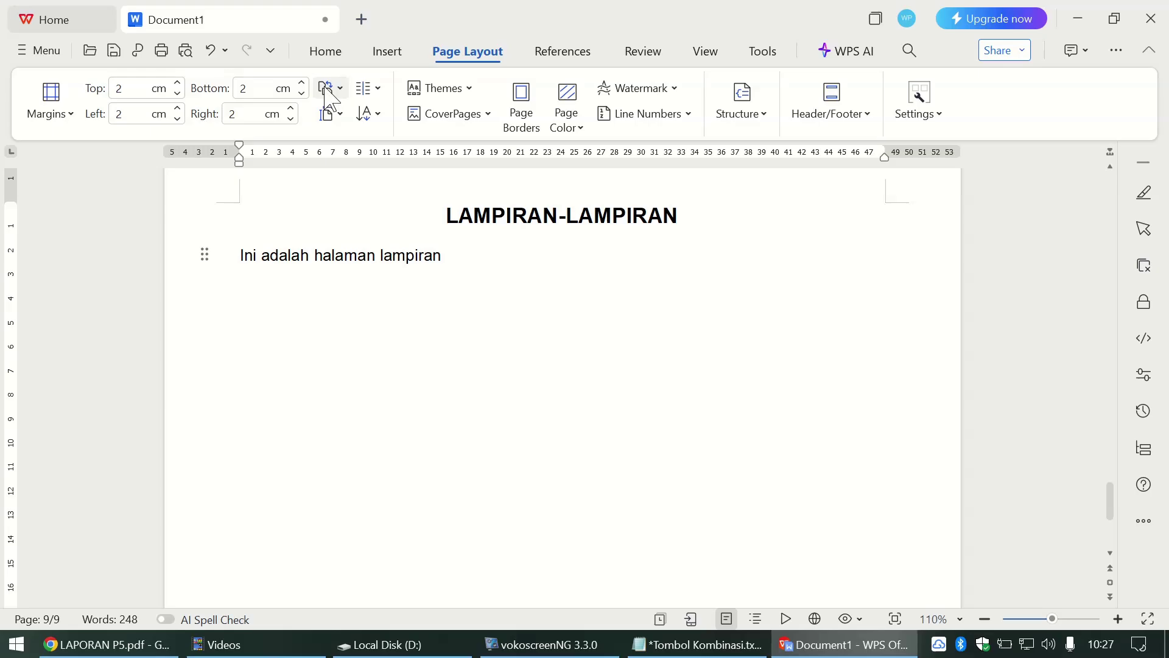
{"action": "left_click", "coordinate": [328, 88]}
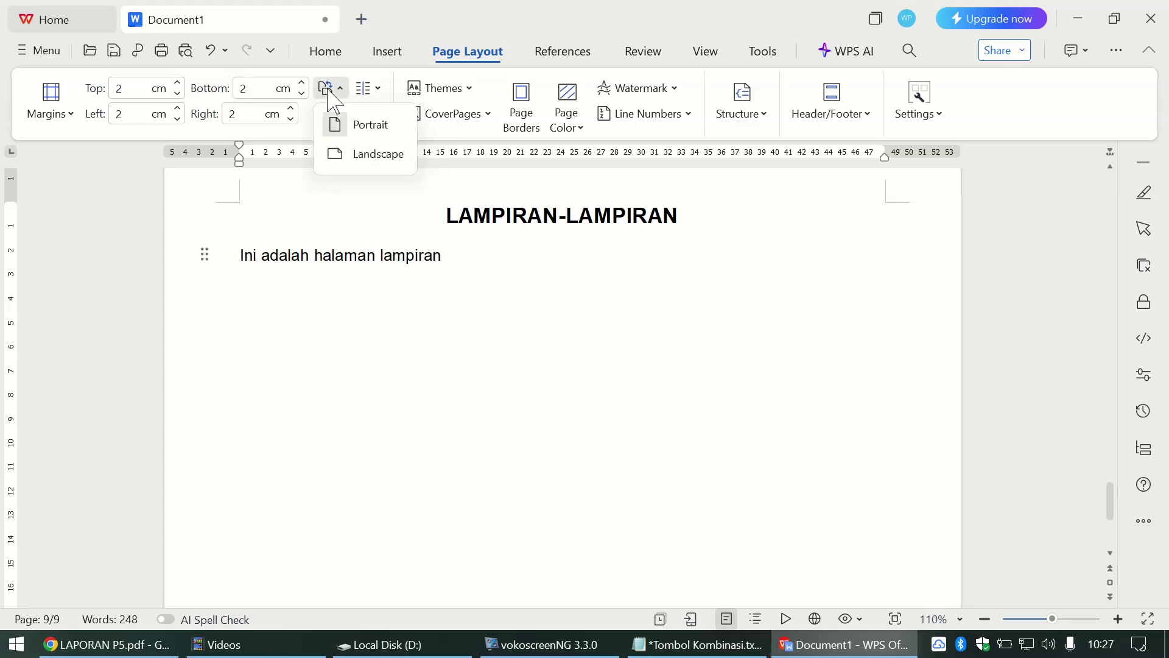
{"action": "left_click", "coordinate": [372, 157]}
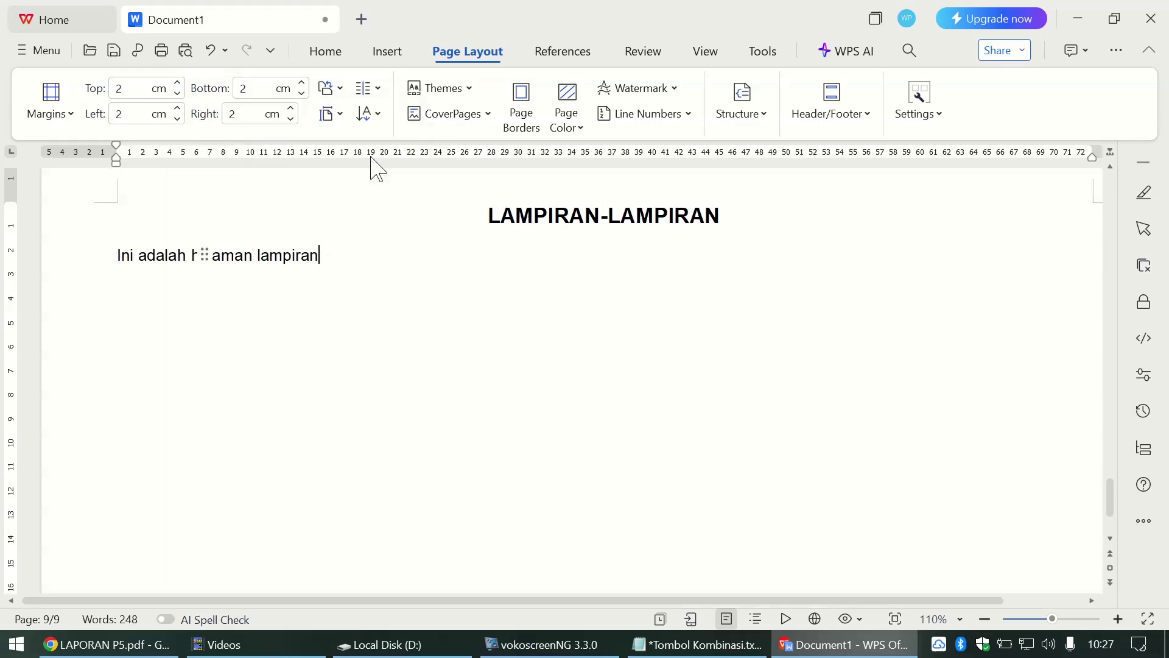
{"action": "scroll", "coordinate": [401, 374], "scroll_direction": "up", "scroll_amount": 5}
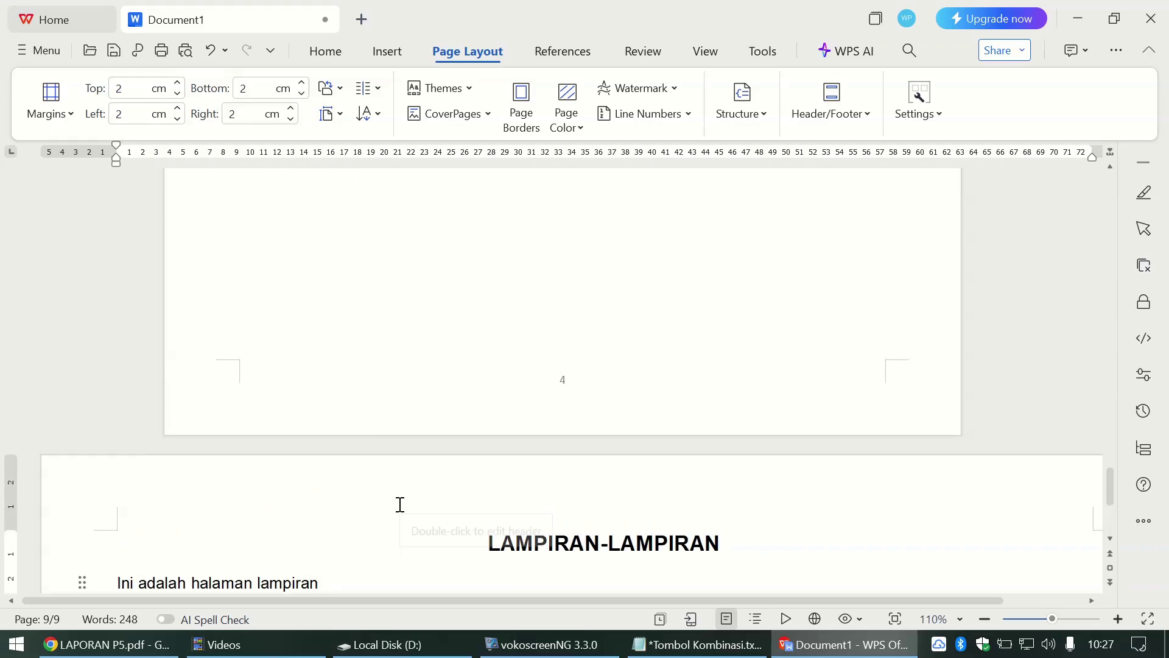
{"action": "scroll", "coordinate": [400, 505], "scroll_direction": "down", "scroll_amount": 2}
{"action": "scroll", "coordinate": [400, 505], "scroll_direction": "down", "scroll_amount": 8}
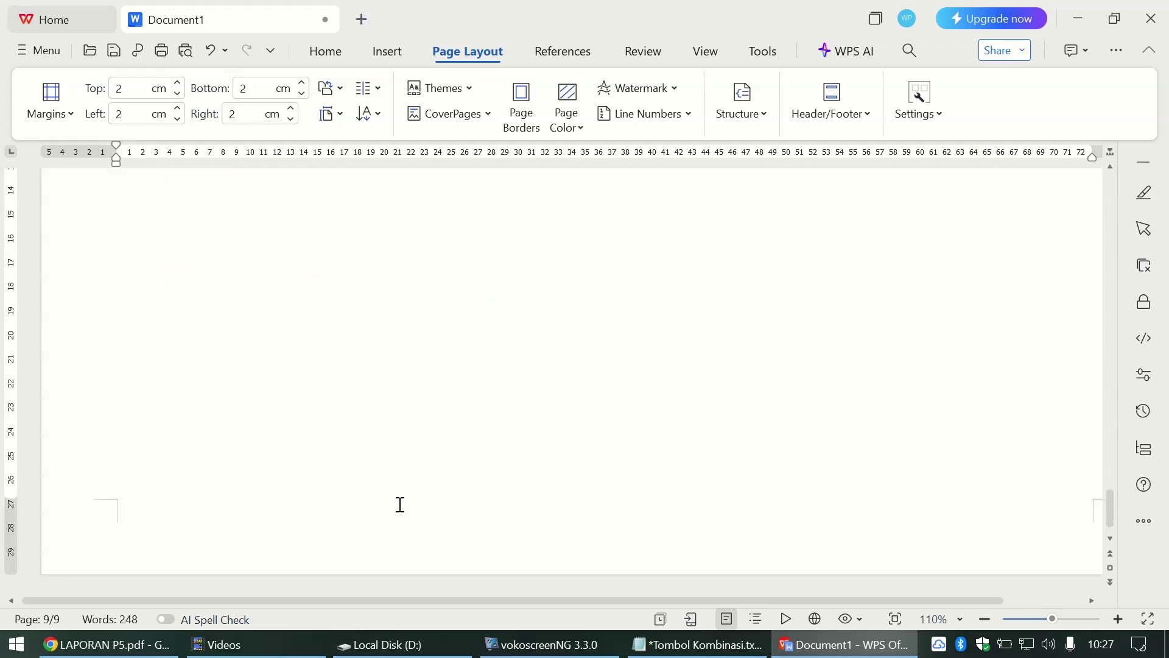
{"action": "scroll", "coordinate": [400, 505], "scroll_direction": "up", "scroll_amount": 8}
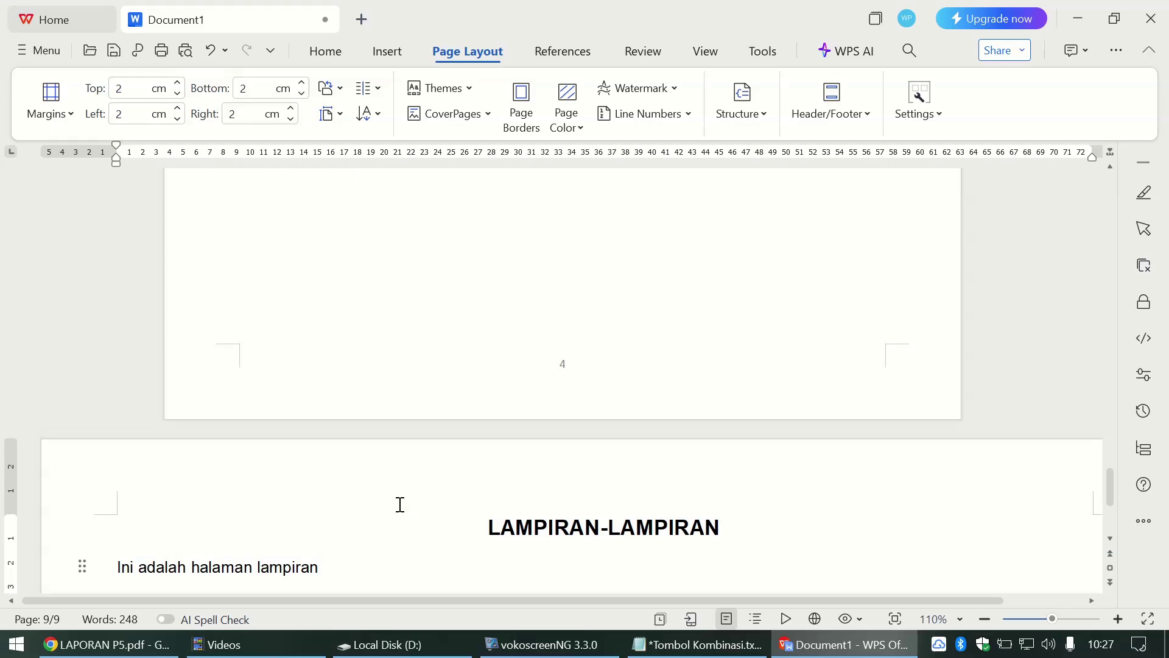
{"action": "scroll", "coordinate": [400, 505], "scroll_direction": "down", "scroll_amount": 8}
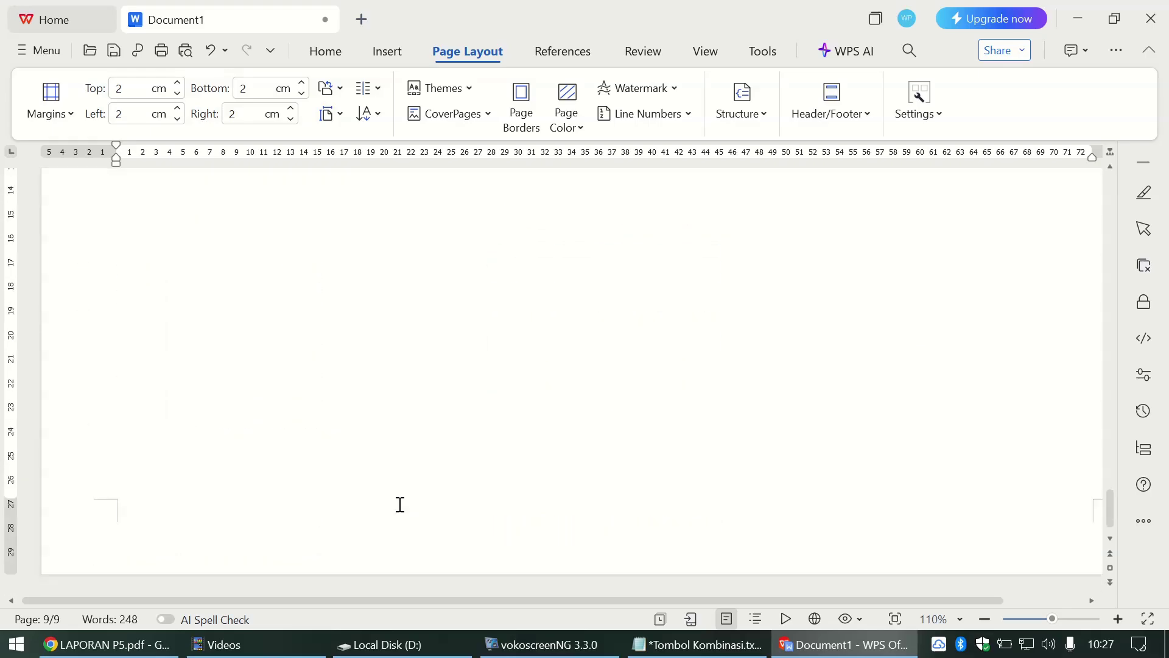
{"action": "scroll", "coordinate": [400, 505], "scroll_direction": "up", "scroll_amount": 15}
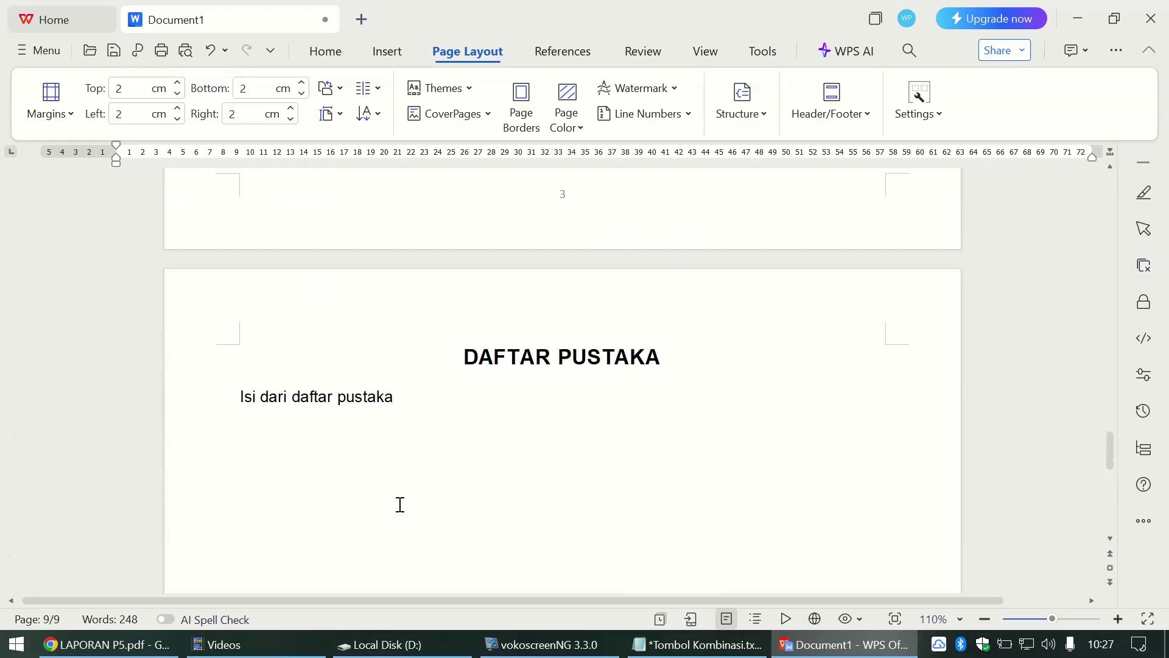
Step: Review the report at 100% zoom from the cover page through BAB III PENUTUP, checking headings, table of contents and page numbers
{"action": "left_click_drag", "start_coordinate": [1117, 414], "coordinate": [1125, 112]}
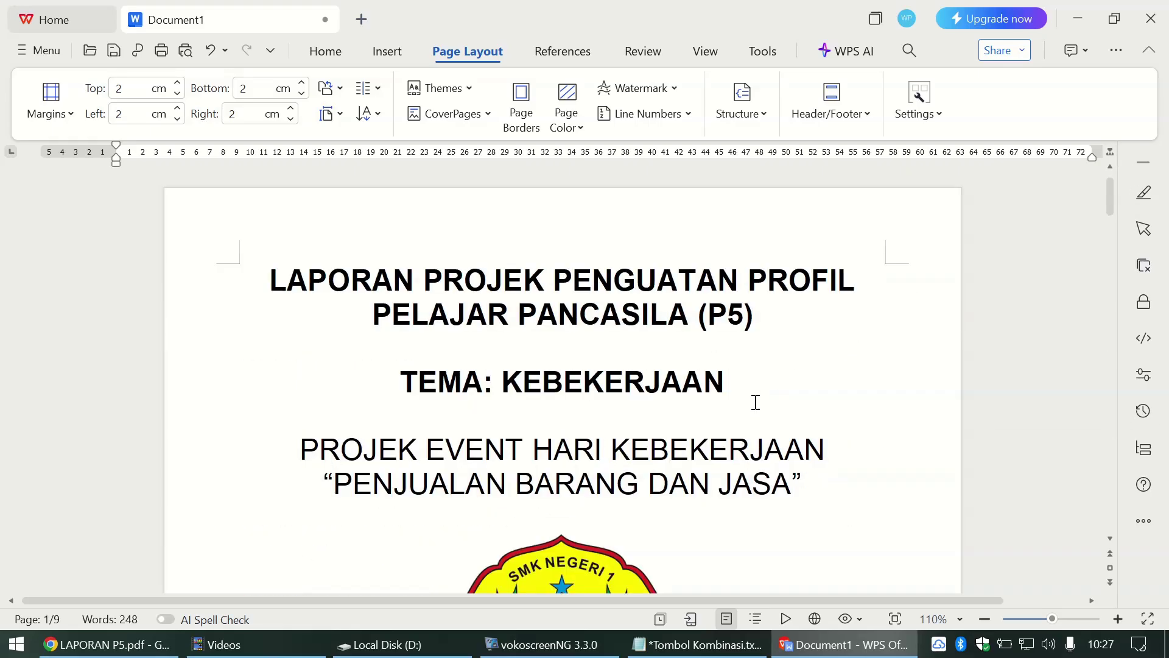
{"action": "left_click", "coordinate": [985, 618]}
{"action": "scroll", "coordinate": [683, 493], "scroll_direction": "down", "scroll_amount": 2}
{"action": "scroll", "coordinate": [684, 493], "scroll_direction": "down", "scroll_amount": 10}
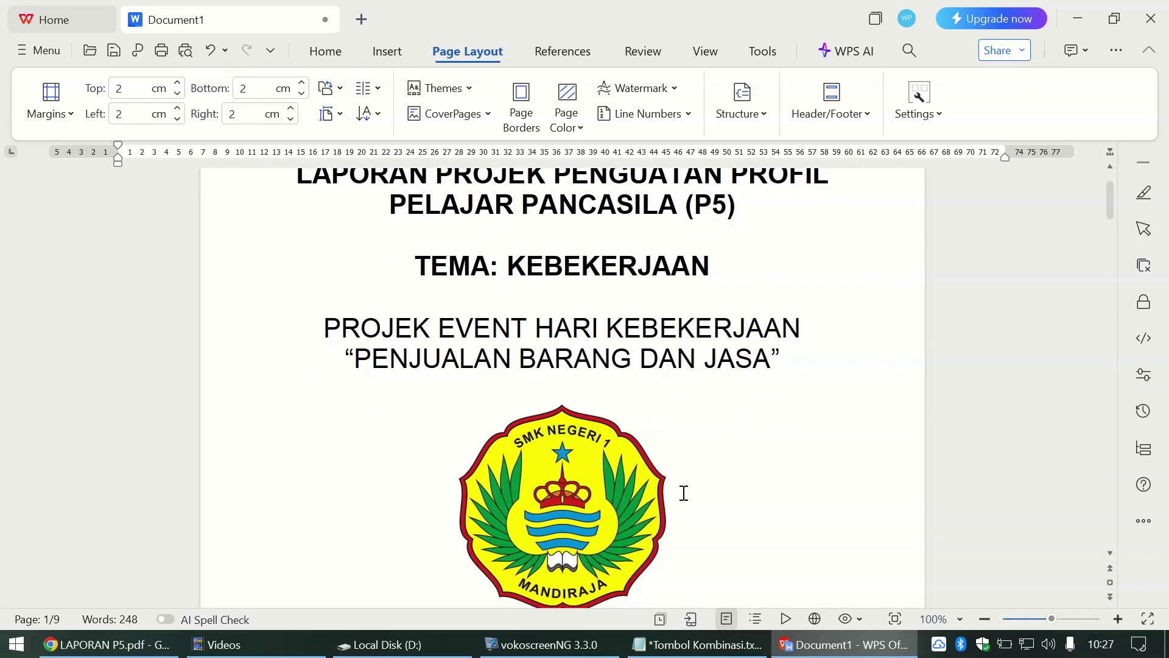
{"action": "scroll", "coordinate": [684, 493], "scroll_direction": "down", "scroll_amount": 10}
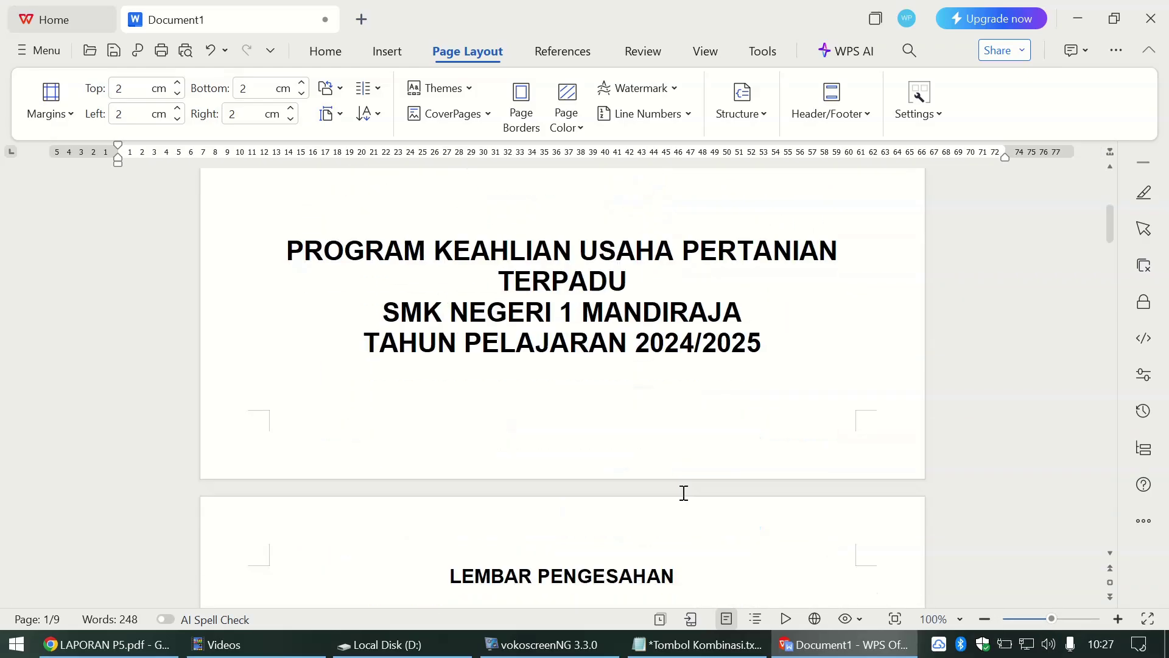
{"action": "scroll", "coordinate": [684, 493], "scroll_direction": "down", "scroll_amount": 10}
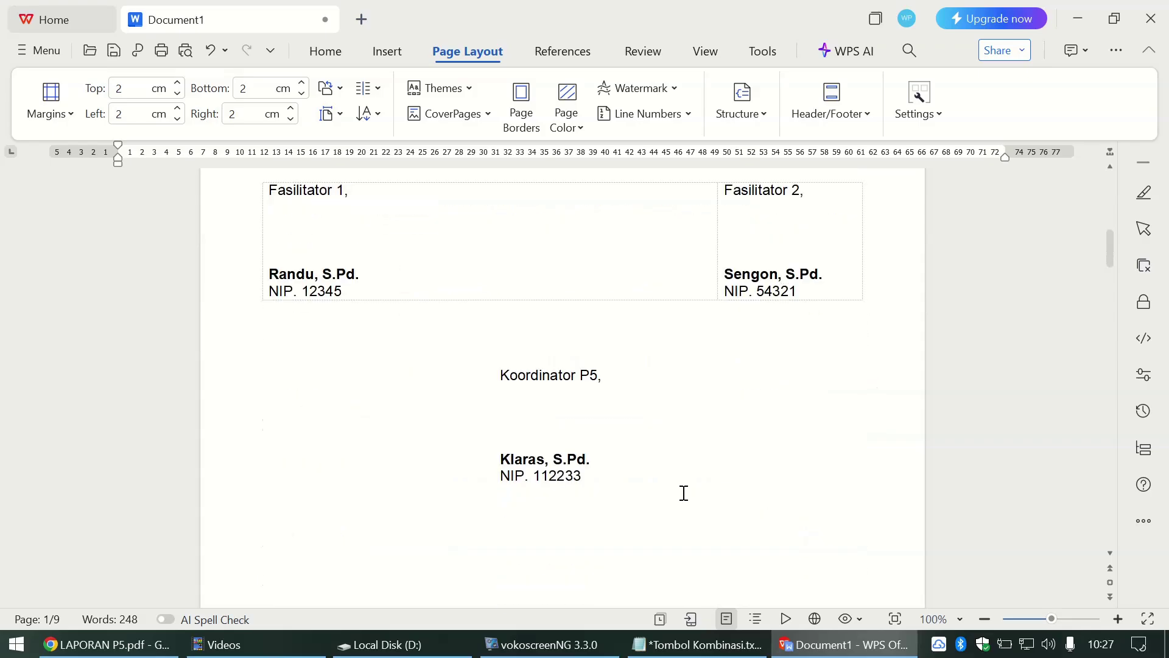
{"action": "scroll", "coordinate": [684, 493], "scroll_direction": "down", "scroll_amount": 8}
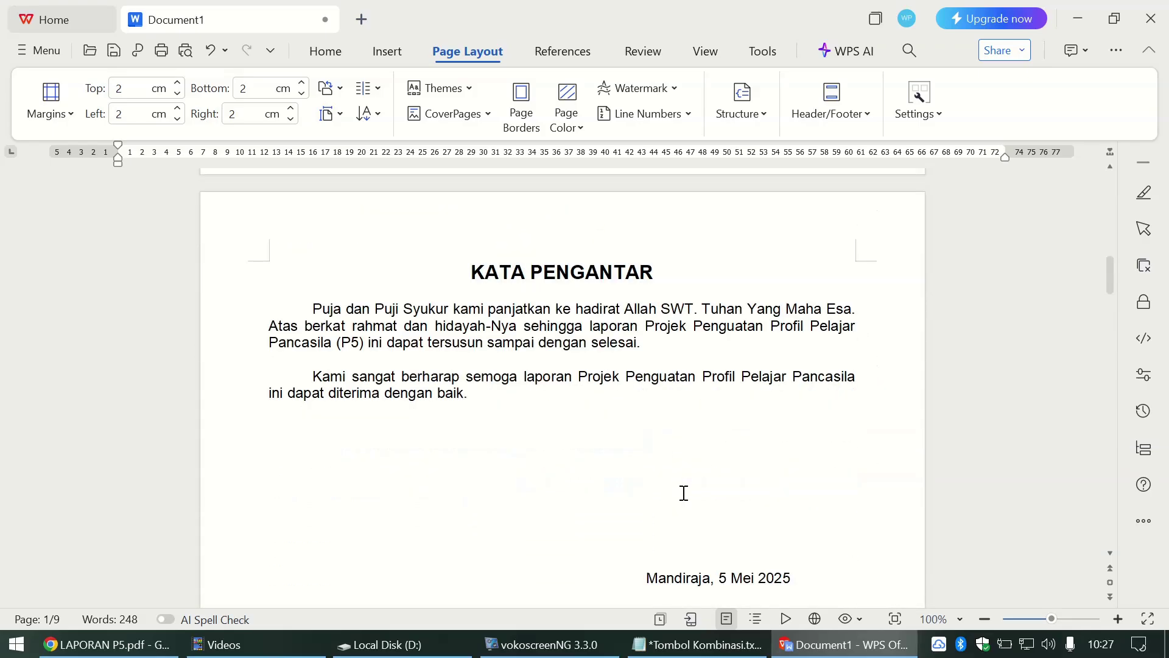
{"action": "scroll", "coordinate": [684, 493], "scroll_direction": "down", "scroll_amount": 10}
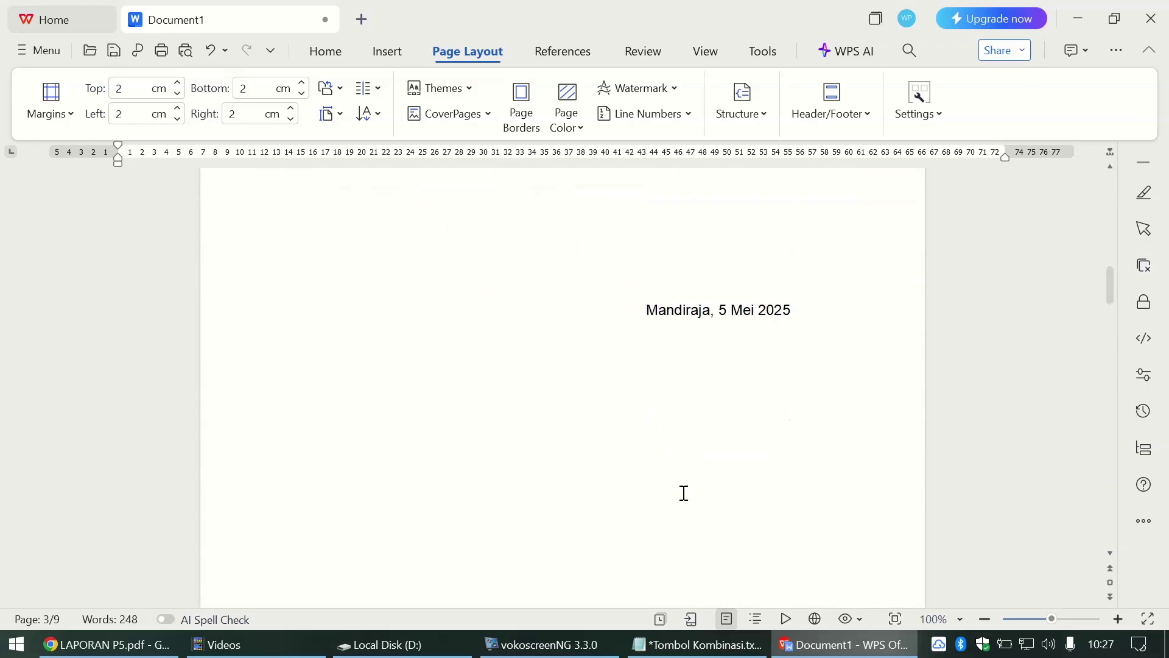
{"action": "scroll", "coordinate": [684, 493], "scroll_direction": "down", "scroll_amount": 10}
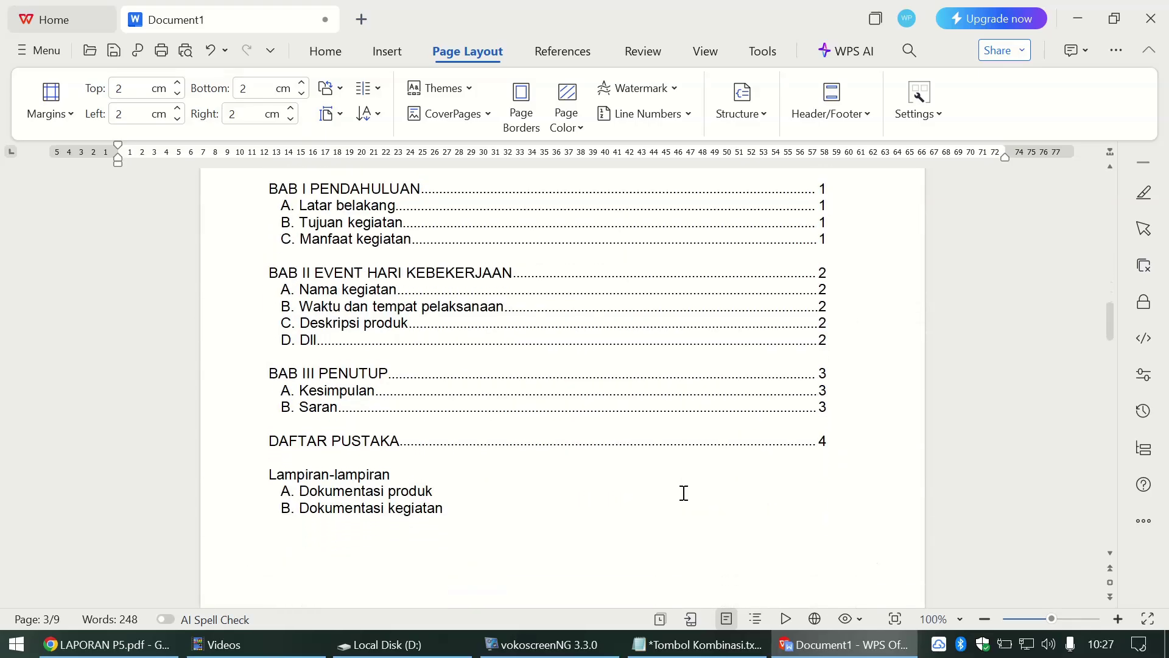
{"action": "scroll", "coordinate": [684, 493], "scroll_direction": "down", "scroll_amount": 6}
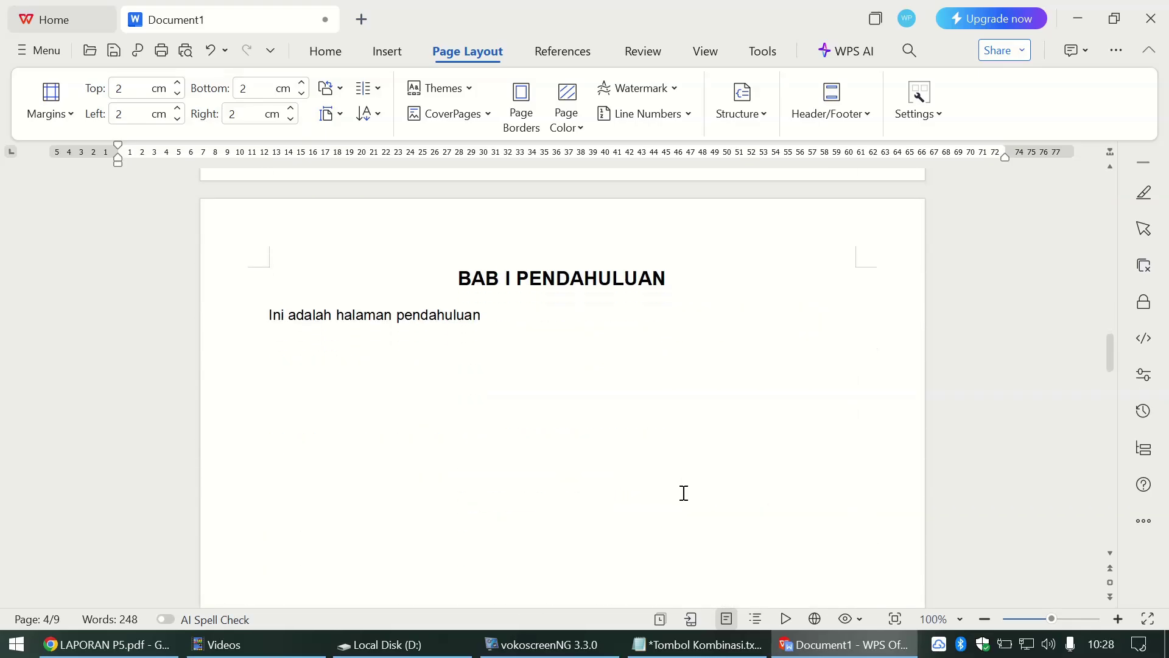
{"action": "scroll", "coordinate": [684, 493], "scroll_direction": "down", "scroll_amount": 10}
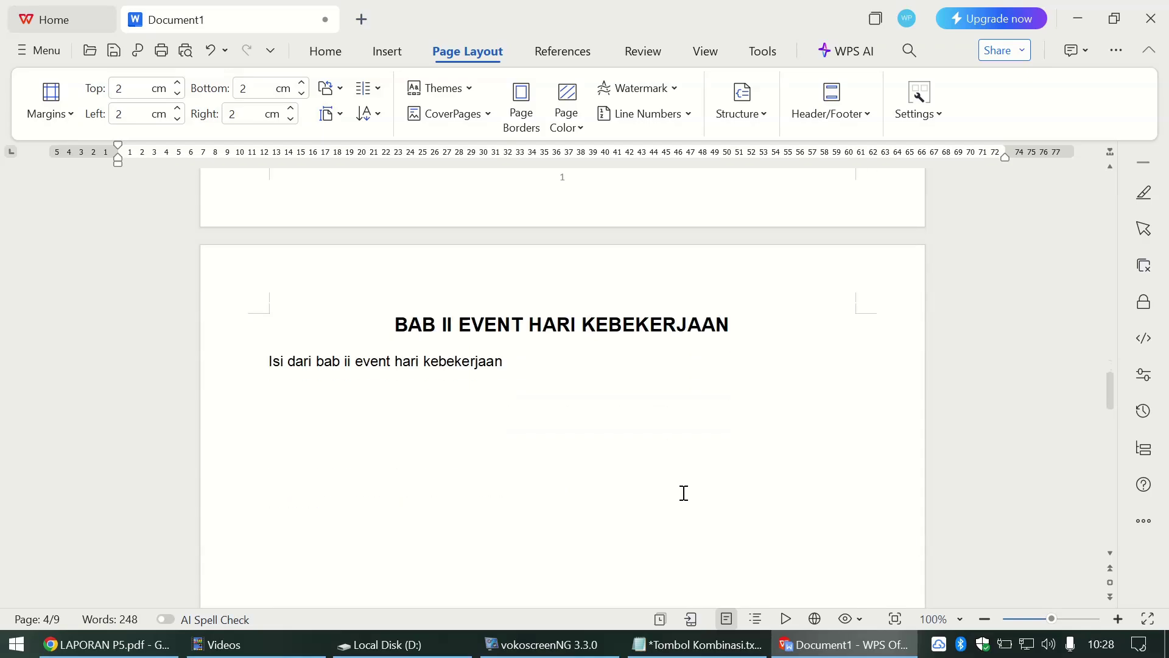
{"action": "scroll", "coordinate": [684, 493], "scroll_direction": "down", "scroll_amount": 15}
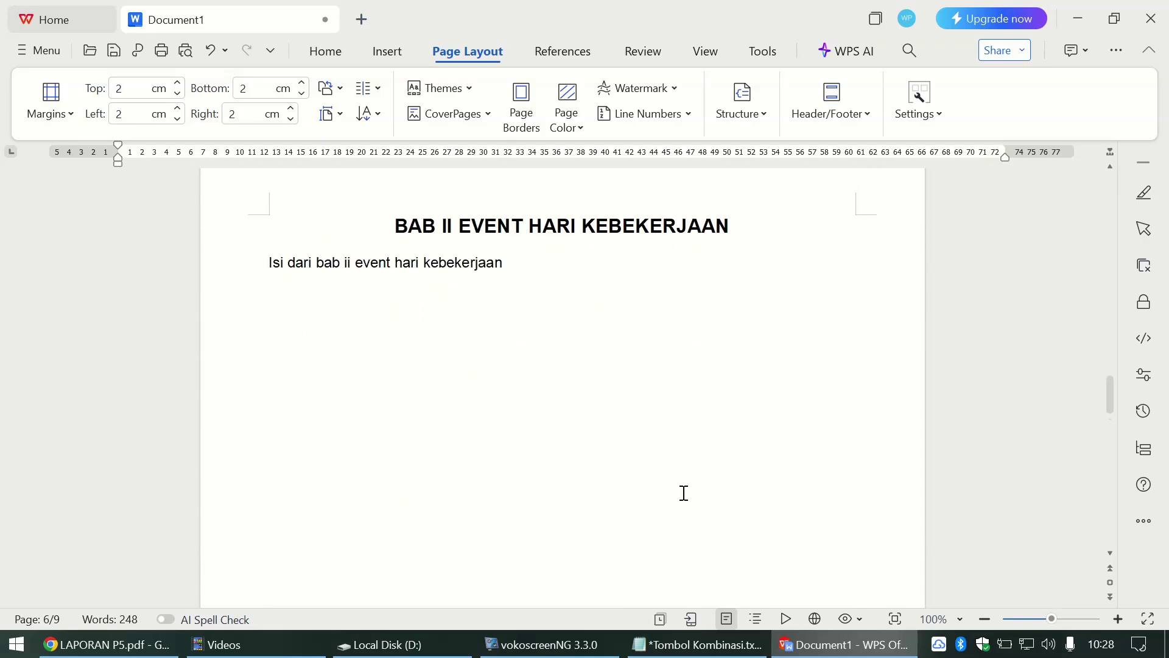
{"action": "scroll", "coordinate": [684, 492], "scroll_direction": "down", "scroll_amount": 10}
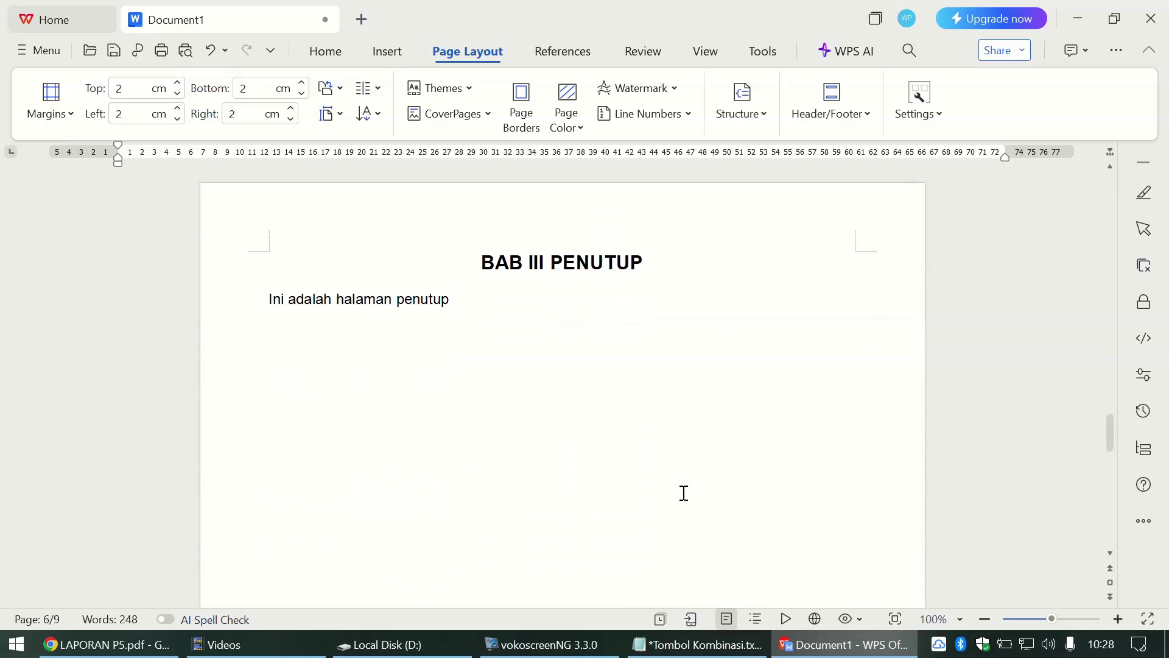
Step: Try left alignment on the first KATA PENGANTAR paragraph for comparison, and restore its justified alignment
{"action": "scroll", "coordinate": [684, 493], "scroll_direction": "up", "scroll_amount": 15}
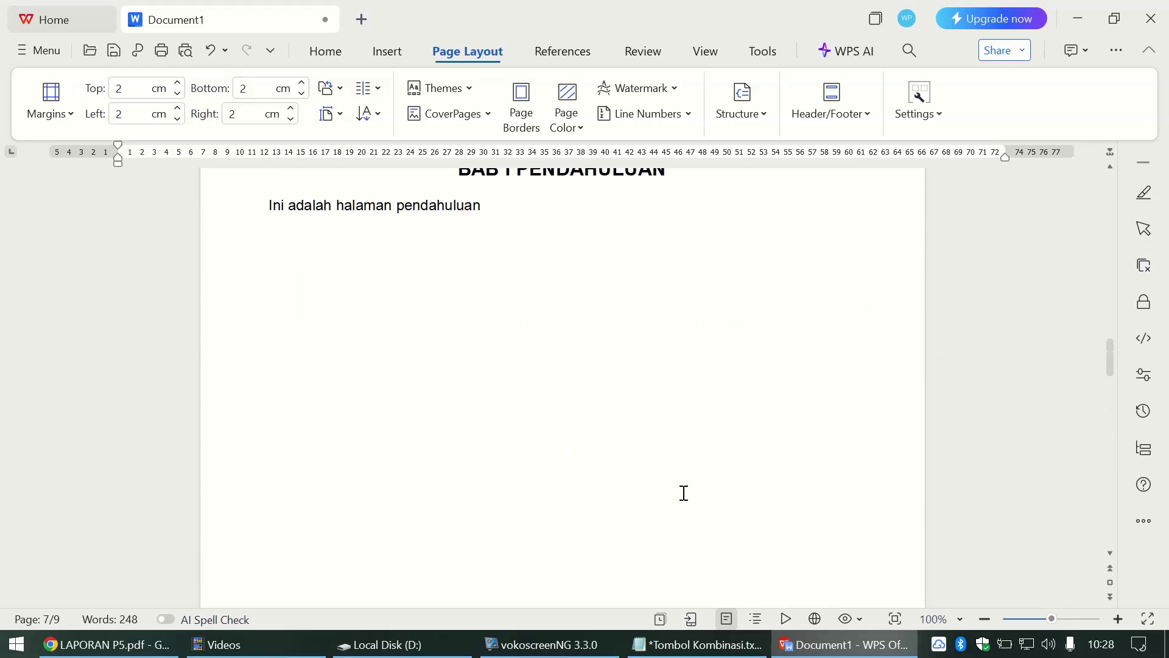
{"action": "scroll", "coordinate": [684, 493], "scroll_direction": "up", "scroll_amount": 4}
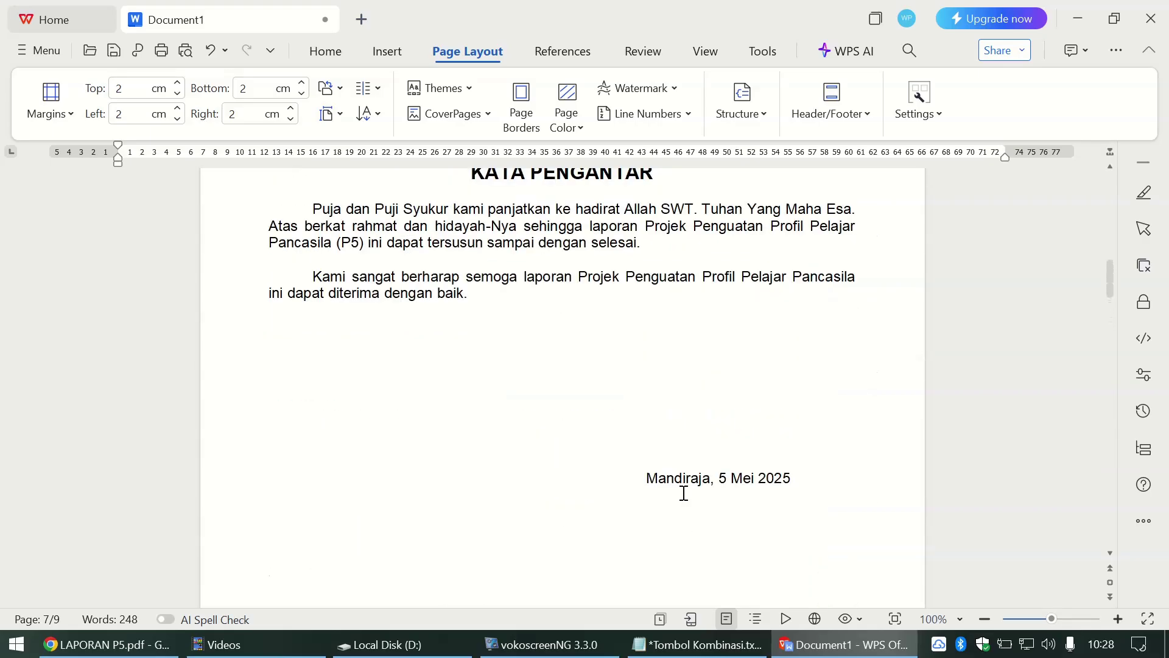
{"action": "left_click", "coordinate": [519, 345]}
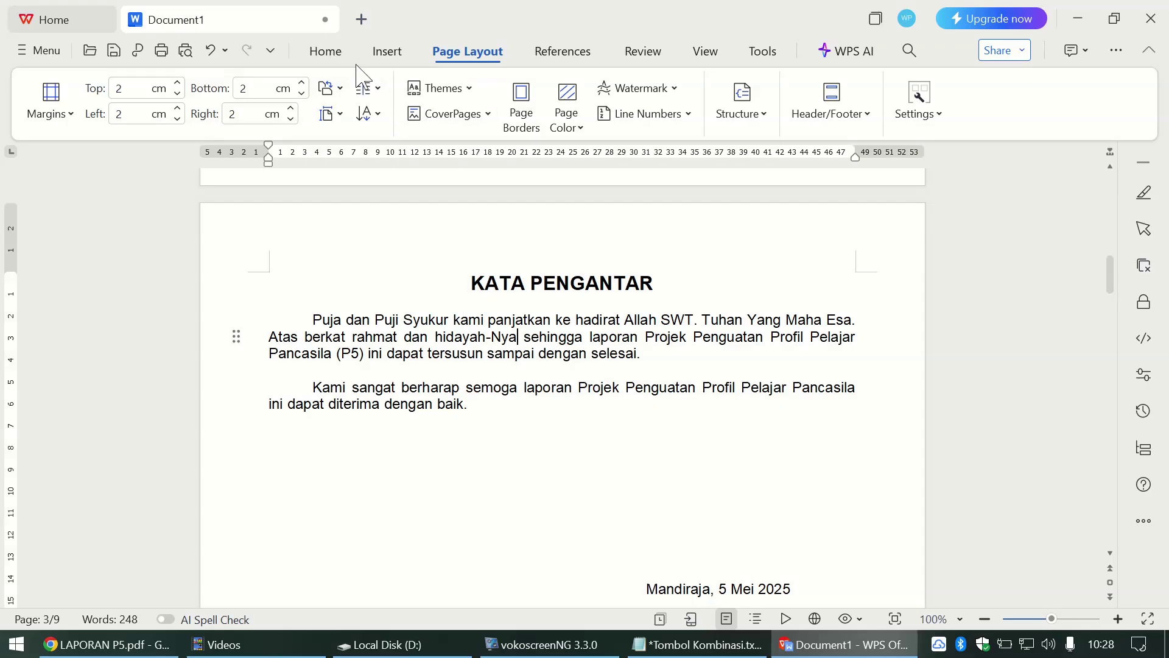
{"action": "left_click", "coordinate": [319, 54]}
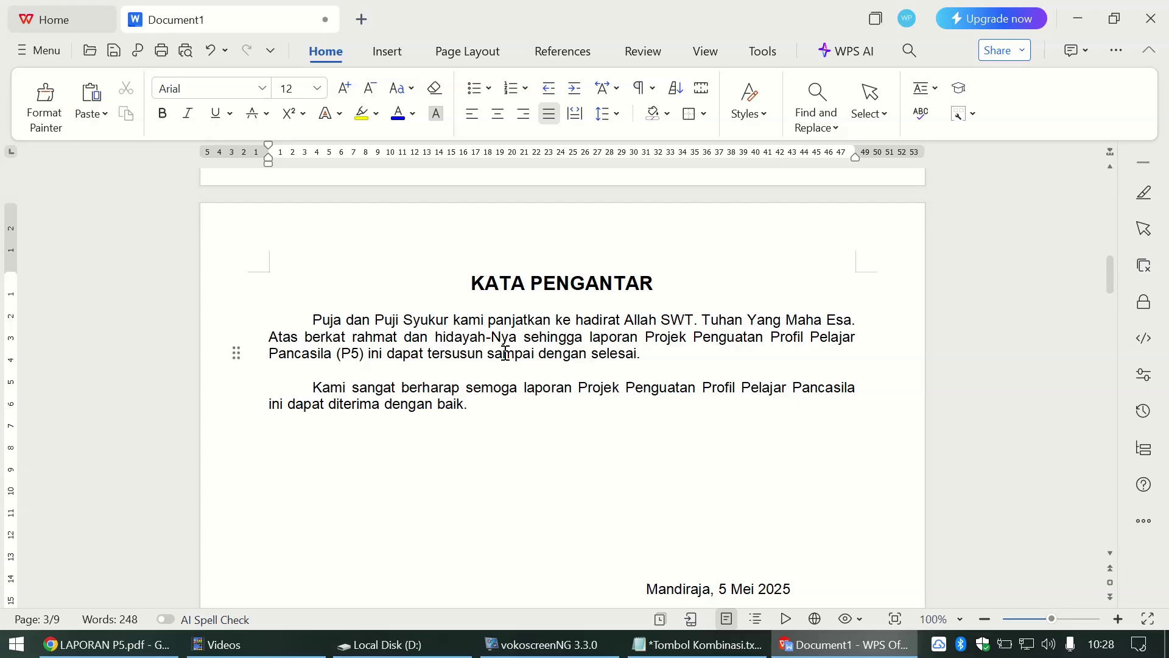
{"action": "left_click", "coordinate": [471, 114]}
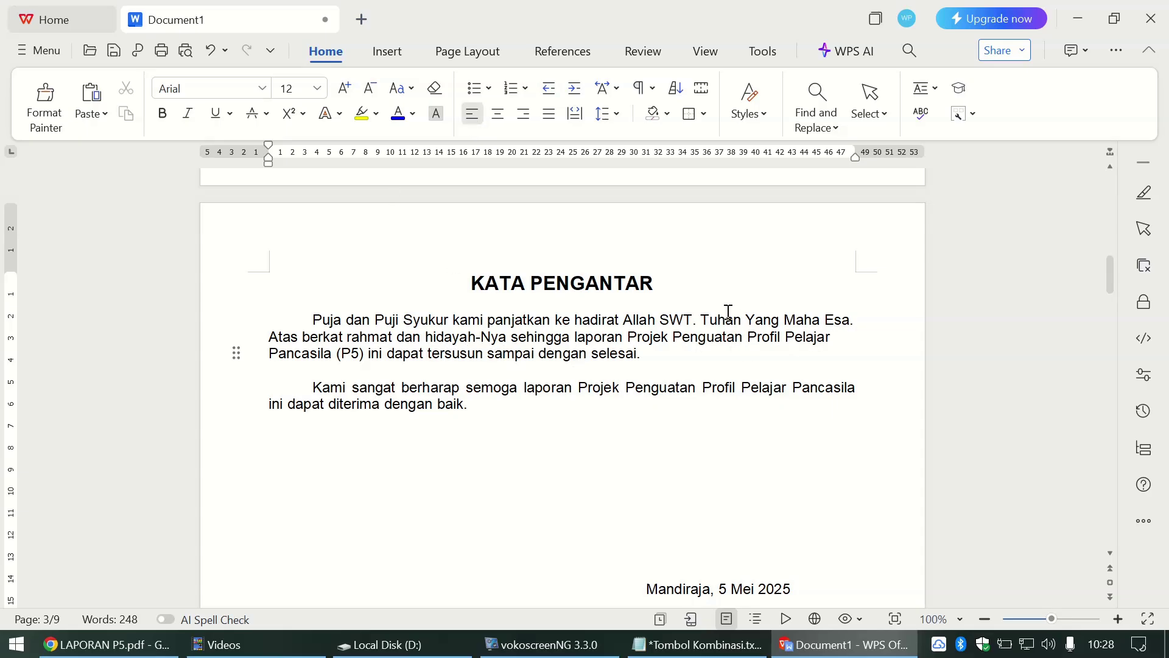
{"action": "left_click", "coordinate": [548, 114]}
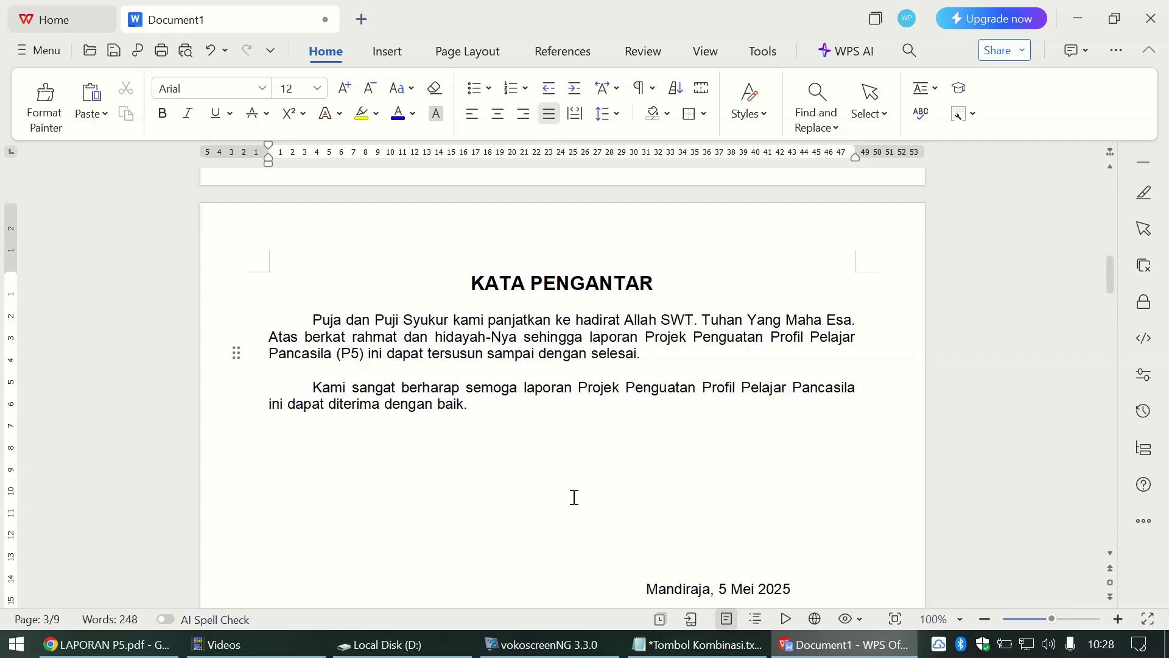
Step: Start saving the report and browse to Local Disk (D:) as the save location
{"action": "scroll", "coordinate": [574, 497], "scroll_direction": "down", "scroll_amount": 10}
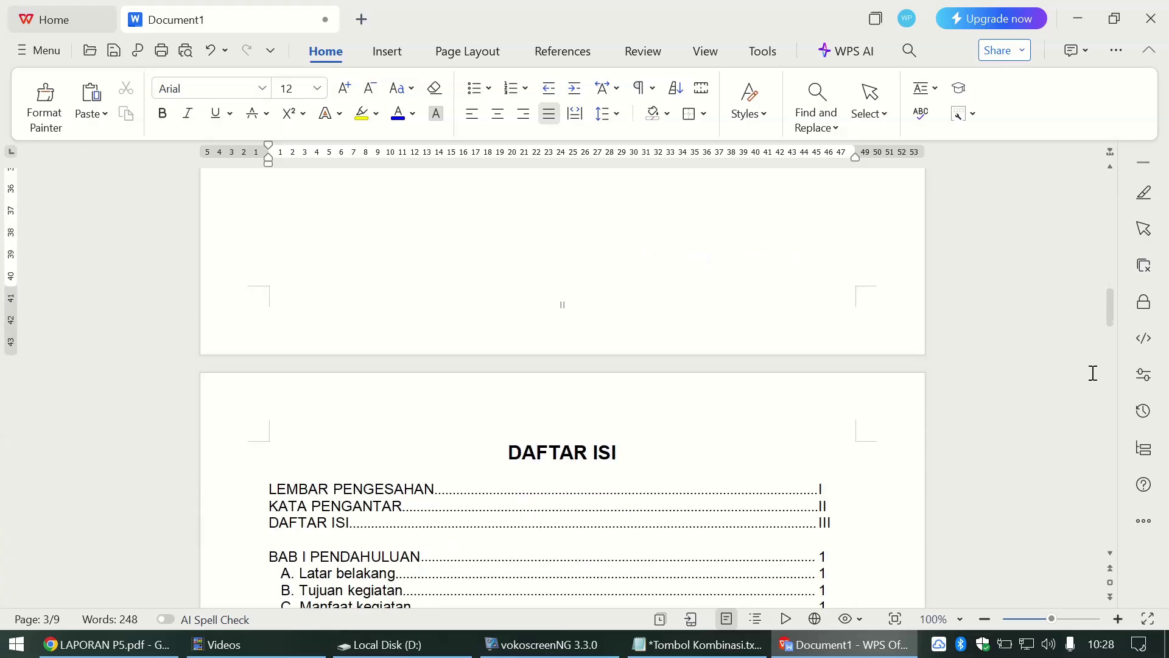
{"action": "left_click_drag", "start_coordinate": [1109, 324], "coordinate": [1116, 561]}
{"action": "scroll", "coordinate": [553, 308], "scroll_direction": "up", "scroll_amount": 10}
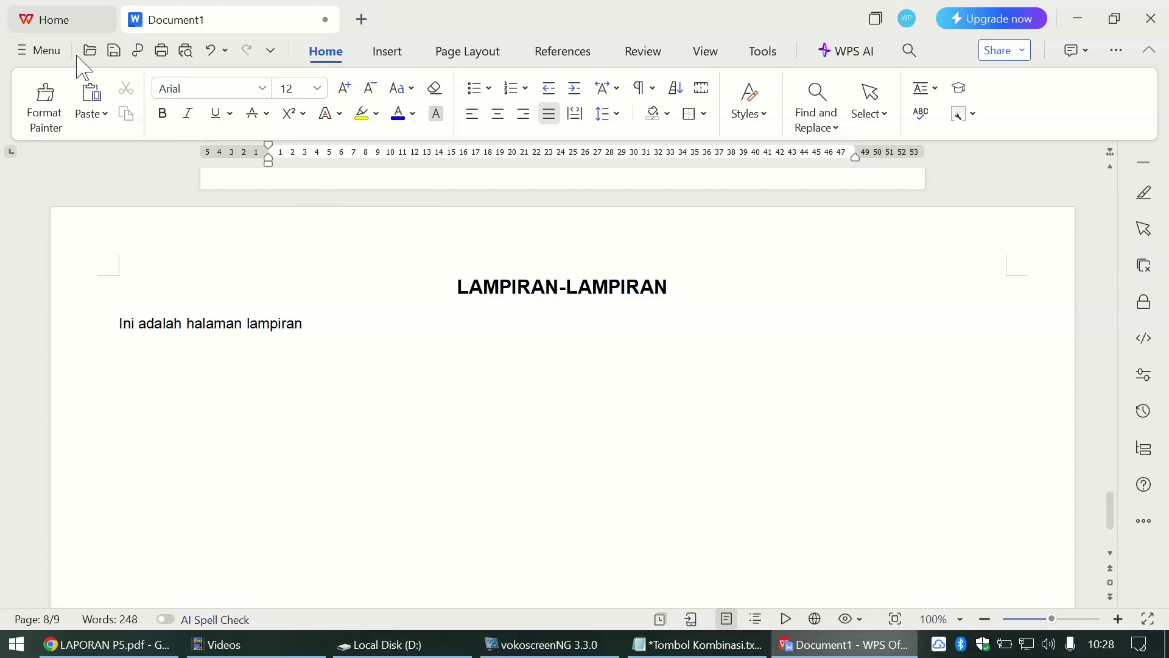
{"action": "left_click", "coordinate": [40, 50]}
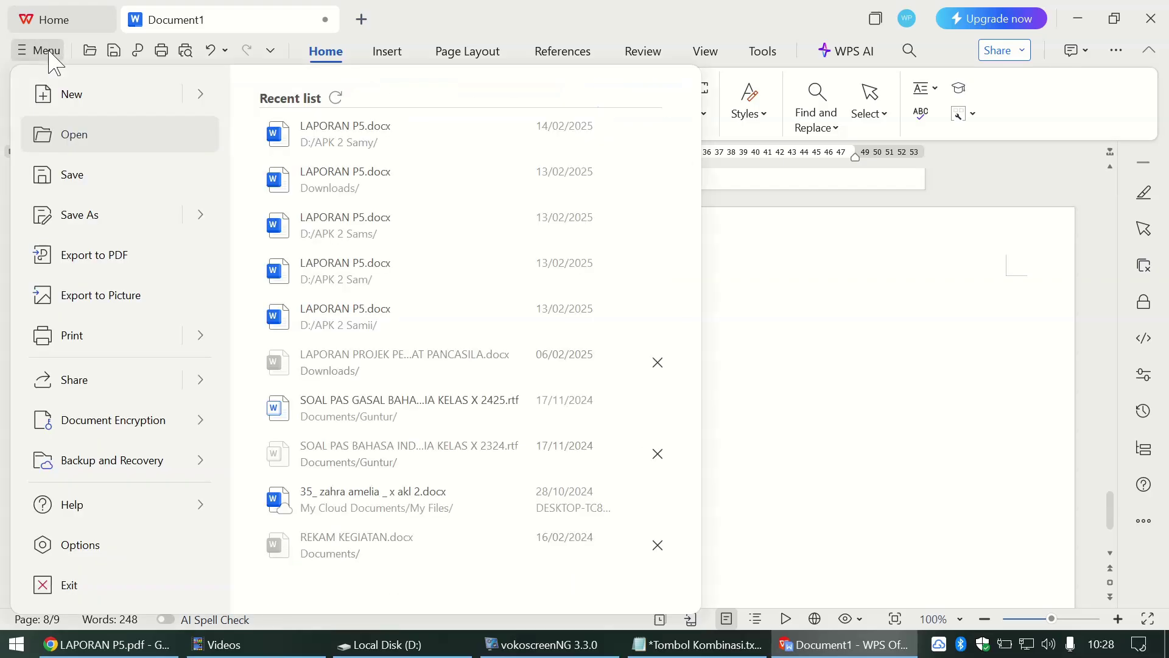
{"action": "left_click", "coordinate": [114, 174]}
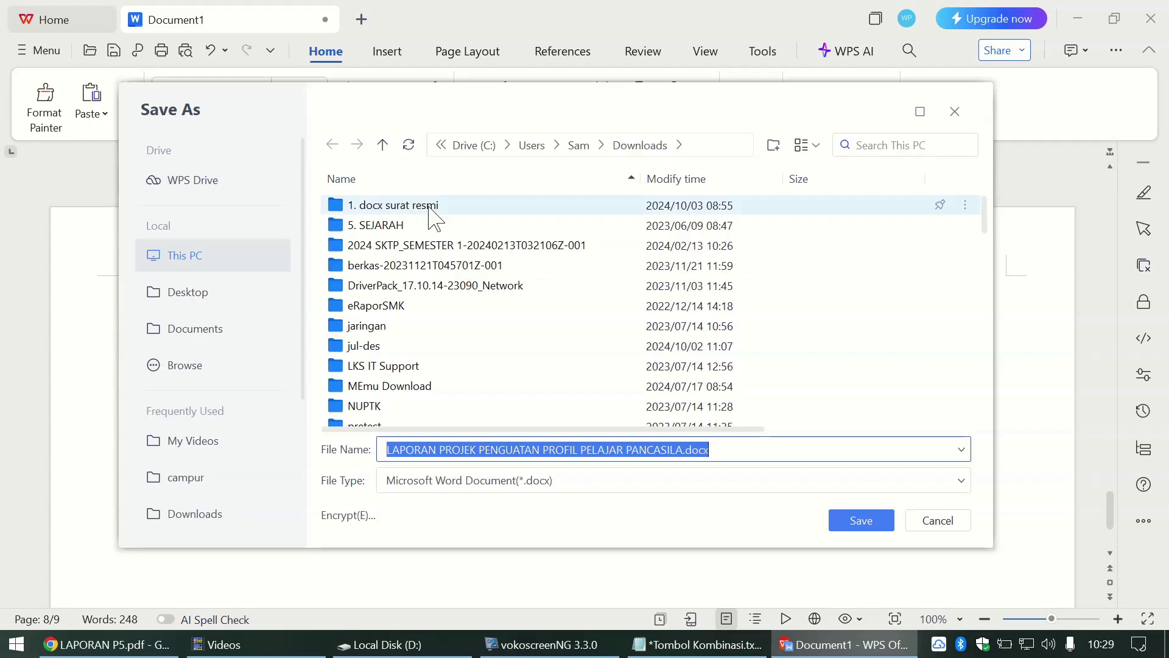
{"action": "left_click", "coordinate": [181, 257]}
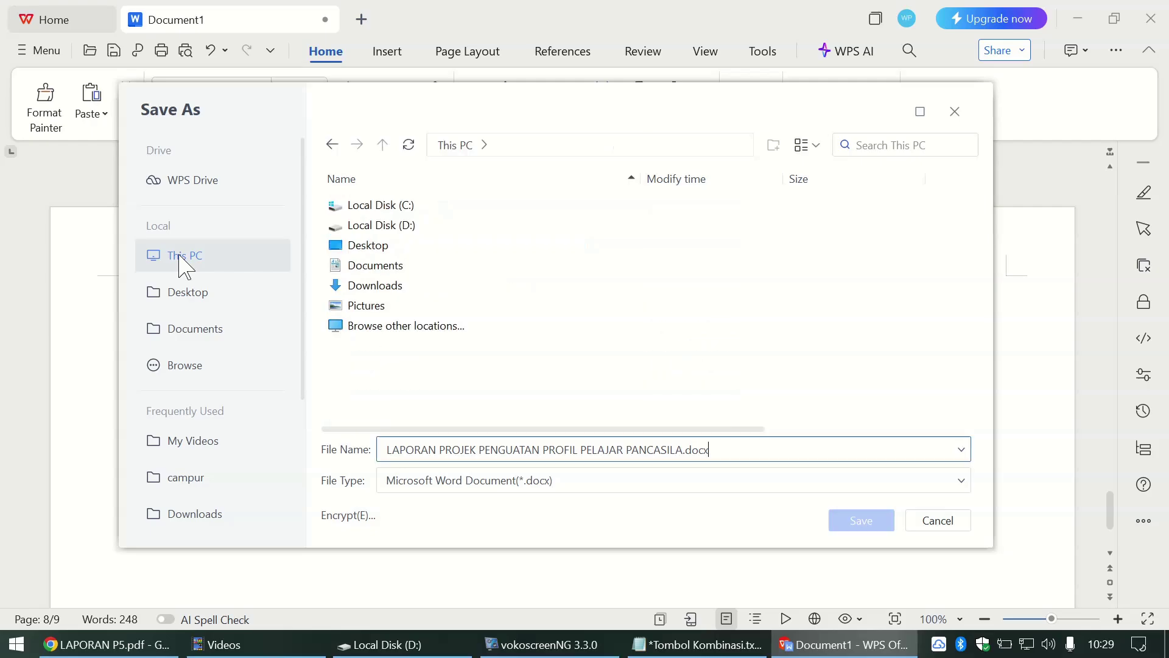
{"action": "double_click", "coordinate": [405, 227]}
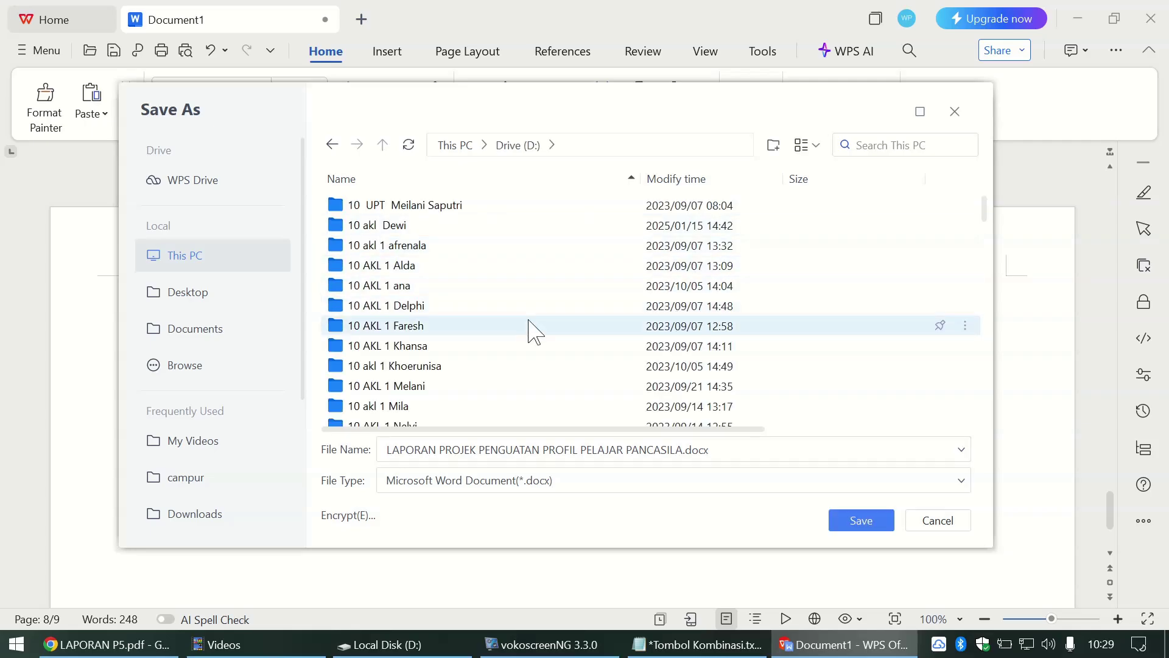
Step: Find the APK 2 Samm folder on drive D and open it as the save destination
{"action": "scroll", "coordinate": [528, 329], "scroll_direction": "down", "scroll_amount": 1}
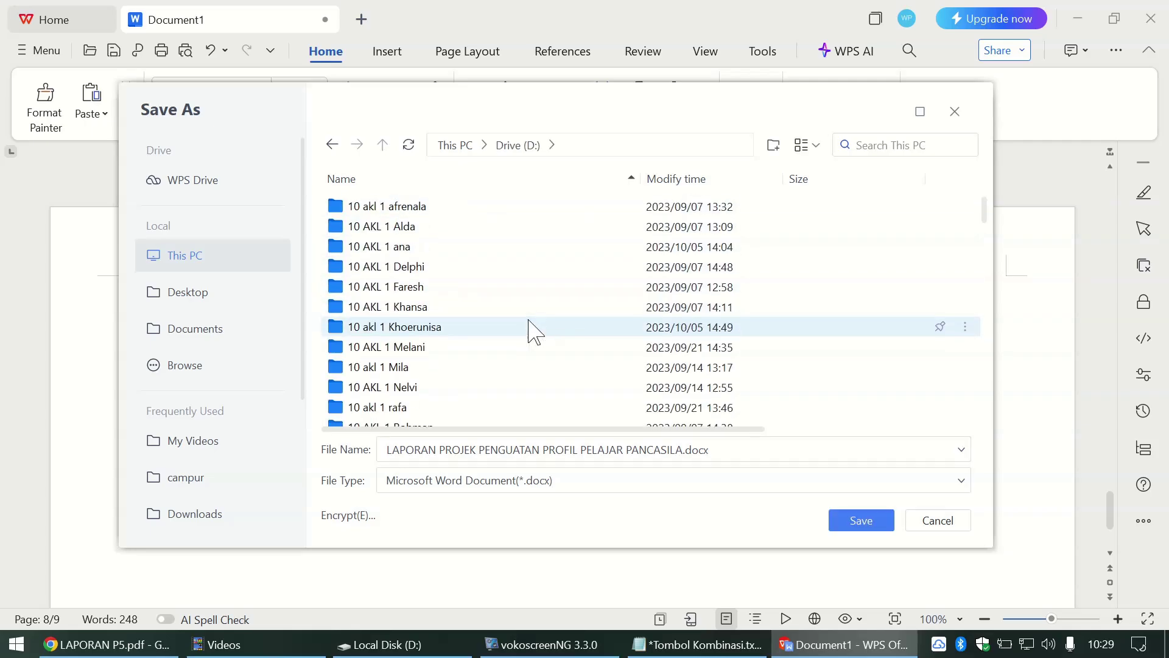
{"action": "scroll", "coordinate": [528, 329], "scroll_direction": "up", "scroll_amount": 1}
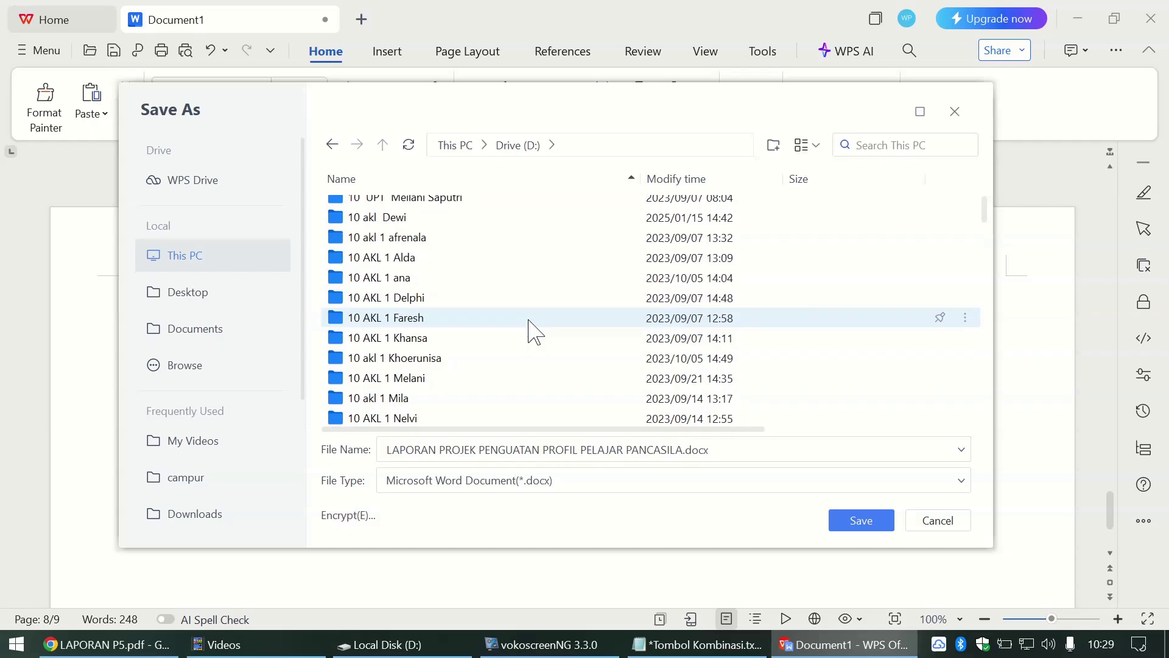
{"action": "scroll", "coordinate": [542, 341], "scroll_direction": "up", "scroll_amount": 1}
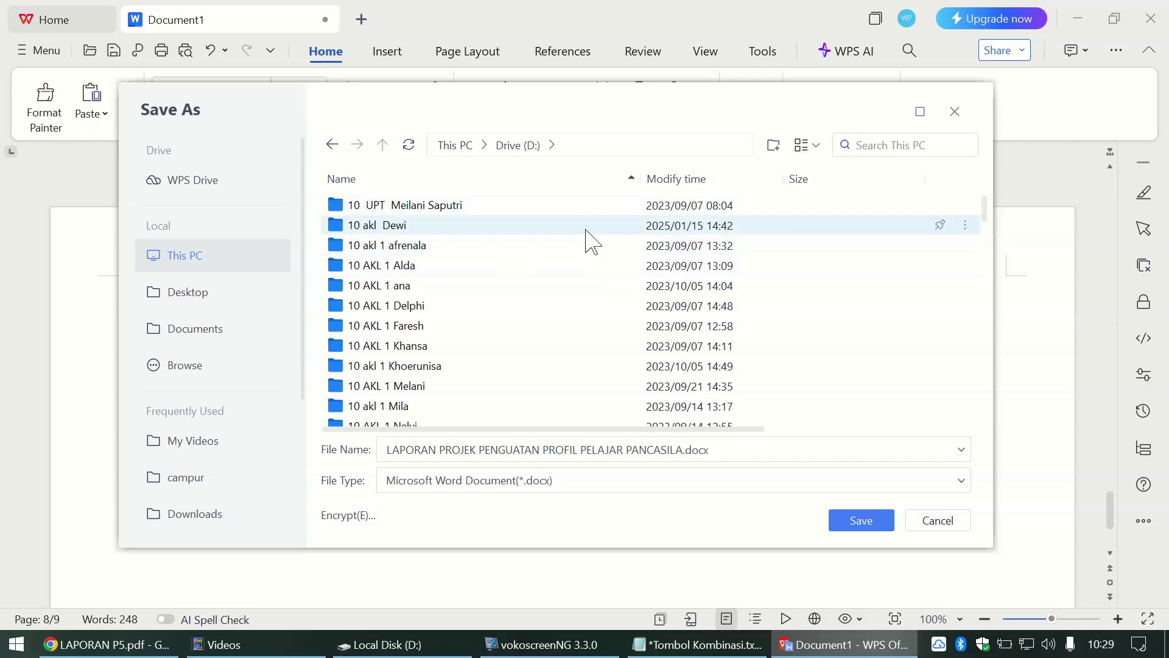
{"action": "left_click", "coordinate": [507, 296]}
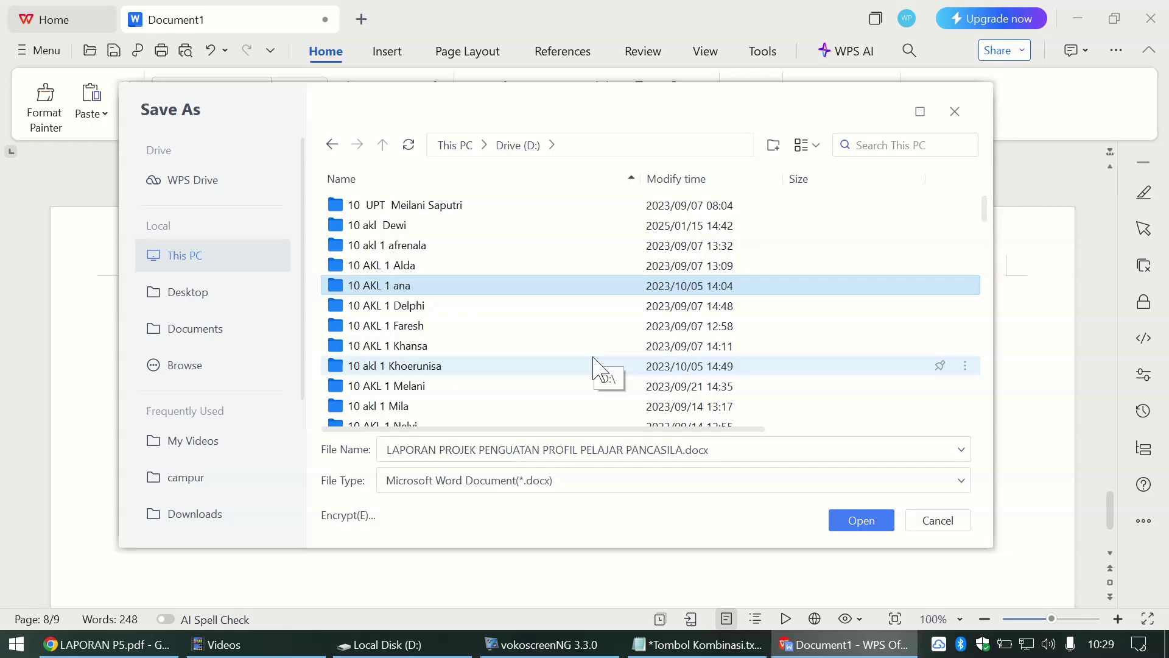
{"action": "type", "text": "APK 2 Sami"}
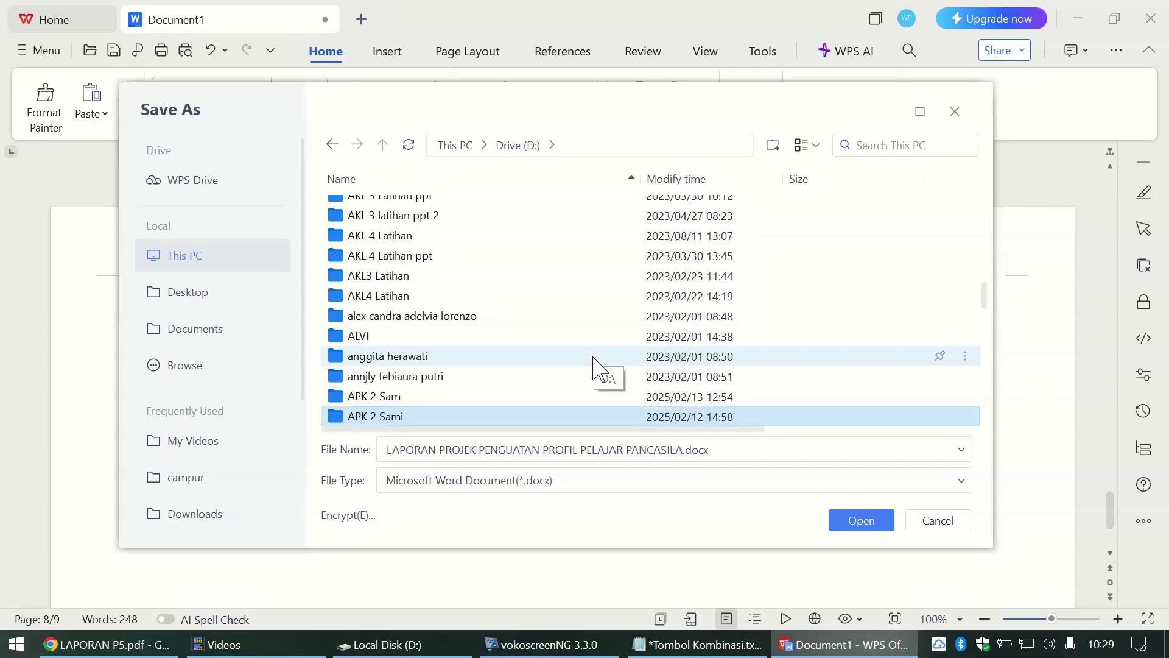
{"action": "scroll", "coordinate": [594, 359], "scroll_direction": "down", "scroll_amount": 2}
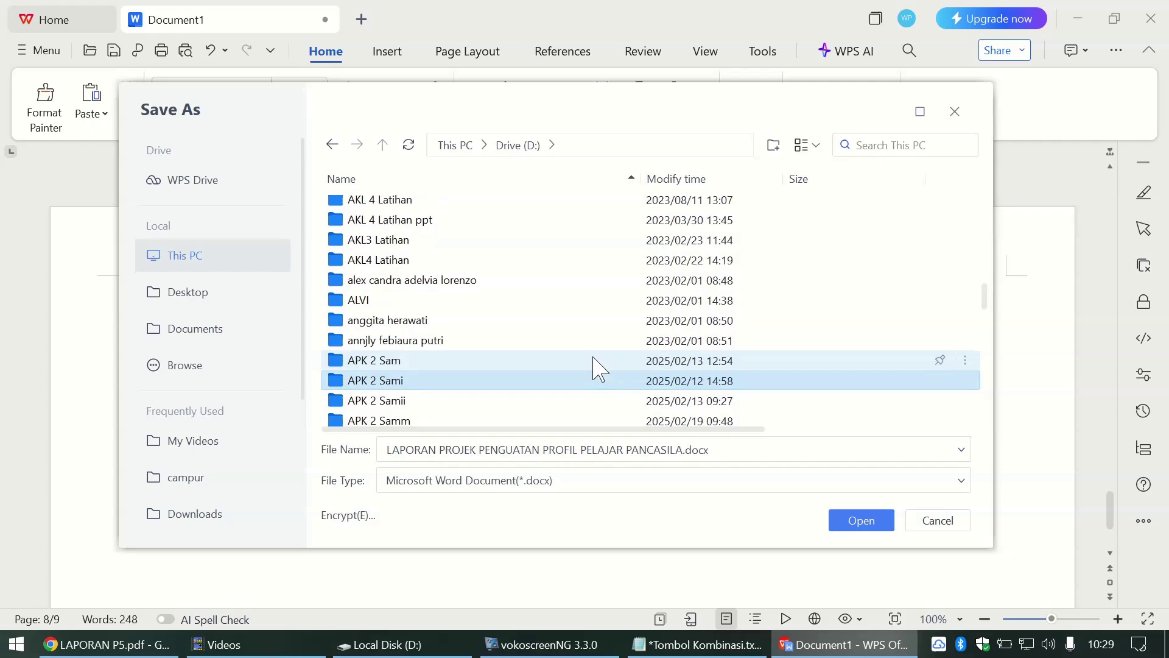
{"action": "scroll", "coordinate": [594, 360], "scroll_direction": "down", "scroll_amount": 1}
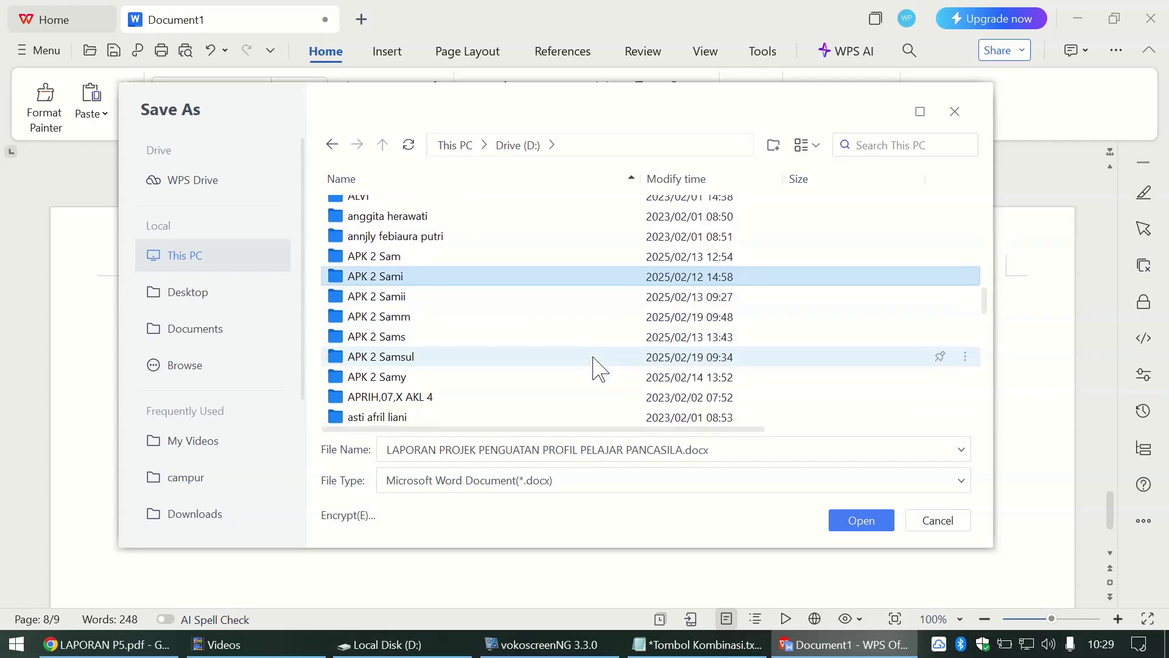
{"action": "left_click", "coordinate": [416, 322]}
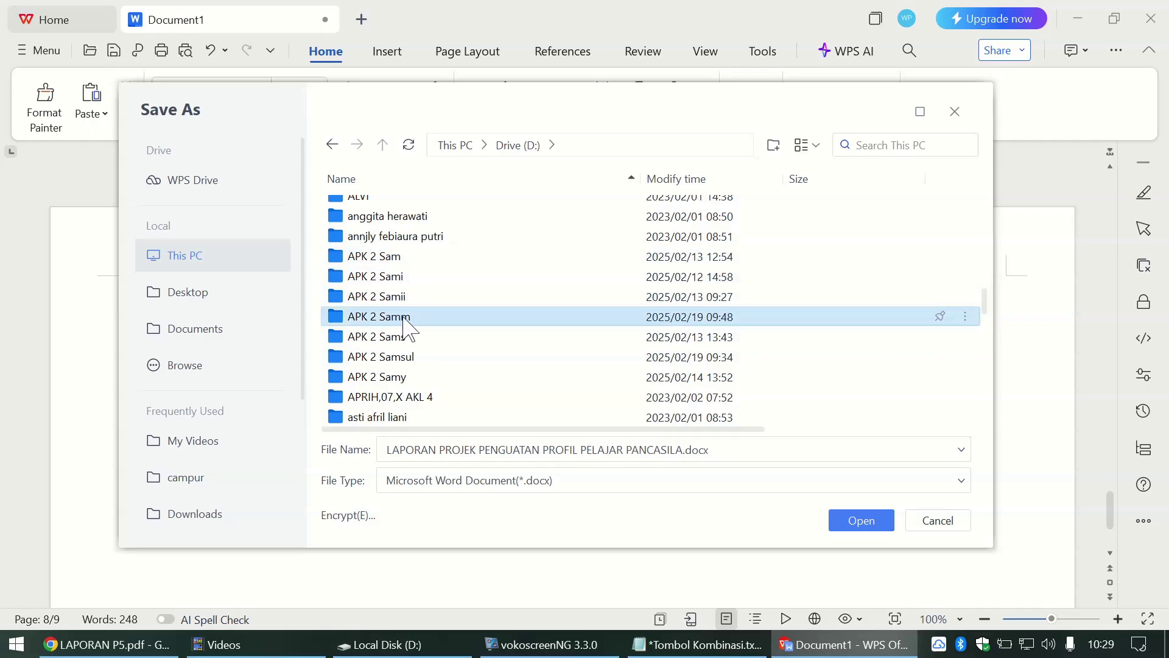
{"action": "double_click", "coordinate": [405, 323]}
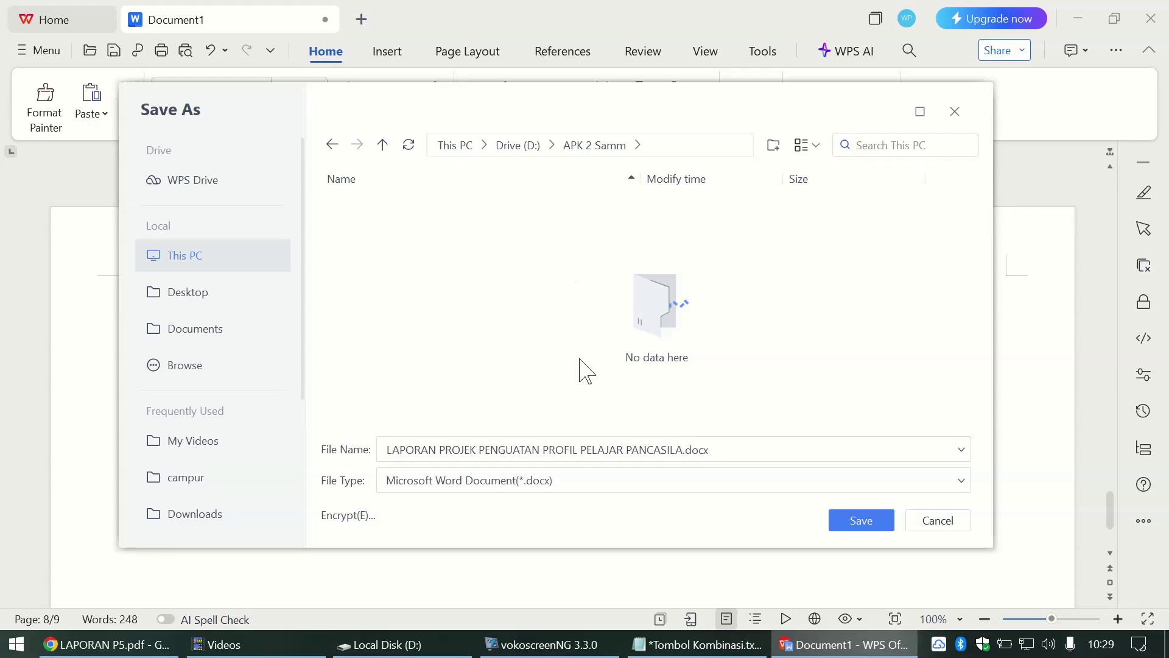
Step: Check the required file name in instruction 3 on the first page of LAPORAN P5.pdf, and return to the WPS save dialog
{"action": "left_click_drag", "start_coordinate": [727, 449], "coordinate": [363, 449]}
{"action": "left_click", "coordinate": [514, 331]}
{"action": "key", "text": "alt+Tab"}
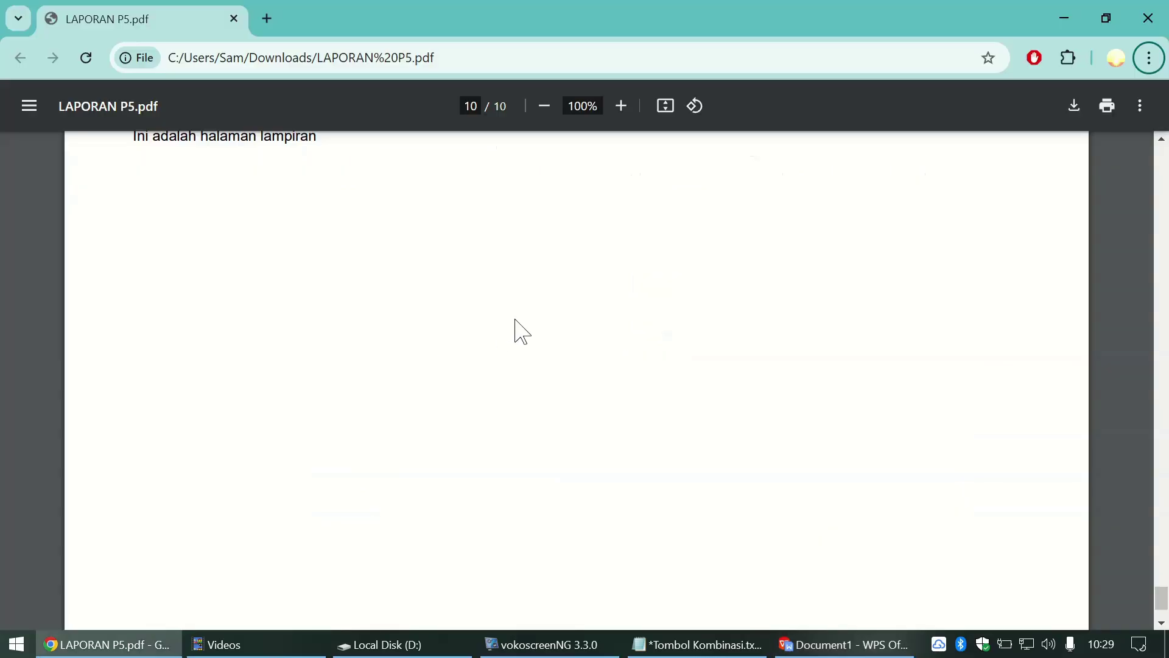
{"action": "scroll", "coordinate": [908, 393], "scroll_direction": "up", "scroll_amount": 10}
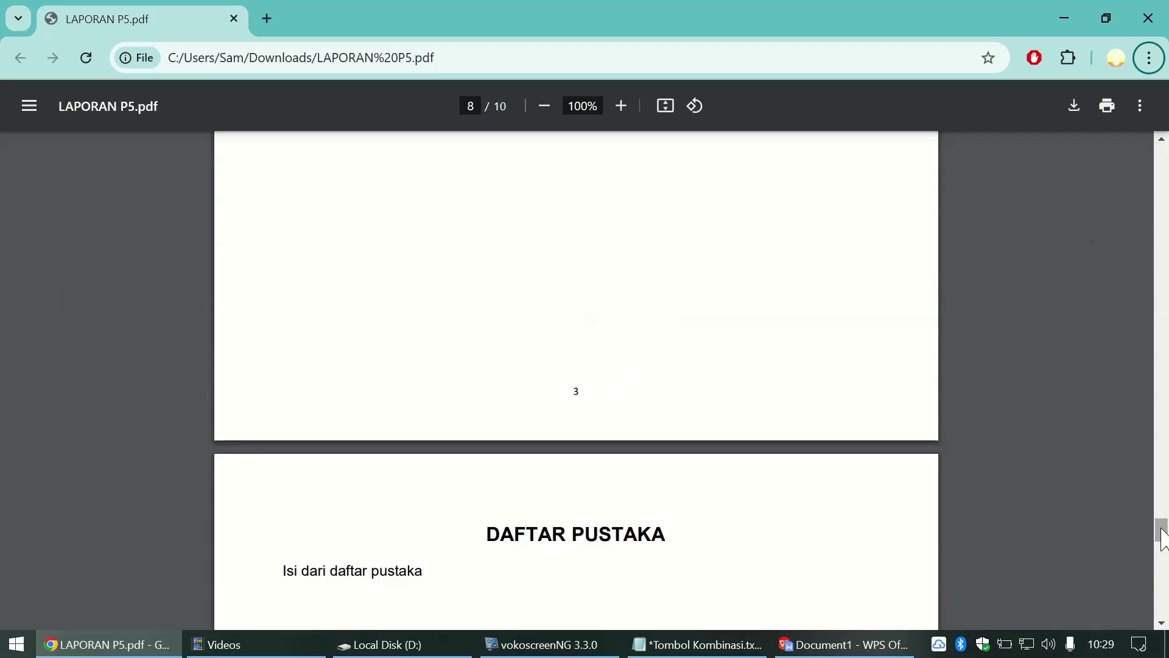
{"action": "left_click_drag", "start_coordinate": [1161, 530], "coordinate": [1162, 155]}
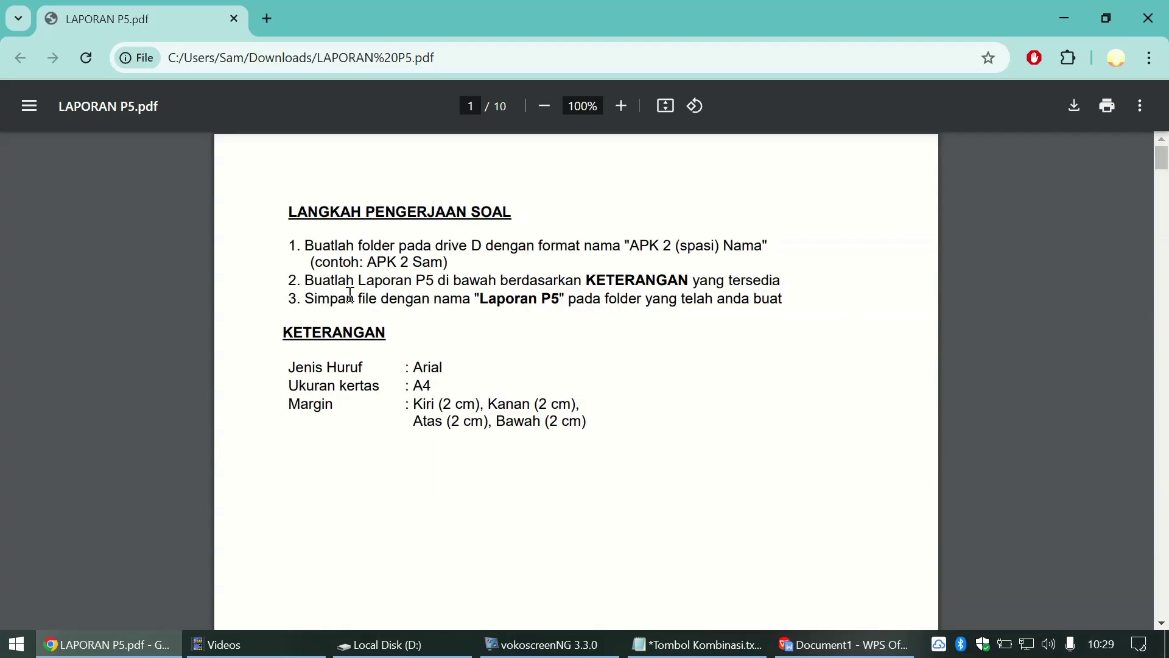
{"action": "left_click_drag", "start_coordinate": [308, 301], "coordinate": [439, 298]}
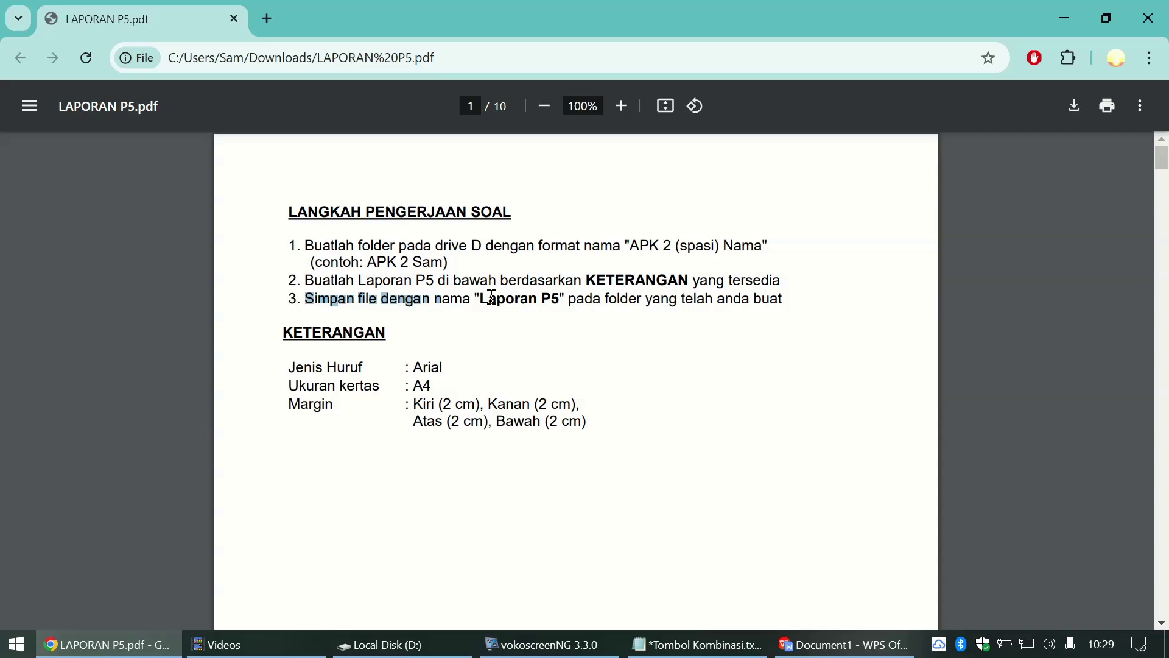
{"action": "left_click", "coordinate": [494, 299]}
{"action": "key", "text": "alt+Tab"}
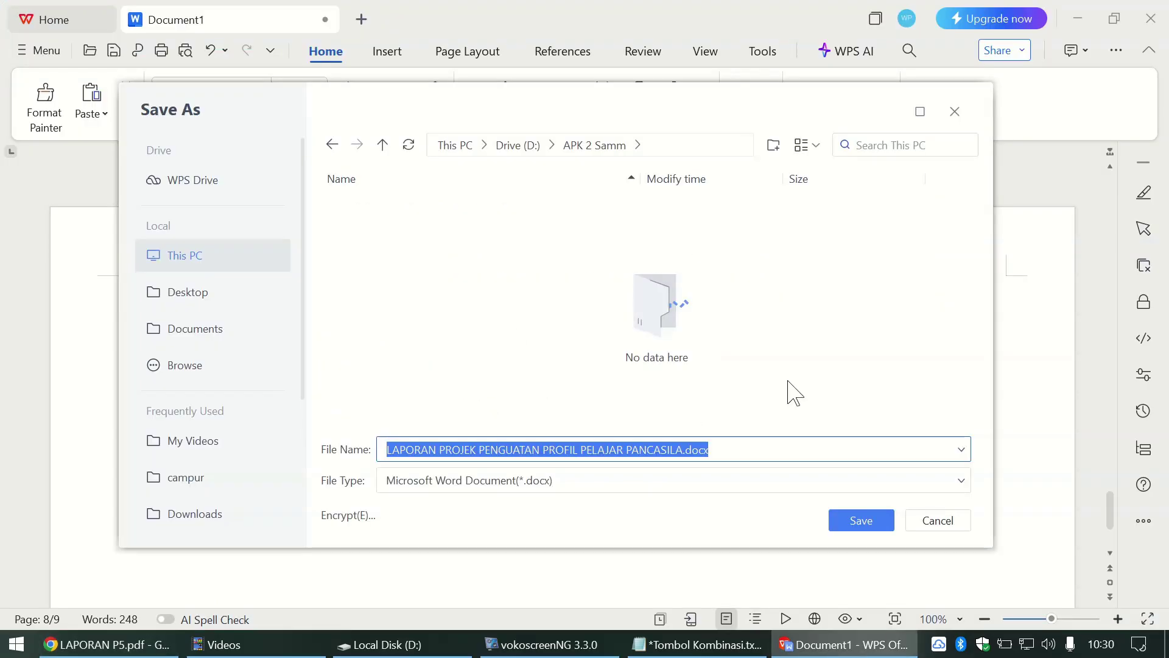
Step: Name the file LAPORAN P5 and save it as a Microsoft Word document (*.docx) in the APK 2 Samm folder
{"action": "left_click", "coordinate": [727, 447]}
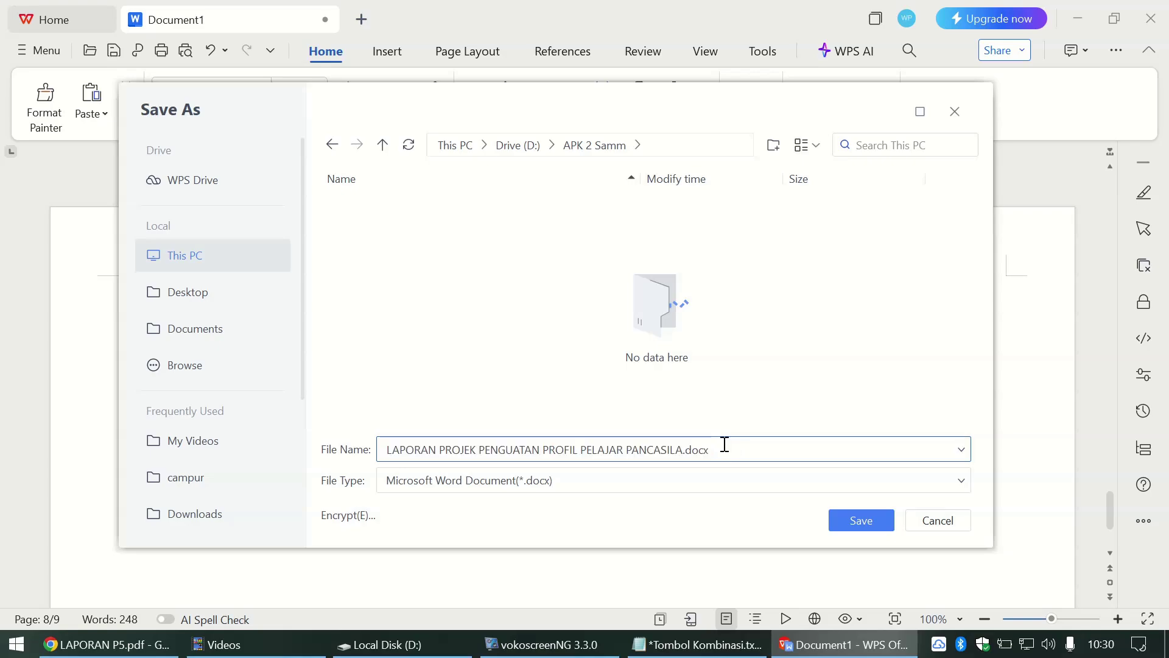
{"action": "left_click_drag", "start_coordinate": [726, 447], "coordinate": [445, 449]}
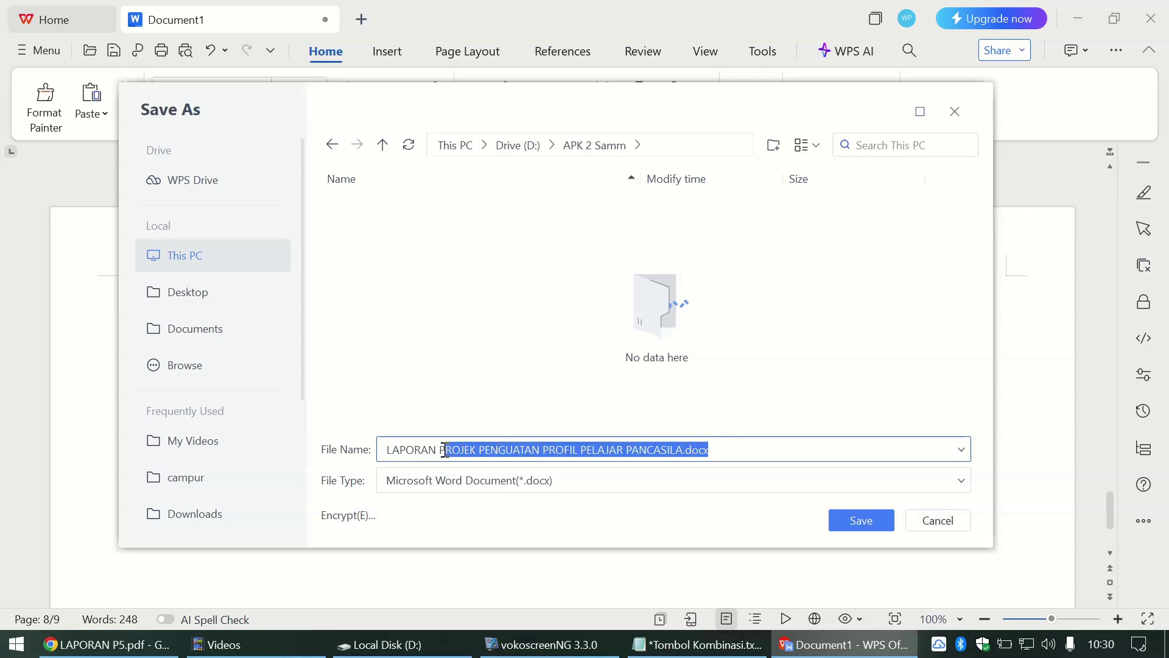
{"action": "type", "text": "5"}
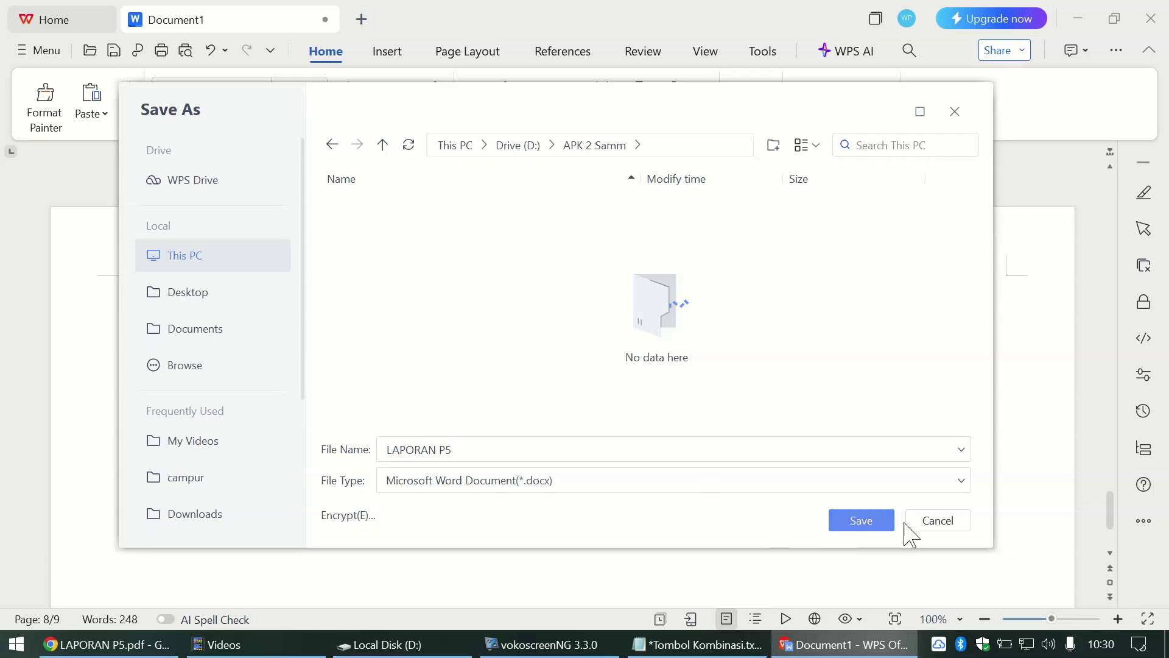
{"action": "left_click", "coordinate": [869, 528]}
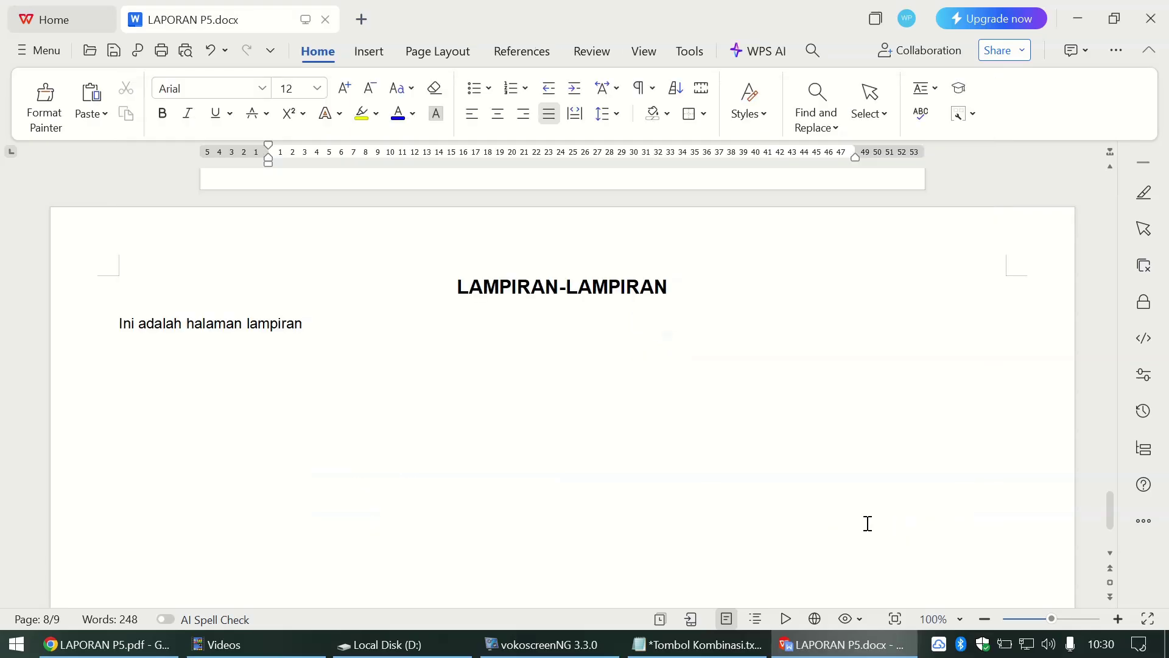
{"action": "left_click", "coordinate": [476, 325]}
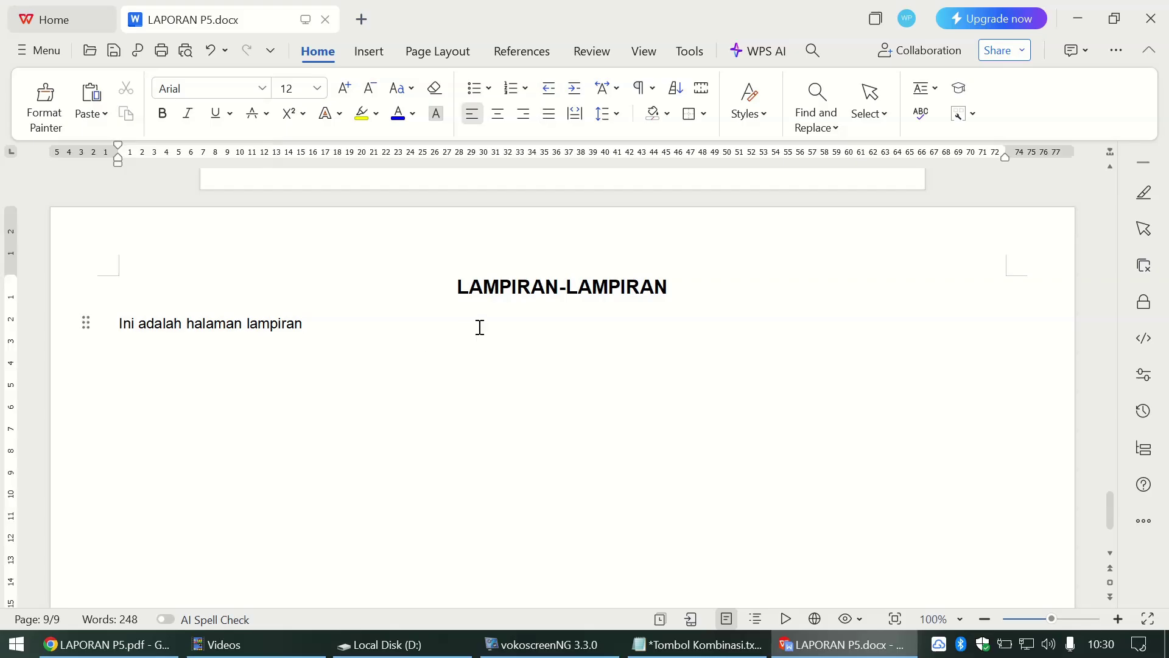
Step: Switch to the File Explorer window for drive D, refresh it, and open the APK 2 Samm folder to check the saved report
{"action": "mouse_move", "coordinate": [406, 652]}
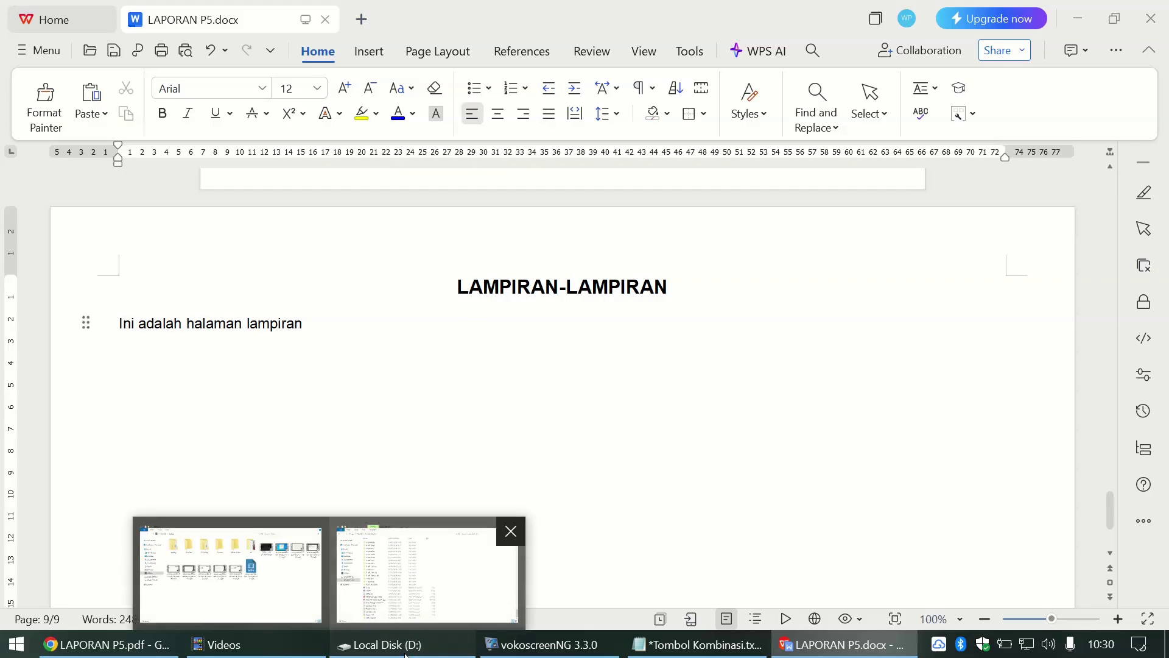
{"action": "left_click", "coordinate": [427, 566]}
{"action": "left_click", "coordinate": [282, 468]}
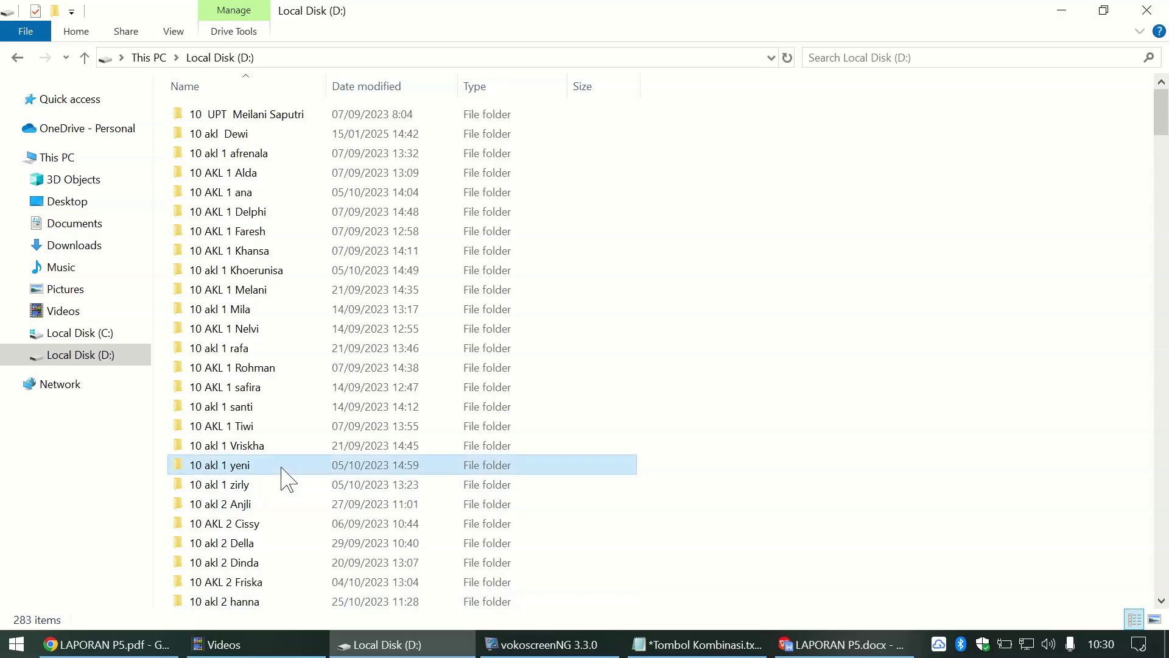
{"action": "scroll", "coordinate": [282, 469], "scroll_direction": "down", "scroll_amount": 9}
{"action": "scroll", "coordinate": [281, 468], "scroll_direction": "down", "scroll_amount": 20}
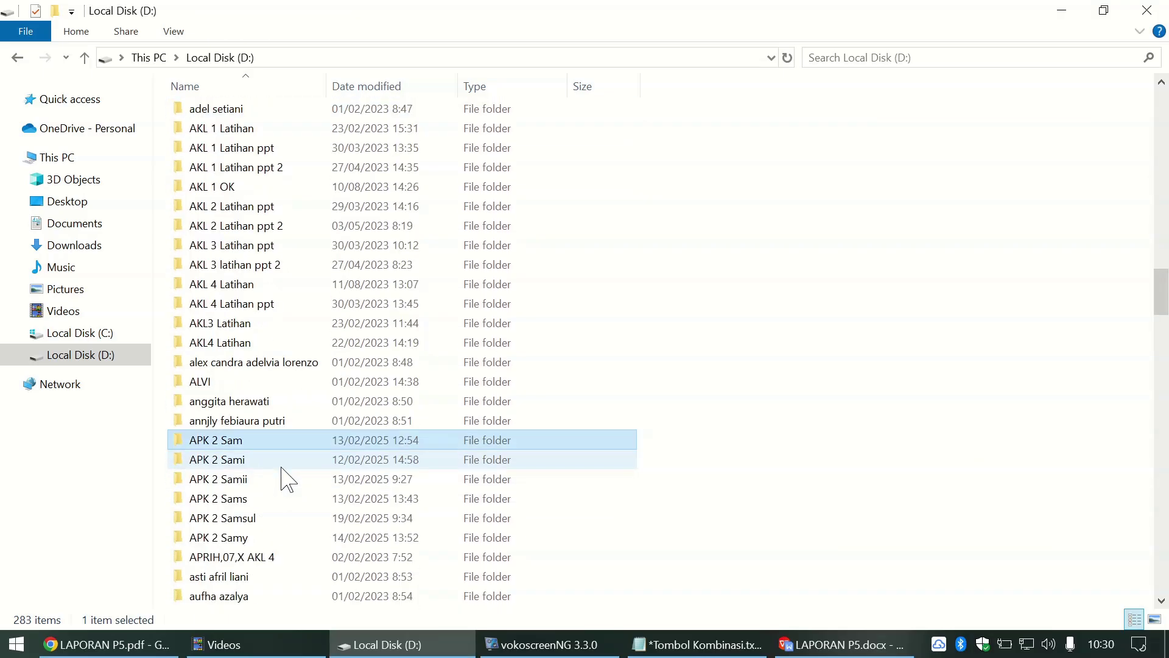
{"action": "left_click", "coordinate": [722, 466]}
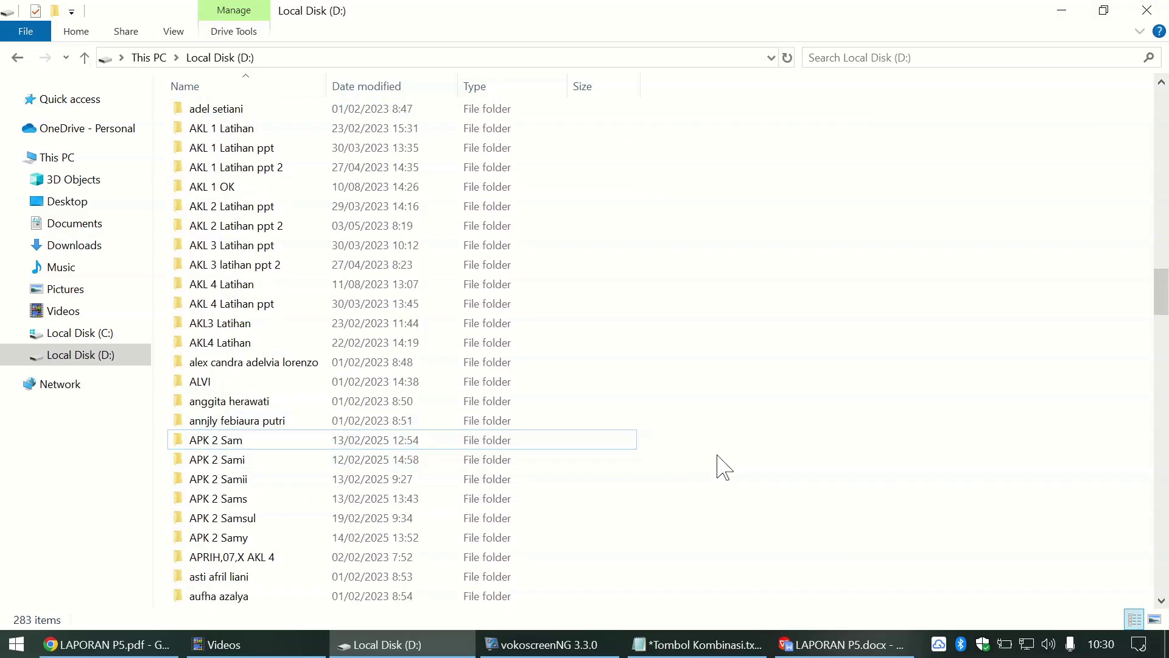
{"action": "scroll", "coordinate": [723, 467], "scroll_direction": "down", "scroll_amount": 2}
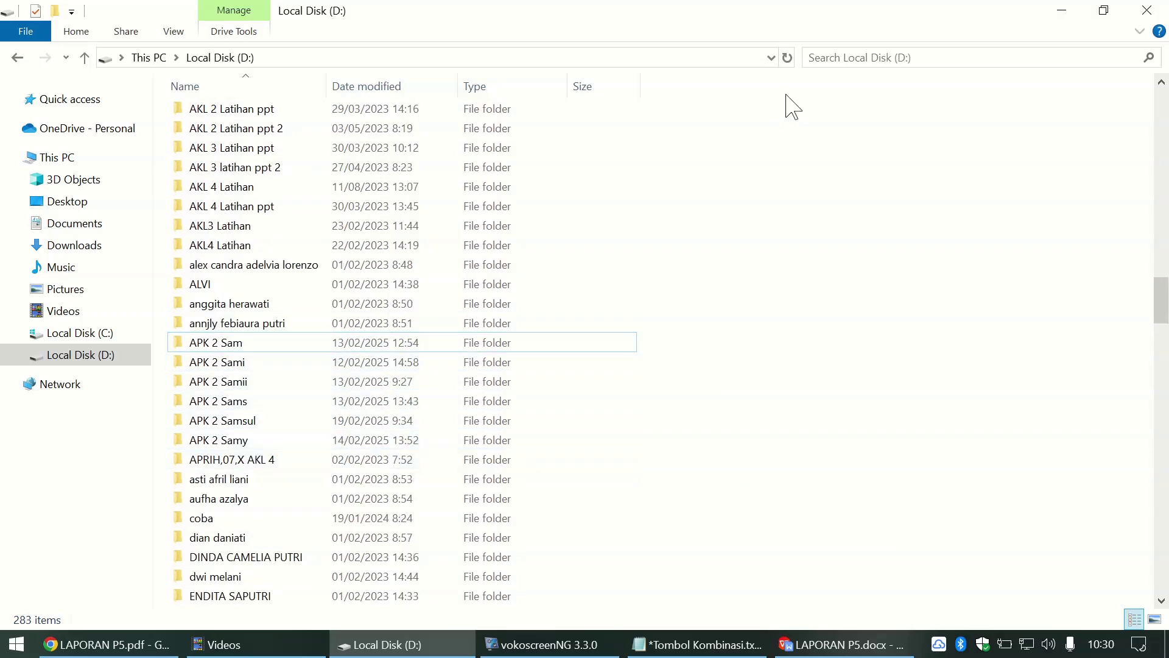
{"action": "left_click", "coordinate": [788, 59]}
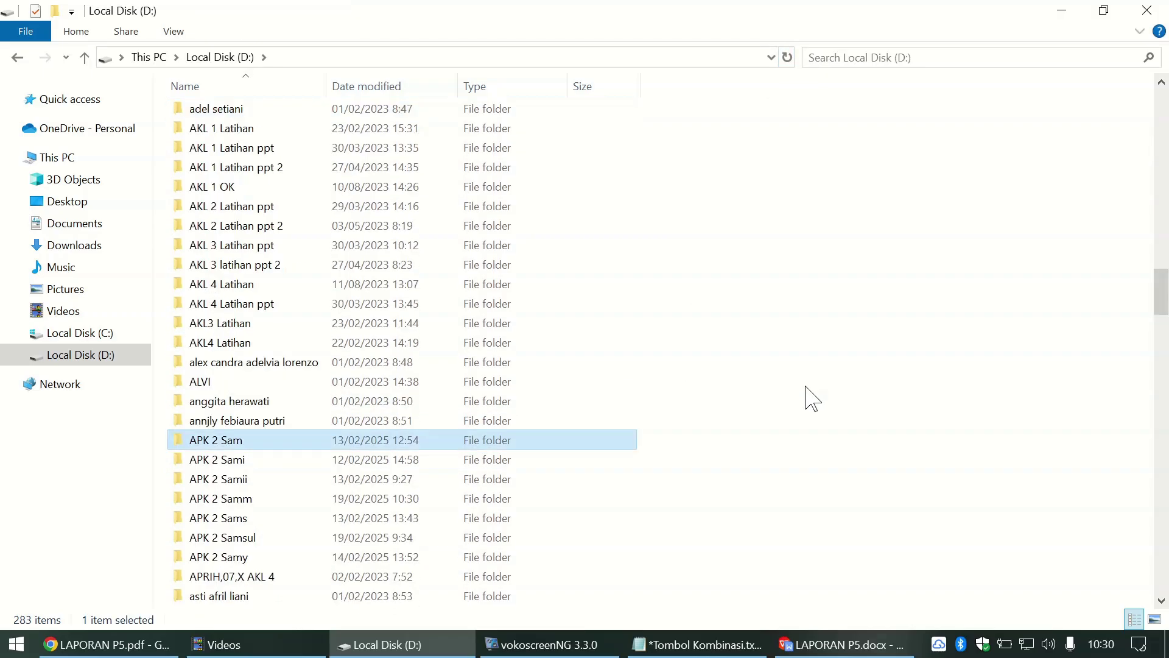
{"action": "left_click", "coordinate": [236, 498]}
{"action": "double_click", "coordinate": [236, 498]}
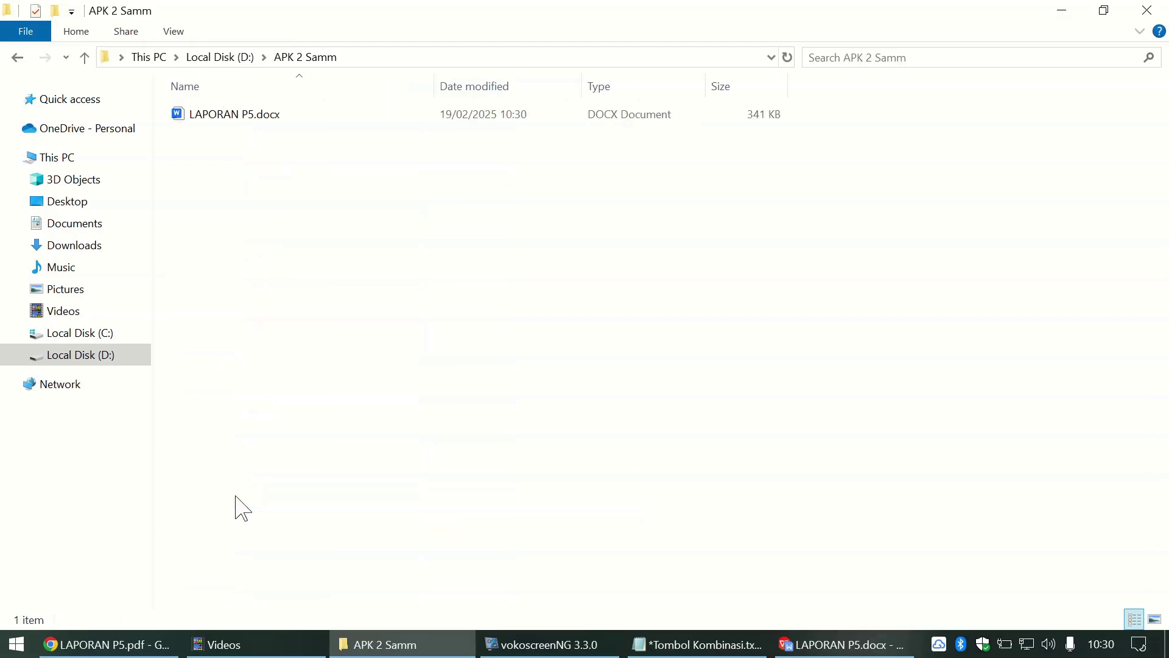